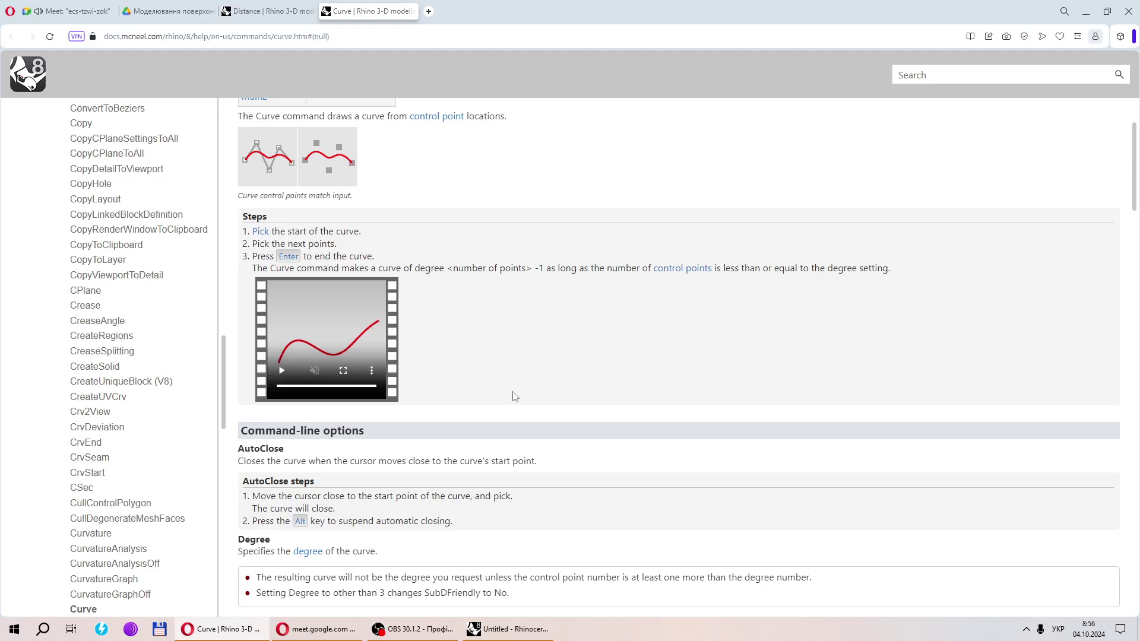
Review the Curve help page, close the Curve and Distance help pages, and switch to Rhinoceros
scroll(515, 396, "up", 2)
scroll(454, 475, "down", 5)
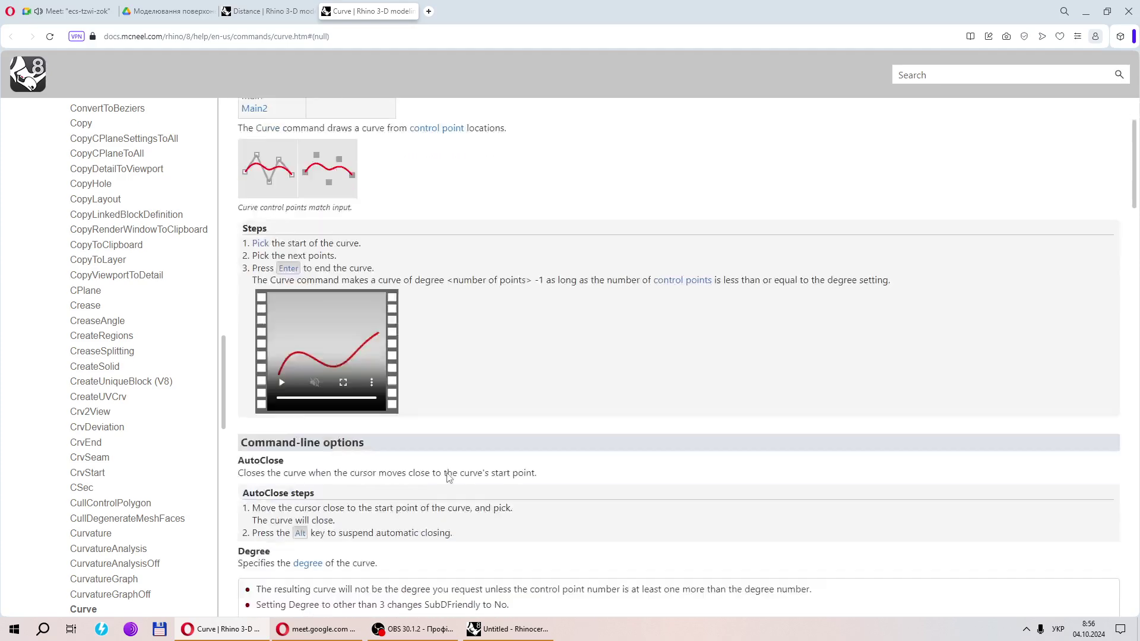
scroll(442, 390, "up", 5)
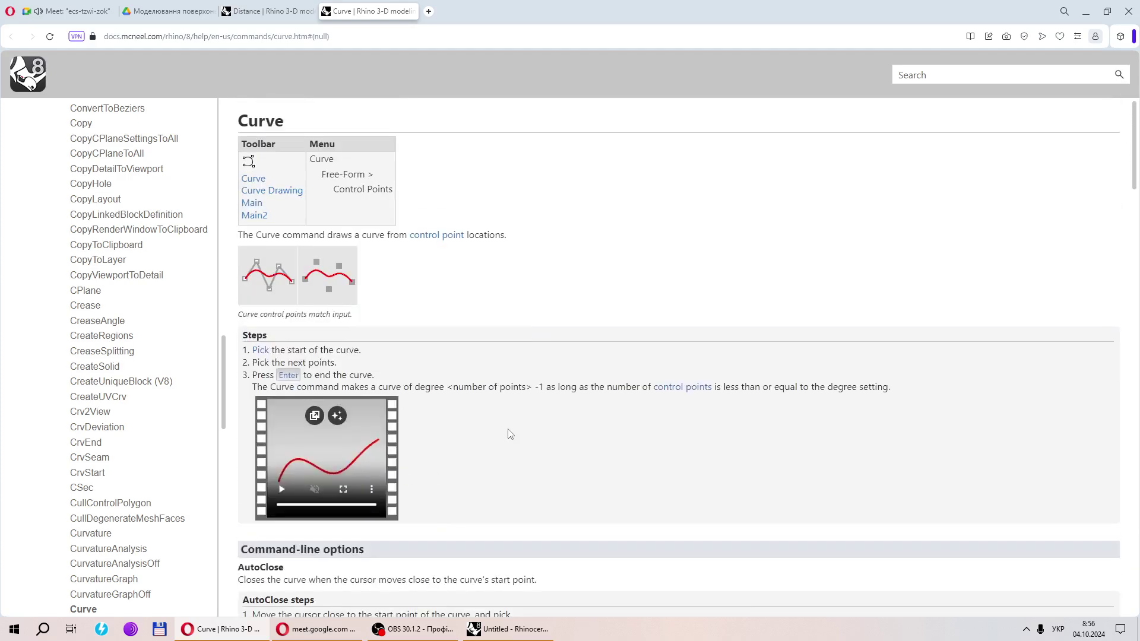
left_click(411, 11)
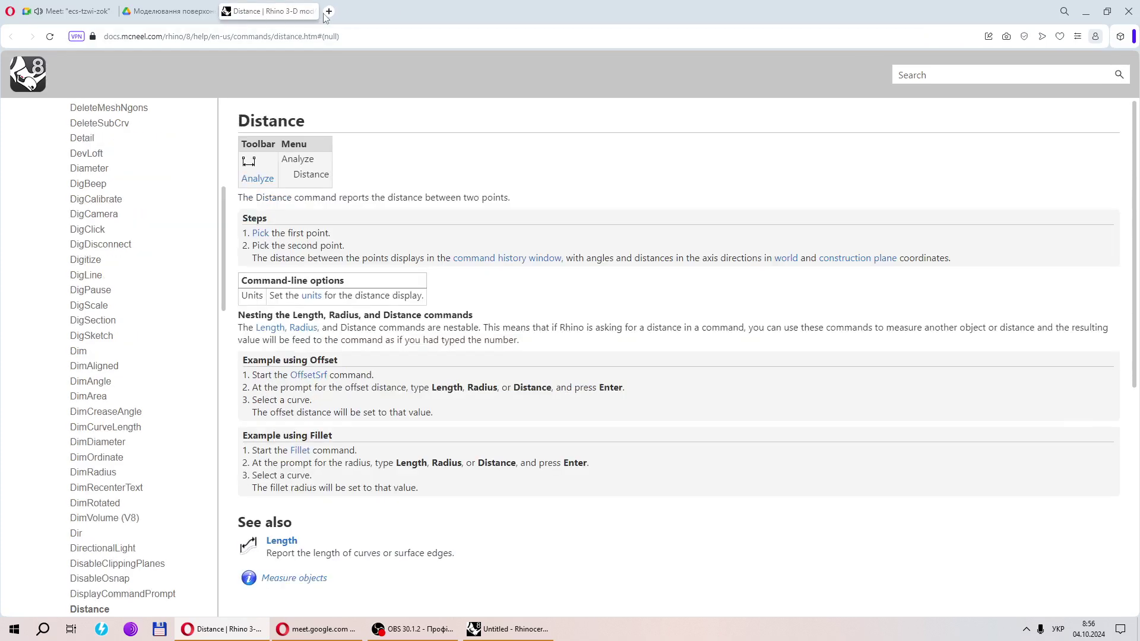
left_click(312, 12)
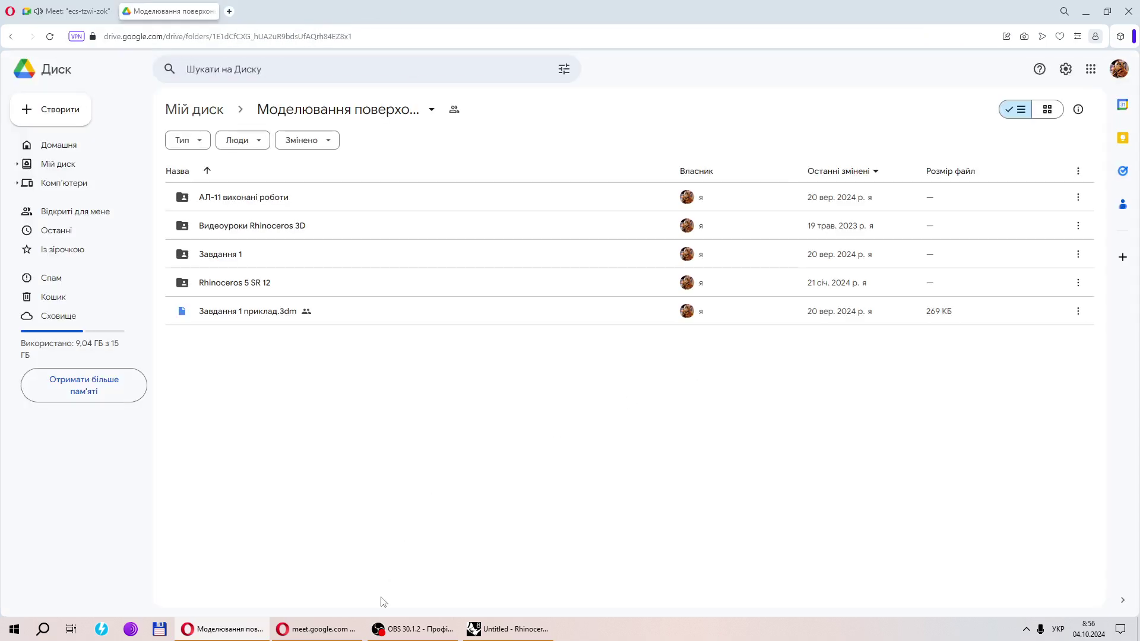
left_click(512, 631)
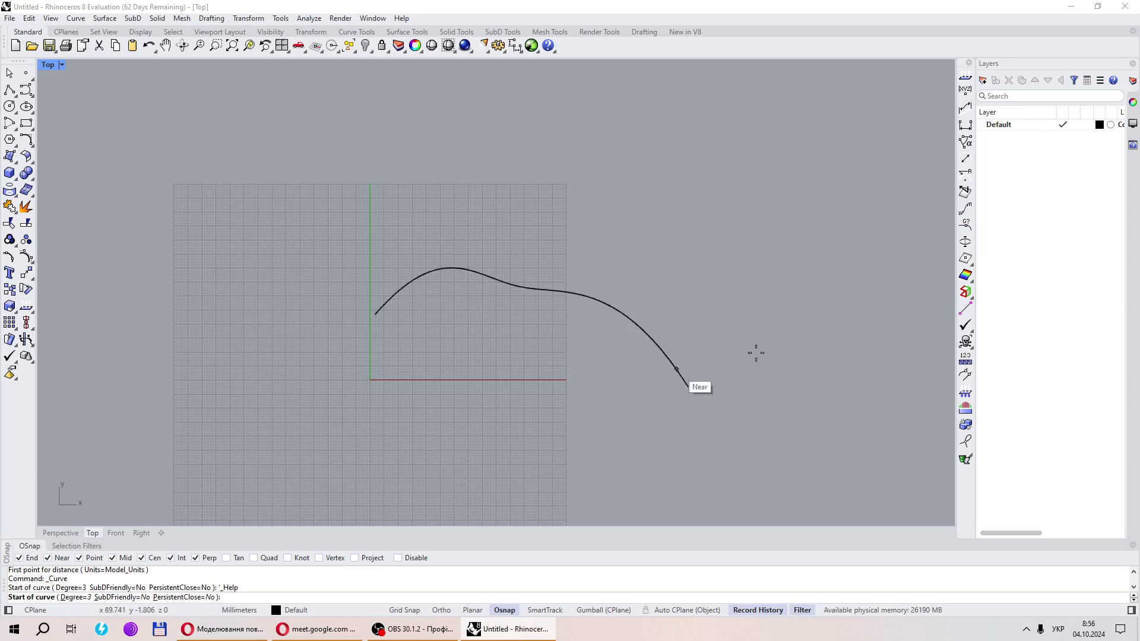
left_click(967, 123)
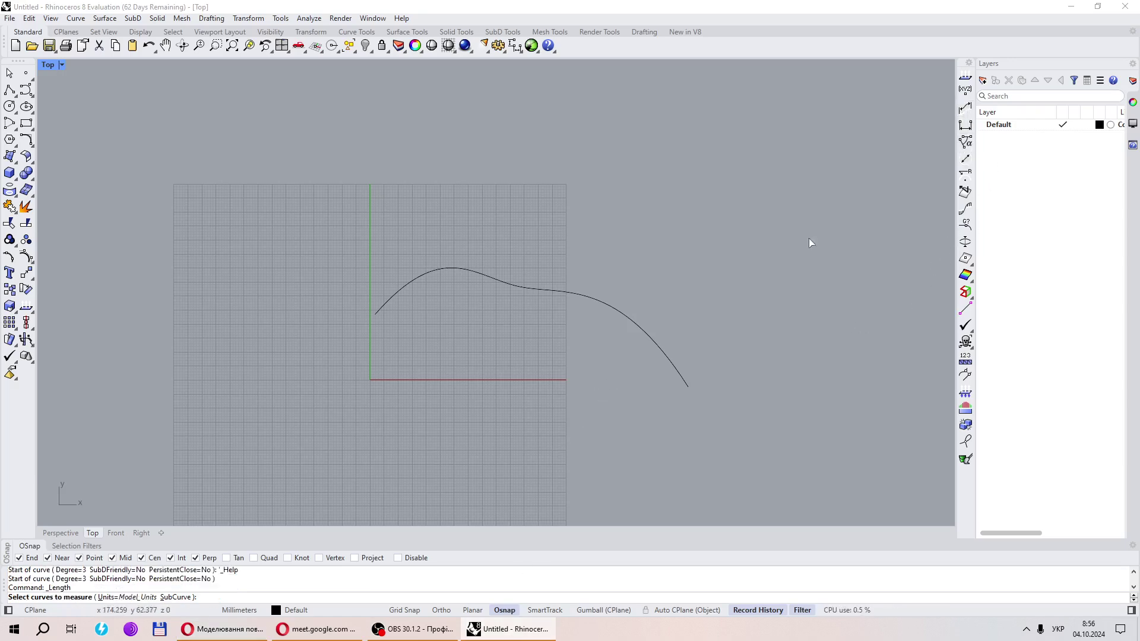
left_click(608, 305)
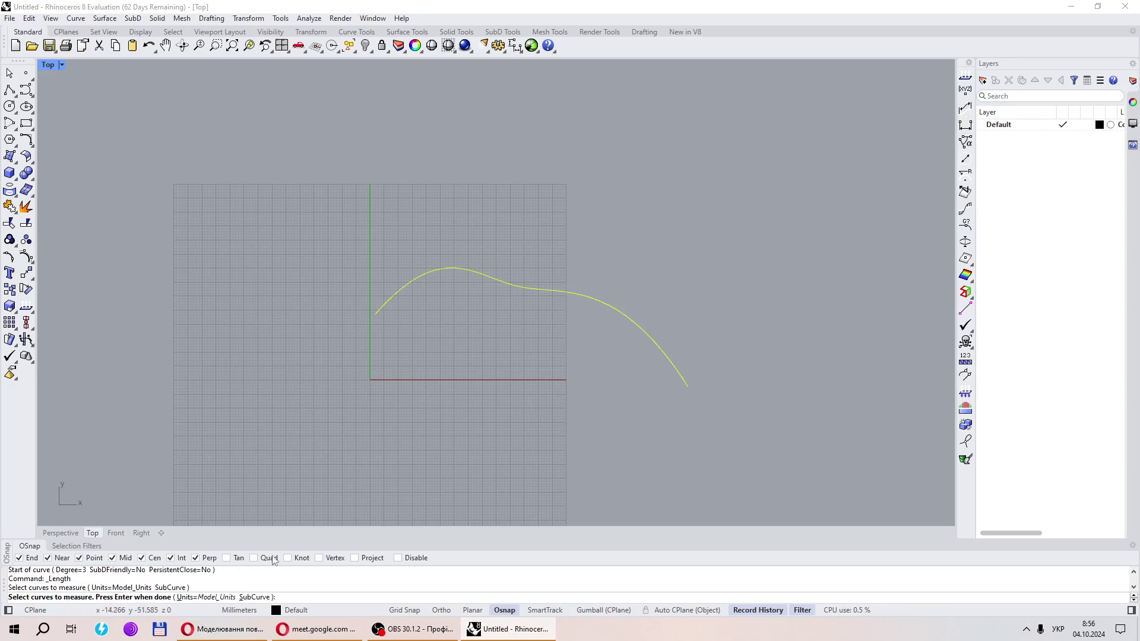
key("Escape")
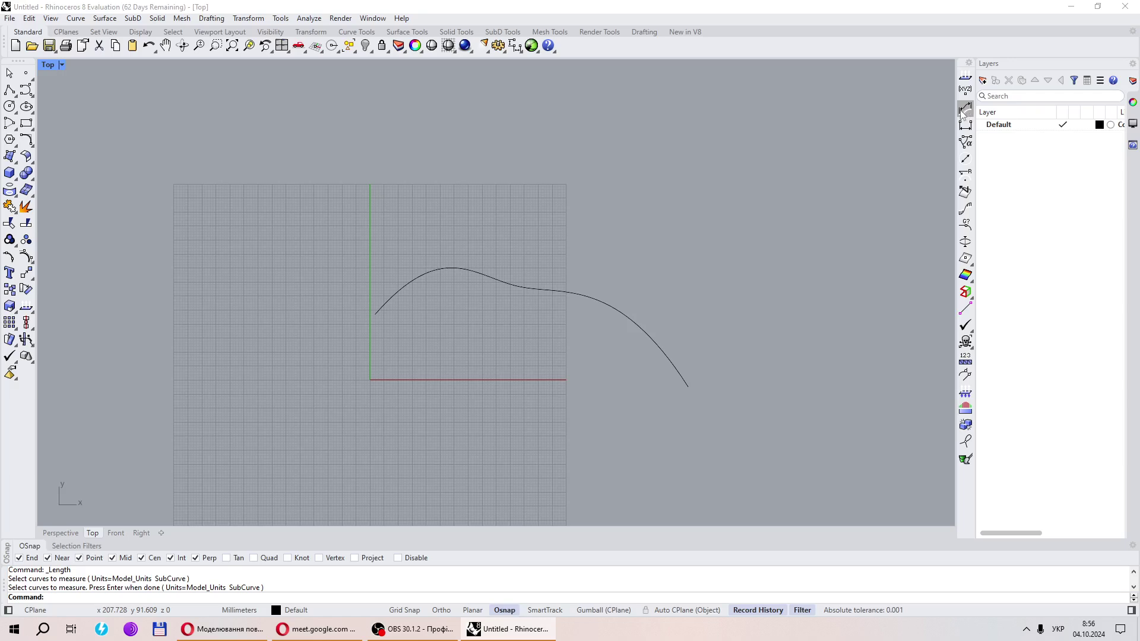
Measure the length of the free-form curve with the Length command
left_click(964, 110)
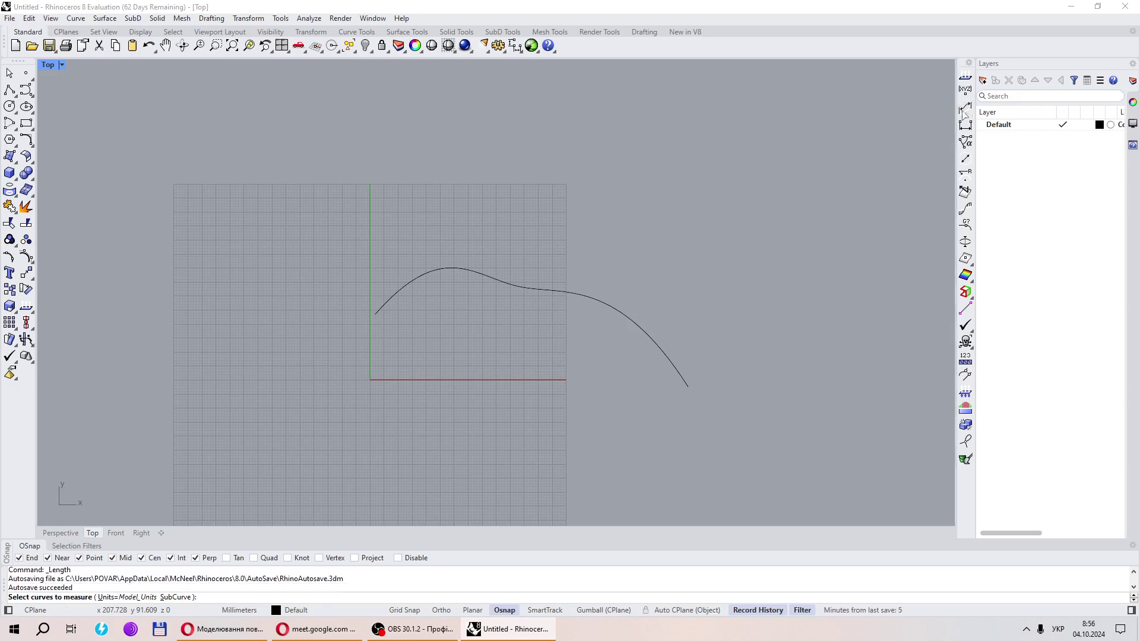
left_click(598, 305)
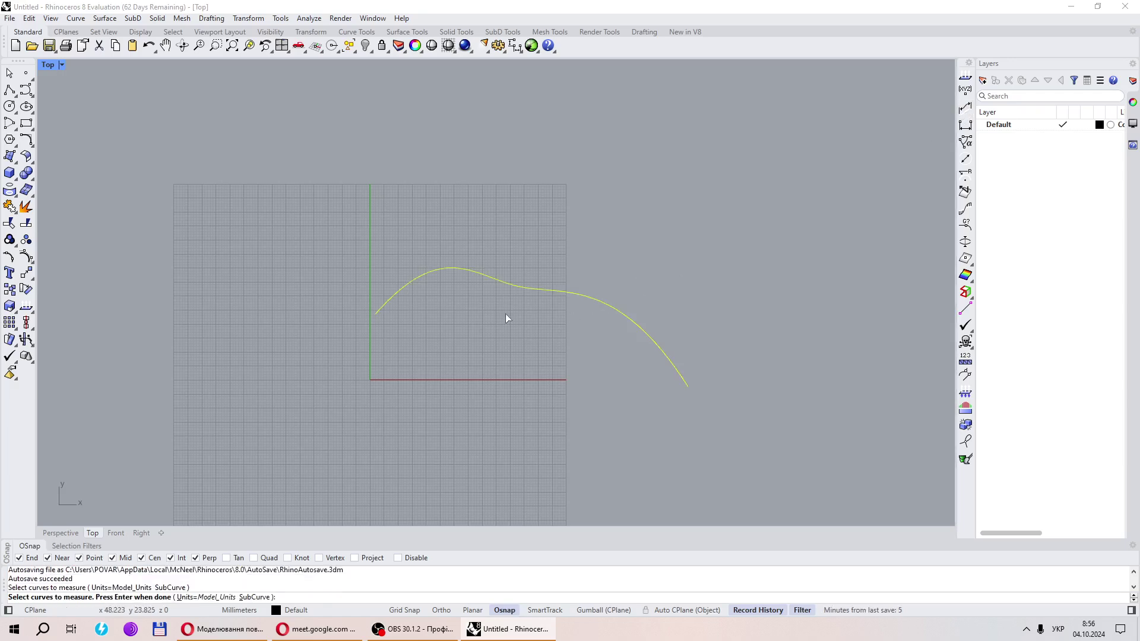
key("Return")
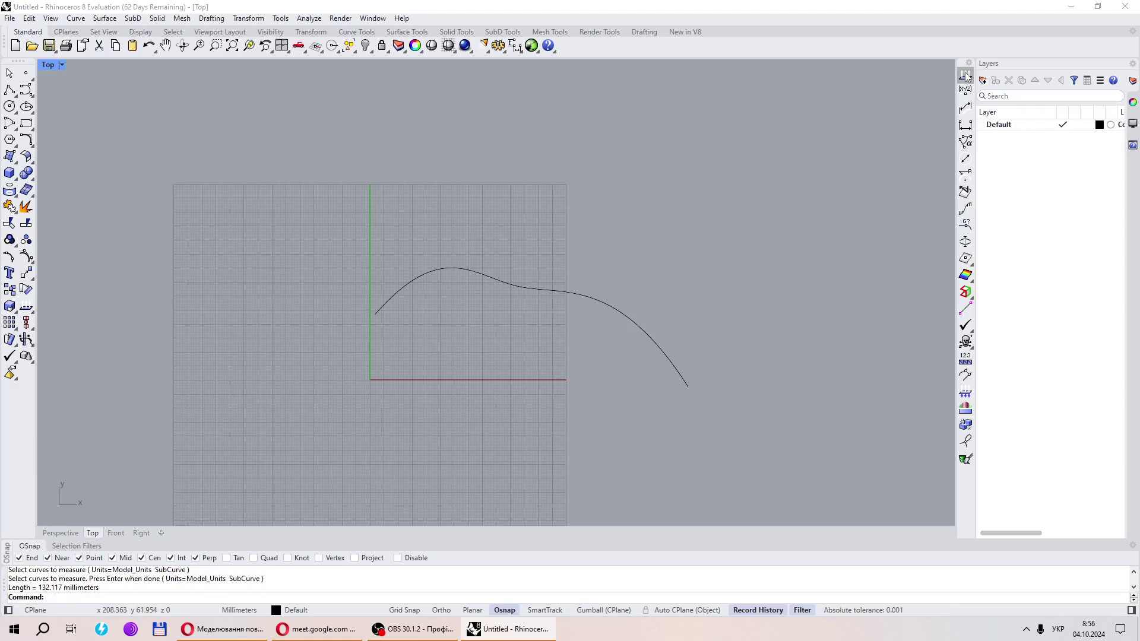
Display the curvature graph on the free-form curve
left_click(967, 210)
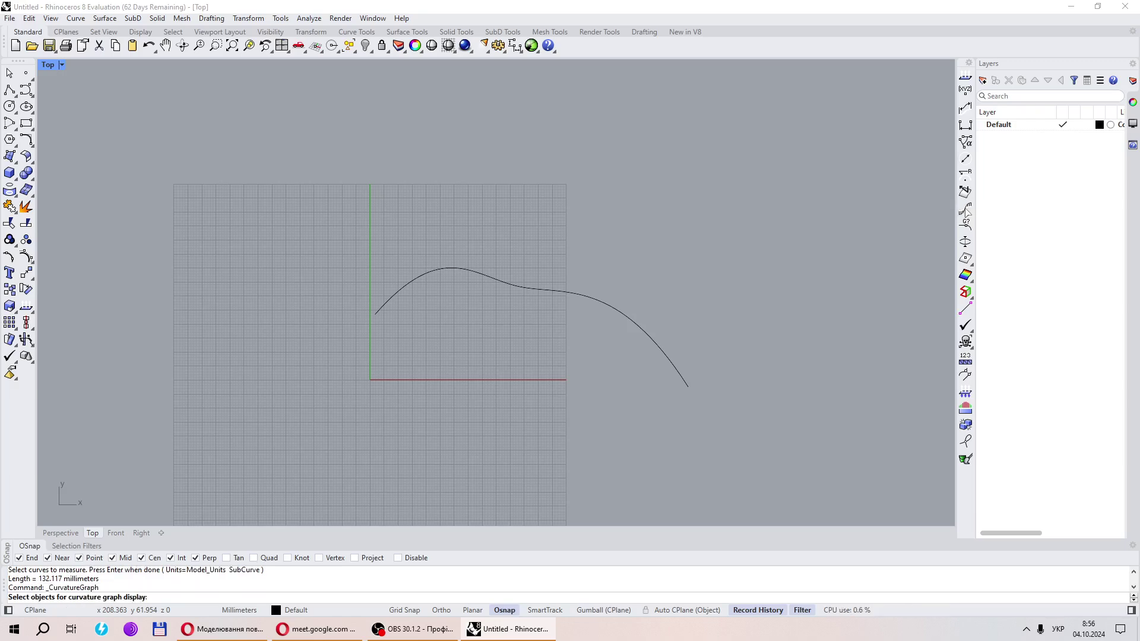
left_click(595, 301)
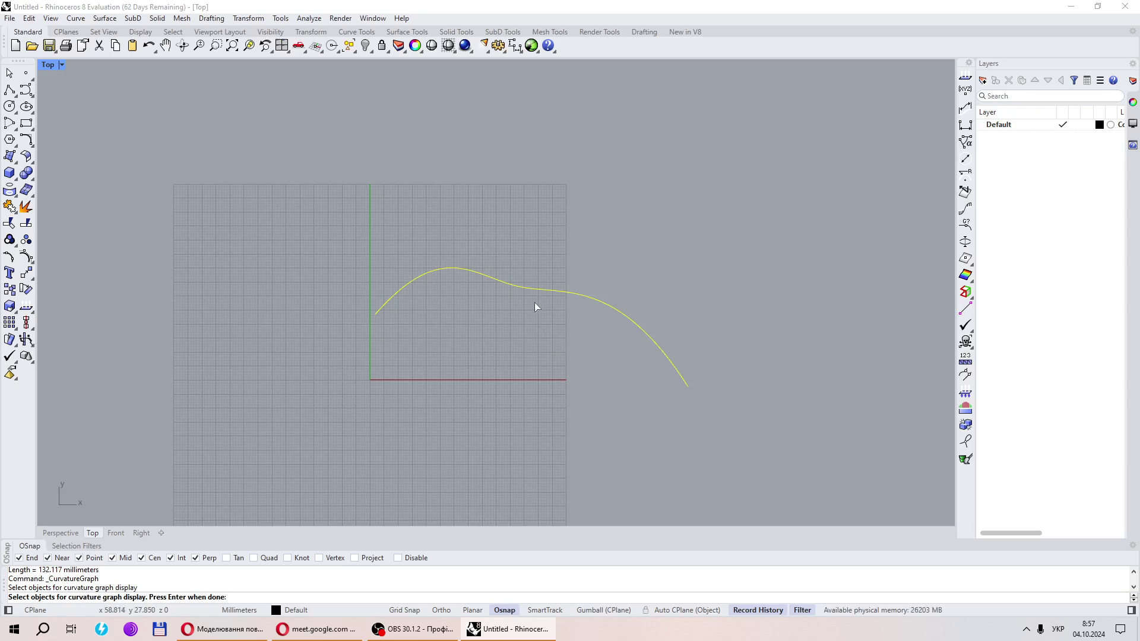
scroll(532, 295, "up", 4)
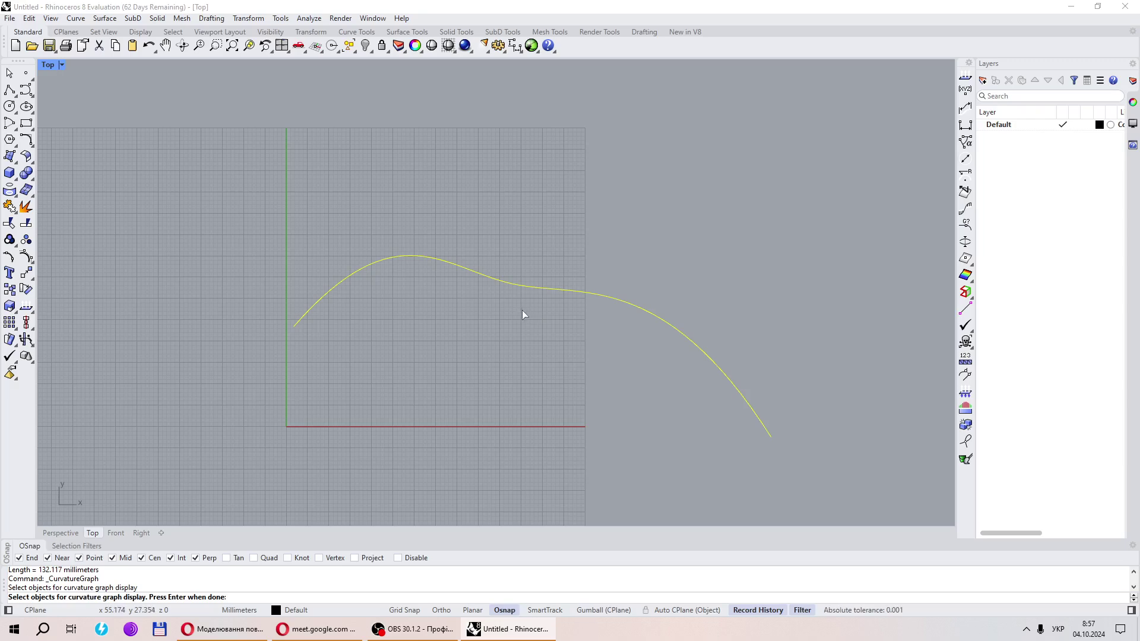
key("Return")
Examine the curvature graph's peaks, its sharp reversal and its hairs along the curve, and close the graph
scroll(563, 393, "down", 3)
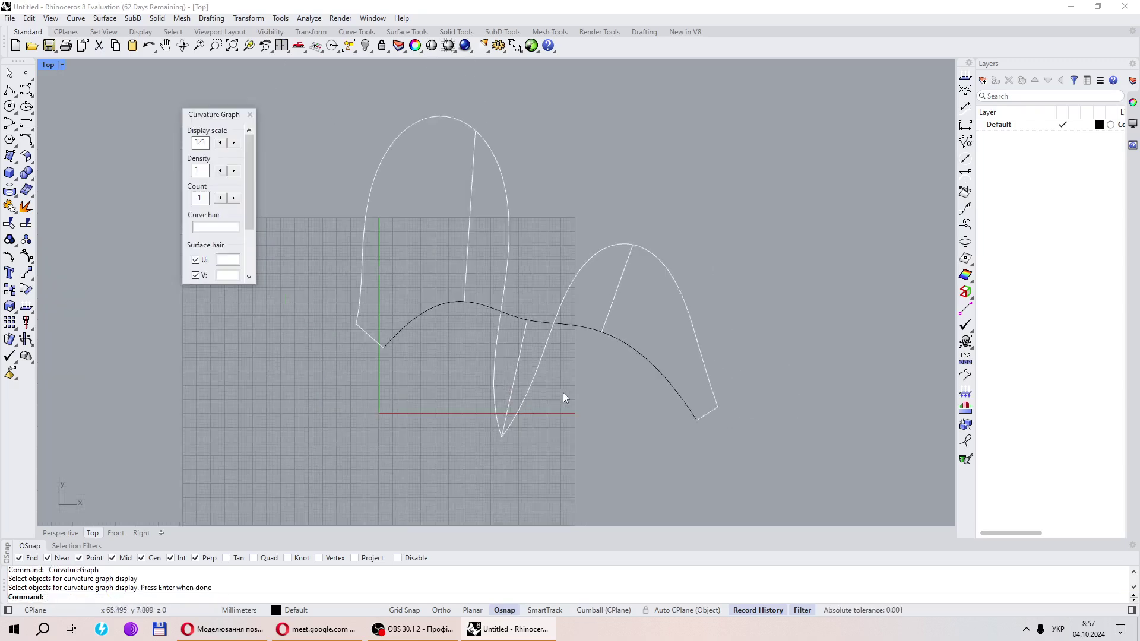
scroll(562, 345, "up", 2)
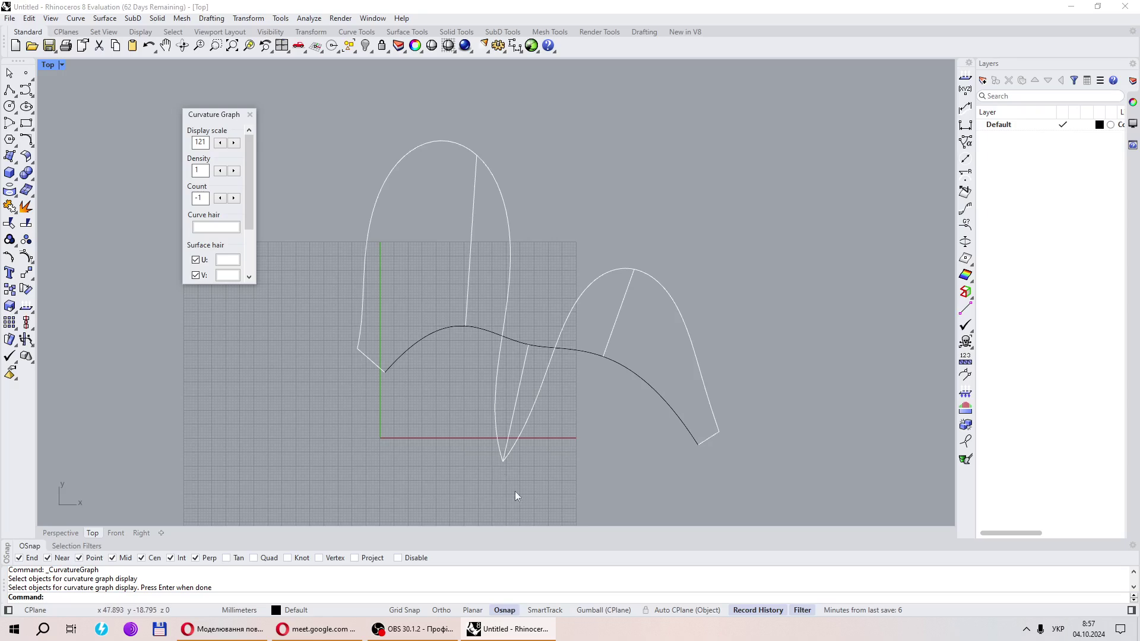
scroll(425, 311, "up", 2)
scroll(414, 330, "down", 2)
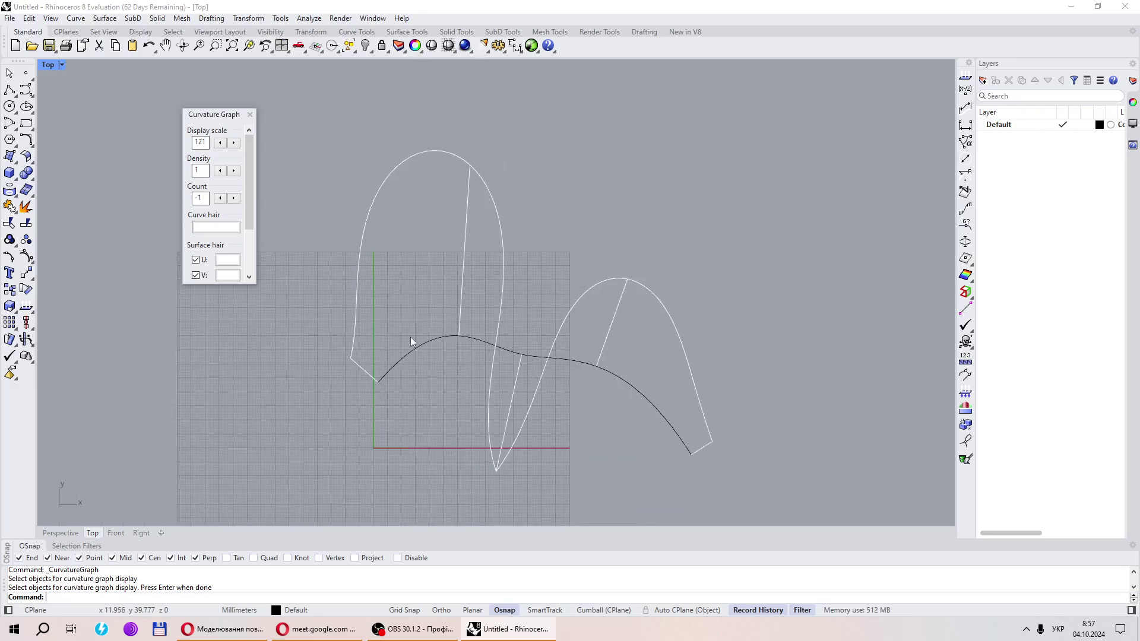
scroll(449, 344, "up", 2)
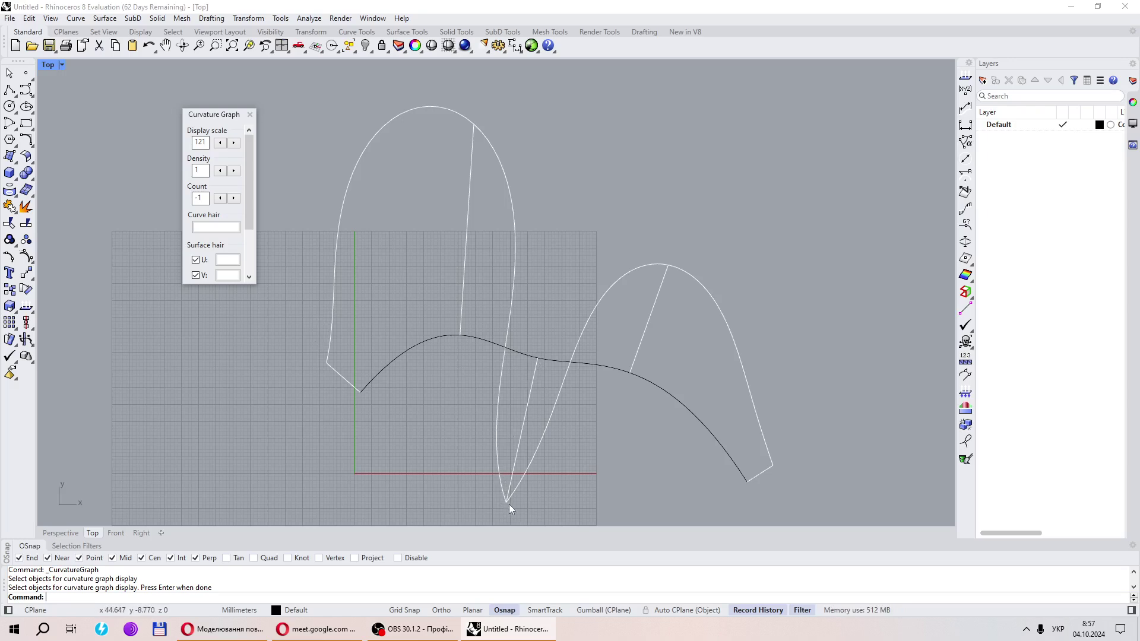
scroll(513, 407, "down", 2)
scroll(524, 456, "up", 6)
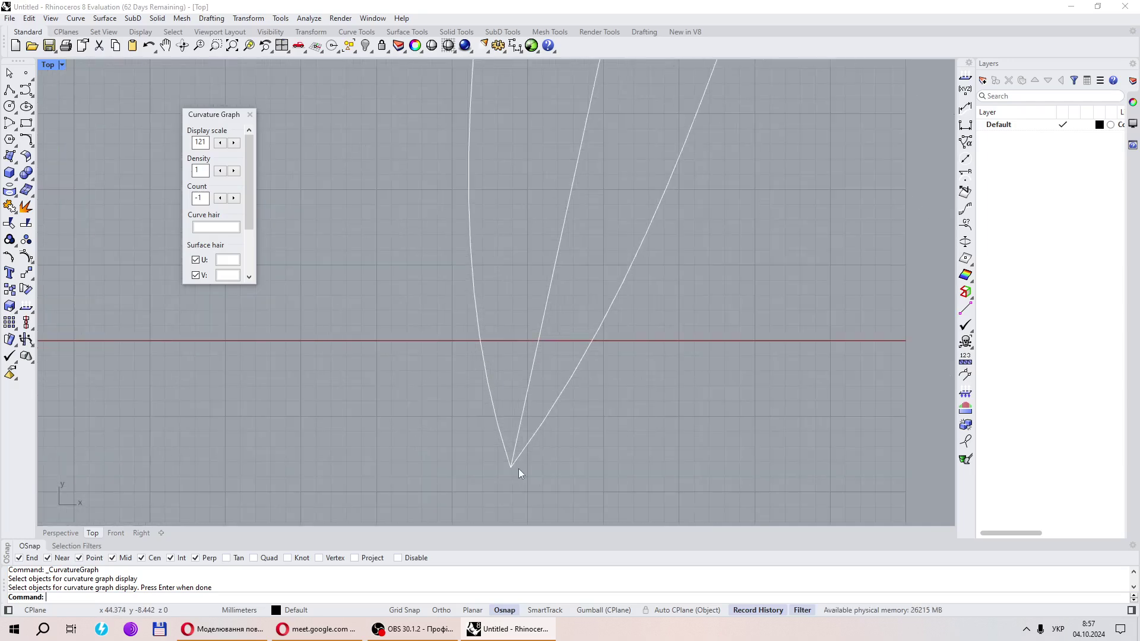
scroll(497, 479, "down", 3)
scroll(475, 462, "down", 3)
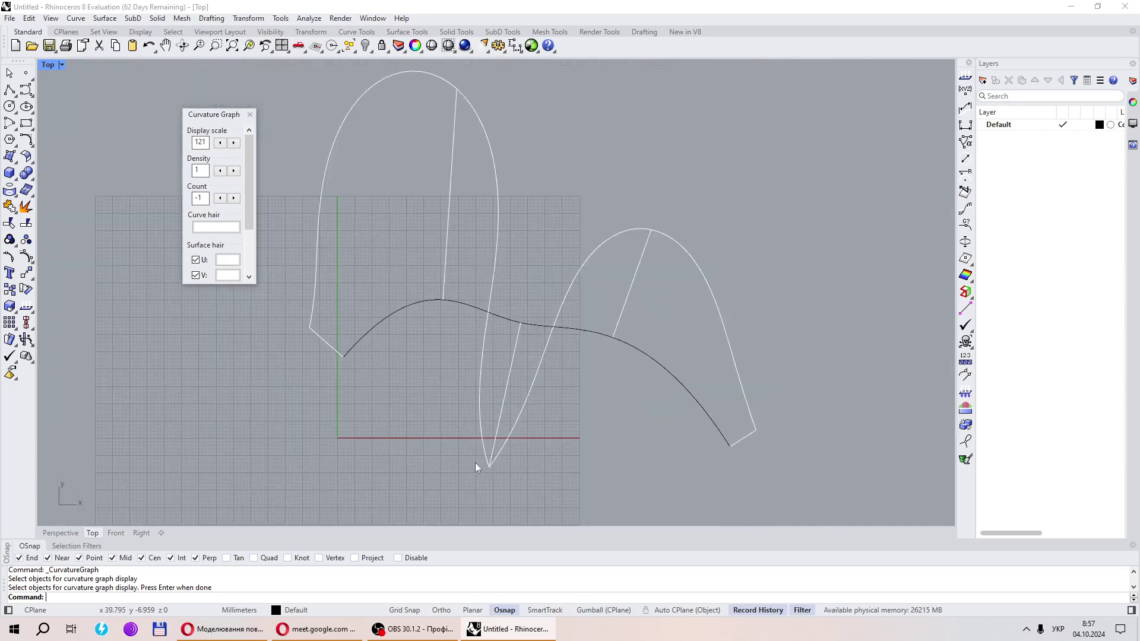
scroll(518, 423, "up", 3)
scroll(517, 435, "down", 3)
scroll(521, 384, "up", 2)
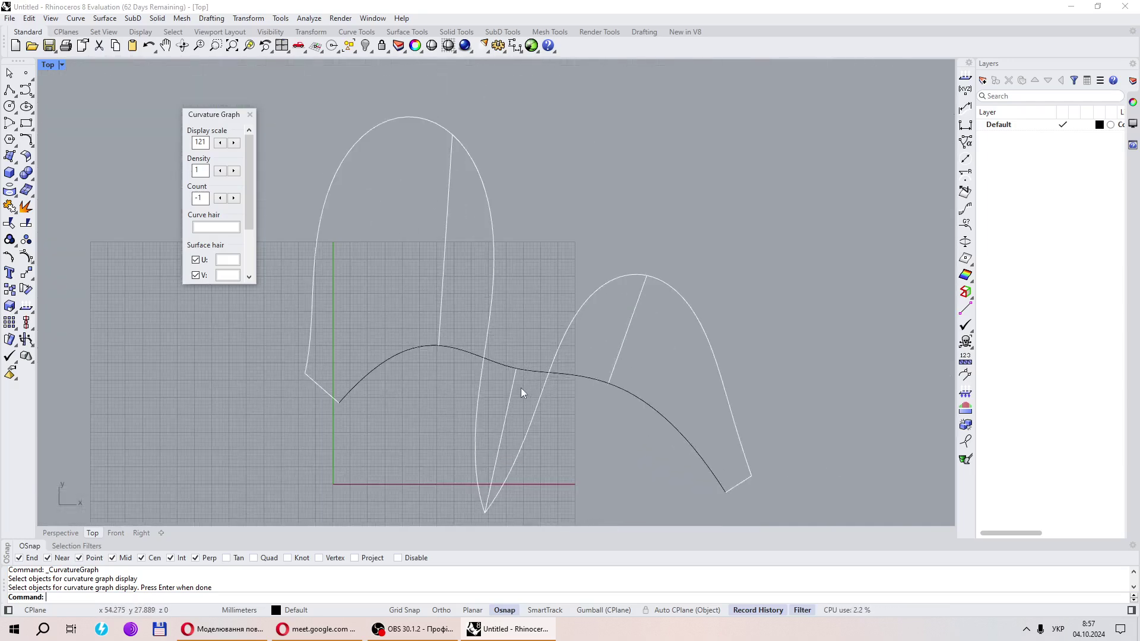
scroll(521, 387, "down", 3)
scroll(521, 439, "up", 3)
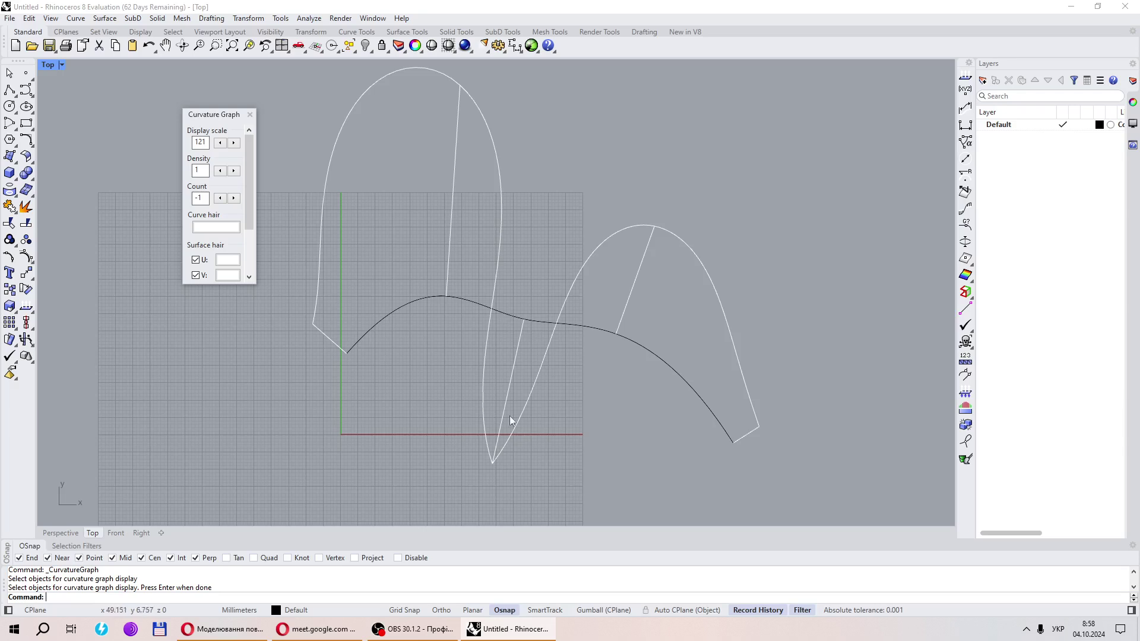
scroll(504, 450, "down", 3)
scroll(513, 438, "up", 2)
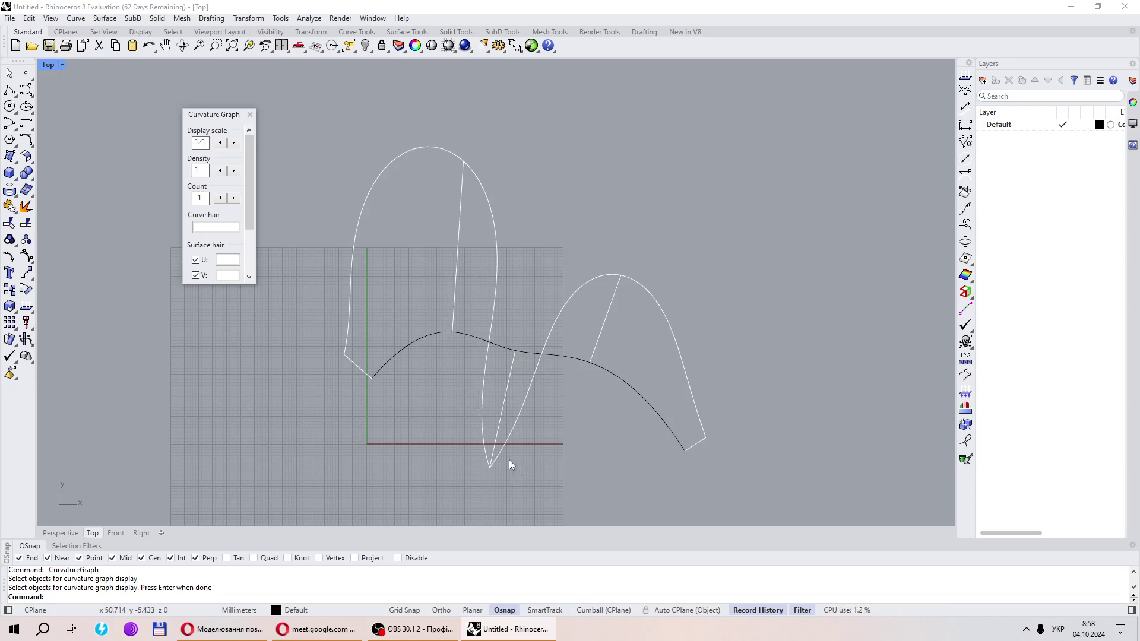
scroll(509, 348, "up", 5)
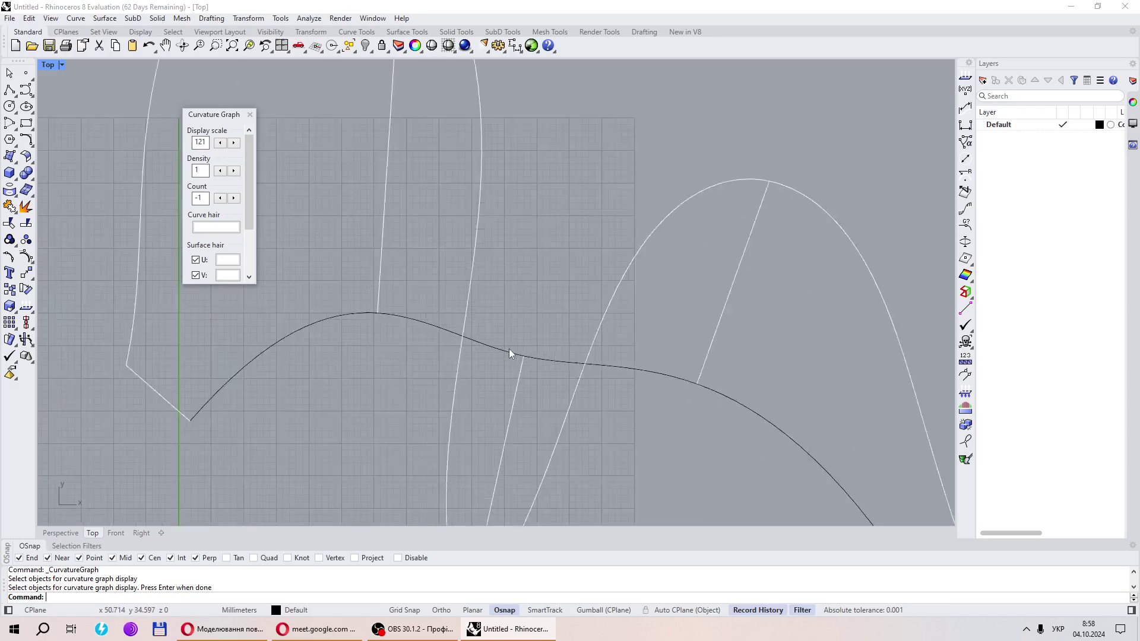
scroll(497, 344, "down", 5)
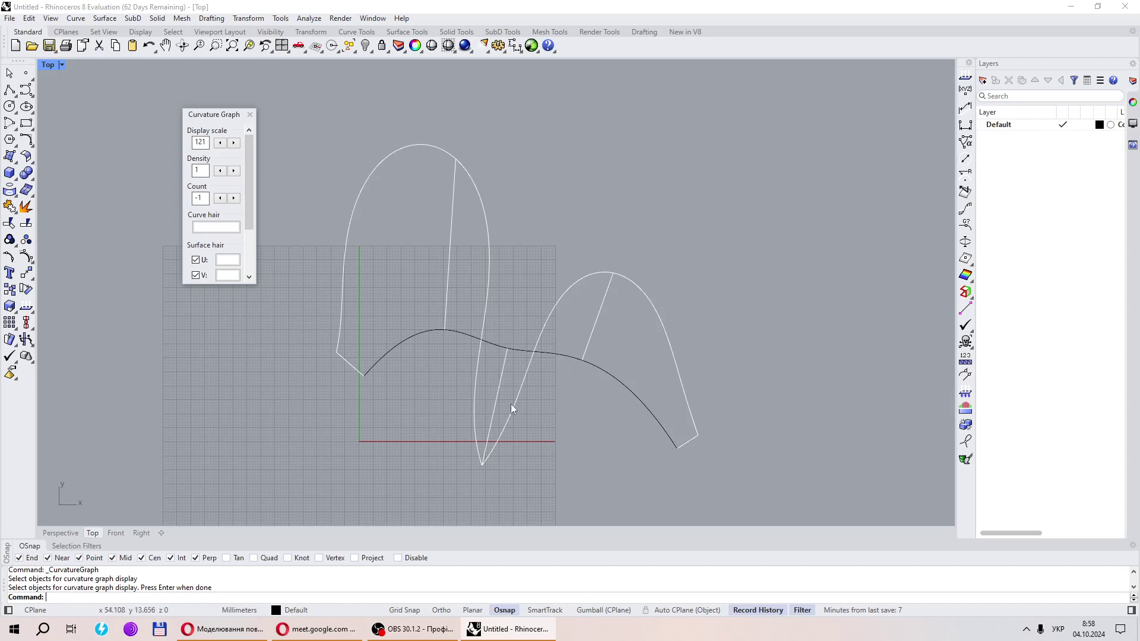
scroll(475, 454, "up", 2)
scroll(546, 440, "down", 2)
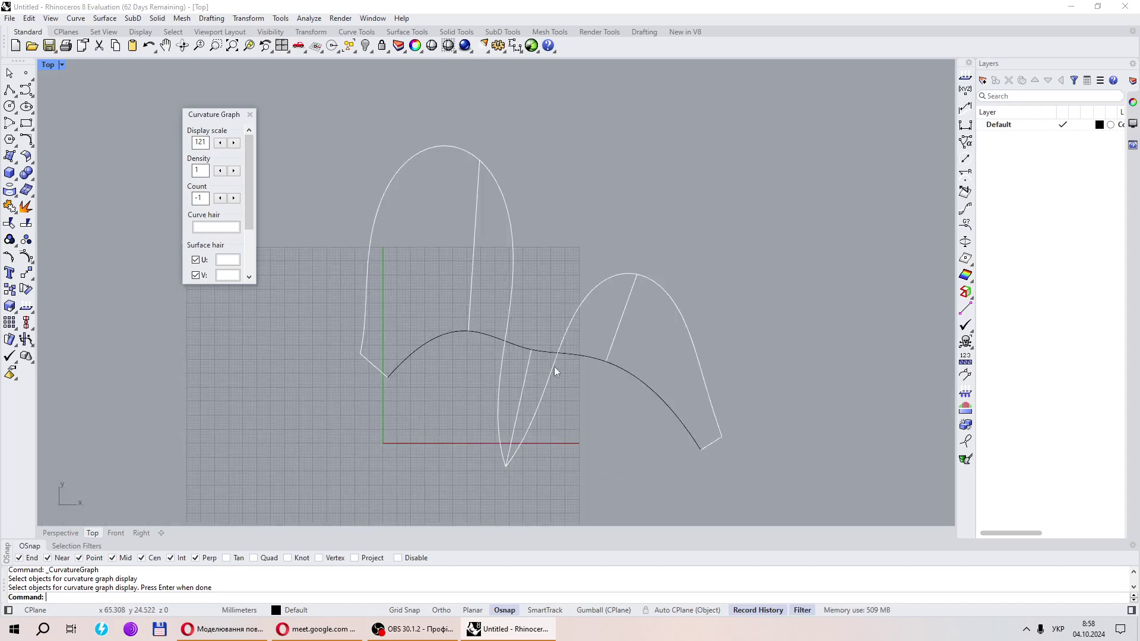
scroll(516, 452, "up", 2)
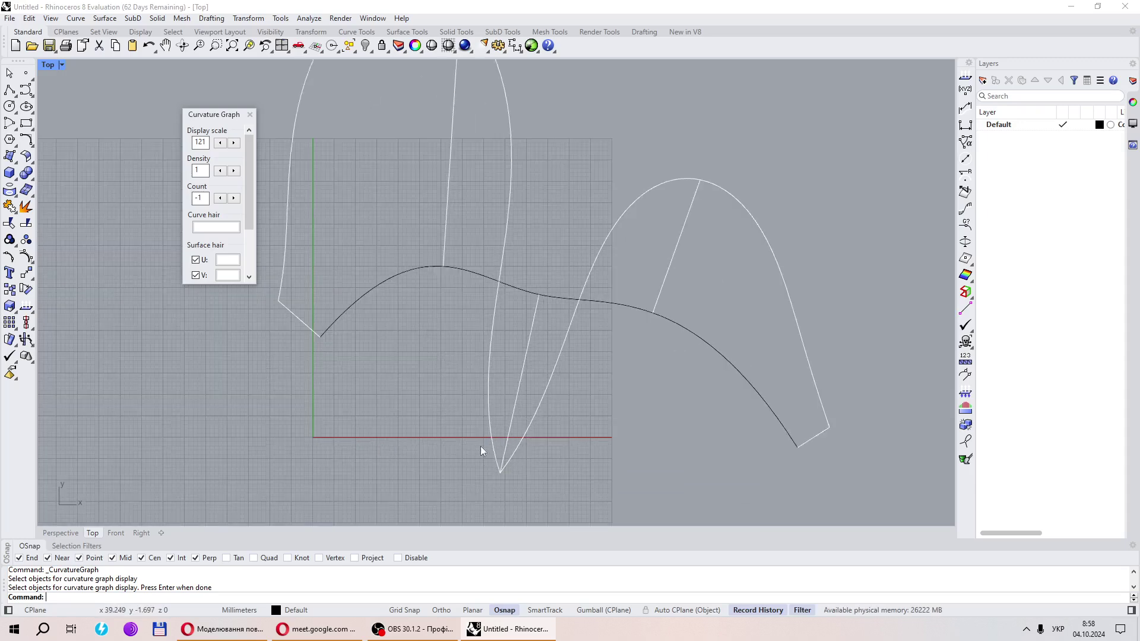
left_click(248, 115)
Select the free-form curve to inspect its control points and control polygon, and clear the selection
left_click(522, 289)
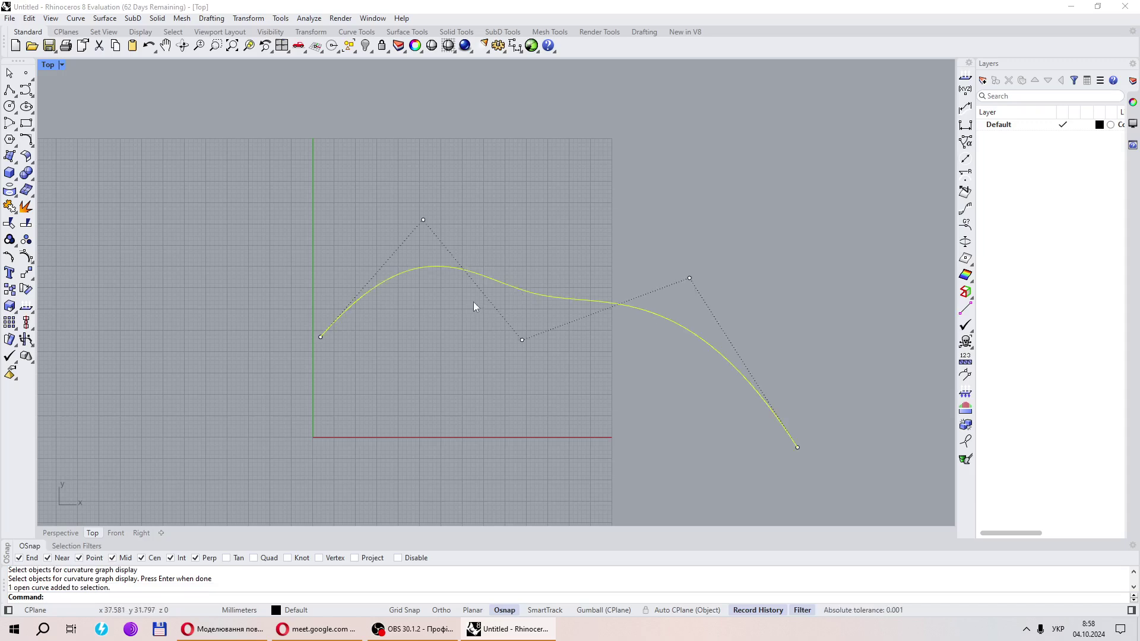
scroll(472, 302, "down", 3)
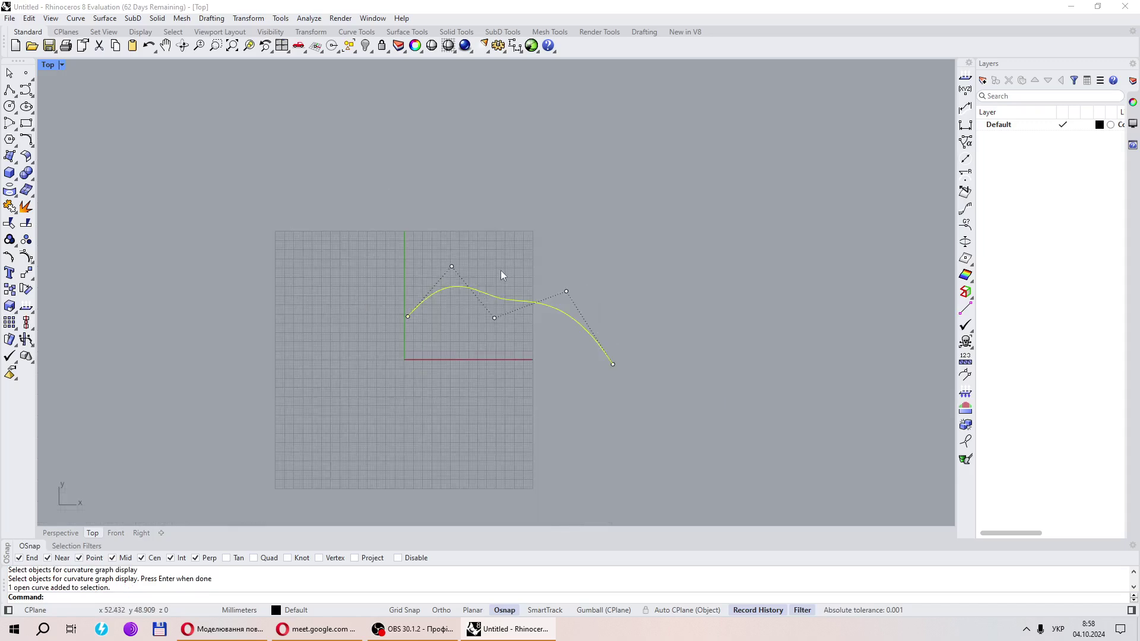
scroll(501, 270, "up", 3)
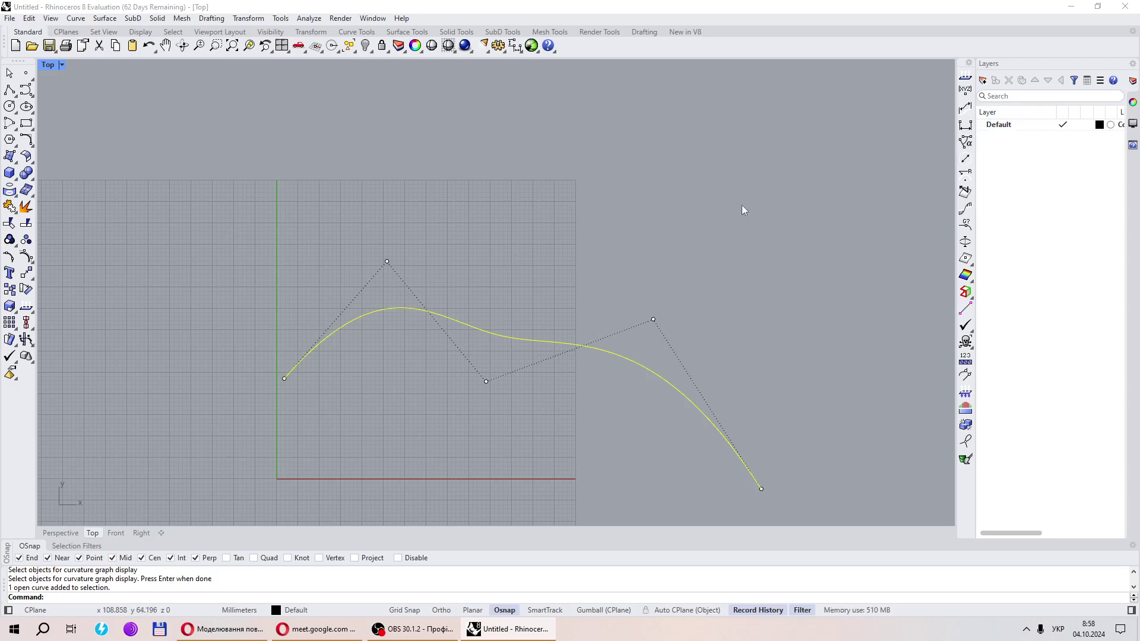
key("Escape")
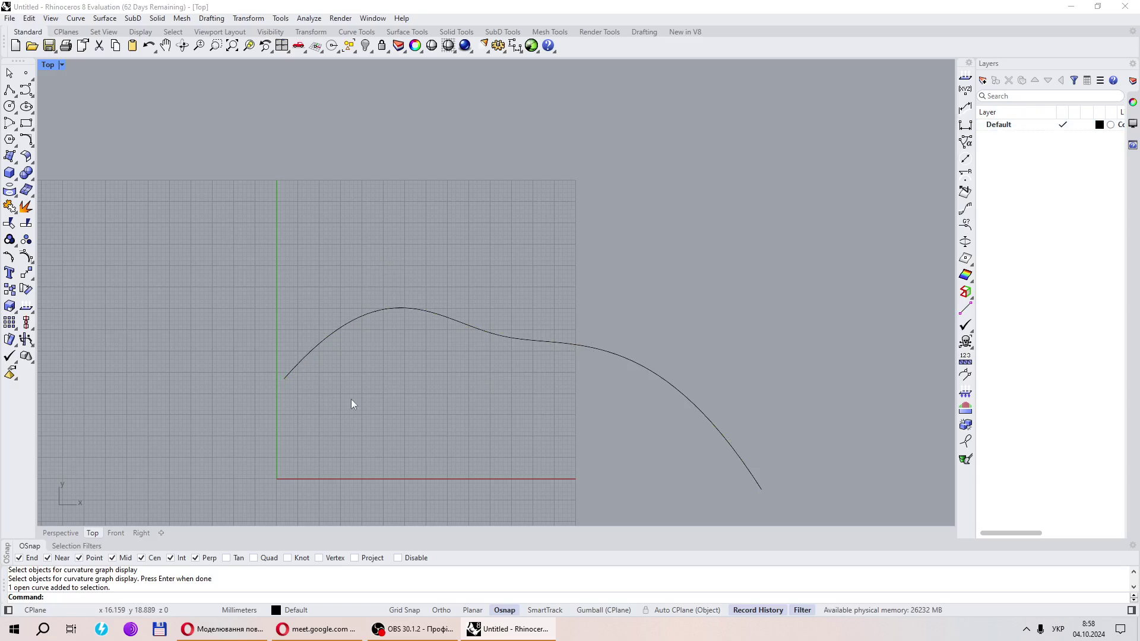
left_click(303, 359)
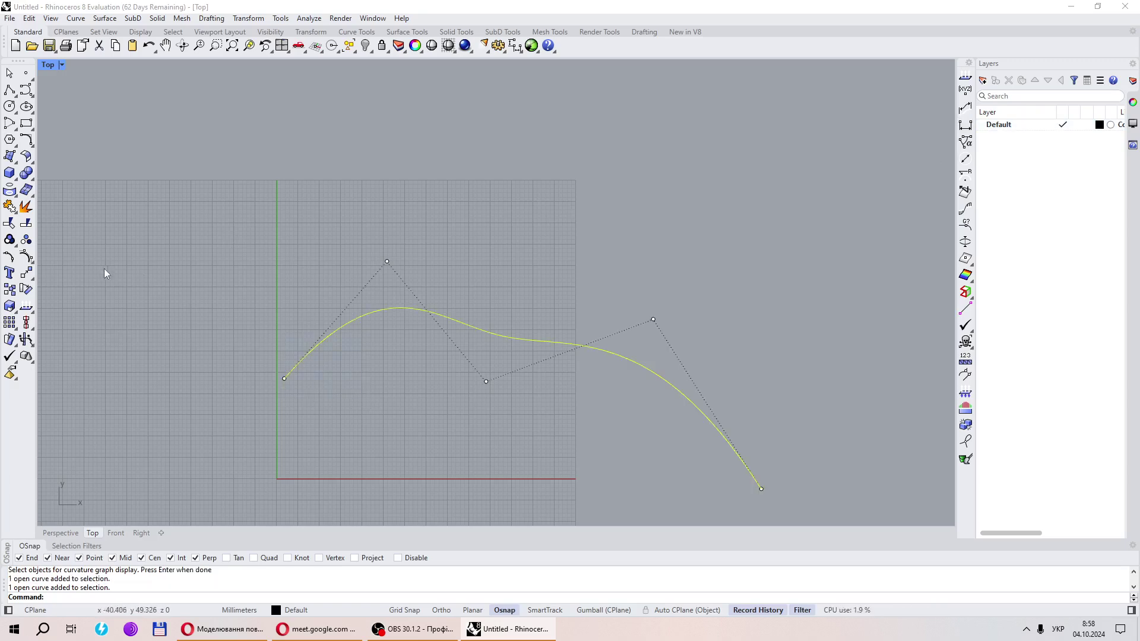
left_click(130, 275)
key("Escape")
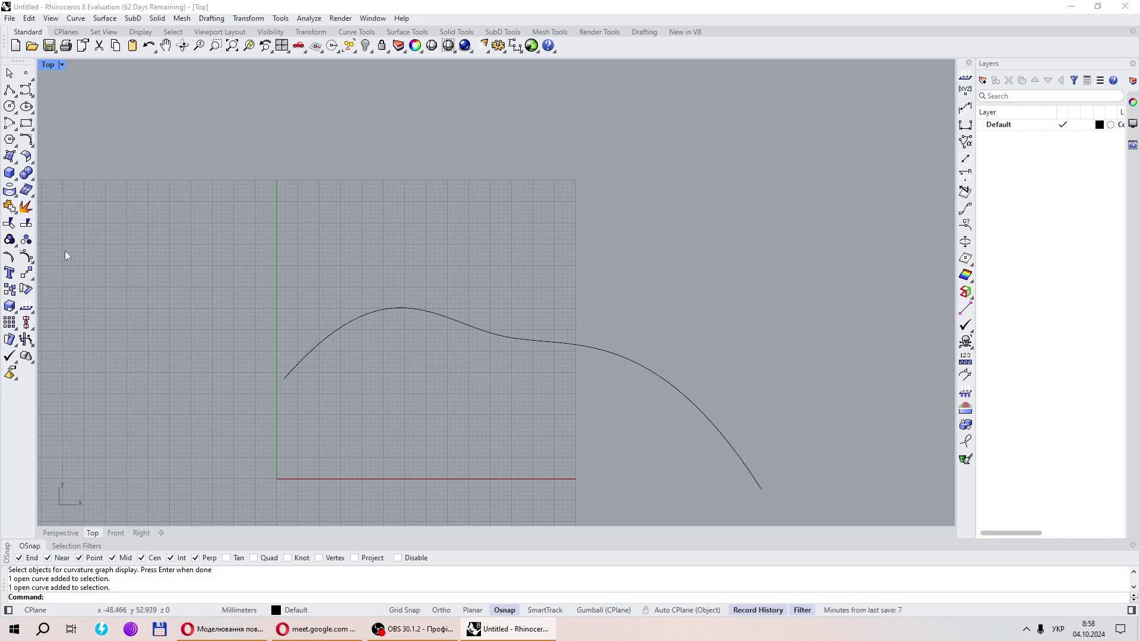
left_click(30, 144)
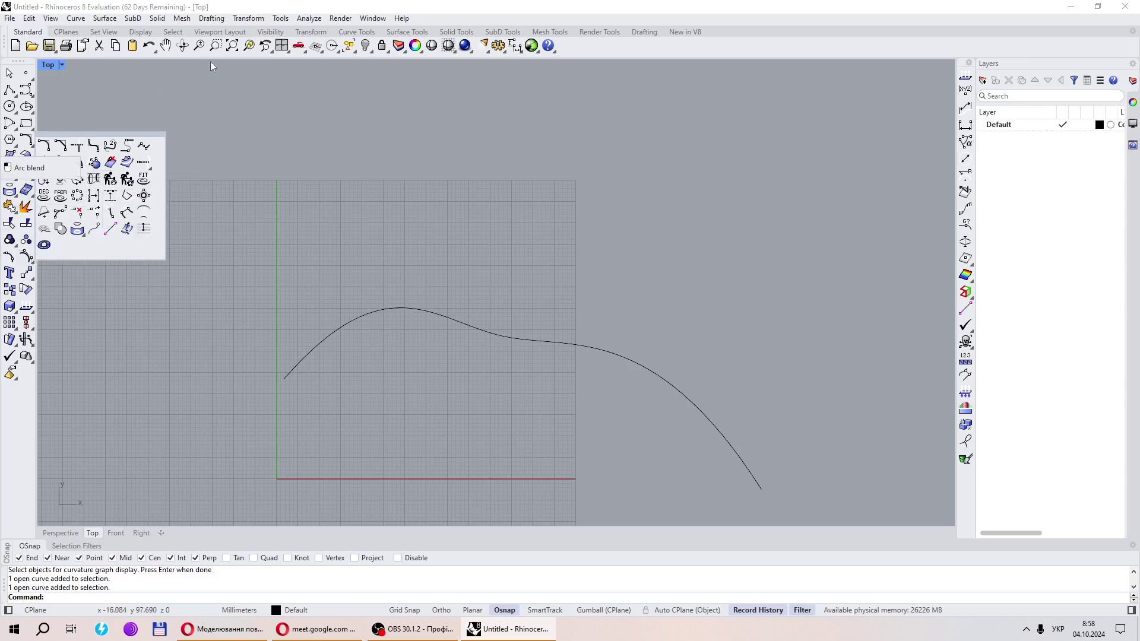
left_click(306, 34)
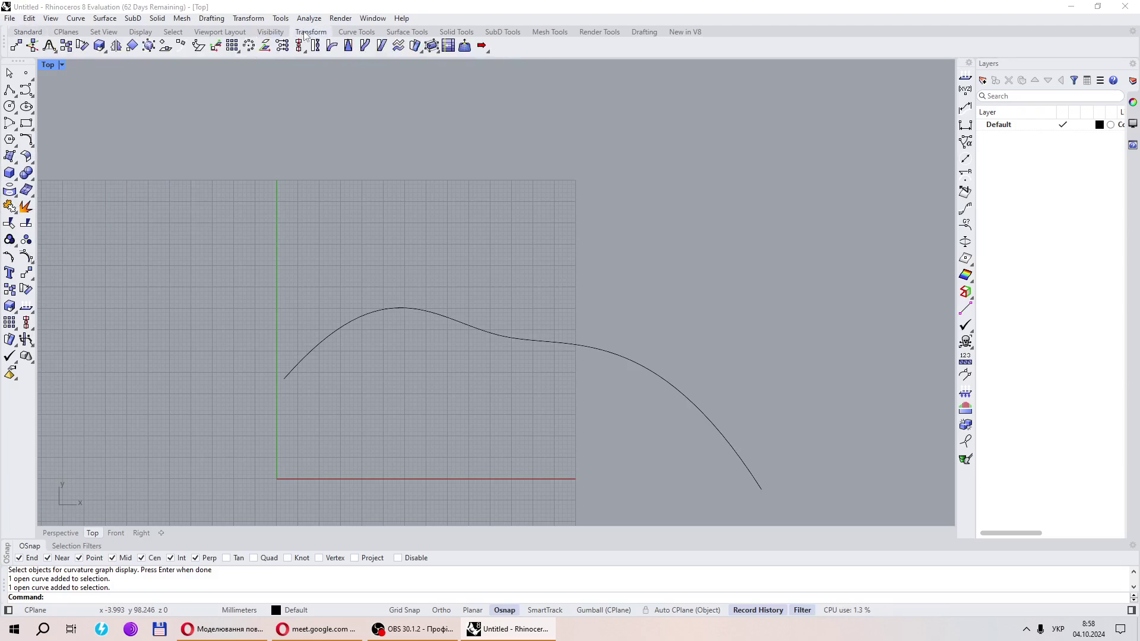
left_click(352, 33)
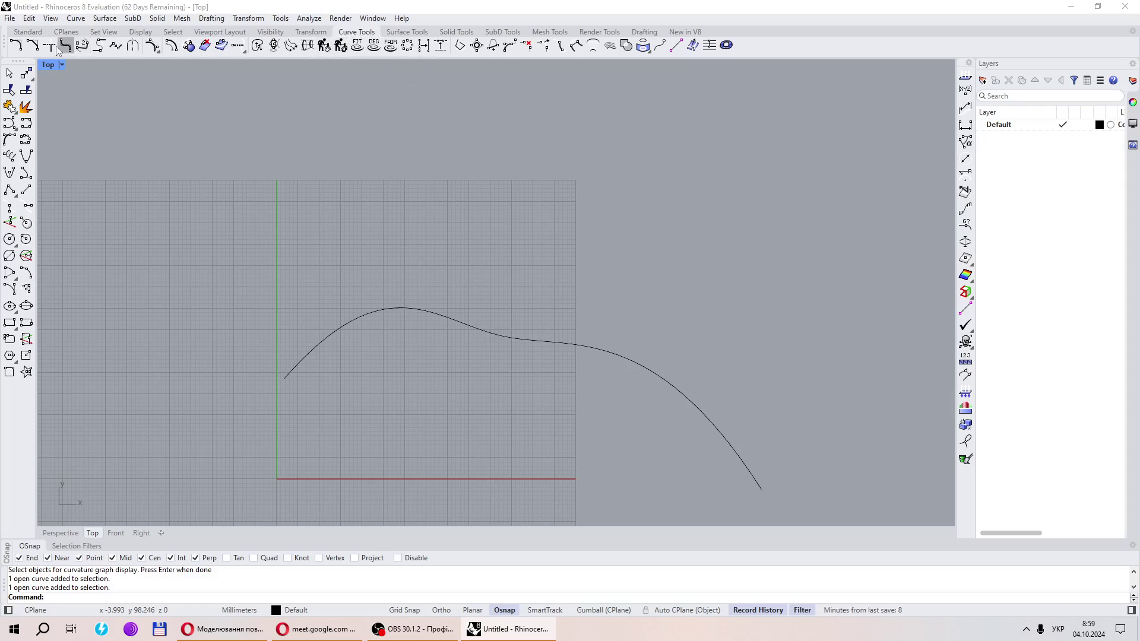
left_click(27, 32)
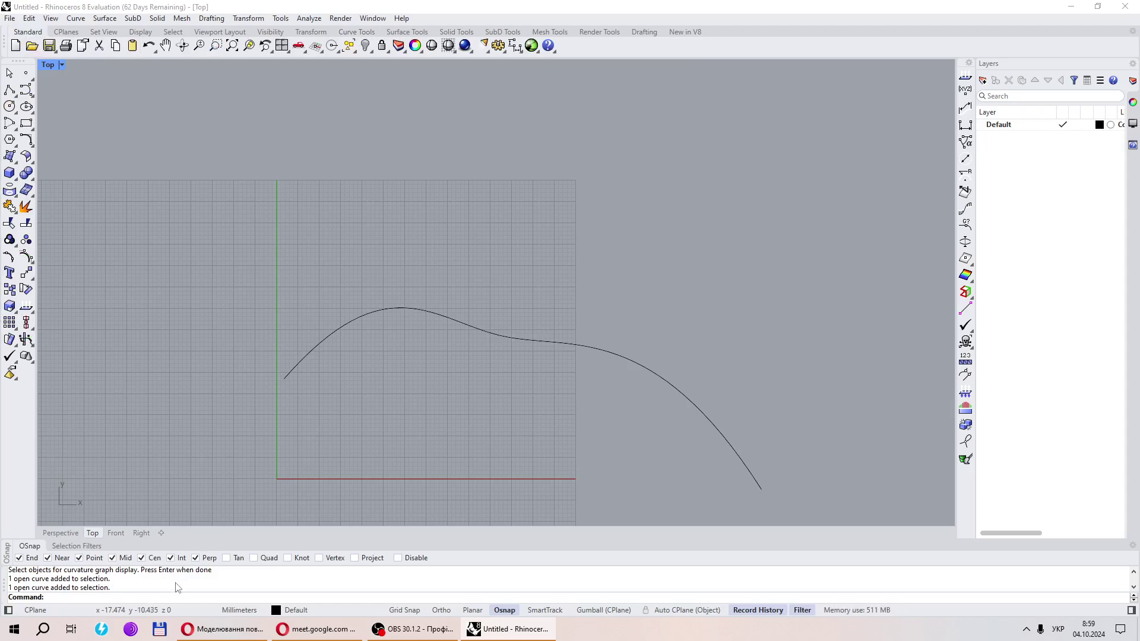
Run the Rebuild command on the free-form curve to bring up its rebuild settings
type("к")
key("BackSpace")
key("alt+shift")
type("rebuild")
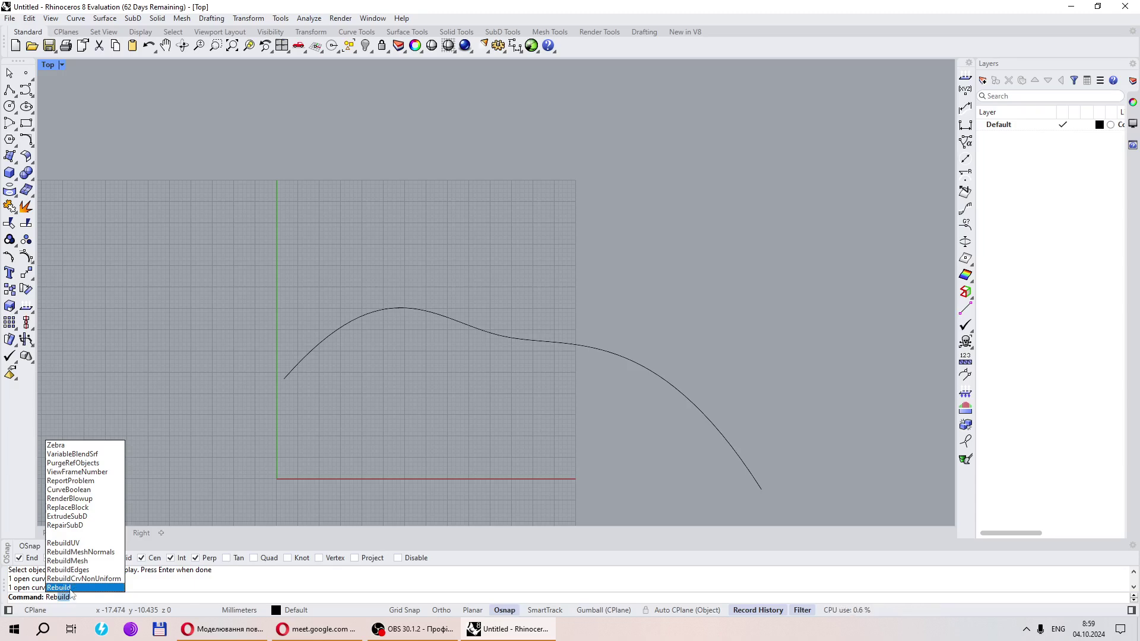
left_click(70, 591)
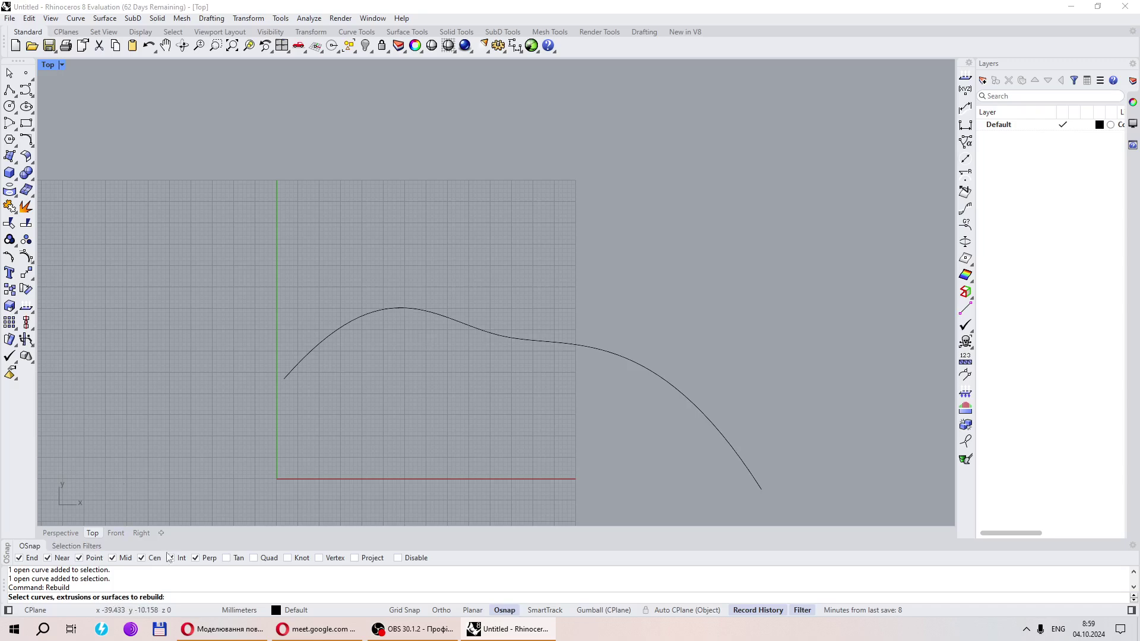
left_click(518, 339)
key("Return")
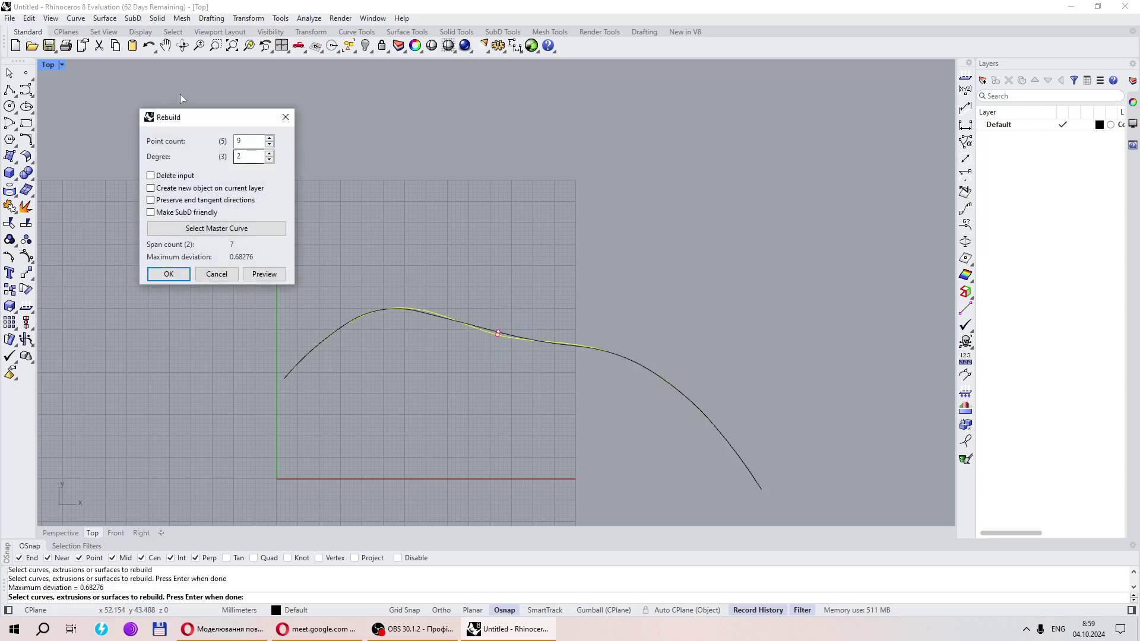
Preview rebuilding the free-form curve at degree 4, examine the rebuild options, and close the dialog without applying them
left_click_drag(201, 122, 364, 131)
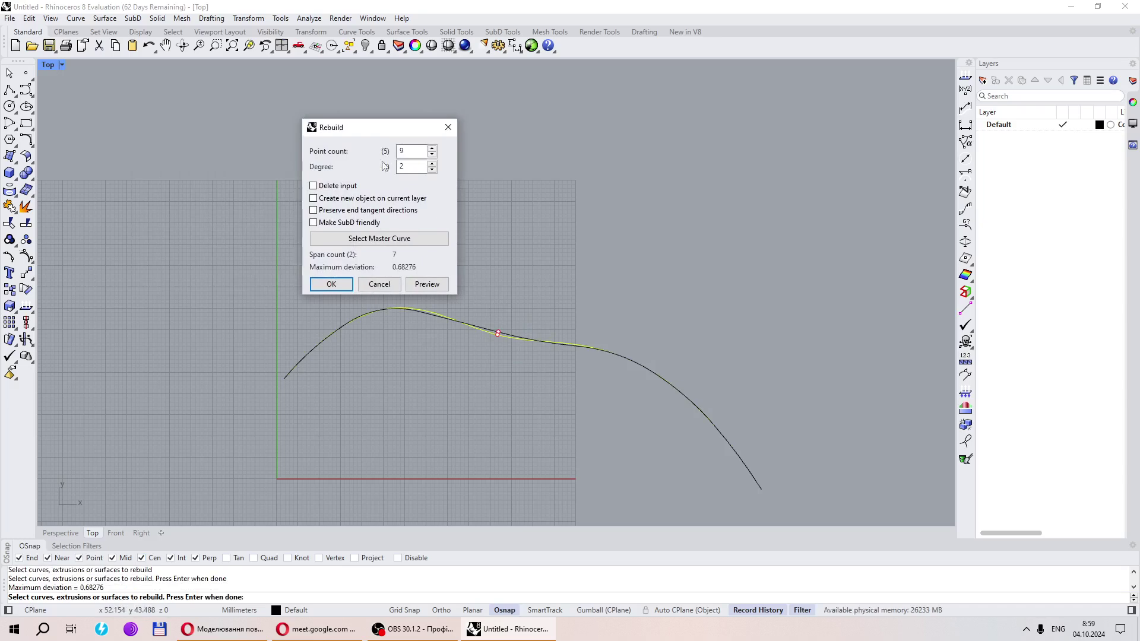
left_click_drag(357, 133, 305, 116)
double_click(357, 150)
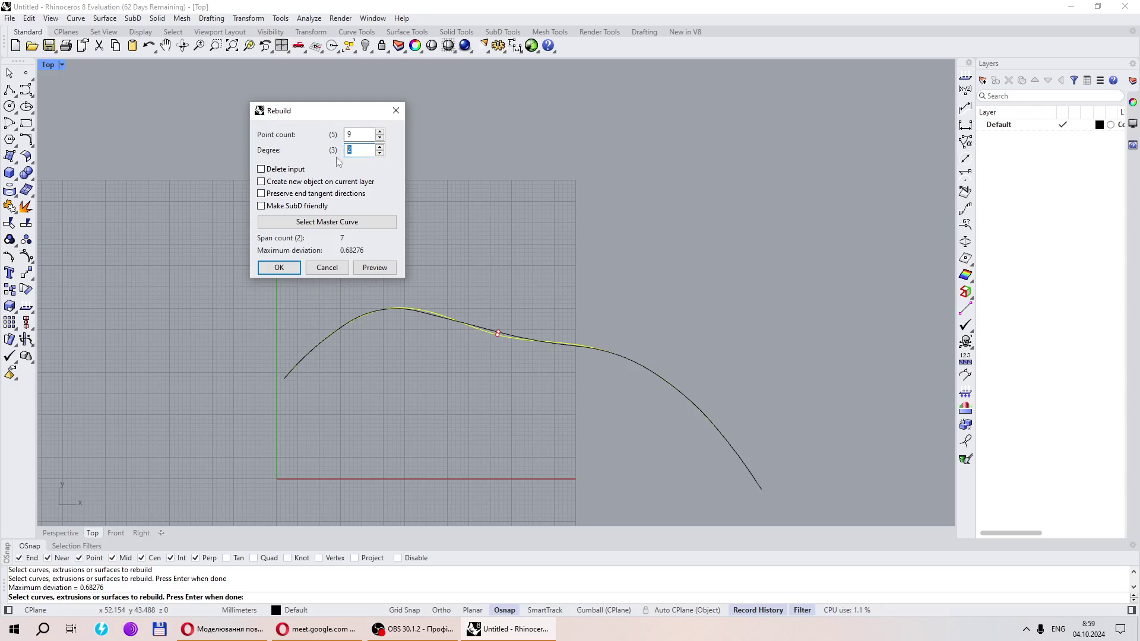
type("4")
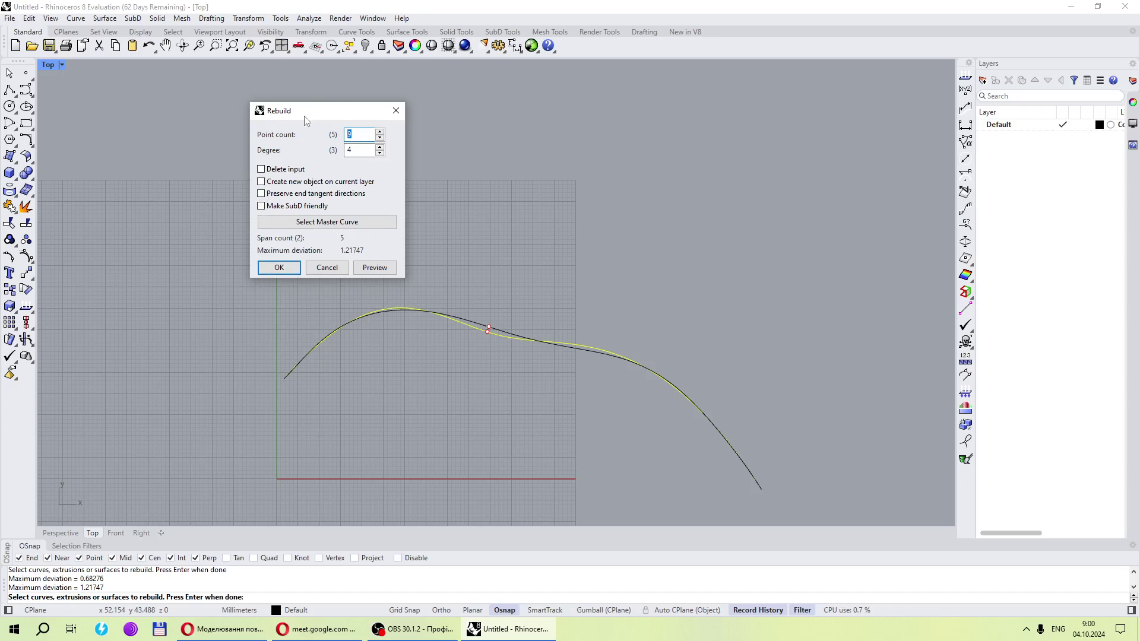
left_click_drag(302, 115, 265, 130)
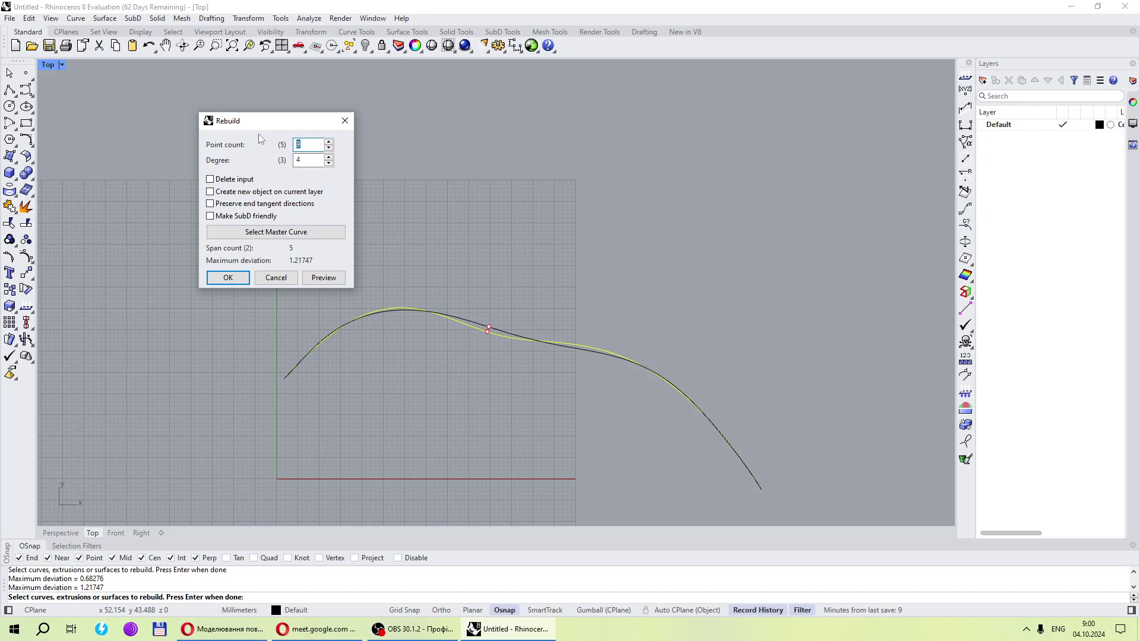
left_click_drag(267, 123, 185, 167)
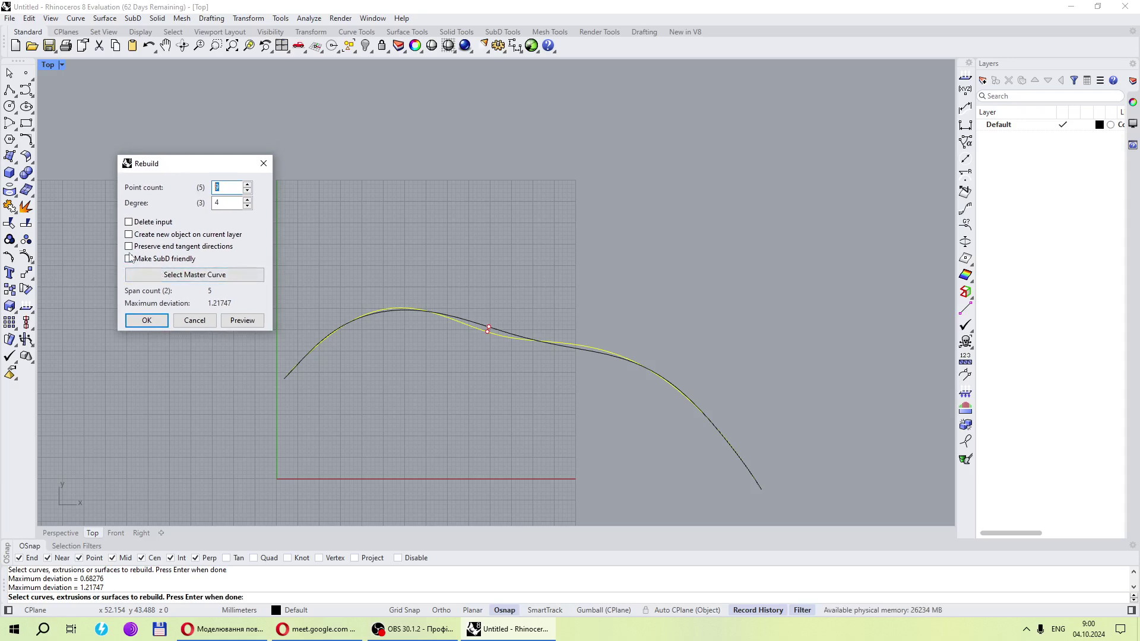
left_click_drag(183, 169, 216, 145)
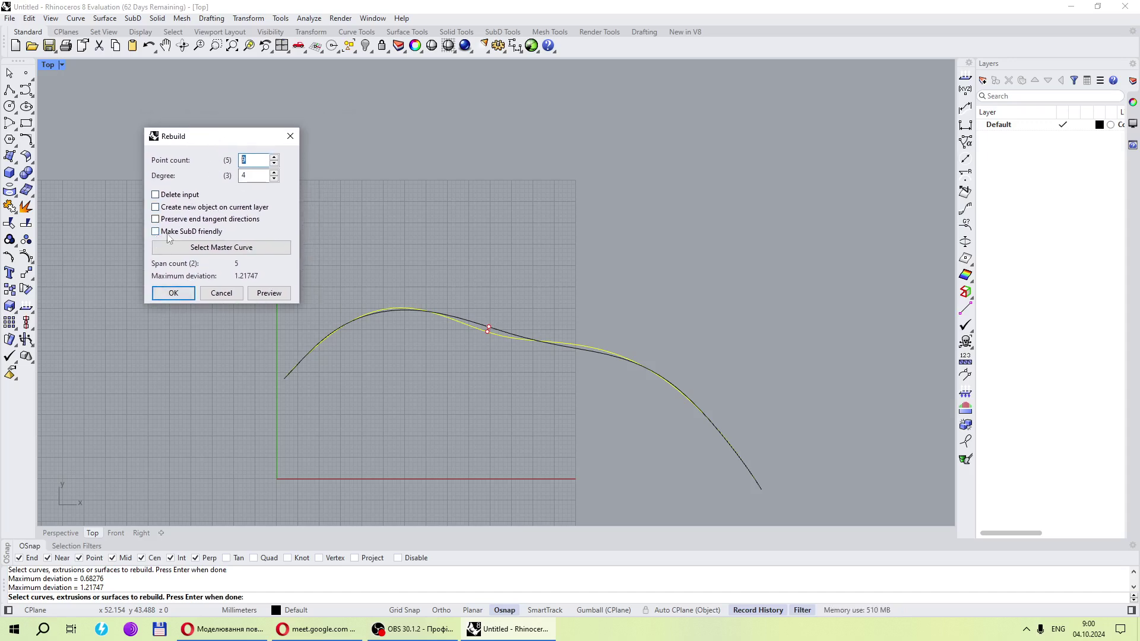
left_click_drag(211, 143, 191, 180)
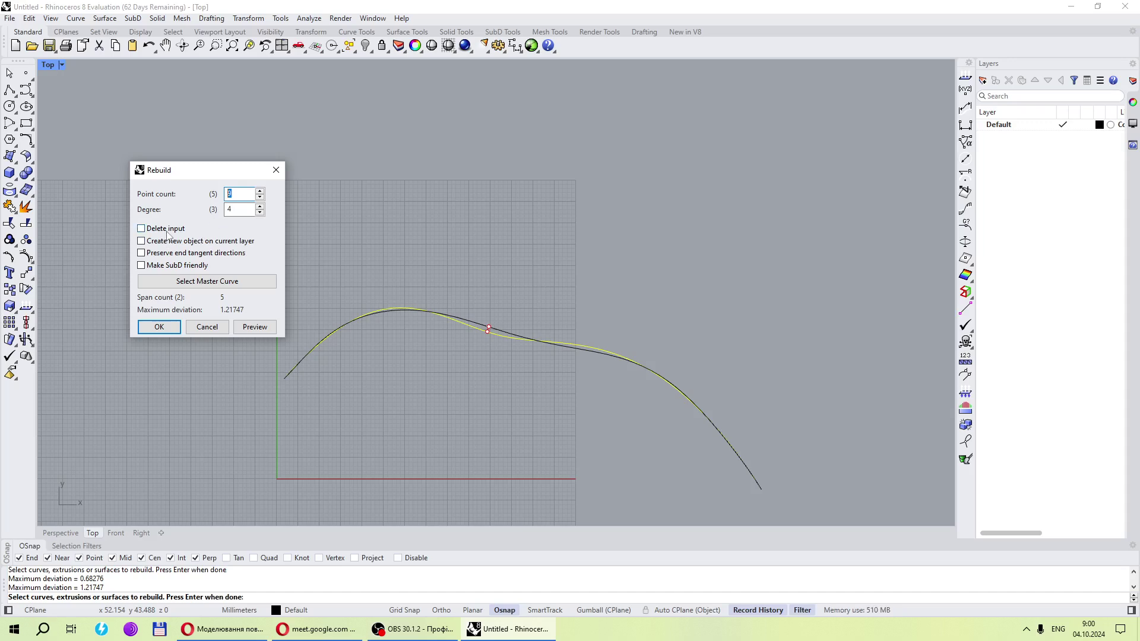
left_click_drag(228, 170, 247, 145)
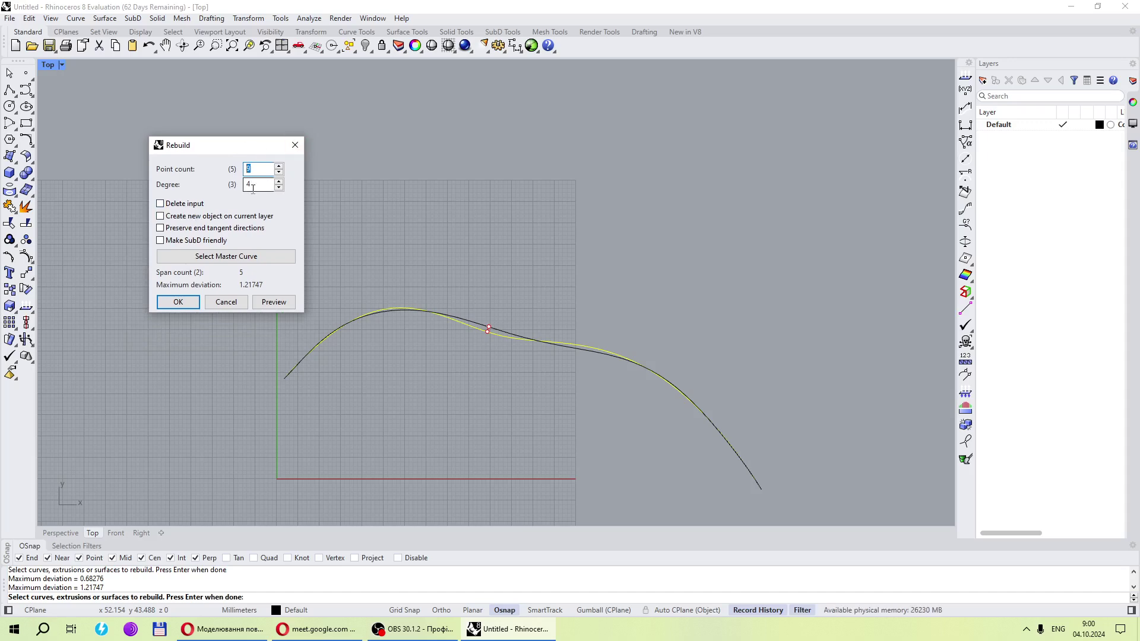
left_click(297, 144)
Draw a nearly horizontal two-point polyline above the free-form curve and select it
left_click(10, 89)
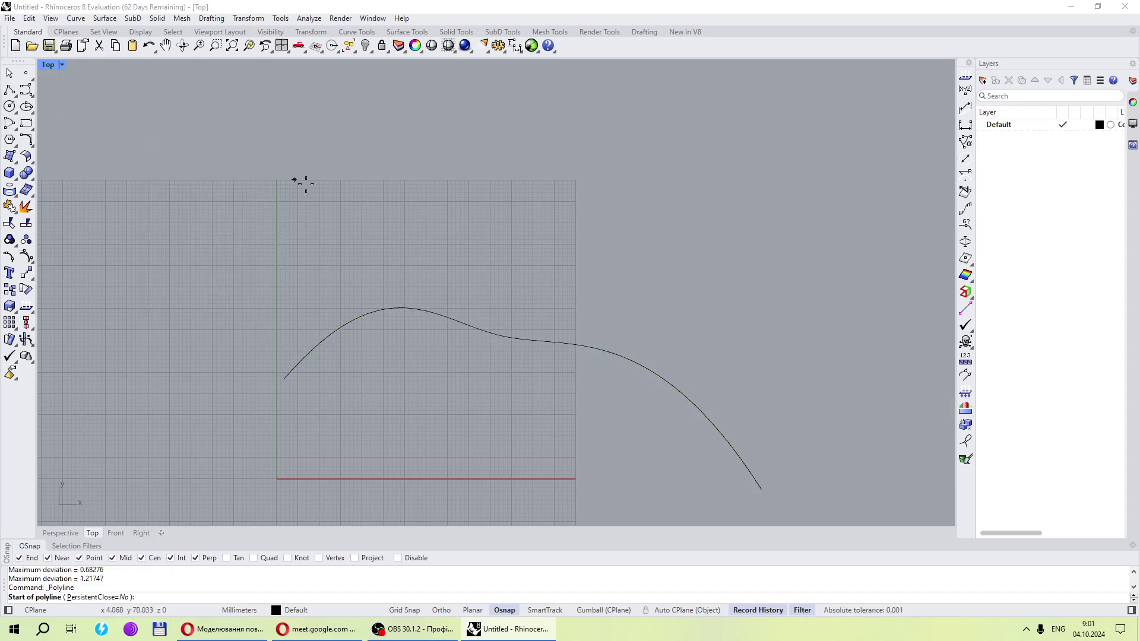
left_click(392, 223)
left_click(754, 216)
key("Return")
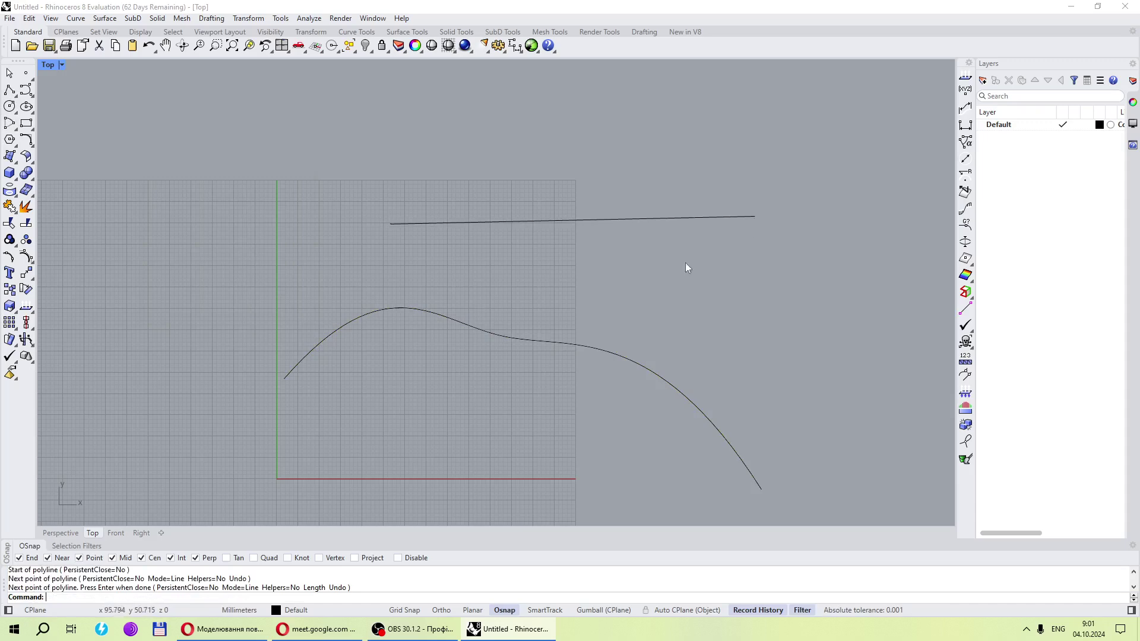
left_click(423, 222)
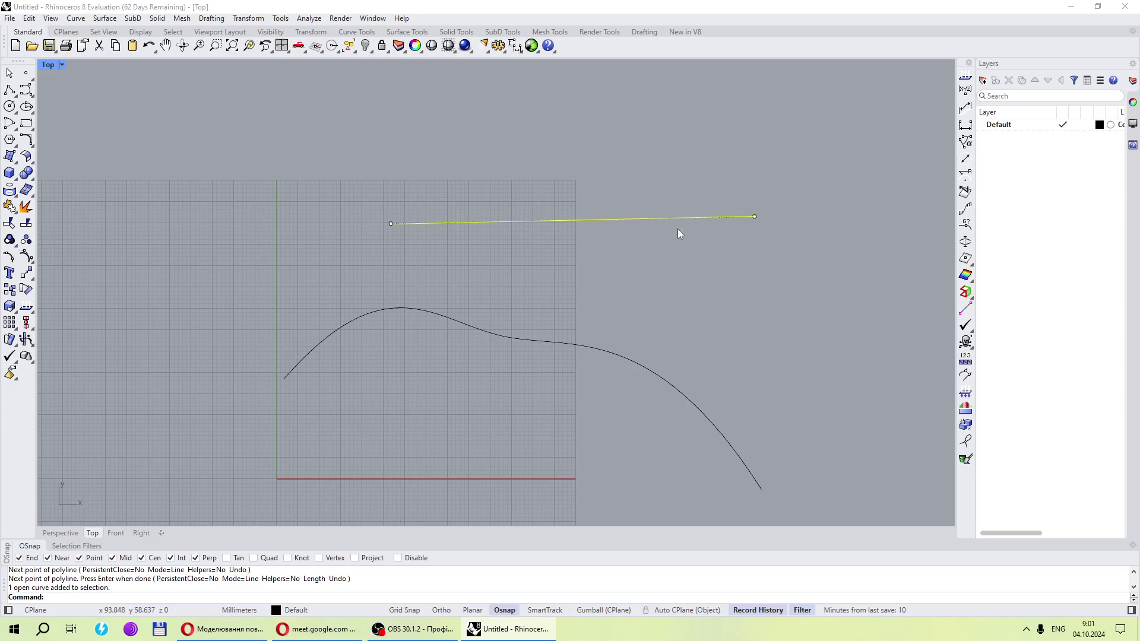
Review the list of recently used commands and restart Polyline from it without drawing anything
right_click(569, 586)
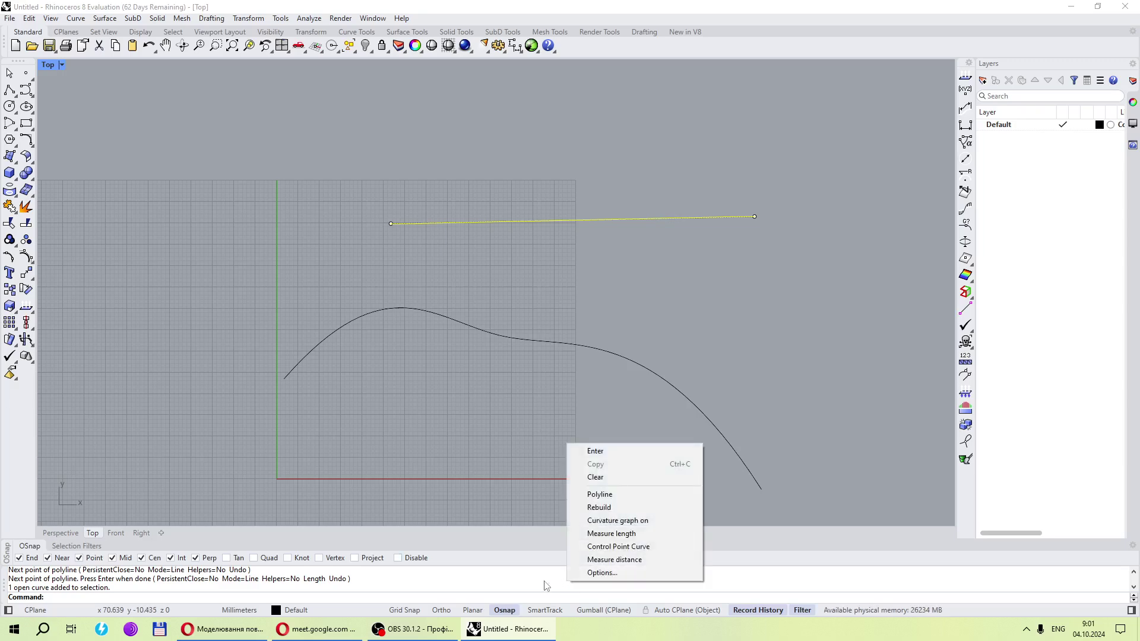
right_click(545, 583)
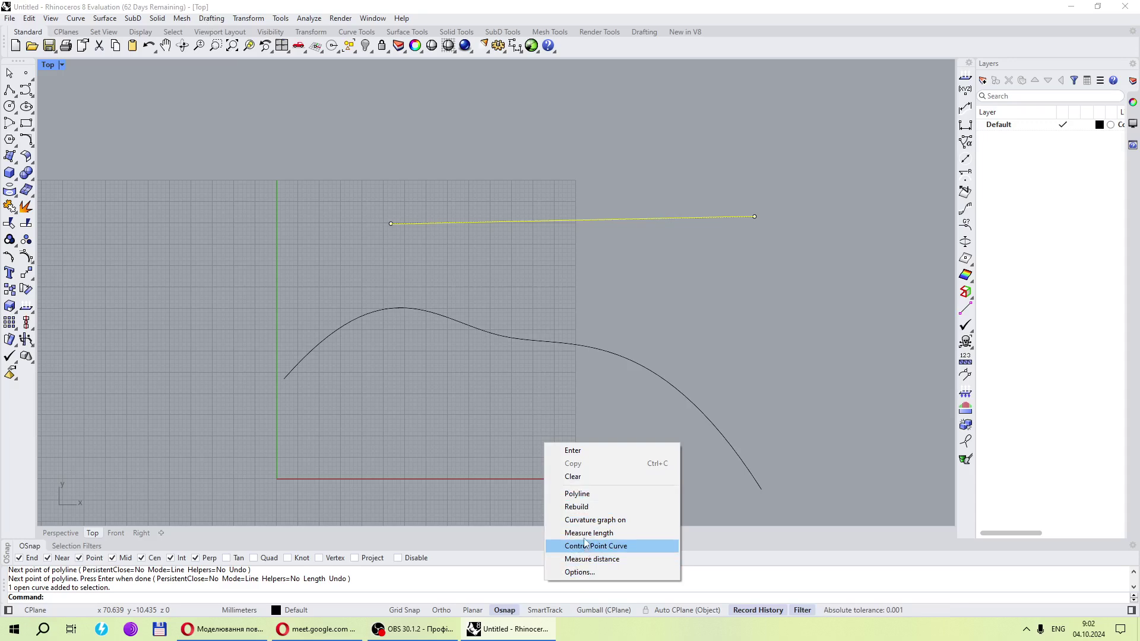
left_click(693, 354)
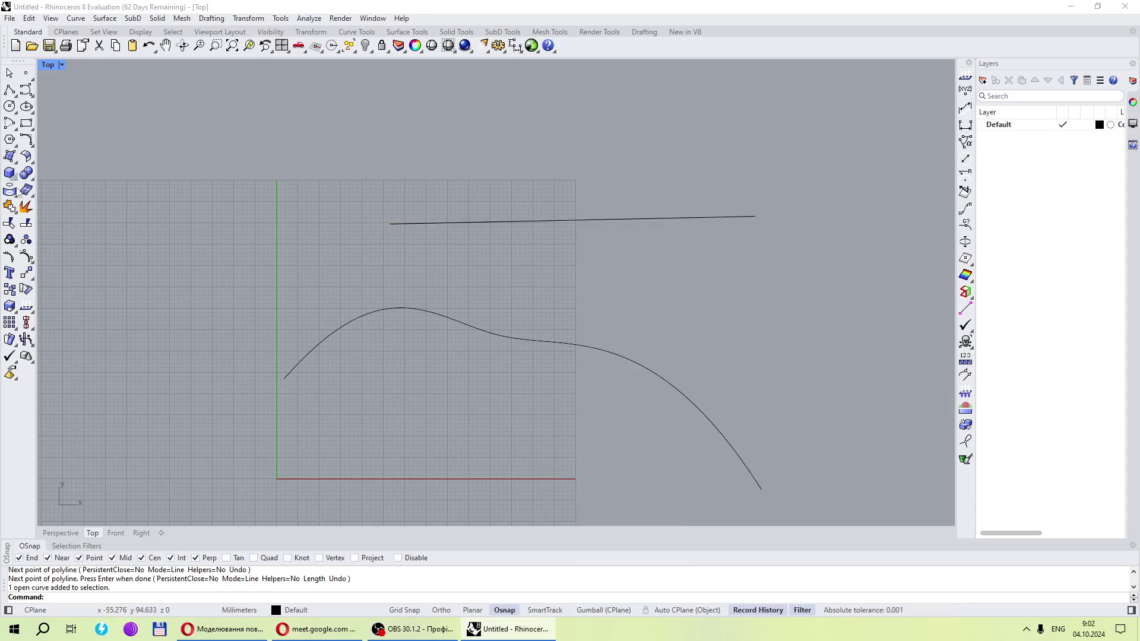
right_click(608, 578)
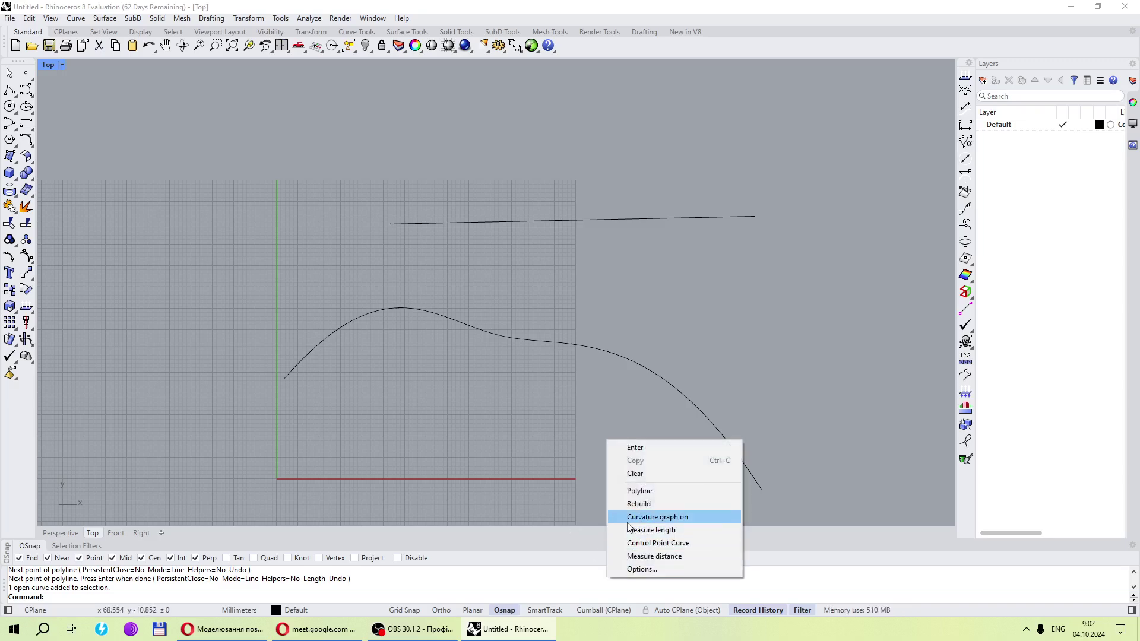
left_click(640, 490)
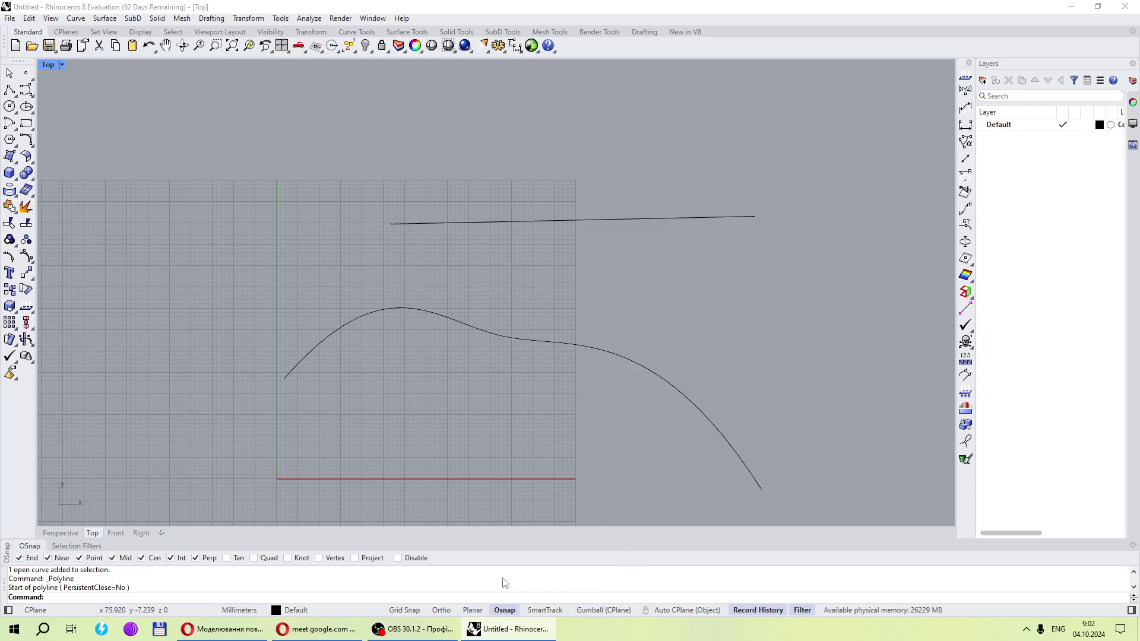
Repeat the recent Rebuild command on the straight line above the free-form curve
right_click(562, 585)
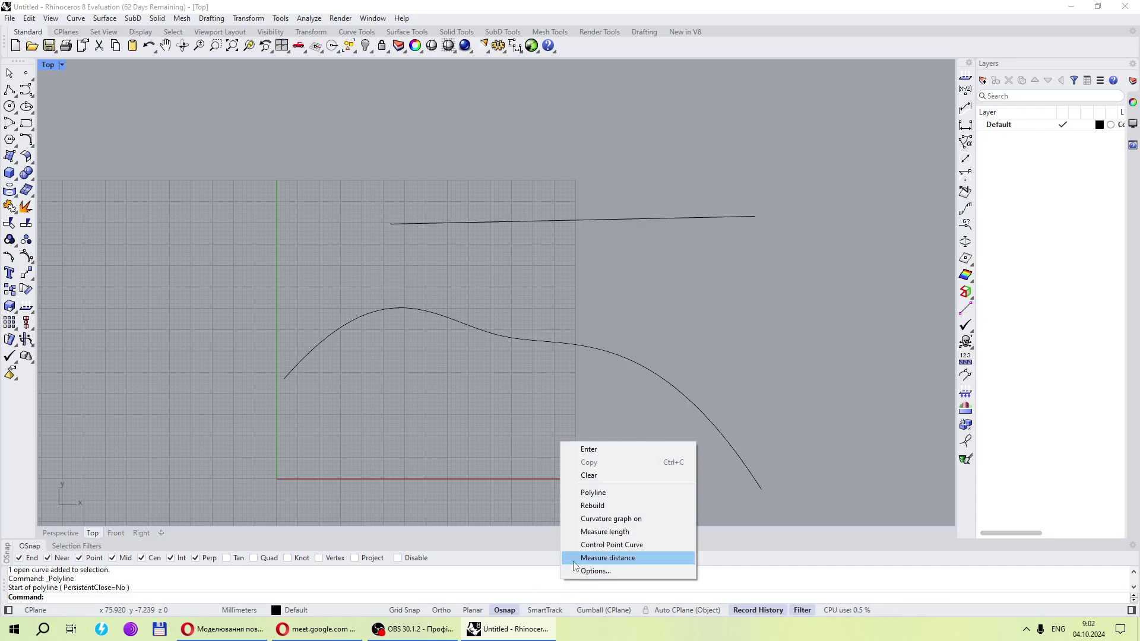
left_click(591, 506)
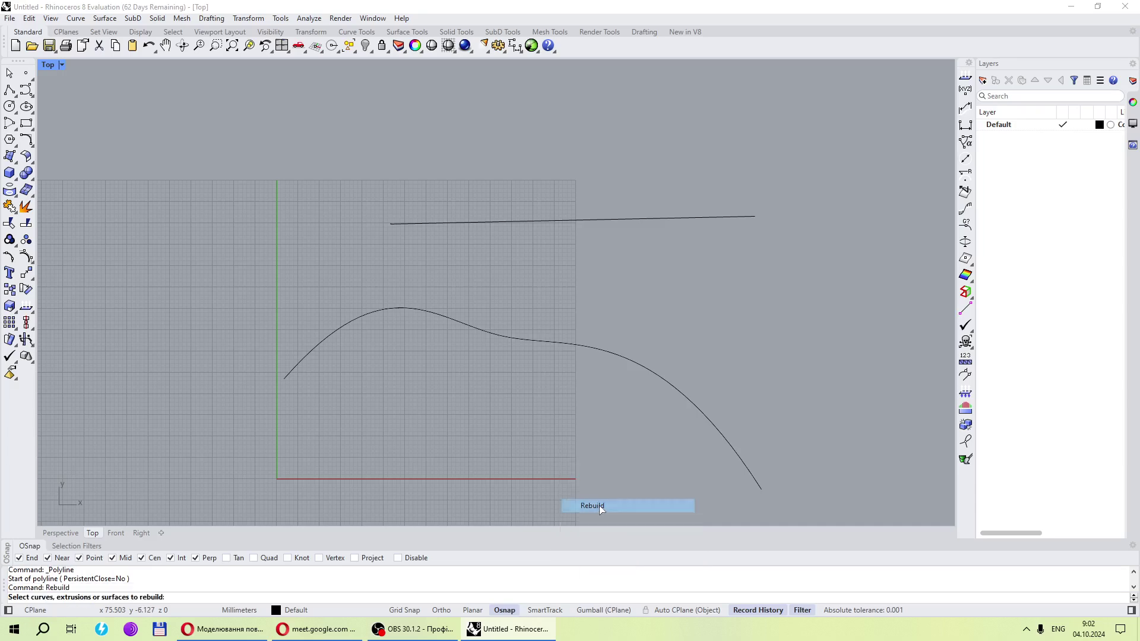
left_click(582, 220)
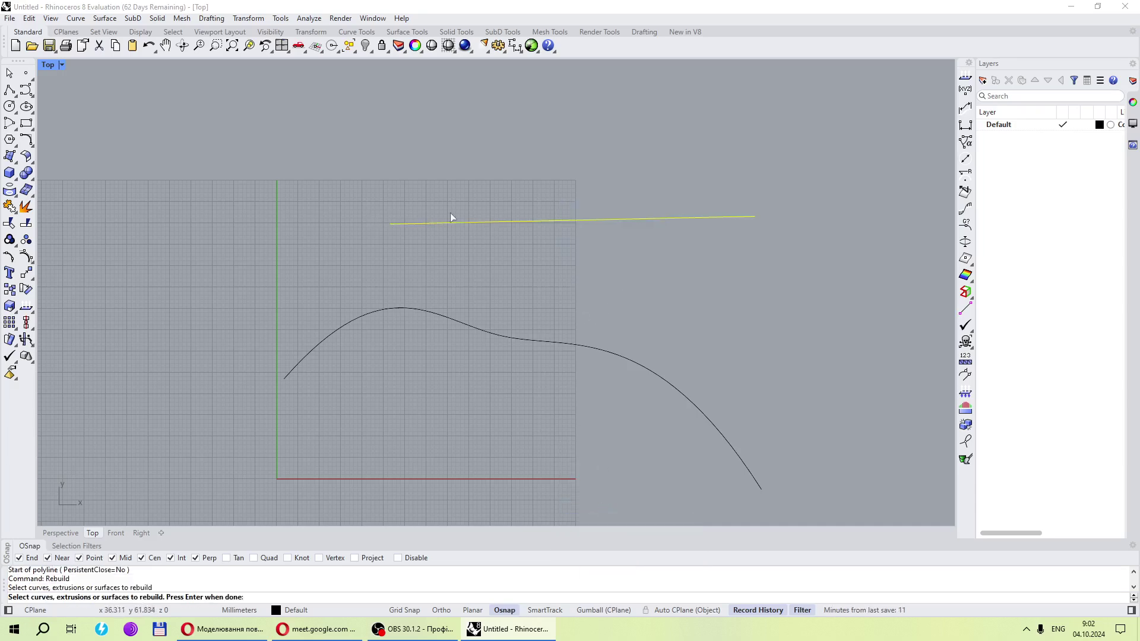
key("Return")
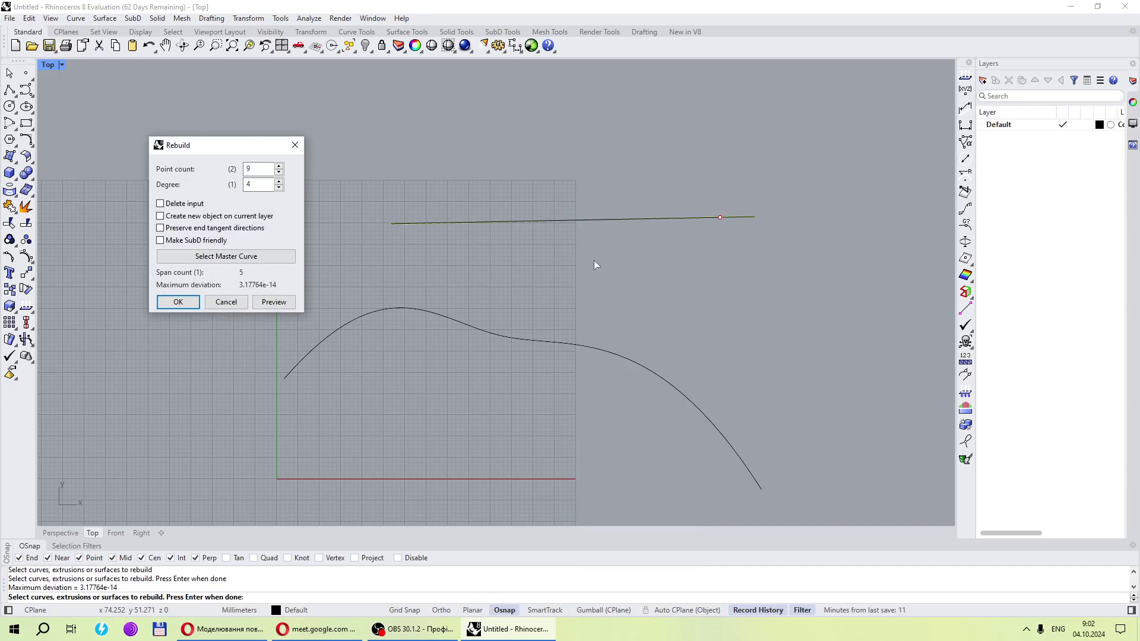
Enter a point count of 9 and degree 4 for rebuilding the straight line, keeping the line in view
left_click_drag(232, 154, 244, 132)
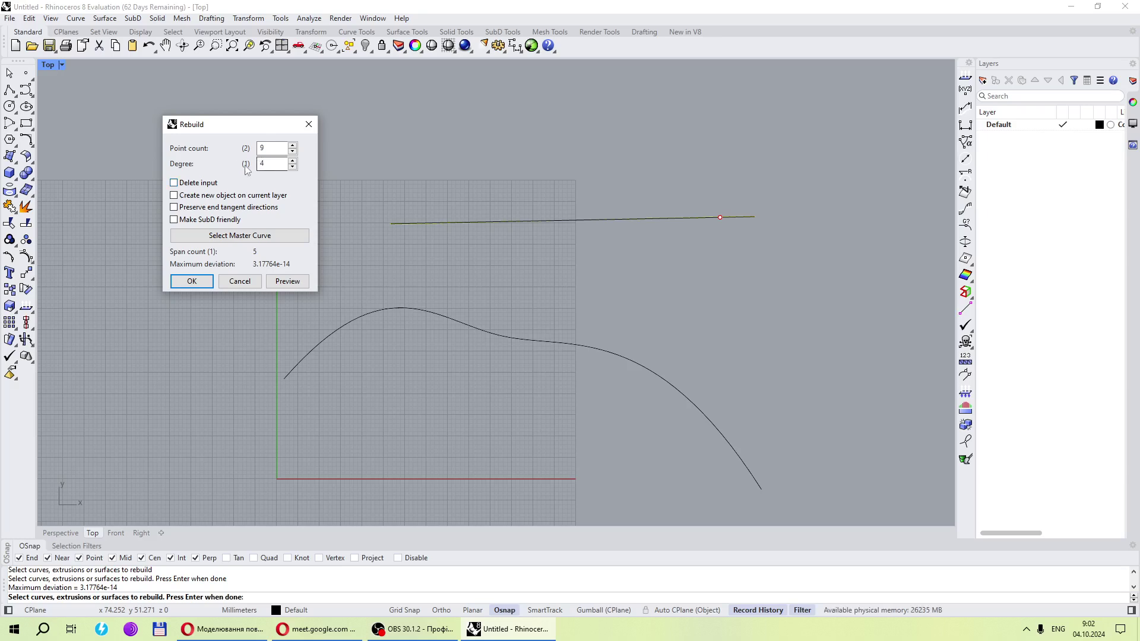
left_click_drag(239, 130, 463, 224)
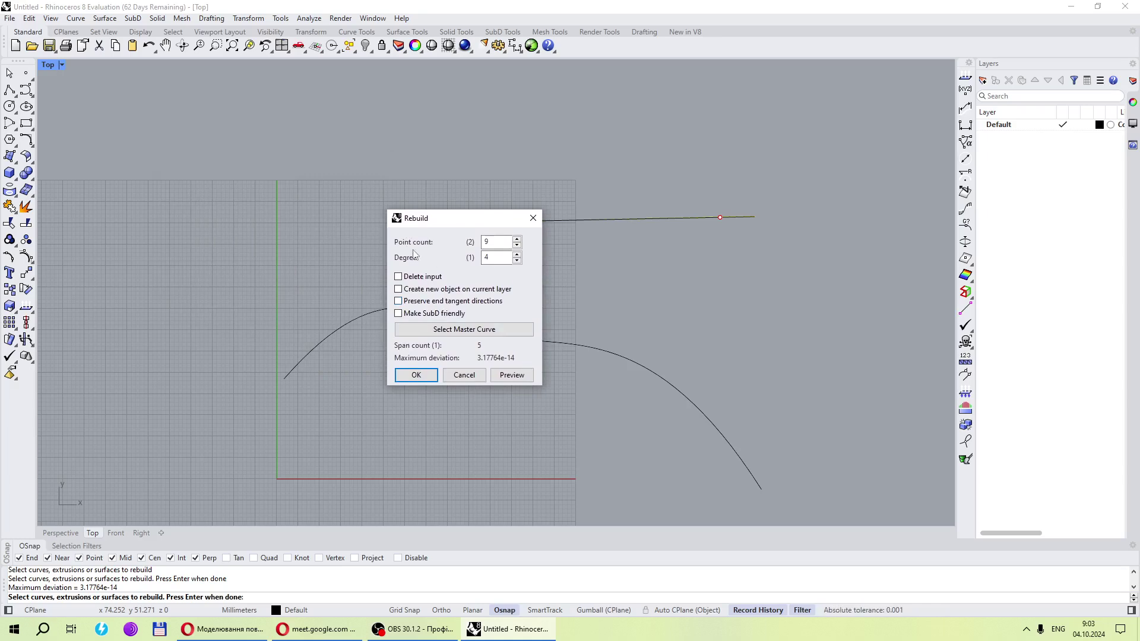
left_click(485, 241)
left_click_drag(483, 224, 426, 277)
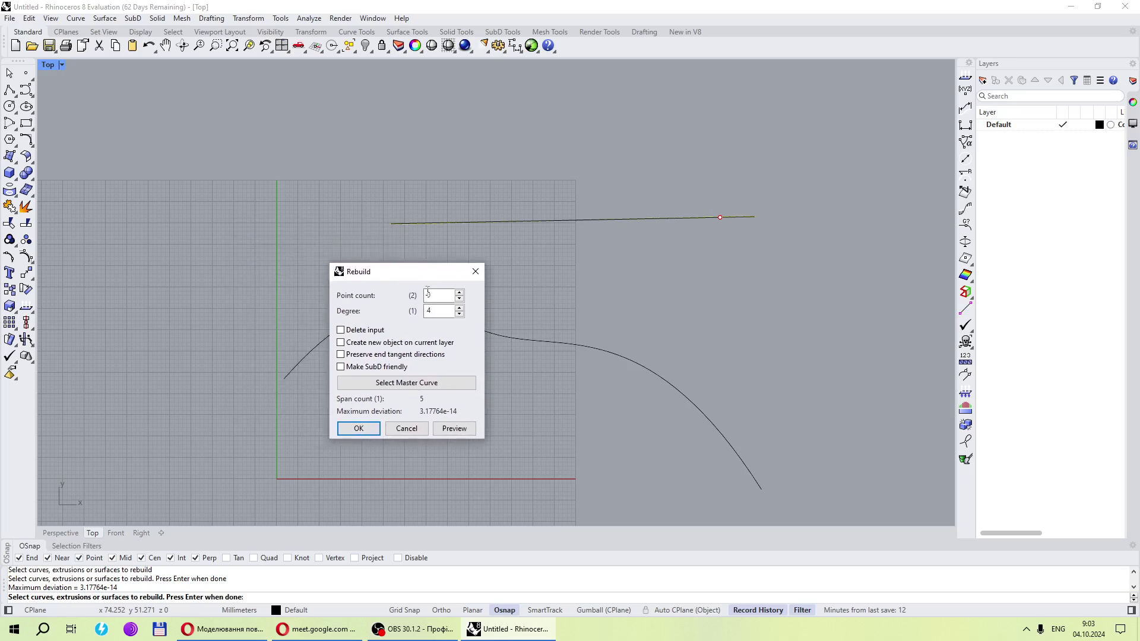
double_click(428, 294)
type("9")
left_click_drag(404, 274, 398, 259)
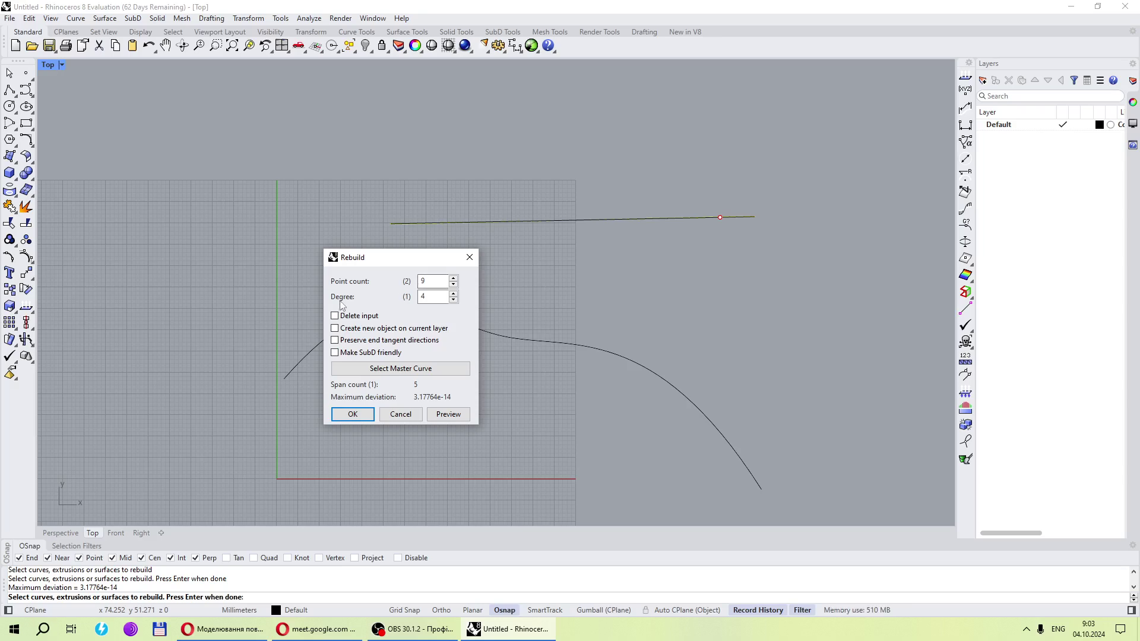
double_click(422, 297)
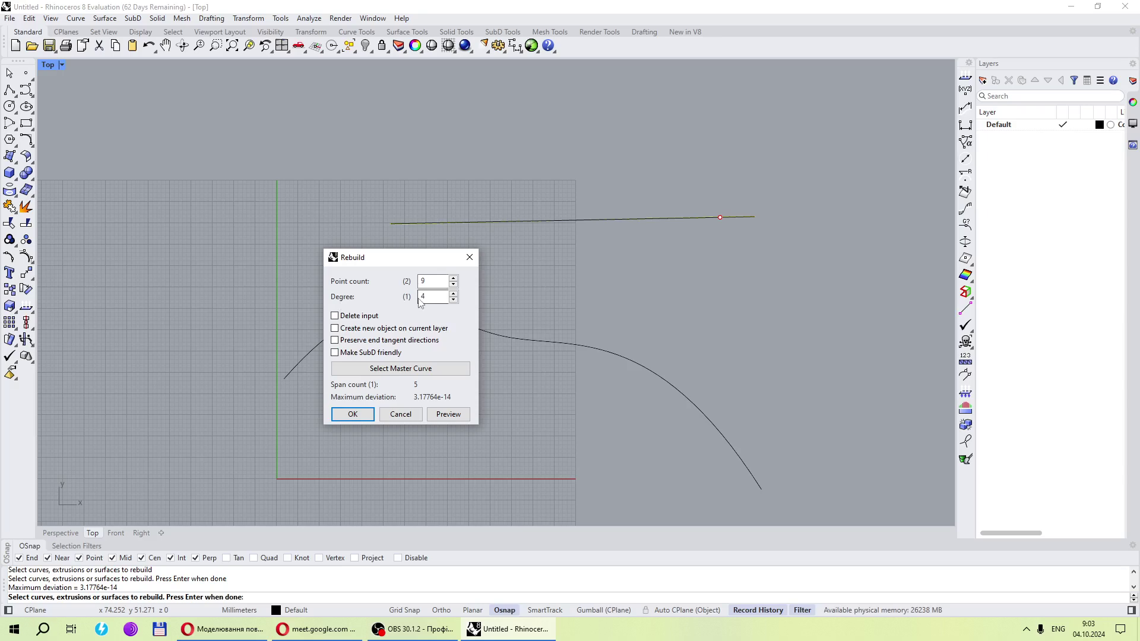
type("4")
left_click_drag(400, 264, 364, 263)
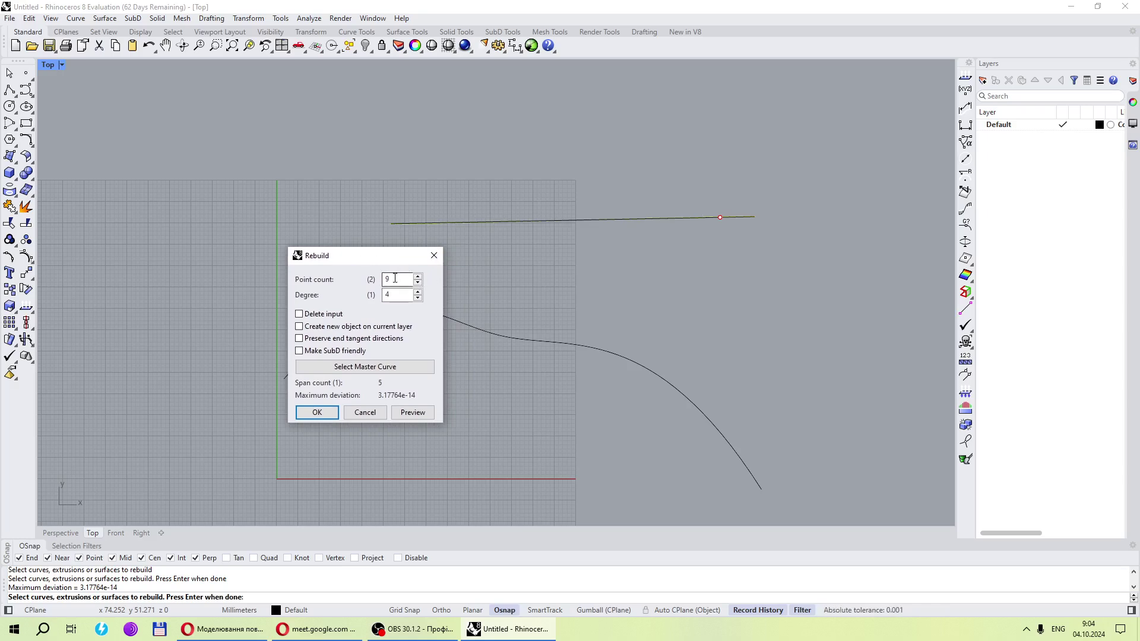
Set the straight line's rebuild to degree 1 with a point count of 5
left_click(388, 294)
type("1")
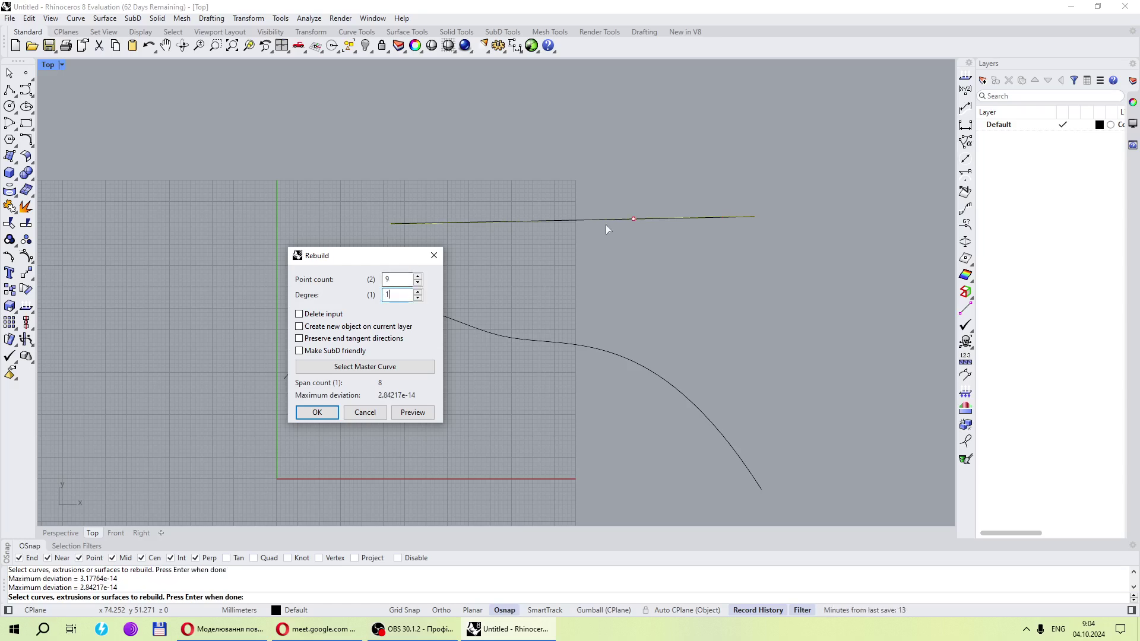
left_click(395, 278)
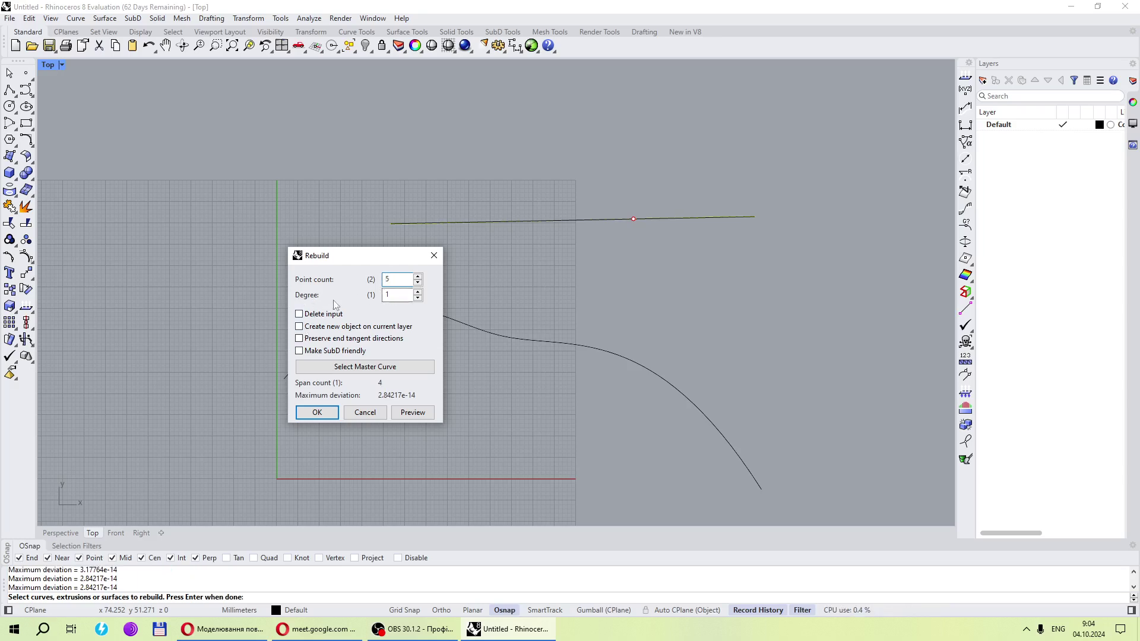
Apply the straight line's rebuild without deleting the input, so the original line is kept beneath the rebuilt copy
left_click(300, 315)
left_click(326, 321)
left_click(326, 412)
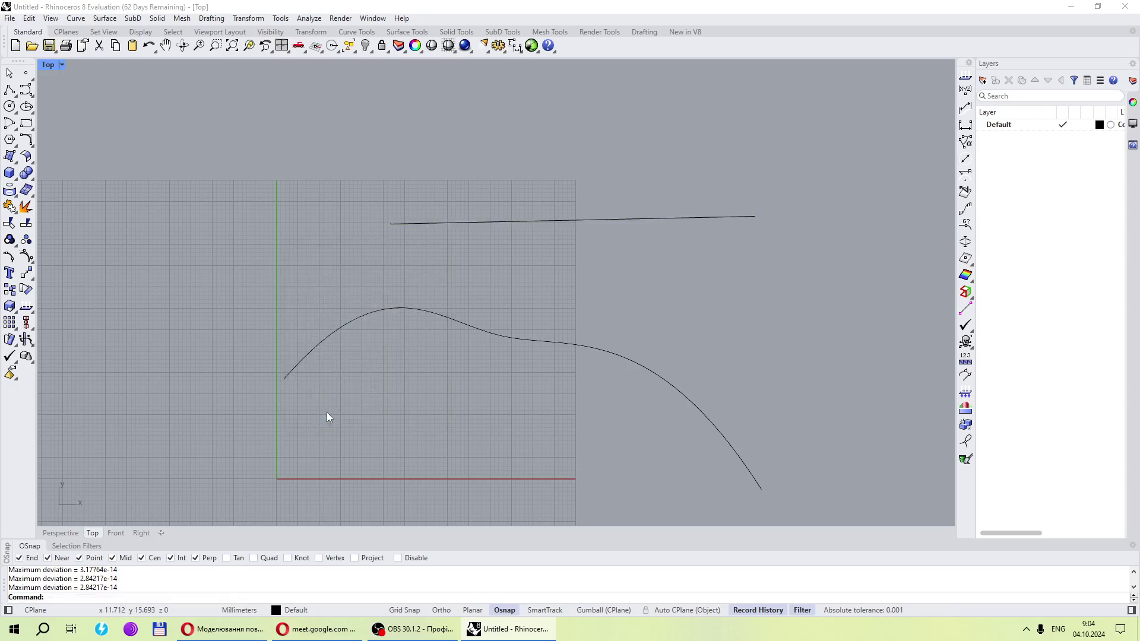
Check the overlapping curve candidates along the straight line without selecting either one
left_click(558, 220)
key("Escape")
left_click(541, 224)
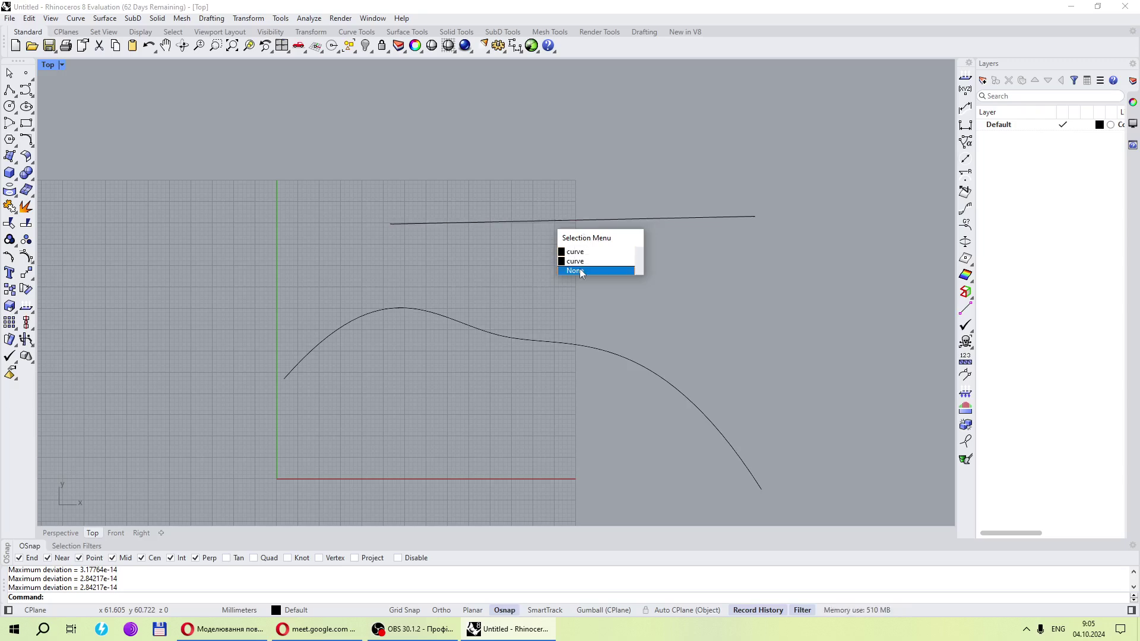
left_click(529, 227)
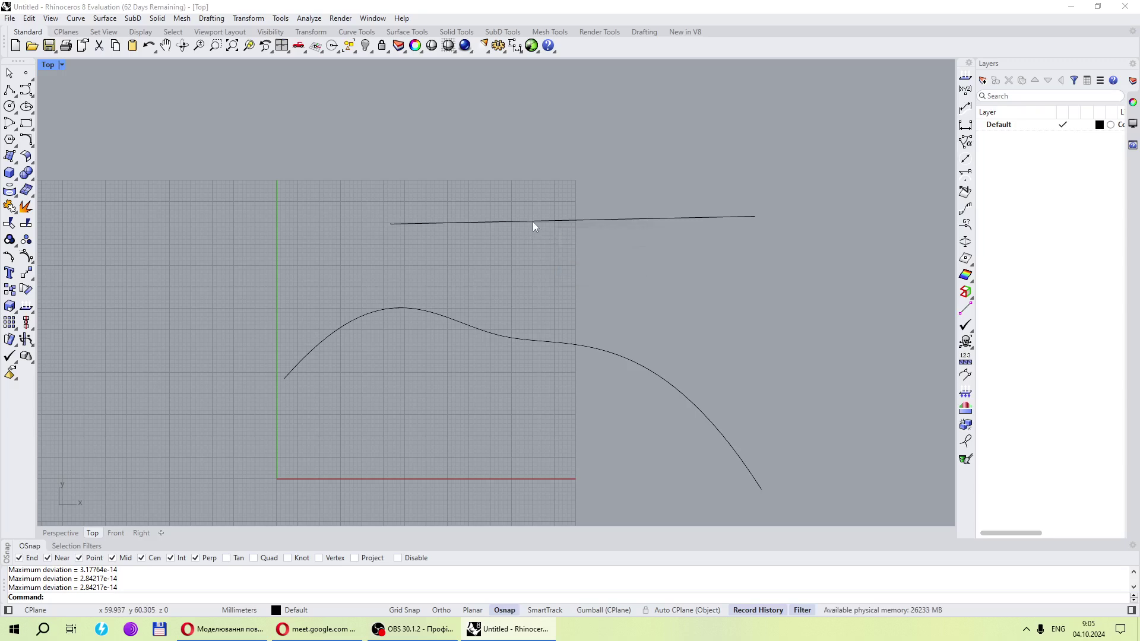
left_click(533, 222)
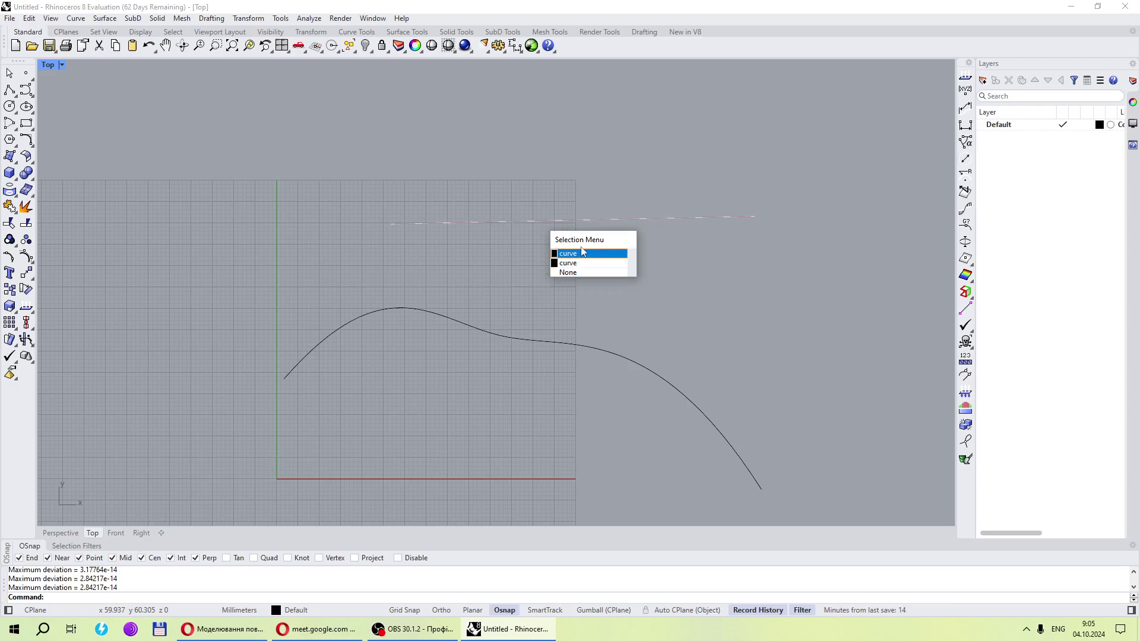
left_click_drag(605, 242, 575, 155)
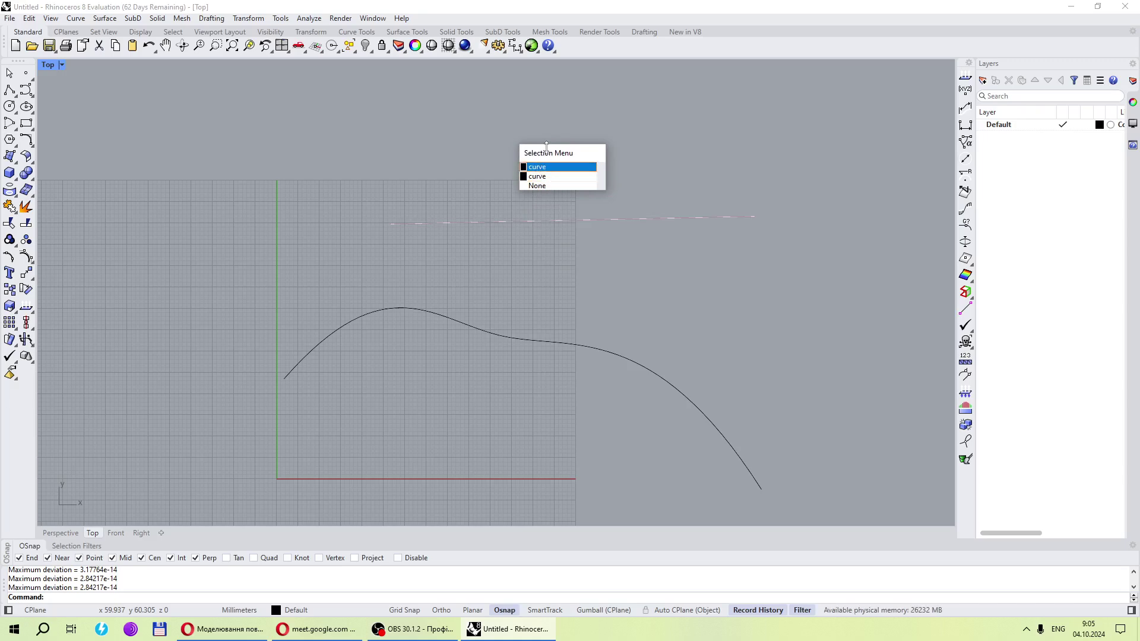
left_click_drag(558, 155, 648, 235)
key("Escape")
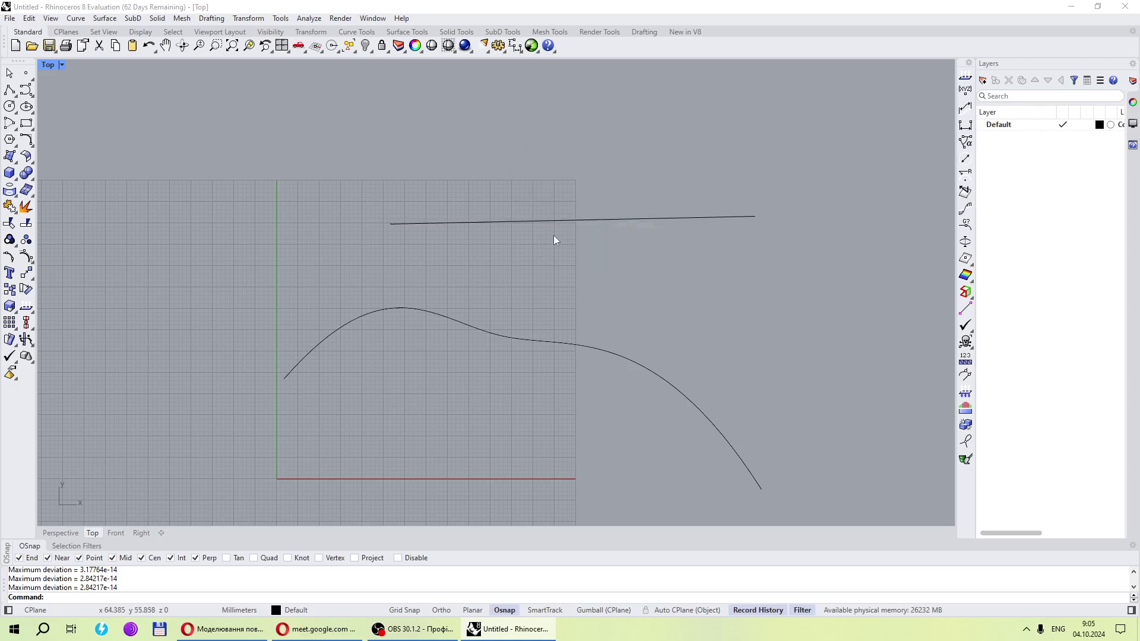
Select the rebuilt line from the overlapping curves and try to shift it slightly, cancelling at the history-break warning
left_click(554, 217)
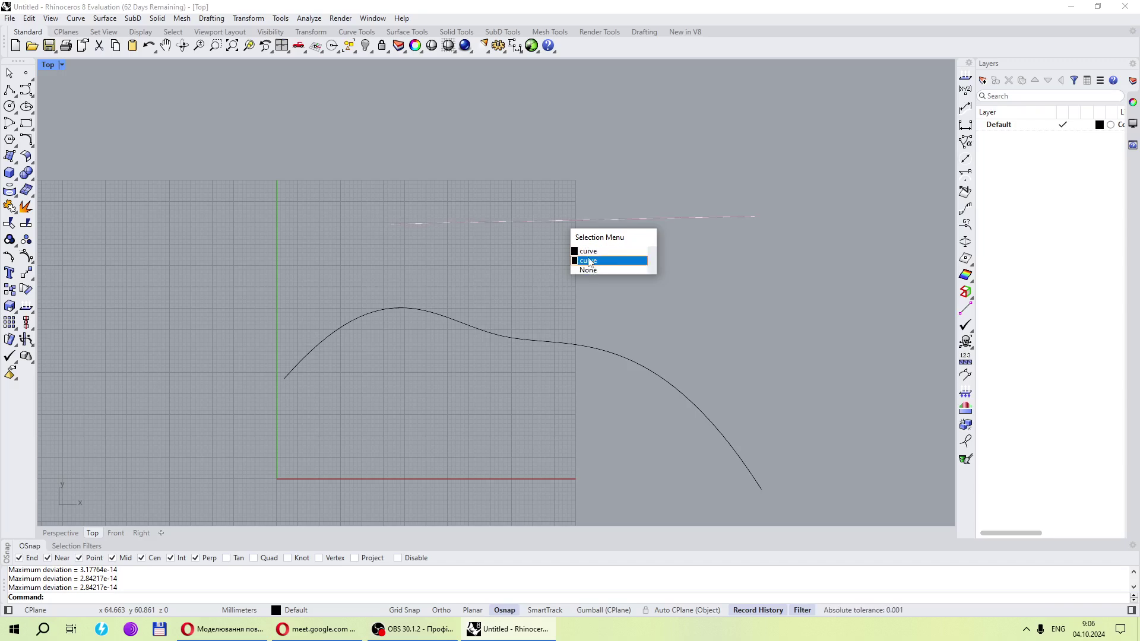
left_click(590, 262)
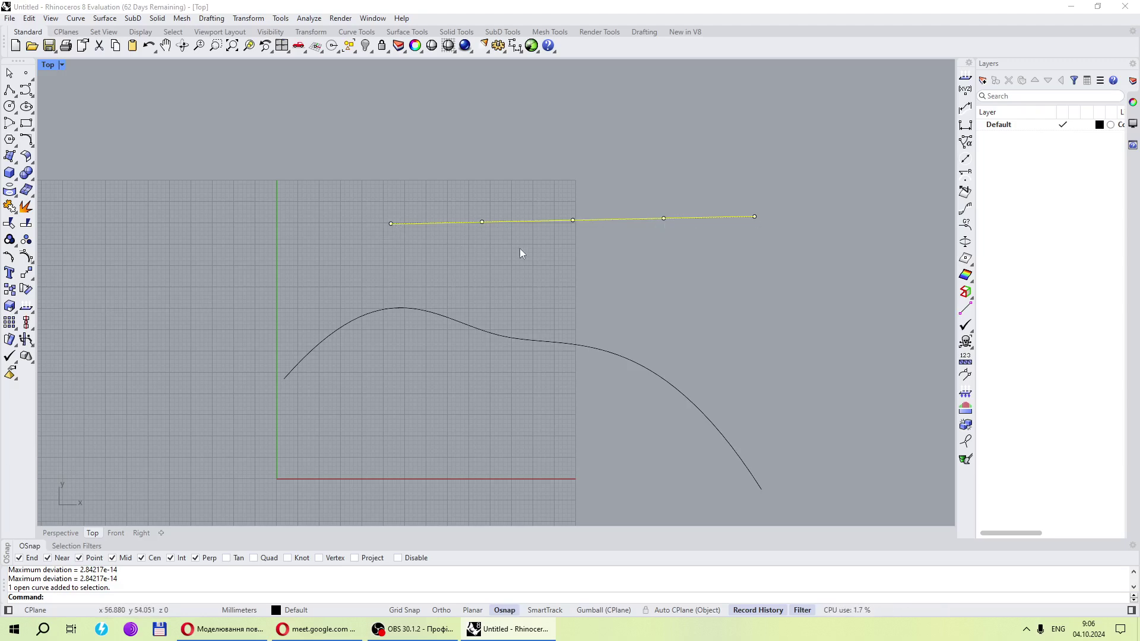
mouse_move(480, 223)
left_mouse_down()
mouse_move(480, 238)
mouse_move(478, 223)
left_mouse_up()
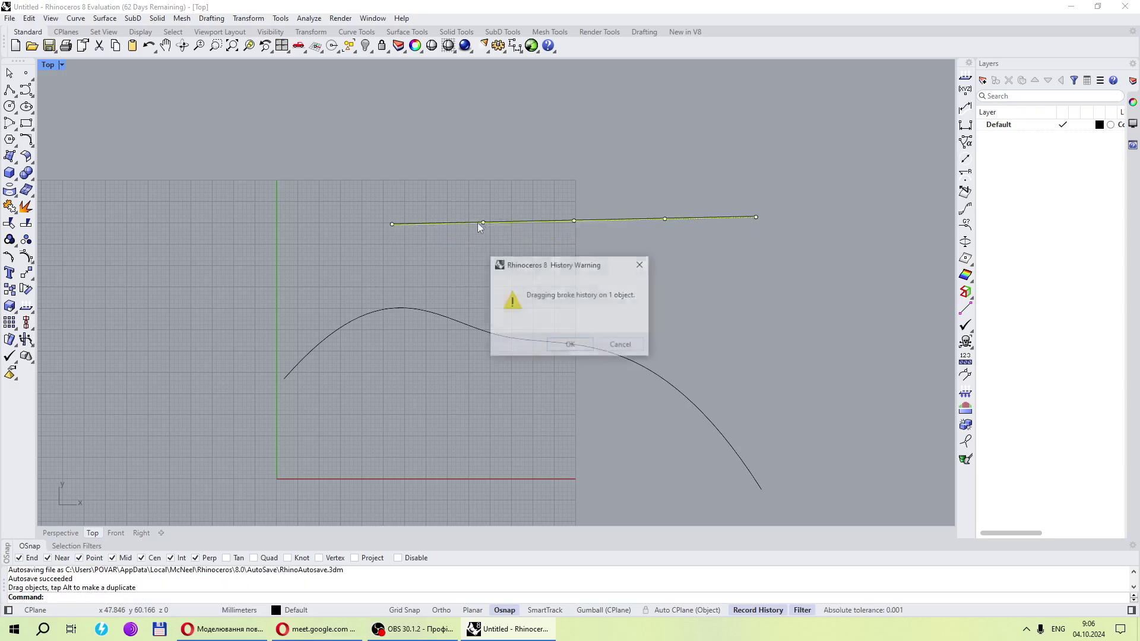
left_click(621, 346)
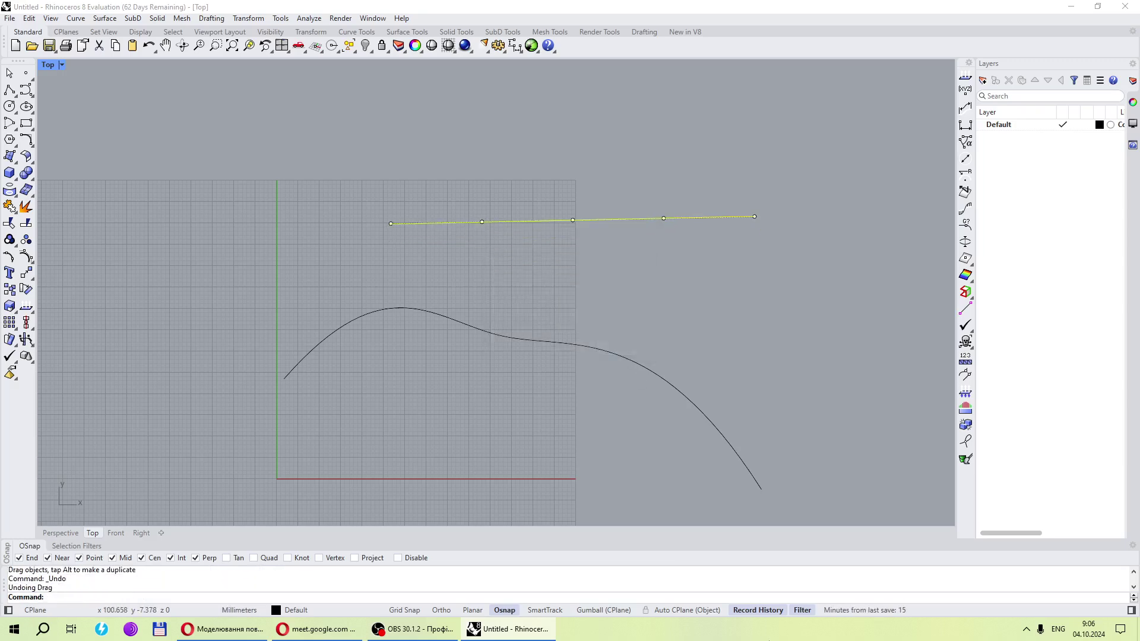
Turn off Always Record History in the history settings
right_click(753, 612)
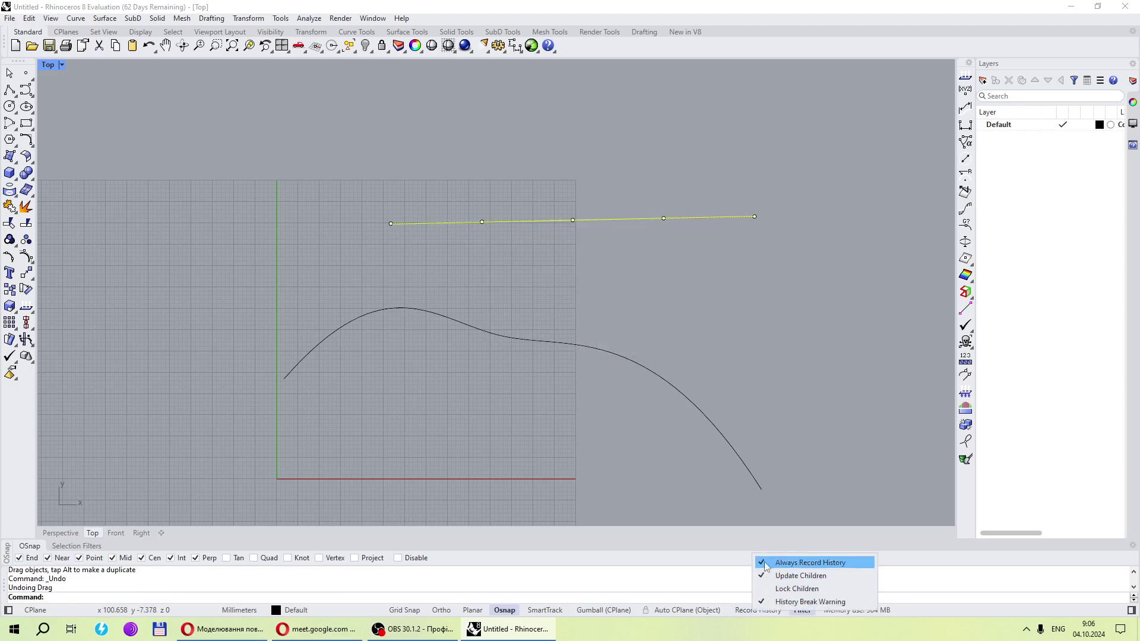
left_click(775, 565)
right_click(750, 612)
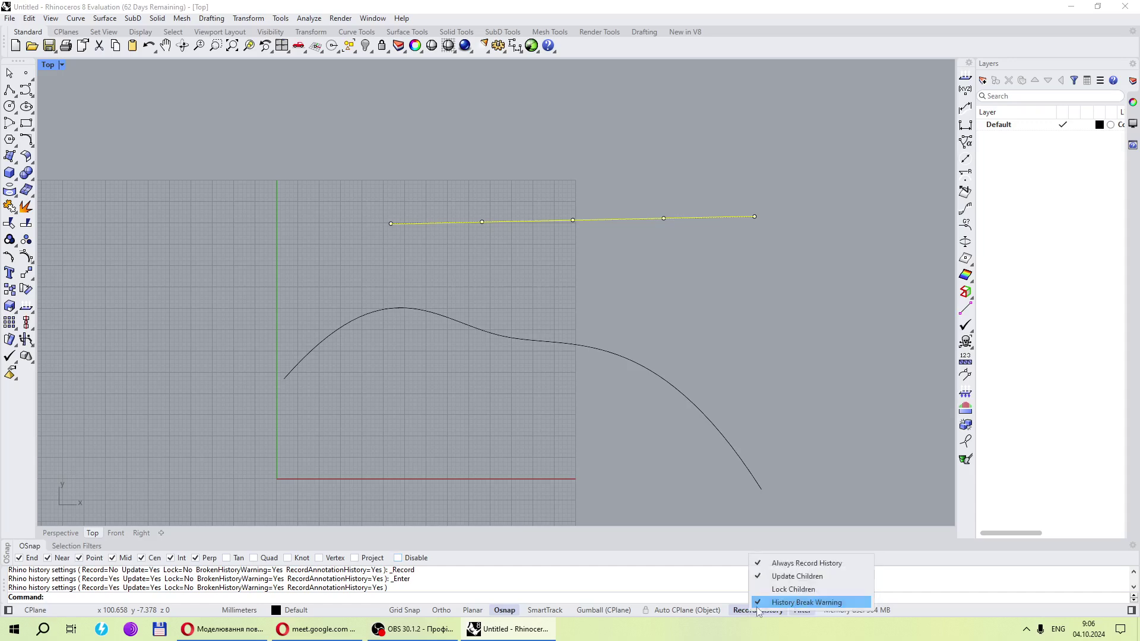
left_click(767, 564)
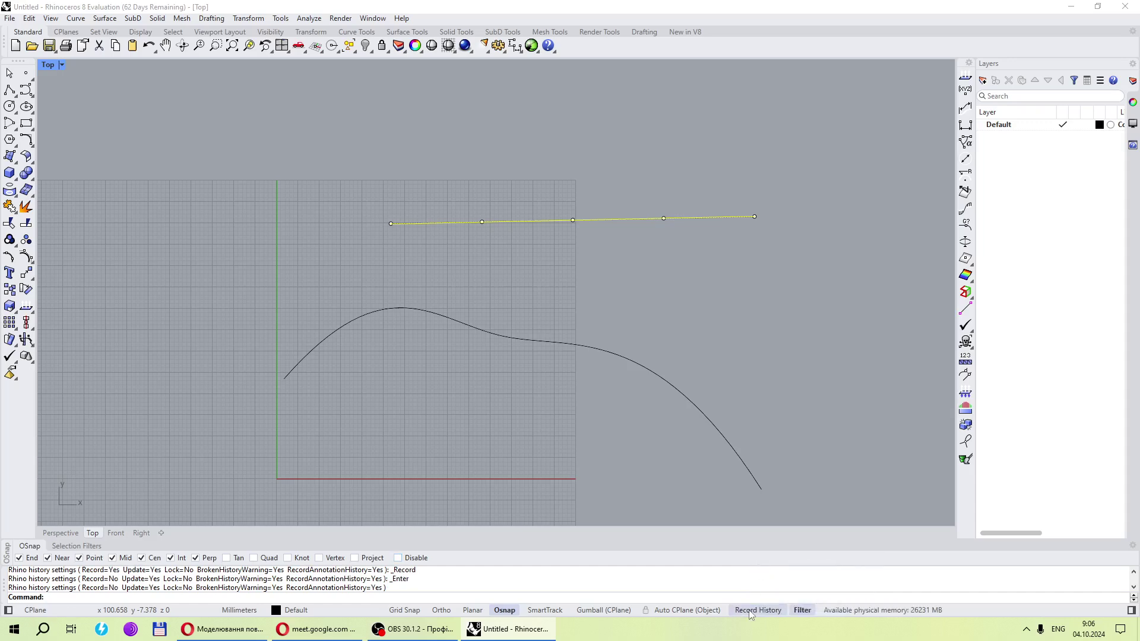
right_click(752, 612)
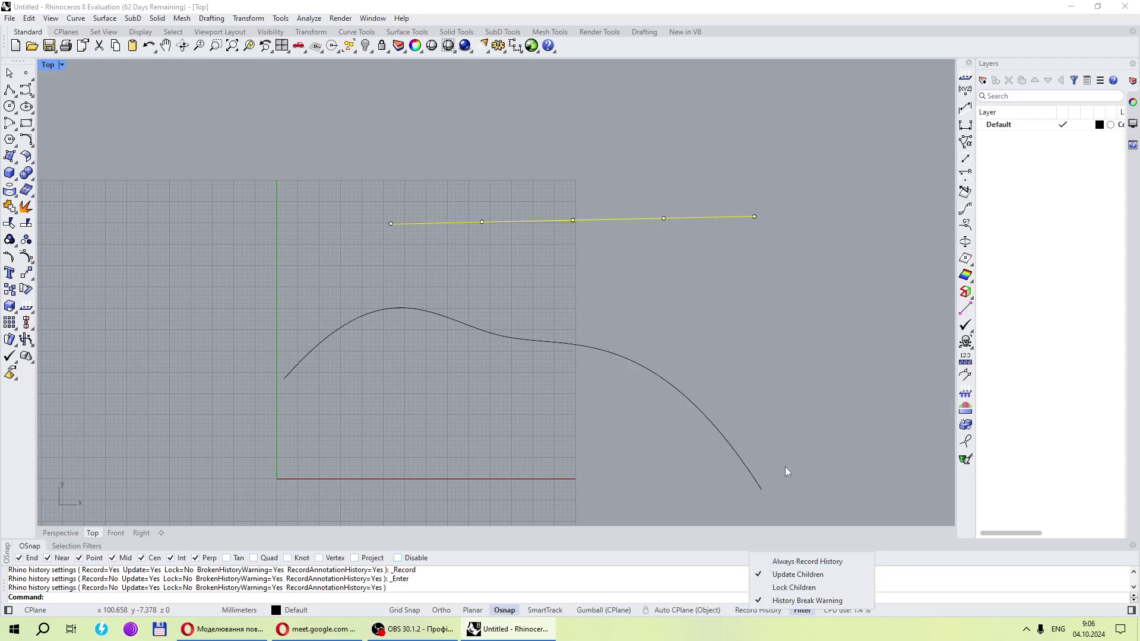
key("Escape")
Move the rebuilt line's second control point down toward the free-form curve, accepting the history break
left_click(482, 222)
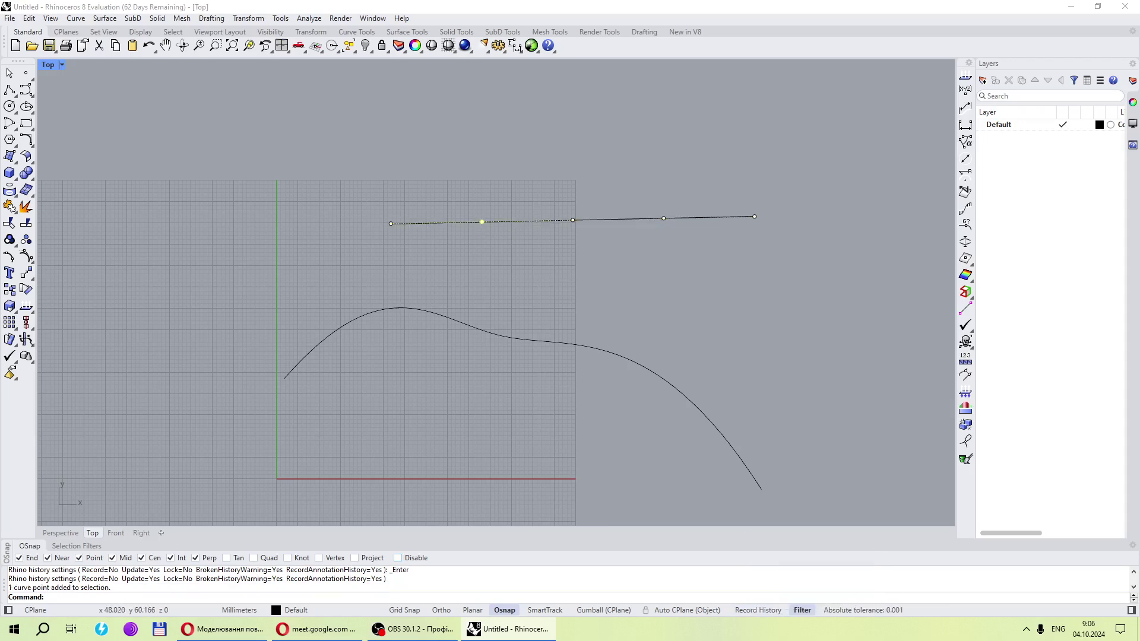
left_click(573, 220)
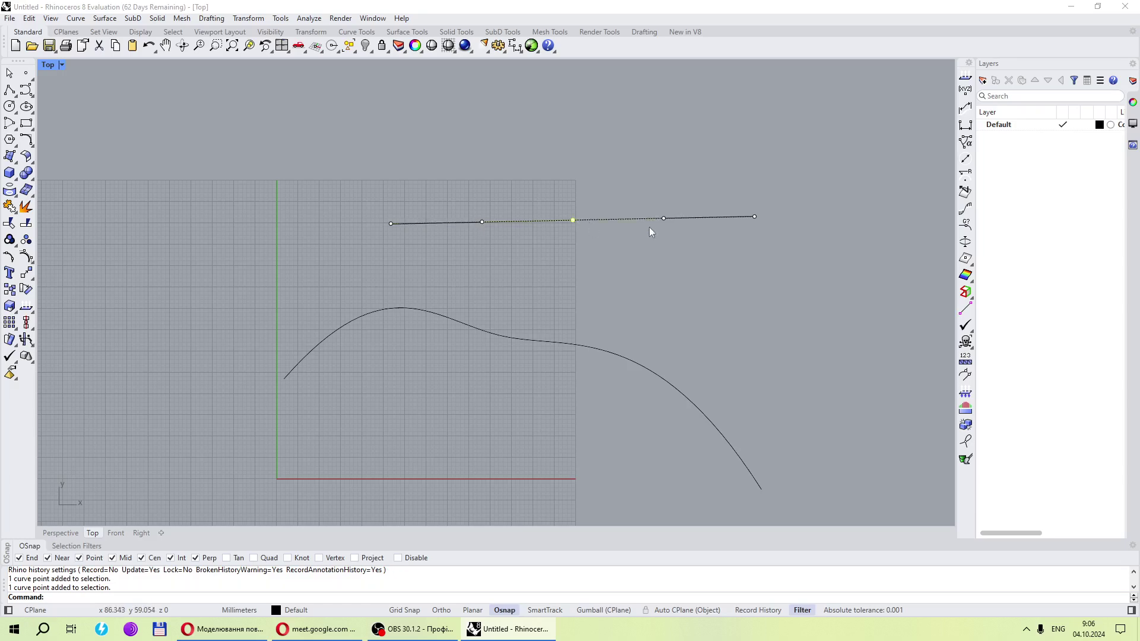
left_click(663, 218)
left_click(482, 222)
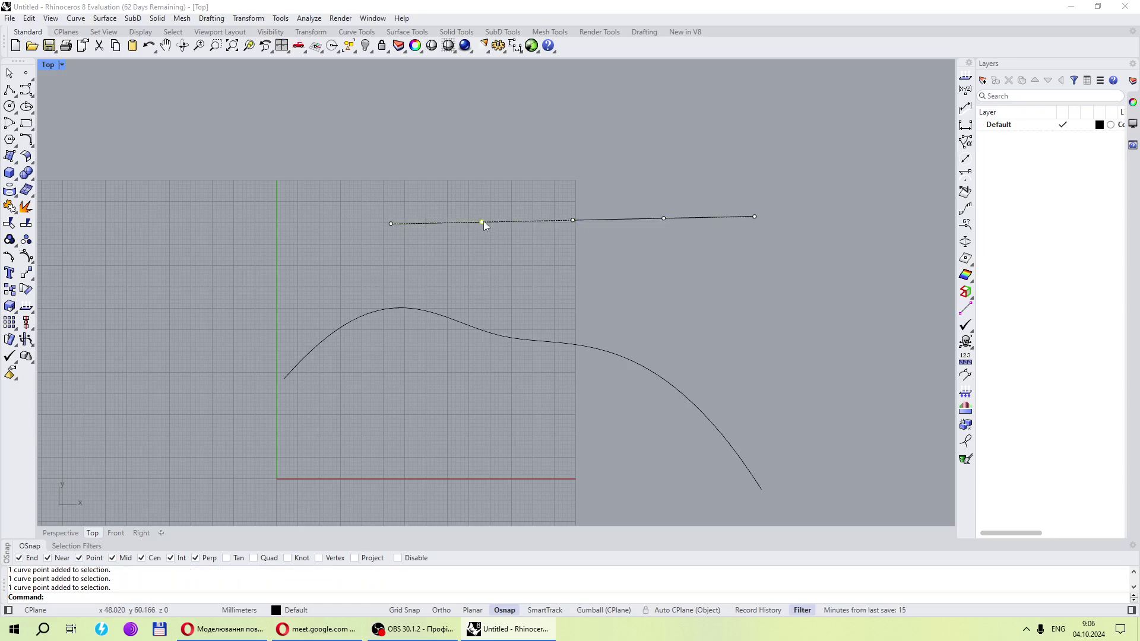
left_click_drag(482, 223, 520, 297)
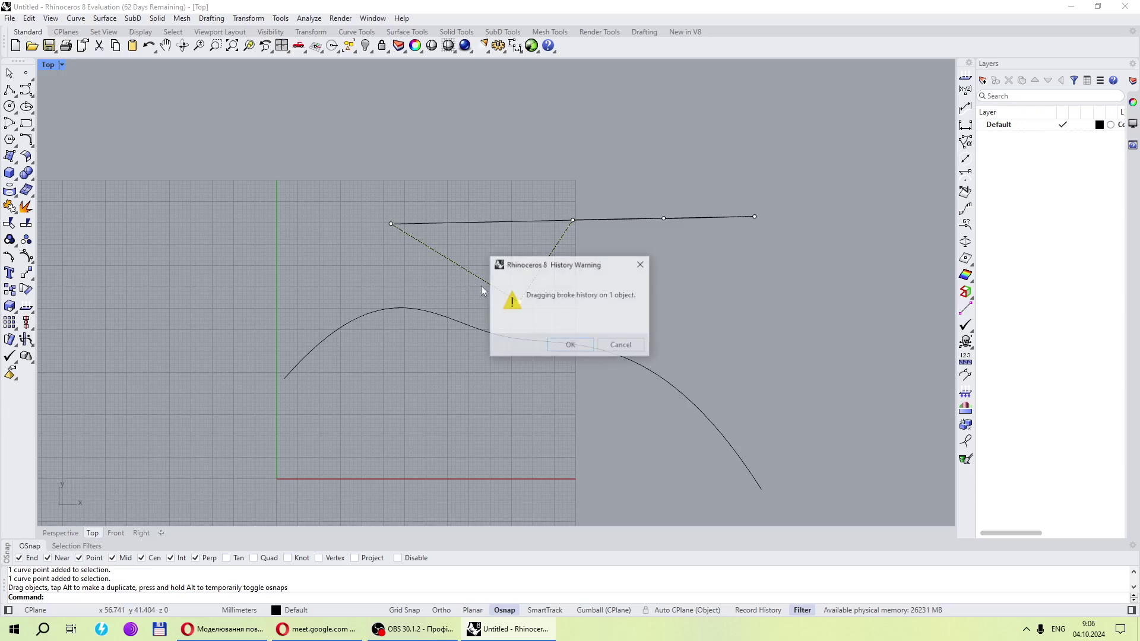
left_click(568, 346)
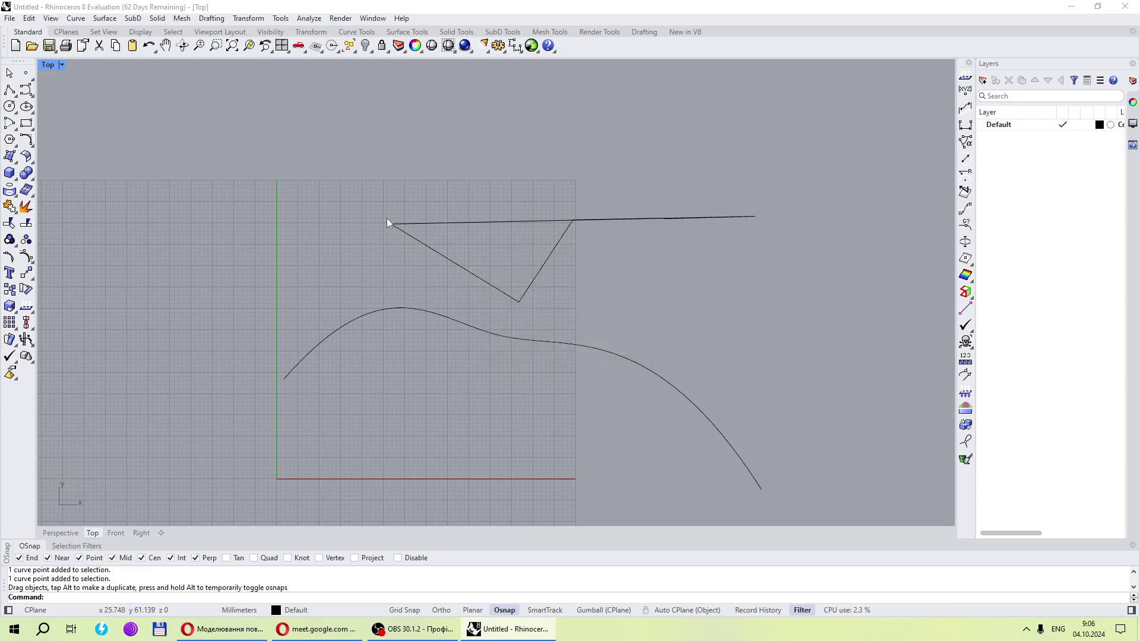
Compare the original line with the reshaped polyline and pull the polyline's fourth control point below the line
left_click(490, 282)
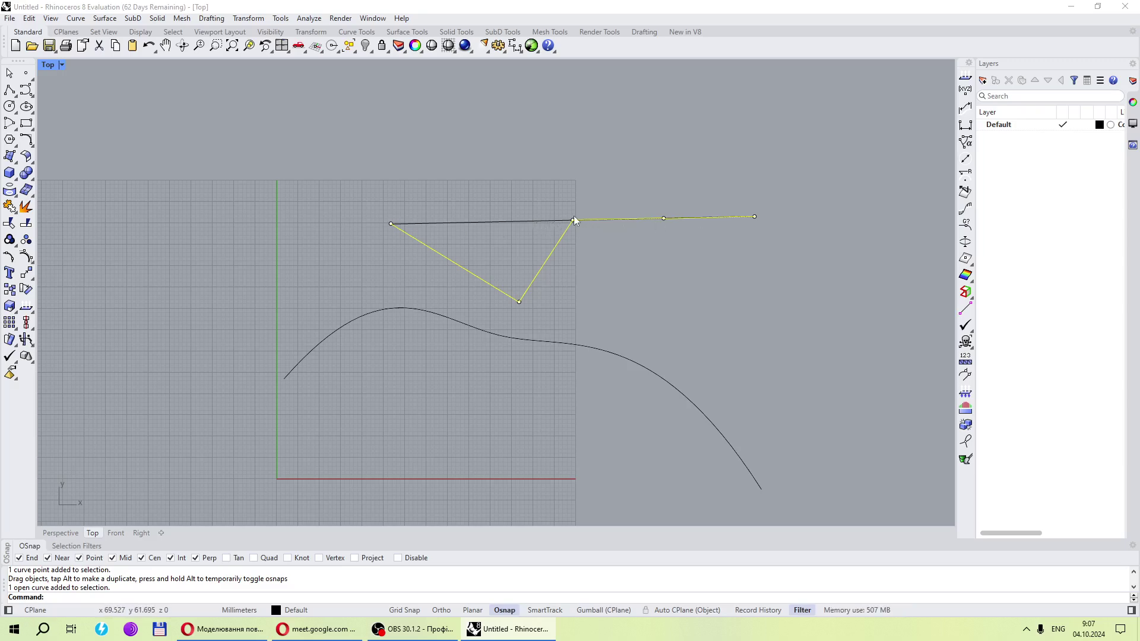
left_click(511, 223)
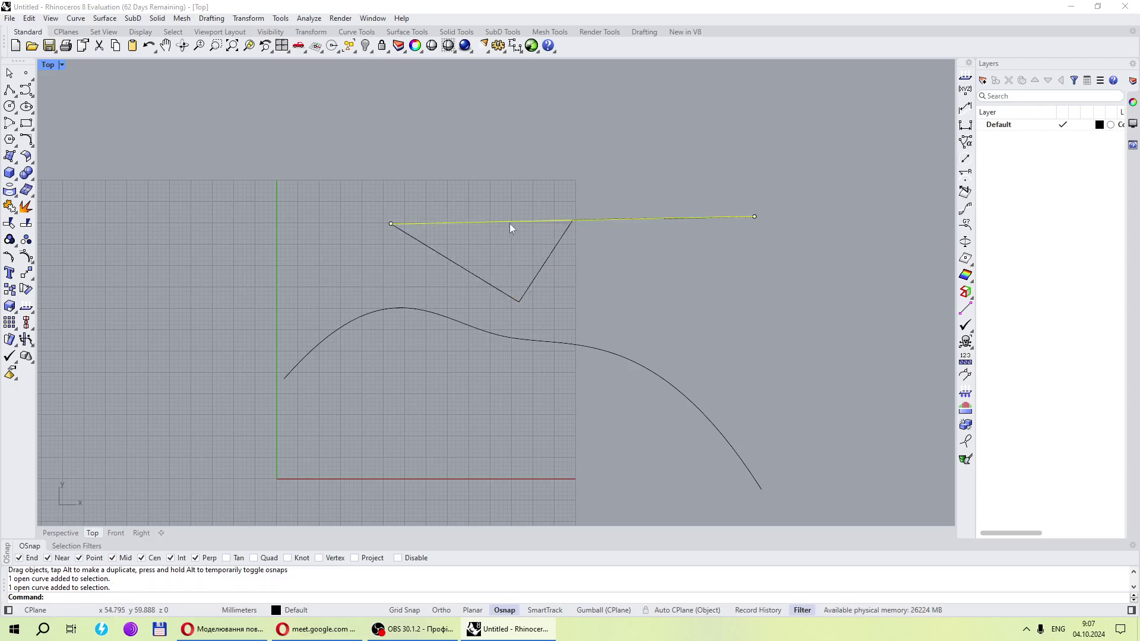
left_click(513, 297)
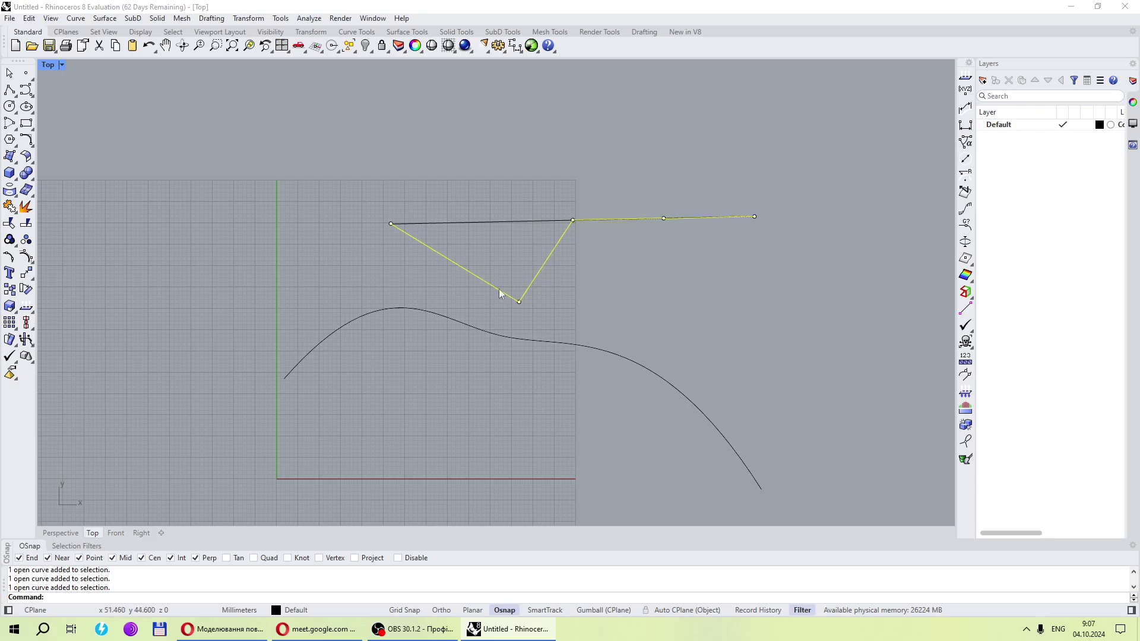
left_click(665, 220)
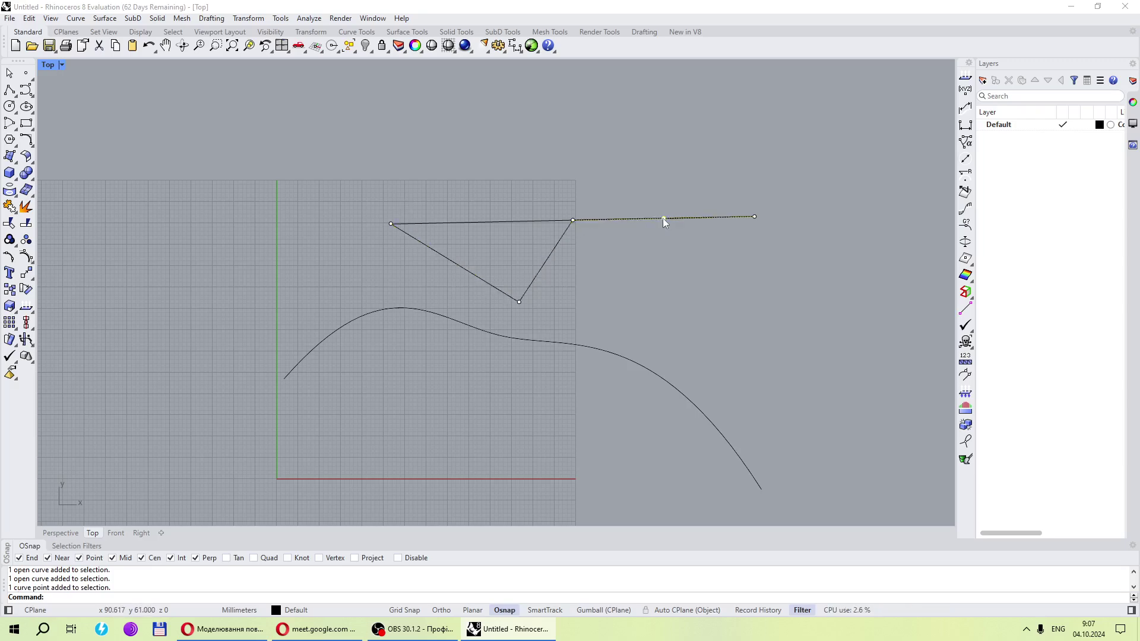
left_click_drag(664, 218, 702, 277)
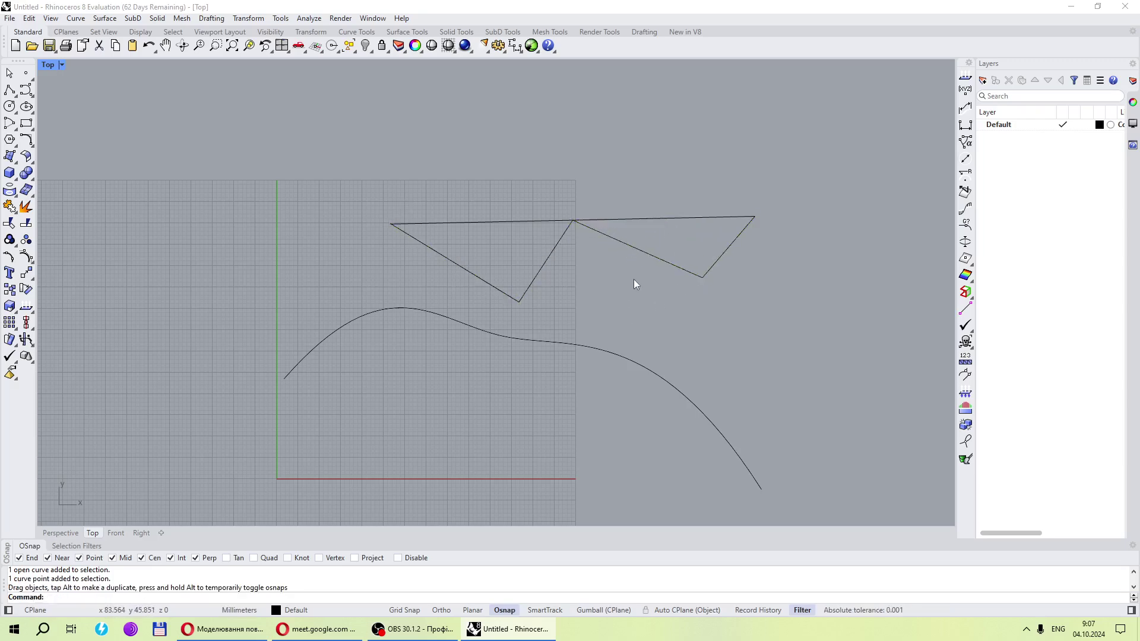
Delete the reshaped polyline, keeping the original straight line
left_click(641, 251)
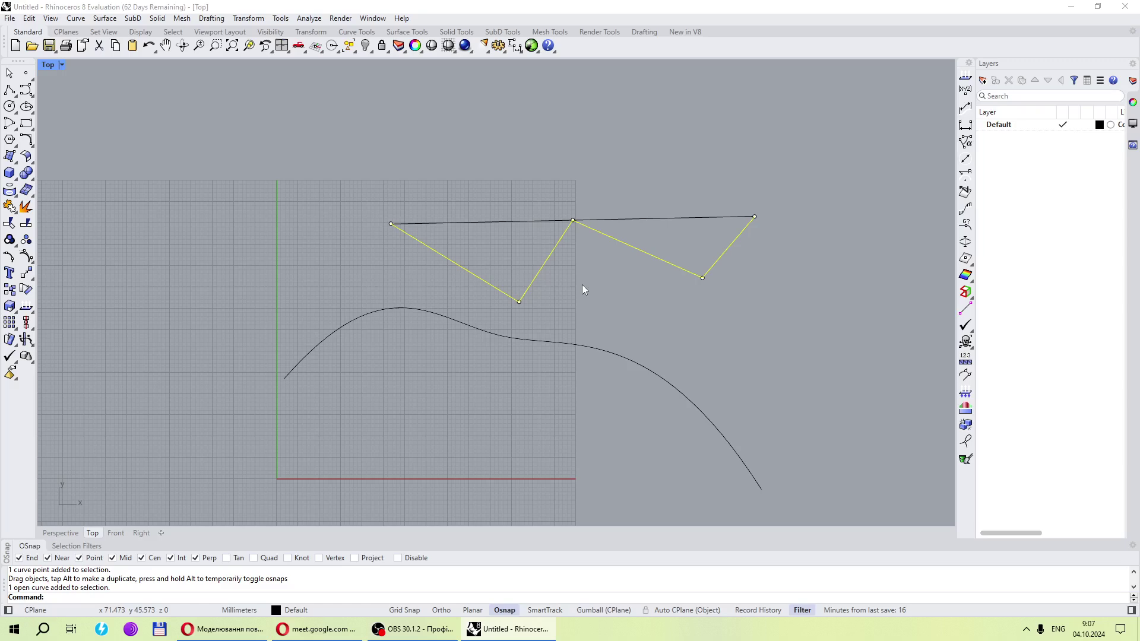
mouse_move(519, 302)
left_mouse_down()
mouse_move(475, 301)
mouse_move(533, 309)
left_mouse_up()
key("Delete")
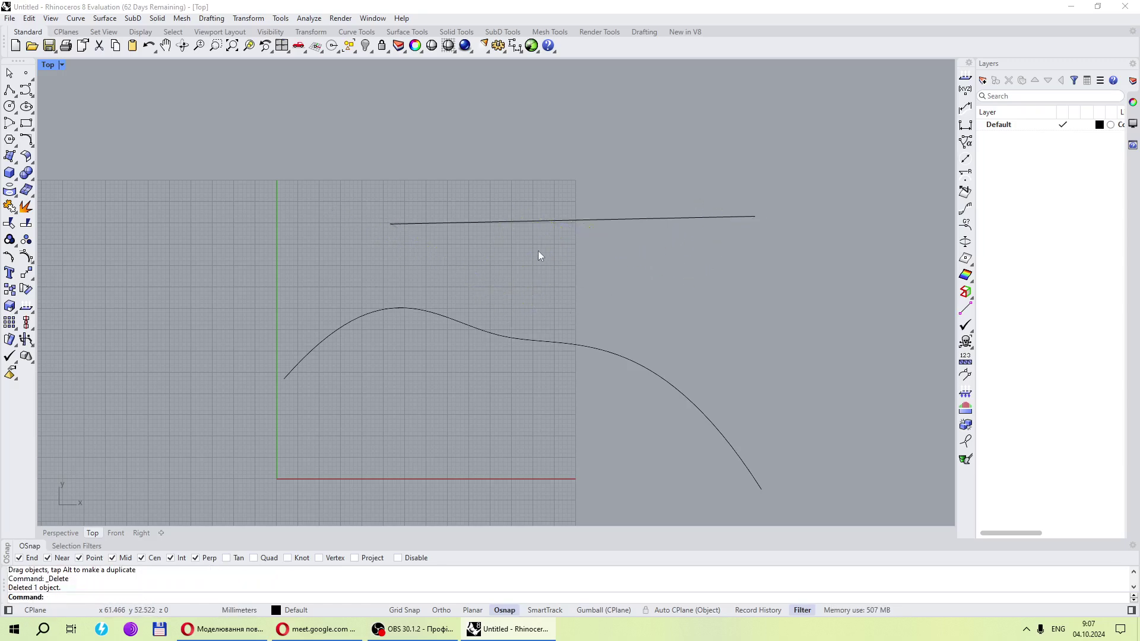
Start Rebuild on the remaining straight line
left_click(536, 220)
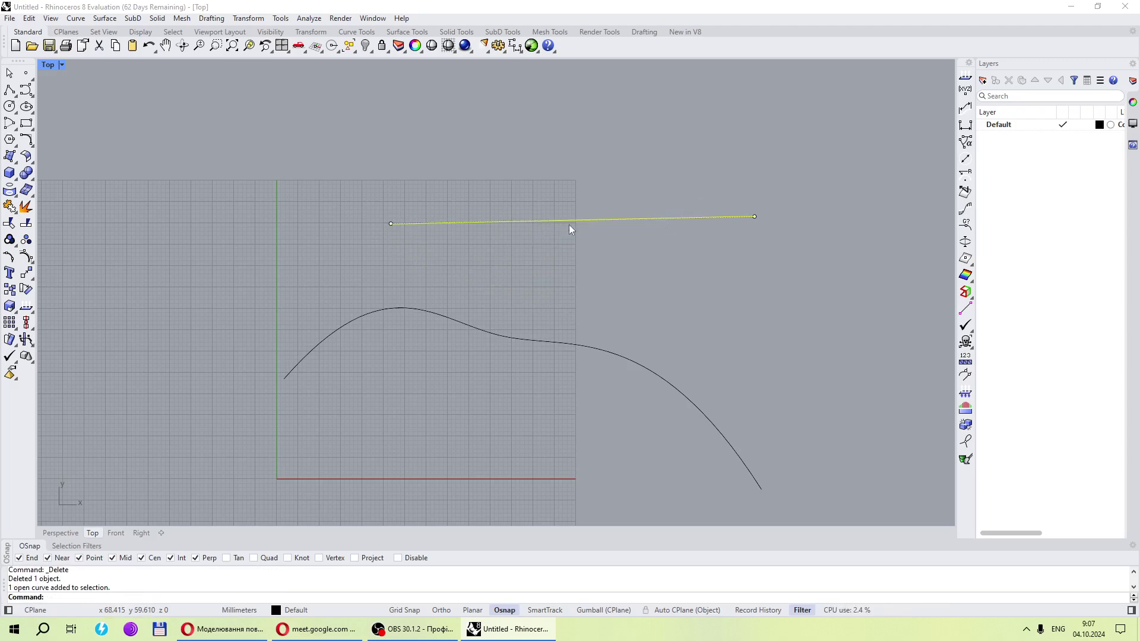
left_click(625, 222)
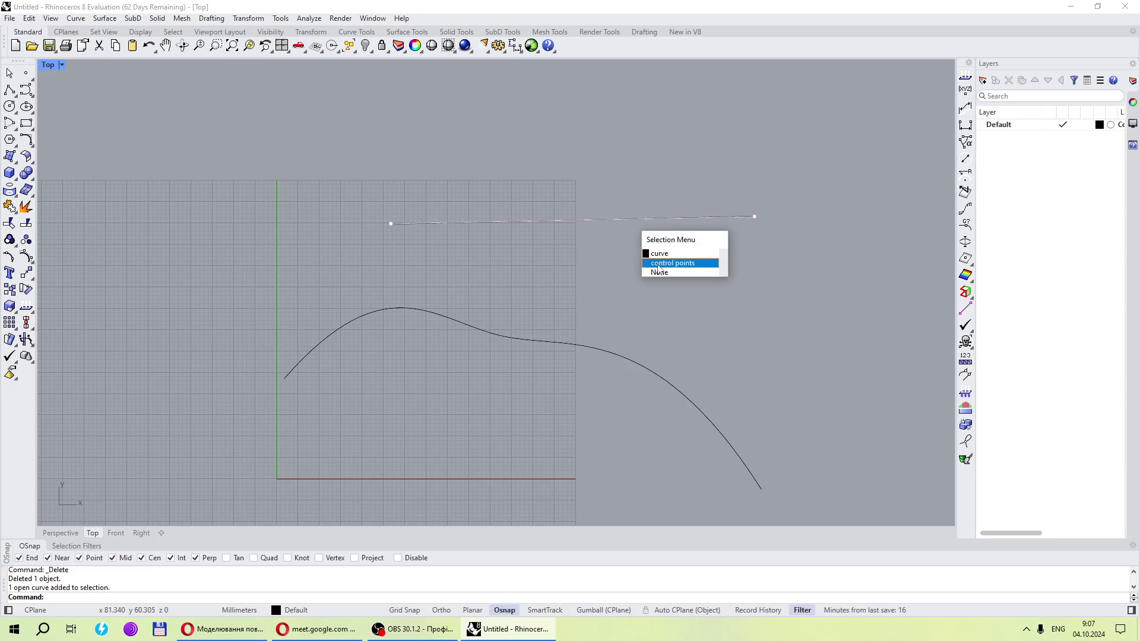
left_click(658, 255)
left_click(598, 227)
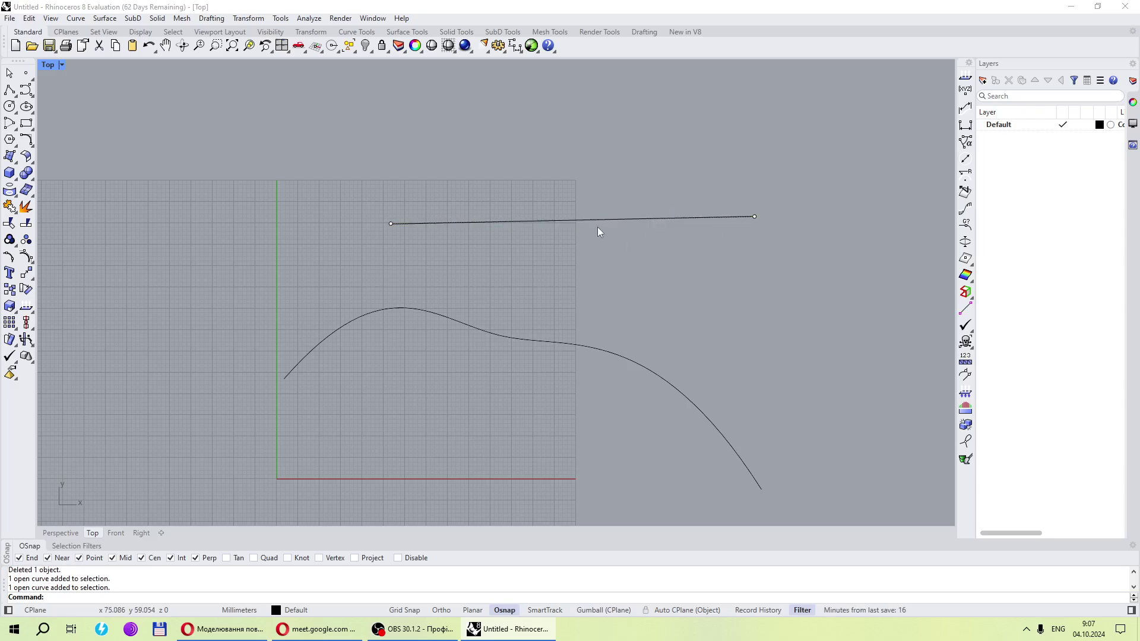
left_click(634, 252)
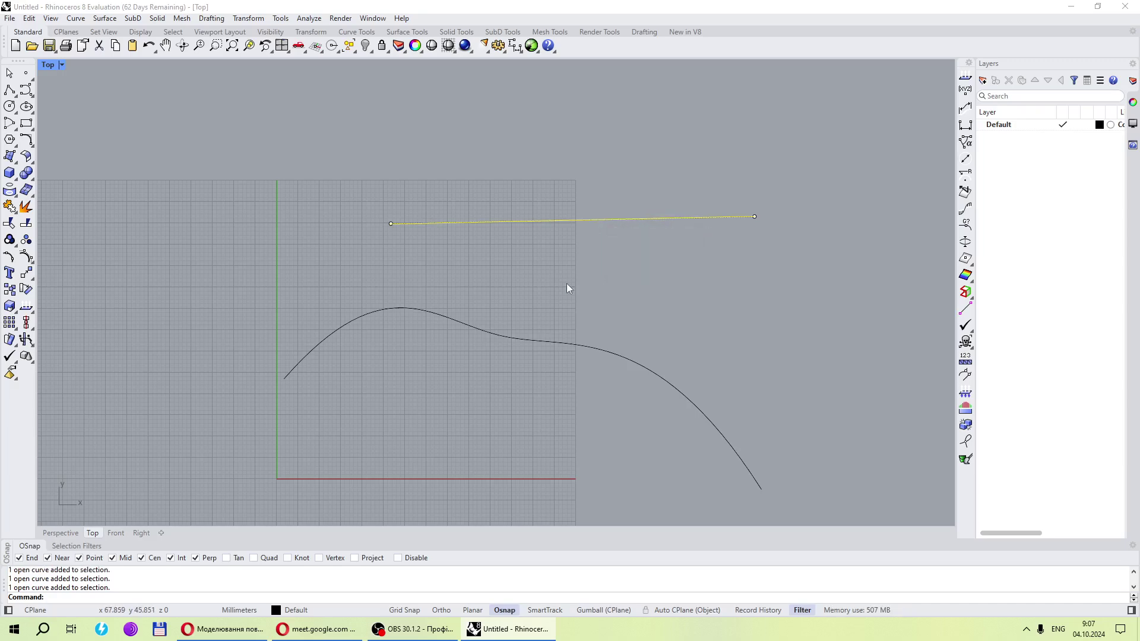
type("Rebuild")
key("Return")
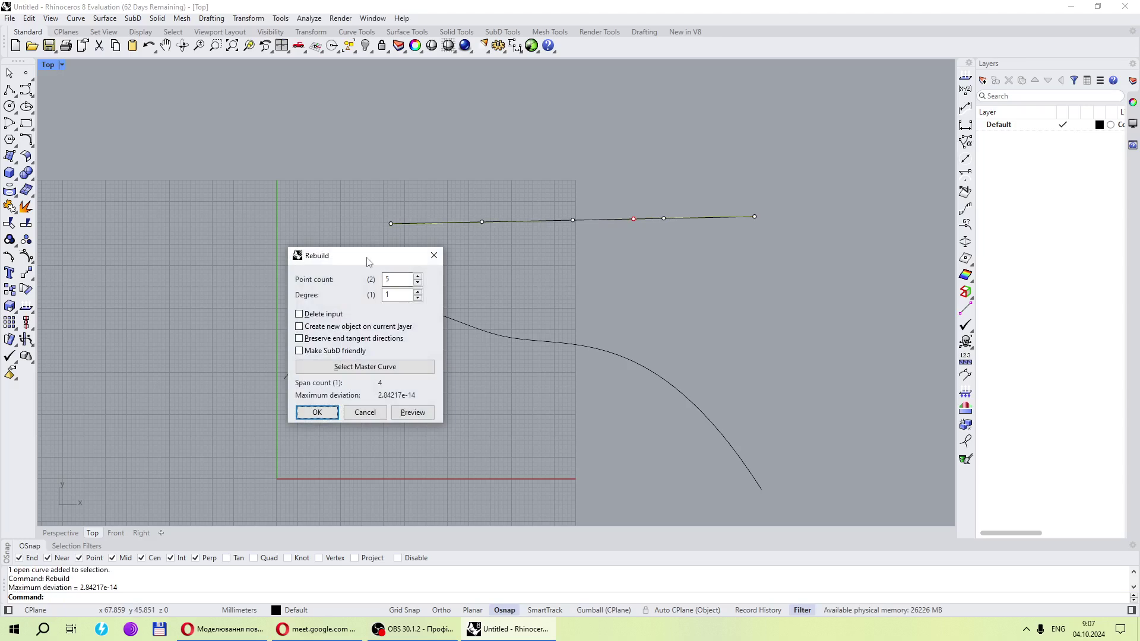
Set the straight line's rebuild point count to 6 at degree 1, keeping the line in view
left_click_drag(369, 257, 345, 249)
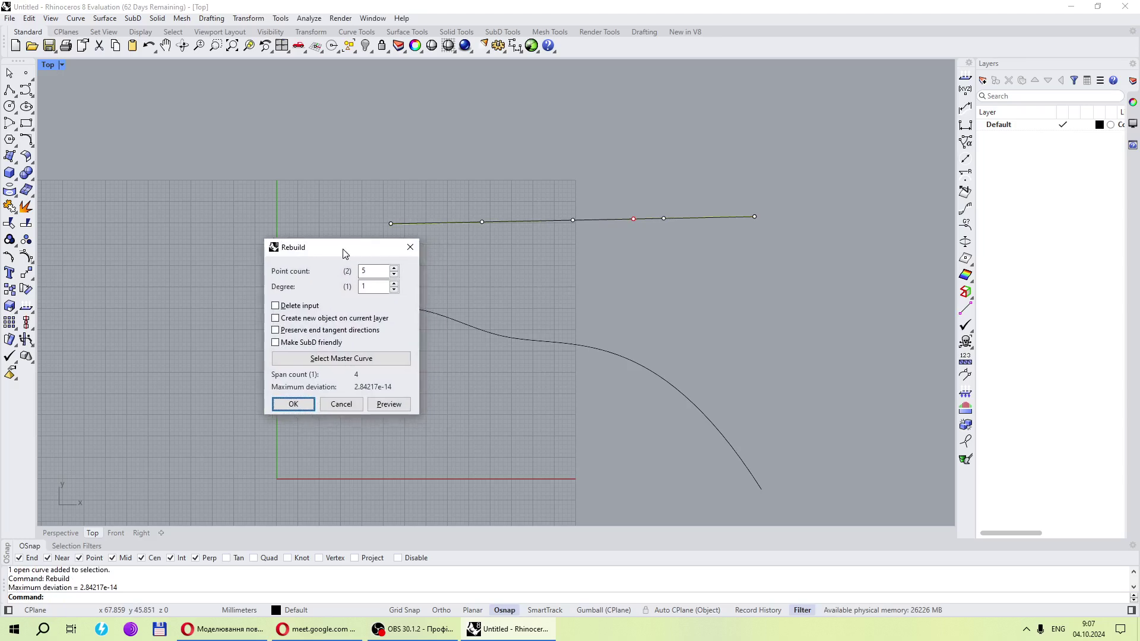
left_click(361, 286)
left_click(364, 271)
double_click(371, 271)
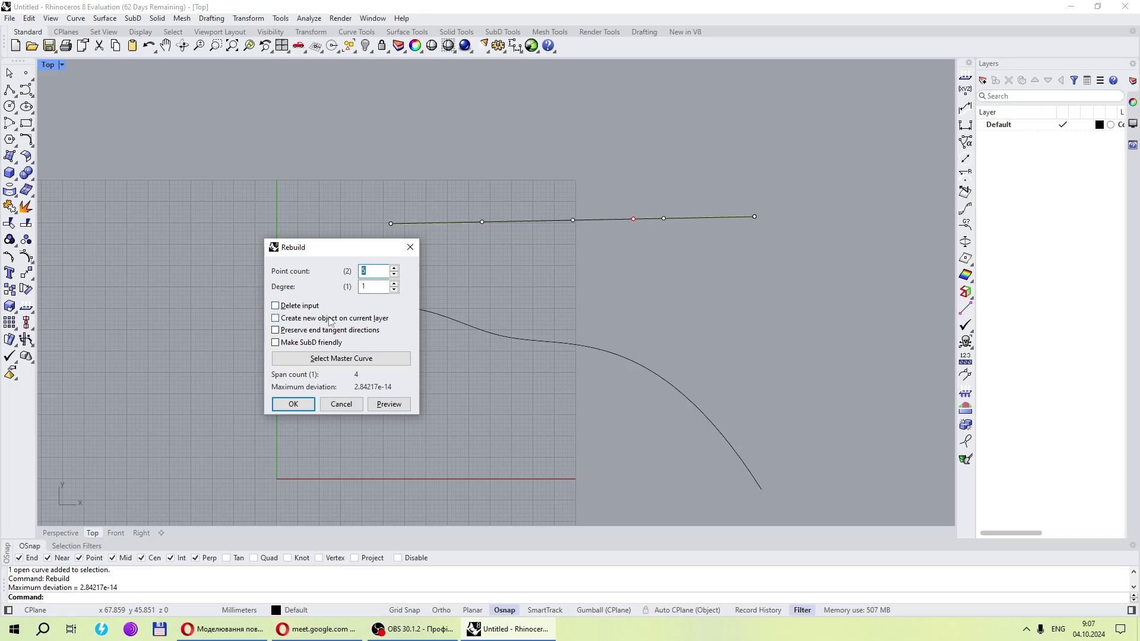
type("6")
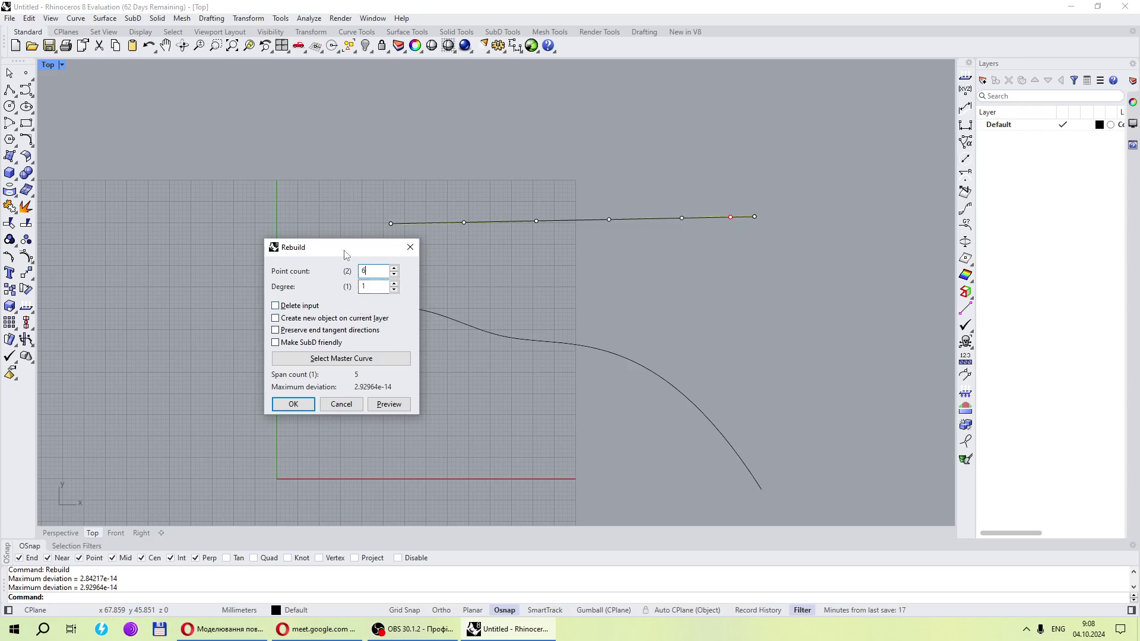
left_click_drag(344, 250, 293, 248)
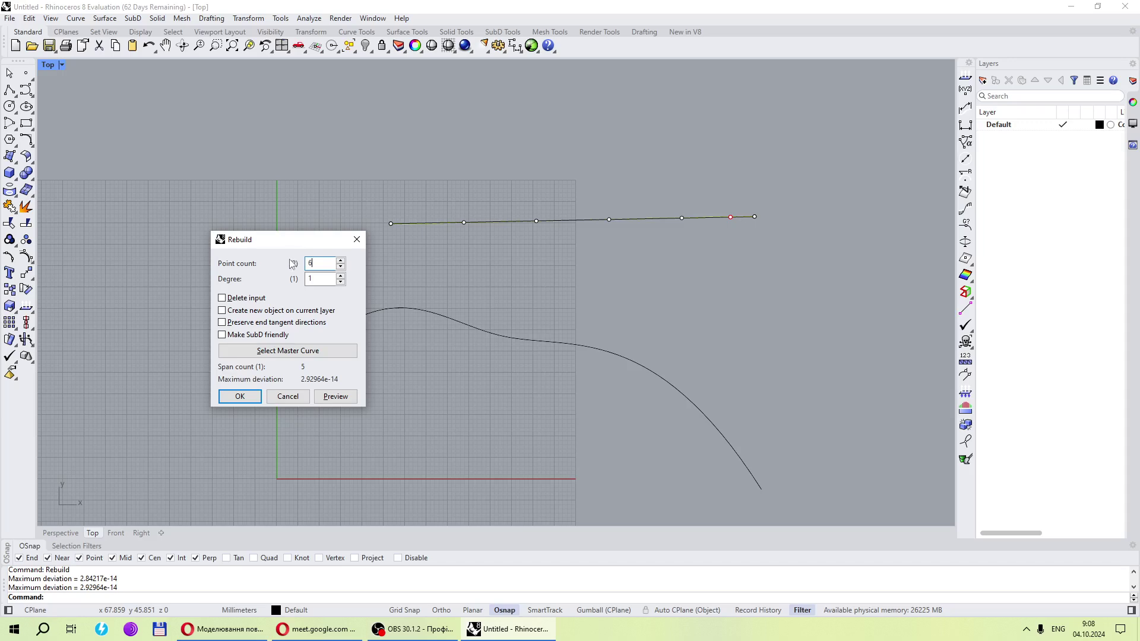
Rebuild the straight line with 4 points at degree 3, deleting the input line
left_click_drag(288, 244, 285, 210)
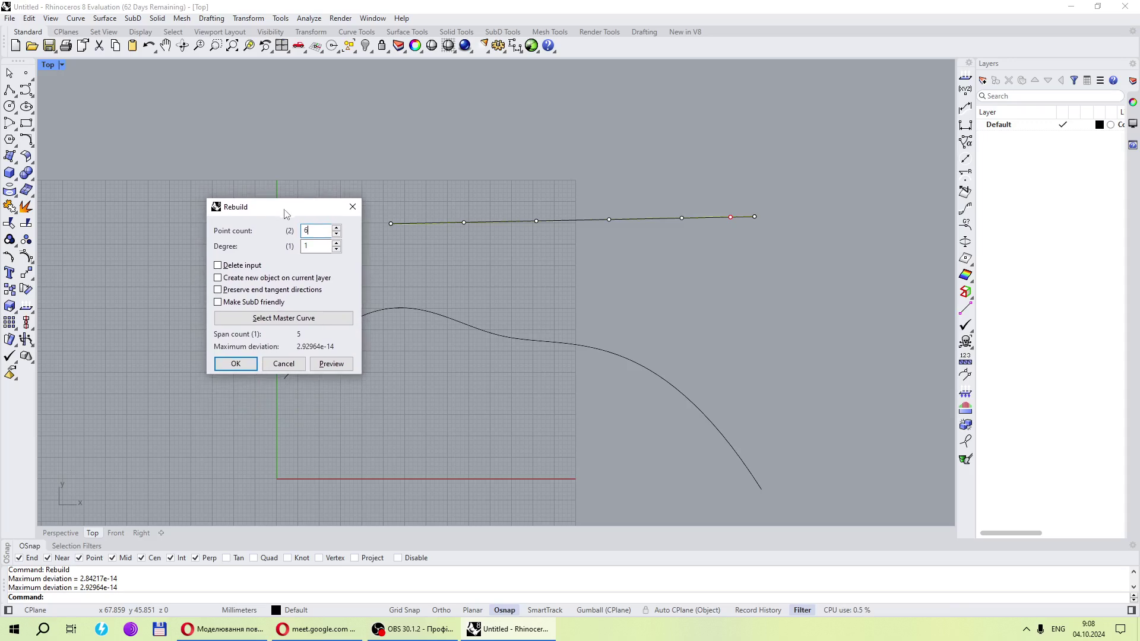
double_click(307, 245)
type("3")
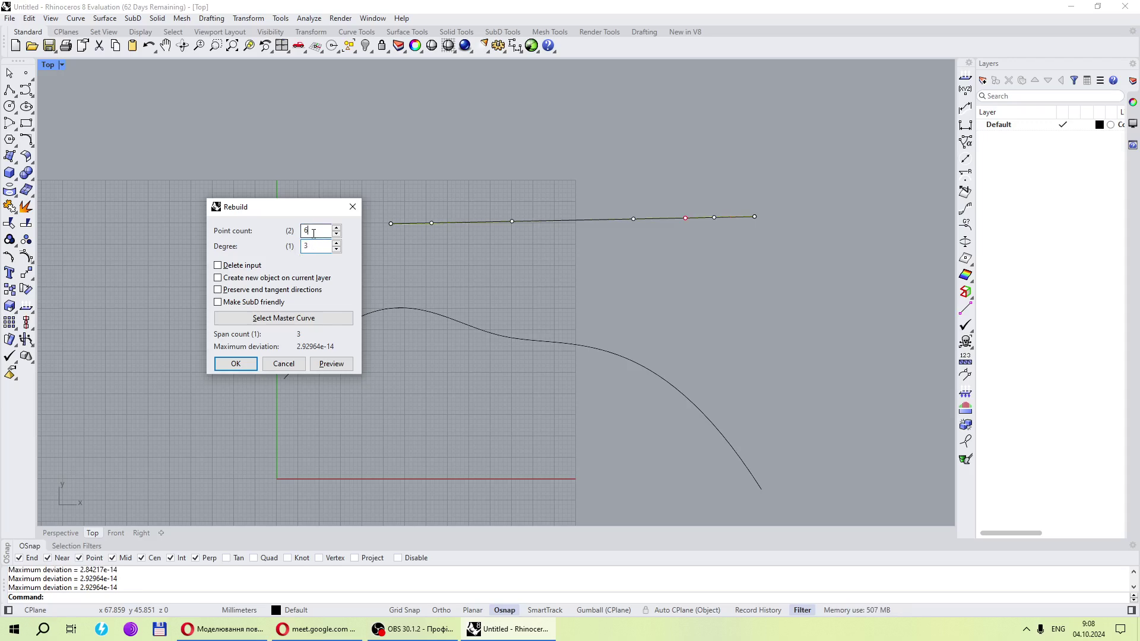
double_click(313, 231)
type("4")
left_click(323, 247)
left_click(218, 265)
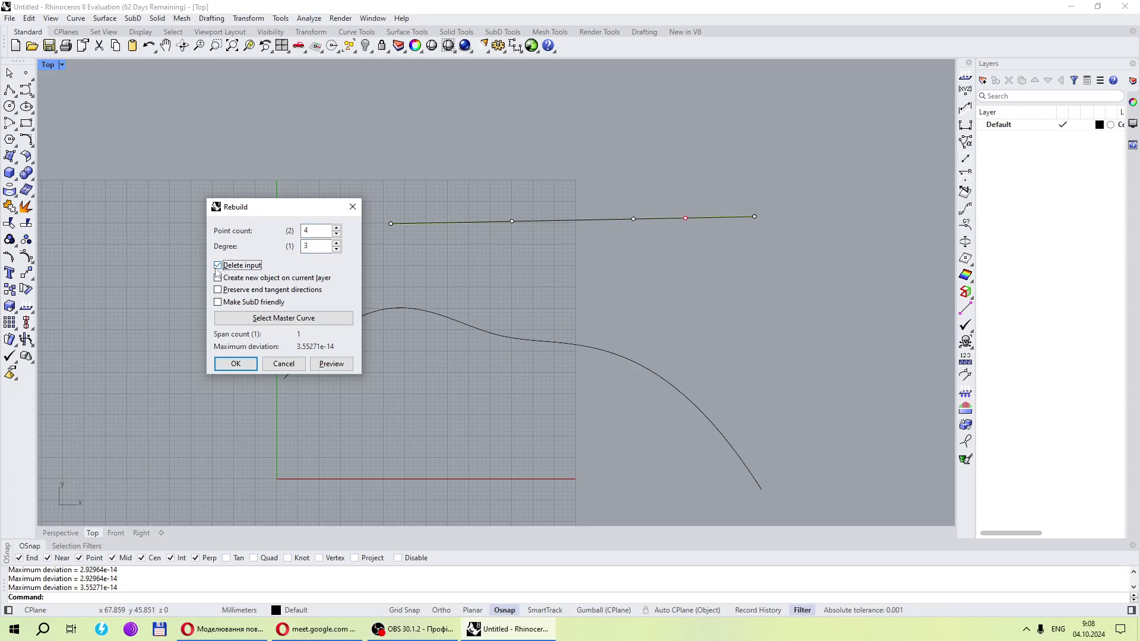
left_click(240, 368)
Bend the rebuilt line into an S-shaped curve by moving its second control point above it and its third below it
left_click(633, 219)
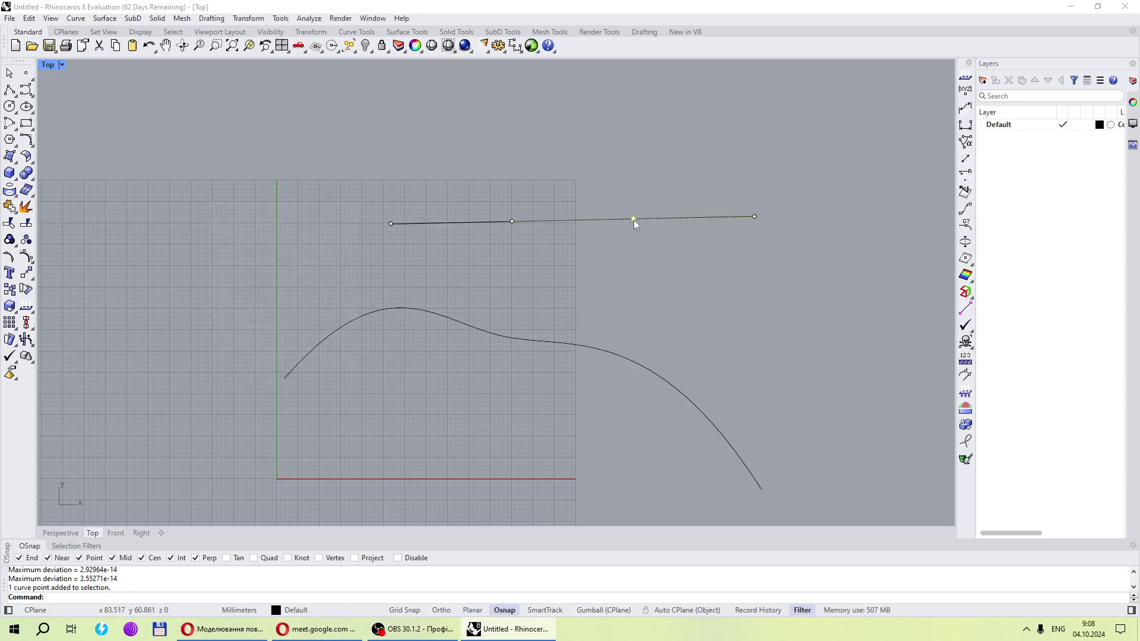
left_click_drag(632, 219, 629, 285)
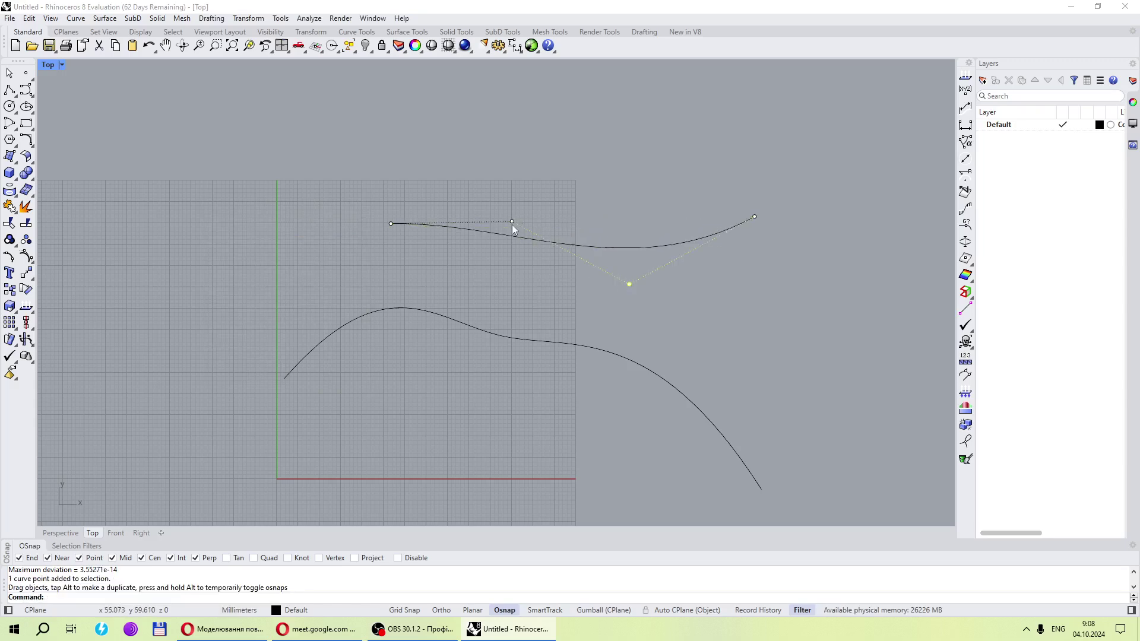
left_click(511, 223)
left_click_drag(512, 223, 559, 107)
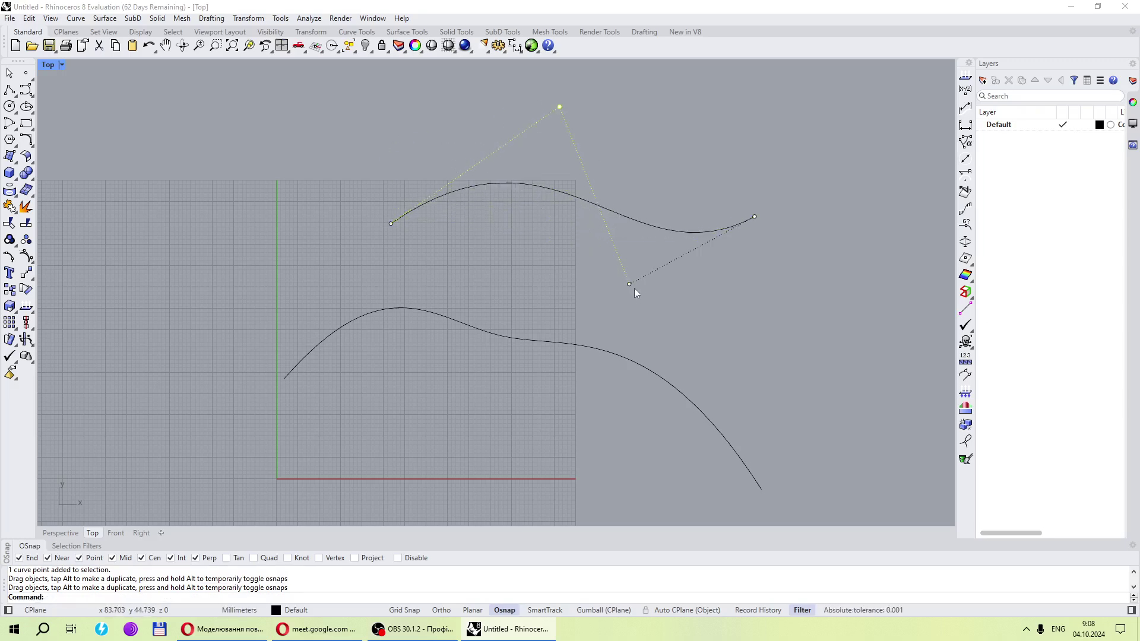
left_click_drag(634, 288, 679, 310)
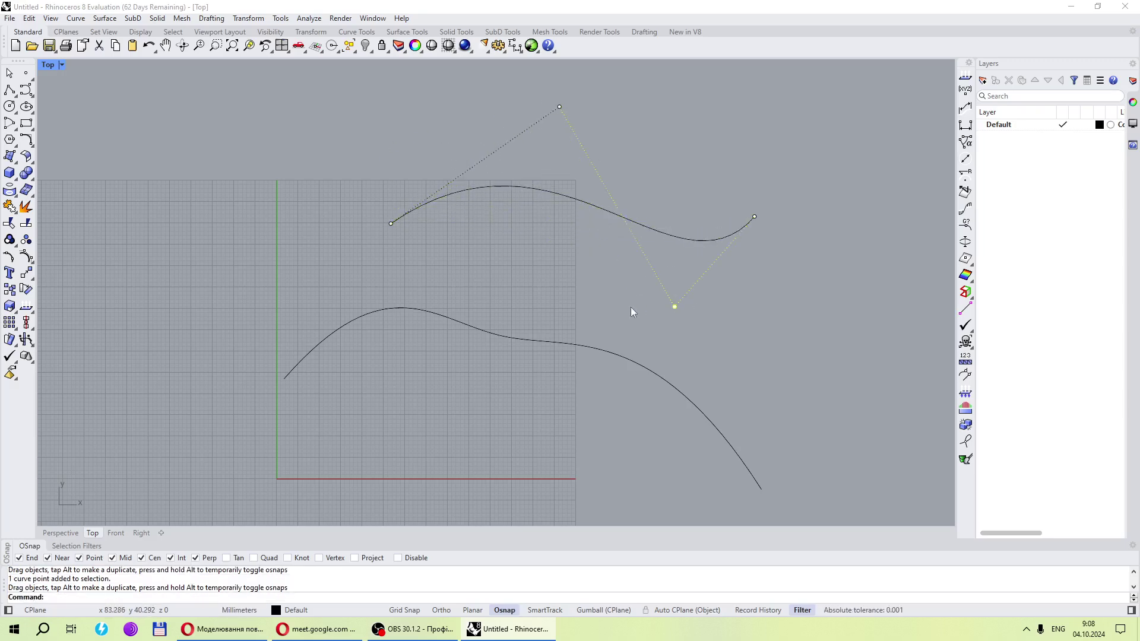
Draw a straight tangent line from each end of the S-shaped curve to its neighbouring control point with Polyline
left_click(617, 207)
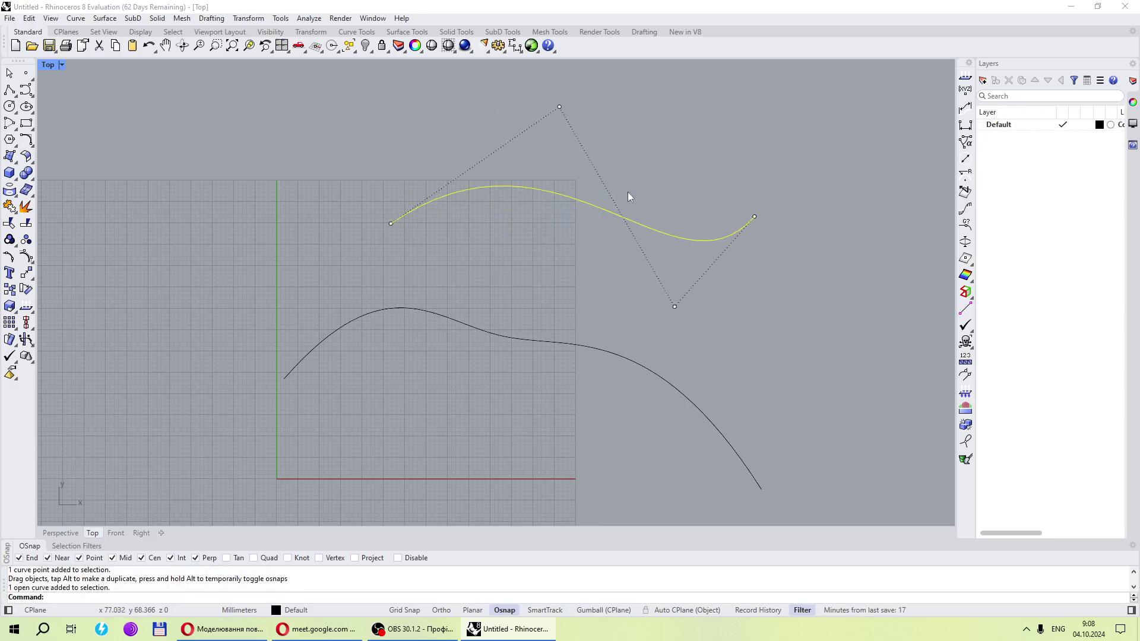
left_click(10, 89)
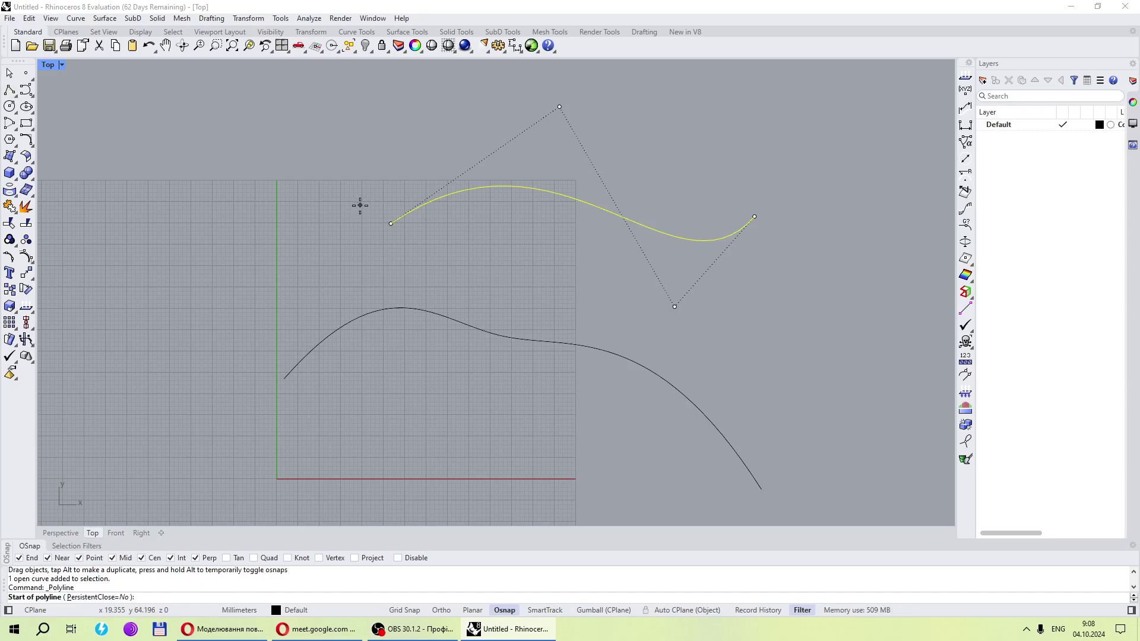
left_click(391, 223)
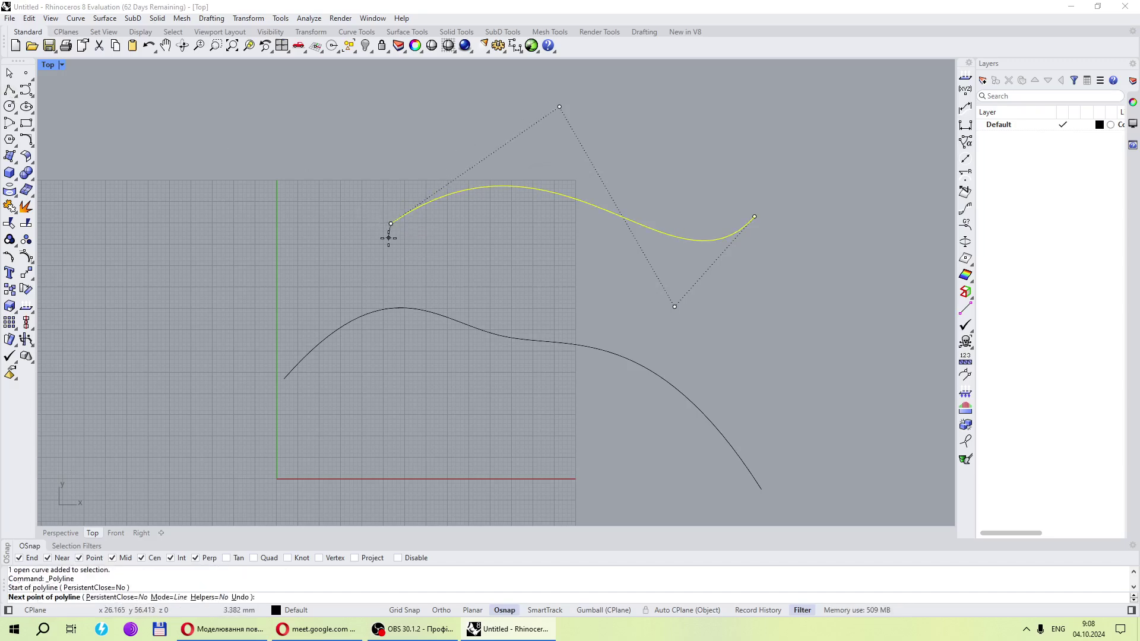
left_click(559, 107)
key("Return")
key("Return")
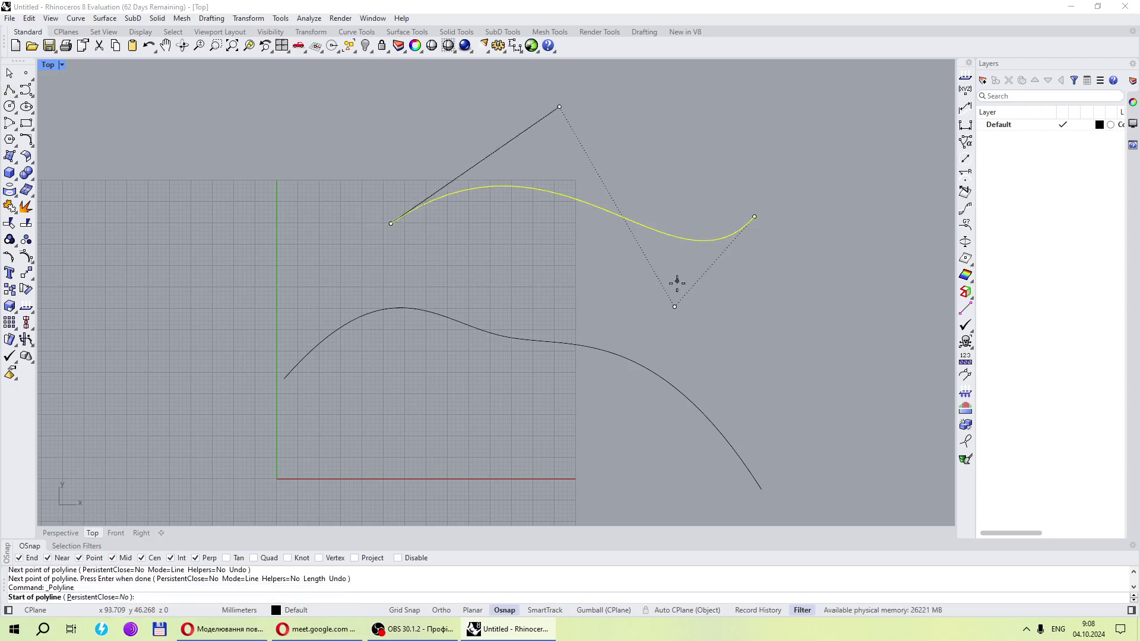
left_click(675, 305)
left_click(754, 216)
key("Return")
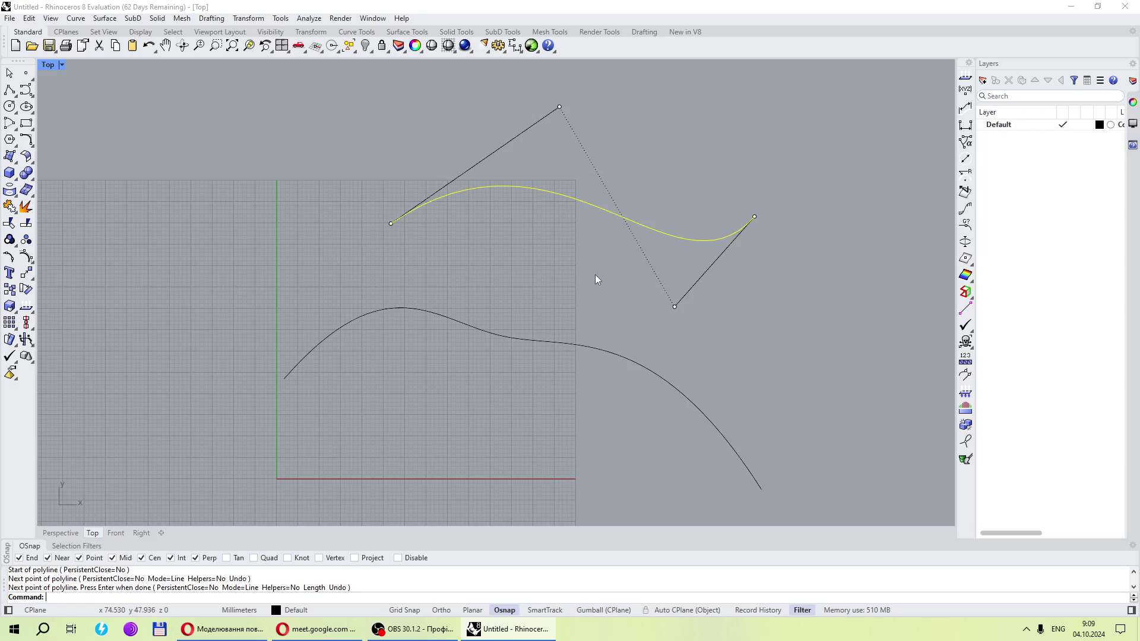
key("Escape")
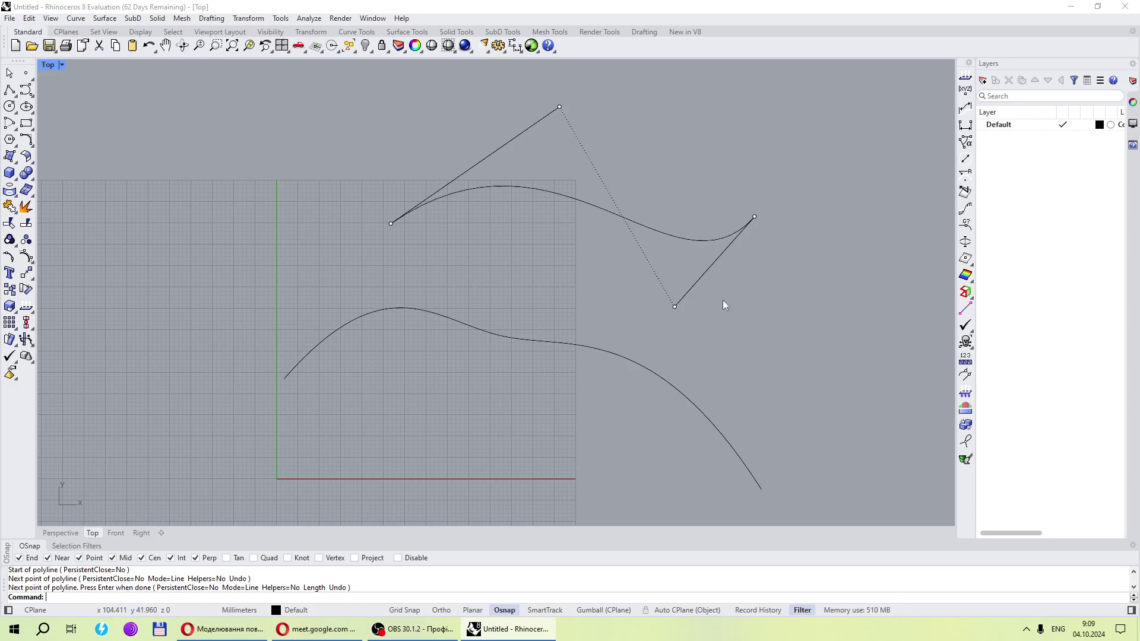
Delete the two tangent lines drawn at the ends of the S-shaped curve
left_click_drag(721, 301, 647, 281)
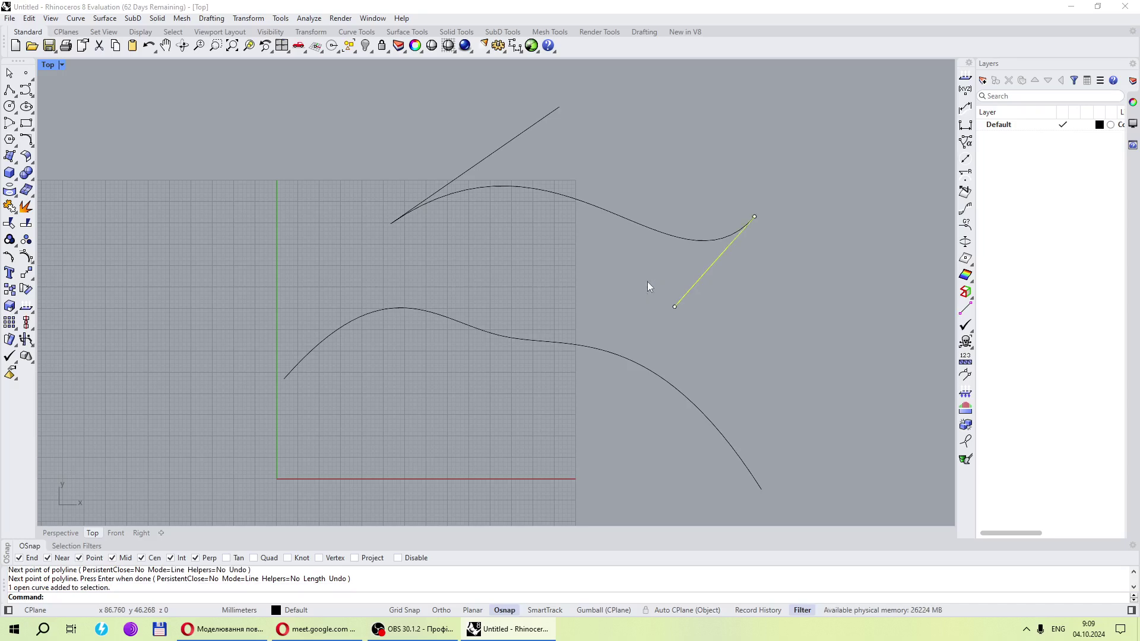
key("Delete")
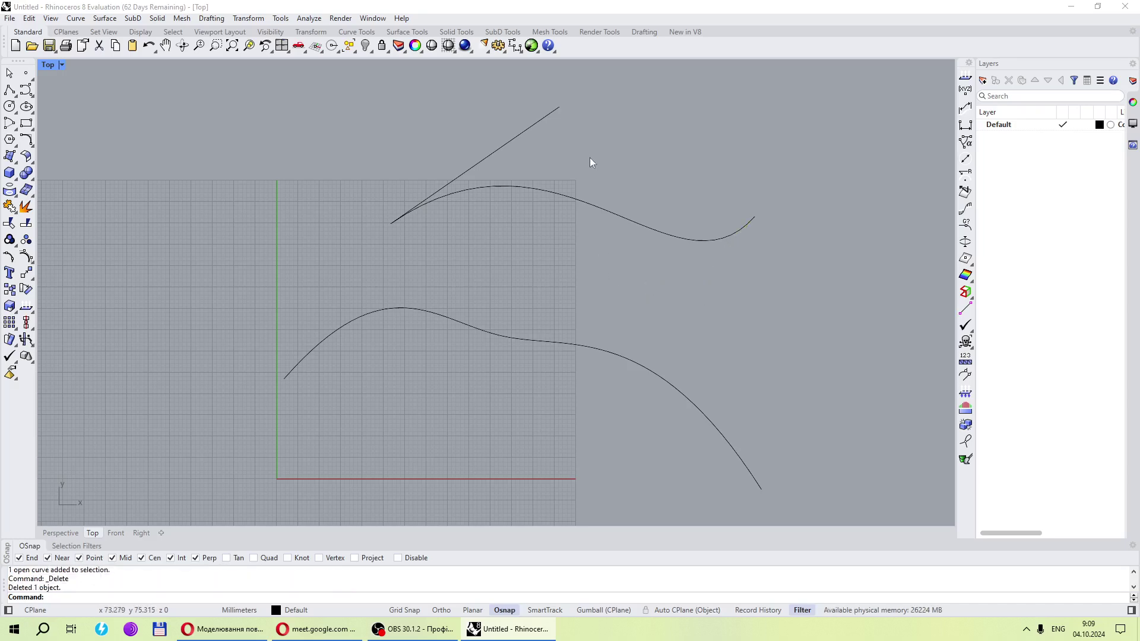
Reshape the S-shaped curve into a single arch by placing both inner control points above it at nearly equal height
left_click(592, 208)
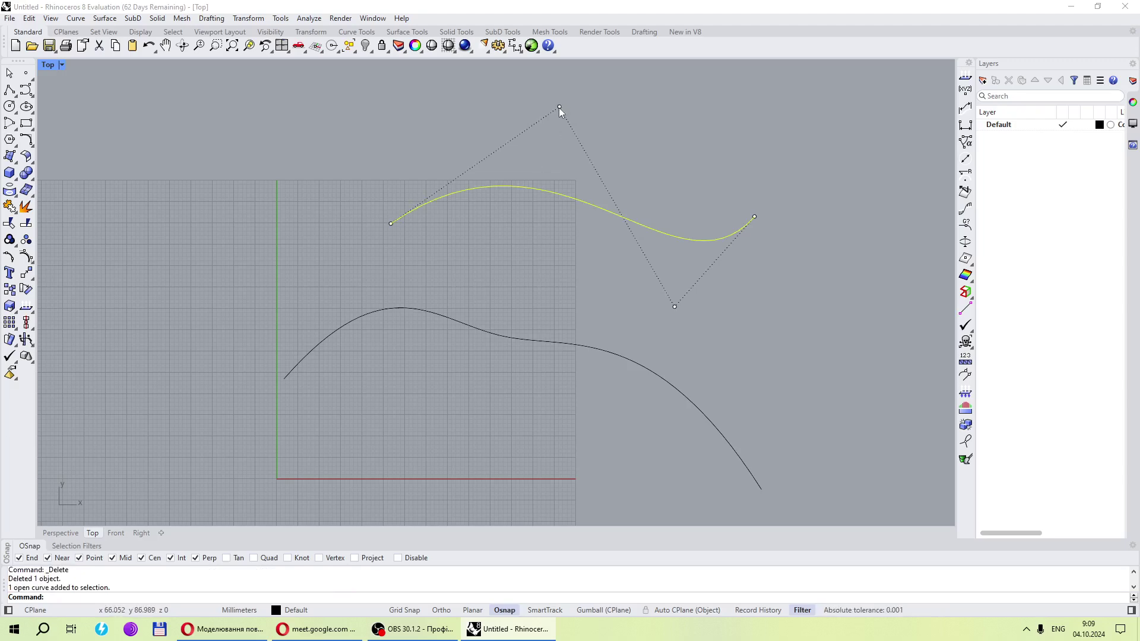
left_click_drag(558, 106, 522, 96)
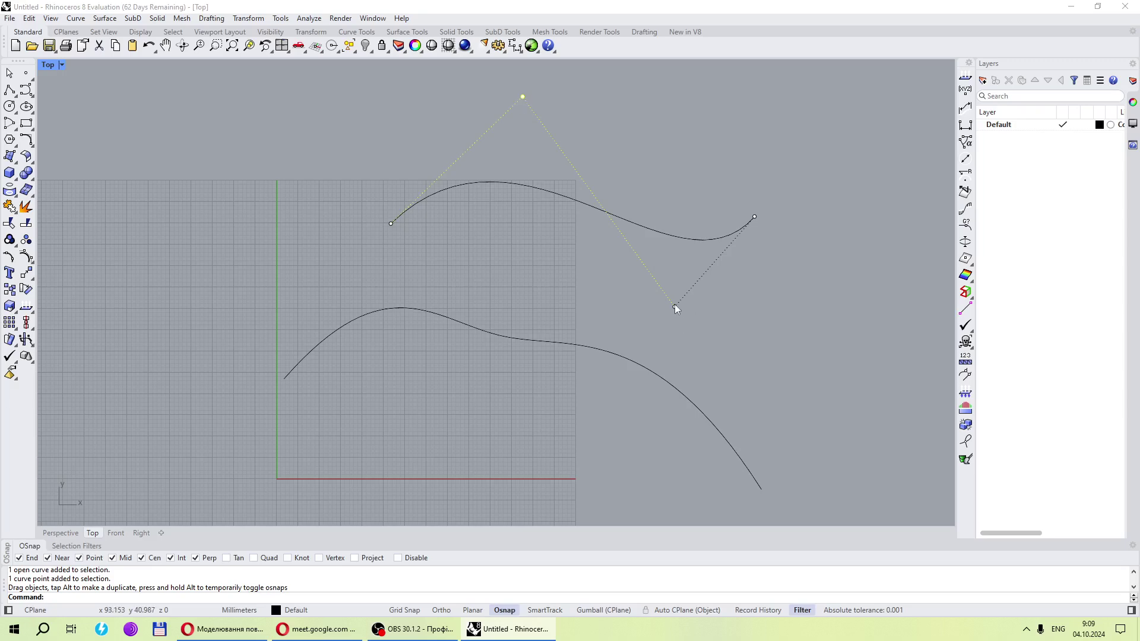
left_click_drag(675, 306, 693, 152)
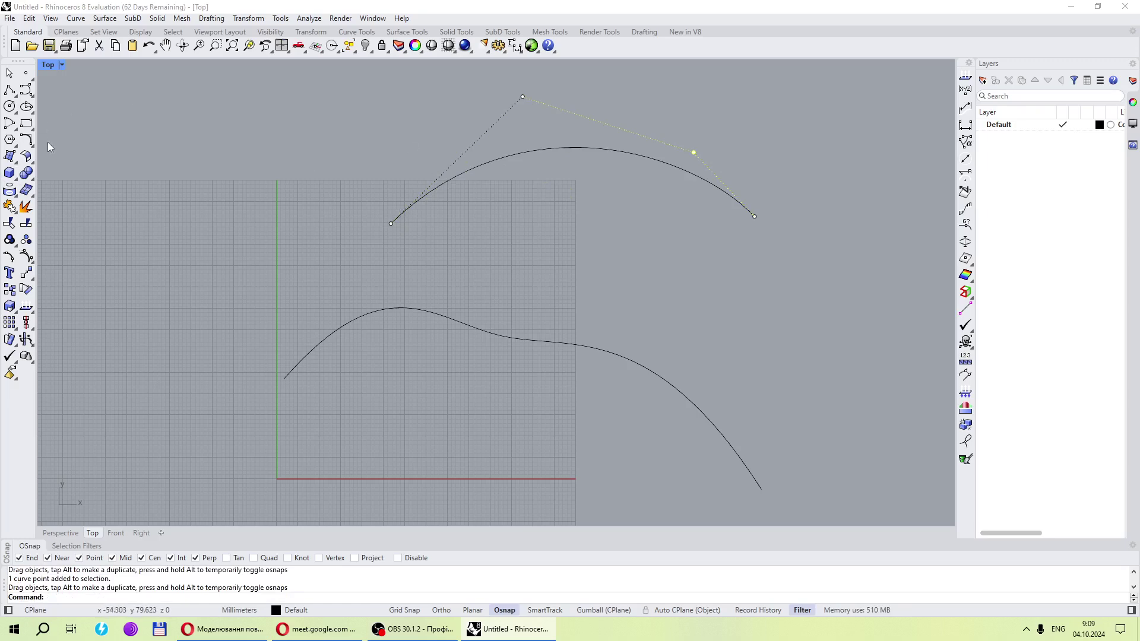
left_click_drag(523, 97, 516, 145)
left_click(690, 152)
left_click_drag(690, 152, 664, 120)
Raise the arch's second control point, and shift its third control point slightly upward and outward
scroll(646, 172, "up", 5)
scroll(629, 278, "down", 4)
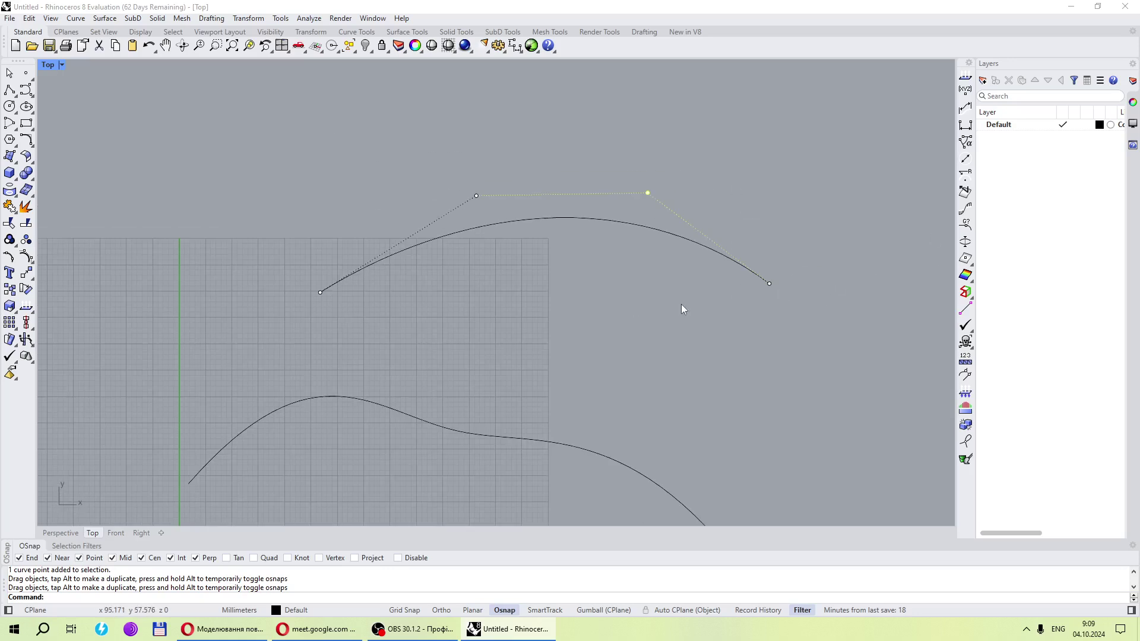
scroll(471, 265, "down", 3)
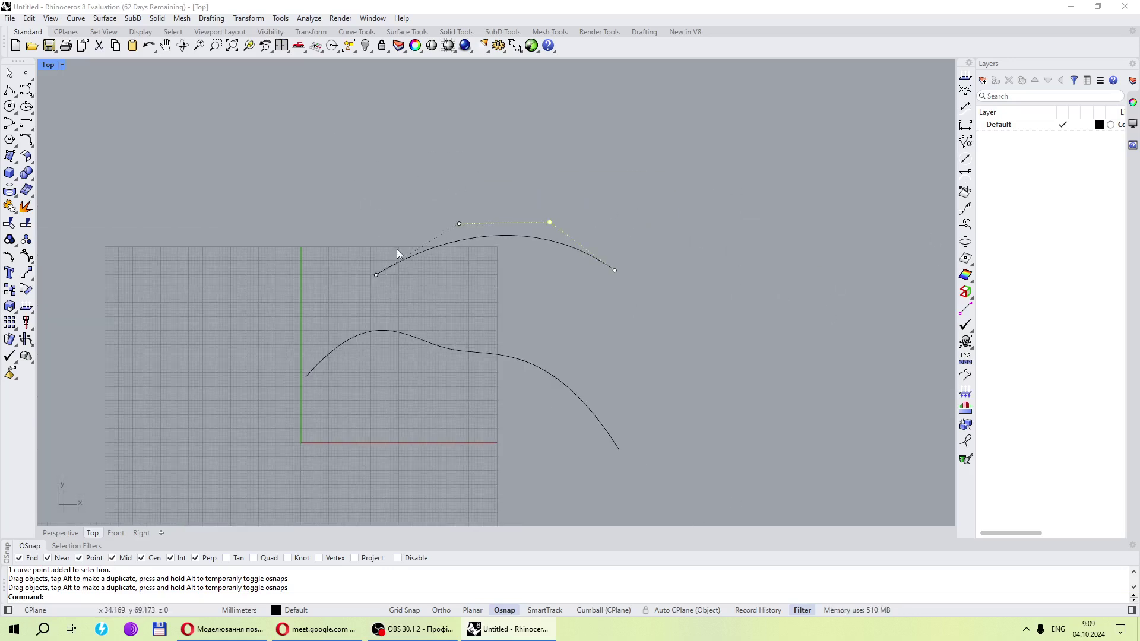
scroll(461, 219, "up", 5)
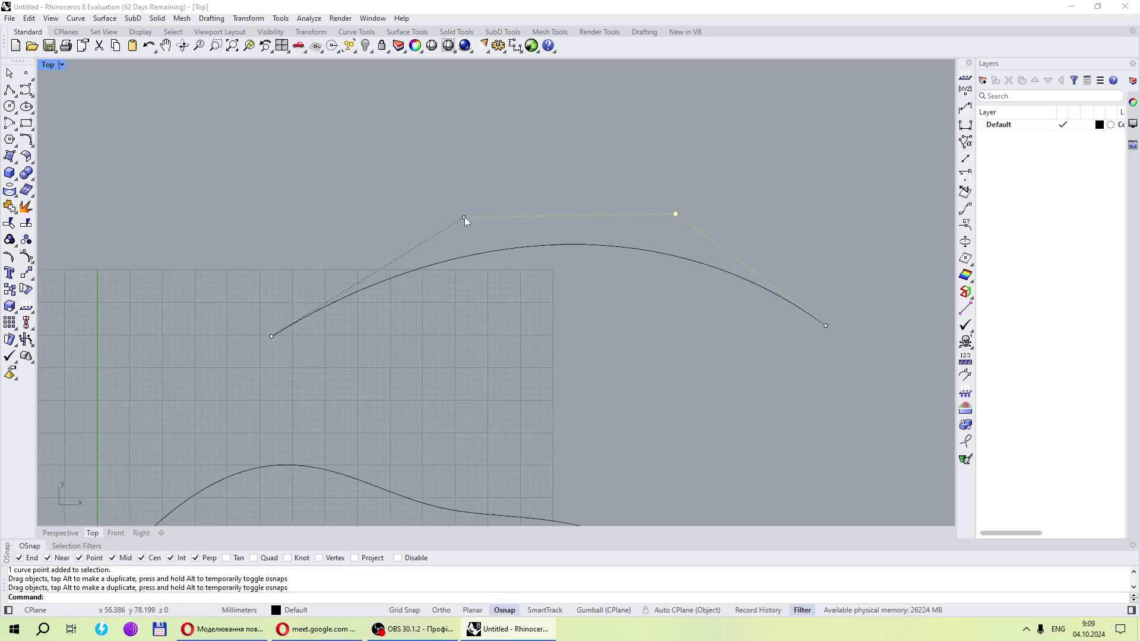
left_click_drag(465, 217, 465, 146)
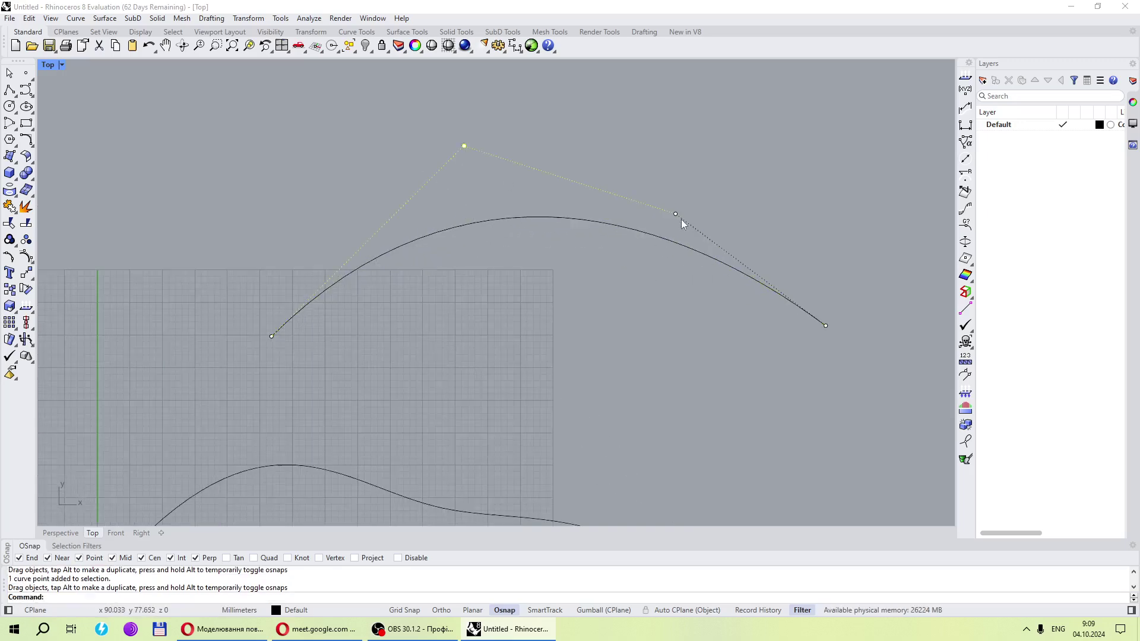
left_click_drag(677, 214, 698, 182)
Broaden the arch by spreading its two inner control points outward, then deselect the curve and hide its points
scroll(569, 223, "down", 3)
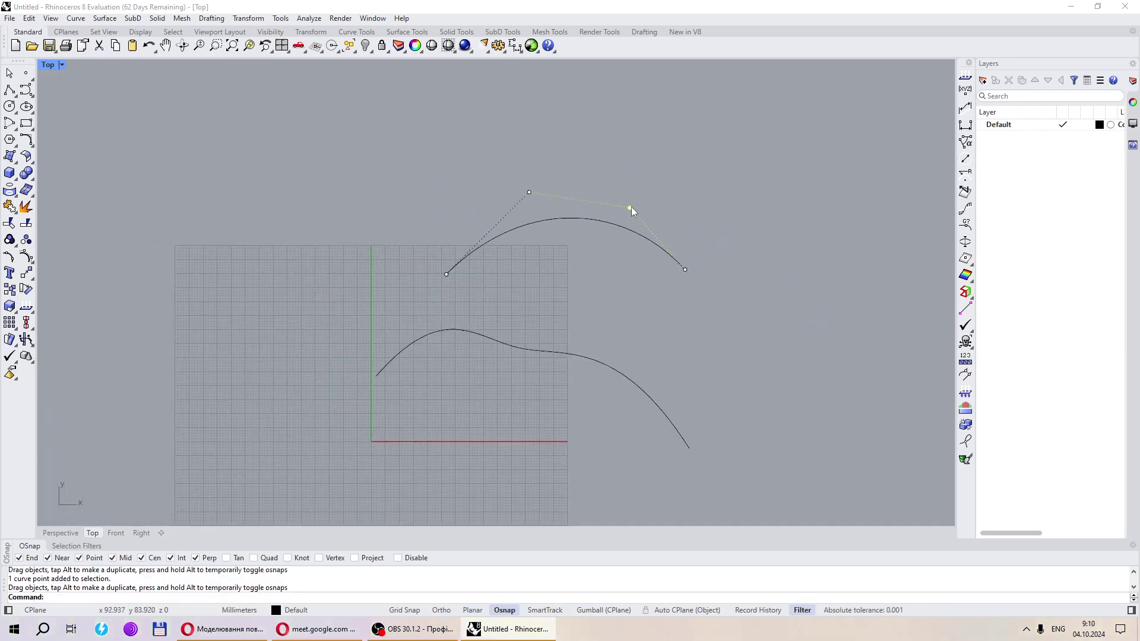
mouse_move(629, 208)
left_mouse_down()
mouse_move(682, 216)
mouse_move(642, 209)
left_mouse_up()
scroll(522, 190, "up", 3)
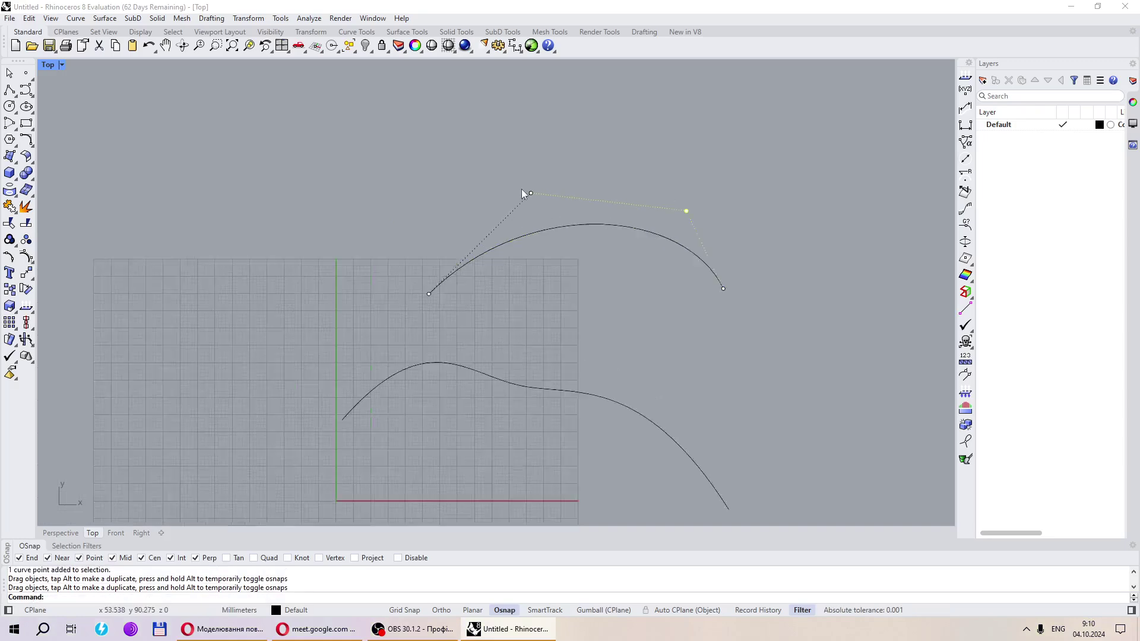
left_click_drag(528, 194, 502, 202)
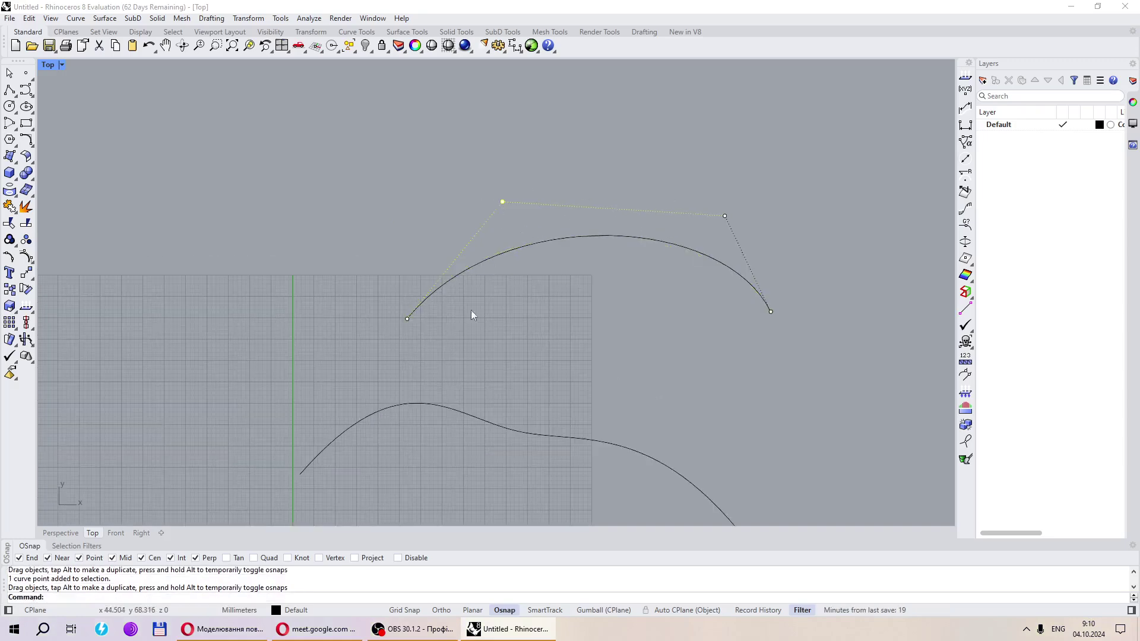
scroll(529, 237, "down", 2)
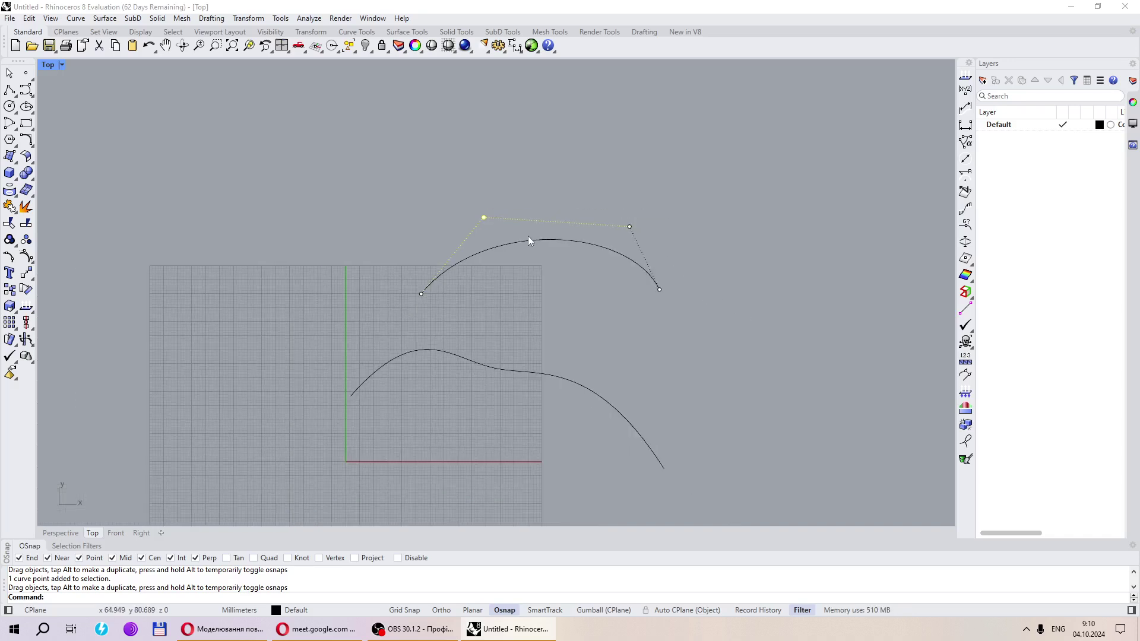
scroll(529, 236, "down", 3)
scroll(503, 215, "up", 4)
key("Escape")
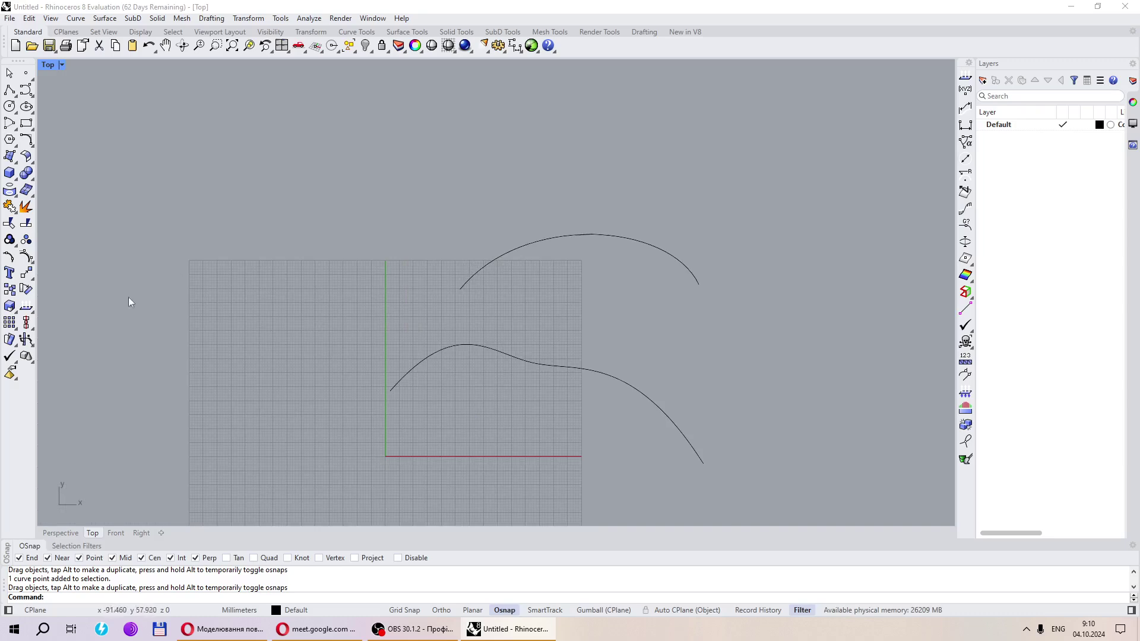
Start Rebuild on the upper arched curve, keeping both curves in view beside the dialog
right_click(419, 586)
left_click(475, 447)
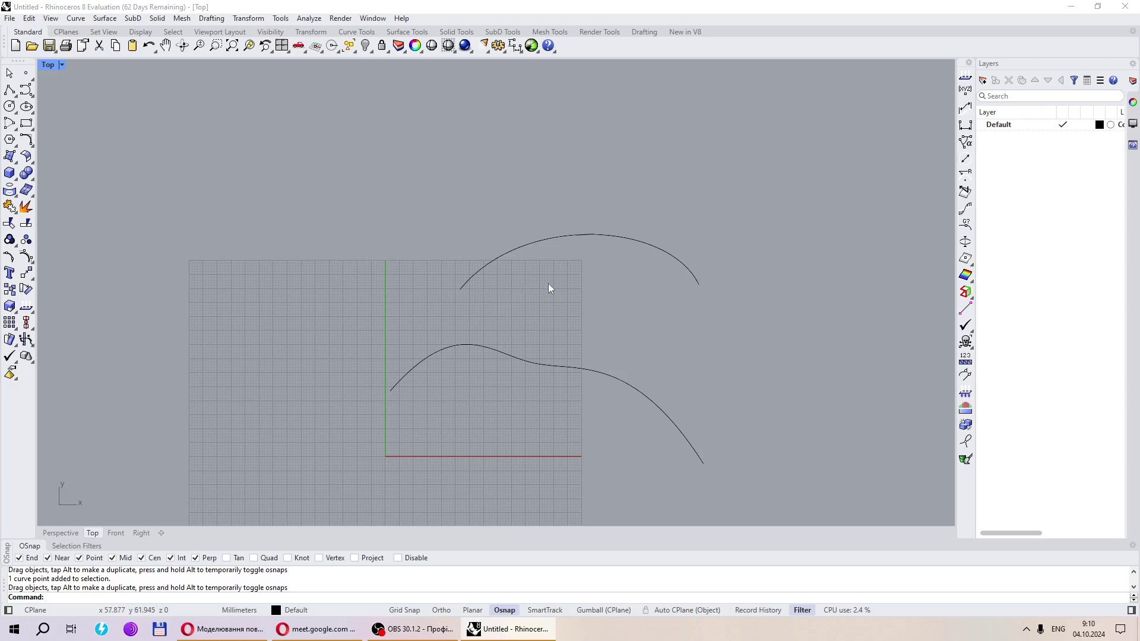
left_click_drag(567, 272, 479, 225)
right_click(510, 580)
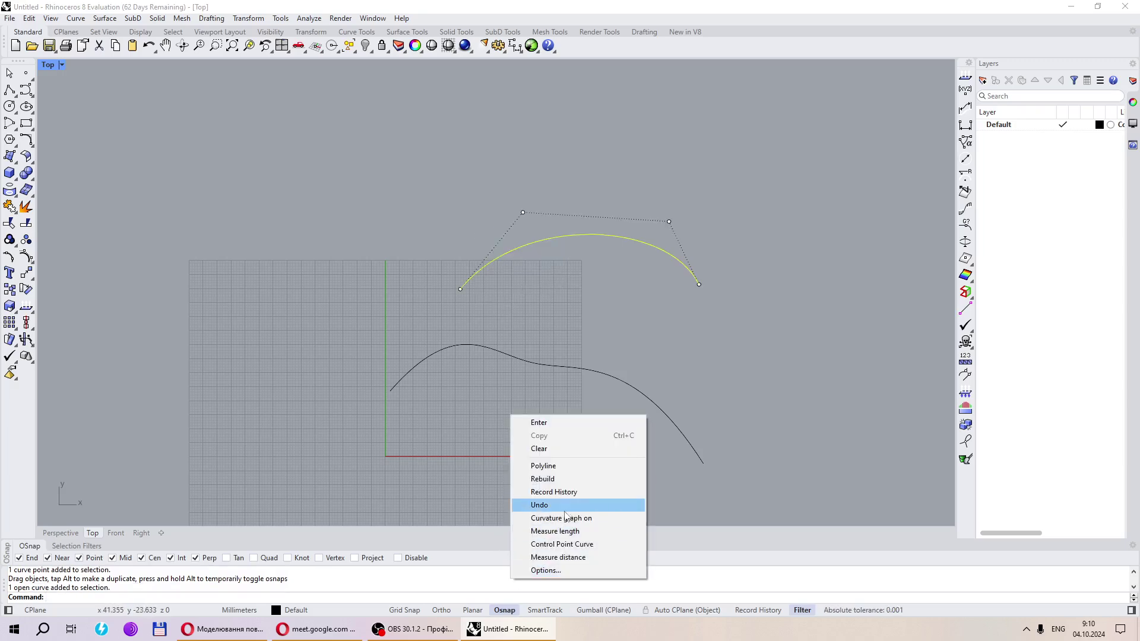
left_click(577, 476)
left_click_drag(275, 208, 329, 153)
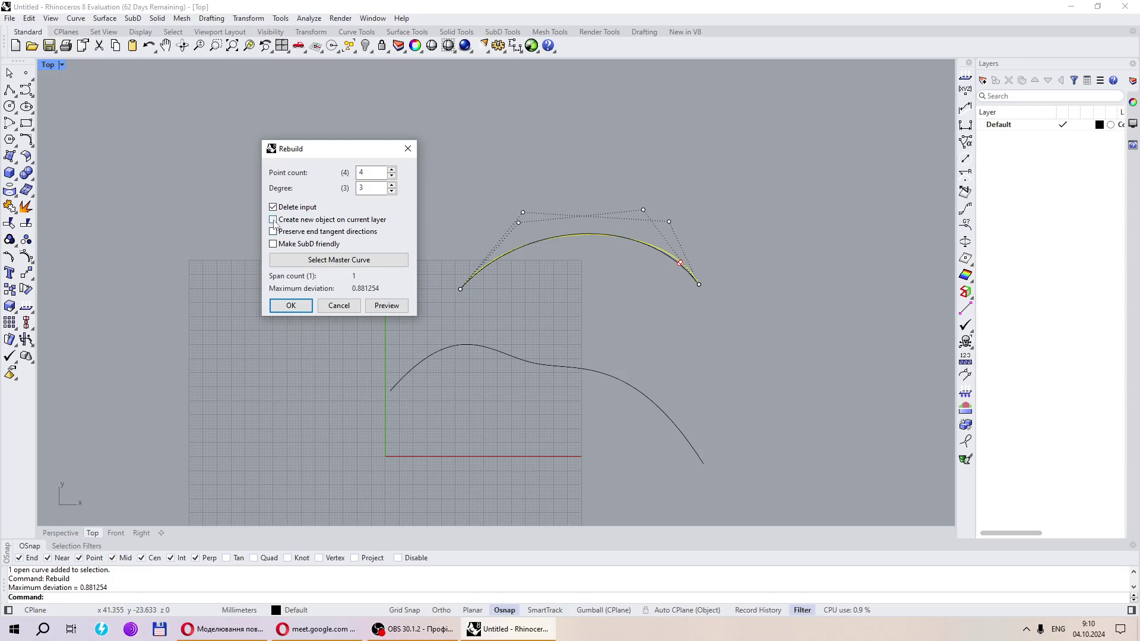
Enable creating the new object on the current layer and preserving end tangent directions for the arch's rebuild
left_click(293, 221)
left_click(273, 220)
left_click(273, 221)
left_click(273, 220)
left_click(306, 222)
left_click(274, 232)
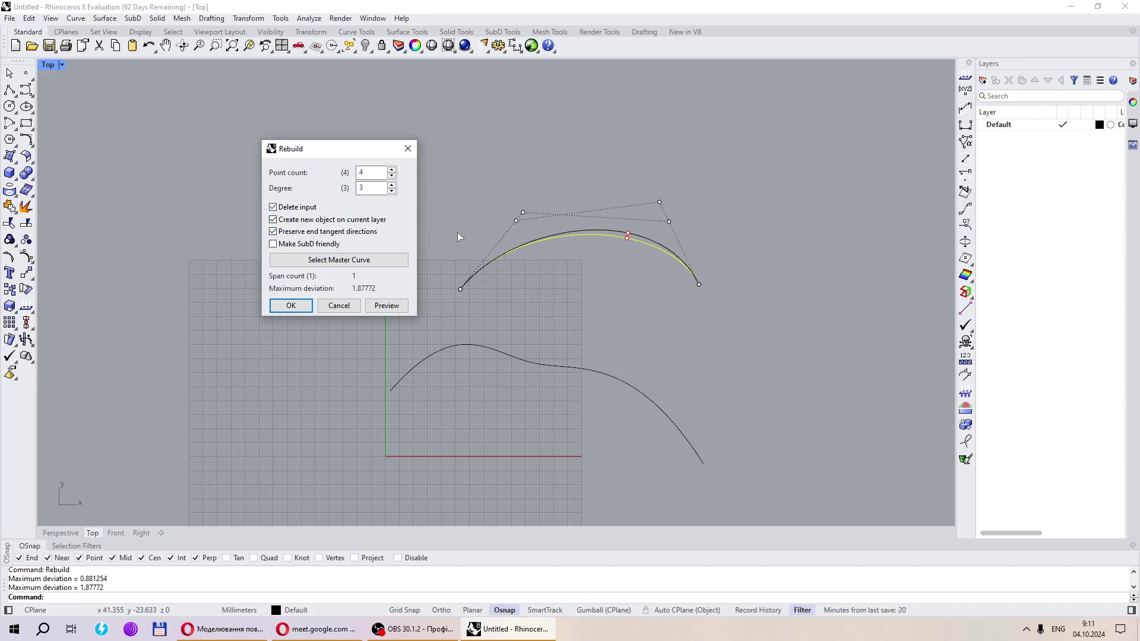
Preview the arch's rebuild as SubD friendly, then compare it without and with end tangent directions preserved, leaving only the tangent option on
left_click(291, 232)
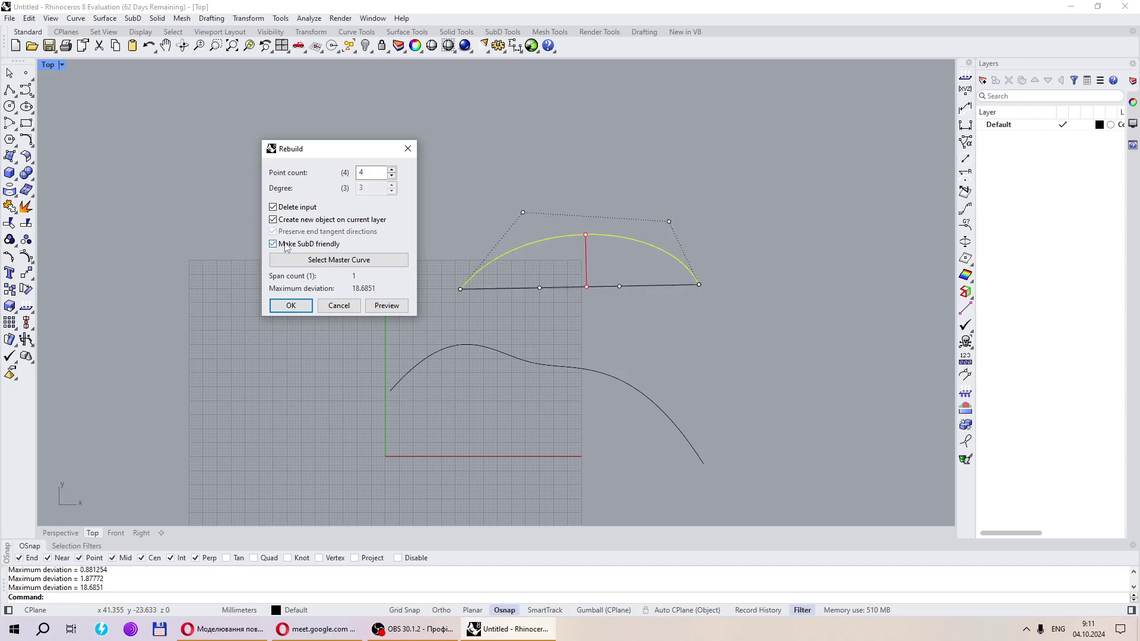
left_click(287, 231)
left_click(274, 231)
left_click(274, 231)
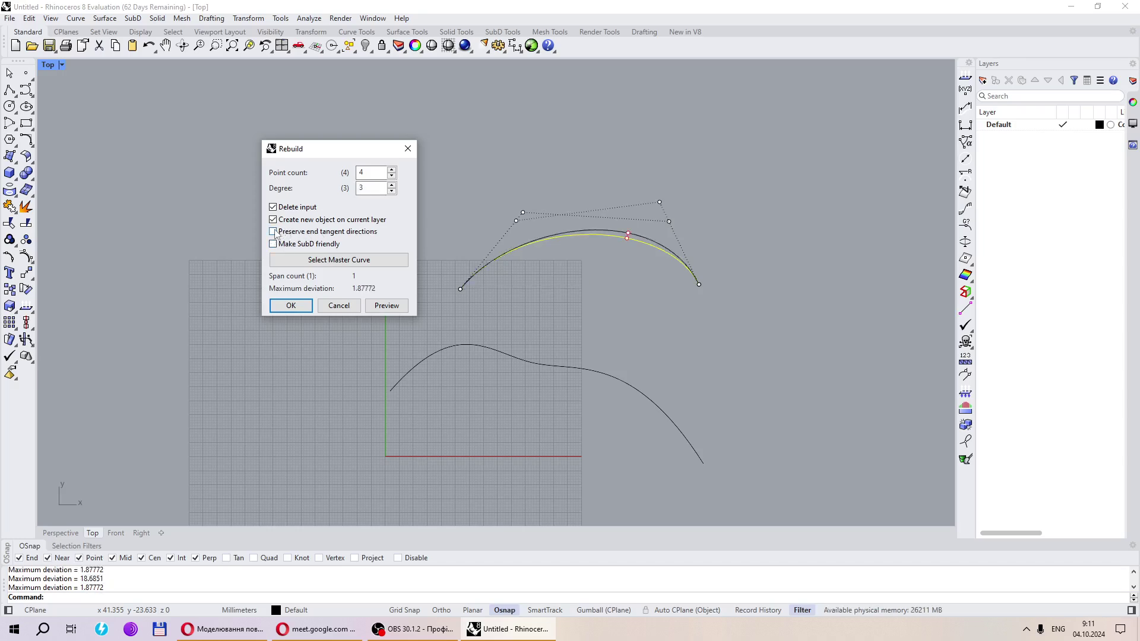
left_click(274, 232)
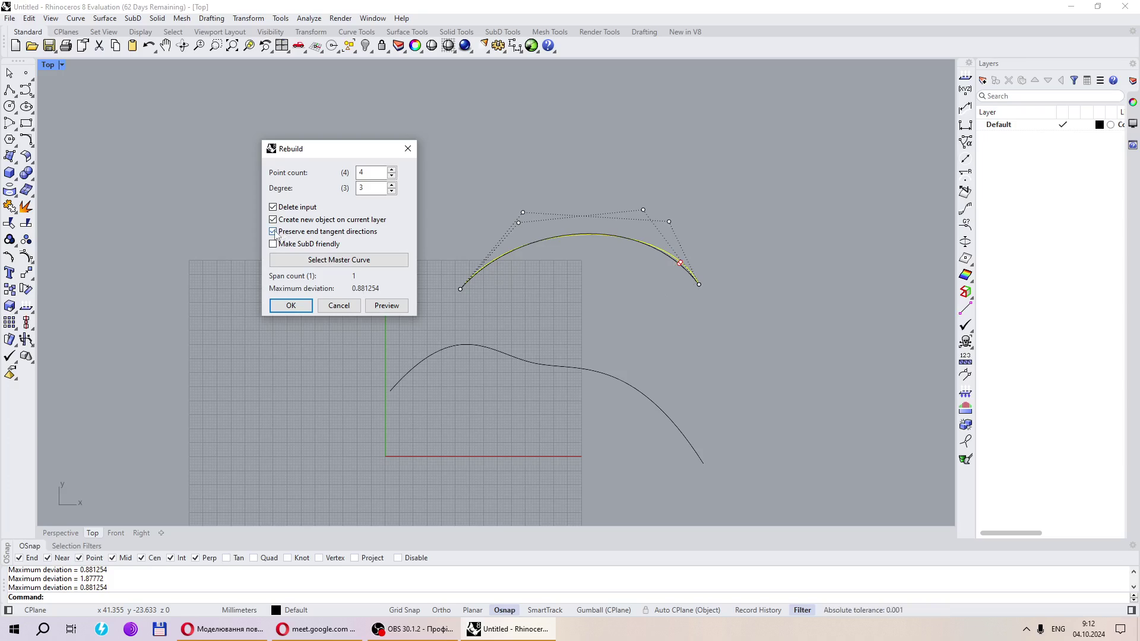
left_click_drag(643, 209, 660, 202)
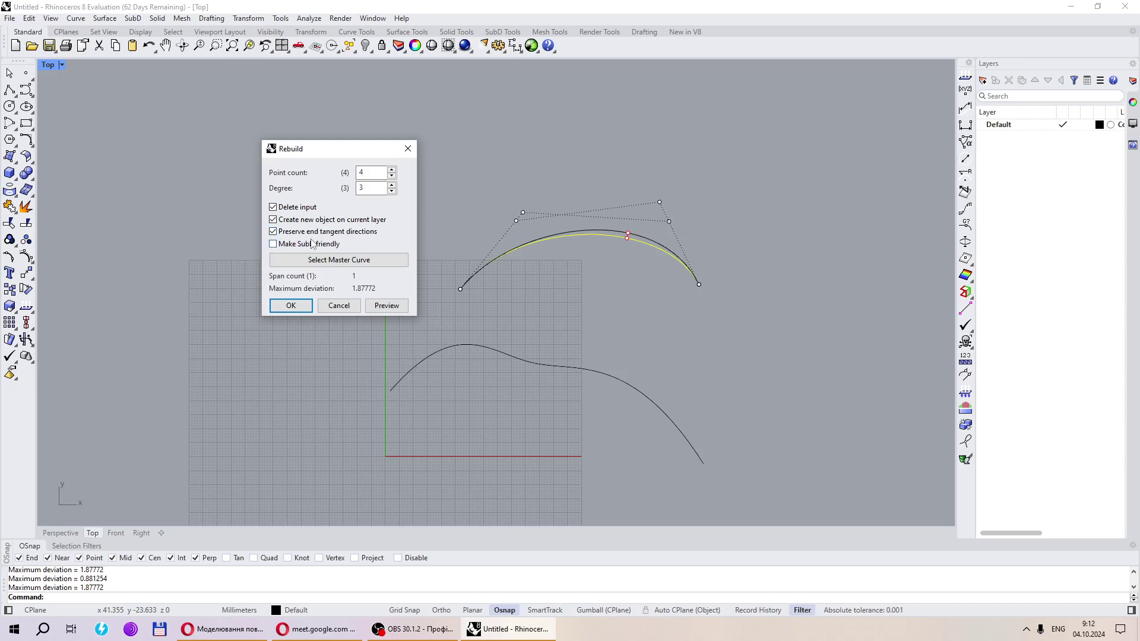
Turn end tangent preservation off and back on in the arch's rebuild to compare both previews
left_click(291, 235)
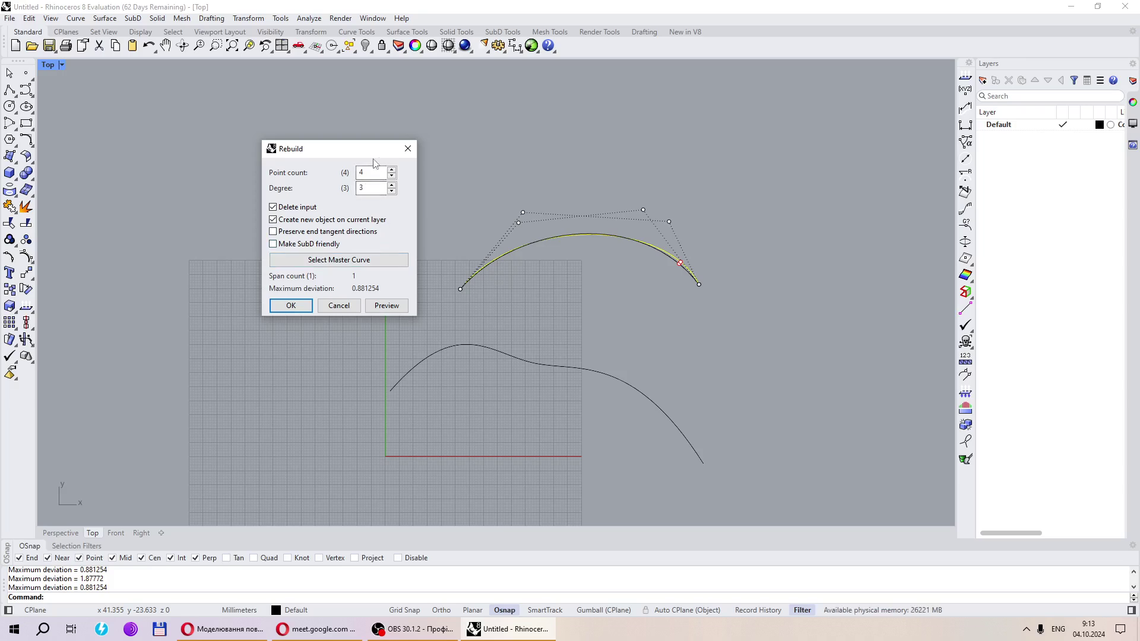
left_click_drag(373, 158, 367, 159)
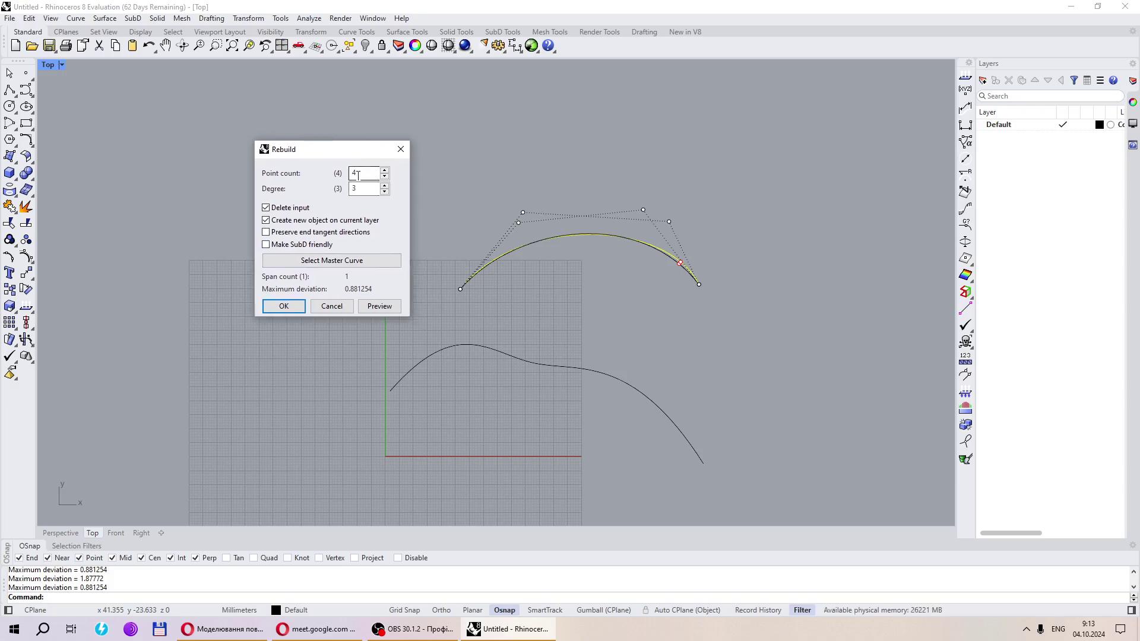
left_click(291, 235)
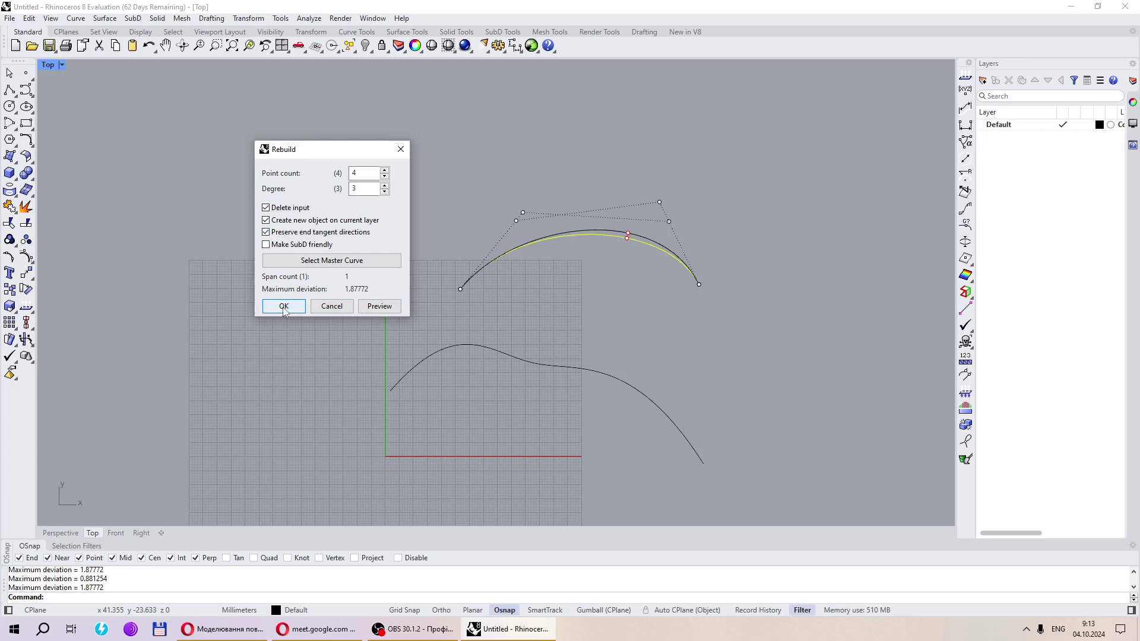
Rebuild the arch with 4 points at degree 2, move its right inner control point slightly inward, and hide the points
left_click(363, 173)
double_click(361, 189)
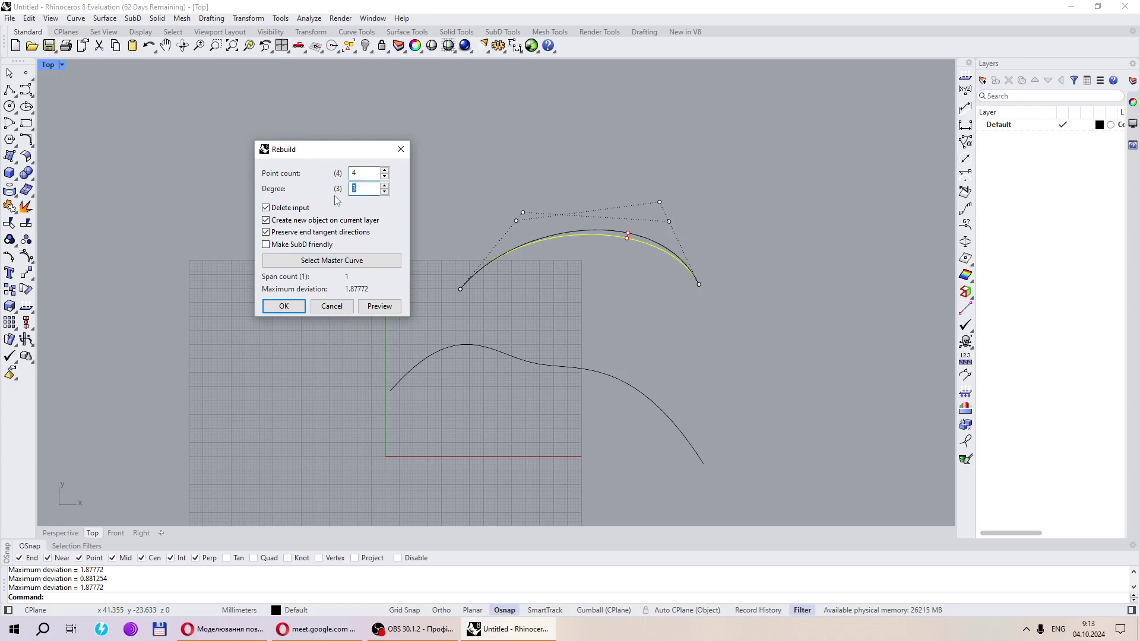
type("2")
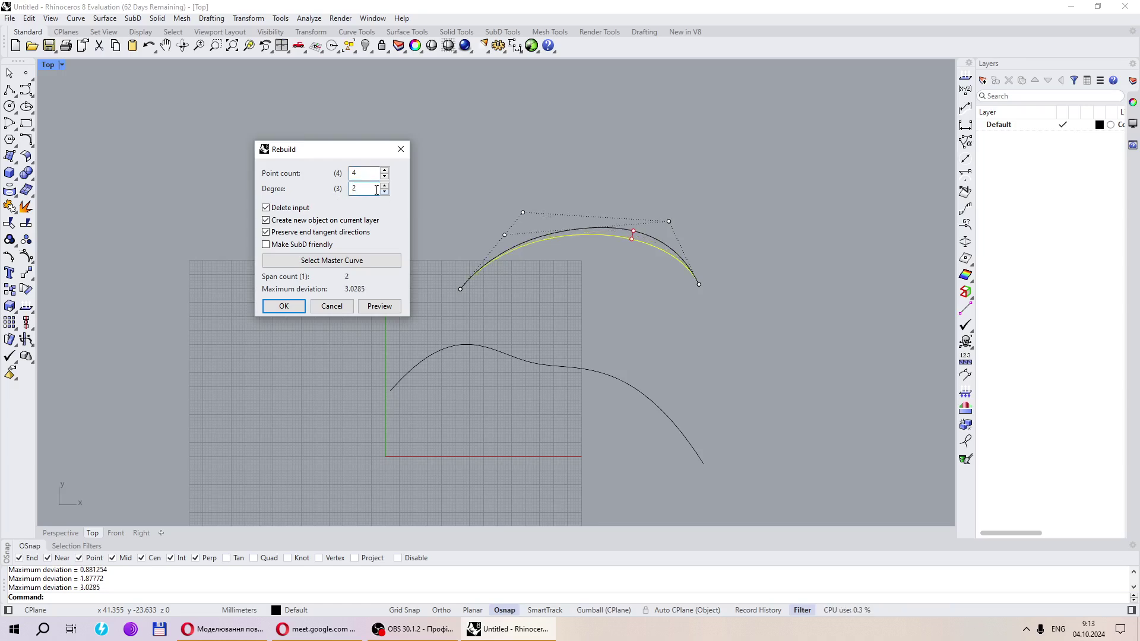
left_click(287, 304)
left_click_drag(669, 221, 654, 218)
key("Escape")
scroll(427, 275, "down", 2)
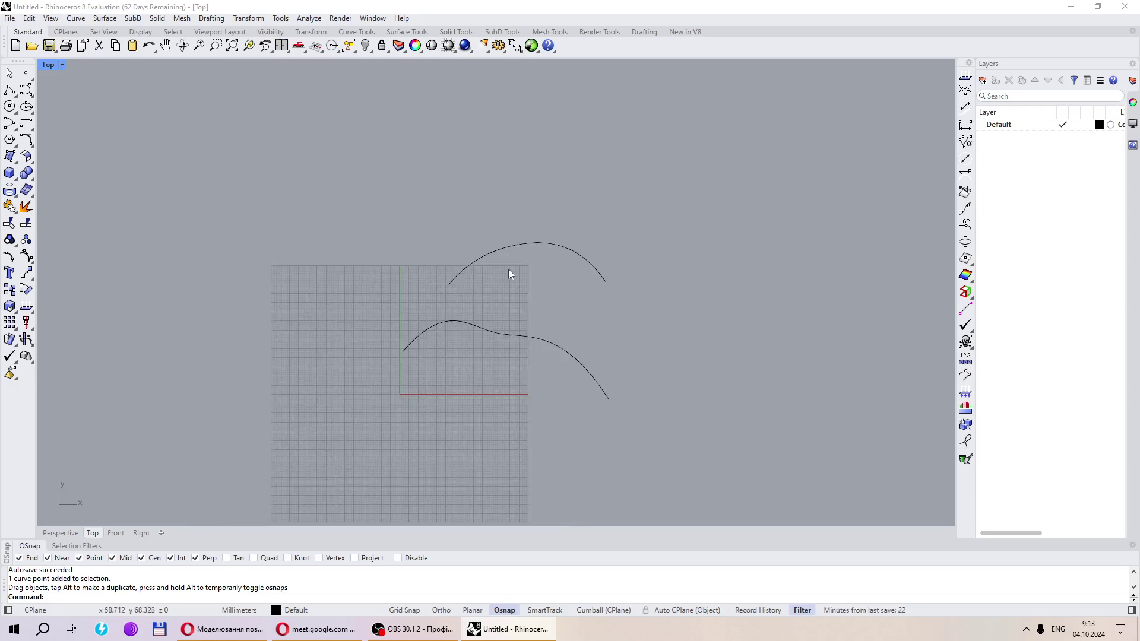
Rebuild the lower wavy curve with 322 points at degree 2, preserving end tangent directions
scroll(510, 270, "up", 2)
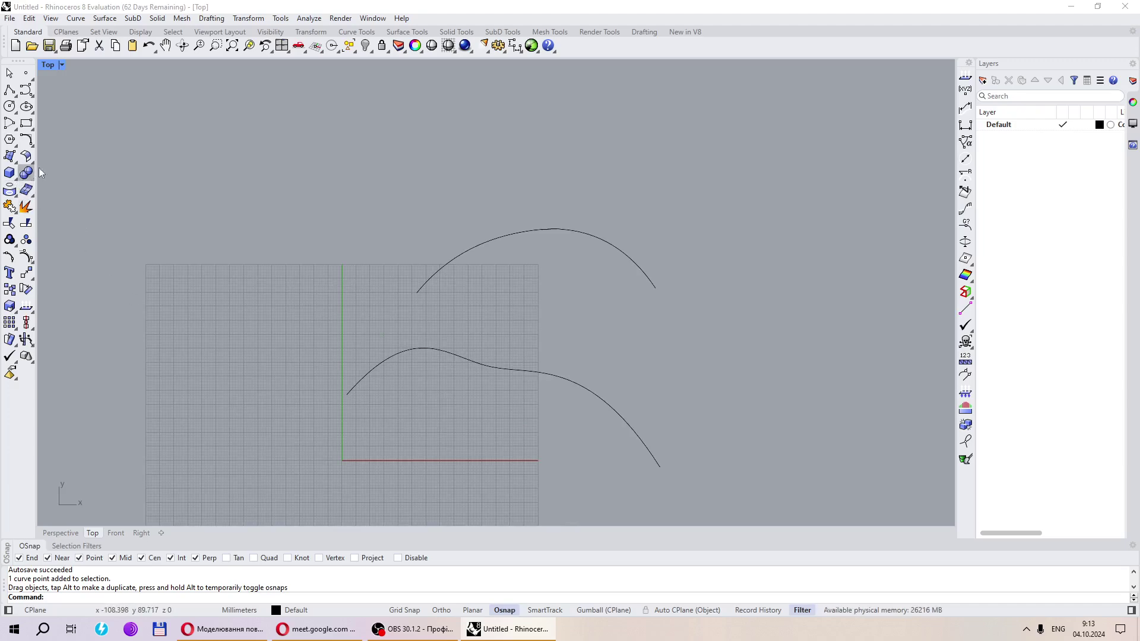
scroll(331, 264, "down", 4)
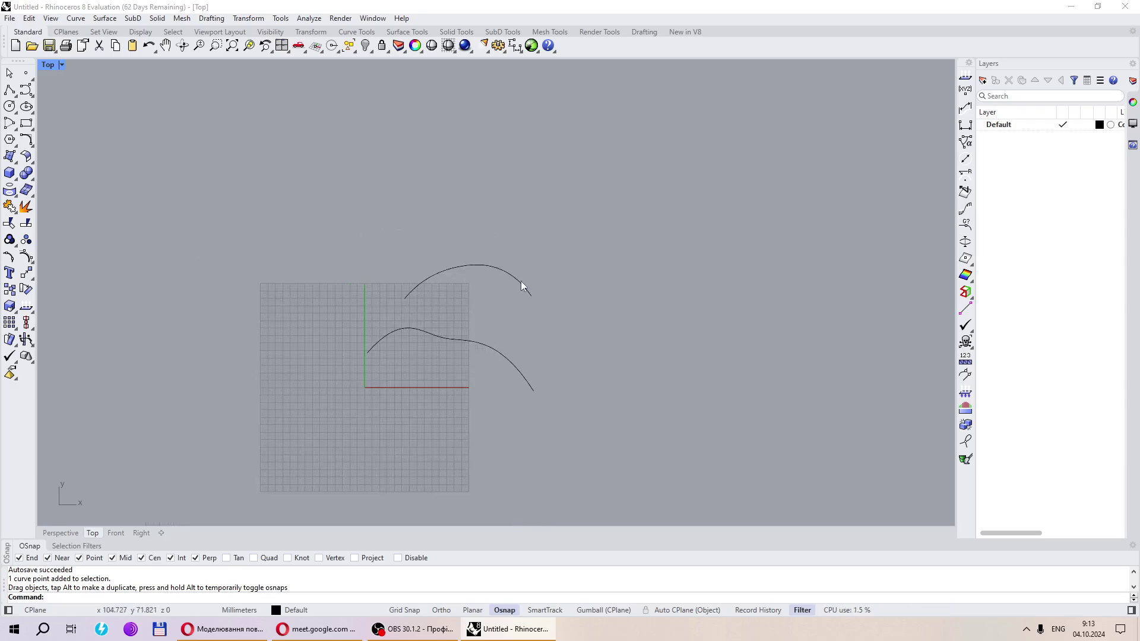
scroll(500, 271, "up", 2)
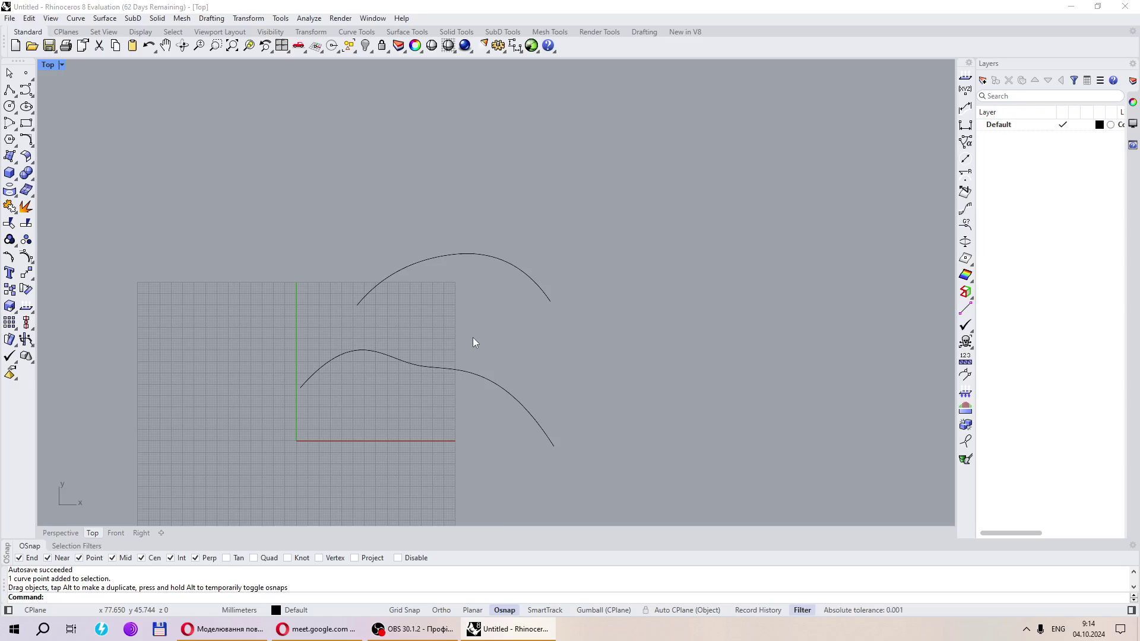
left_click(449, 371)
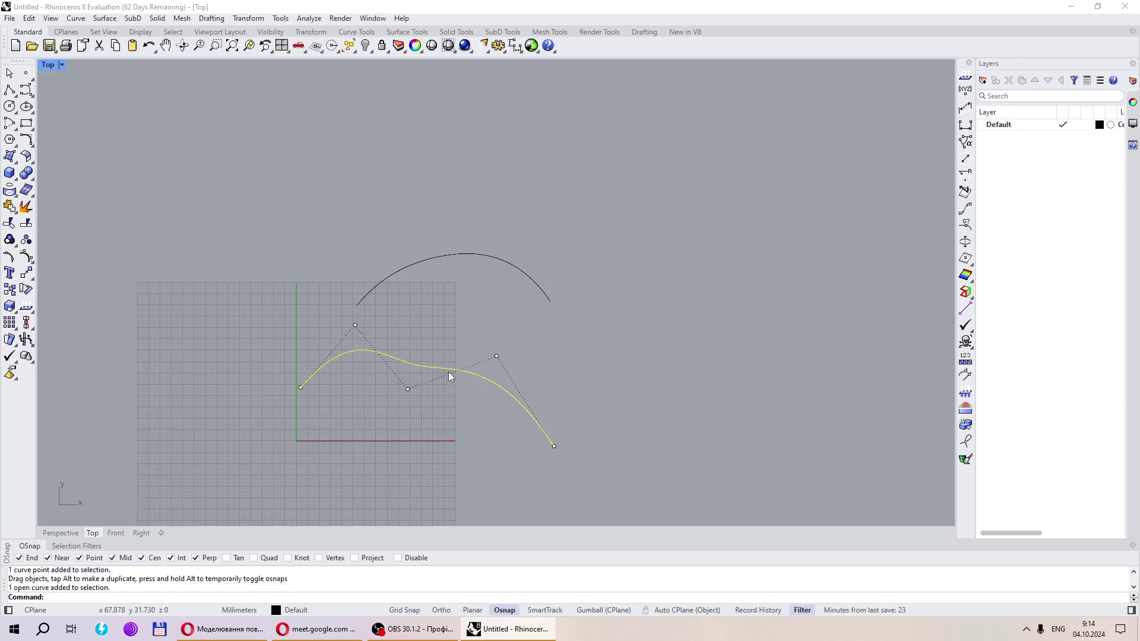
right_click(504, 588)
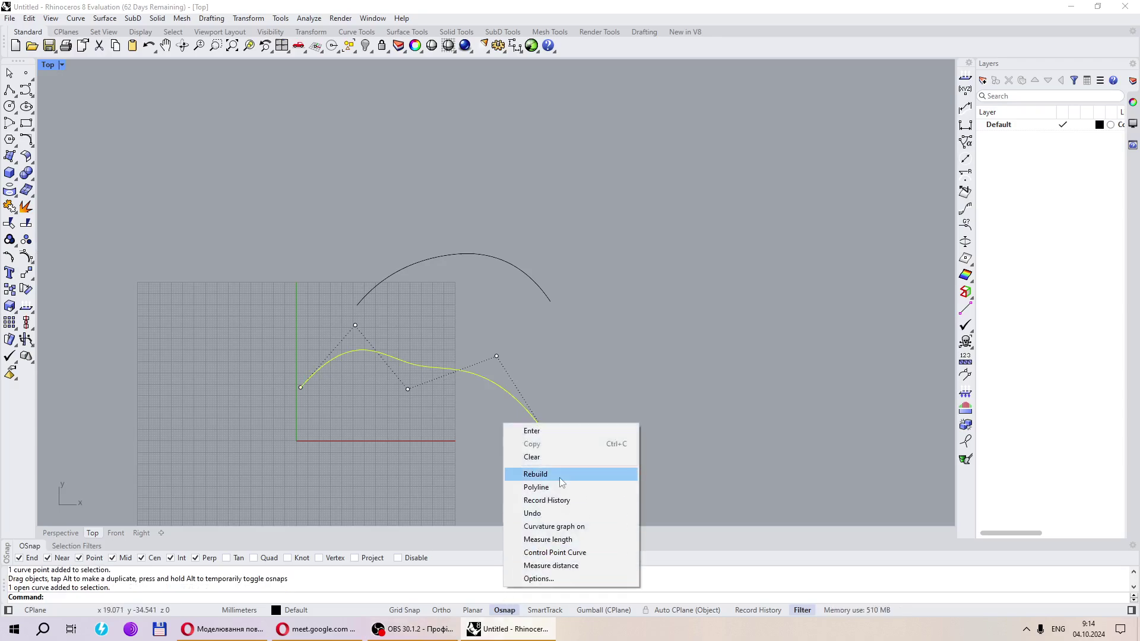
left_click(555, 475)
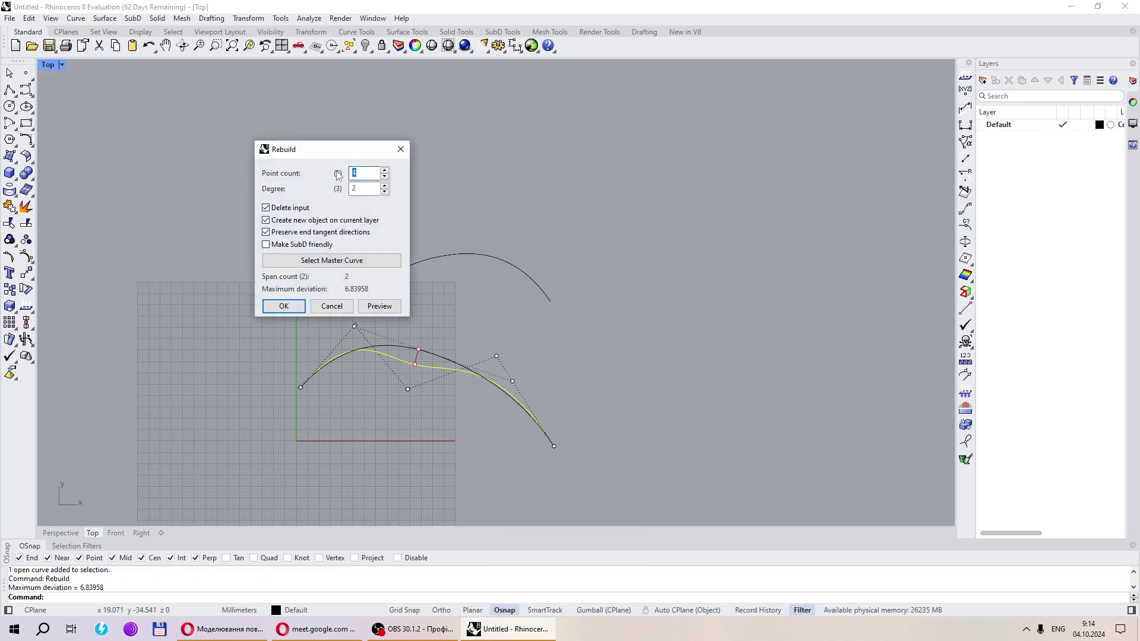
type("100")
left_click(300, 304)
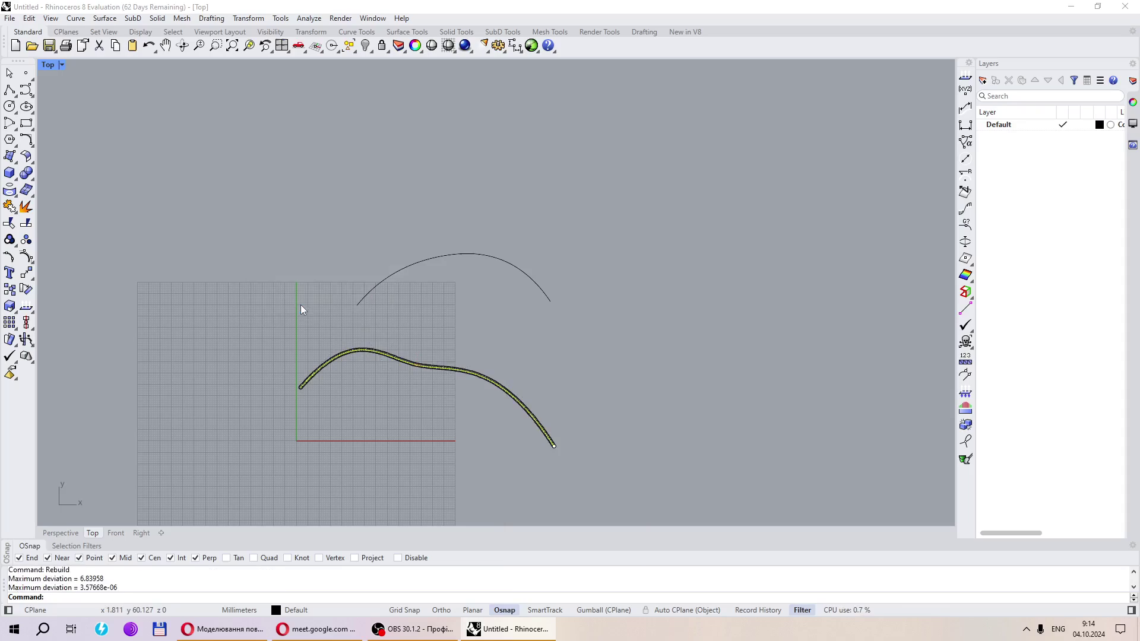
Pull two adjacent control points on the lower curve's descending part to opposite sides, one up-right and one down-left
scroll(354, 372, "up", 5)
scroll(380, 314, "down", 4)
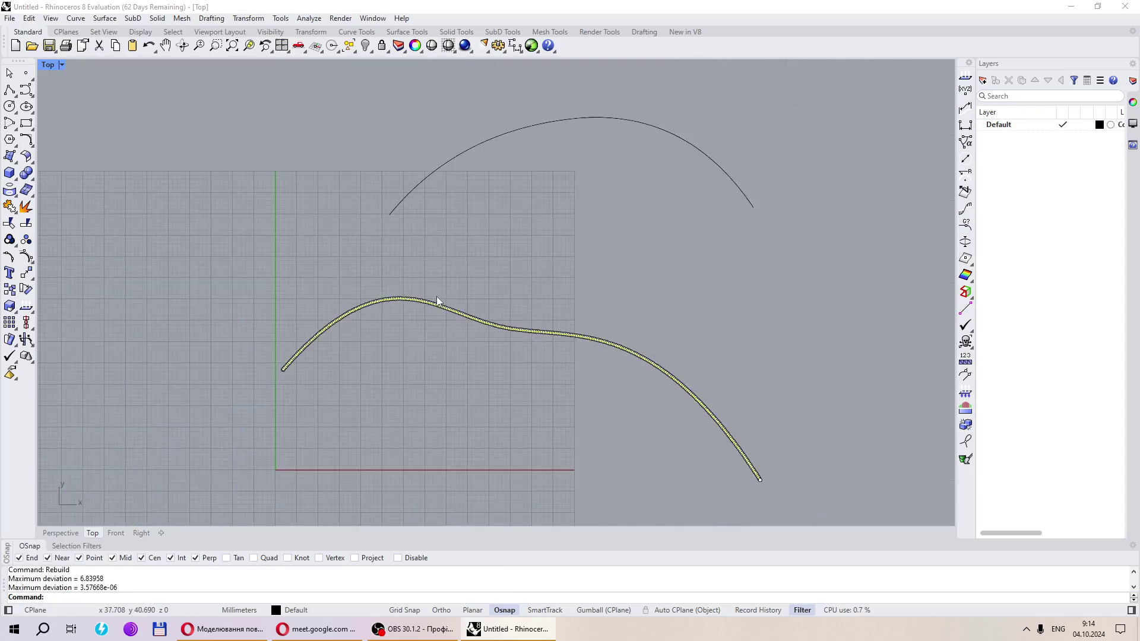
scroll(716, 361, "up", 8)
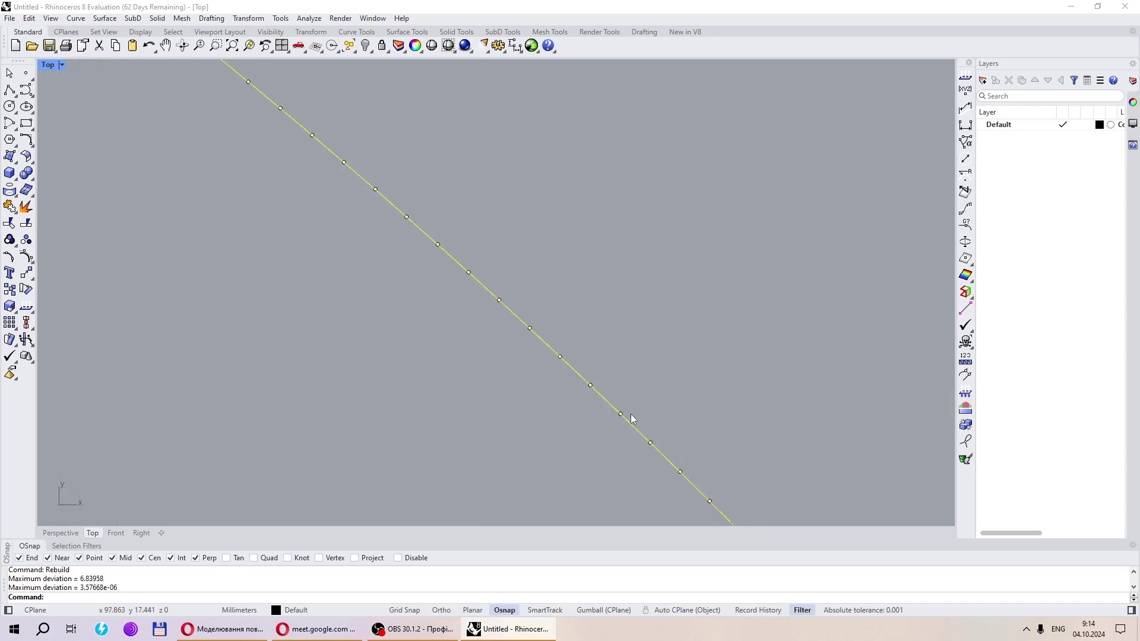
left_click_drag(620, 414, 703, 349)
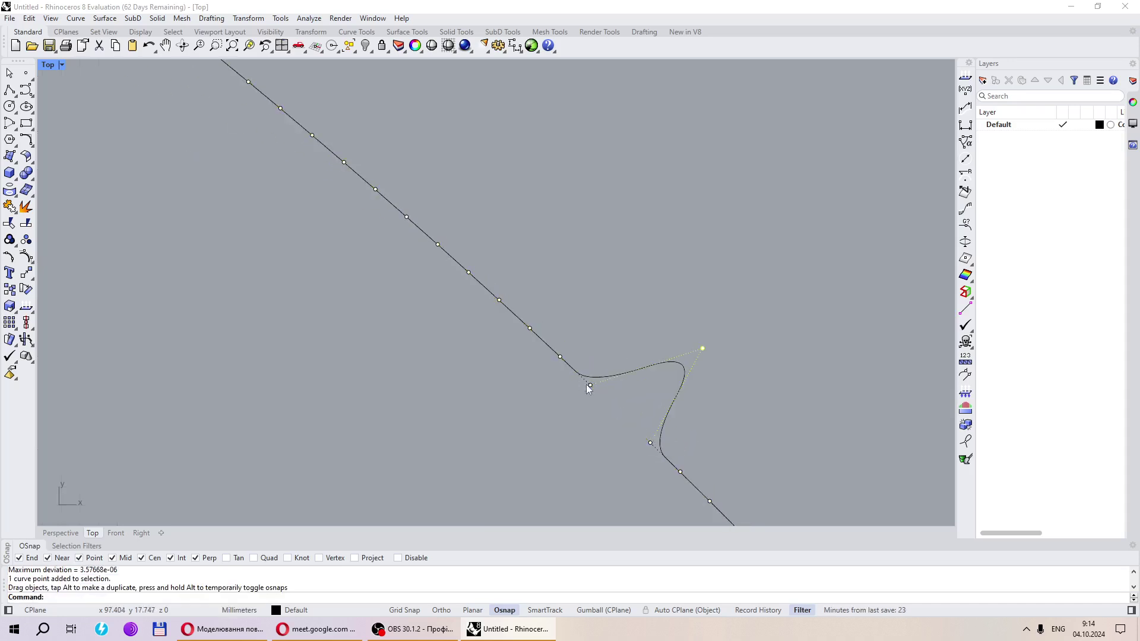
left_click_drag(589, 389, 496, 314)
scroll(585, 334, "down", 6)
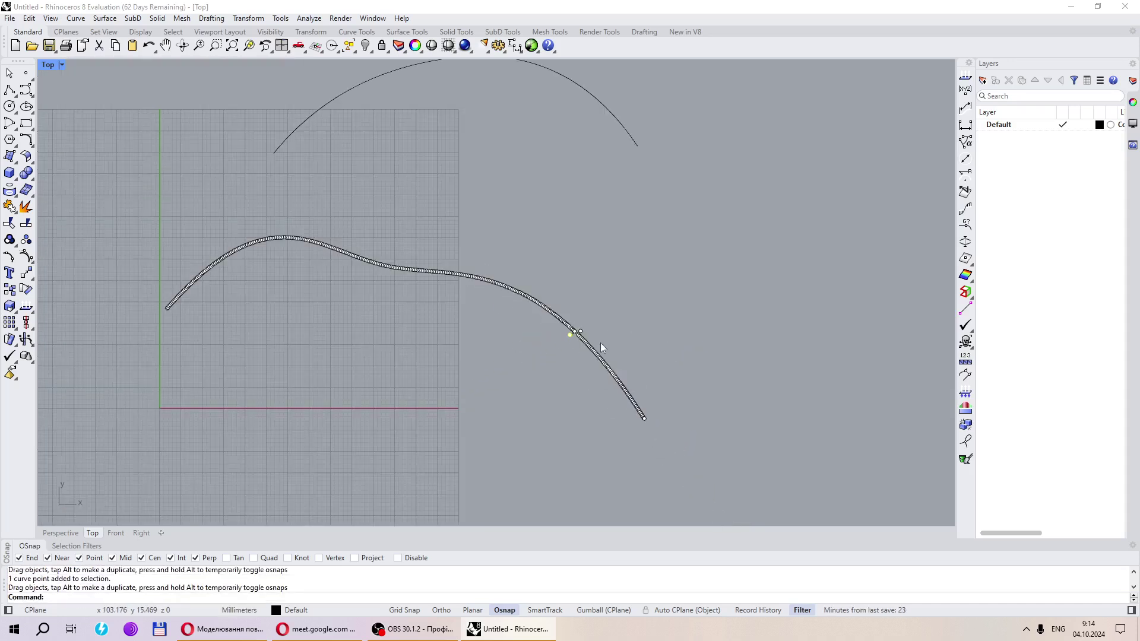
scroll(601, 344, "up", 6)
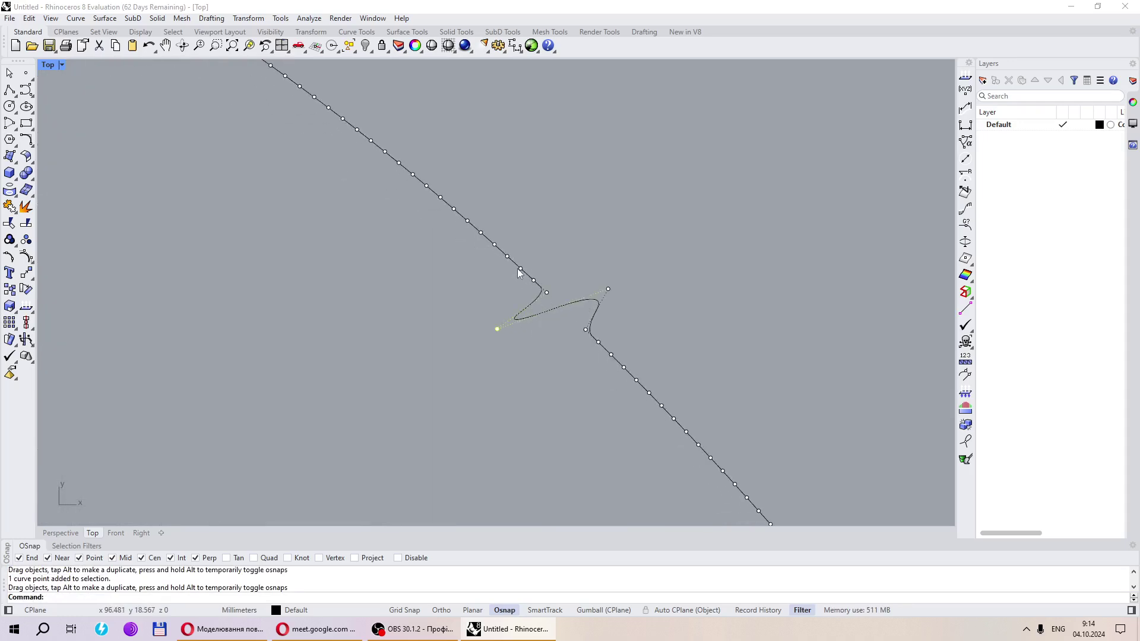
Pull three more neighbouring control points down-left to enlarge the local kink, then deselect and hide the curve's points
left_click_drag(520, 269, 445, 293)
scroll(538, 295, "up", 2)
left_click(528, 275)
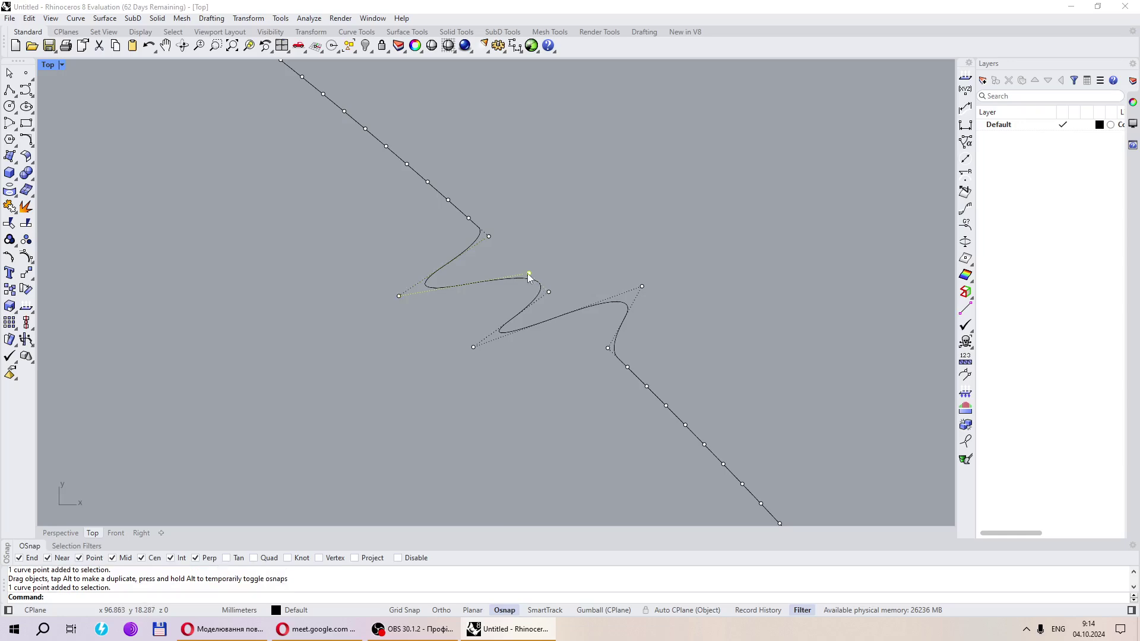
left_click_drag(529, 277, 469, 307)
left_click_drag(549, 293, 397, 337)
scroll(468, 306, "down", 6)
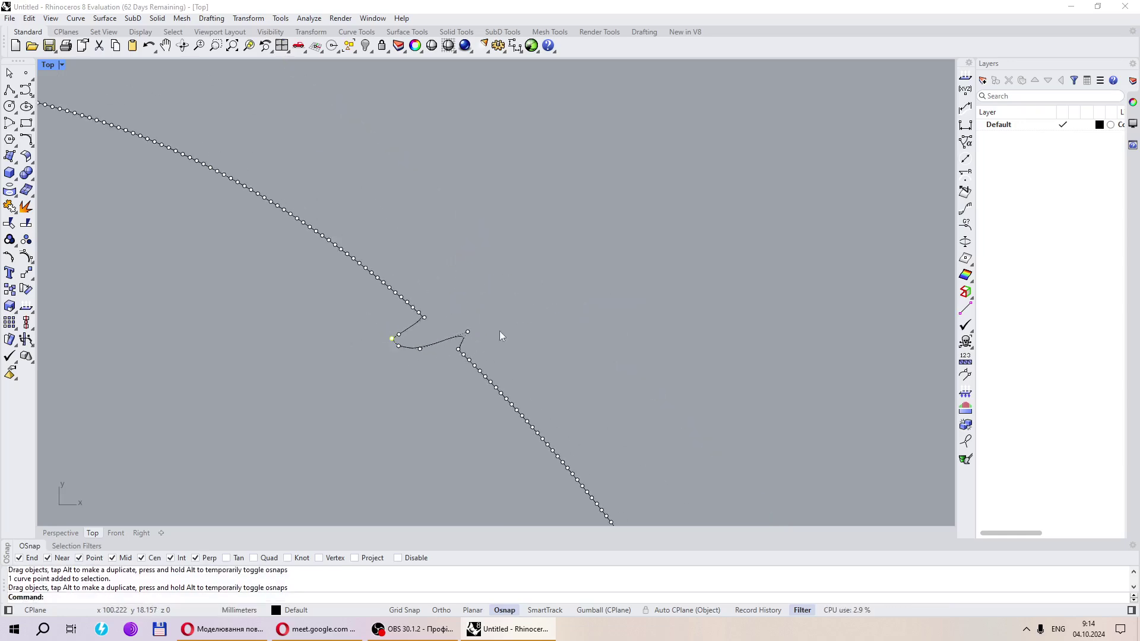
key("ctrl+z")
key("ctrl+z")
key("ctrl+z")
key("Escape")
scroll(480, 319, "up", 4)
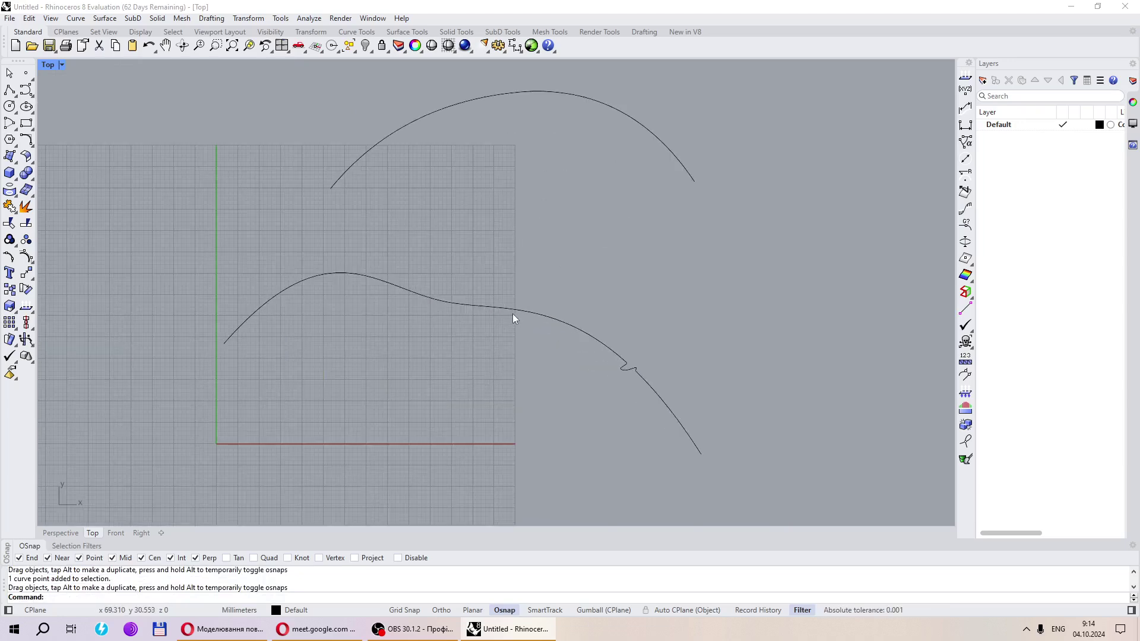
Show the control points of the lower curve and of the upper arch to compare their density
left_click(408, 279)
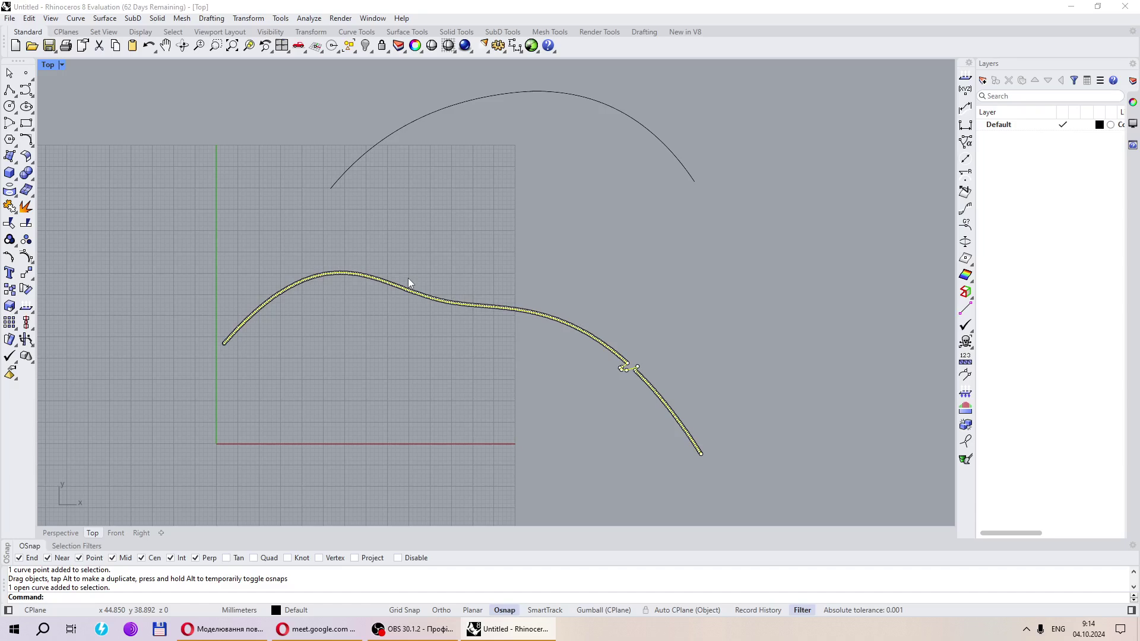
scroll(389, 297, "up", 5)
scroll(368, 323, "down", 6)
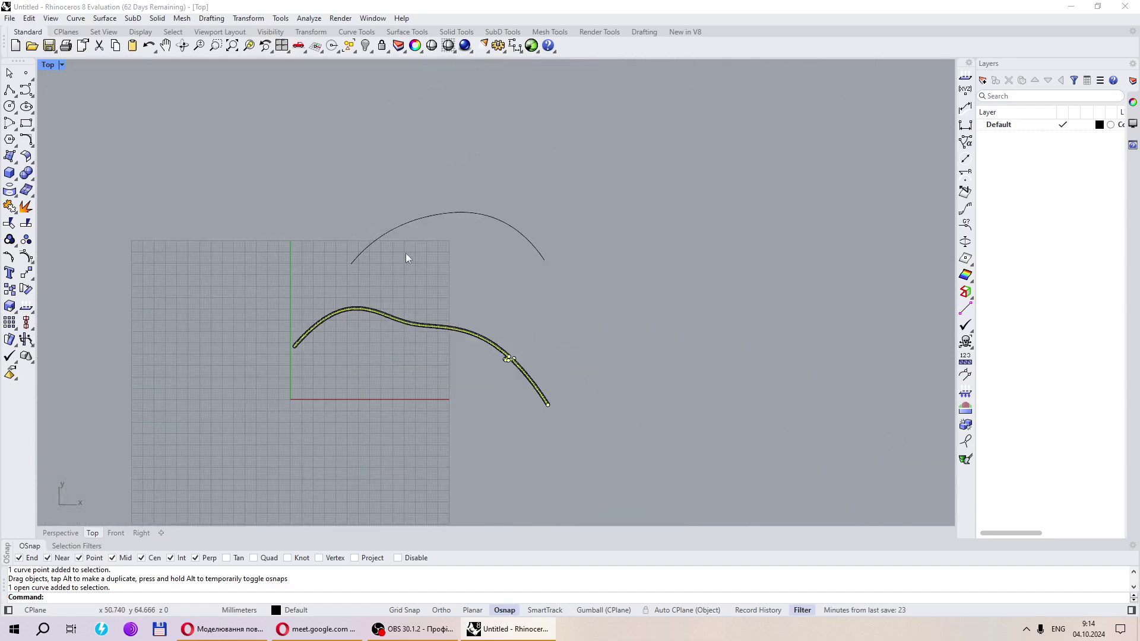
left_click(384, 239)
scroll(351, 305, "up", 2)
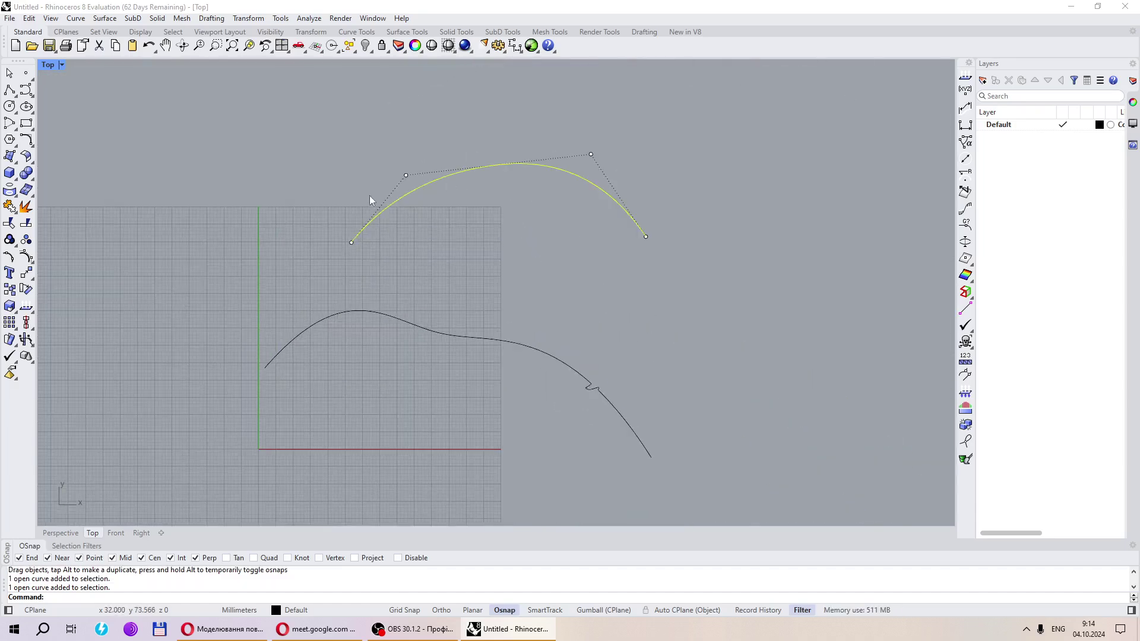
key("Escape")
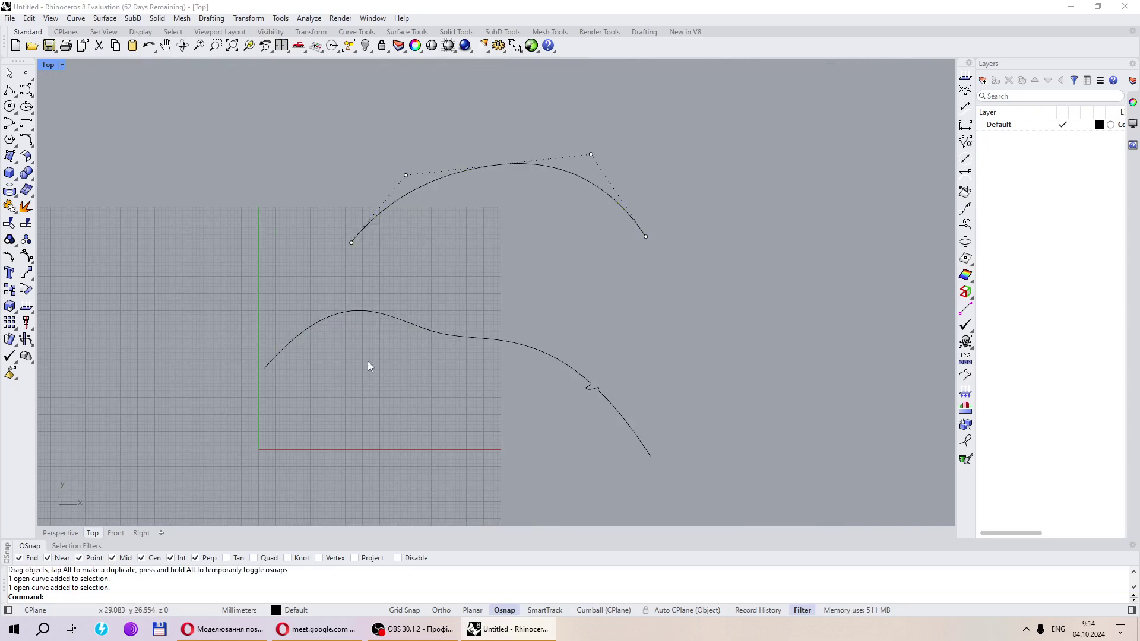
Start Rebuild on the kinked lower curve with a point count of 11 and inspect the preview around the kink
left_click(373, 308)
type("rebuild")
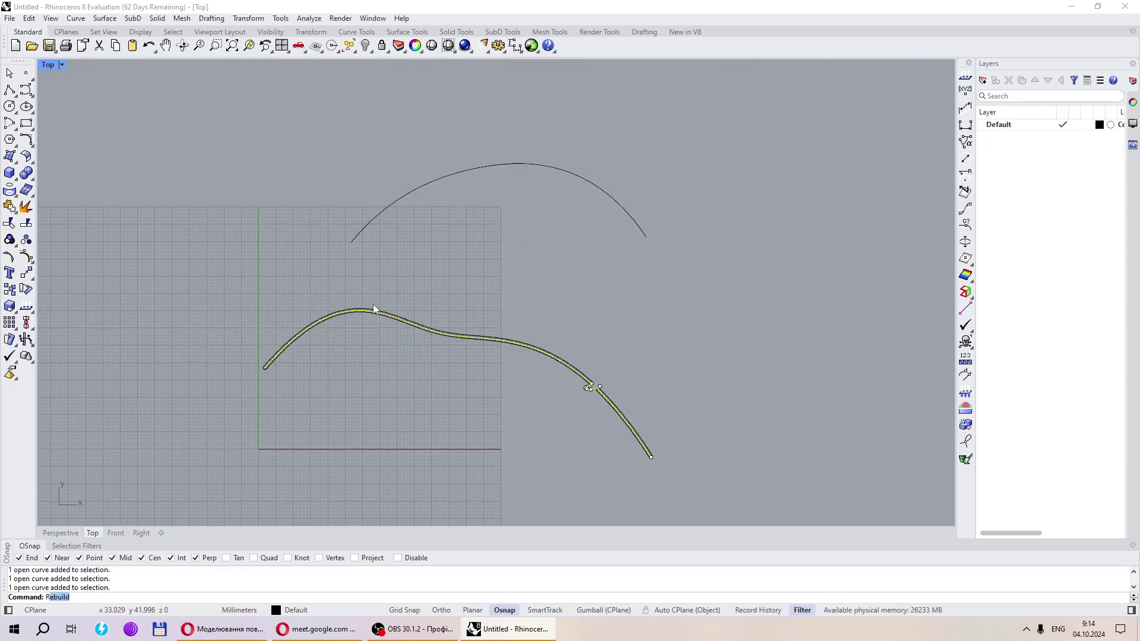
key("Return")
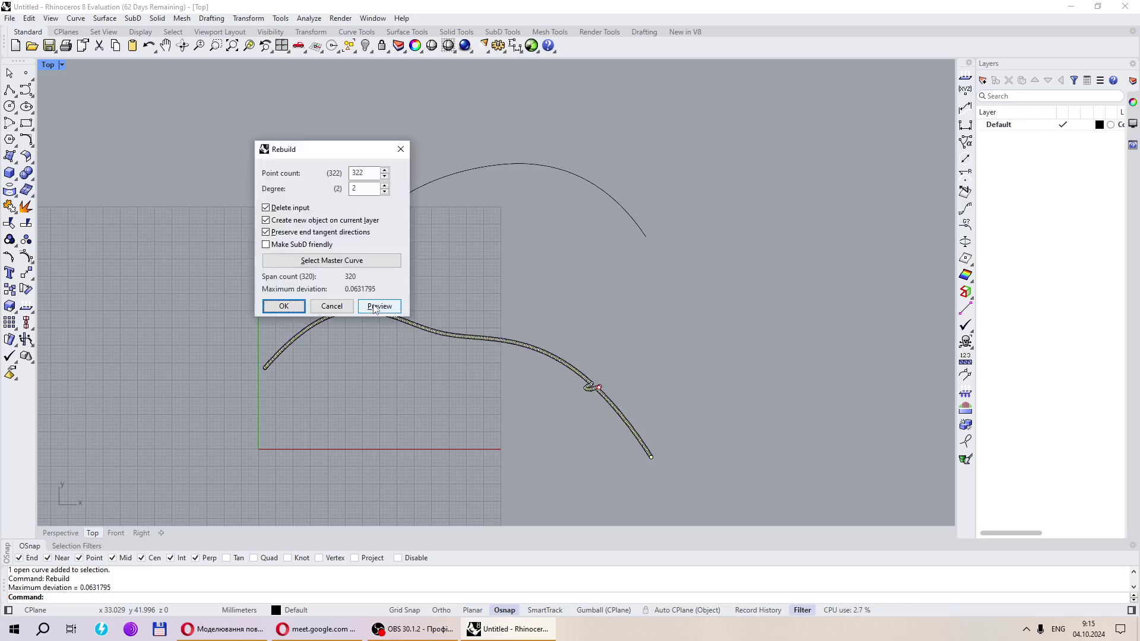
double_click(363, 173)
type("11")
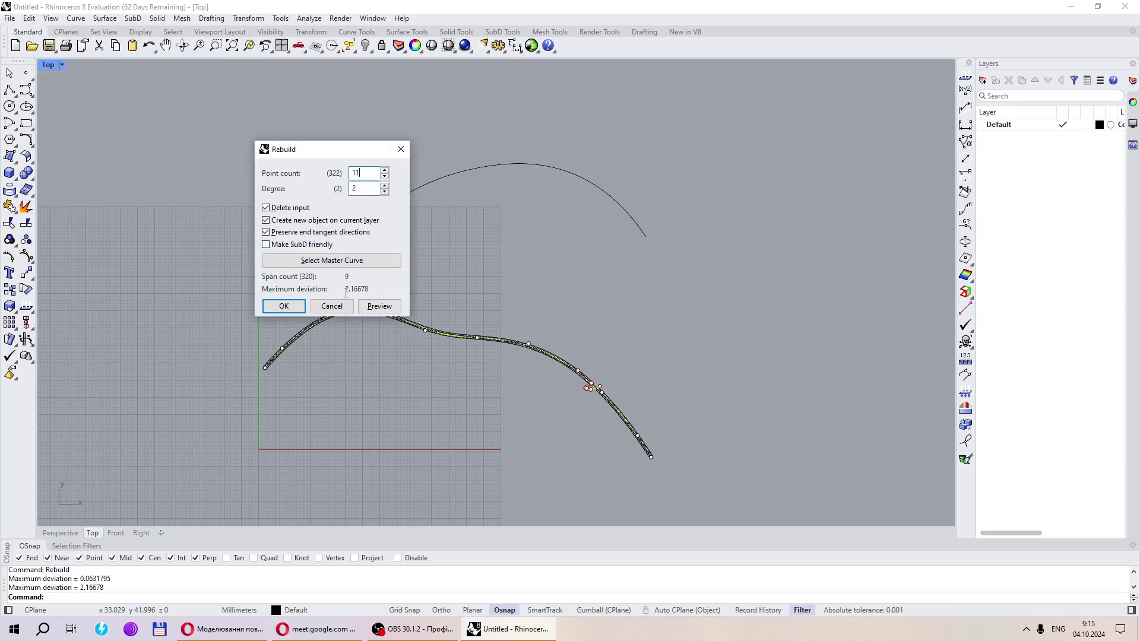
scroll(589, 380, "up", 5)
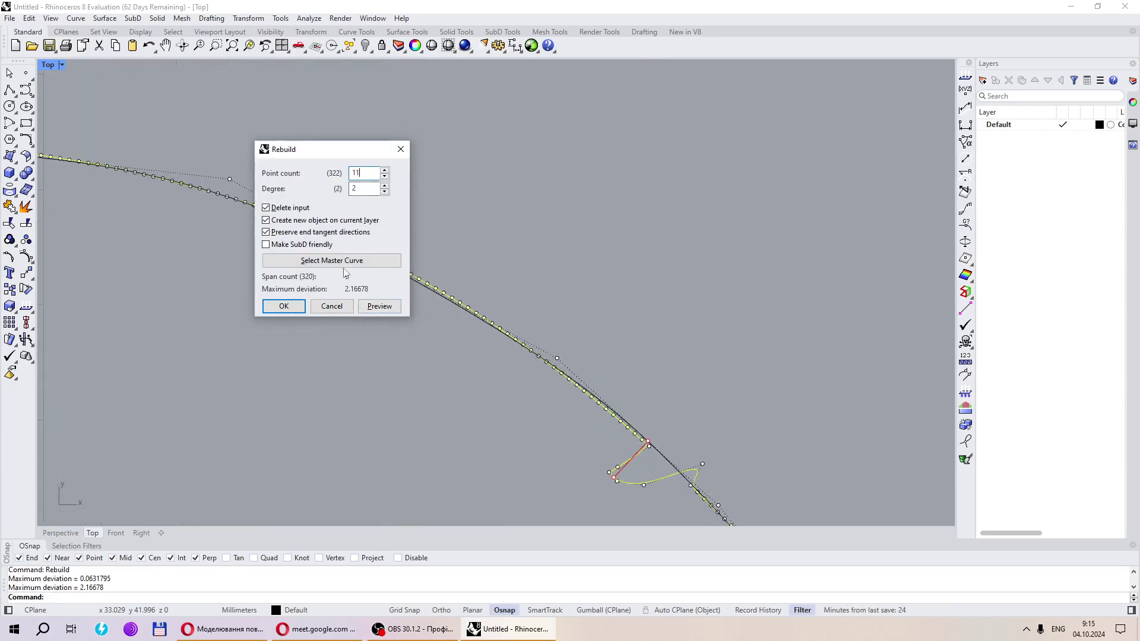
Preview the lower curve's rebuild with 51 points, then set the point count back to 11
left_click_drag(352, 173, 332, 179)
type("5")
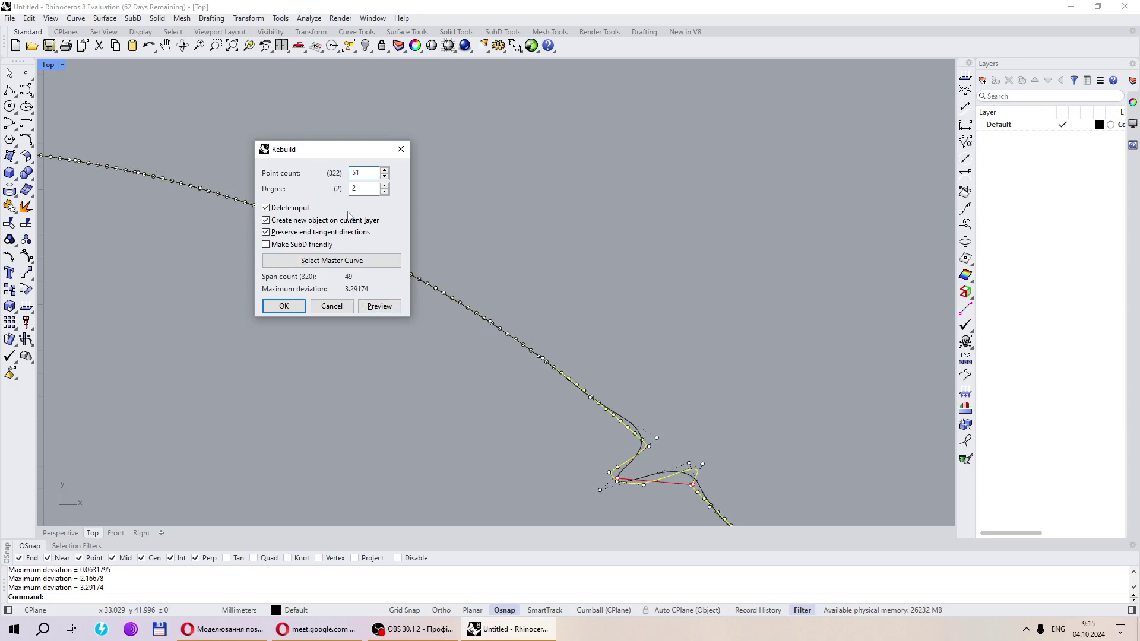
left_click_drag(355, 173, 343, 180)
type("1")
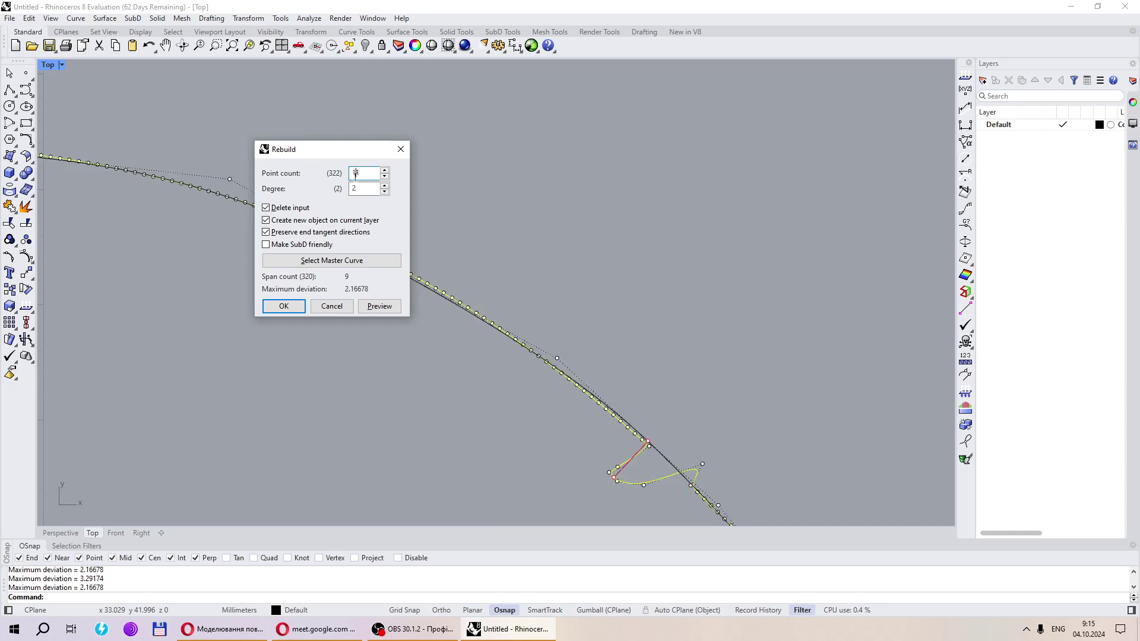
Rebuild the kinked lower curve with 11 points at degree 3, then undo the rebuild
left_click_drag(356, 188, 338, 192)
type("3")
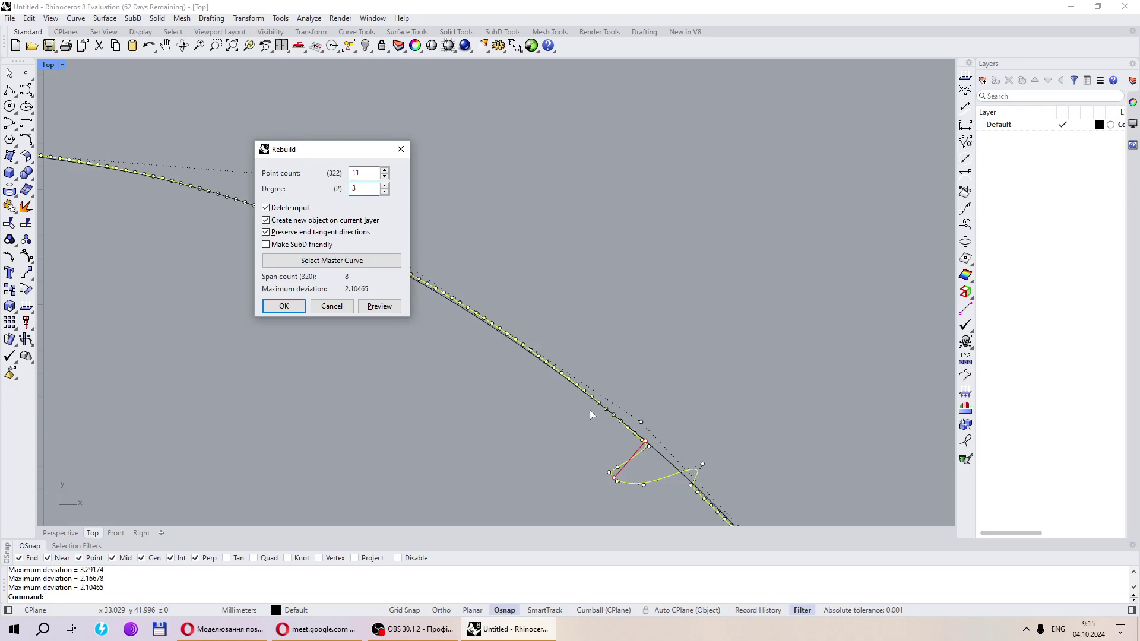
scroll(590, 411, "down", 4)
scroll(653, 410, "up", 3)
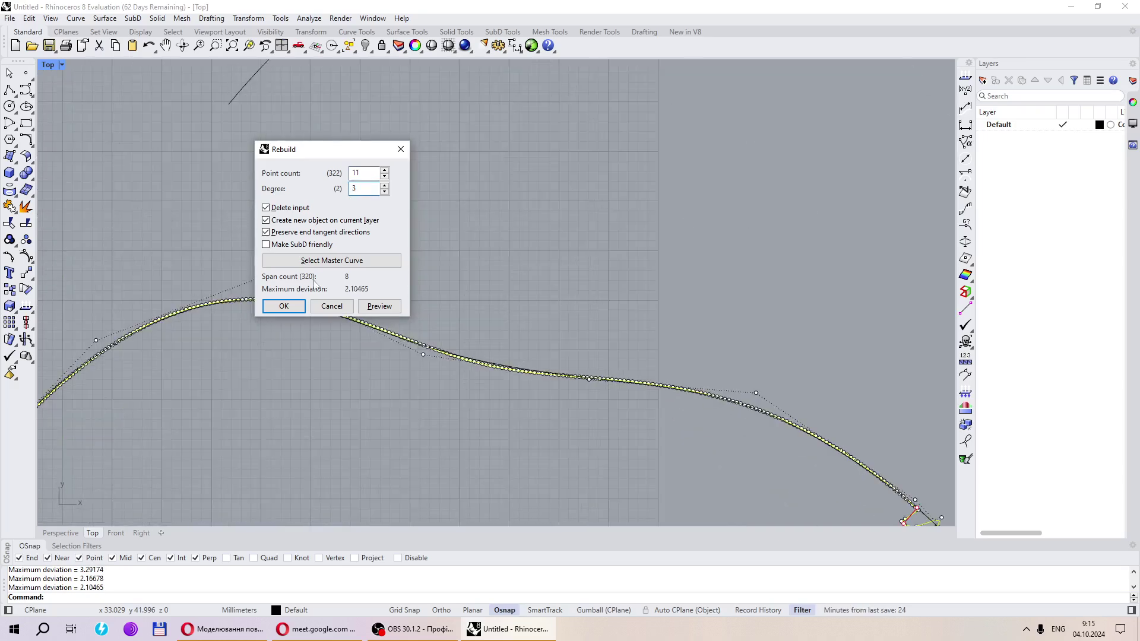
left_click(282, 306)
scroll(399, 287, "down", 4)
scroll(613, 368, "up", 3)
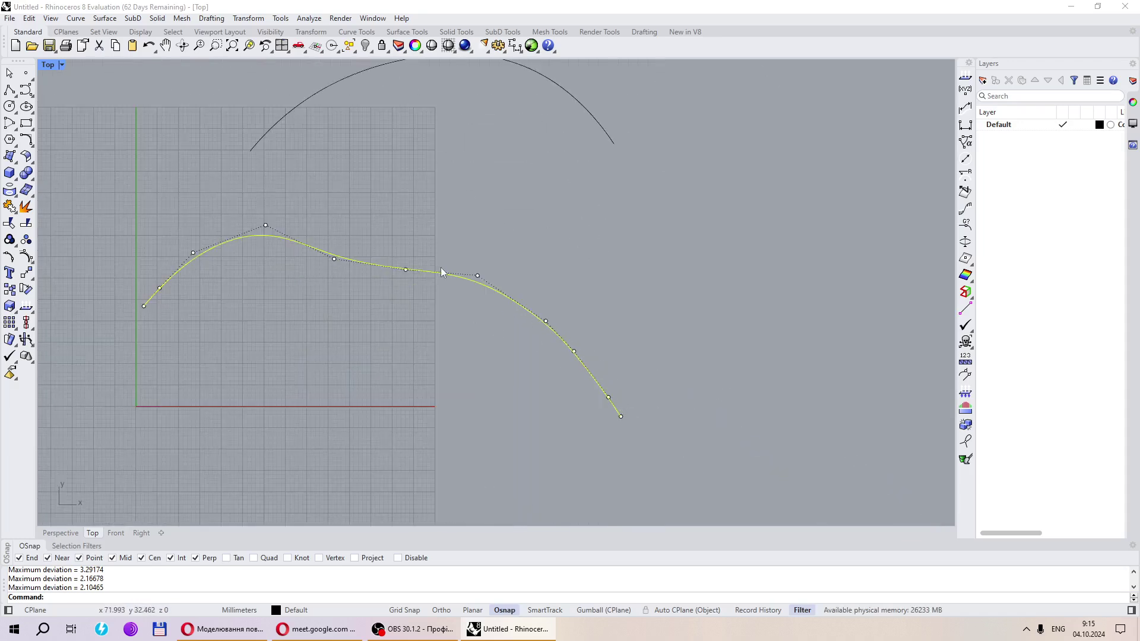
left_click(148, 45)
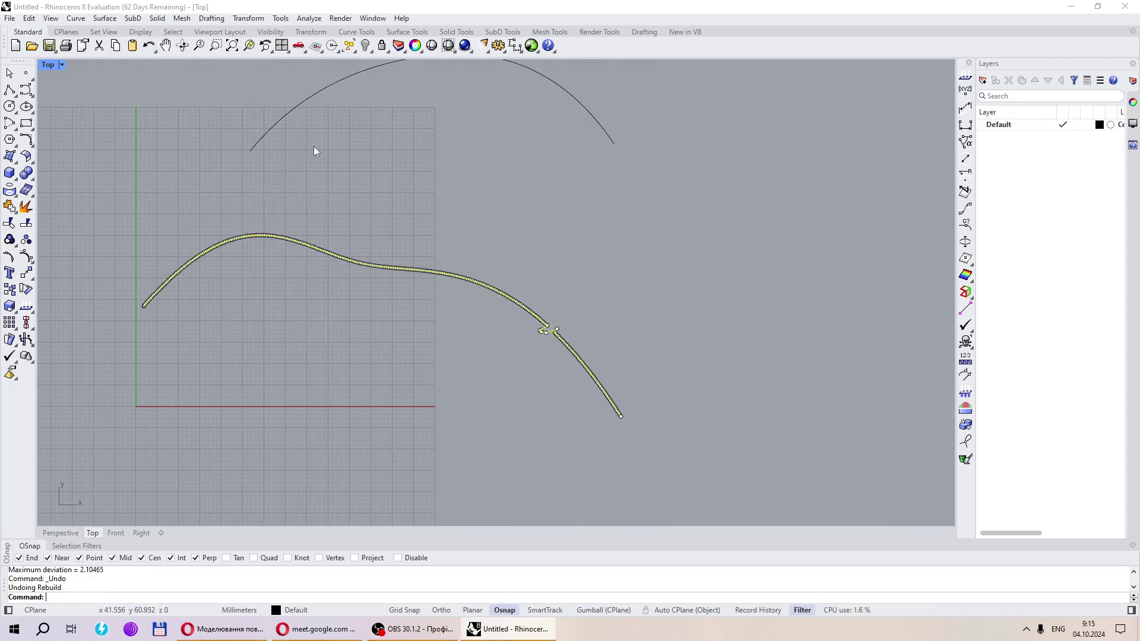
Inspect the kink in the lower curve's dense control points, then redo the curve's rebuild
scroll(582, 350, "up", 2)
scroll(553, 345, "up", 3)
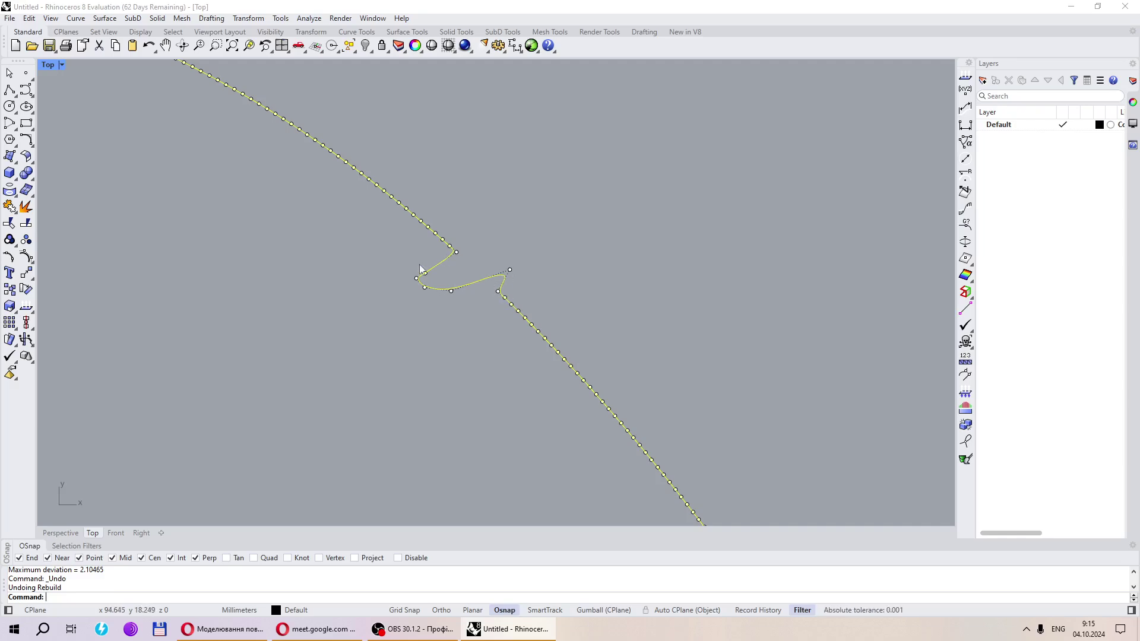
scroll(480, 344, "down", 5)
scroll(305, 314, "up", 5)
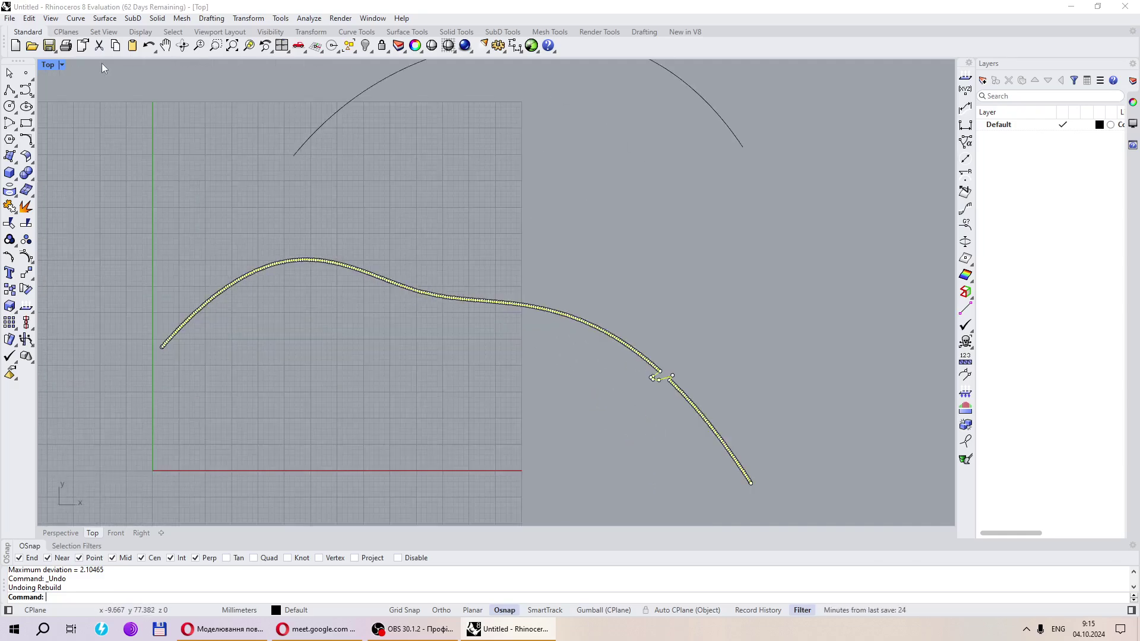
scroll(657, 377, "up", 8)
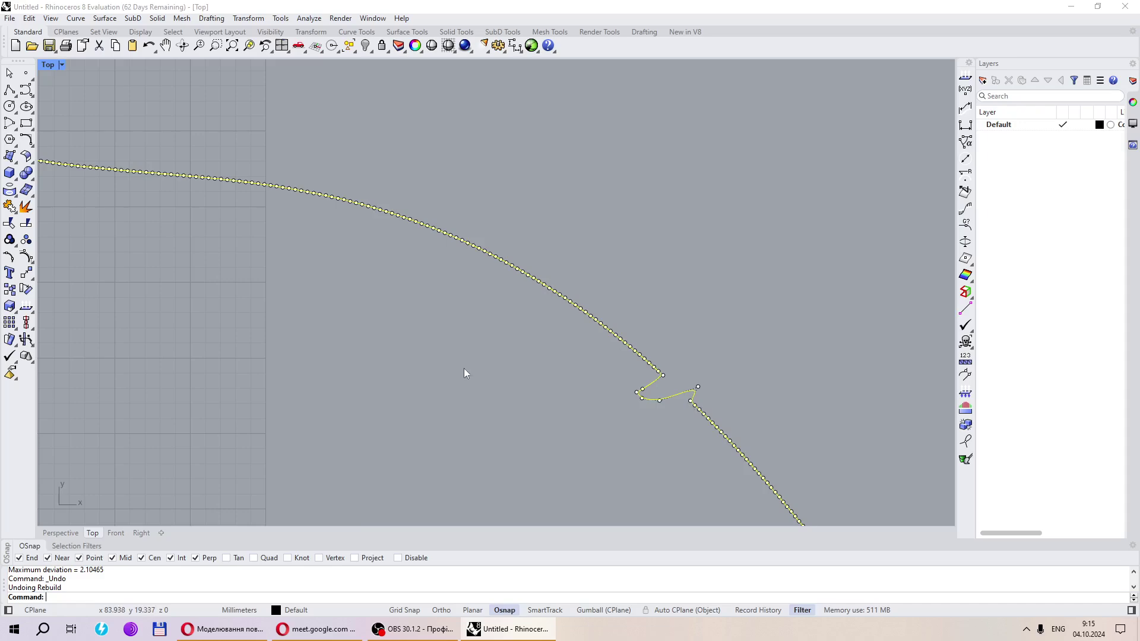
scroll(464, 369, "down", 5)
right_click(150, 45)
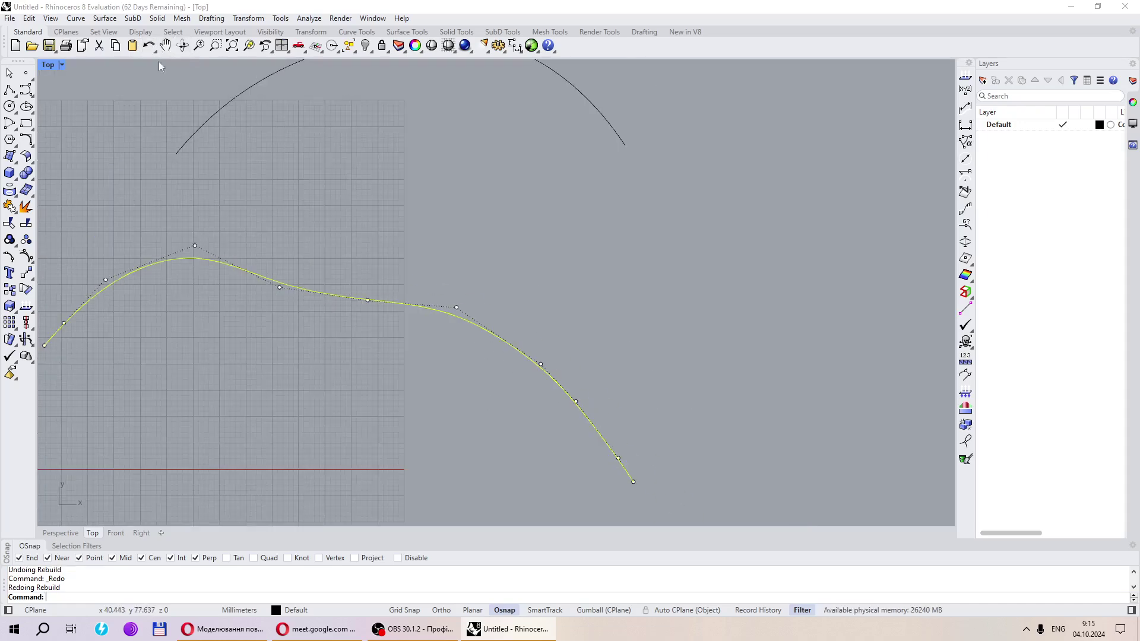
Reshape the second half of the rebuilt lower curve by moving its control points, then hide the points to view the smooth result
scroll(492, 316, "down", 2)
scroll(557, 389, "up", 2)
left_click_drag(558, 389, 616, 386)
left_click_drag(533, 361, 521, 289)
left_click_drag(448, 304, 422, 333)
scroll(556, 351, "down", 5)
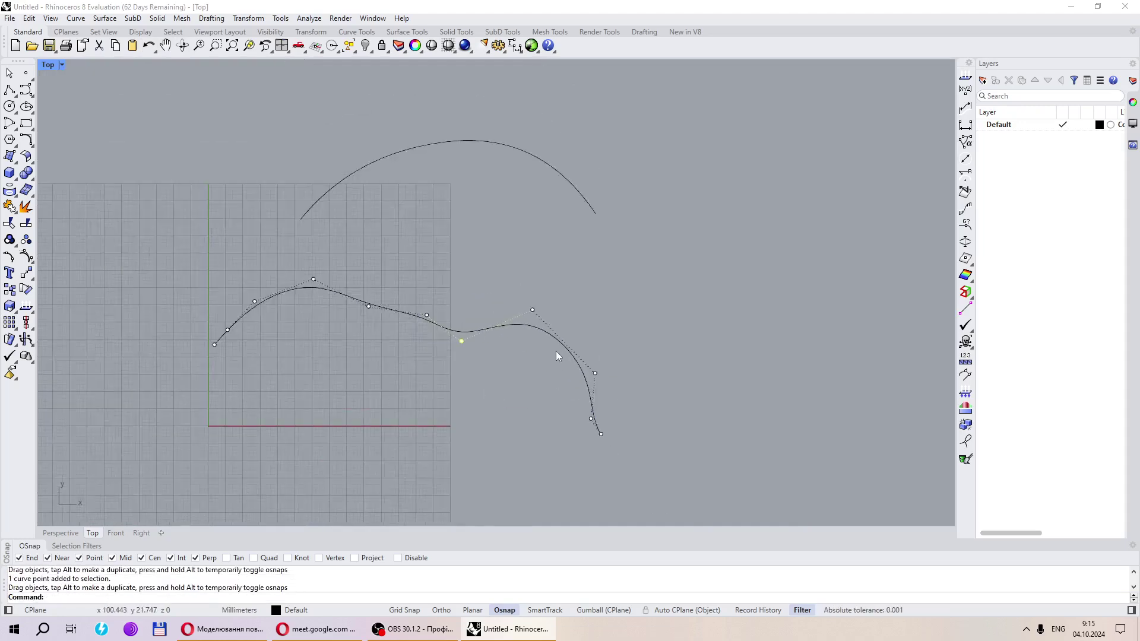
scroll(530, 342, "up", 4)
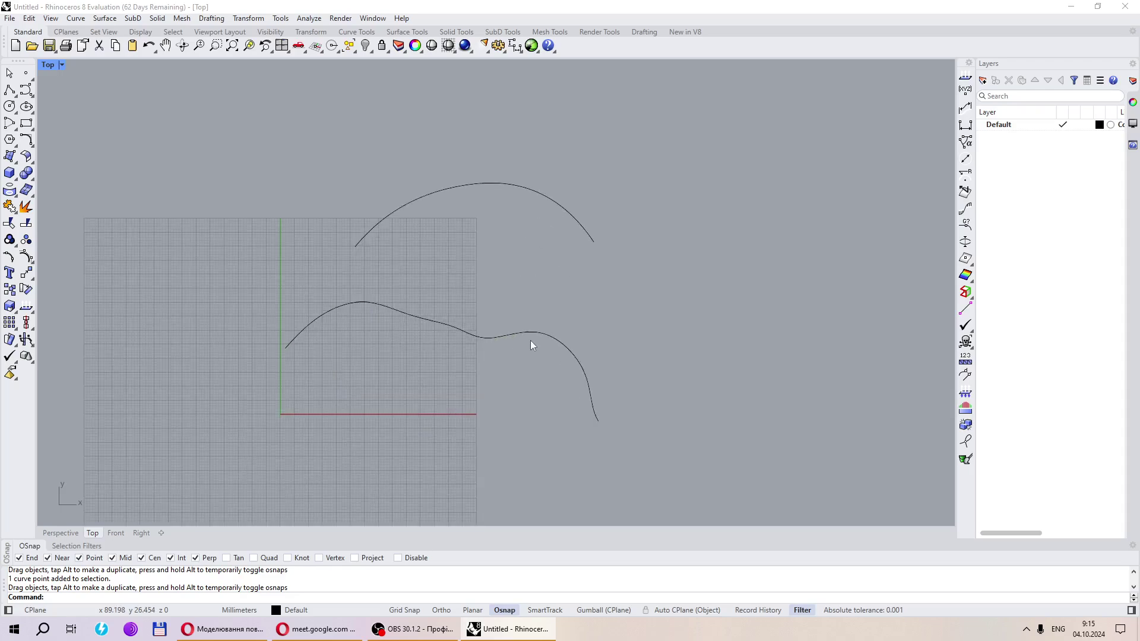
scroll(526, 339, "up", 4)
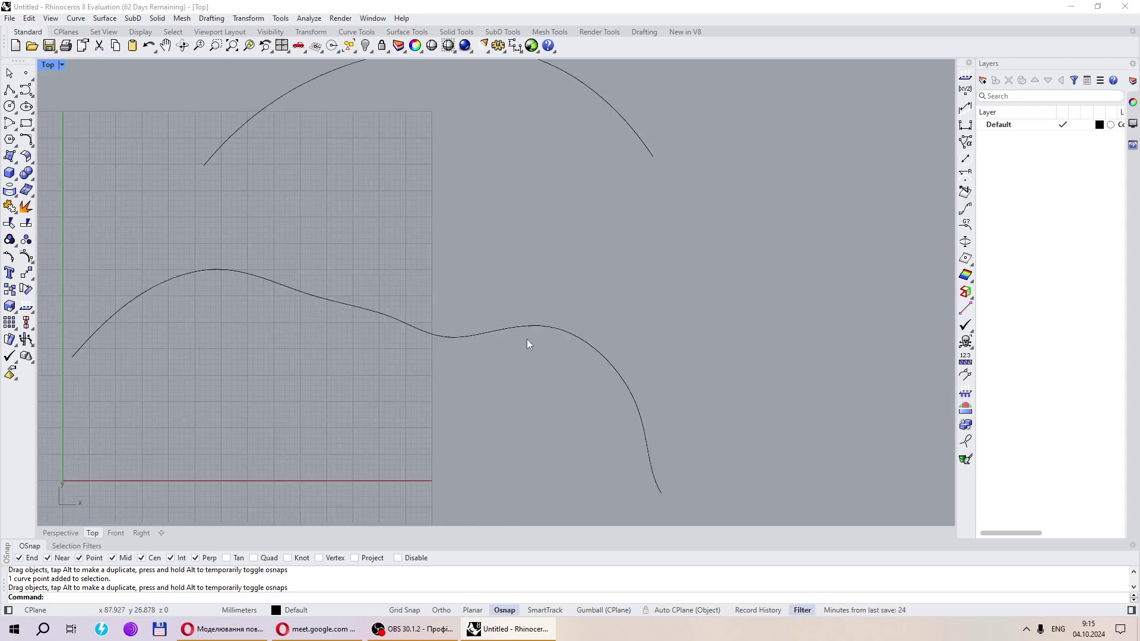
scroll(471, 343, "down", 4)
scroll(455, 337, "up", 1)
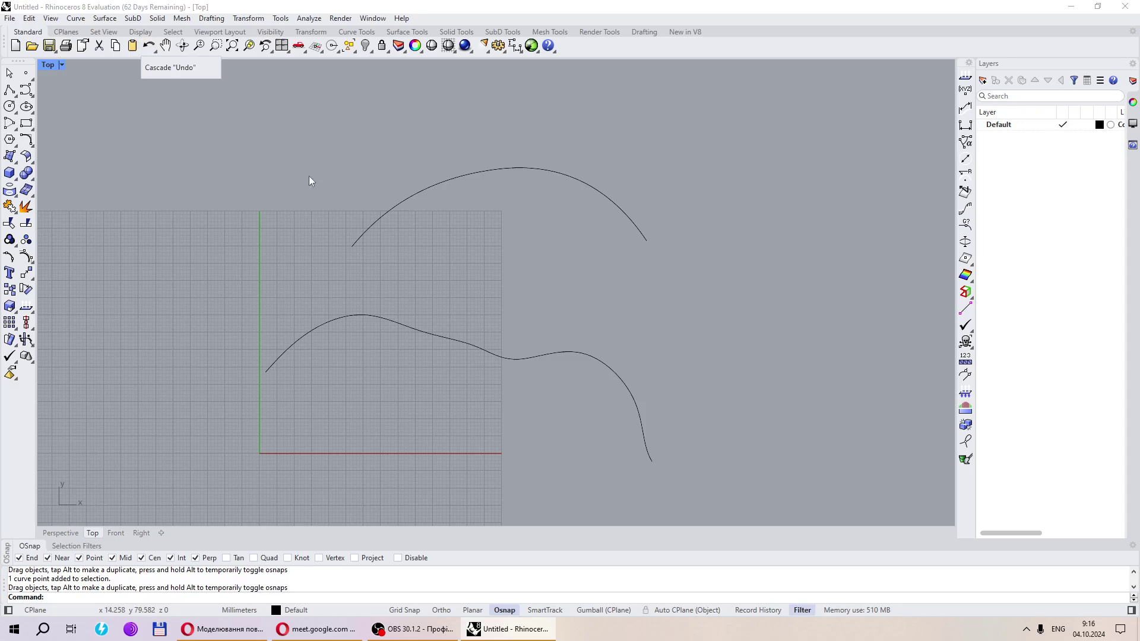
Undo the control-point moves and the rebuild of the lower curve, then inspect its original kink
left_click(148, 46)
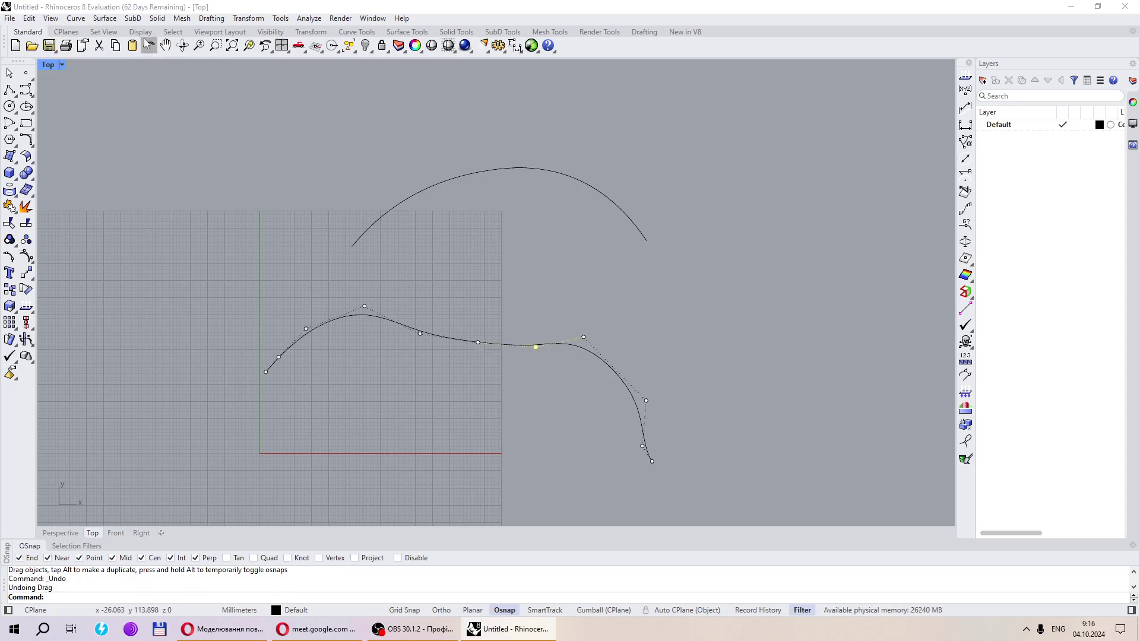
left_click(147, 46)
left_click(148, 47)
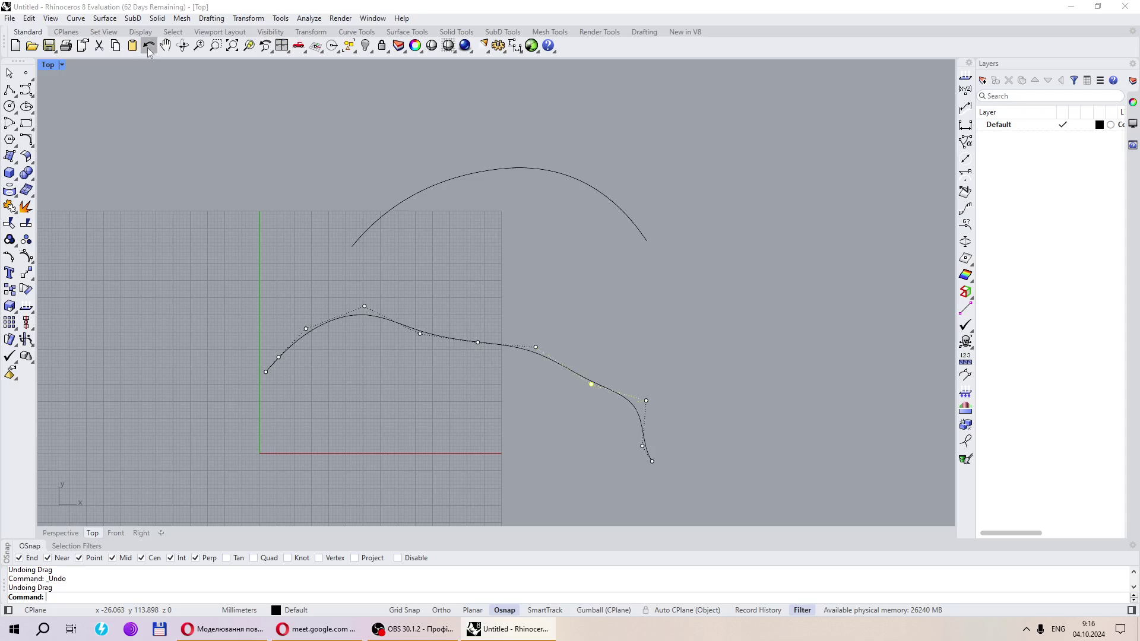
left_click(148, 47)
left_click(148, 47)
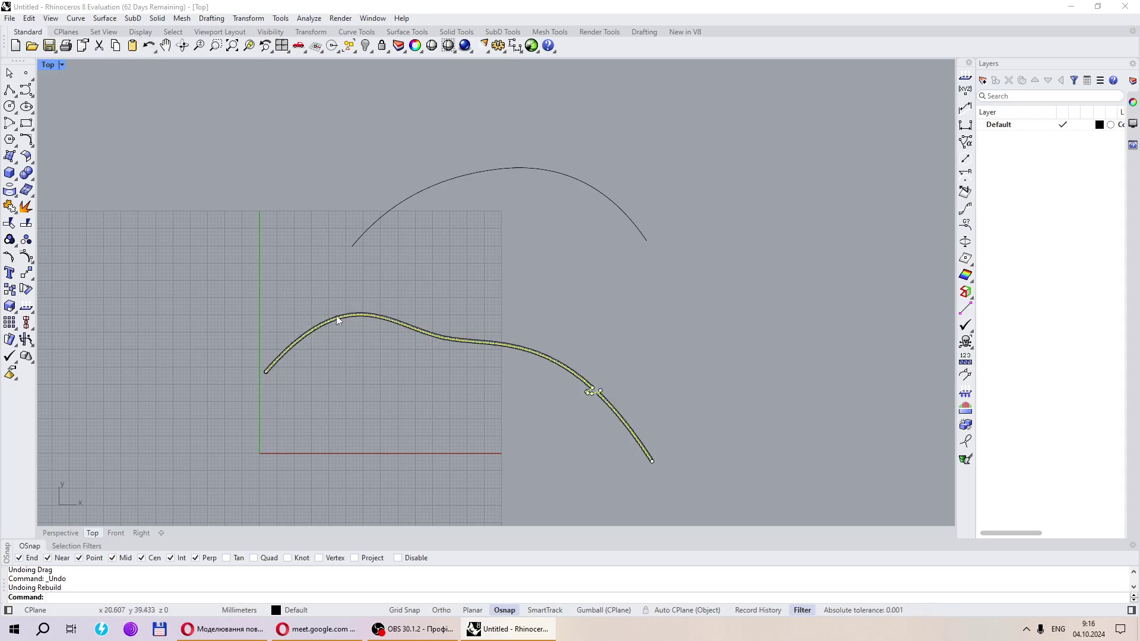
scroll(662, 466, "up", 5)
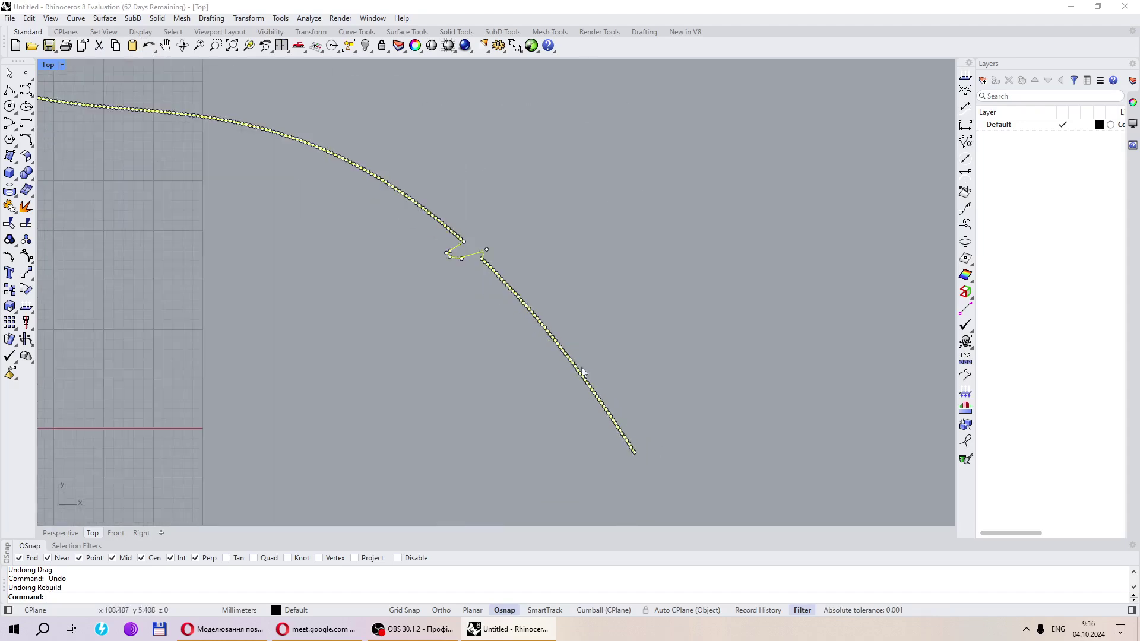
scroll(582, 409, "down", 5)
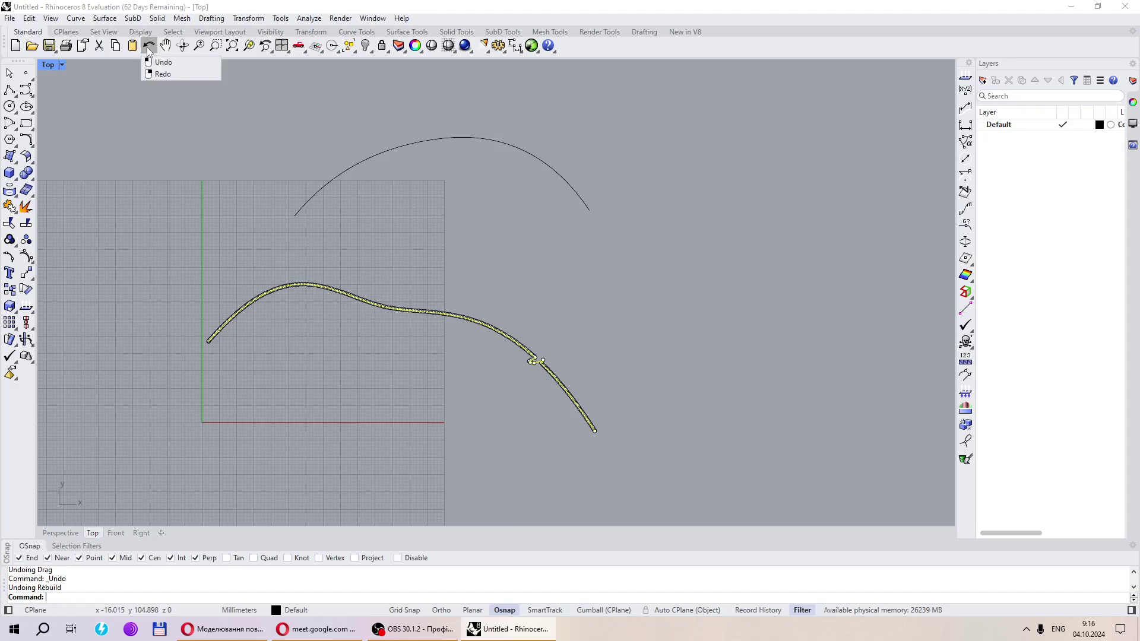
Redo the lower curve's rebuild and its control-point moves one after another
right_click(147, 48)
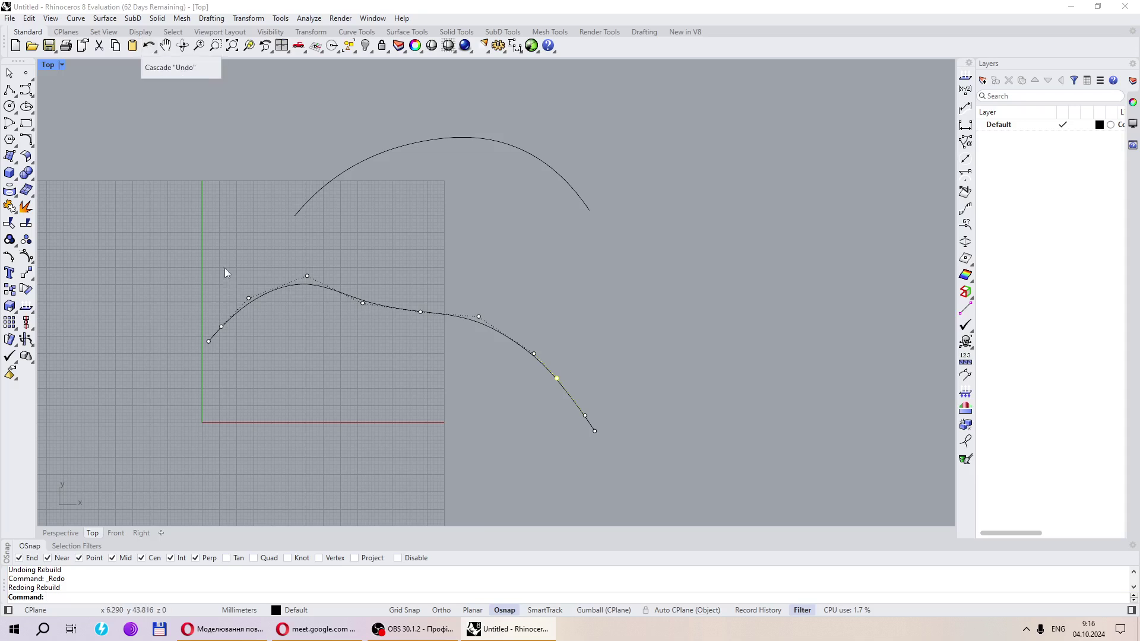
right_click(148, 48)
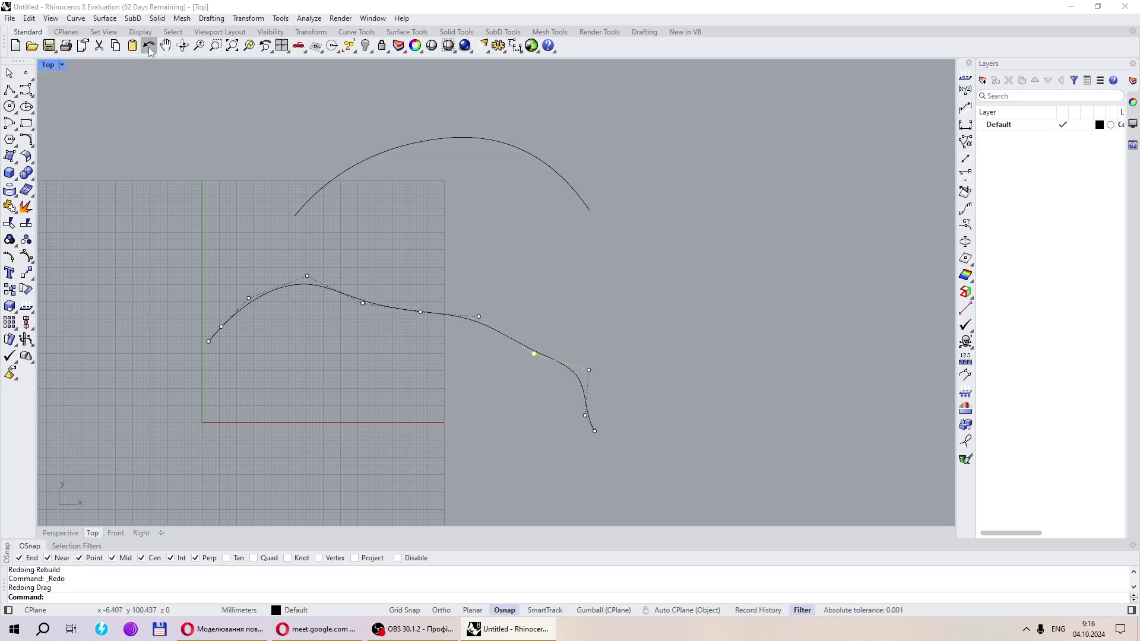
right_click(150, 49)
scroll(539, 345, "down", 5)
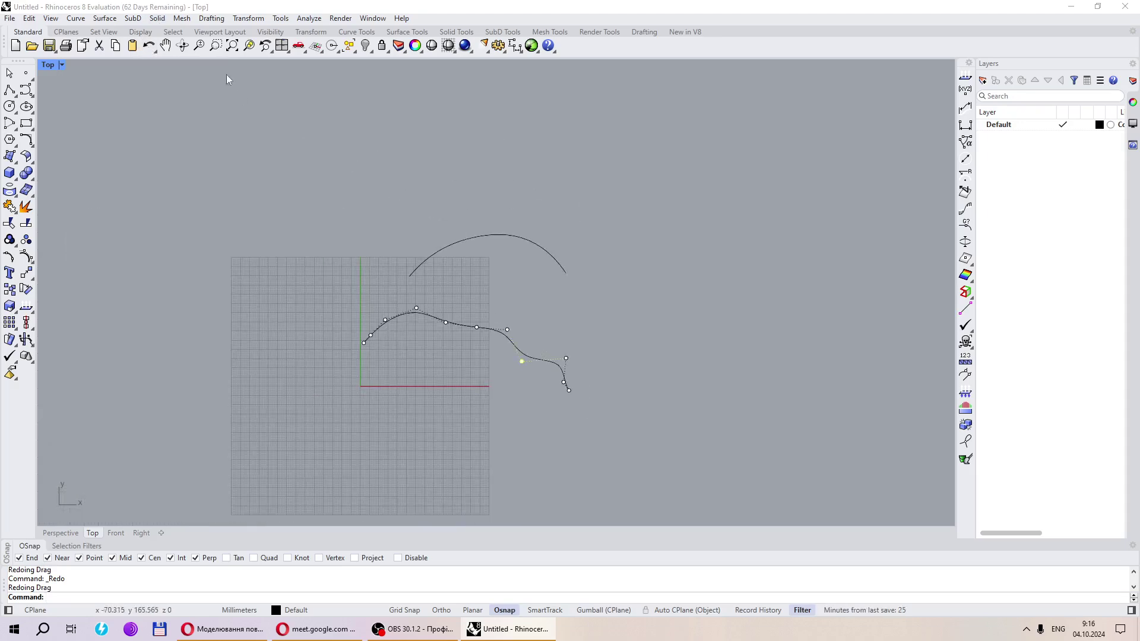
left_click(150, 47)
right_click(150, 48)
right_click(150, 48)
right_click(150, 48)
scroll(453, 327, "up", 4)
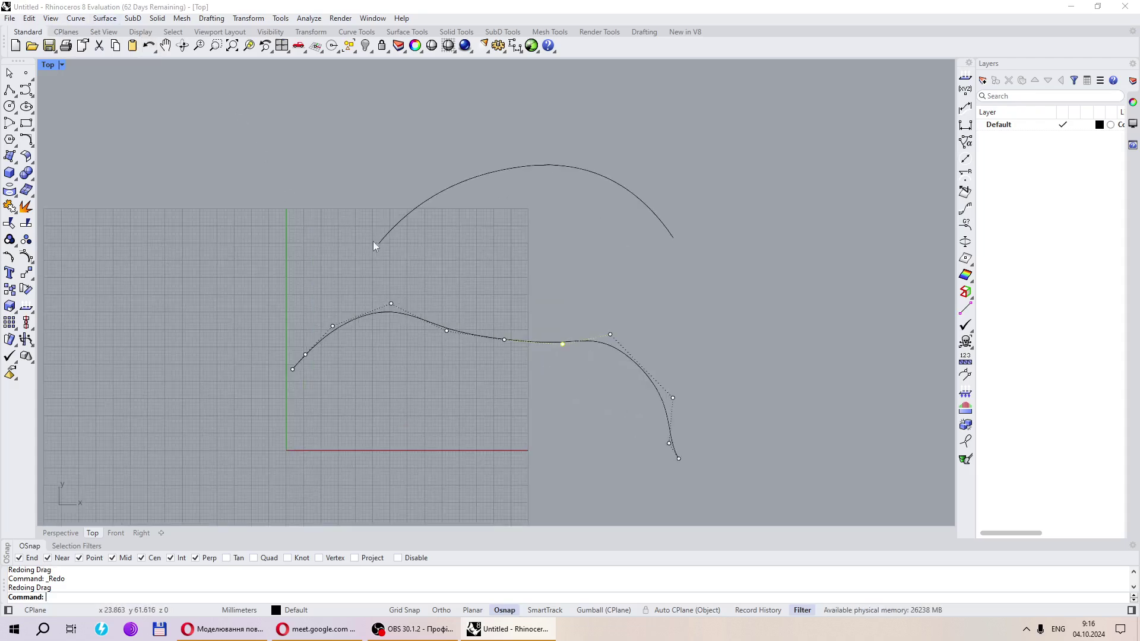
Hide the control points of the reshaped lower curve
scroll(436, 247, "down", 3)
scroll(436, 247, "up", 3)
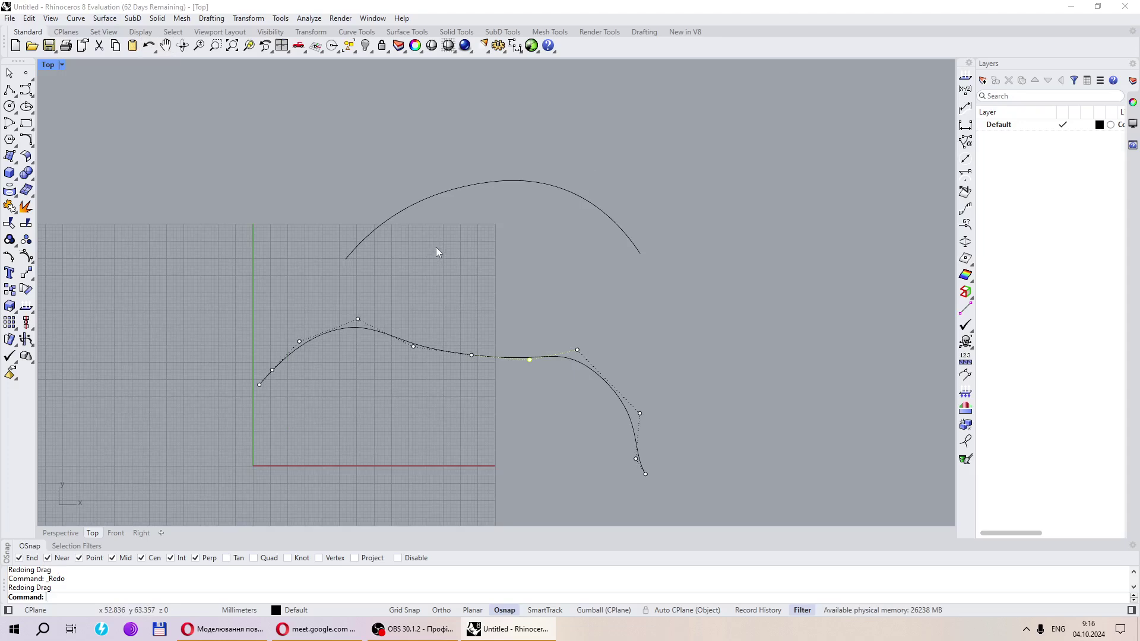
scroll(491, 318, "down", 3)
scroll(490, 318, "up", 3)
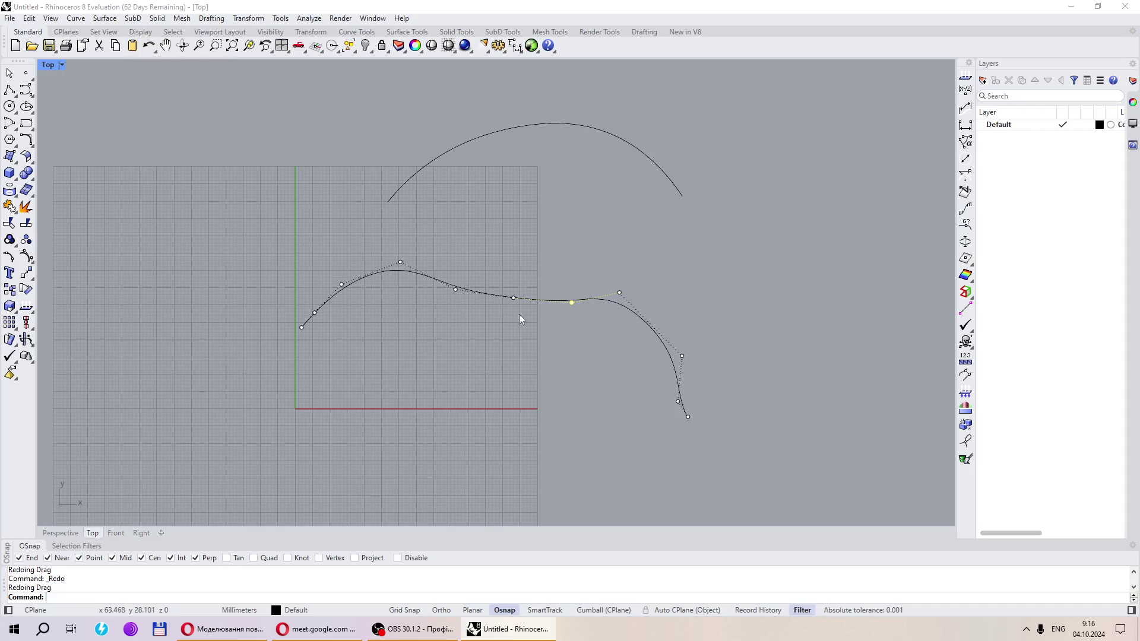
key("Escape")
key("Escape")
scroll(462, 344, "down", 2)
scroll(480, 329, "up", 2)
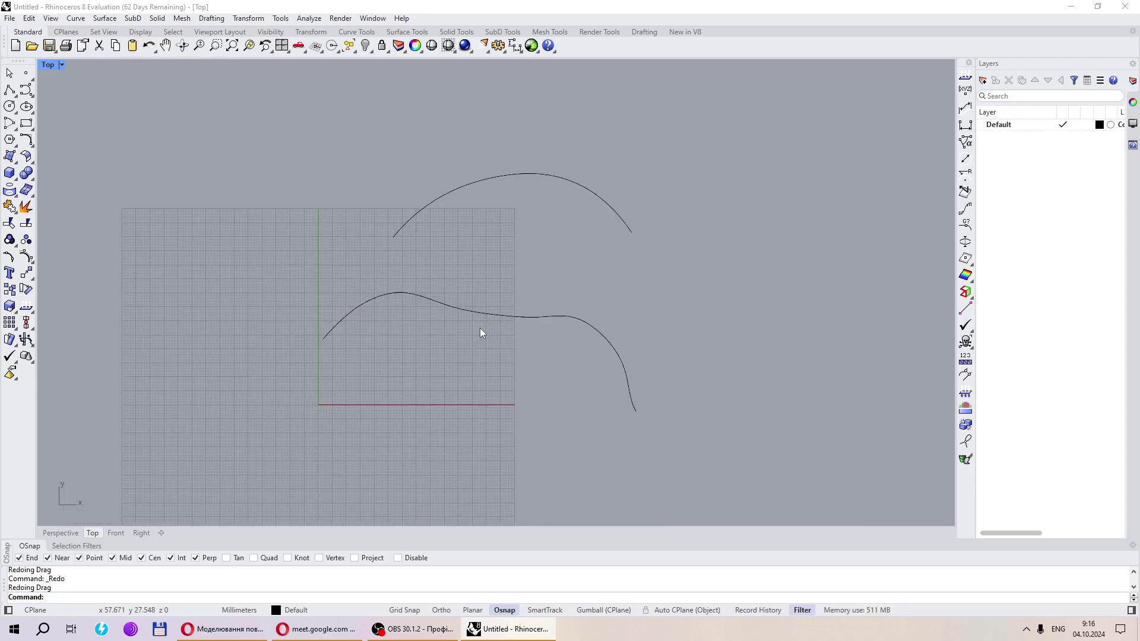
Delete both the upper arch and the lower curve
left_click(564, 317)
left_click(540, 355)
scroll(519, 322, "down", 3)
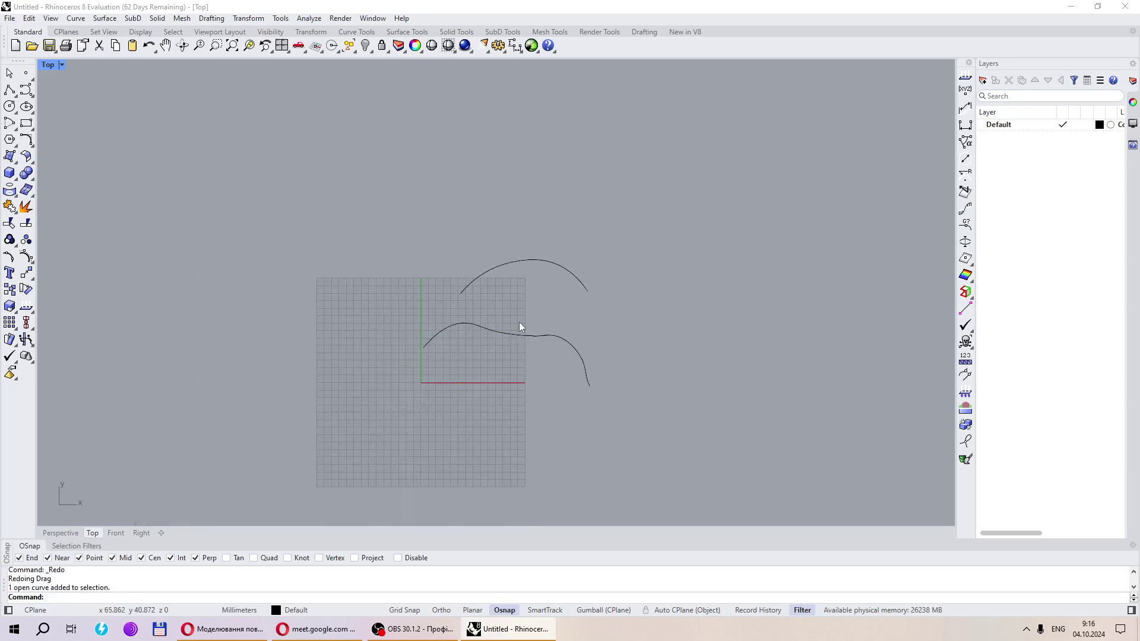
scroll(519, 321, "up", 3)
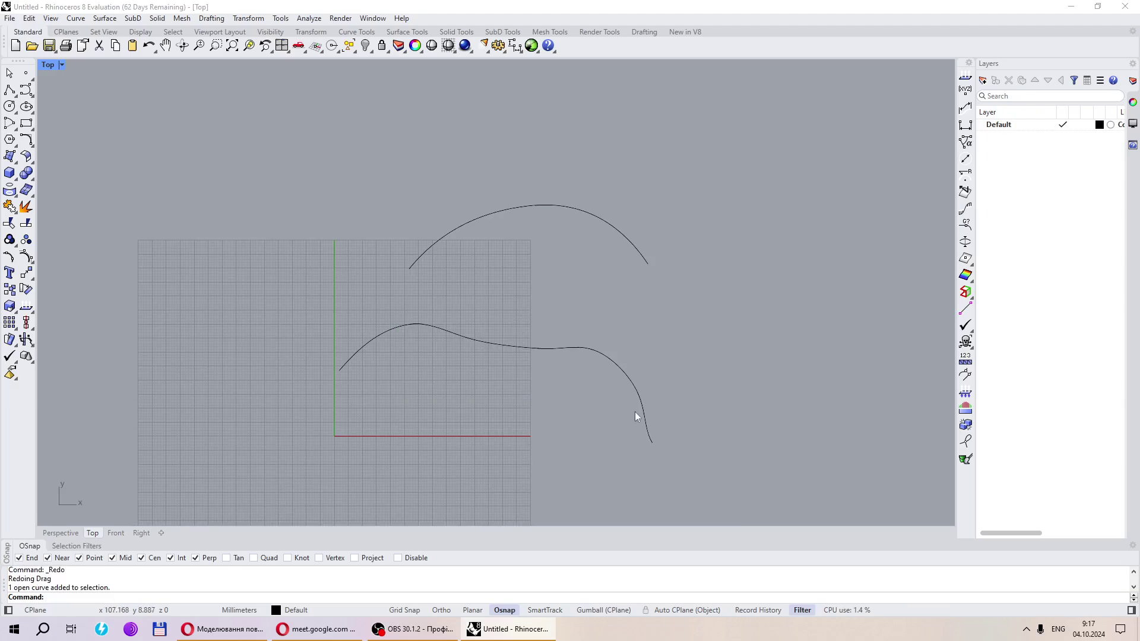
left_click_drag(635, 413, 505, 171)
key("Delete")
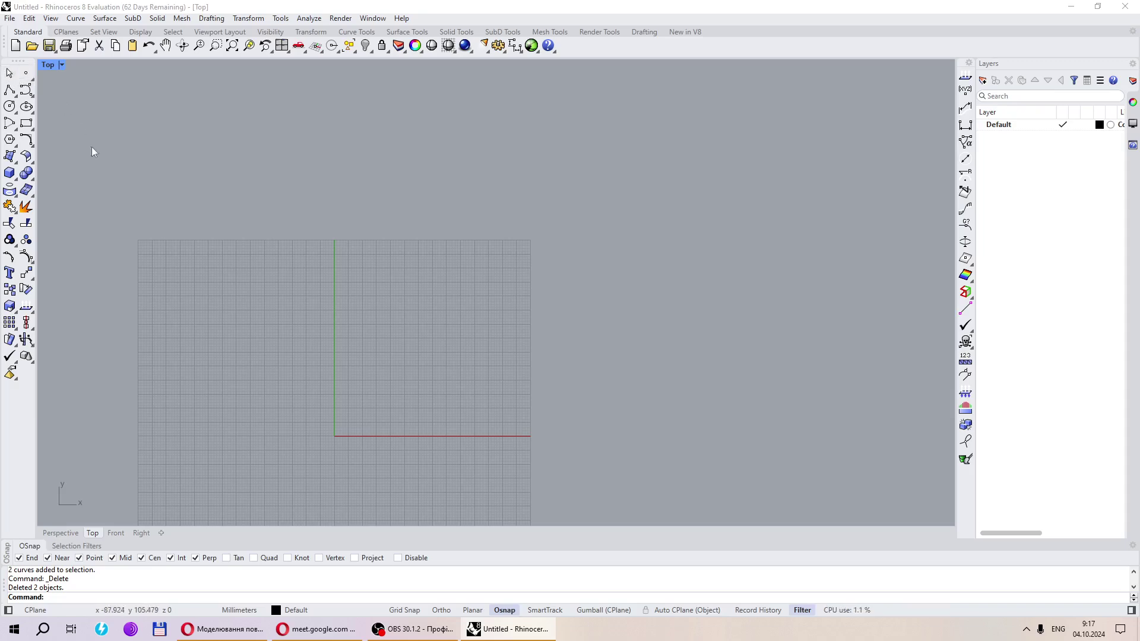
Place two individual points above the grid with the Single point command
left_click(26, 74)
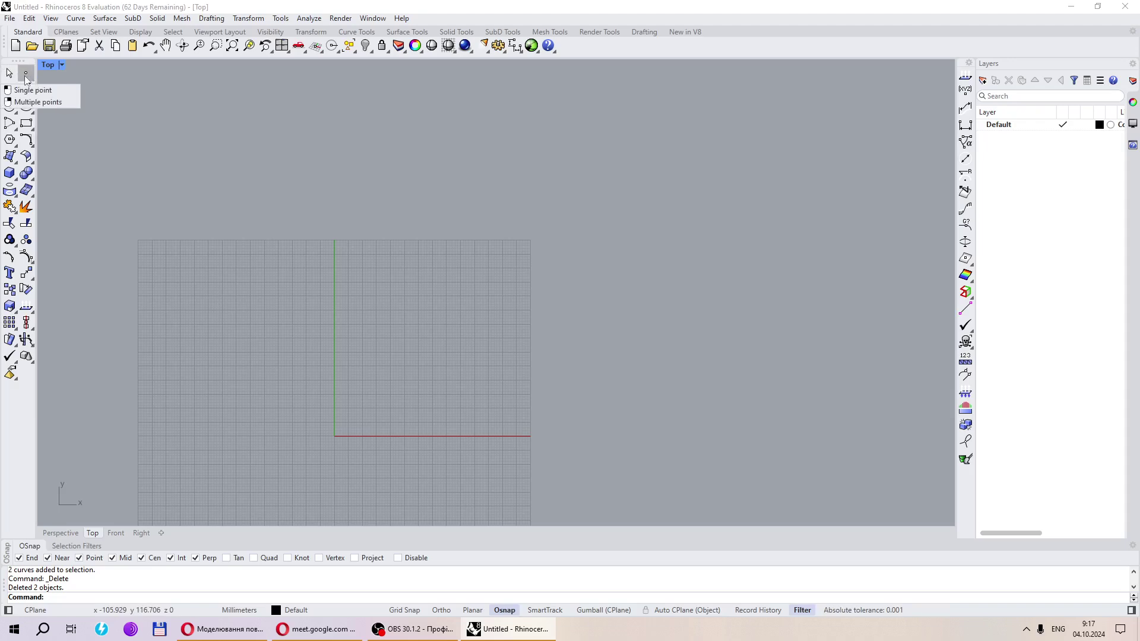
left_click(32, 90)
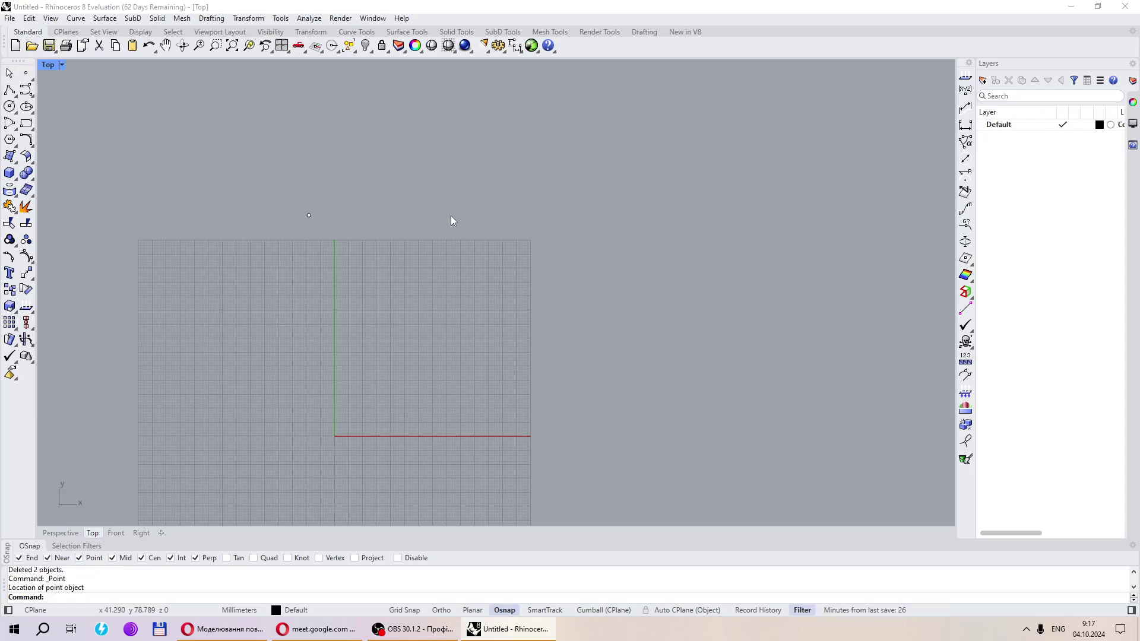
key("Return")
left_click(469, 218)
Place six more points scattered around the existing two with the Multiple points command
left_click(26, 73)
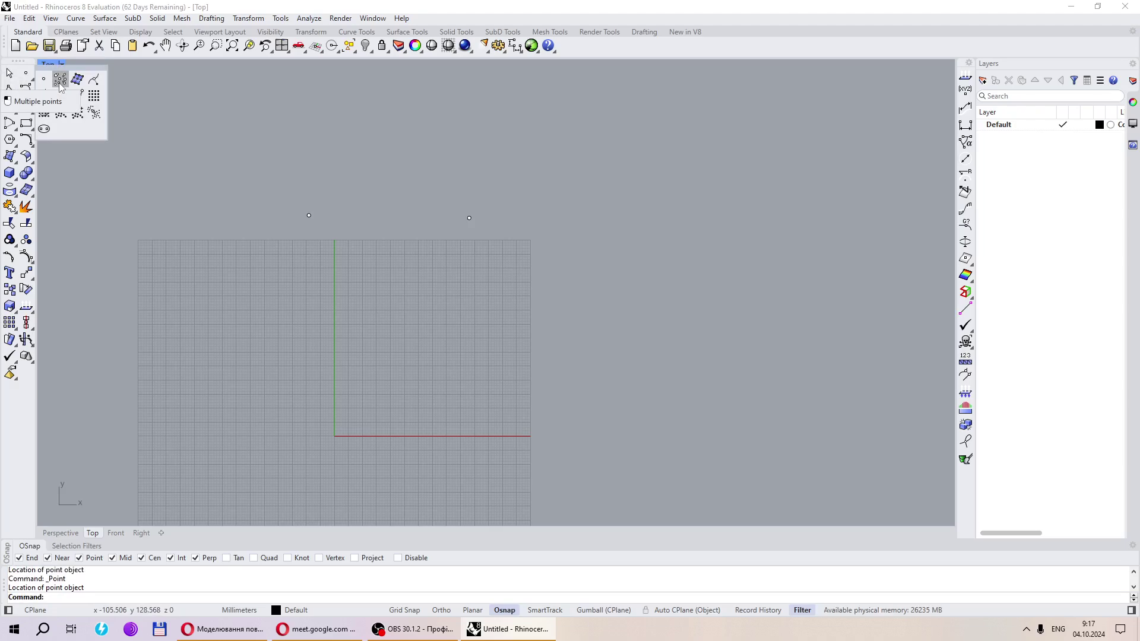
left_click(60, 83)
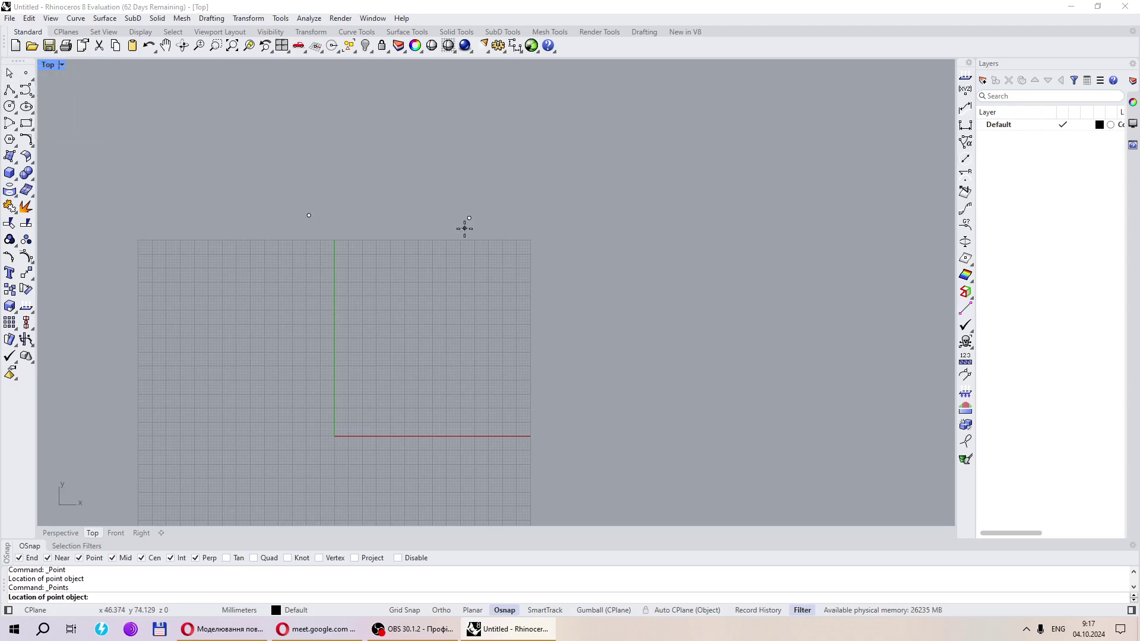
left_click(387, 187)
left_click(495, 184)
left_click(589, 205)
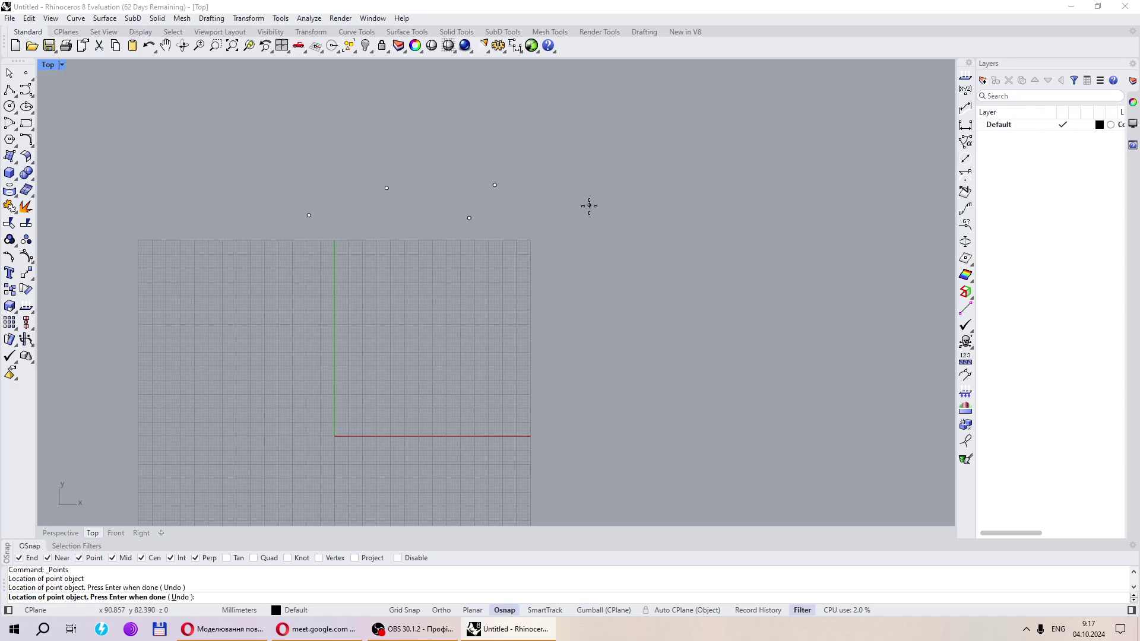
left_click(566, 275)
left_click(445, 296)
left_click(388, 283)
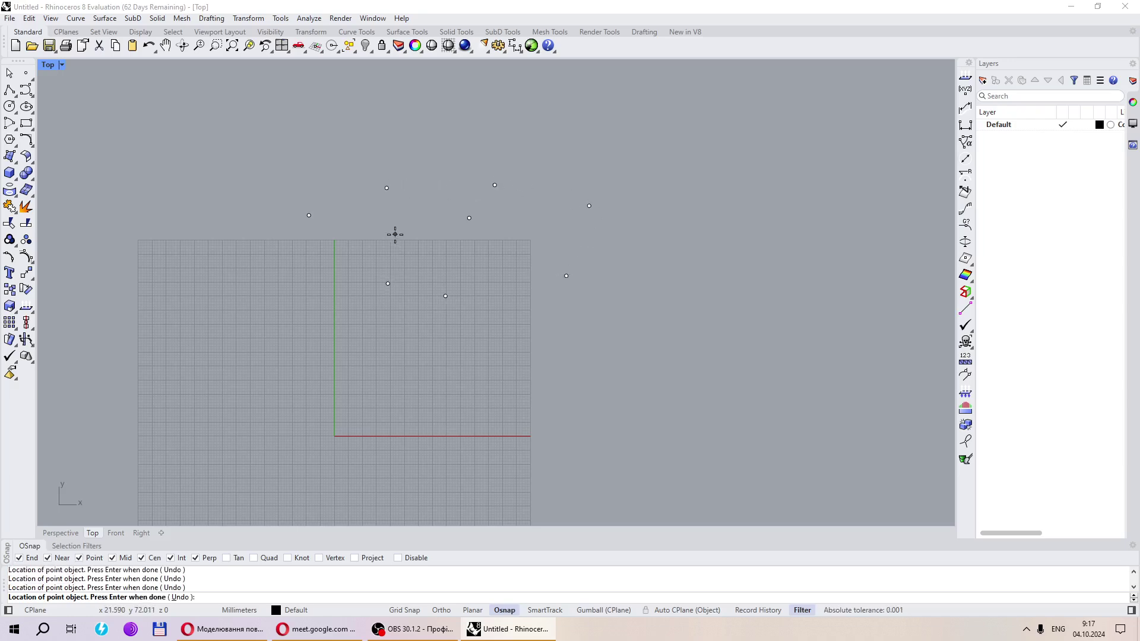
key("Return")
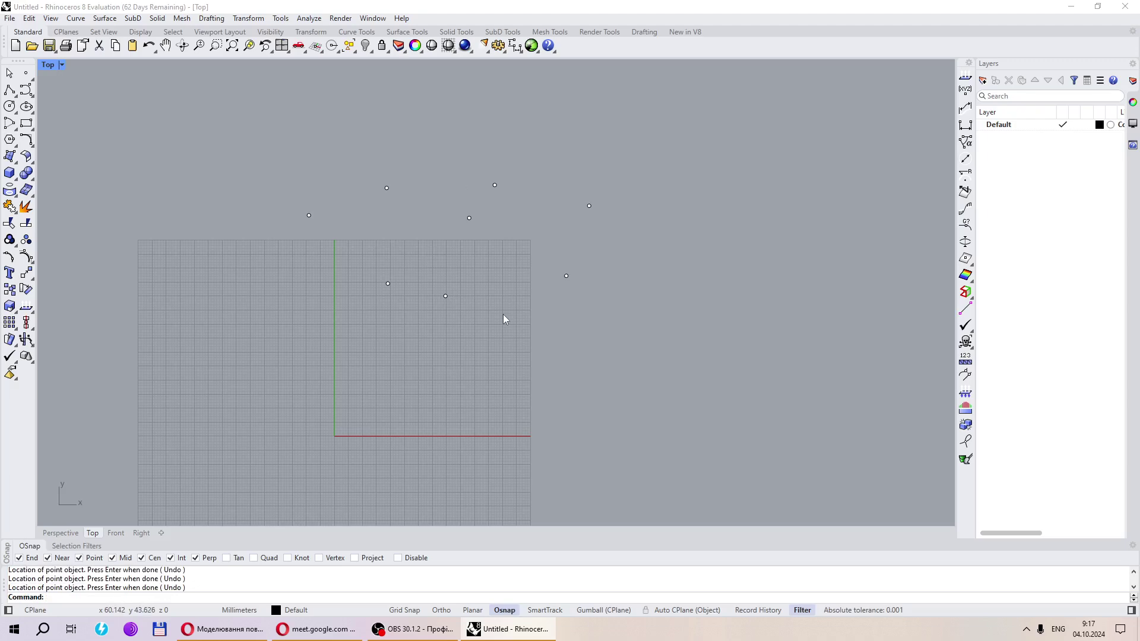
Delete all eight point objects
scroll(440, 212, "up", 4)
scroll(426, 290, "down", 3)
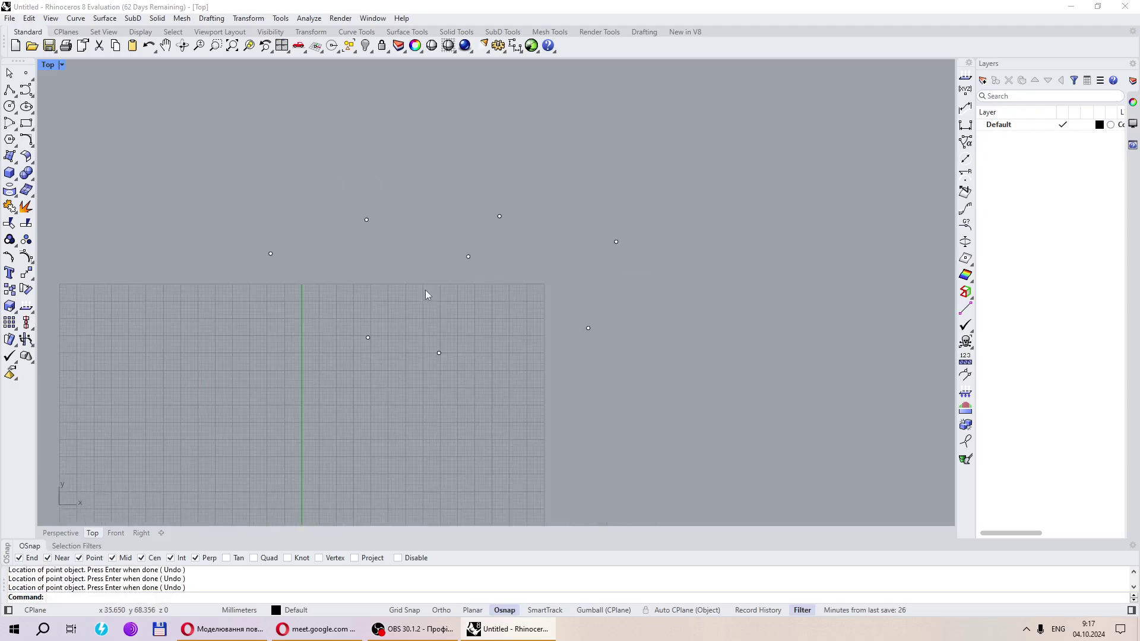
left_click_drag(754, 423, 161, 145)
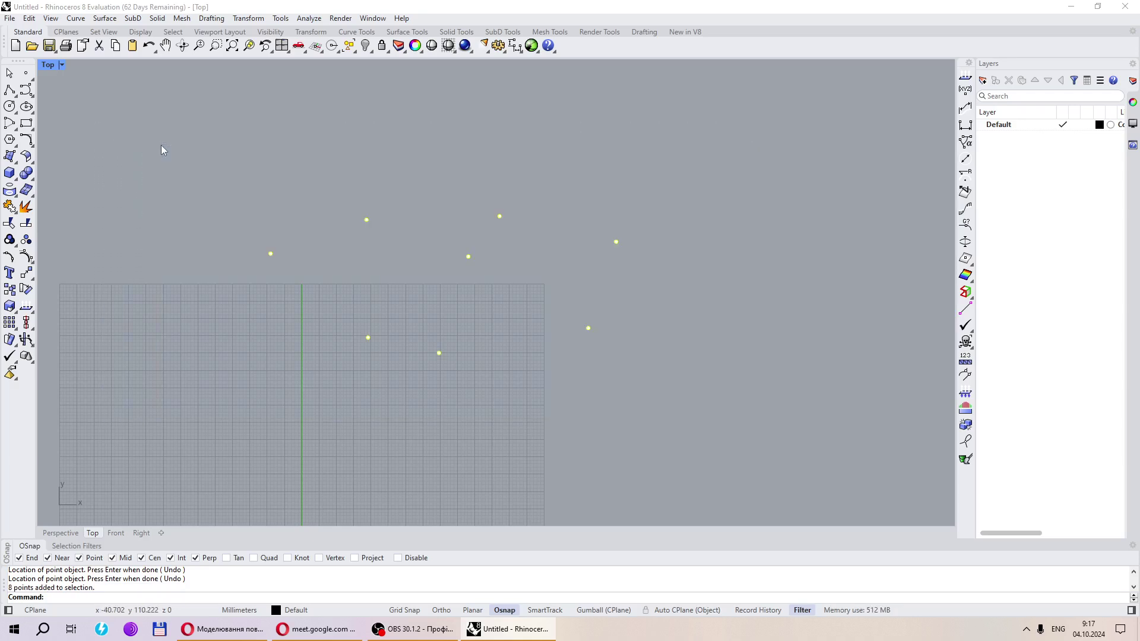
key("Delete")
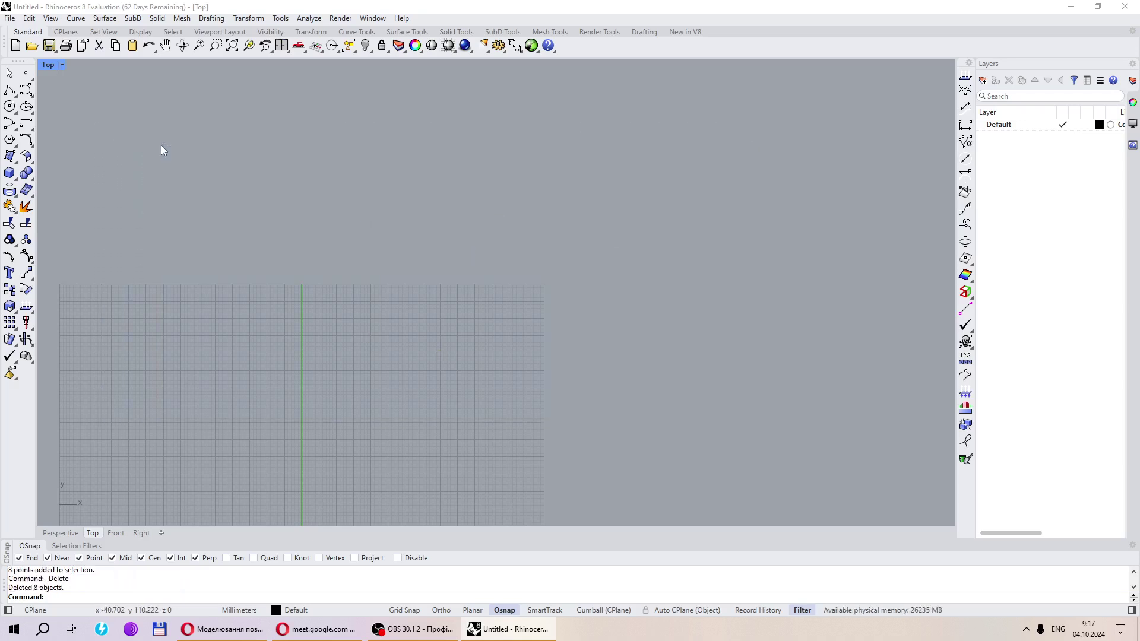
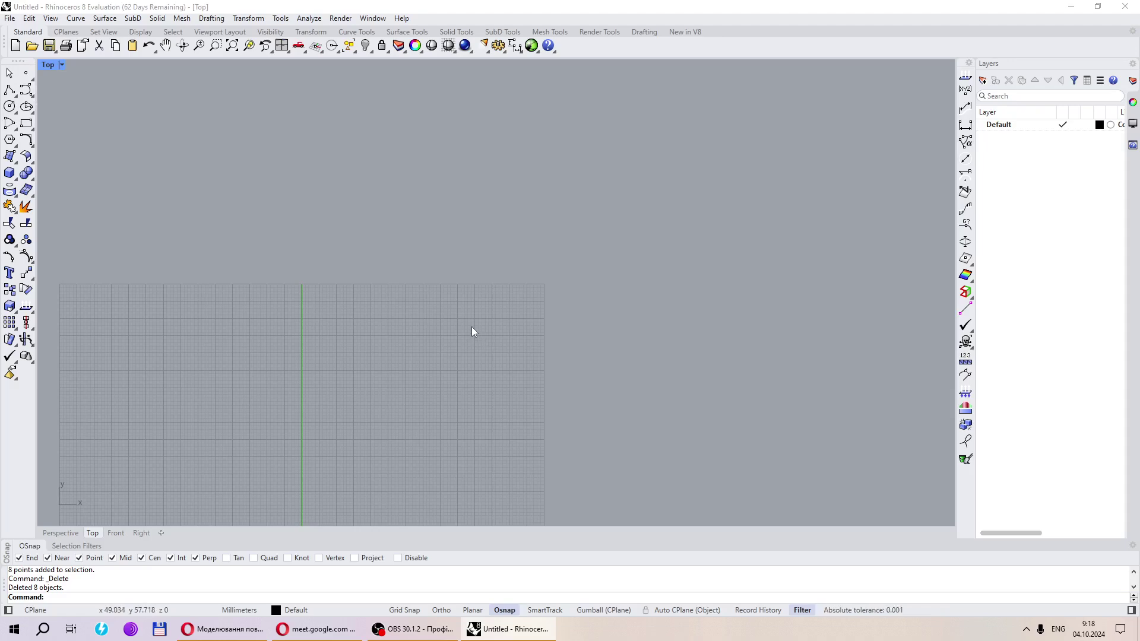
Draw an open three-segment polyline above the grid: a long horizontal base, a slanted segment rising right, and a nearly horizontal upper segment running back left
left_click(10, 91)
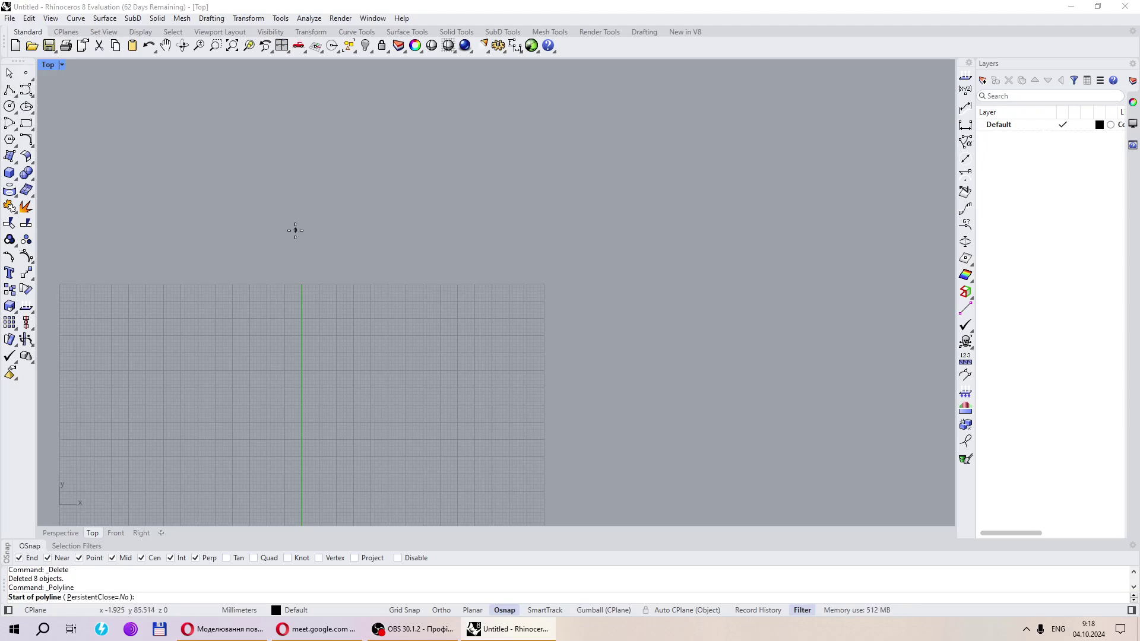
left_click(8, 90)
left_click(213, 197)
left_click(748, 198)
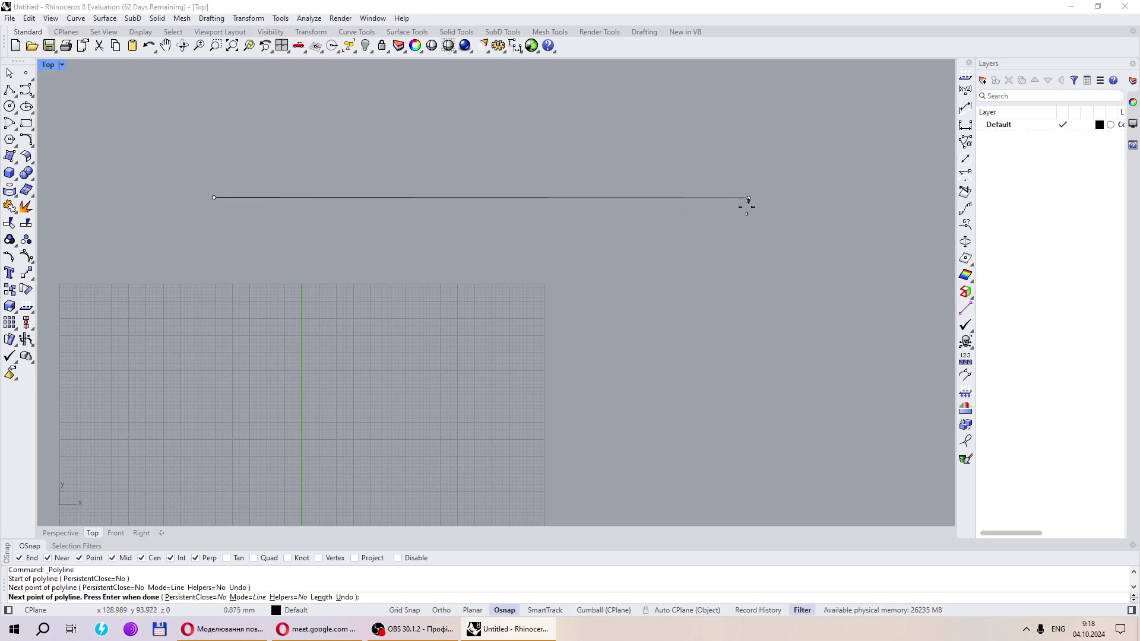
scroll(558, 337, "down", 6)
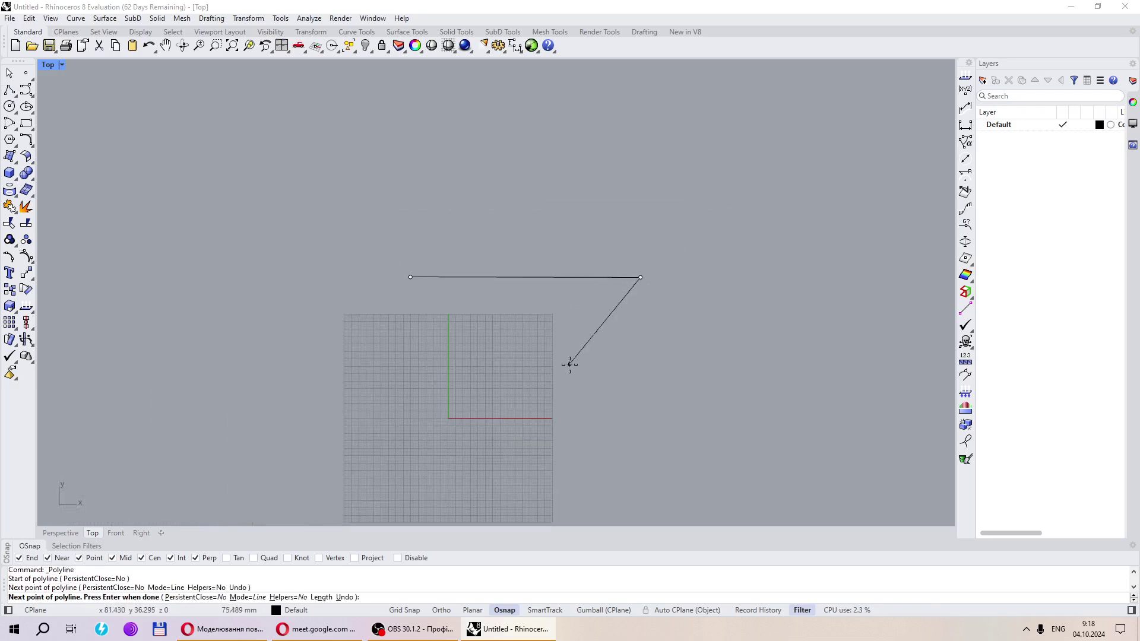
left_click(713, 174)
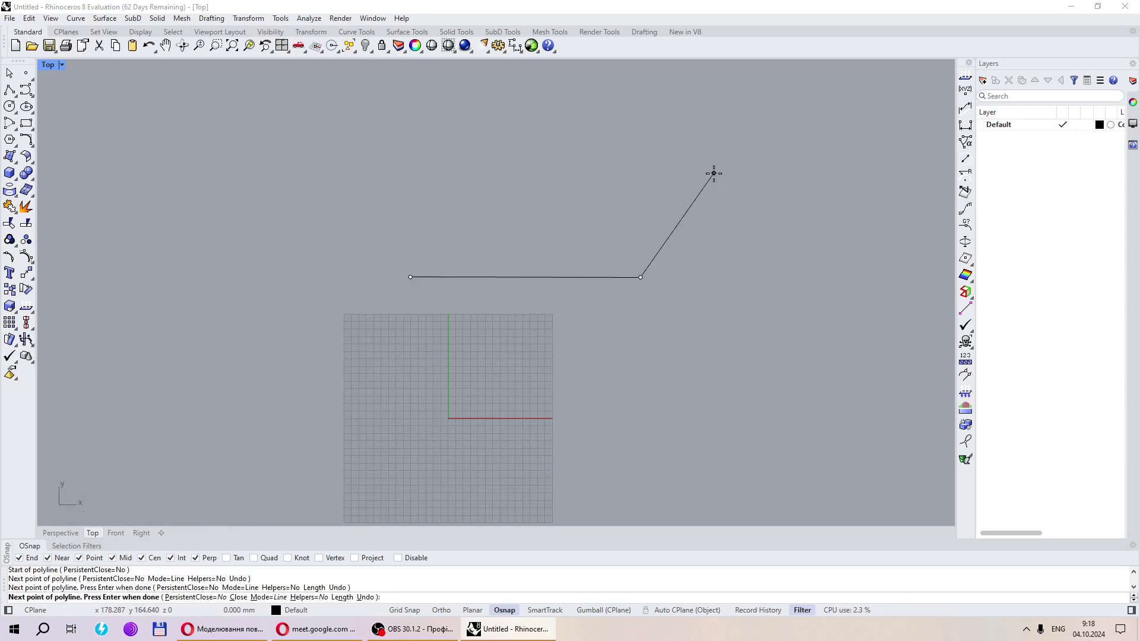
left_click(515, 170)
key("Return")
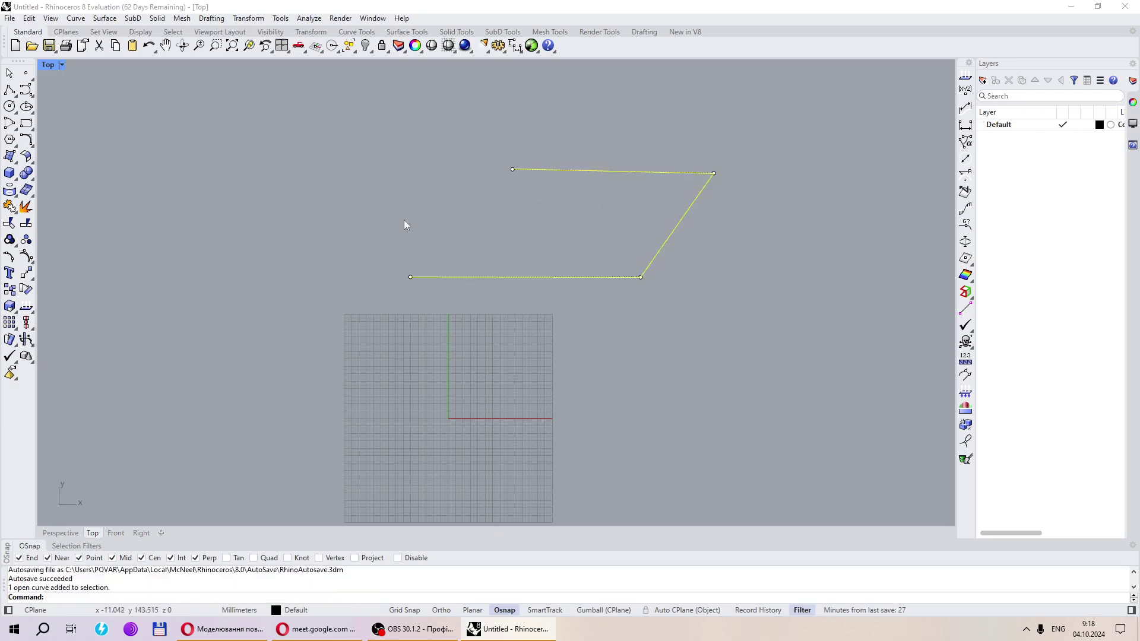
Explode the open polyline into separate line segments
scroll(706, 250, "up", 5)
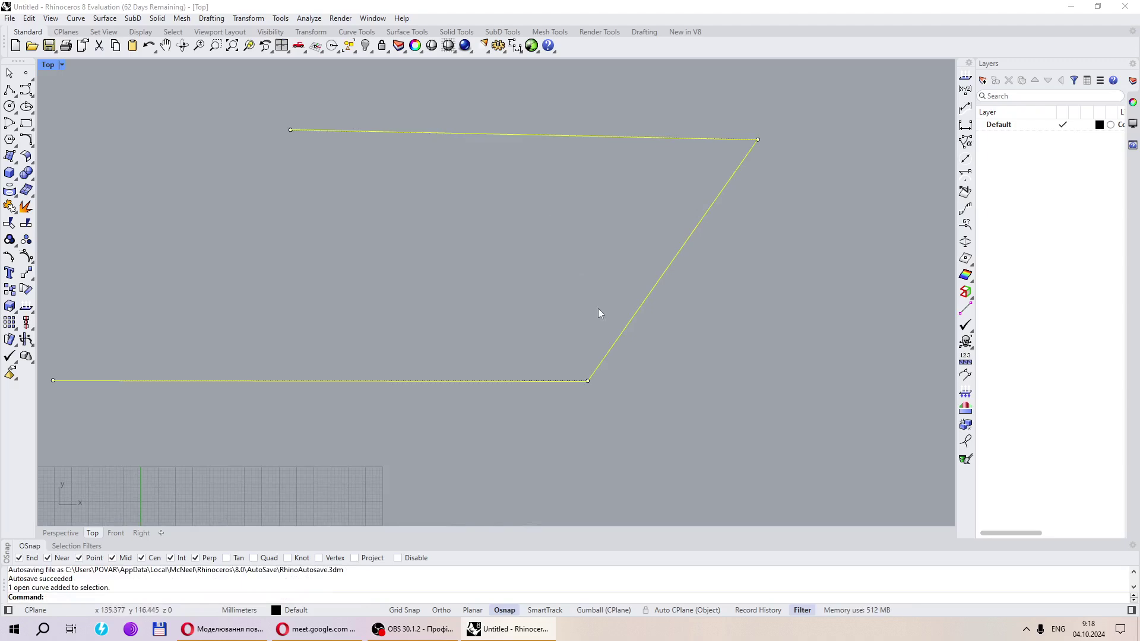
scroll(599, 314, "down", 5)
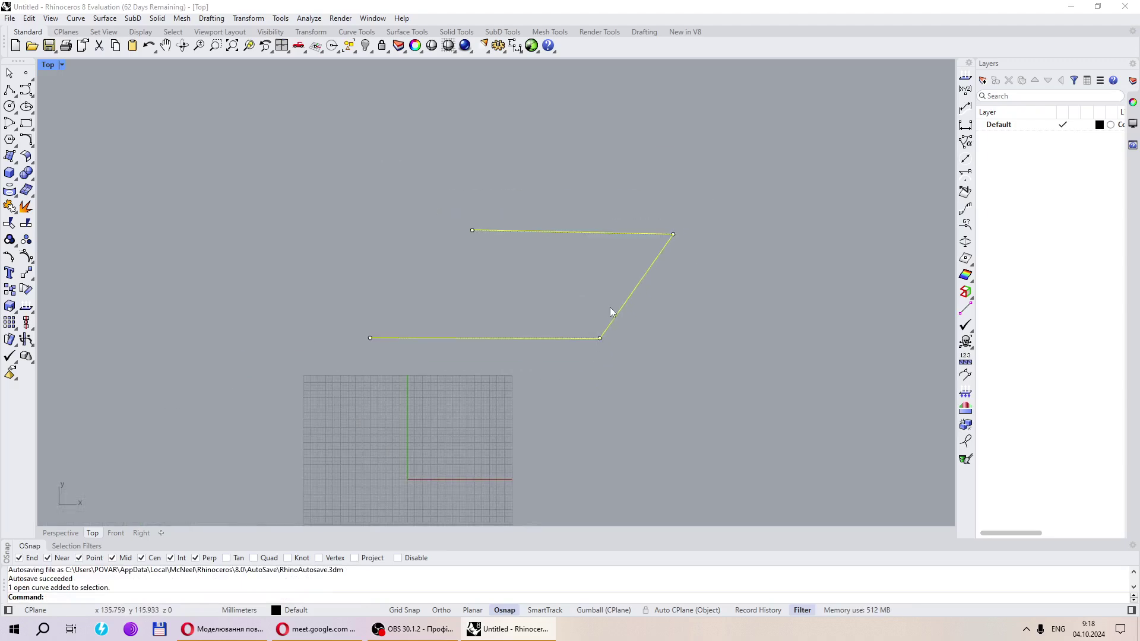
left_click(25, 207)
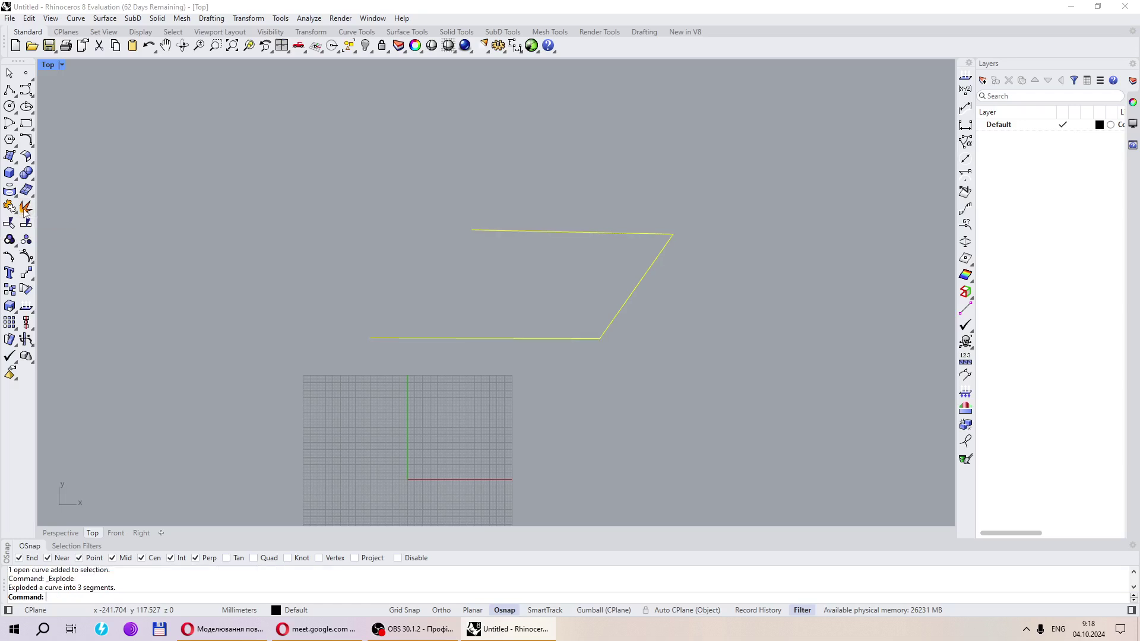
Move the lower, slanted and upper segments apart from one another, leaving nothing selected
left_click_drag(497, 339, 410, 352)
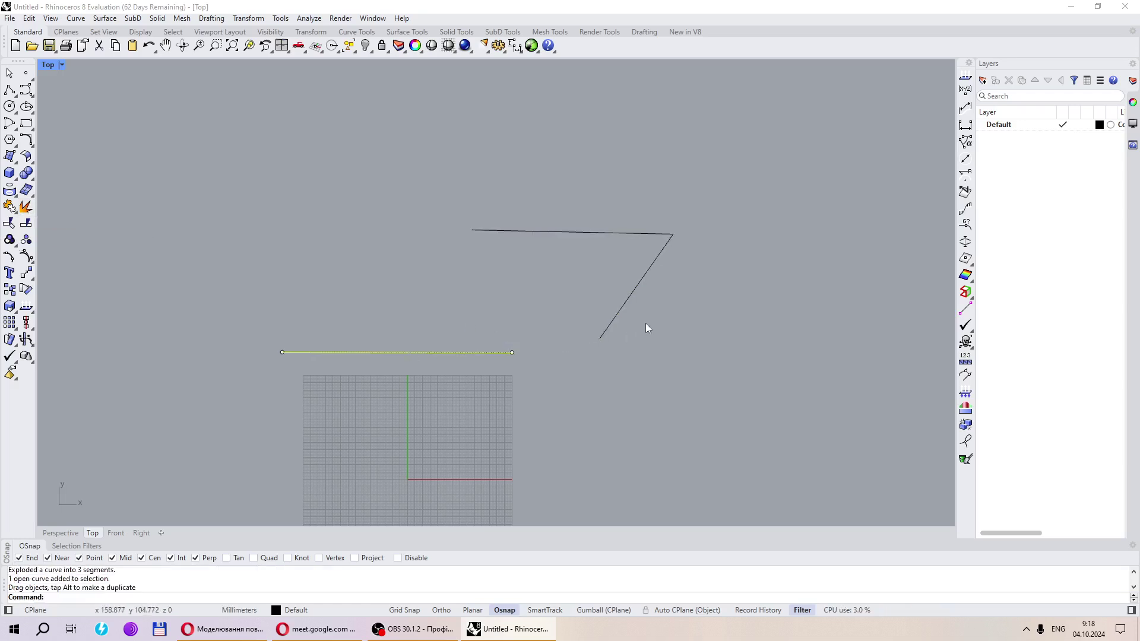
left_click_drag(624, 303, 710, 336)
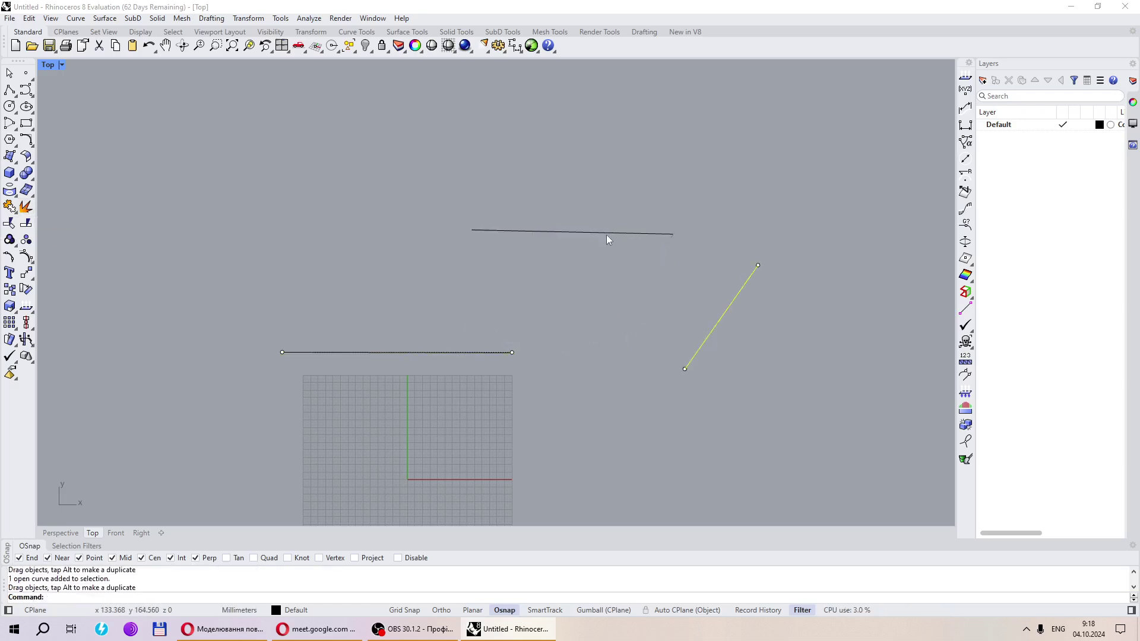
left_click_drag(606, 240, 590, 211)
left_click(484, 288)
scroll(484, 288, "down", 4)
scroll(549, 258, "up", 2)
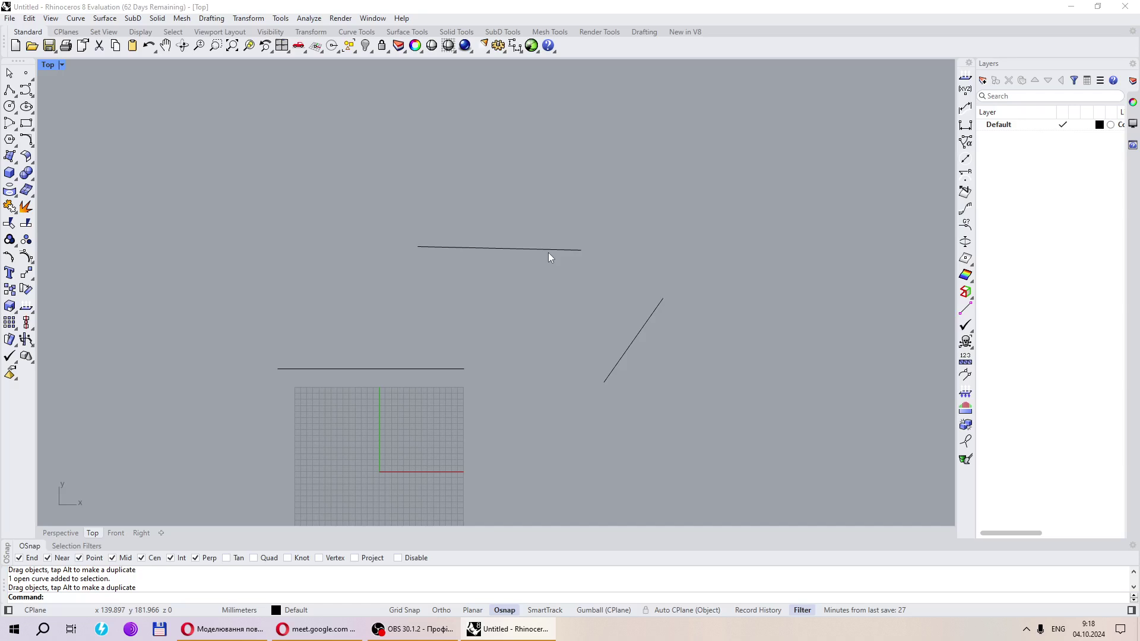
Reposition the lower and slanted lines independently, finishing with the lower line farther left and the slanted line farther right of the upper line
left_click_drag(403, 367, 493, 372)
left_click(539, 389)
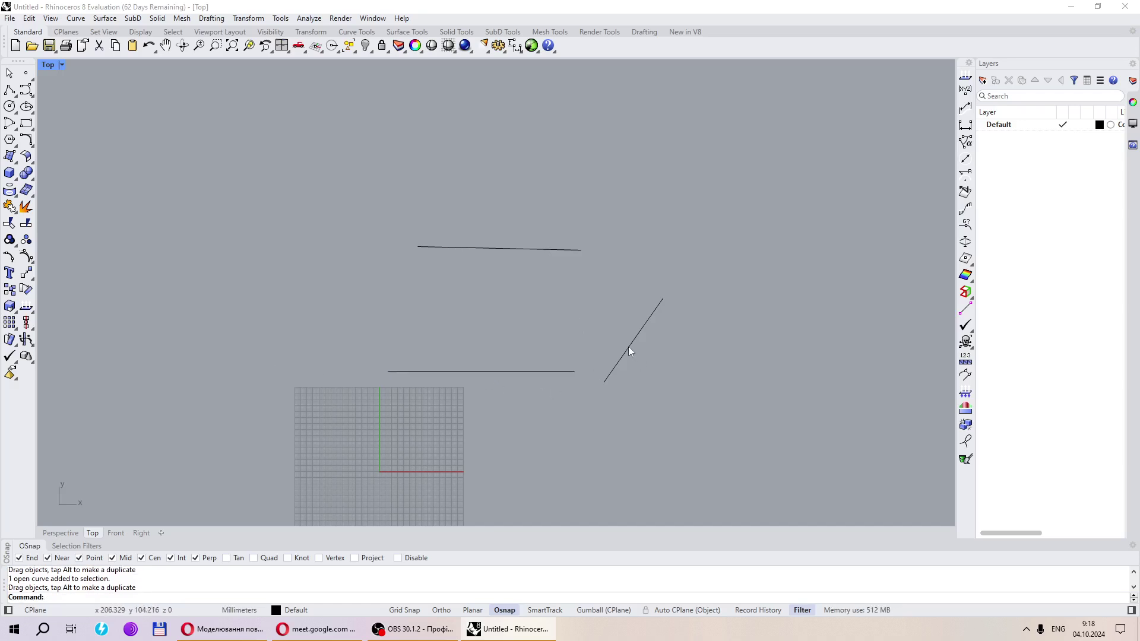
left_click_drag(629, 351, 613, 305)
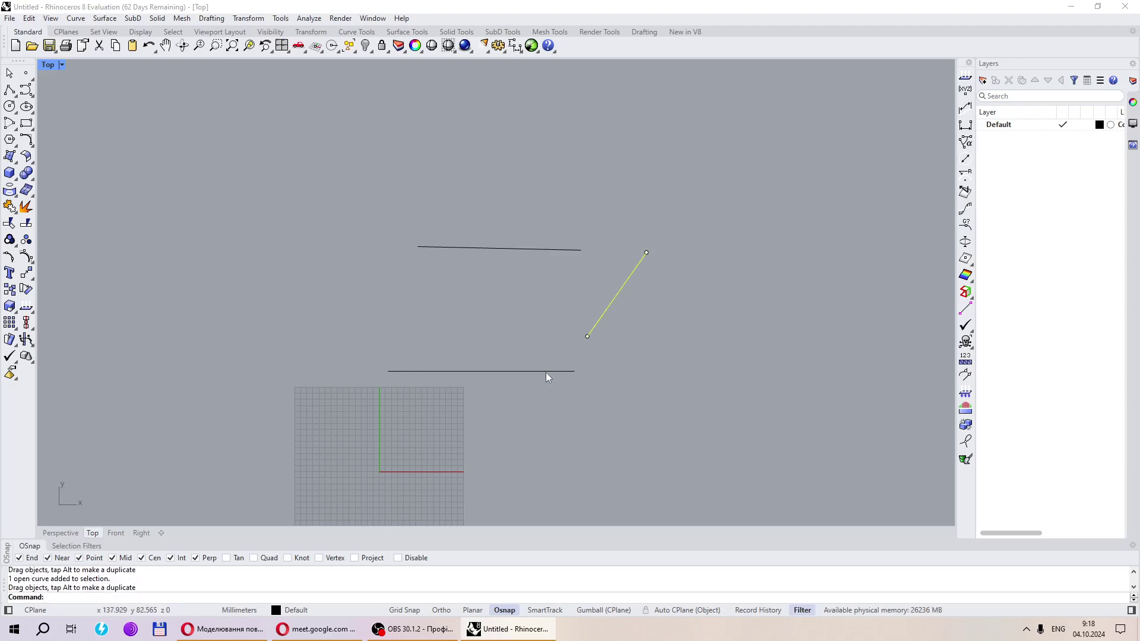
left_click_drag(546, 372, 392, 319)
left_click(614, 301)
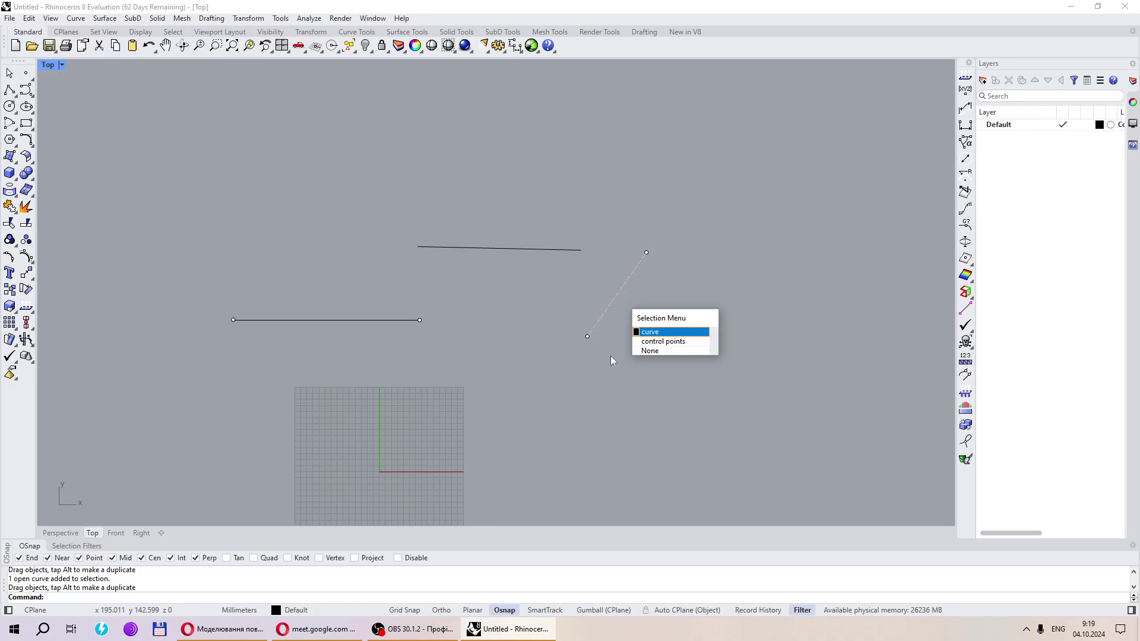
left_click(651, 332)
left_click_drag(614, 298, 683, 285)
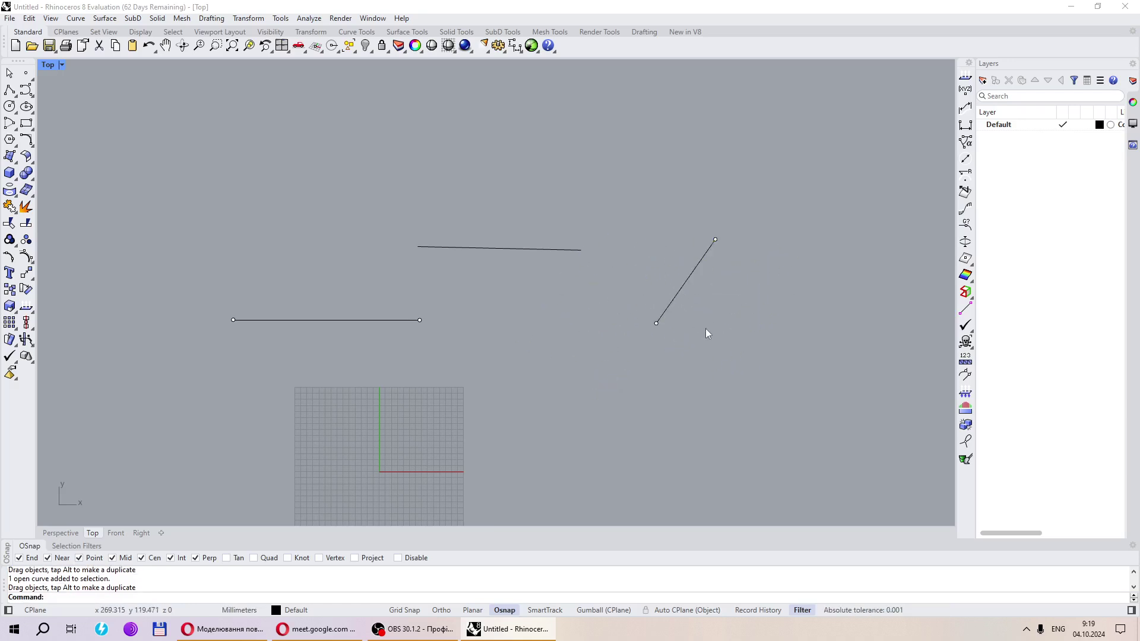
Switch to the Perspective view, and turn on the Gumball for the upper line
left_click(61, 532)
scroll(368, 369, "down", 5)
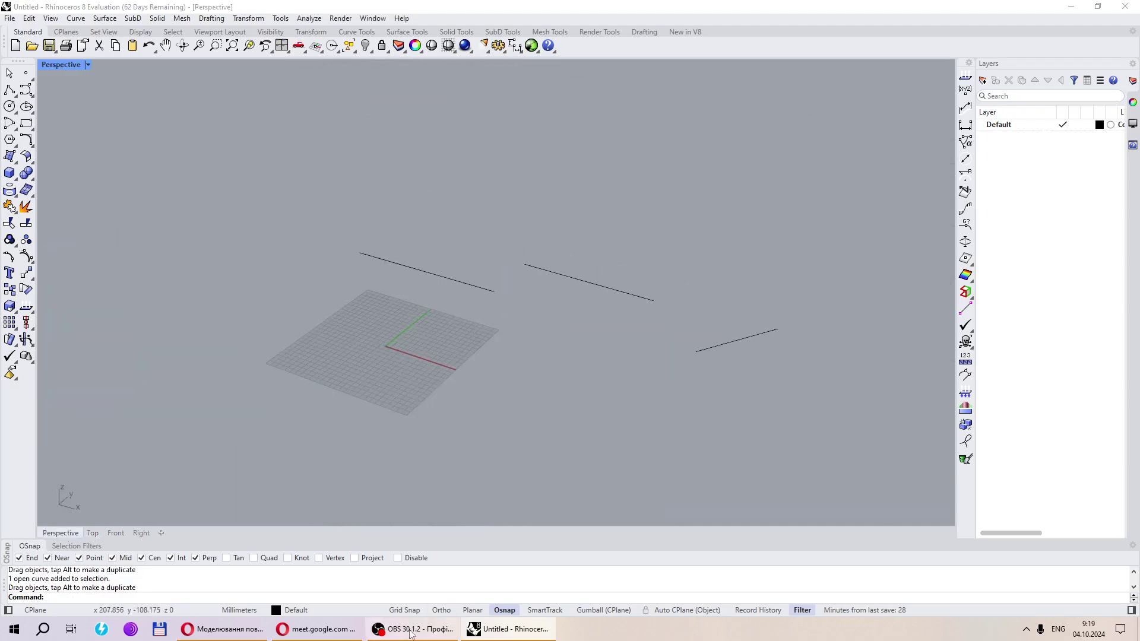
left_click(590, 611)
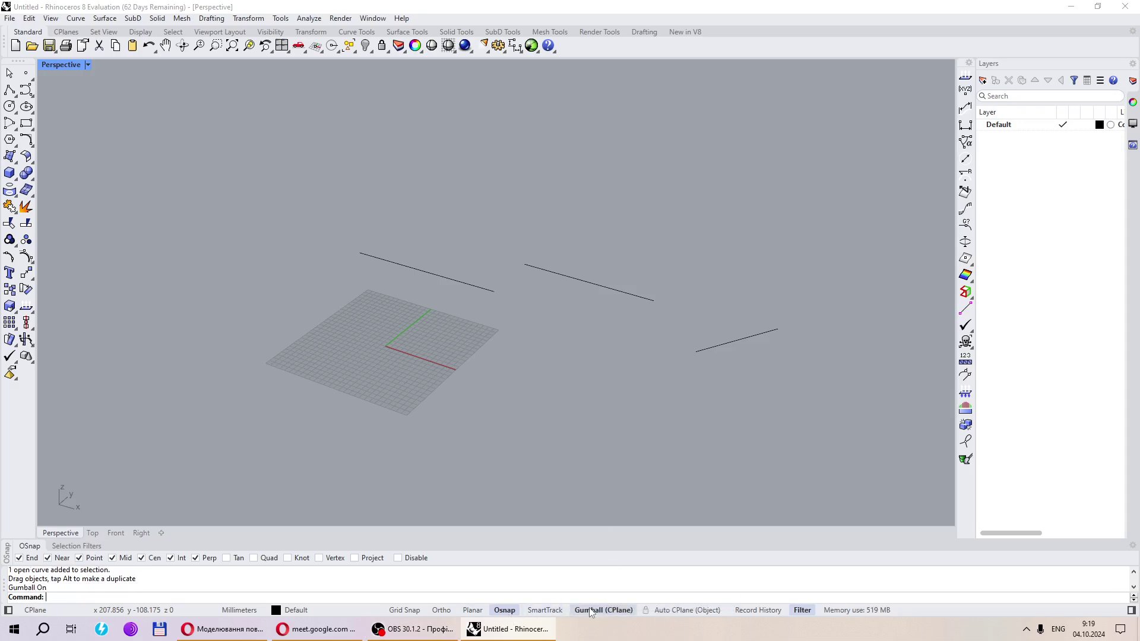
scroll(464, 432, "down", 6)
scroll(553, 394, "up", 6)
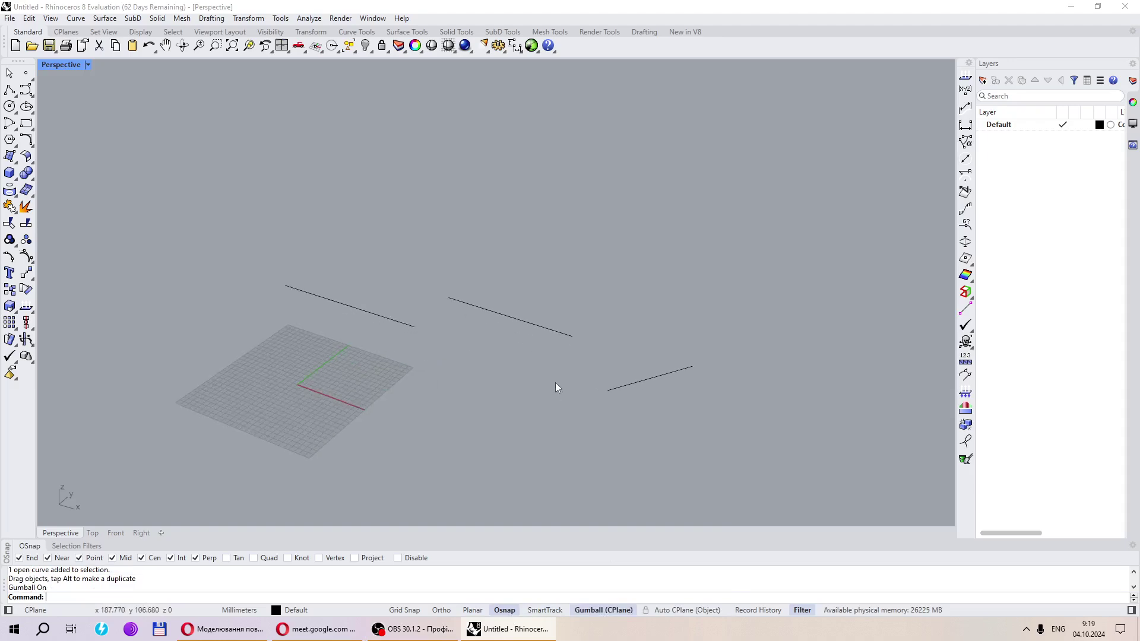
left_click(539, 326)
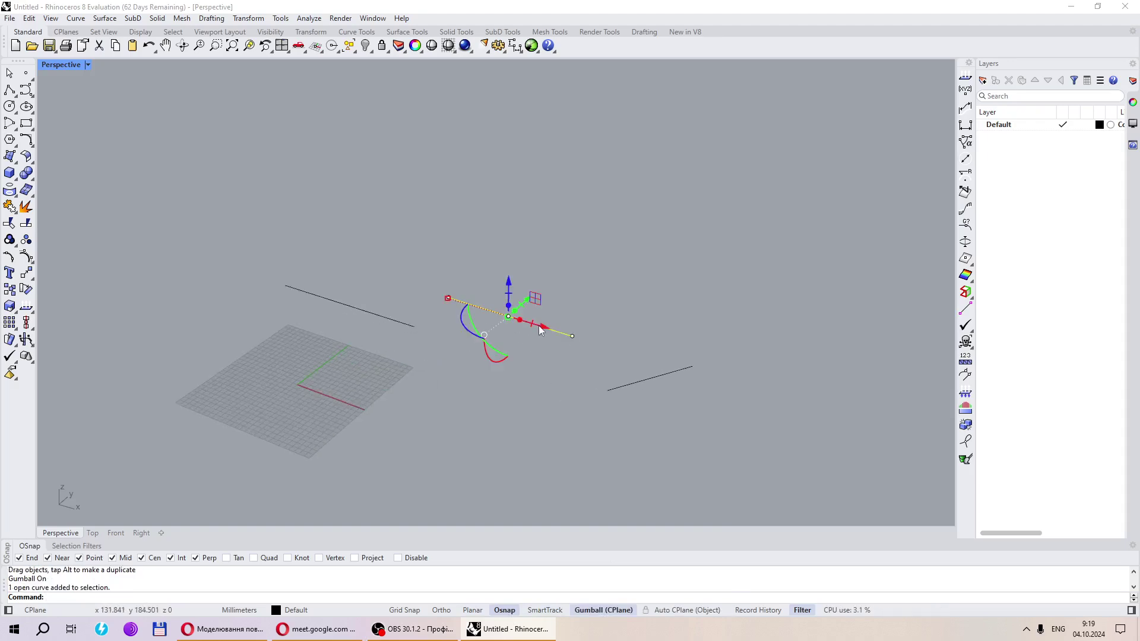
Move and rotate the upper line away from its original position with the Gumball
scroll(514, 313, "up", 2)
scroll(513, 313, "up", 2)
scroll(498, 297, "down", 2)
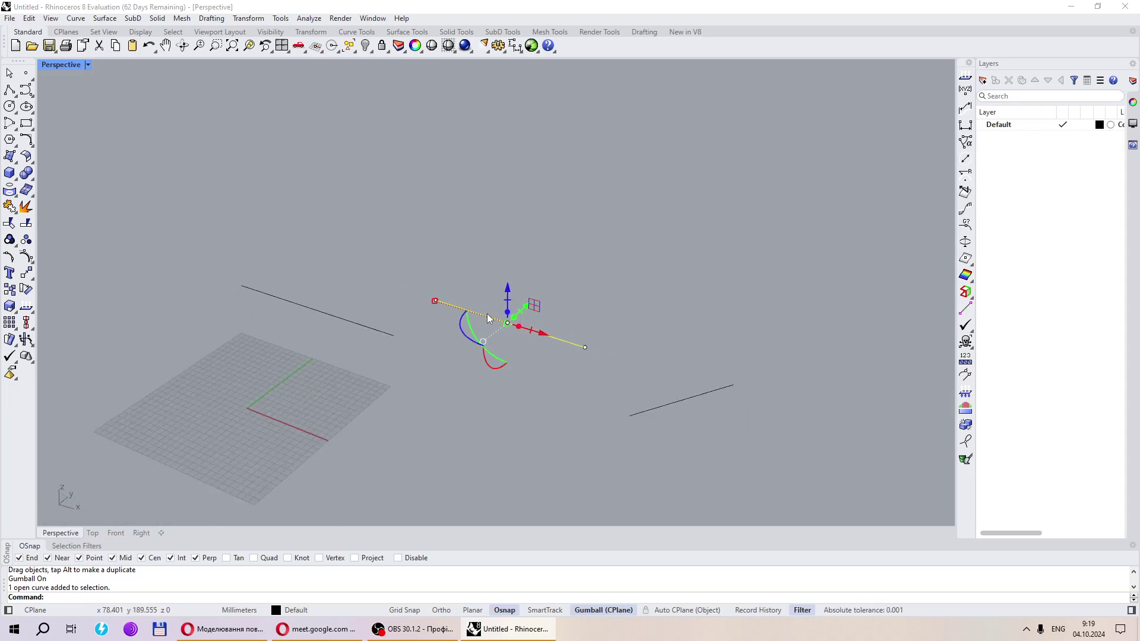
right_click_drag(512, 365, 529, 344)
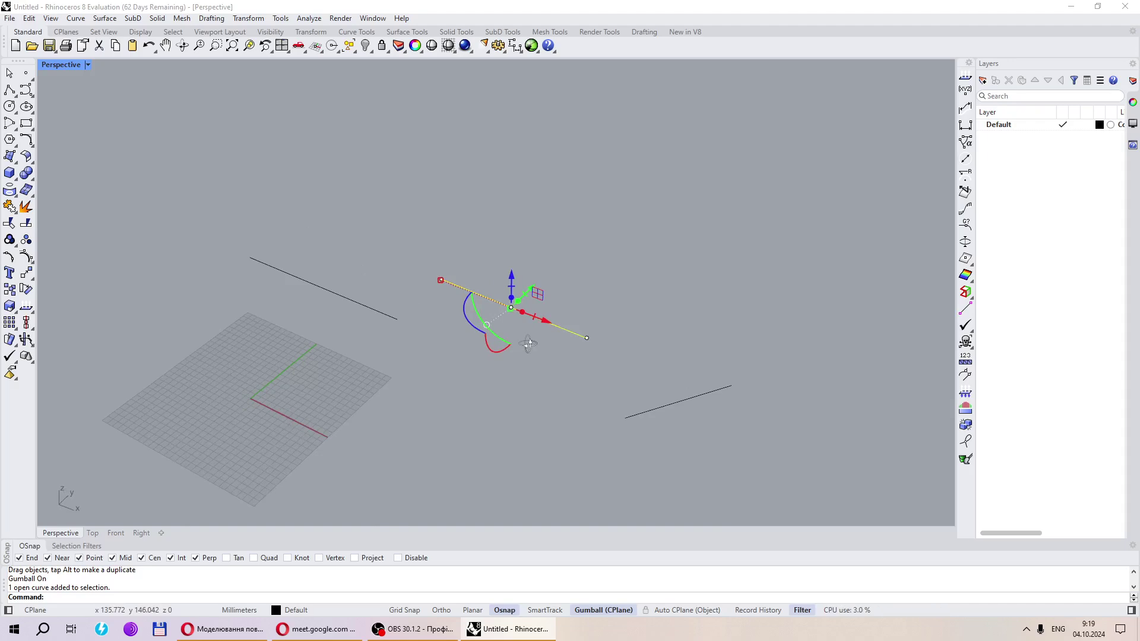
mouse_move(528, 345)
right_mouse_down()
mouse_move(555, 354)
mouse_move(529, 349)
right_mouse_up()
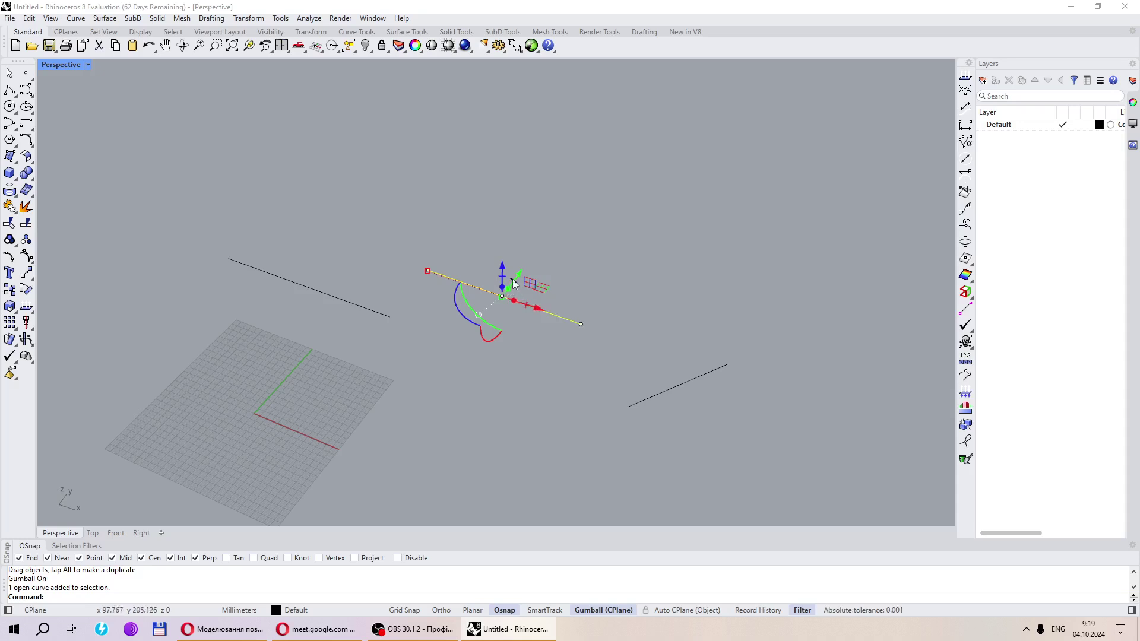
left_click_drag(516, 273, 484, 295)
key("ctrl")
right_click_drag(504, 295, 475, 244)
Examine the Gumball's options menu on the moved line, dismiss it and deselect the line
left_click(469, 236)
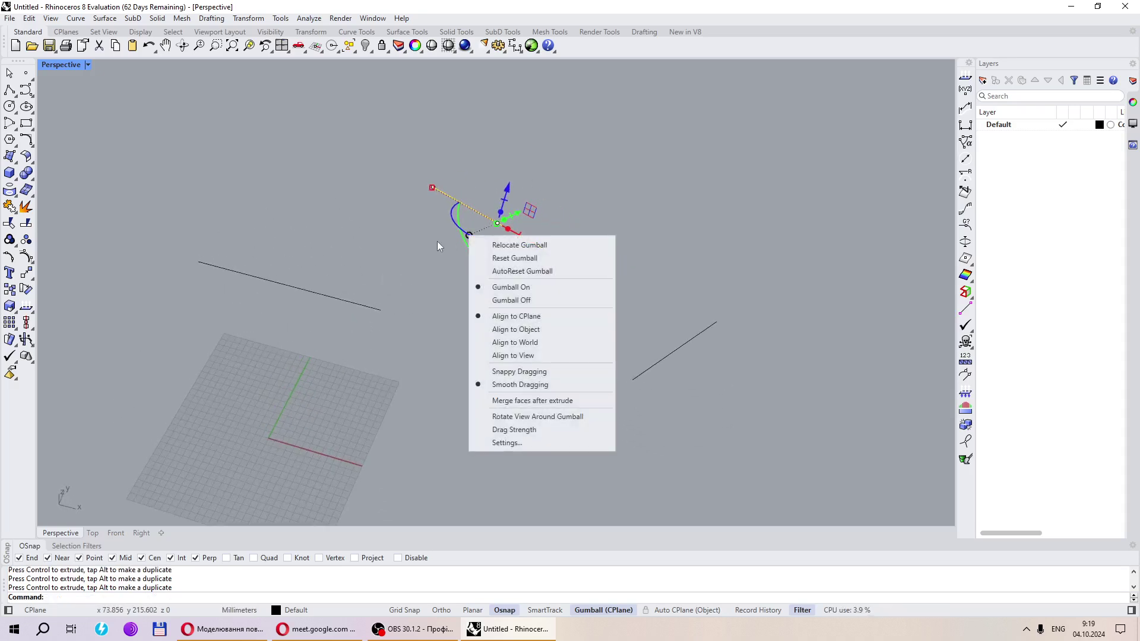
left_click(457, 249)
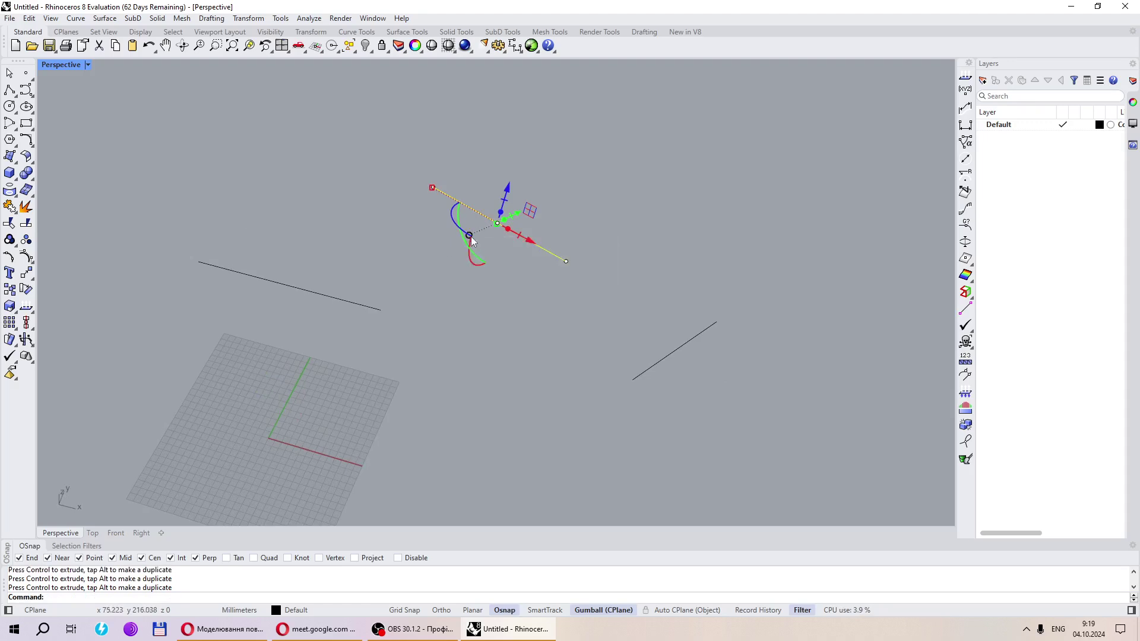
left_click(469, 236)
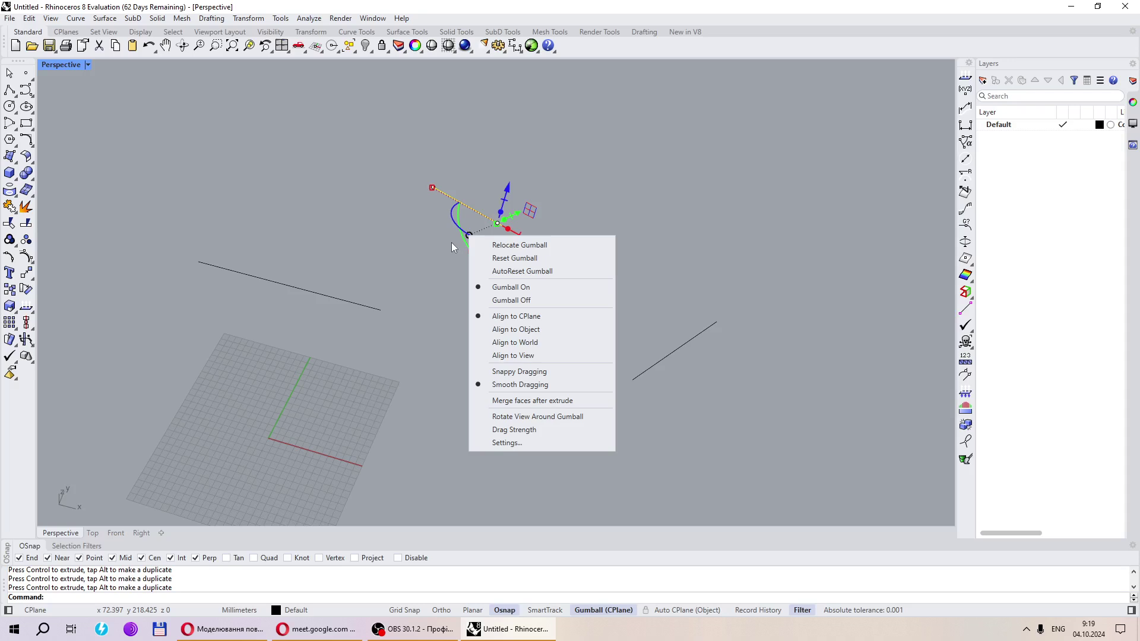
left_click(448, 241)
left_click(427, 243)
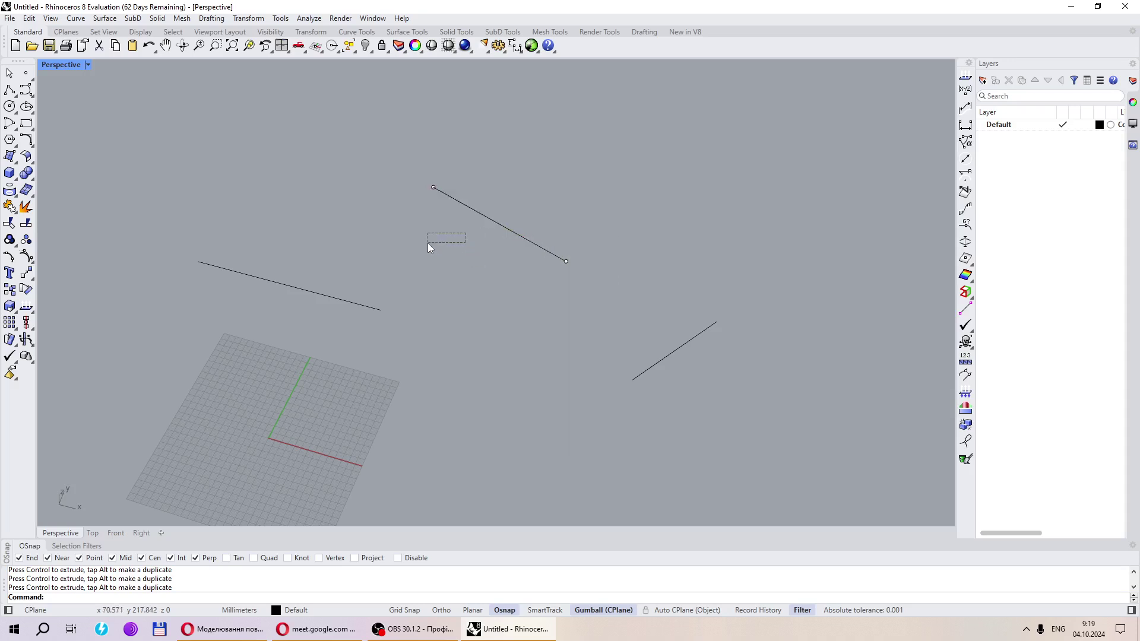
Reselect the rotated line and shorten it along the X and Y axes with the Gumball's scale handles
left_click(508, 230)
right_click_drag(508, 230, 516, 261)
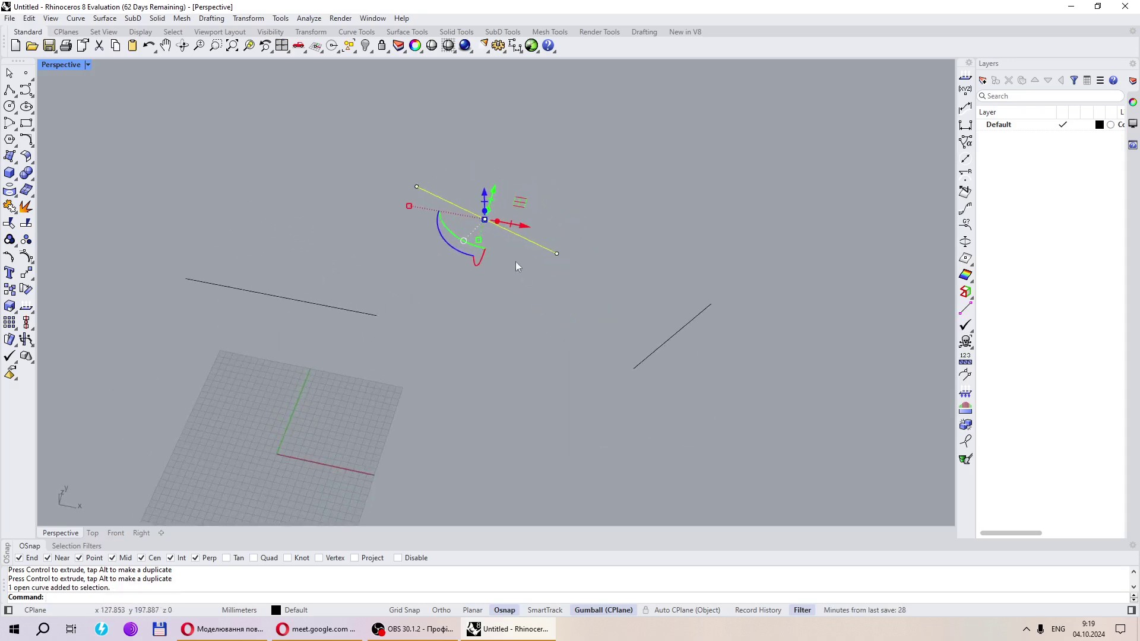
left_click_drag(415, 212, 443, 223)
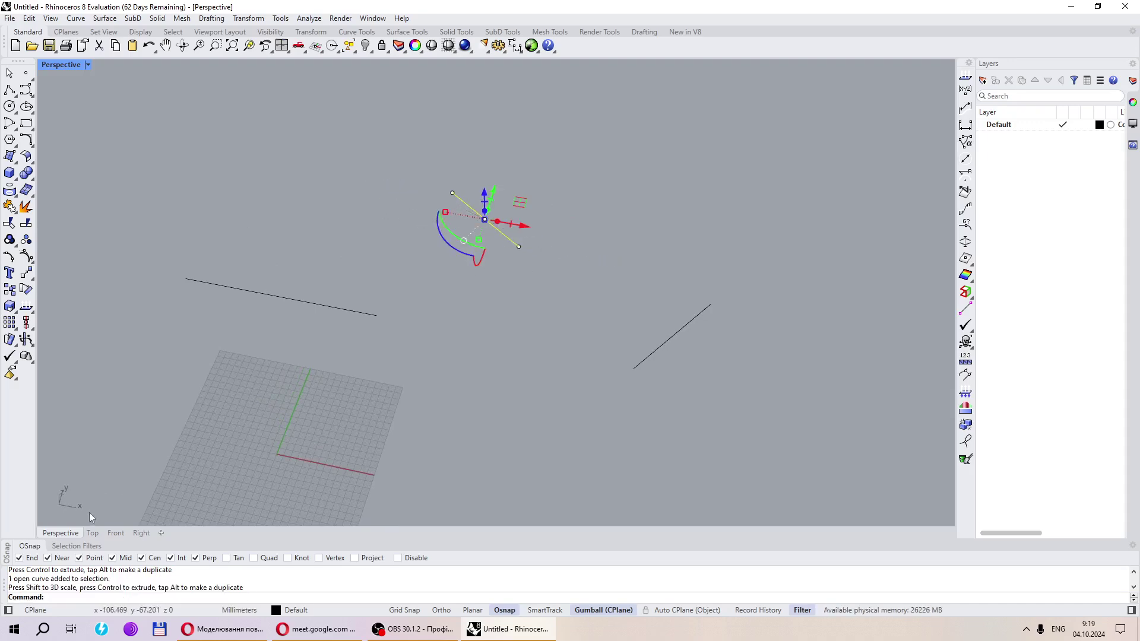
scroll(332, 414, "down", 3)
right_click_drag(332, 414, 403, 202)
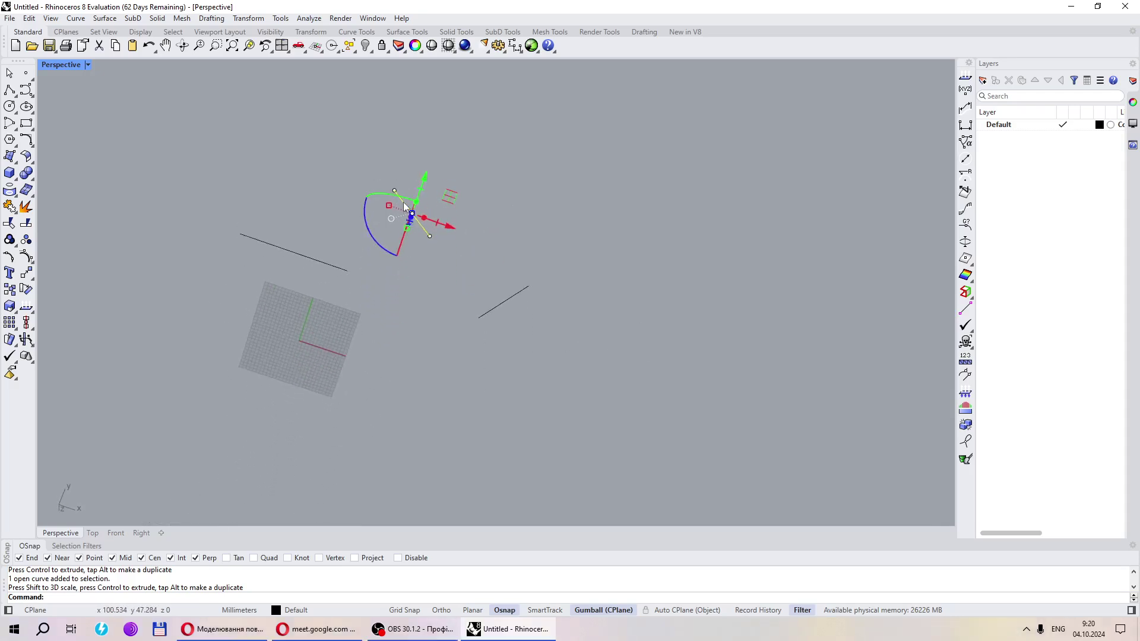
scroll(404, 202, "up", 2)
scroll(399, 211, "up", 2)
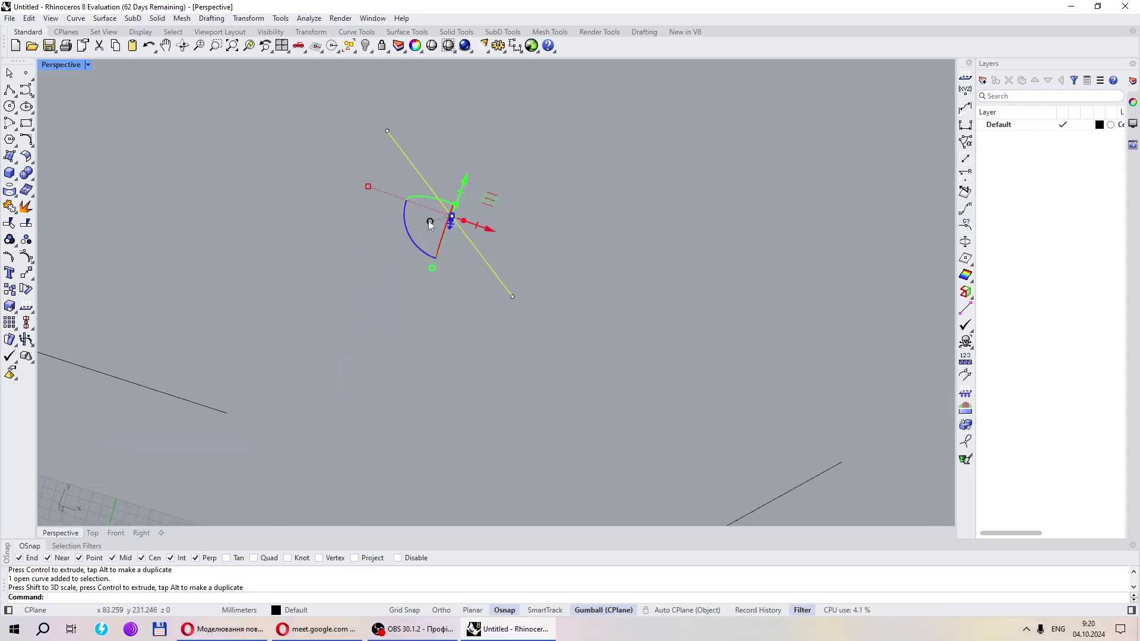
left_click_drag(367, 186, 398, 197)
mouse_move(433, 270)
left_mouse_down()
mouse_move(420, 332)
mouse_move(431, 221)
mouse_move(410, 365)
mouse_move(437, 256)
left_mouse_up()
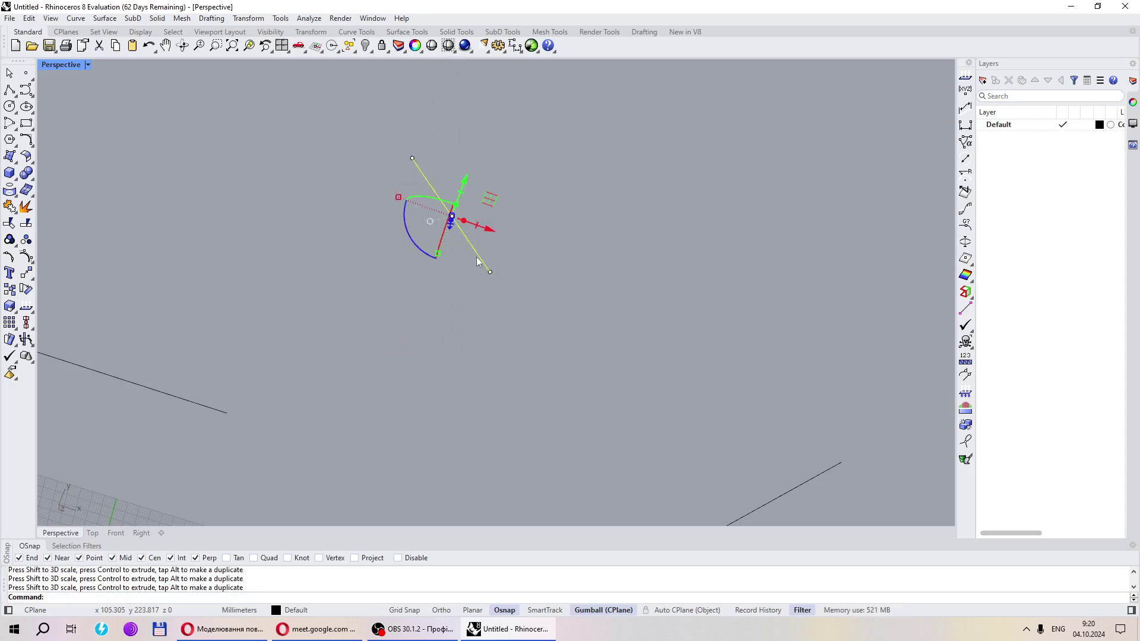
Move the shortened line within the XY plane and in the positive direction along the X axis with the Gumball
left_click_drag(486, 204, 535, 269)
right_click_drag(535, 270, 538, 293)
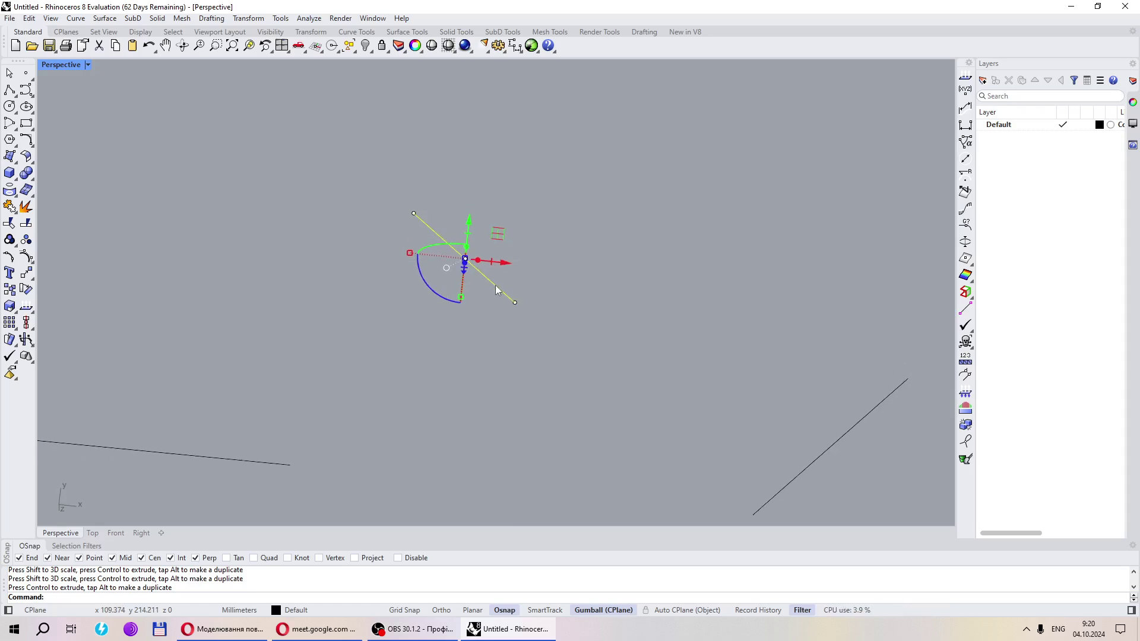
left_click(505, 264)
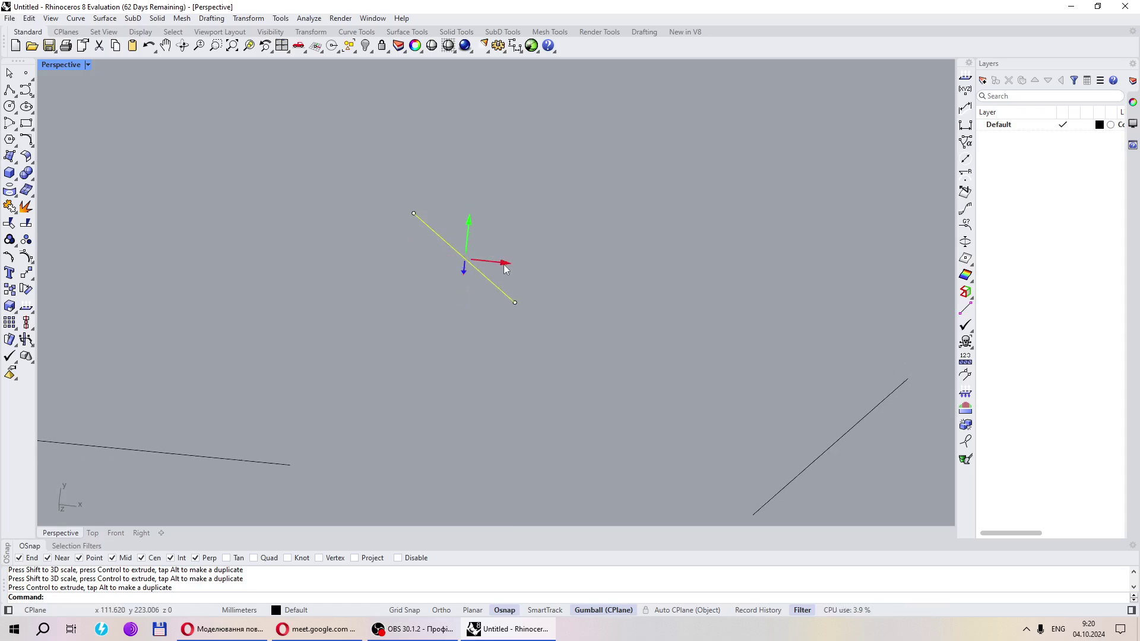
left_click(494, 262)
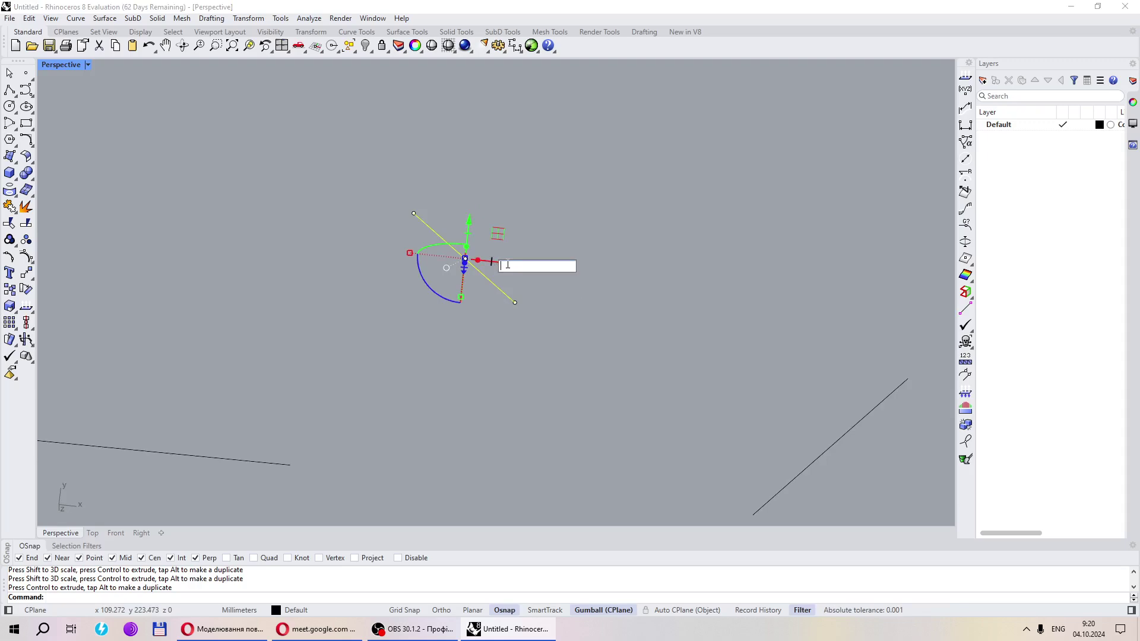
left_click_drag(500, 266, 540, 277)
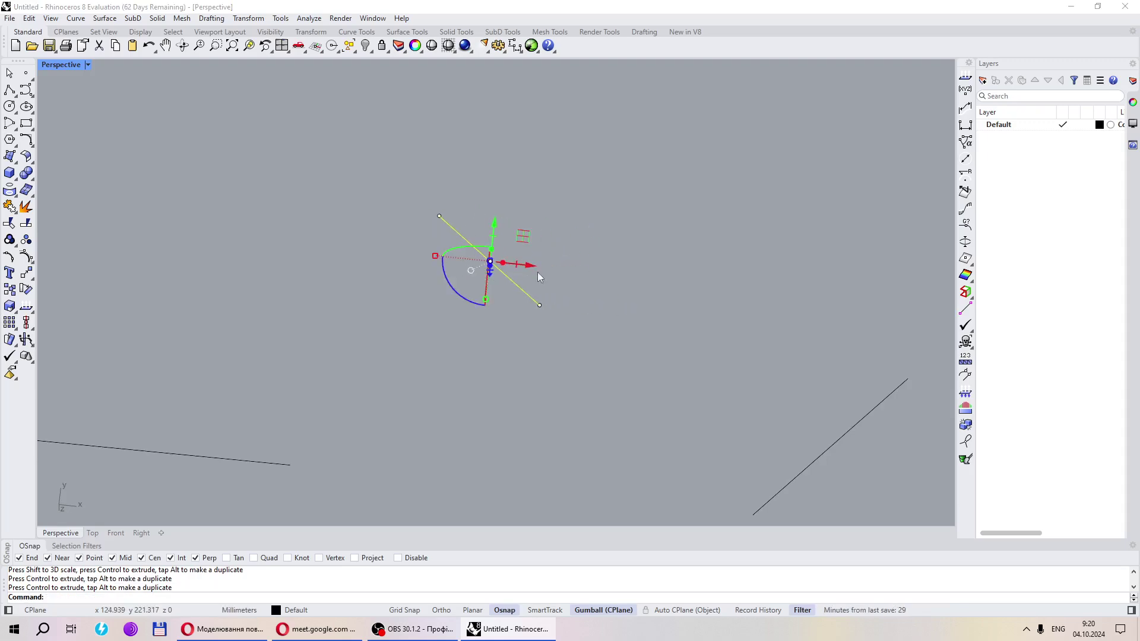
Move the selected short line 10 mm along the X axis using the Gumball's numeric input and deselect it
left_click(528, 271)
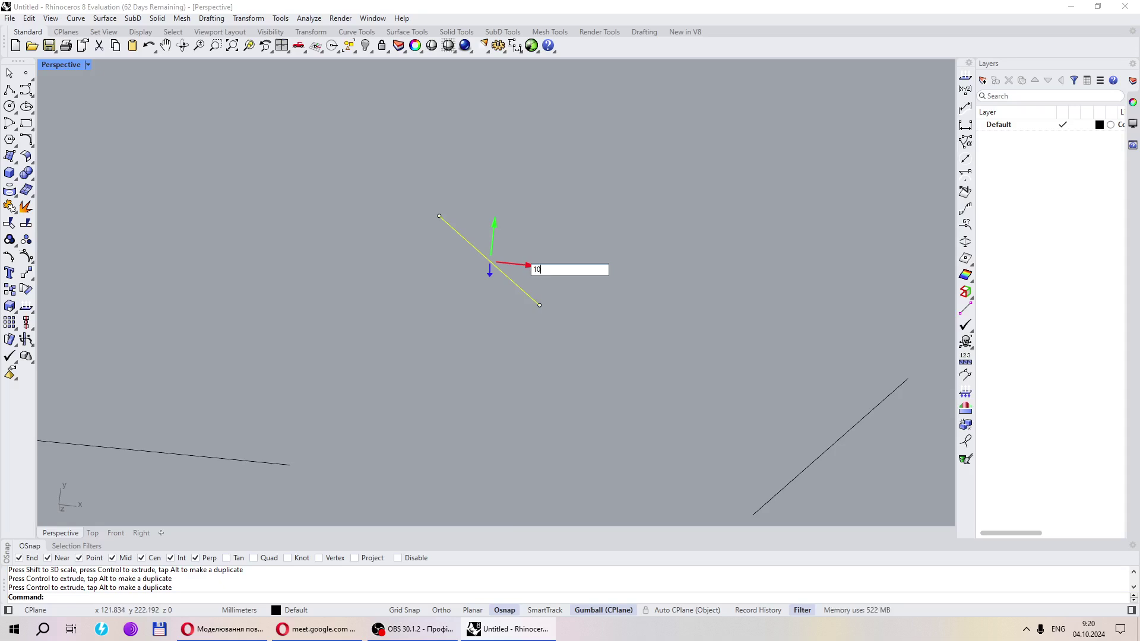
type("10")
key("Return")
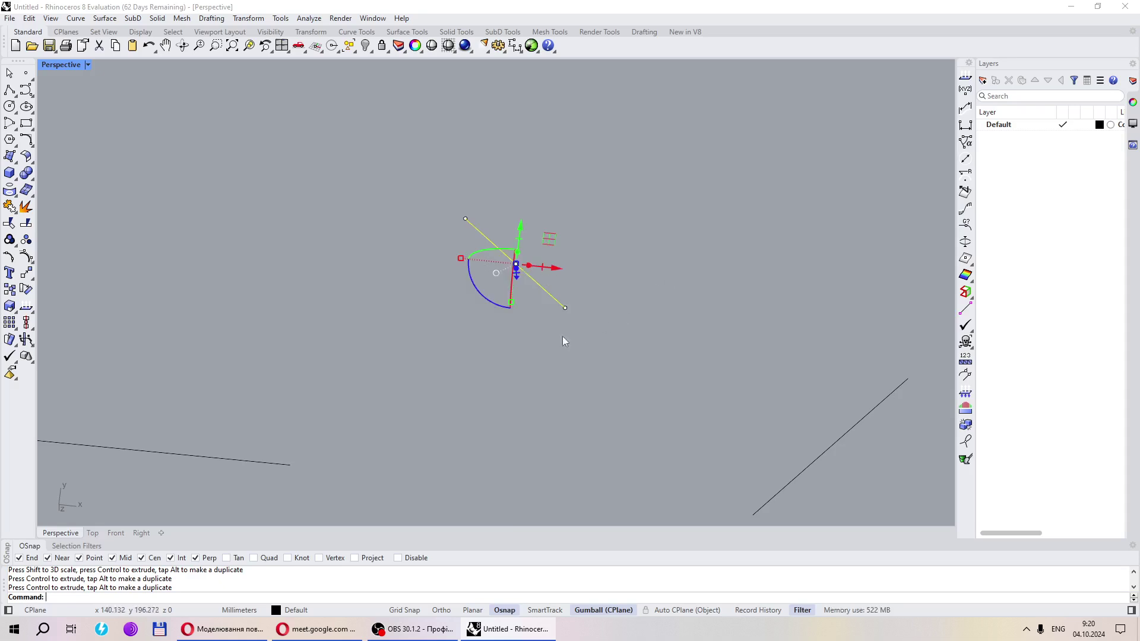
scroll(448, 291, "down", 3)
left_click(447, 291)
scroll(497, 252, "down", 2)
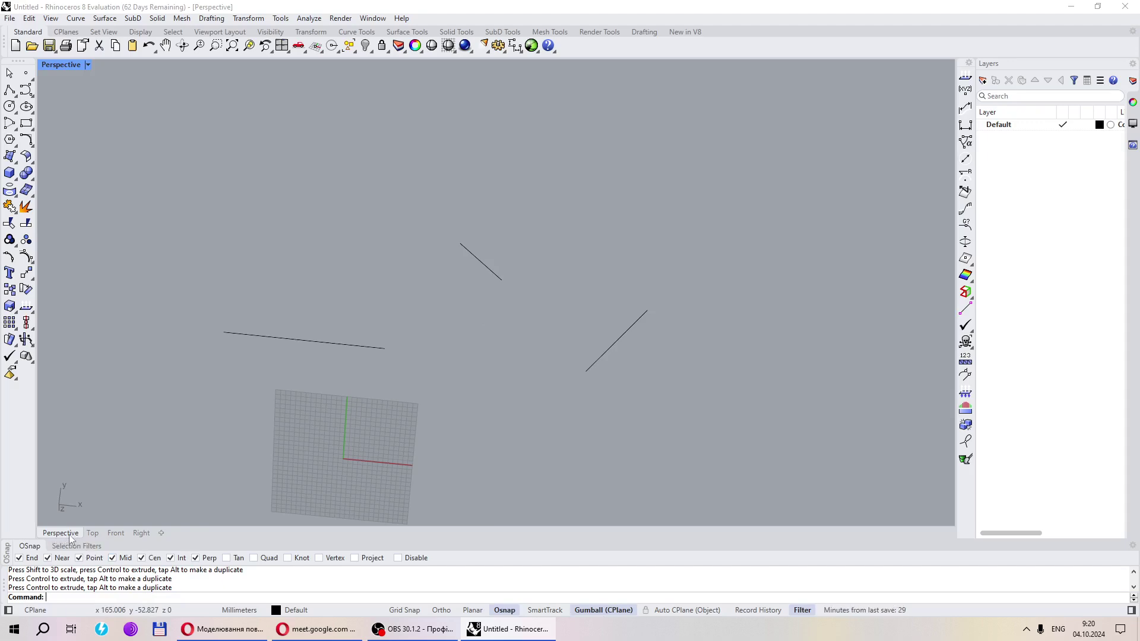
In the Top view, move the short line and the slanted line closer to the horizontal line without the Gumball's handles
left_click(92, 534)
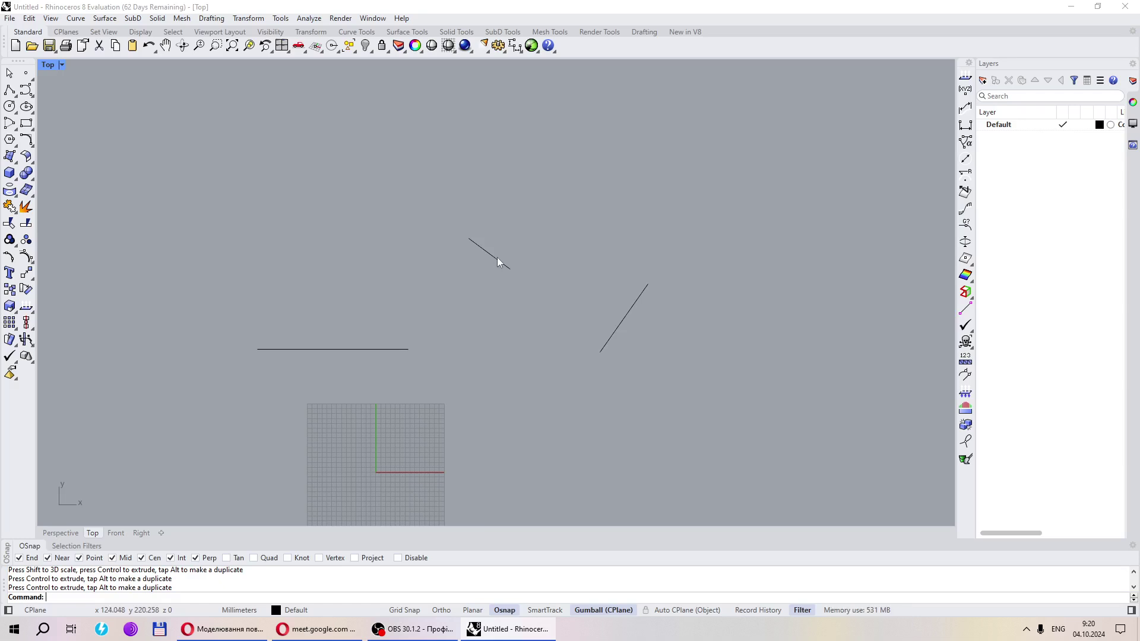
left_click_drag(494, 258, 399, 275)
key("Escape")
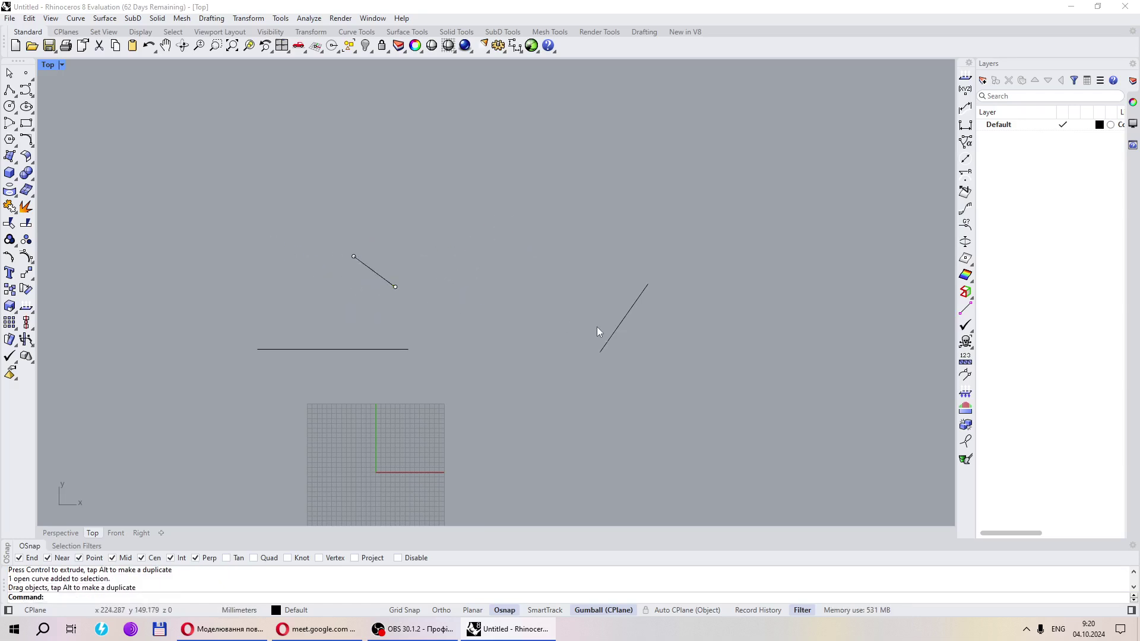
left_click(614, 331)
left_click_drag(614, 331, 468, 330)
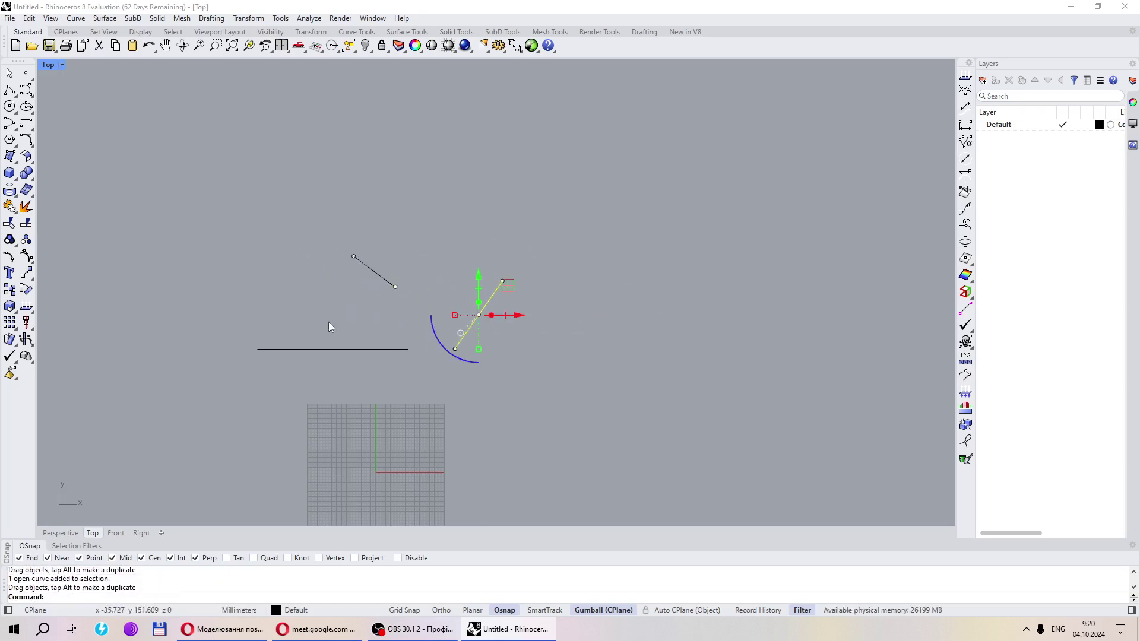
scroll(329, 322, "up", 5)
scroll(637, 285, "down", 2)
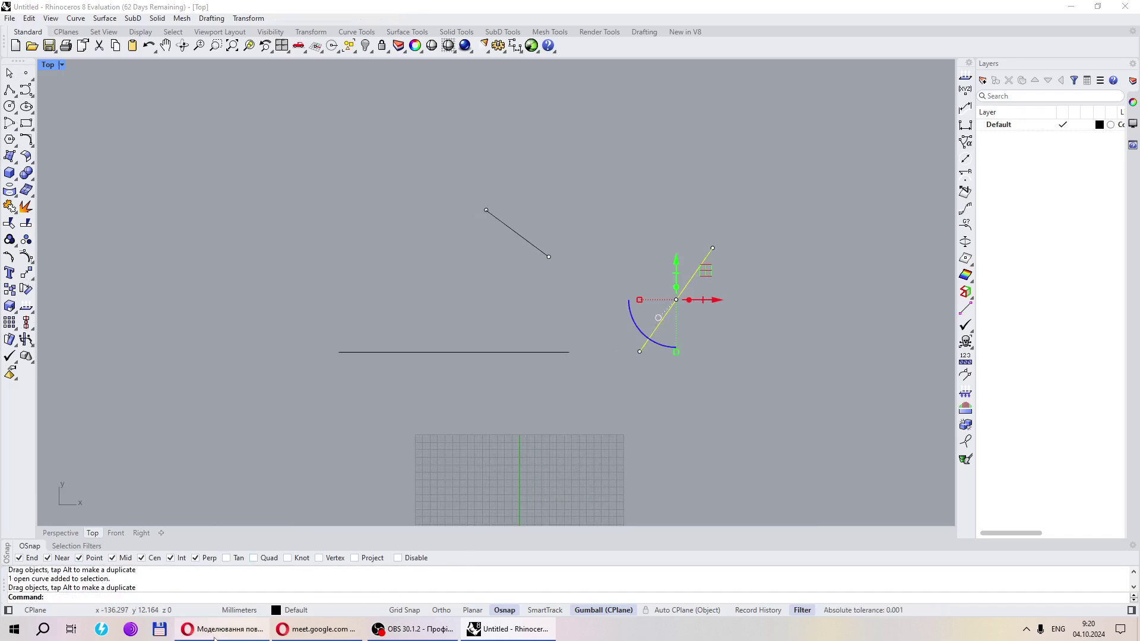
Switch to the Google Meet call, admit the waiting participant and return to Rhino
left_click(235, 630)
left_click(69, 11)
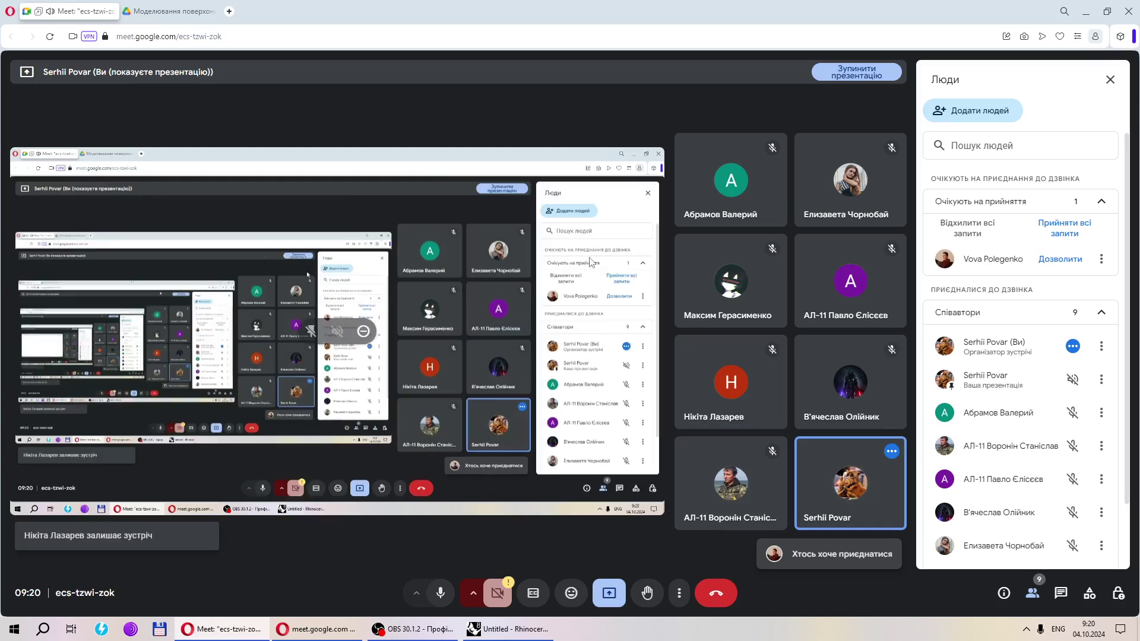
left_click(1058, 259)
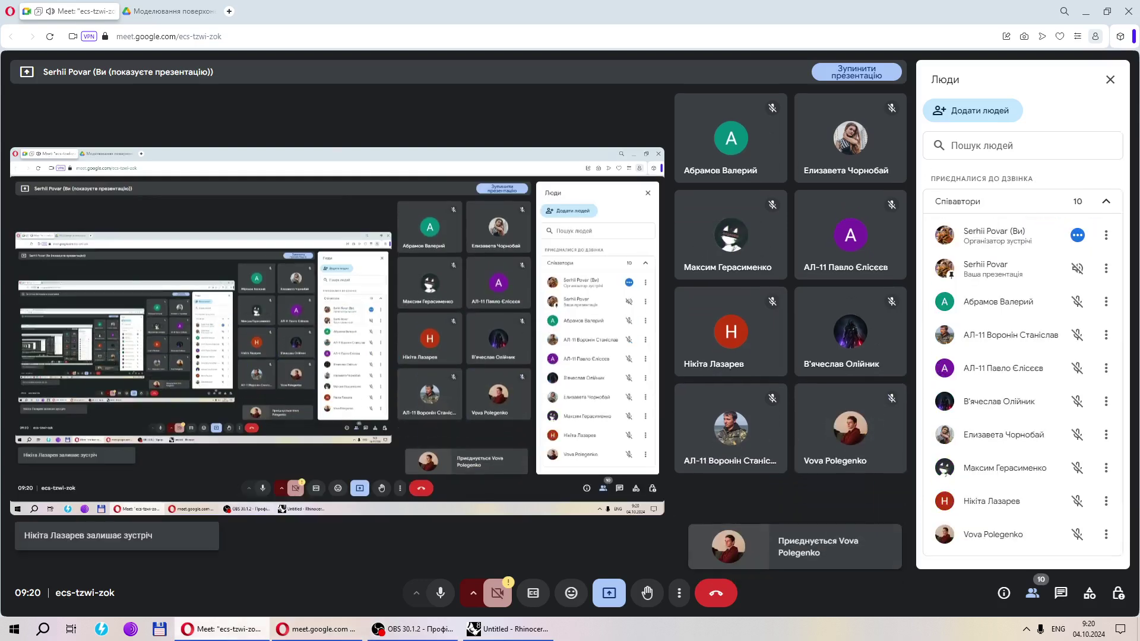
left_click(509, 629)
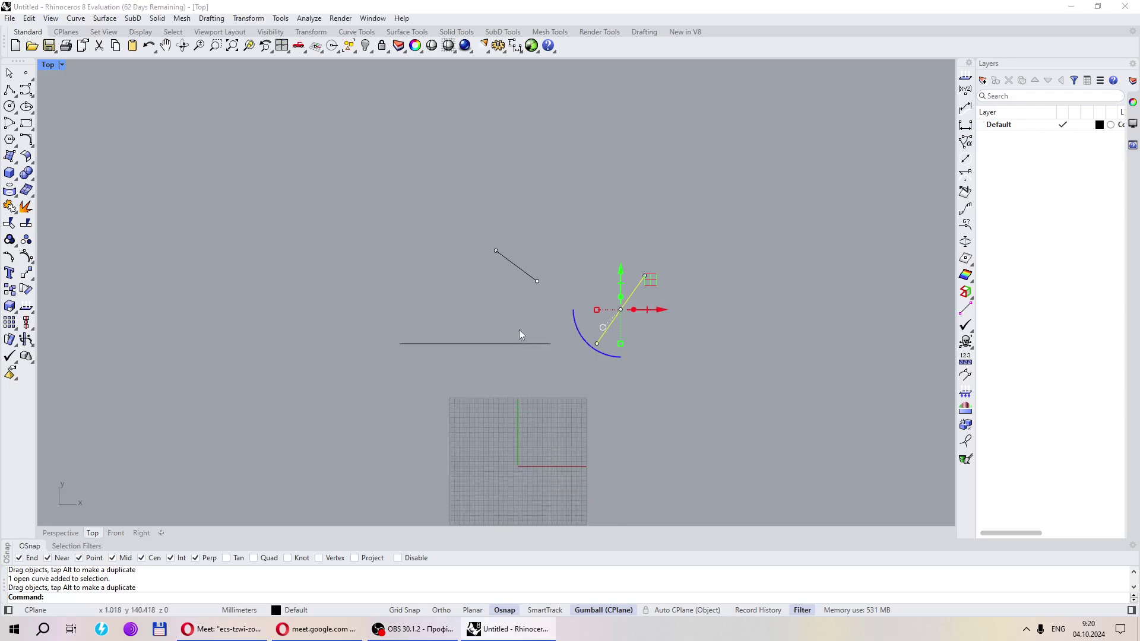
Deselect the slanted line, then turn the Gumball off and back on
left_click(578, 296)
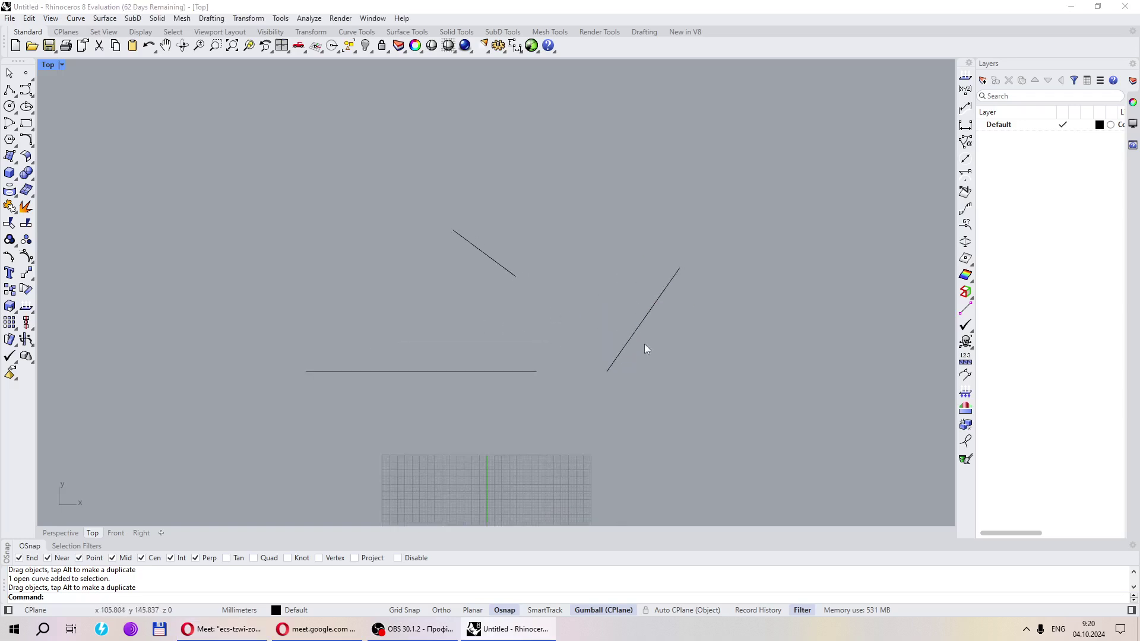
left_click(601, 612)
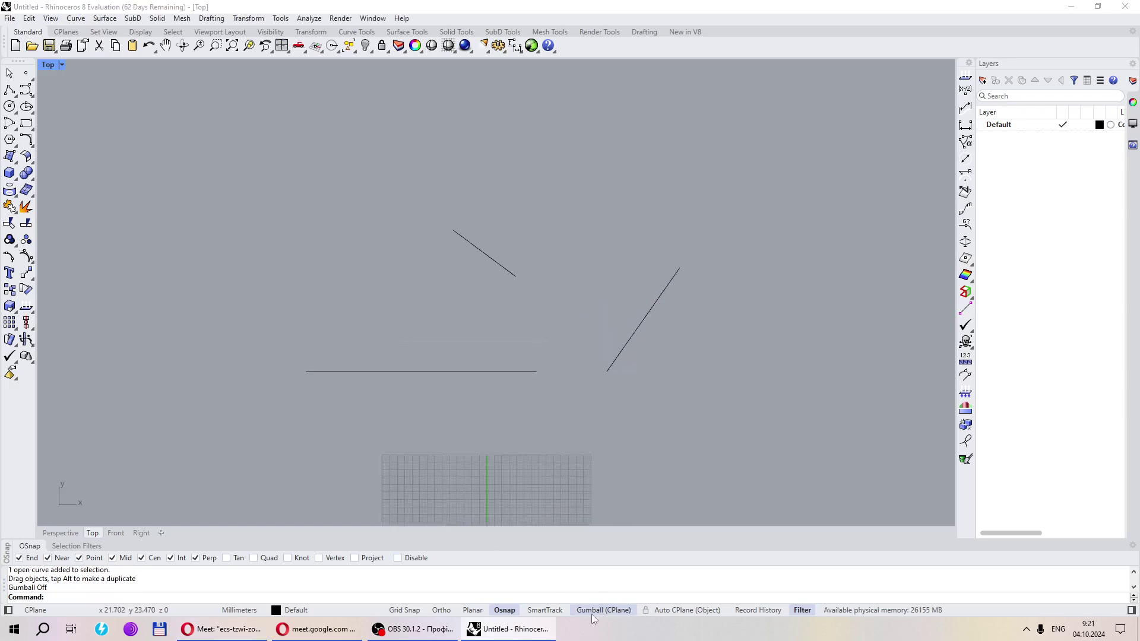
left_click(628, 610)
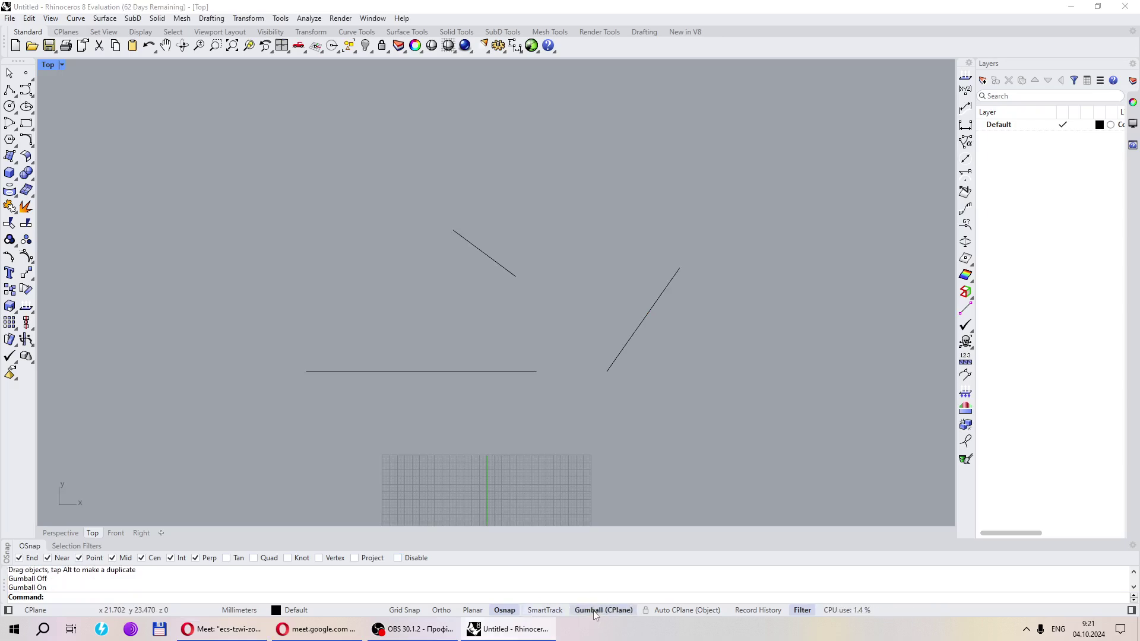
In the Perspective view, select the slanted line and move it slightly along the positive Y axis with the Gumball
left_click(60, 532)
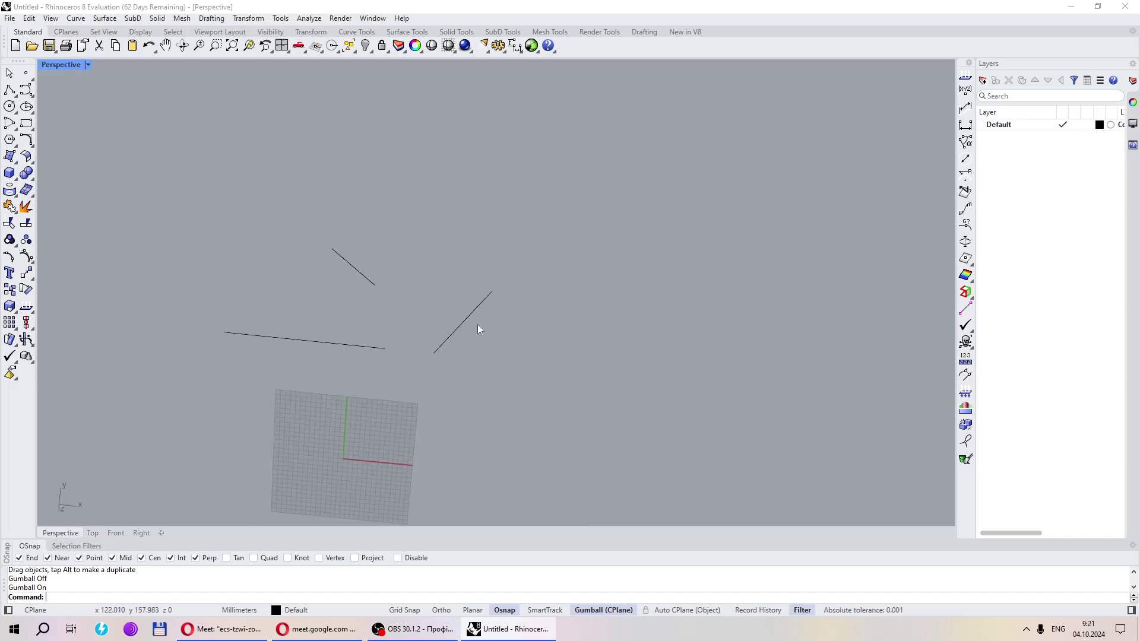
right_click_drag(469, 396, 473, 362)
left_click(472, 360)
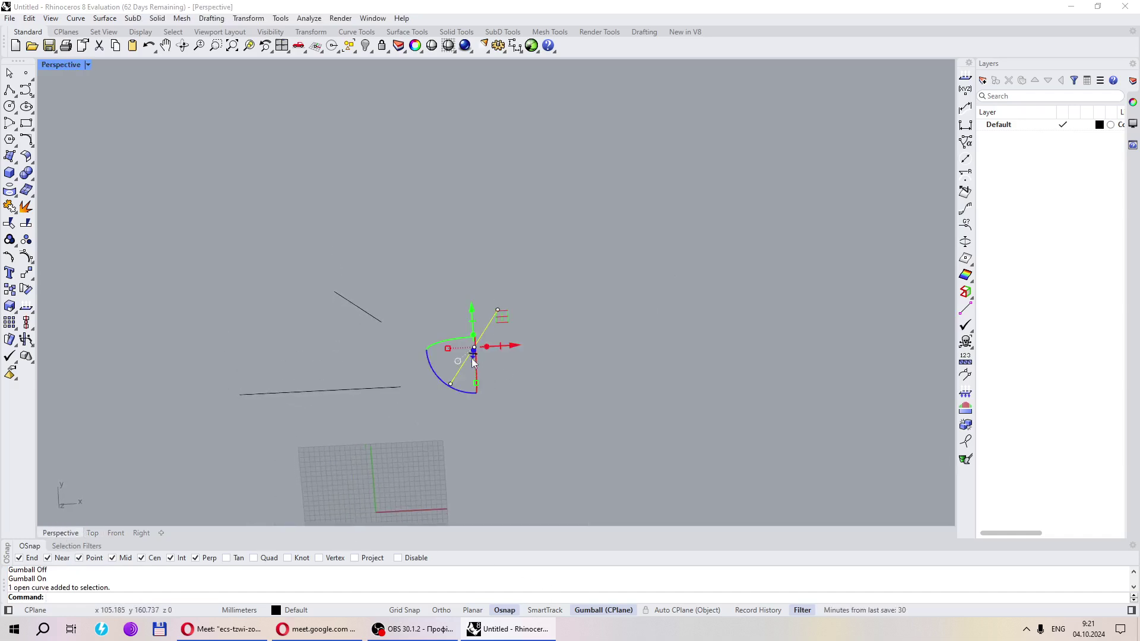
left_click_drag(474, 319, 498, 346)
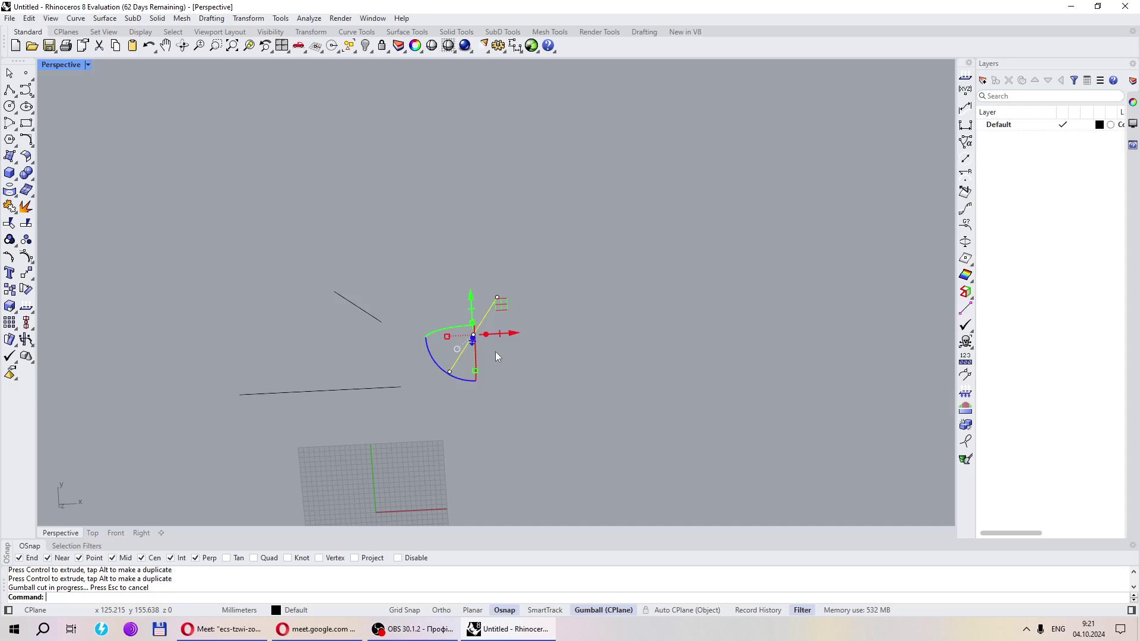
Scale the slanted line by a factor of 1.2 along the Y axis with the Gumball and deselect it
right_click_drag(496, 352, 458, 371)
left_click(476, 380)
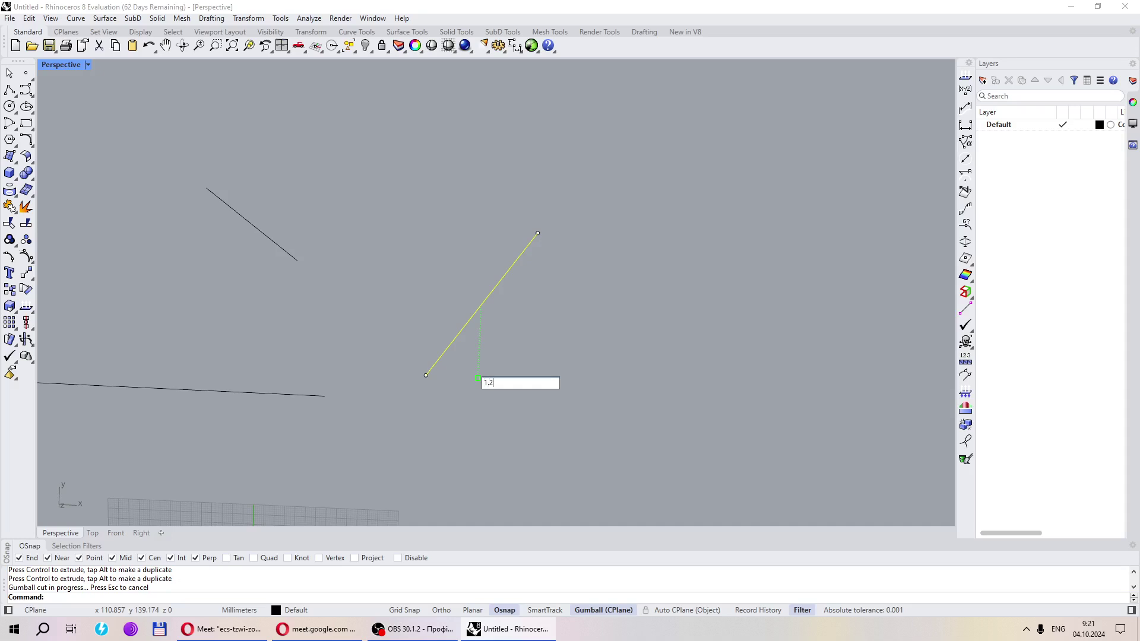
type("1.2")
key("Return")
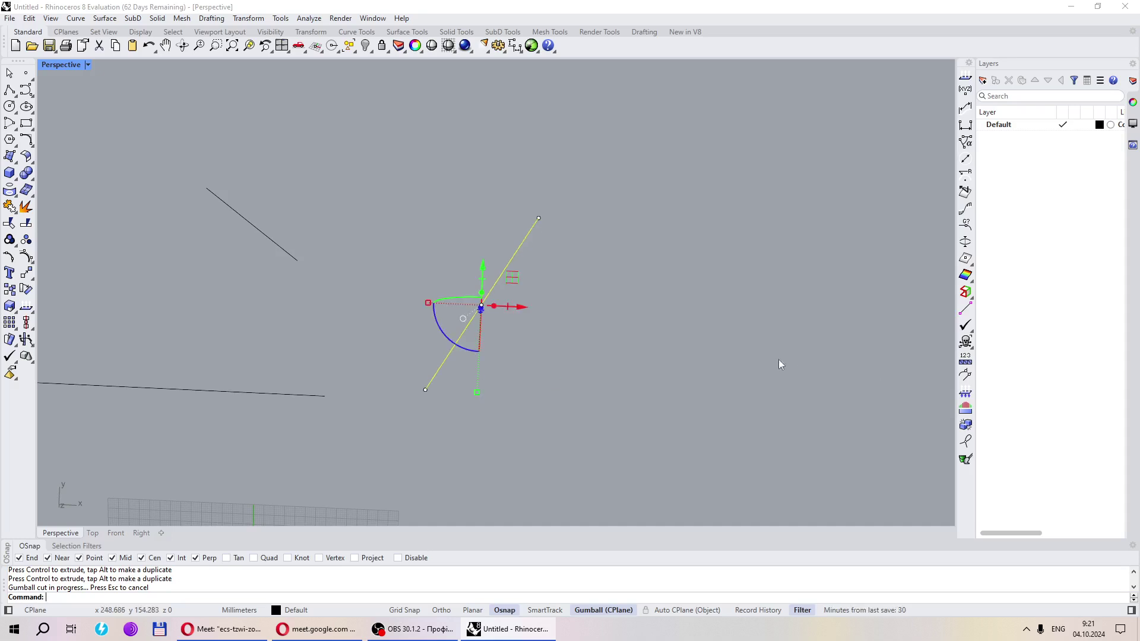
right_click_drag(779, 363, 484, 450)
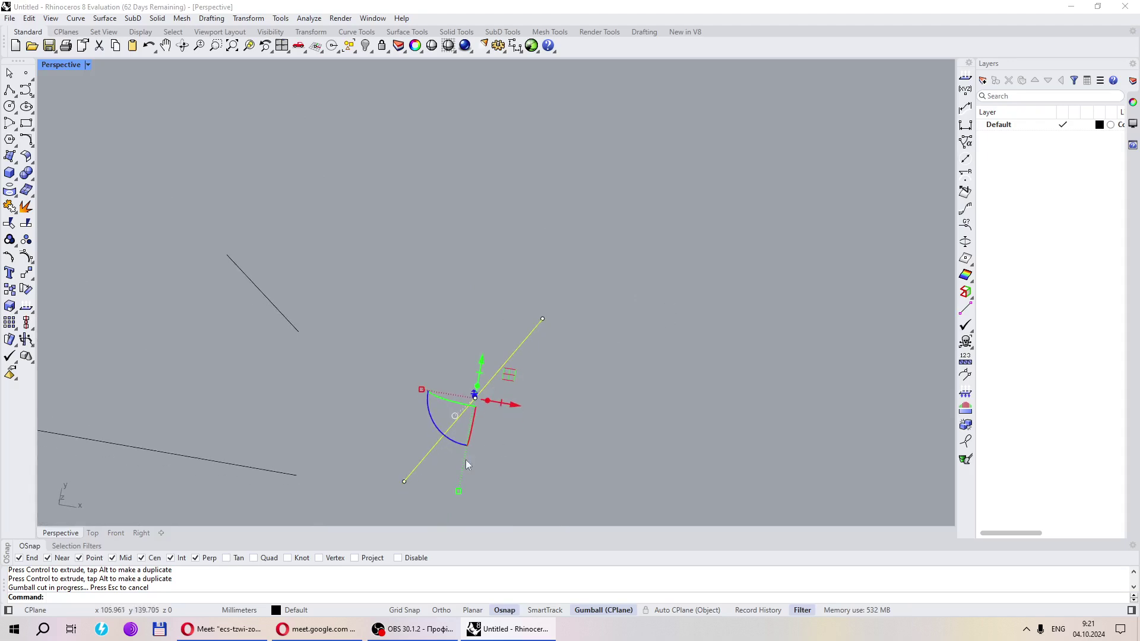
right_click_drag(493, 315, 131, 483)
key("Escape")
Turn off the Gumball and delete all three lines in the Top view
left_click(93, 533)
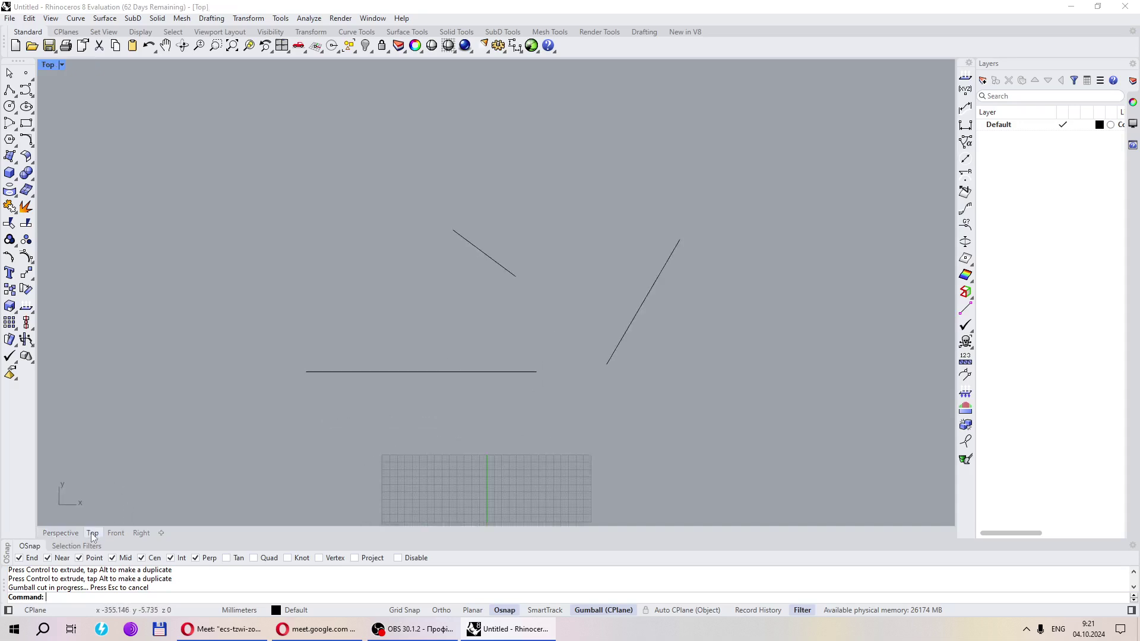
left_click(614, 611)
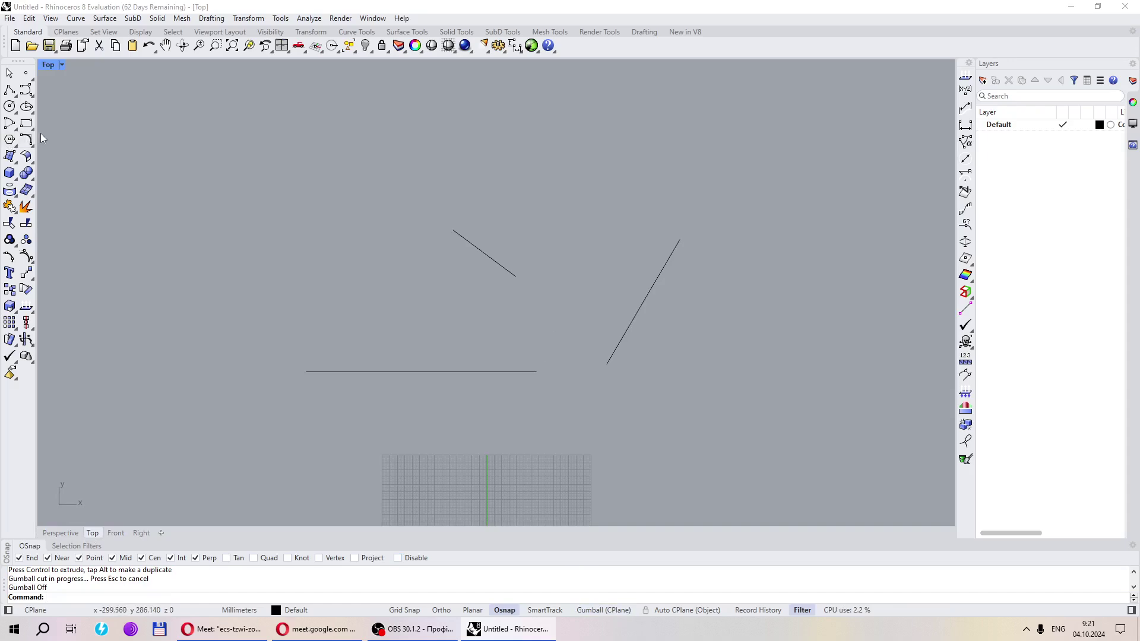
left_click_drag(642, 438, 305, 187)
key("Delete")
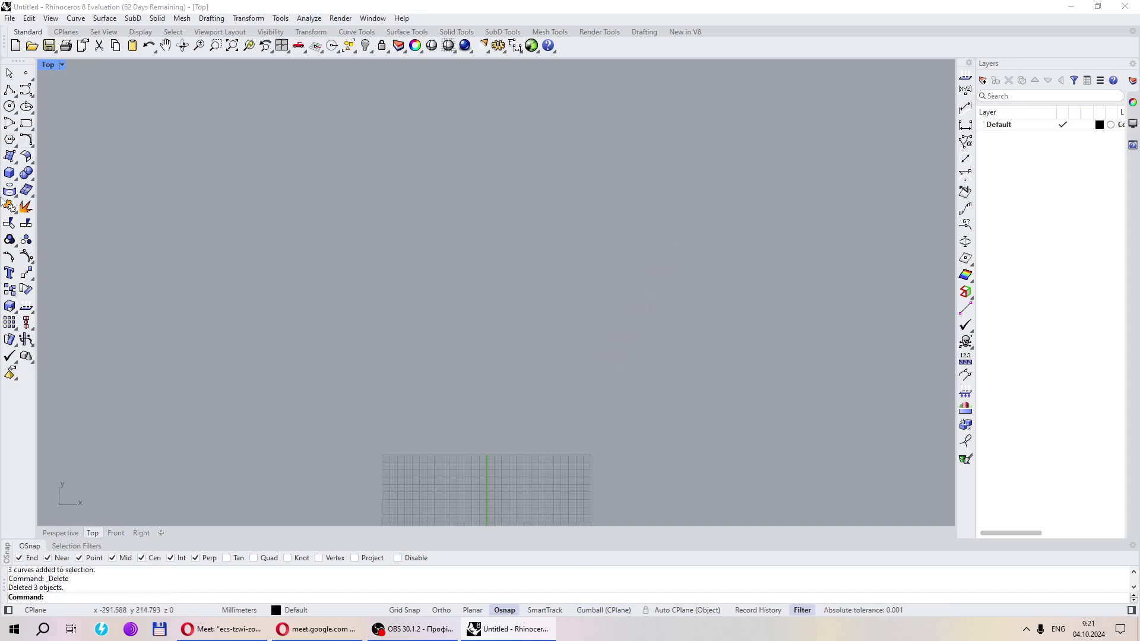
Start a polyline with one nearly horizontal straight segment and continue it with three arc segments in Arc mode
left_click(9, 90)
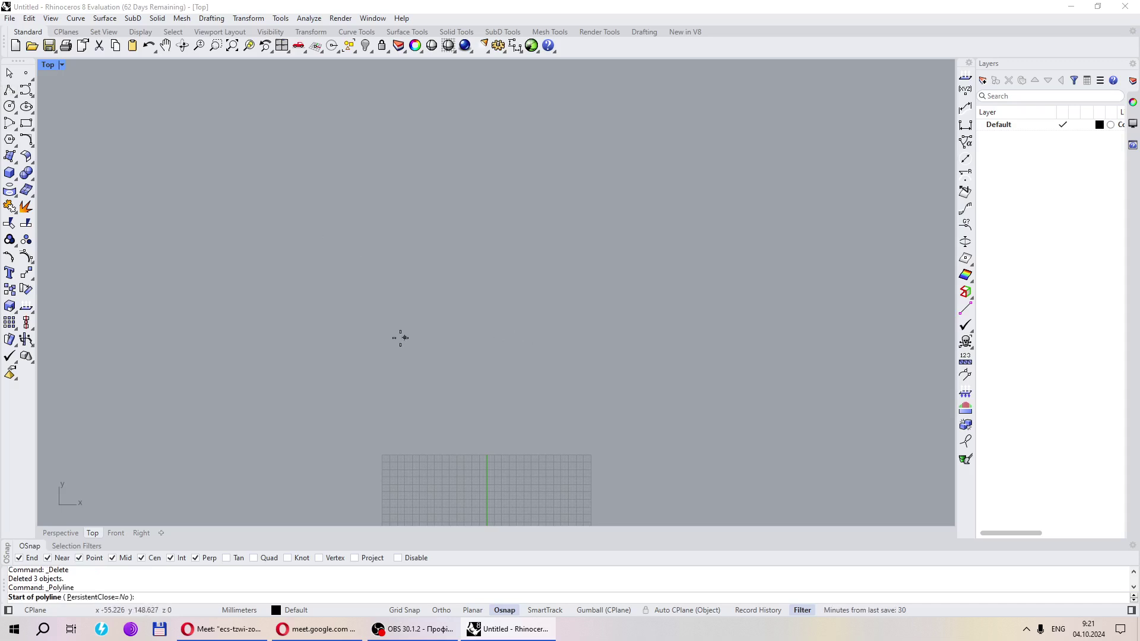
left_click(370, 330)
left_click(644, 314)
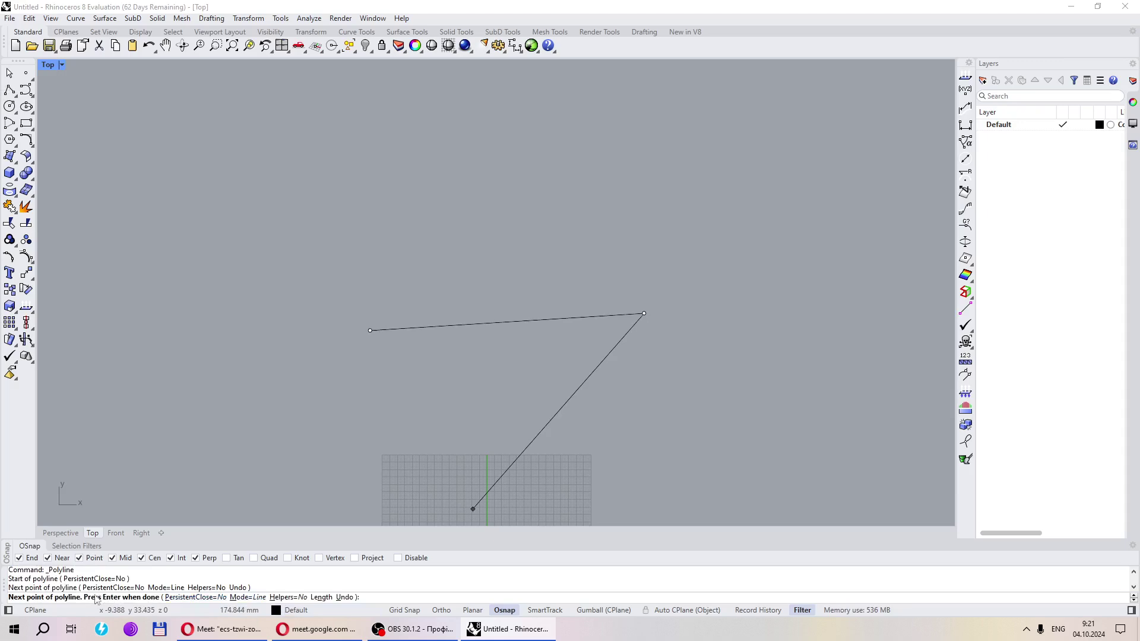
left_click(242, 601)
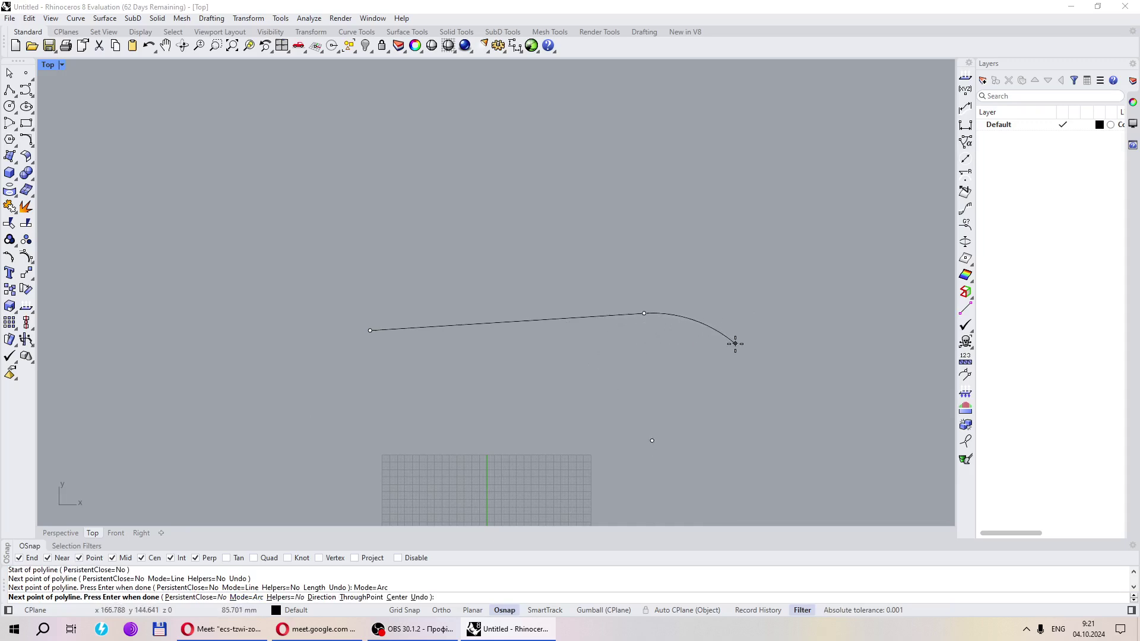
left_click(683, 229)
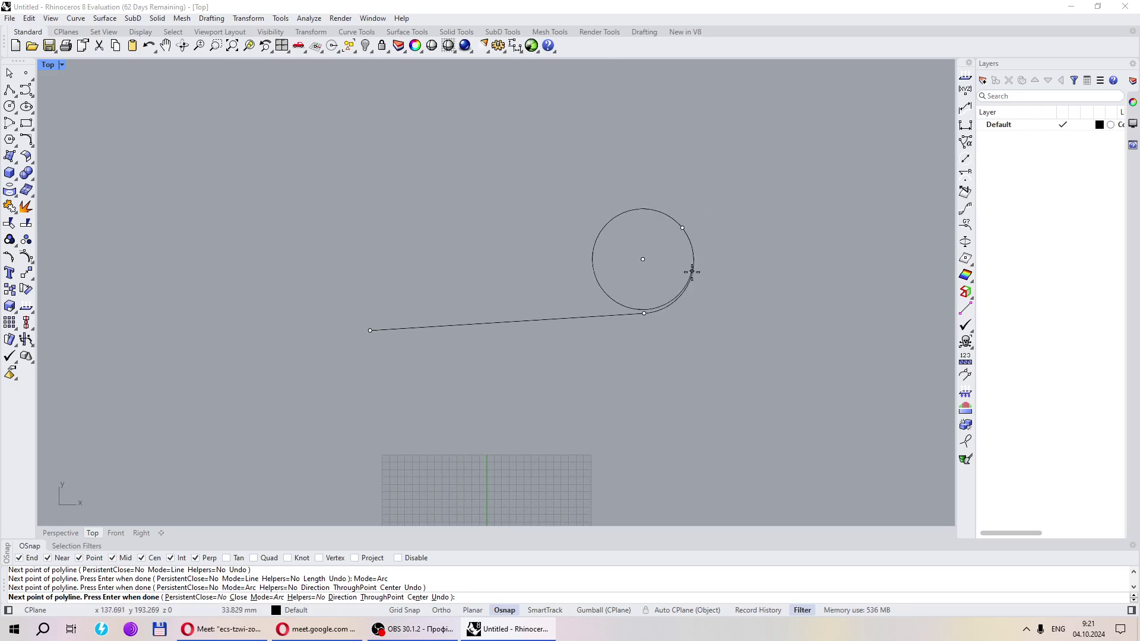
left_click(750, 160)
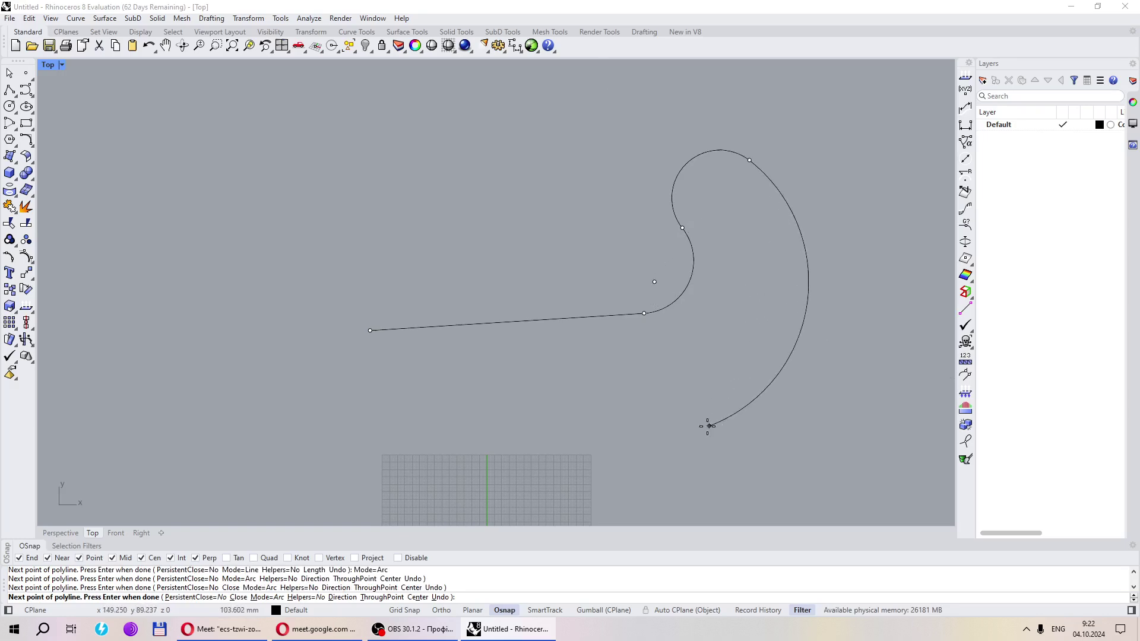
left_click(680, 402)
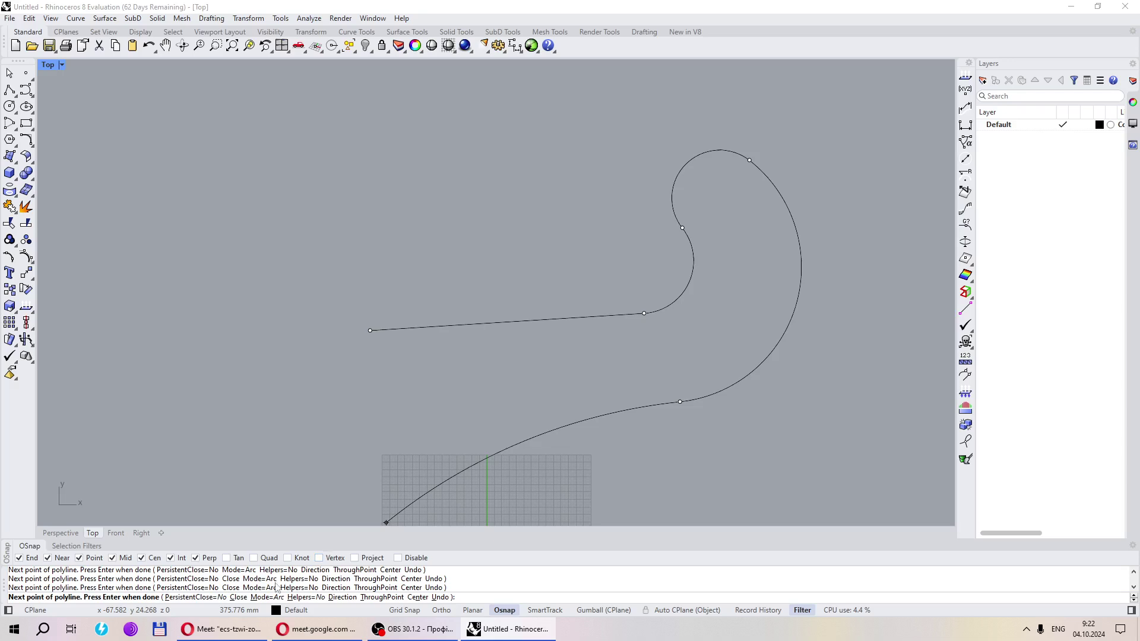
Switch the polyline back to Line mode and finish it with a straight segment ending below its start point
left_click(262, 598)
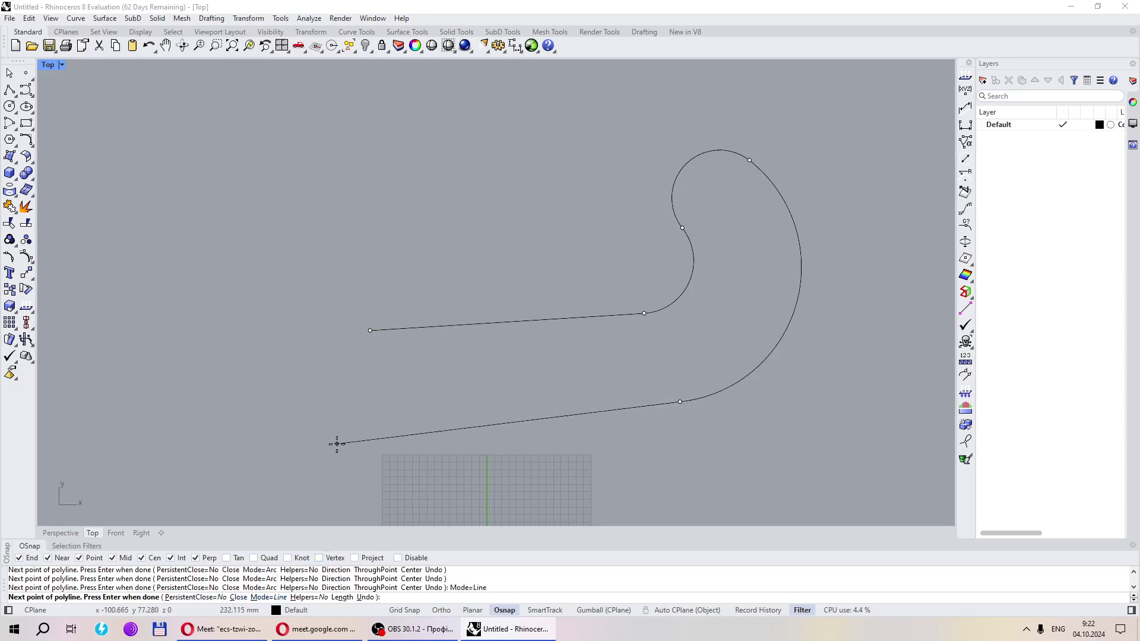
left_click(368, 427)
key("Return")
scroll(380, 425, "down", 5)
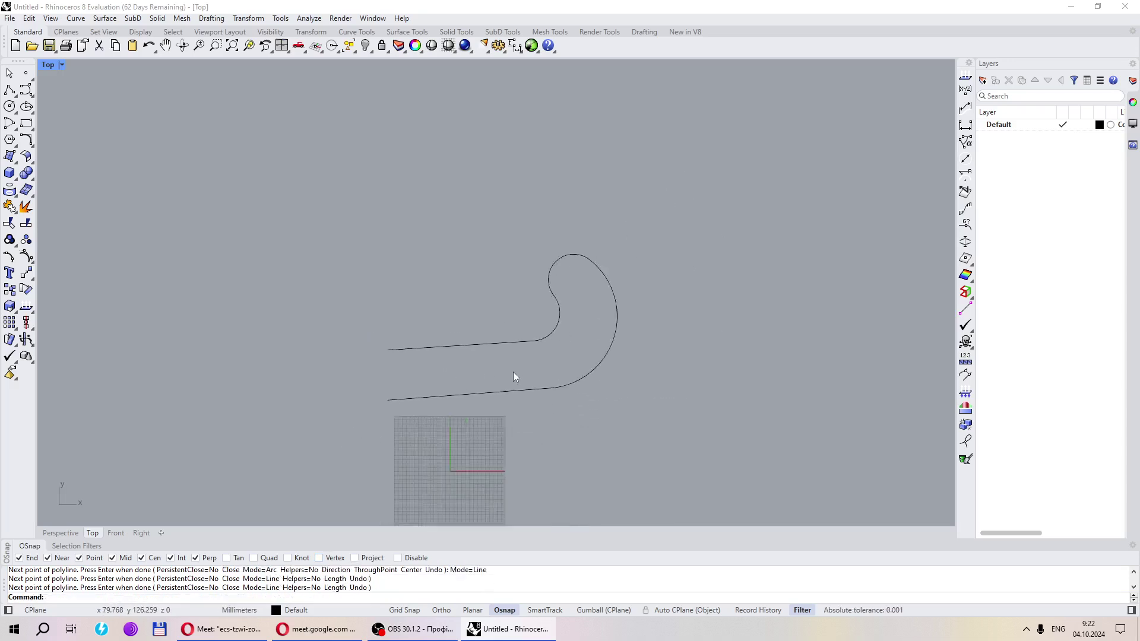
scroll(513, 371, "up", 5)
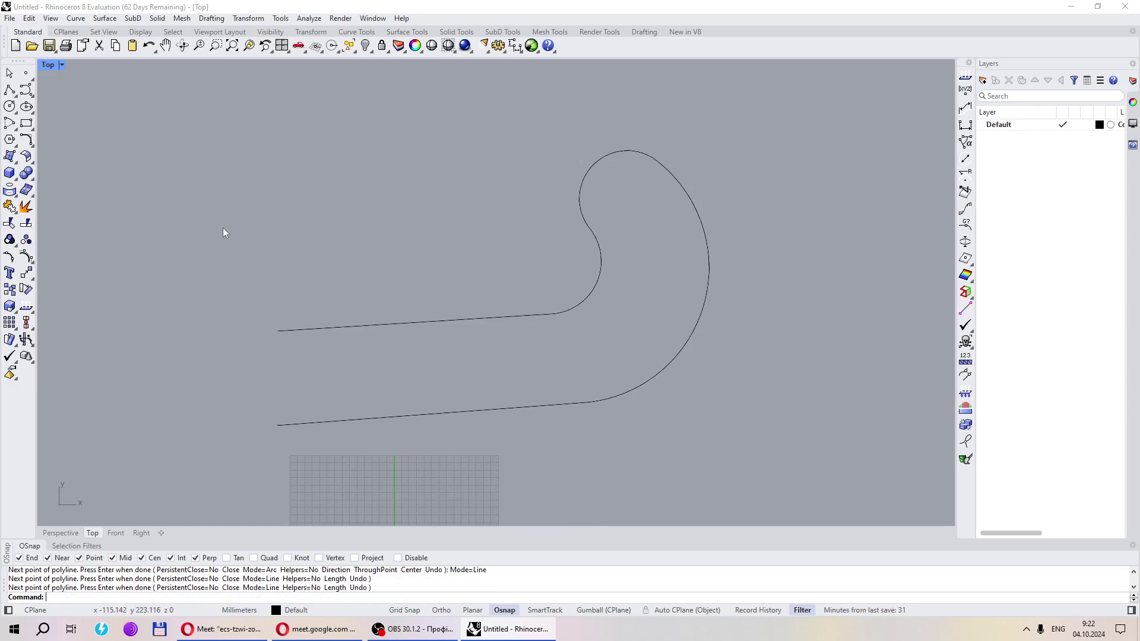
Delete the mixed line-and-arc polyline and draw a long, nearly horizontal single-segment polyline above the grid
left_click_drag(711, 392, 393, 177)
key("Delete")
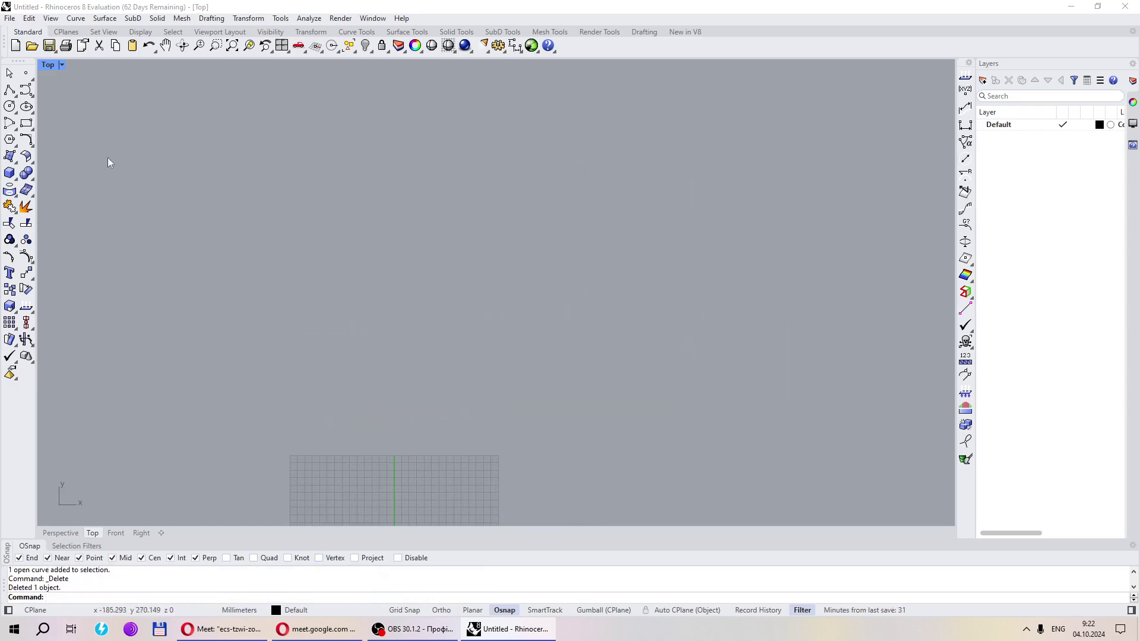
left_click(10, 91)
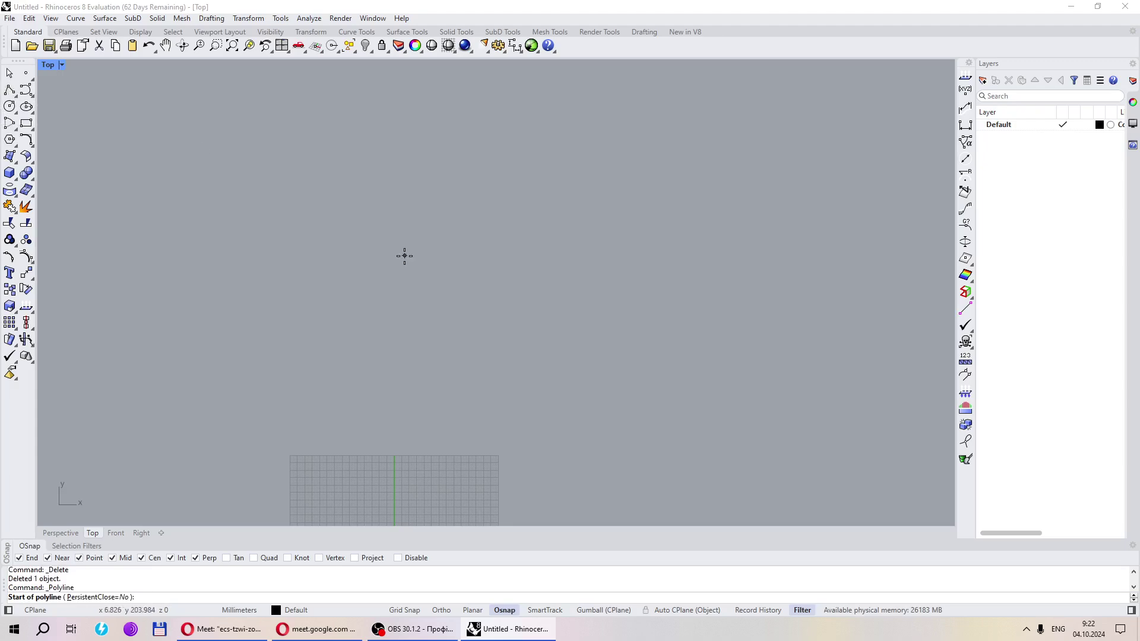
left_click(381, 254)
left_click(837, 248)
key("Return")
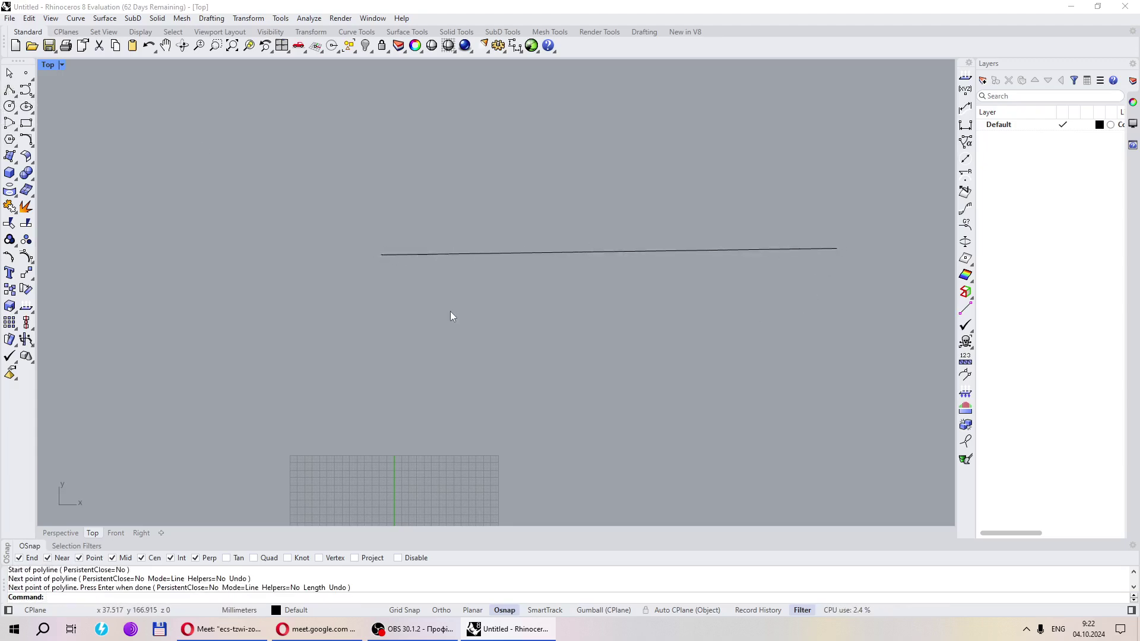
scroll(451, 314, "down", 2)
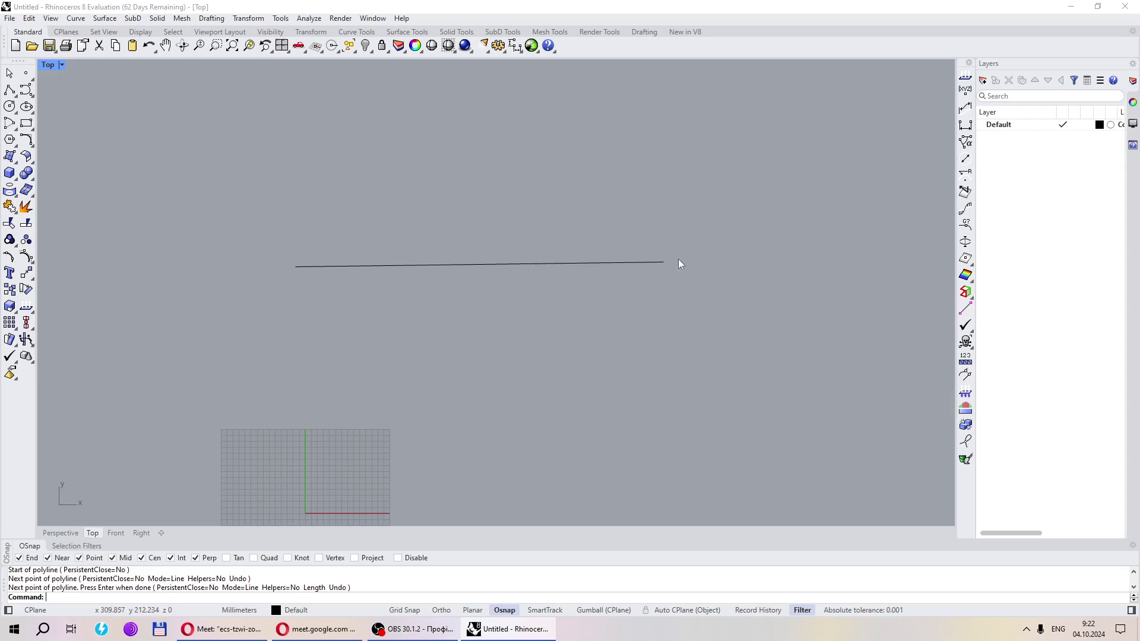
Delete the long polyline and detach the Lines tools as a floating palette over the Top view
left_click(521, 261)
key("Delete")
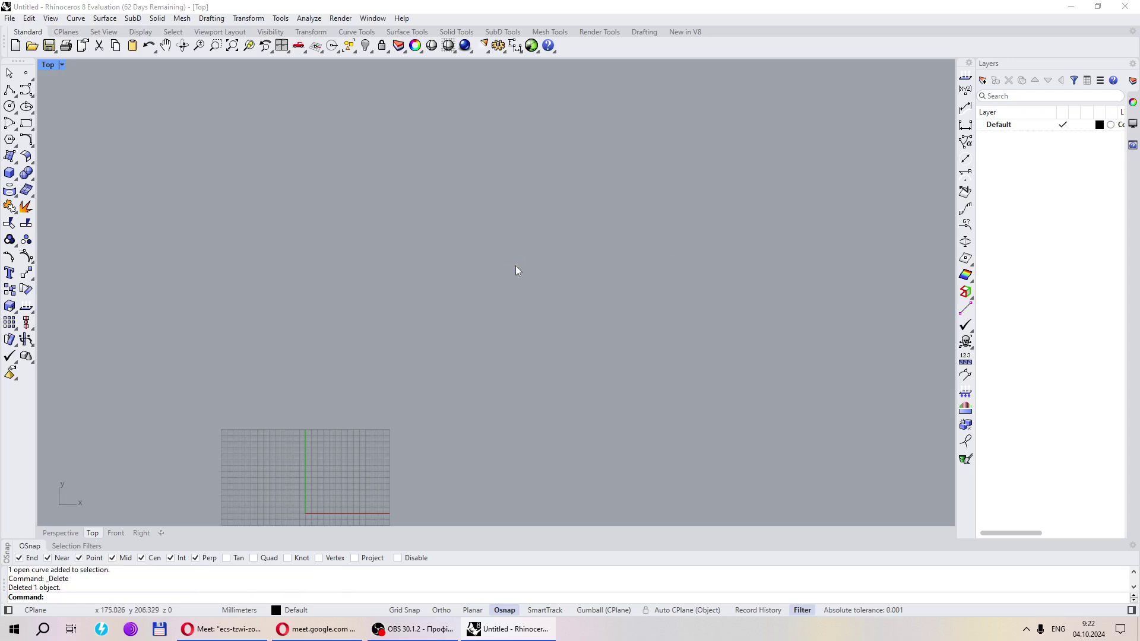
left_click(6, 92)
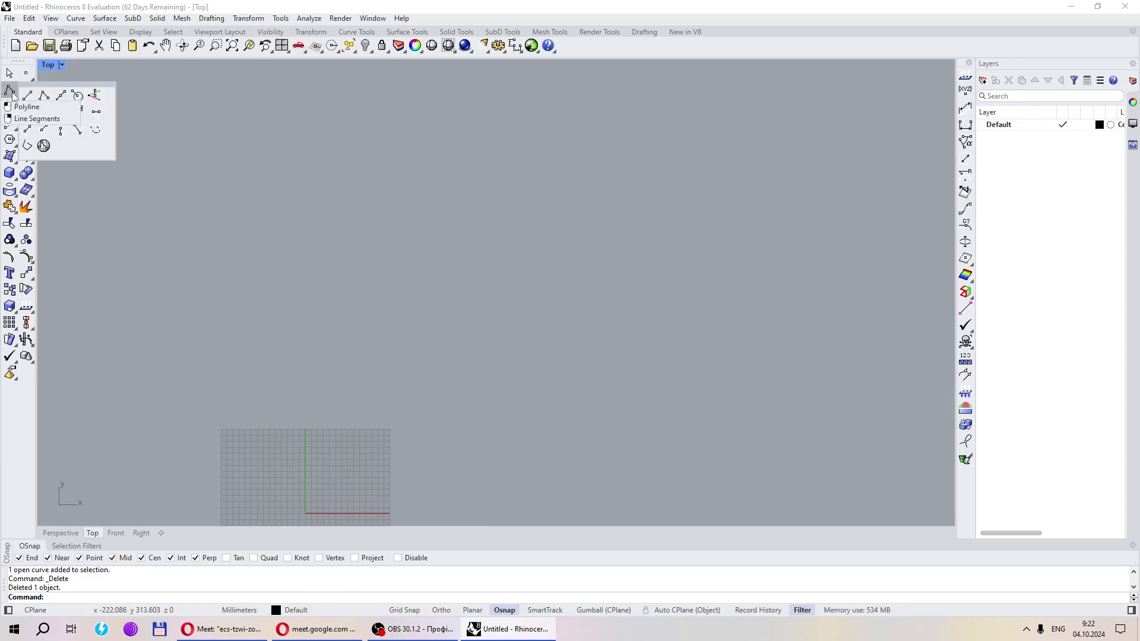
left_click_drag(60, 83, 134, 103)
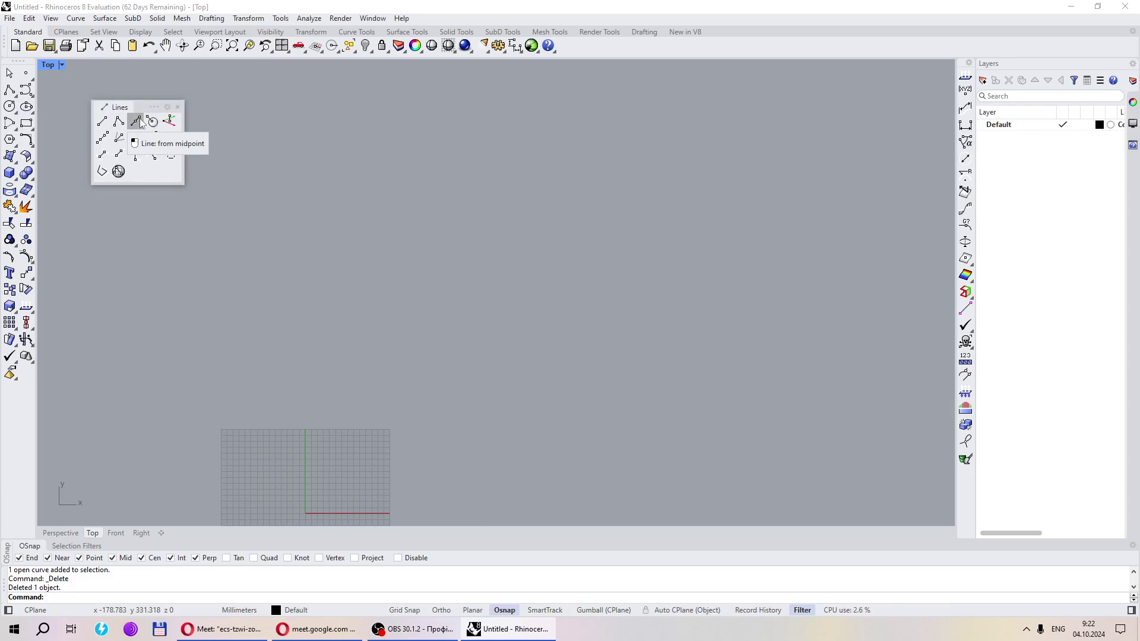
Draw two separate lines in the Top view, one long and nearly horizontal and one sloping down to the right beneath it
left_click(102, 121)
left_click(328, 226)
left_click(840, 232)
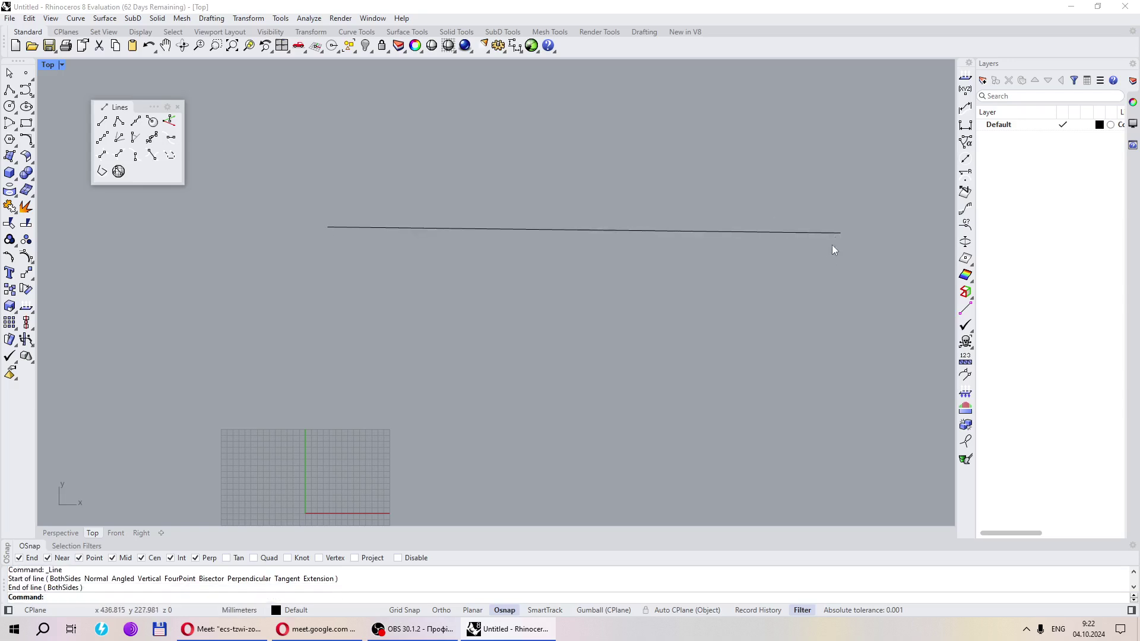
left_click(103, 121)
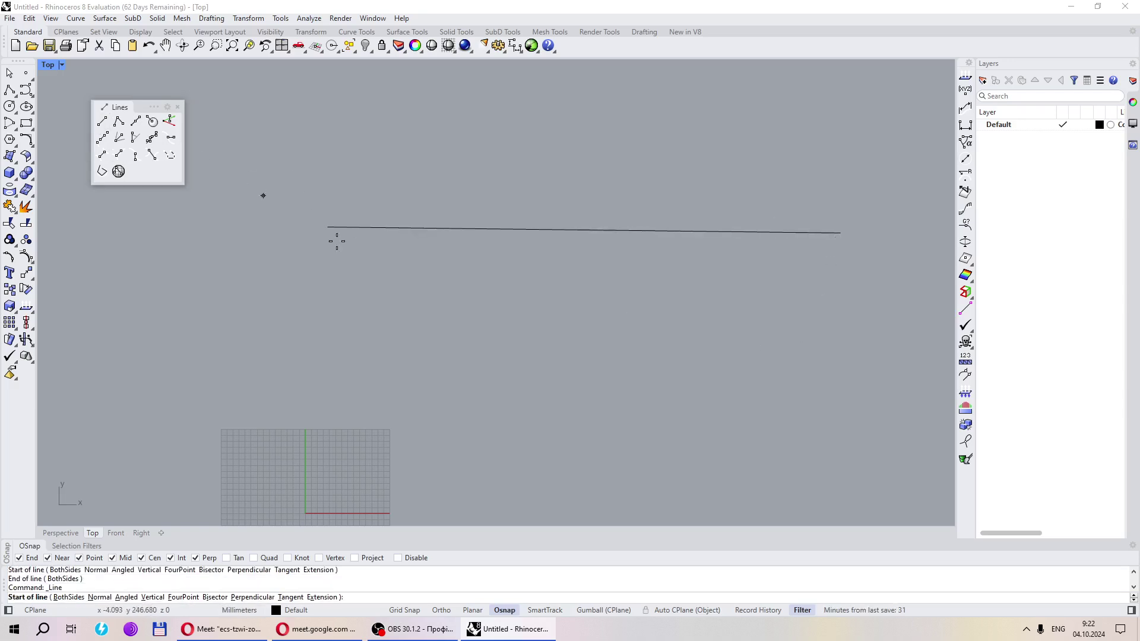
left_click(349, 252)
left_click(851, 408)
Delete both separate lines and reposition the floating Lines palette nearer the edge of the Top view
left_click_drag(609, 455, 482, 173)
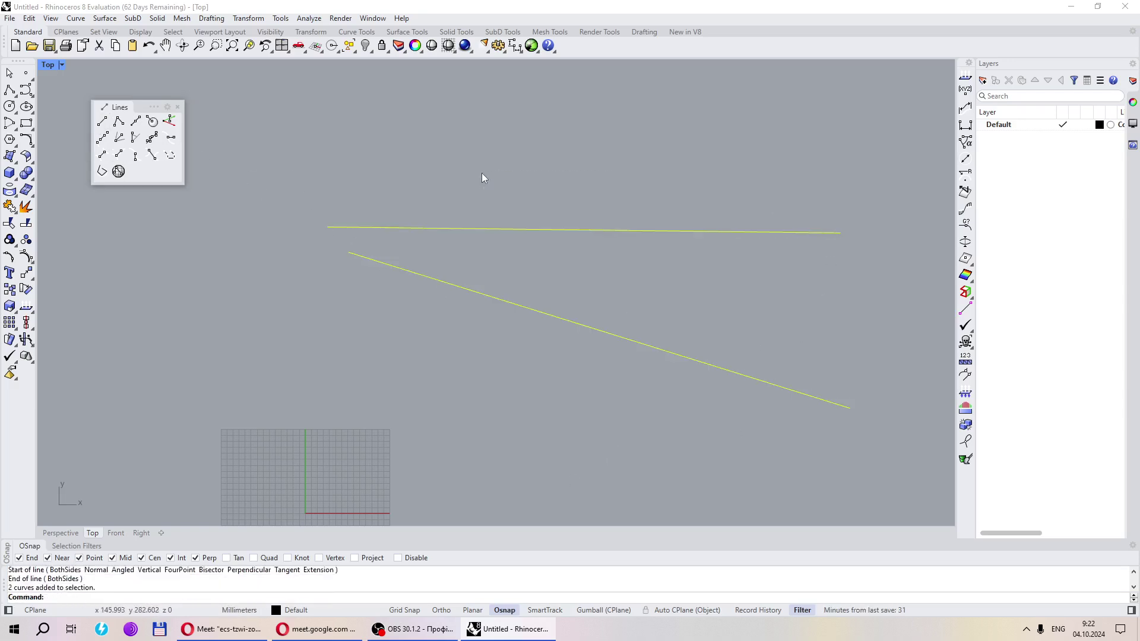
key("Delete")
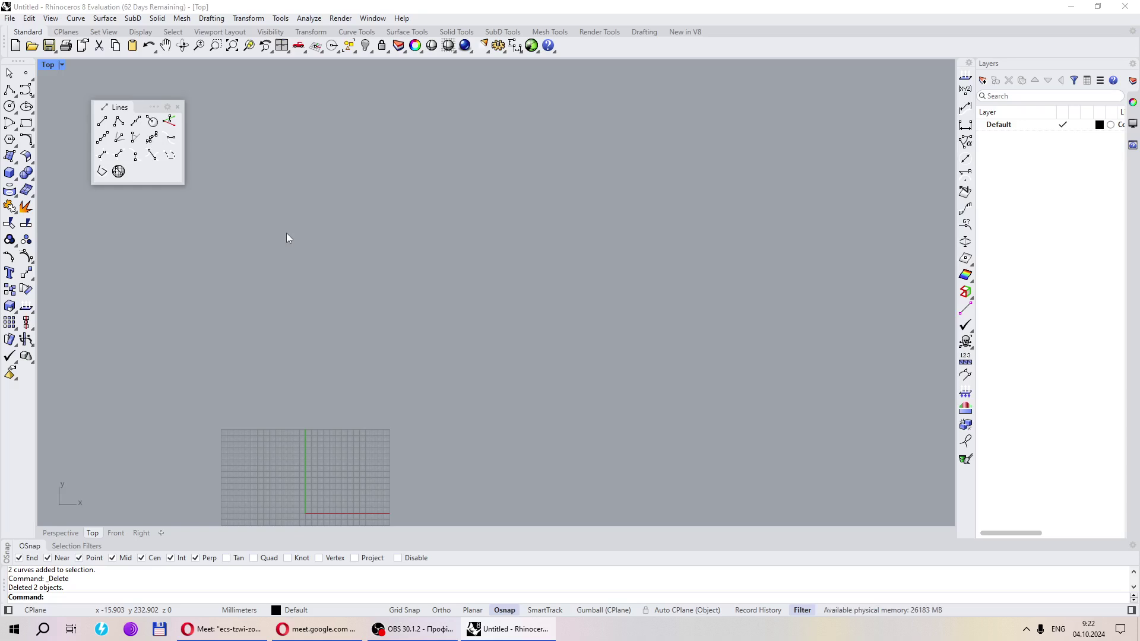
left_click_drag(150, 106, 144, 141)
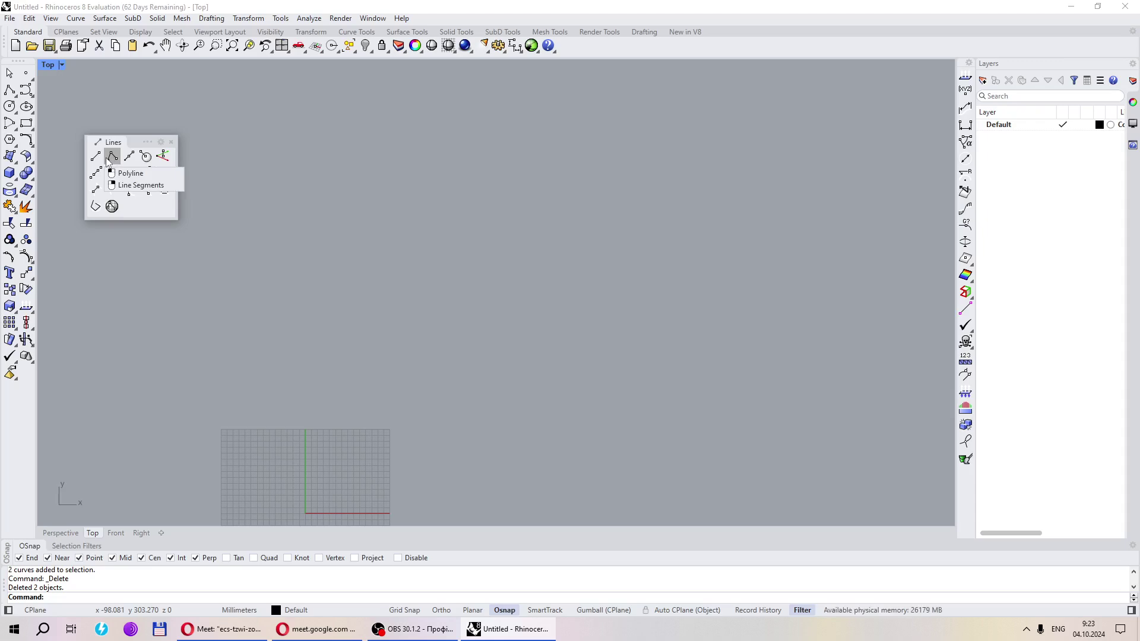
left_click_drag(138, 142, 128, 108)
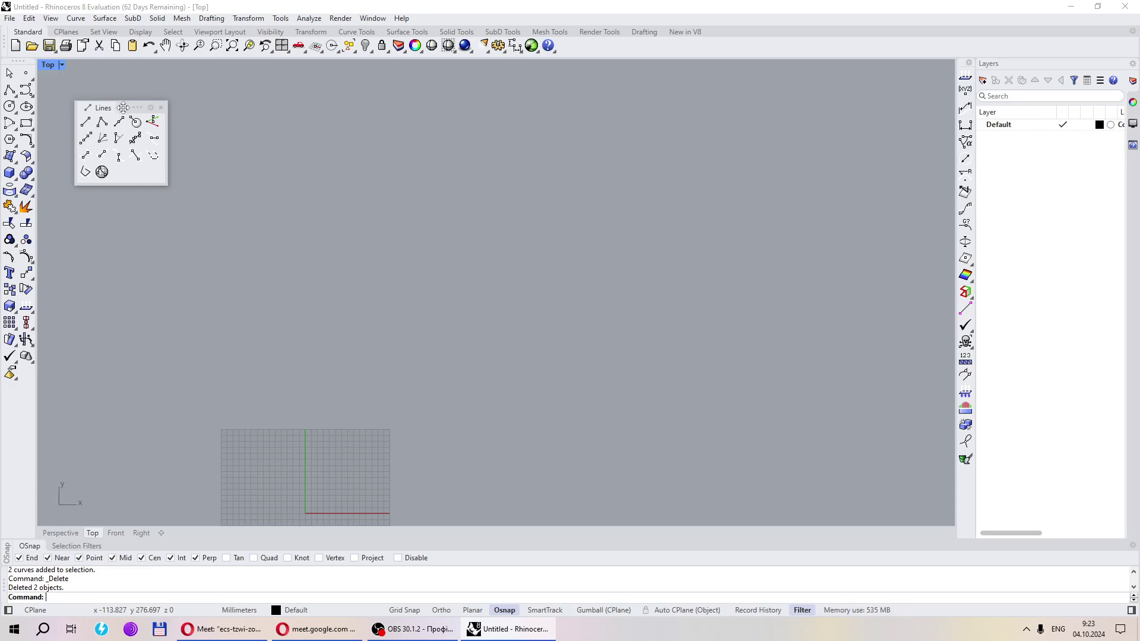
left_click_drag(123, 107, 110, 107)
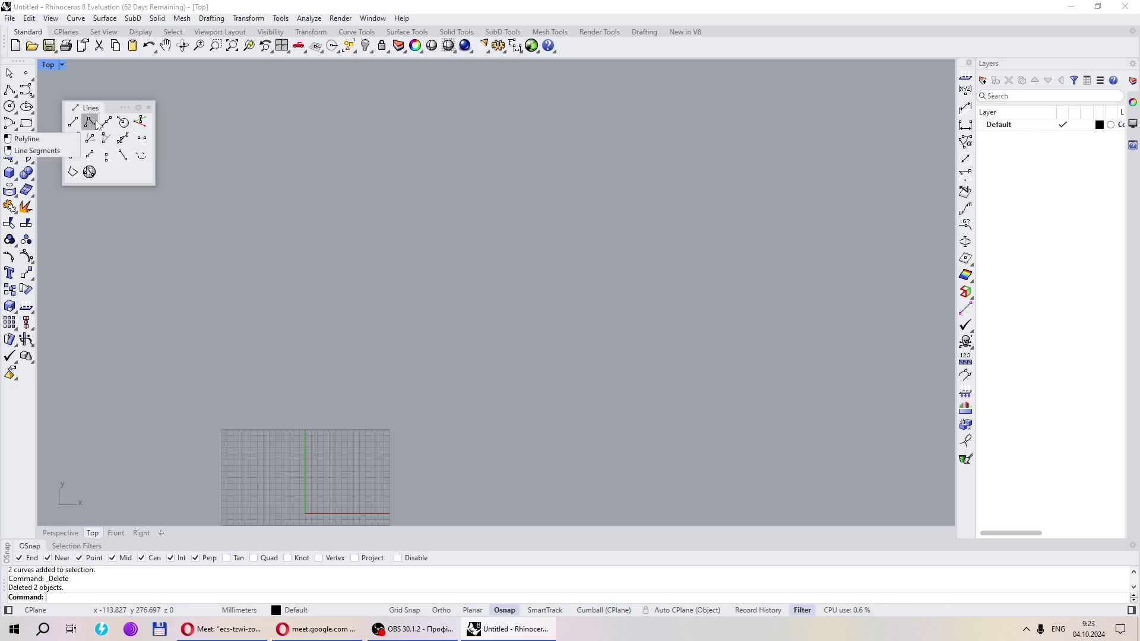
Draw a long line sloping down to the right with Line: from midpoint in the Top view, and delete it
left_click(107, 123)
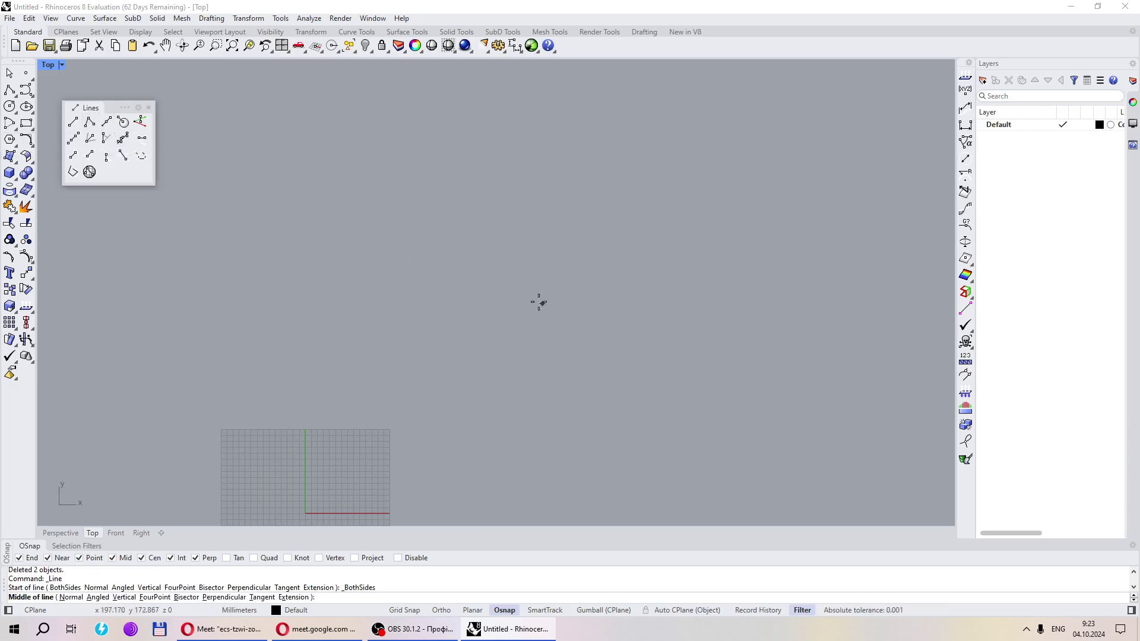
left_click(503, 292)
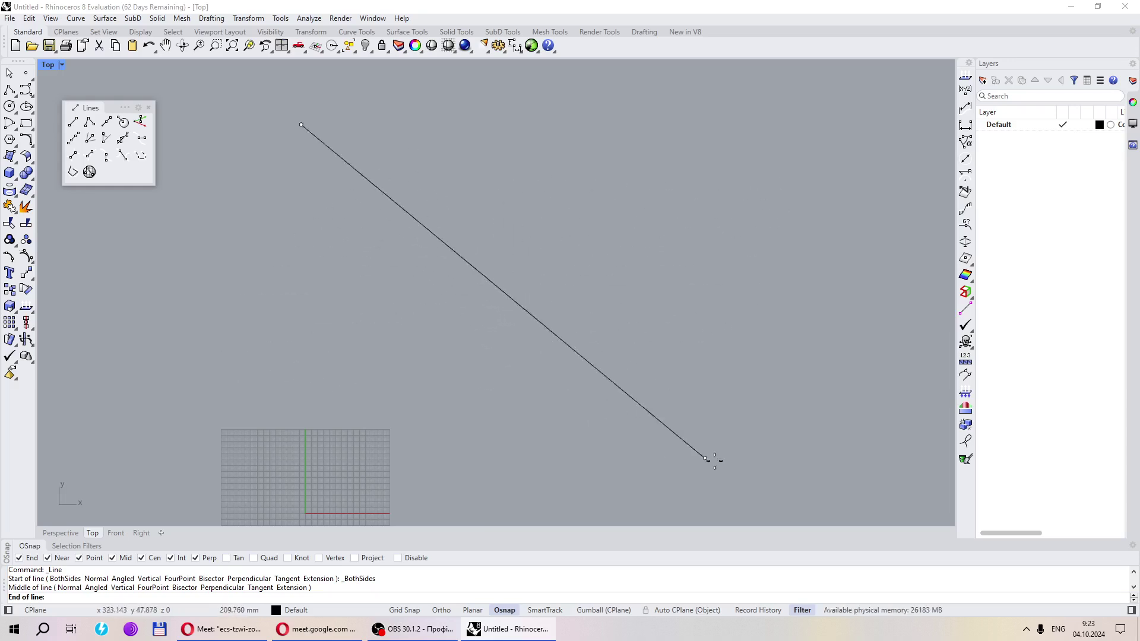
left_click(793, 372)
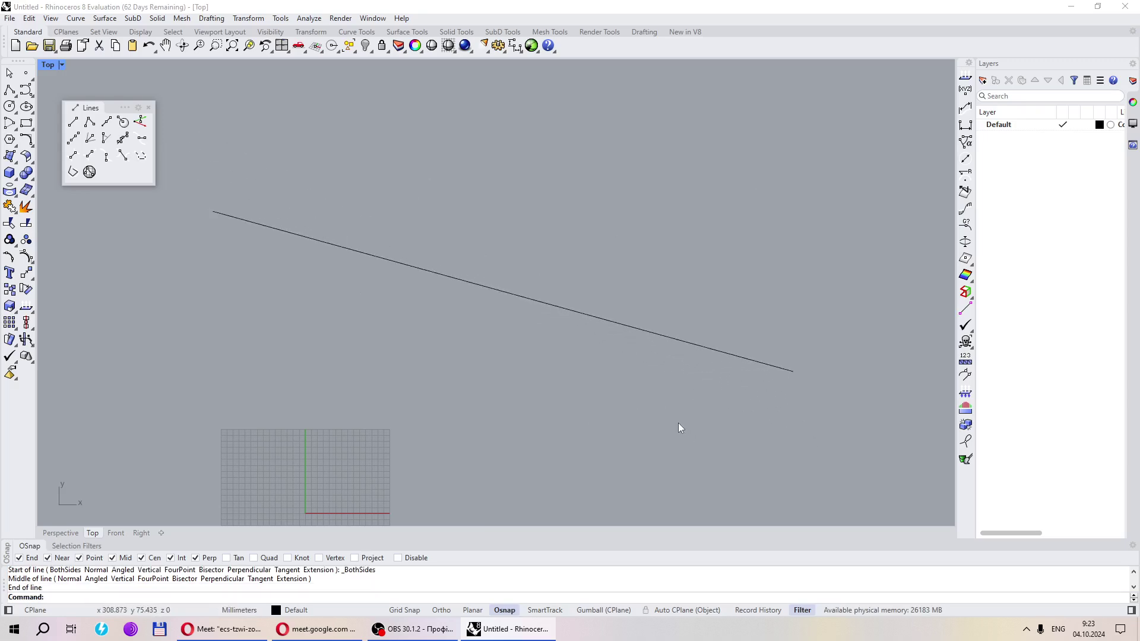
left_click(551, 291)
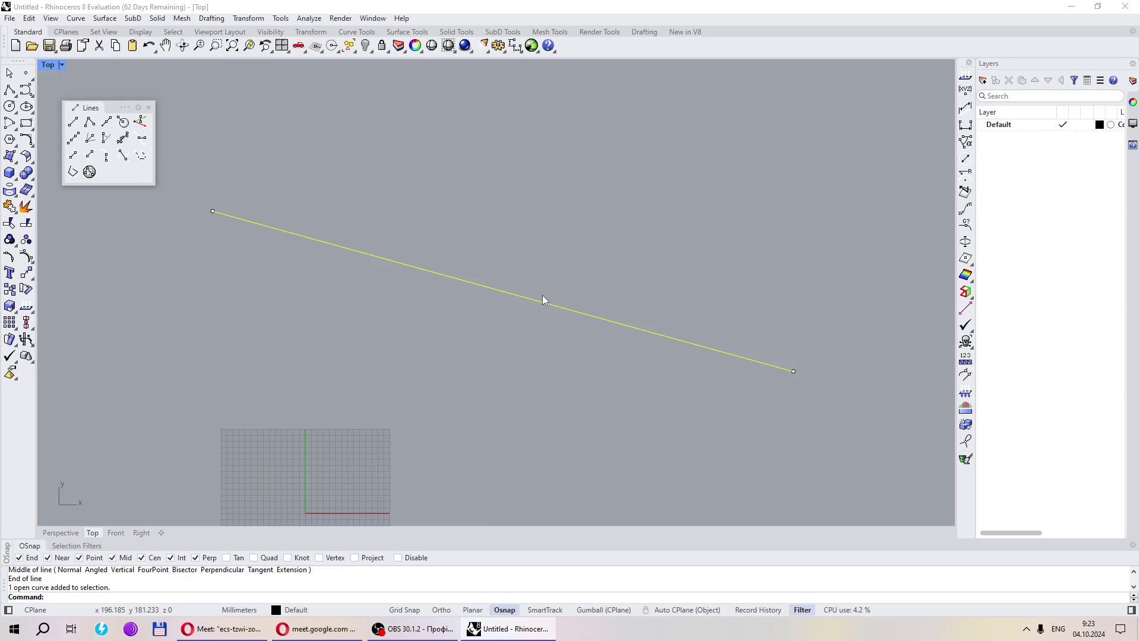
key("Delete")
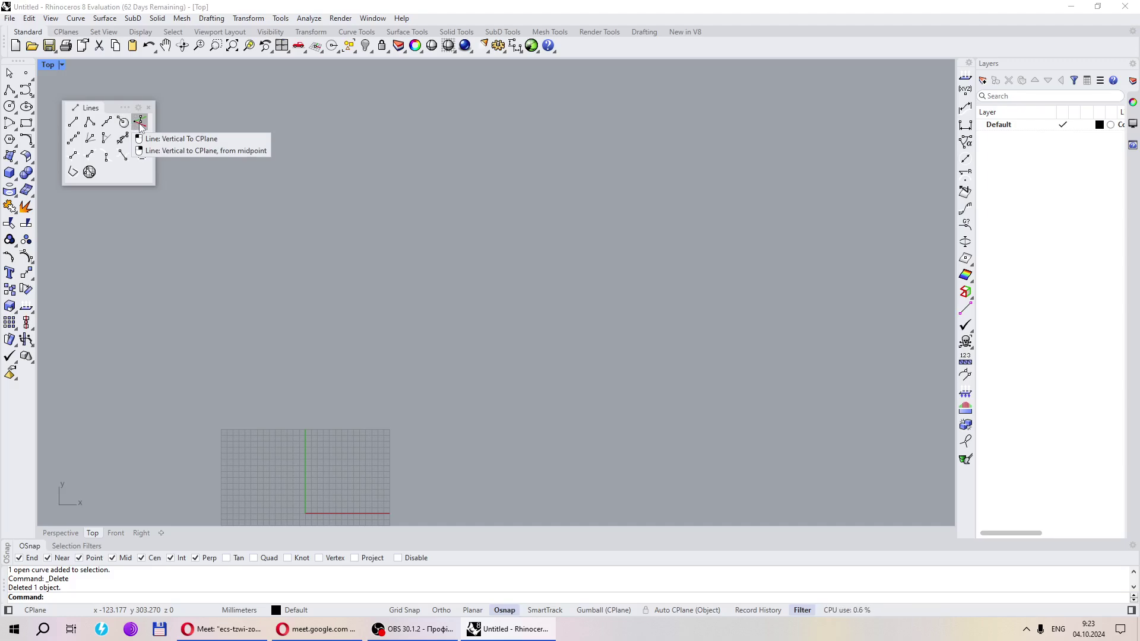
Draw a tall box on the grid in the Perspective view and set its display mode to Shaded
left_click(61, 533)
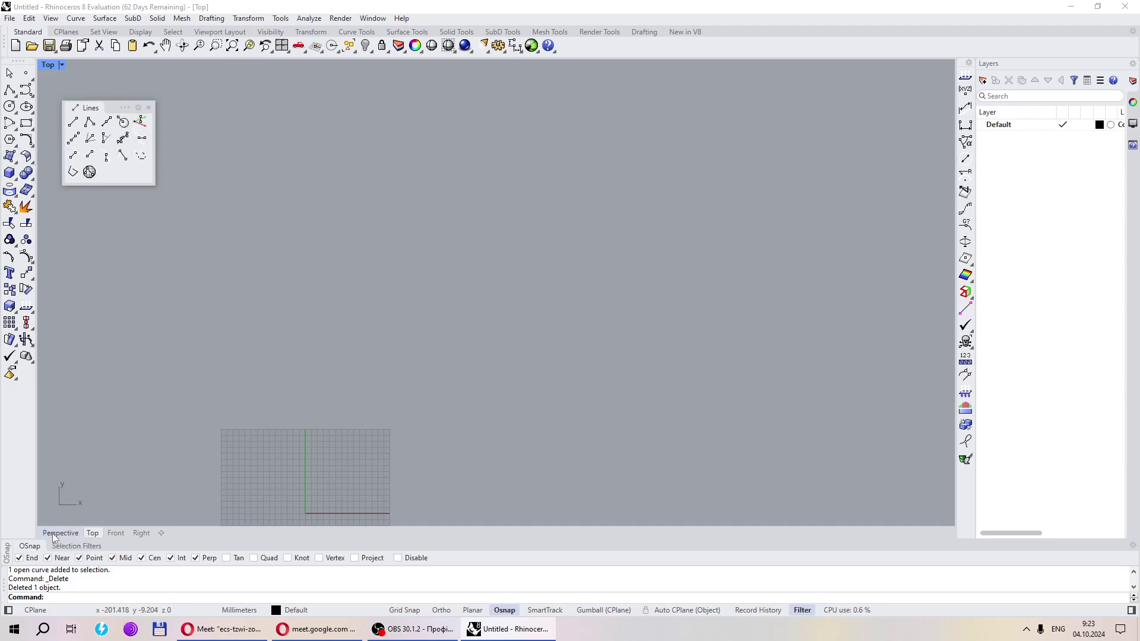
right_click_drag(276, 258, 351, 314)
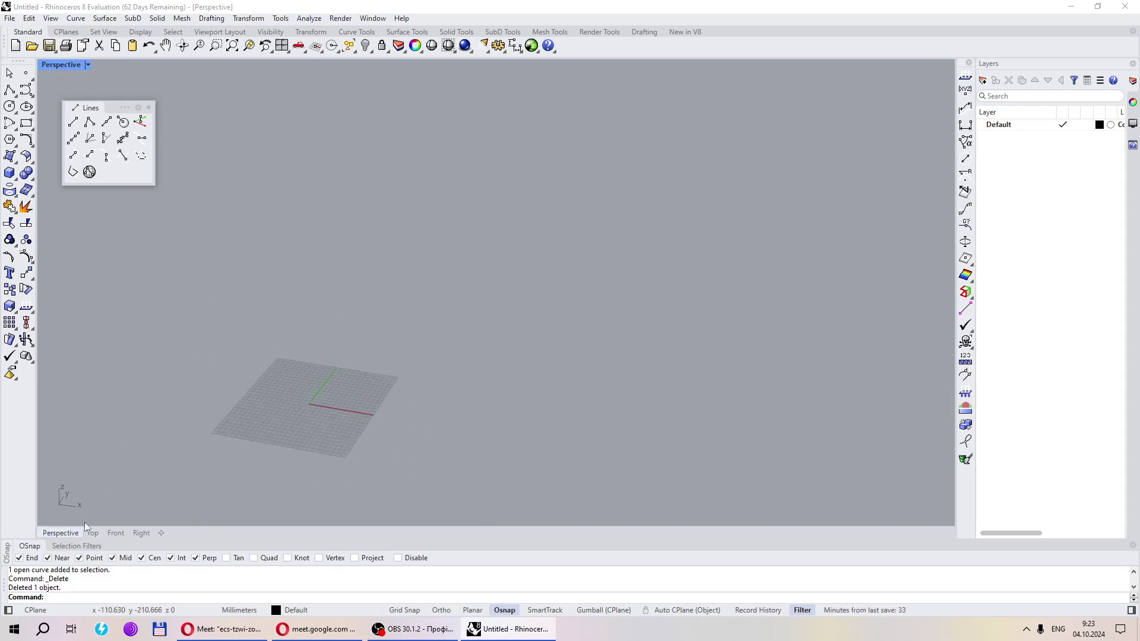
right_click_drag(85, 522, 186, 239)
left_click(11, 174)
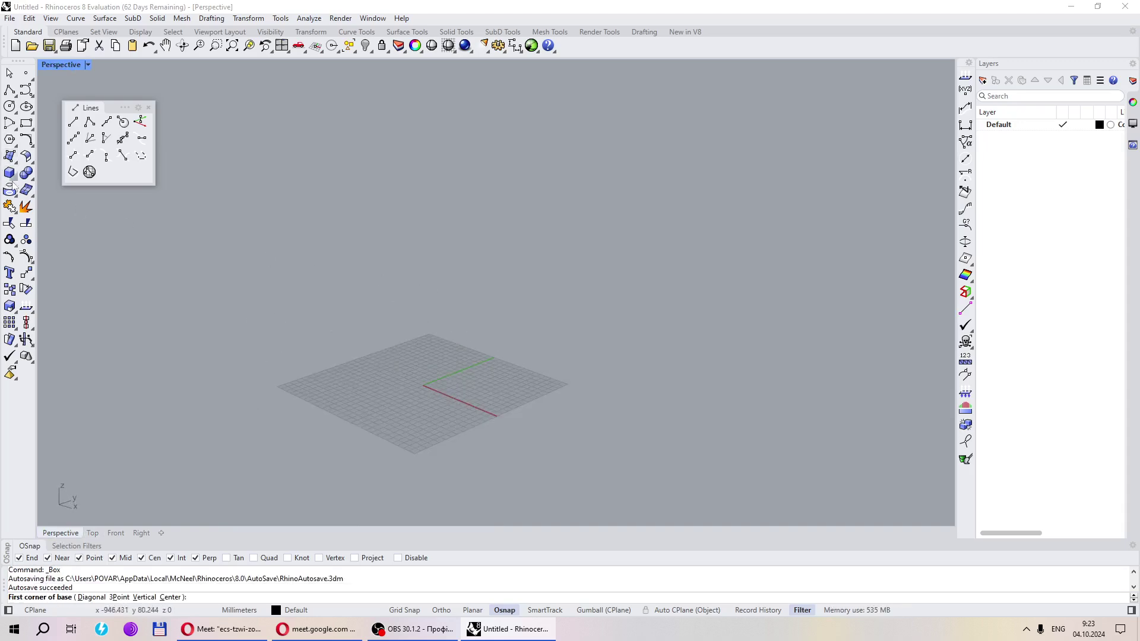
left_click(368, 399)
left_click(551, 422)
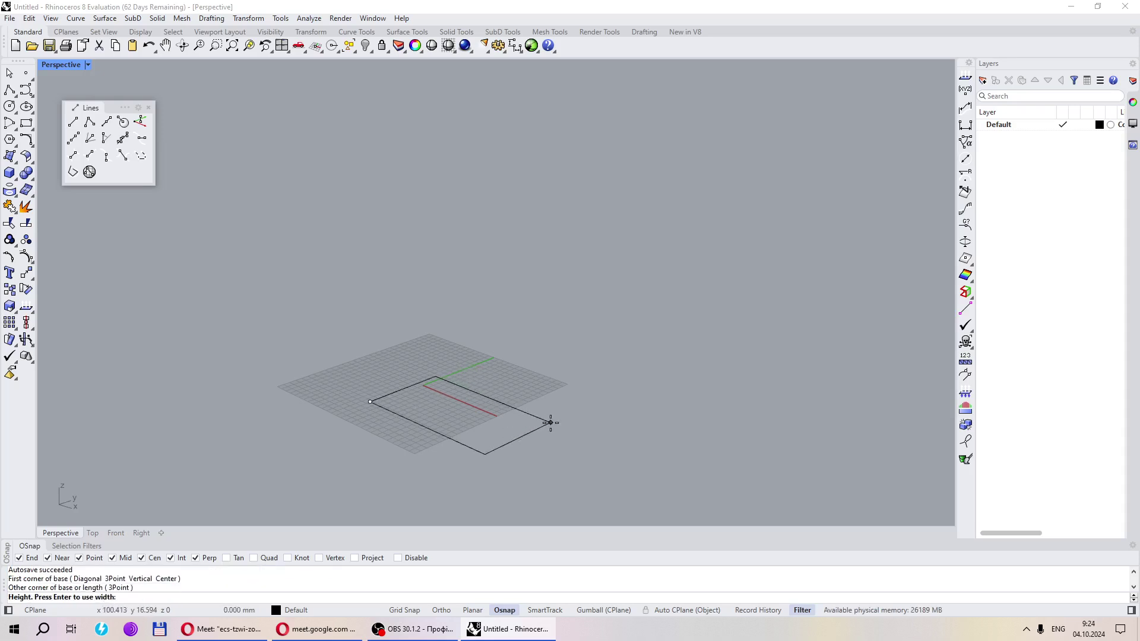
left_click(573, 303)
left_click(448, 46)
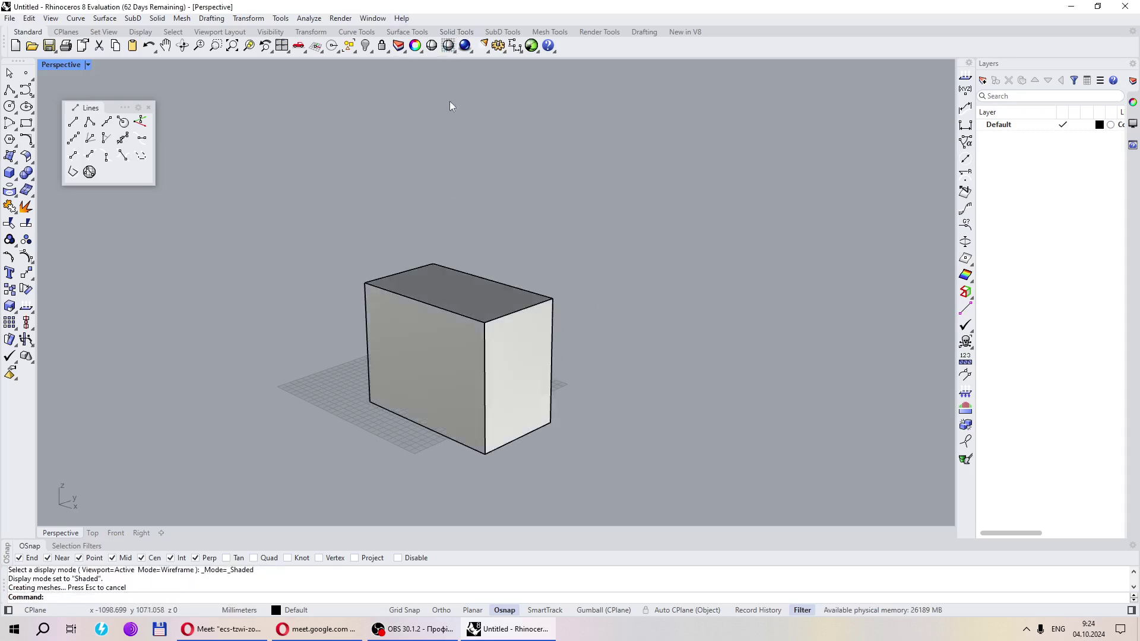
Draw an open degree-3 control point curve with five points on the ground plane in front of the box
right_click_drag(450, 101, 390, 408)
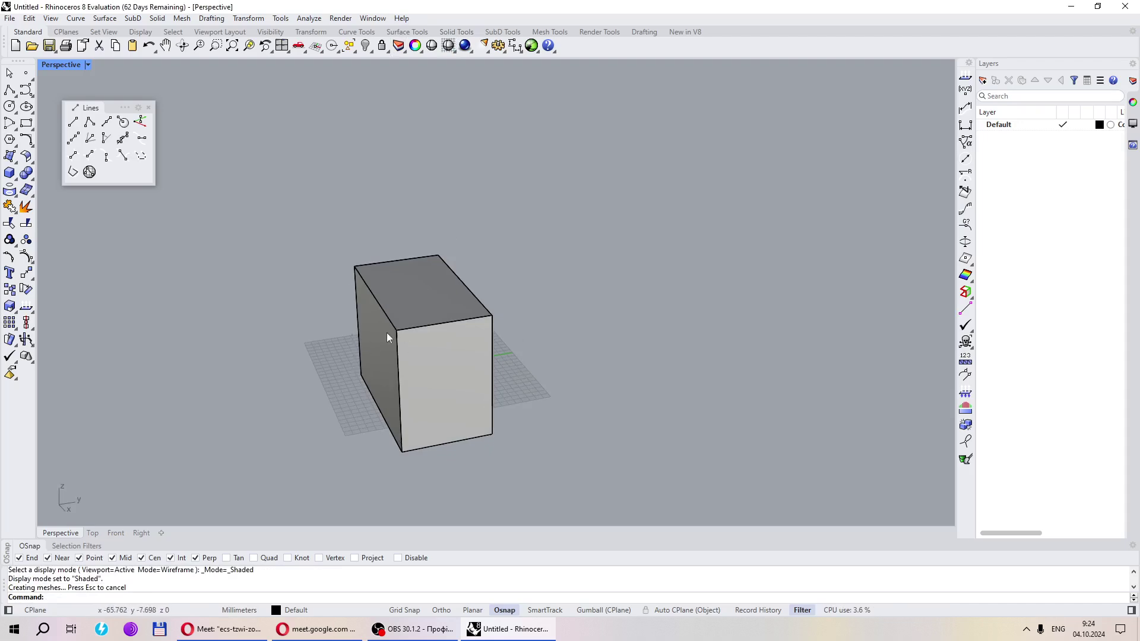
mouse_move(386, 333)
right_mouse_down()
mouse_move(591, 293)
mouse_move(379, 319)
right_mouse_up()
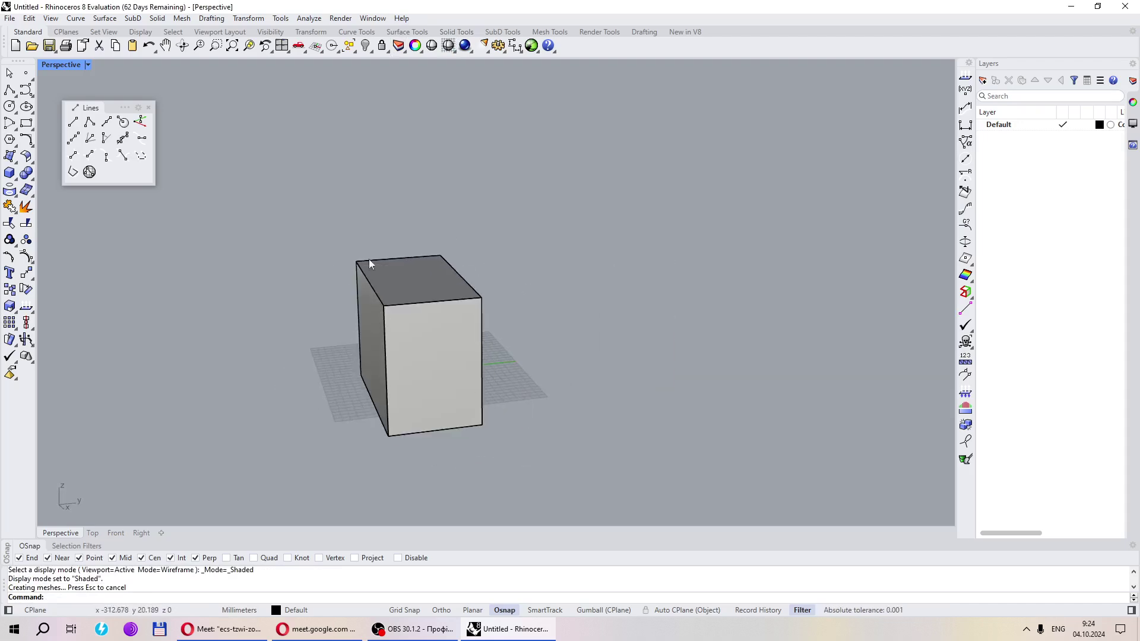
right_click_drag(368, 259, 222, 308)
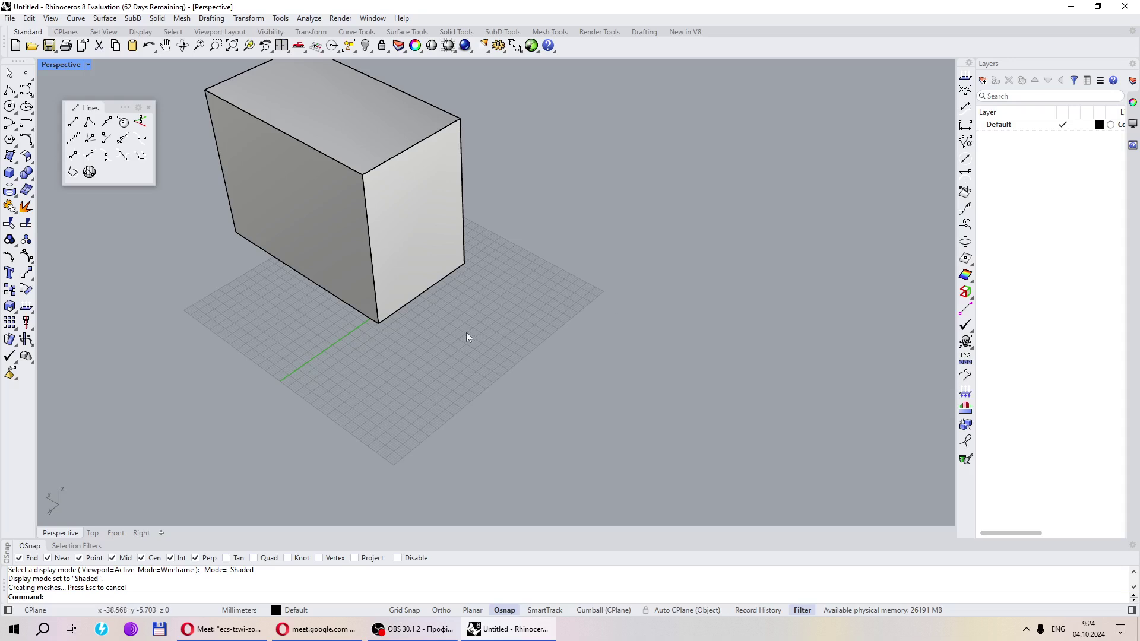
right_click_drag(461, 333, 458, 291)
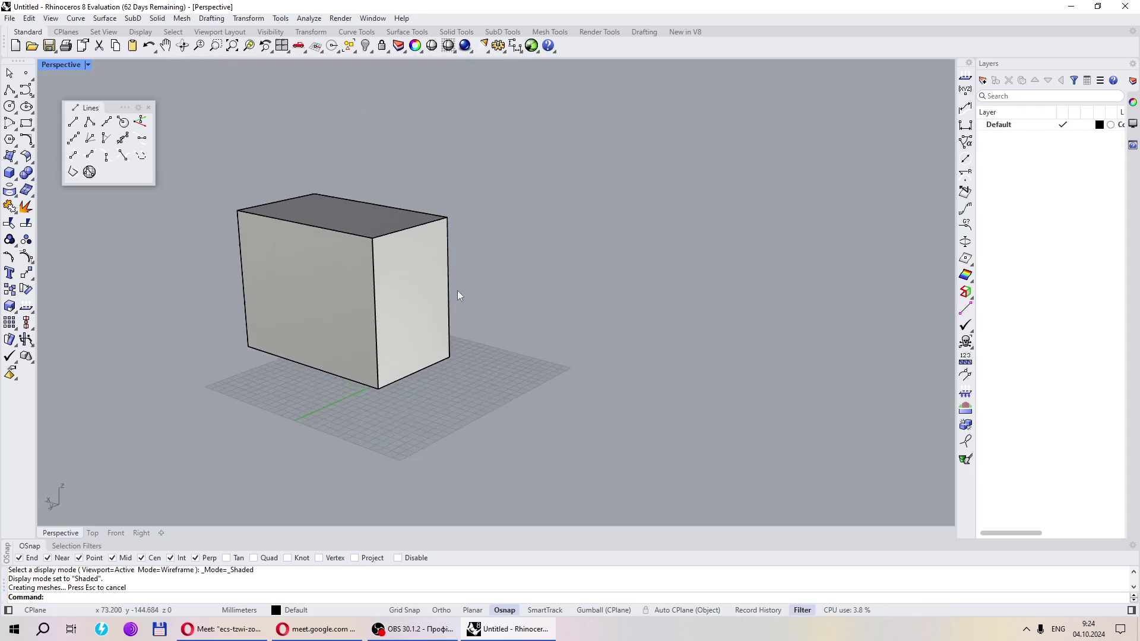
left_click(26, 89)
left_click(417, 425)
left_click(582, 414)
left_click(455, 512)
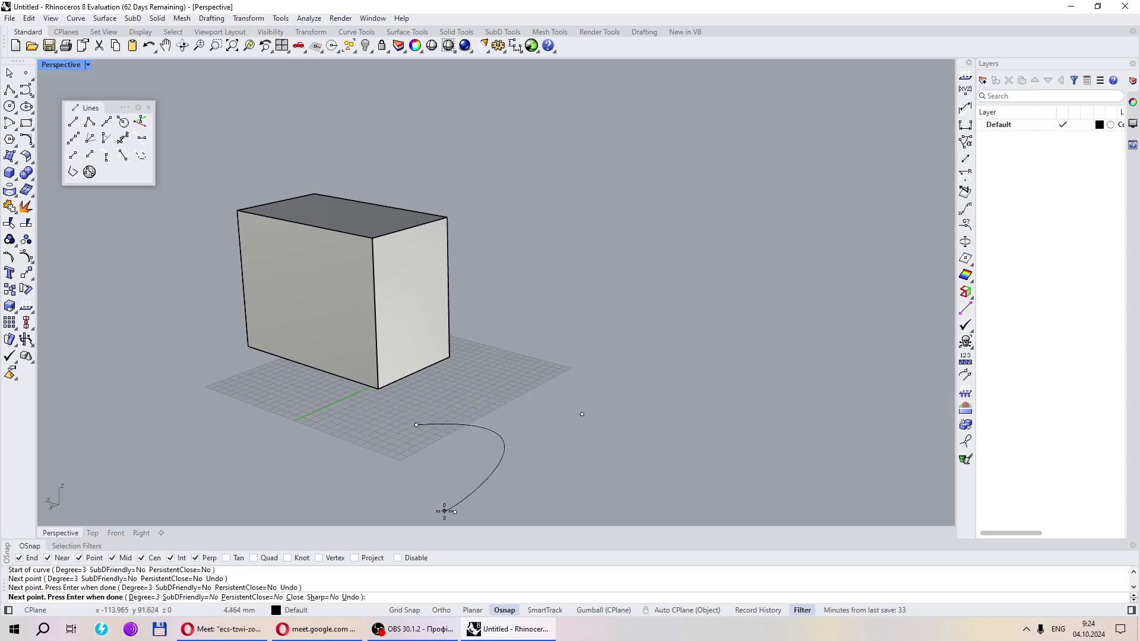
left_click(696, 445)
left_click(585, 350)
key("Return")
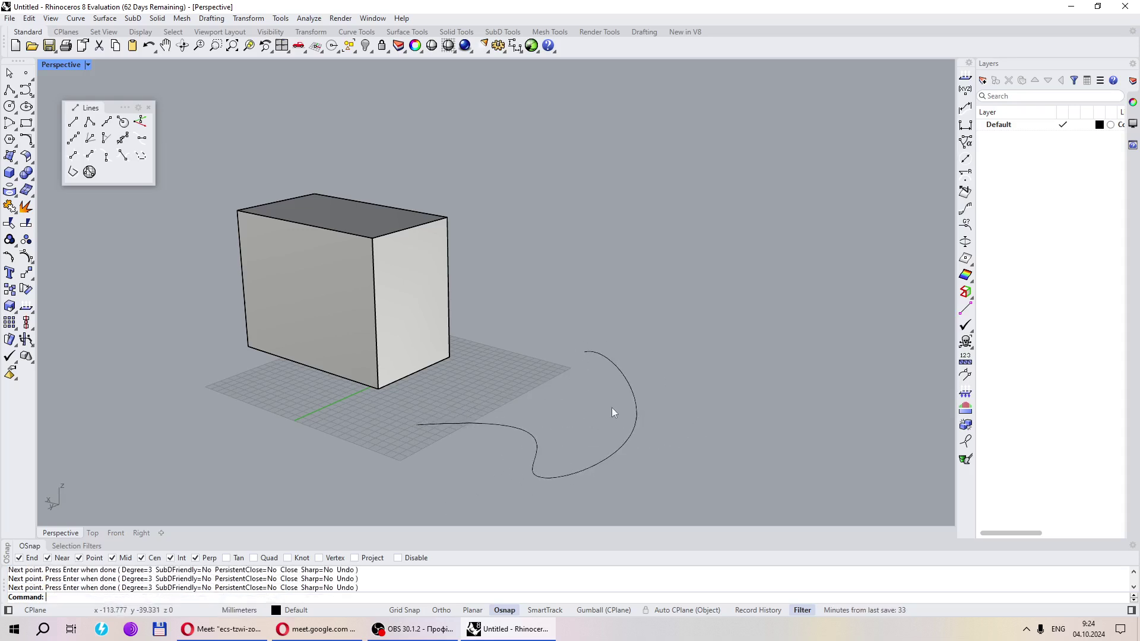
Delete the freeform curve beside the box
left_click(623, 371)
key("Escape")
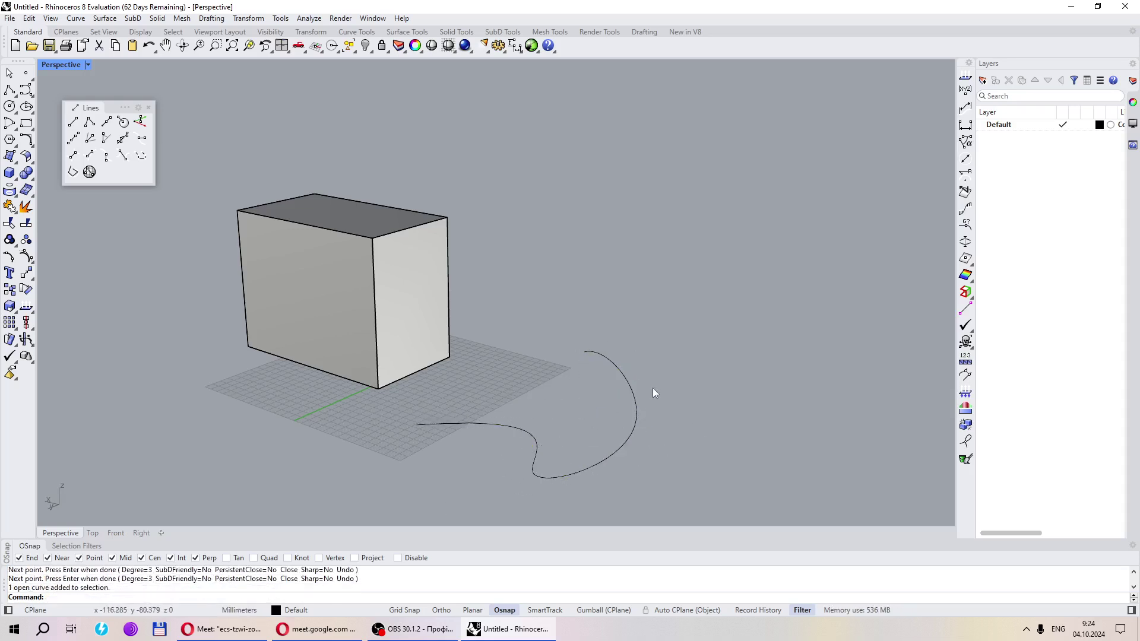
right_click_drag(653, 387, 652, 465)
left_click(562, 416)
key("Delete")
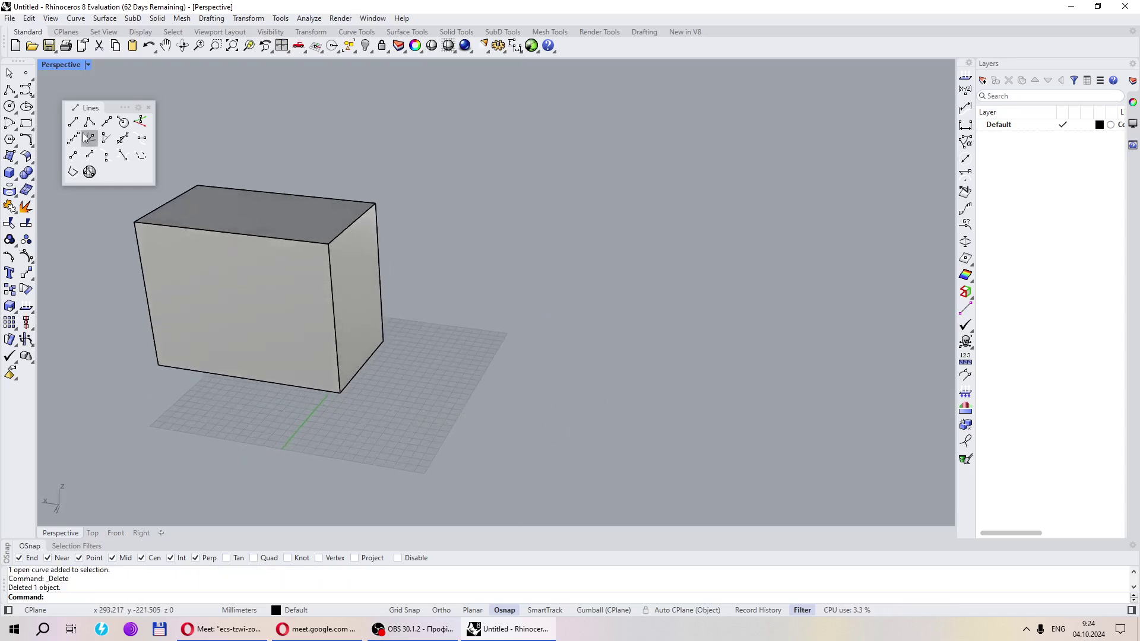
Draw two separate straight lines on the ground plane beside the box, one long and one short
left_click(74, 124)
left_click(454, 433)
left_click(633, 359)
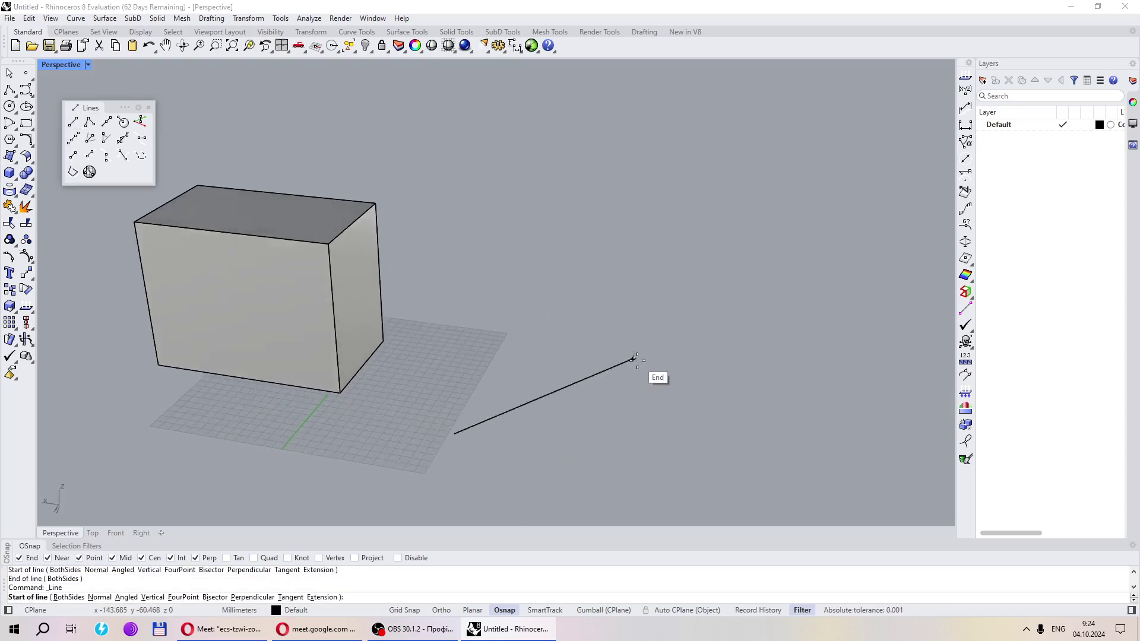
right_click(661, 393)
key("Escape")
Delete the long and short lines beside the box
right_click_drag(589, 444, 692, 466)
left_click_drag(693, 465, 526, 394)
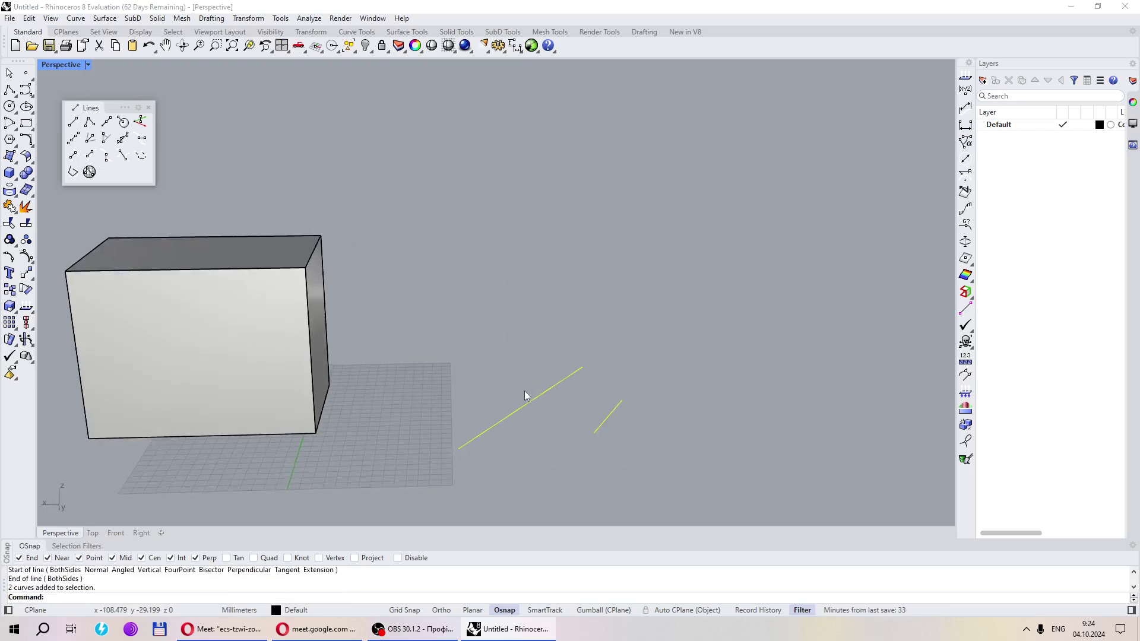
key("Delete")
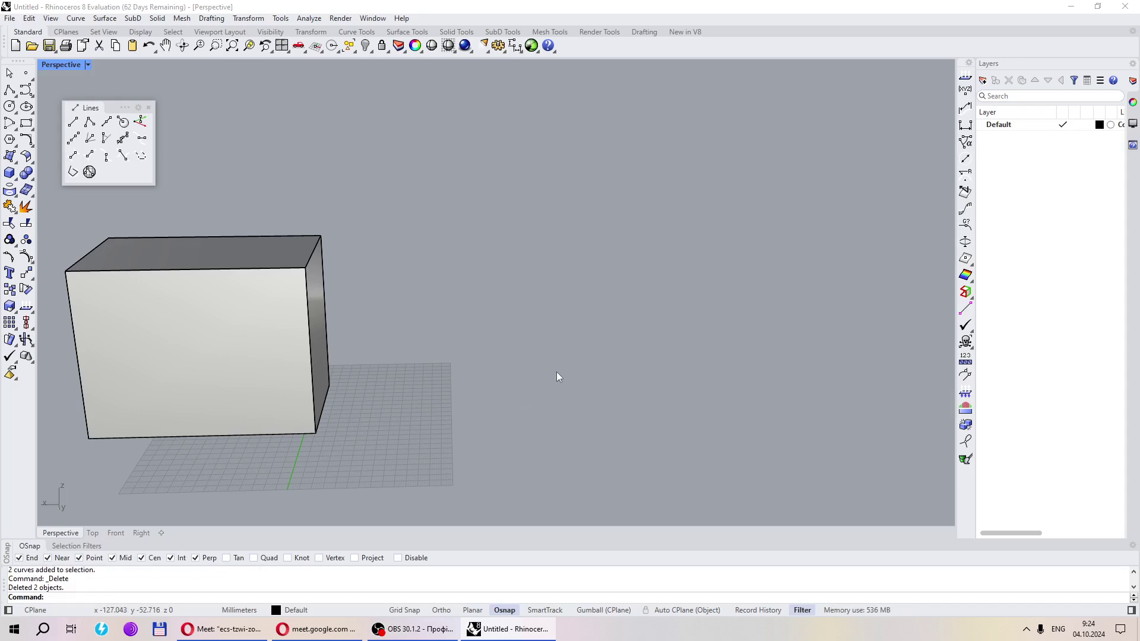
right_click_drag(557, 372, 468, 362)
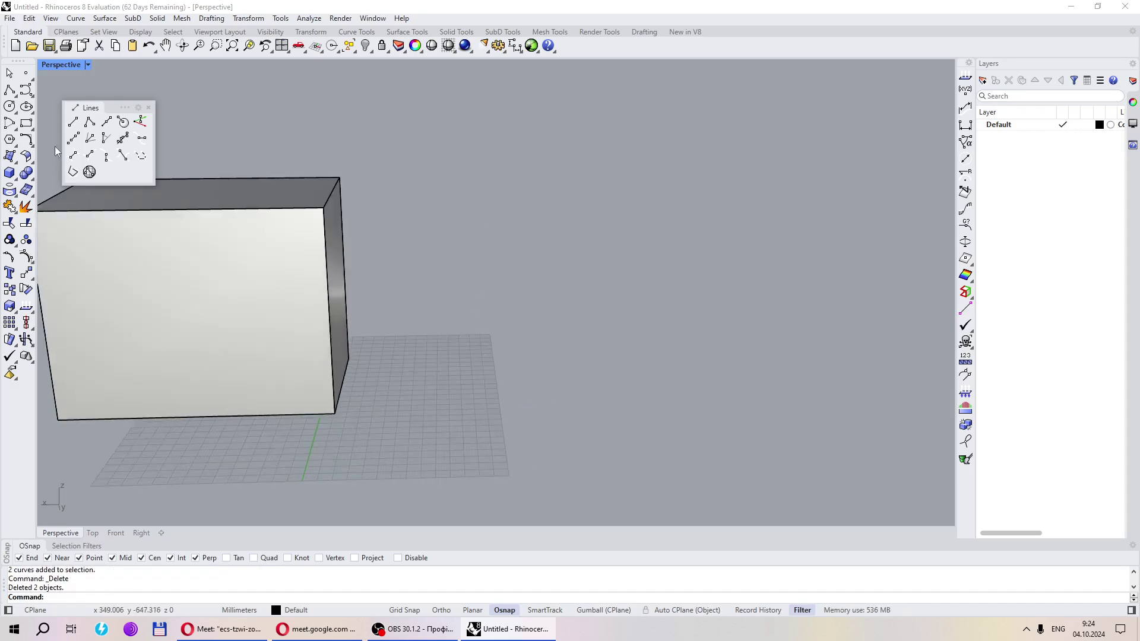
Draw a vertical line standing free beside the box, and delete it
left_click(140, 123)
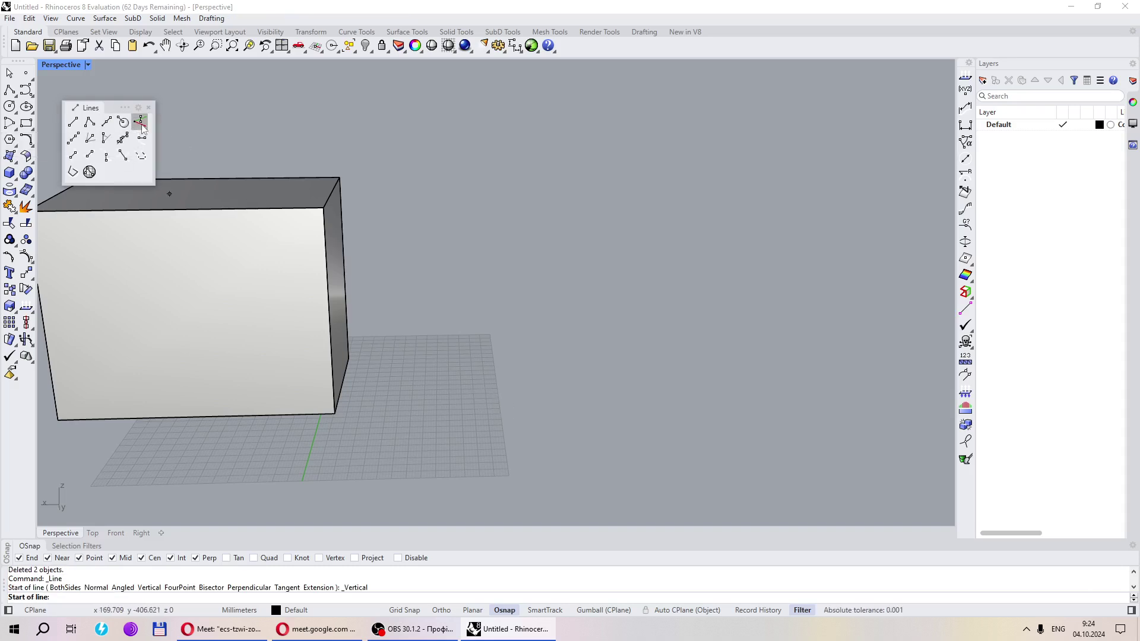
left_click(532, 401)
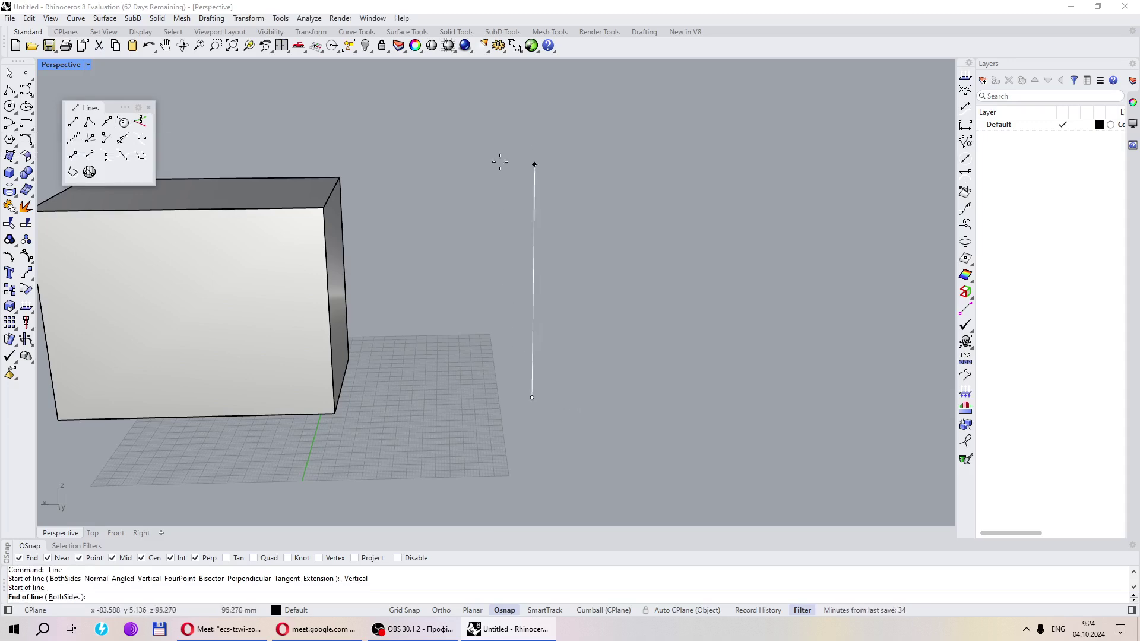
left_click(534, 200)
right_click_drag(631, 326, 647, 352)
left_click_drag(596, 358, 463, 304)
key("Delete")
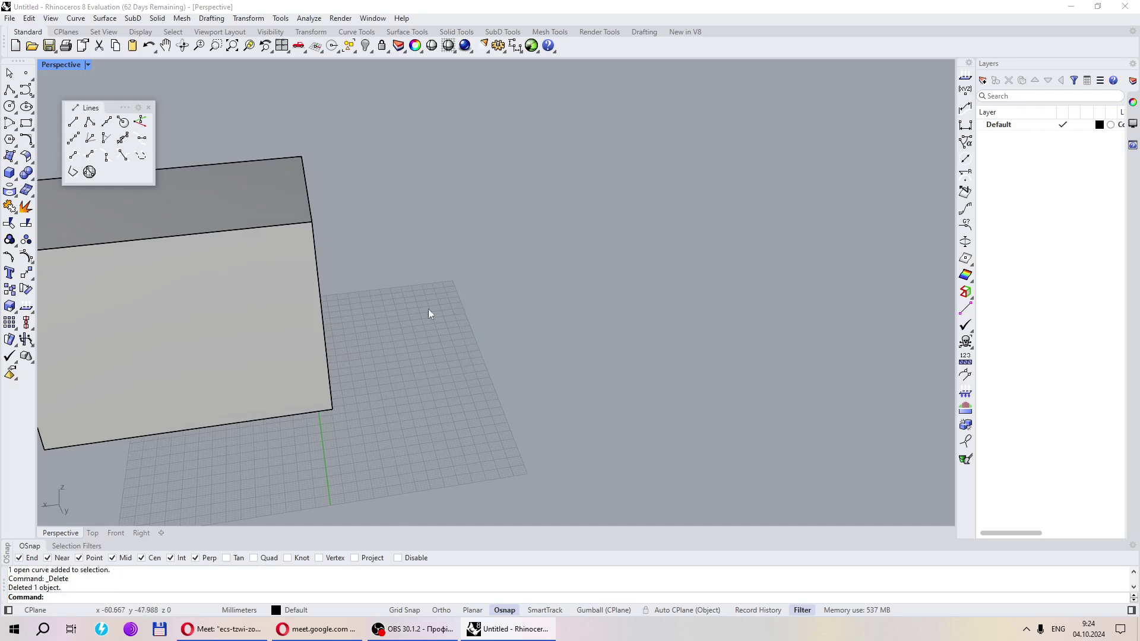
Draw a vertical line beside the box, and a second one farther out using the BothSides option from its midpoint
left_click(140, 123)
left_click(519, 402)
left_click(522, 189)
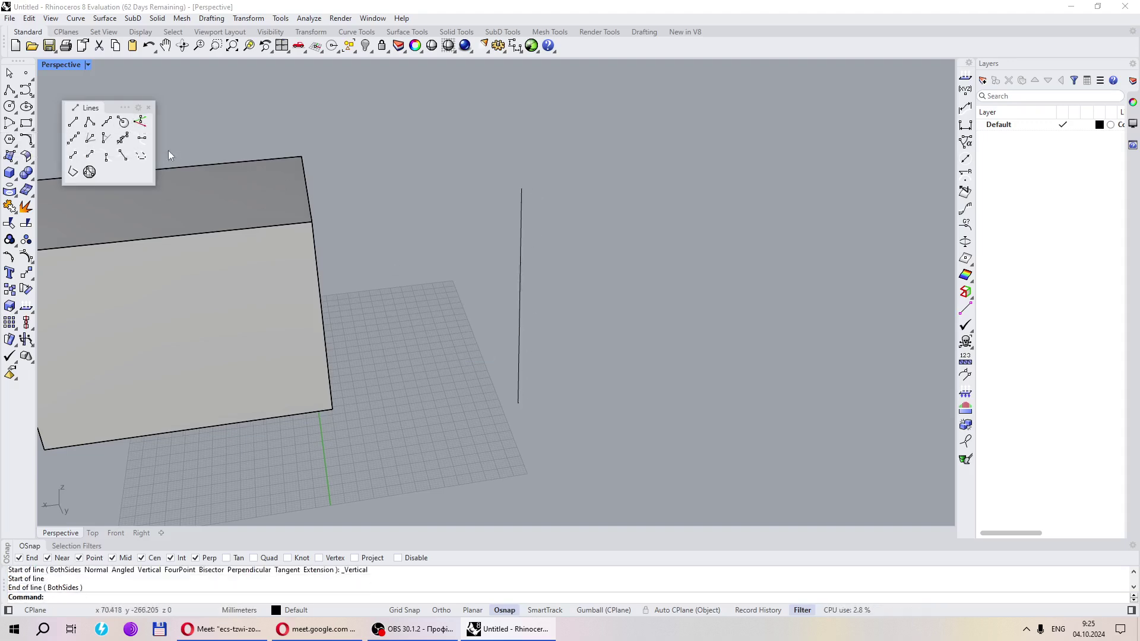
right_click(147, 130)
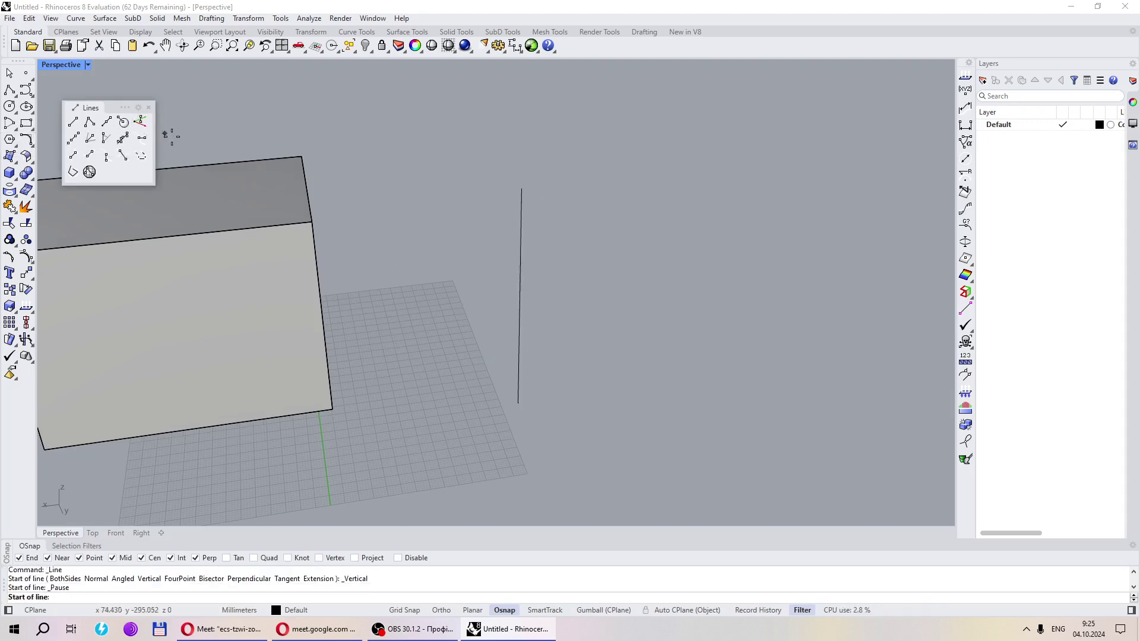
left_click(604, 366)
left_click(617, 209)
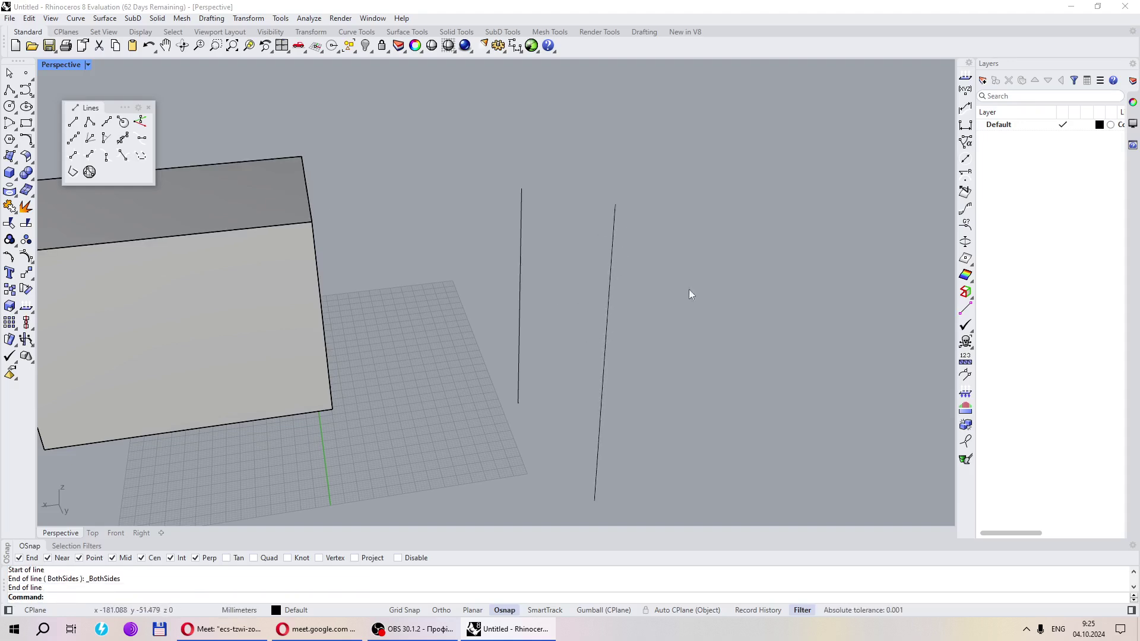
Delete the two vertical lines and the box
right_click_drag(689, 290, 643, 401)
left_click_drag(642, 401, 449, 344)
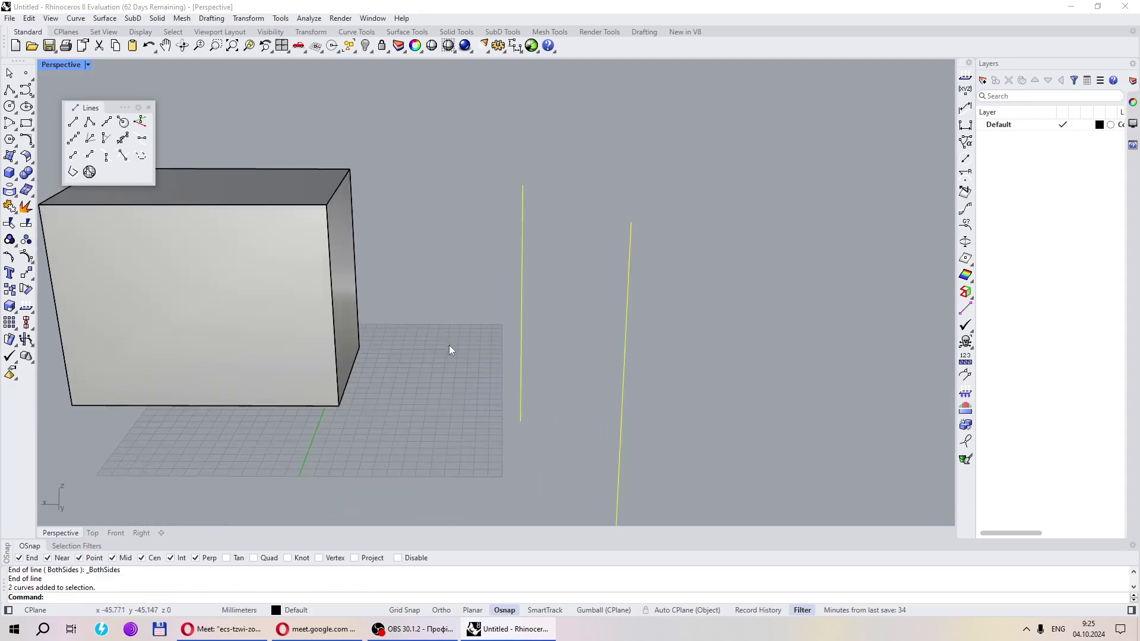
key("Delete")
right_click_drag(475, 361, 517, 402)
left_click(344, 193)
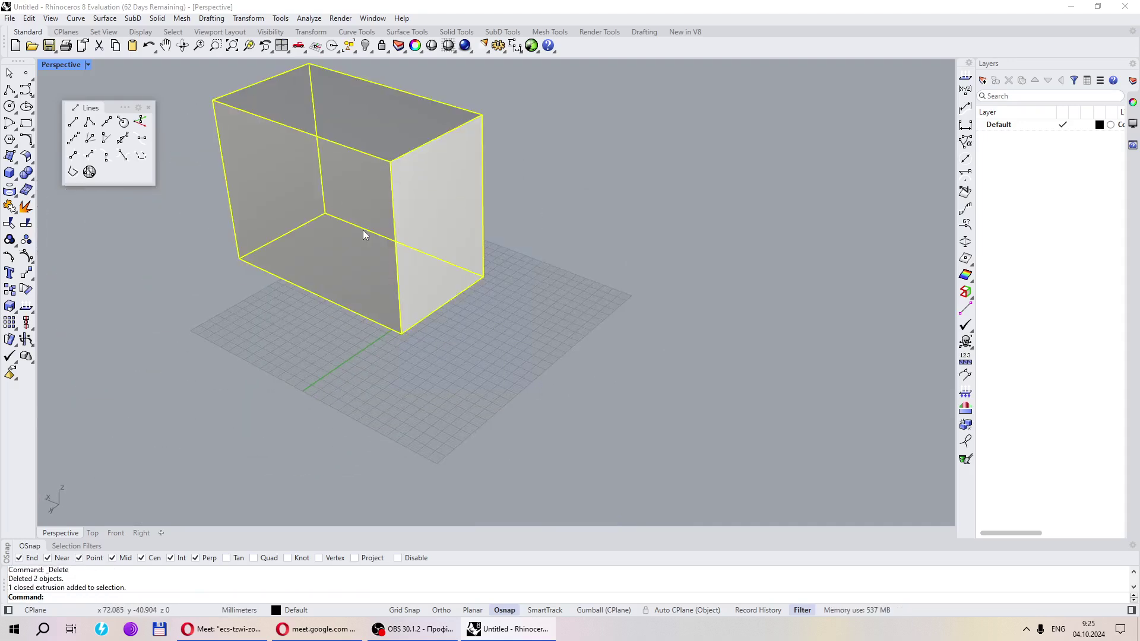
key("Delete")
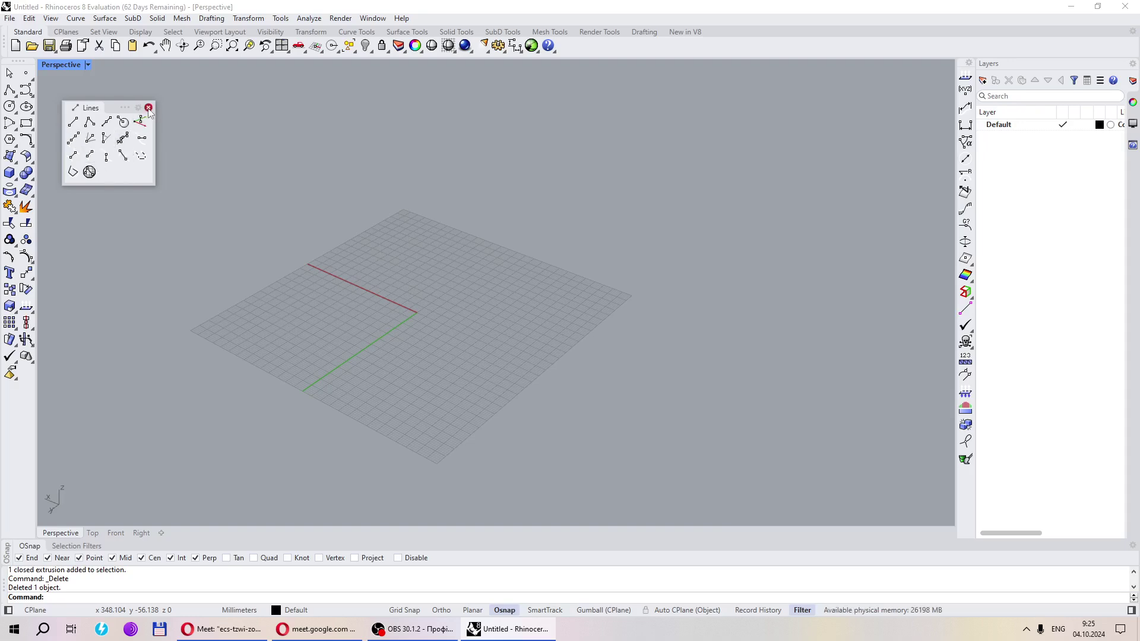
Draw a line from four points along a base line about 59 mm long, and delete it
left_click(72, 138)
left_click(451, 391)
left_click(542, 327)
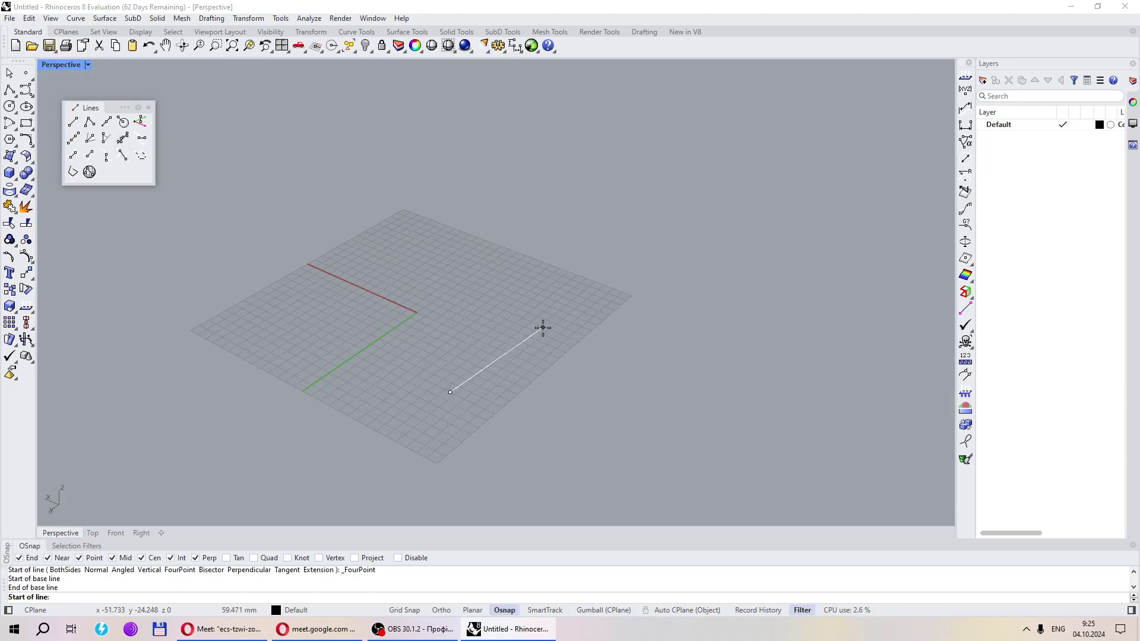
left_click(683, 230)
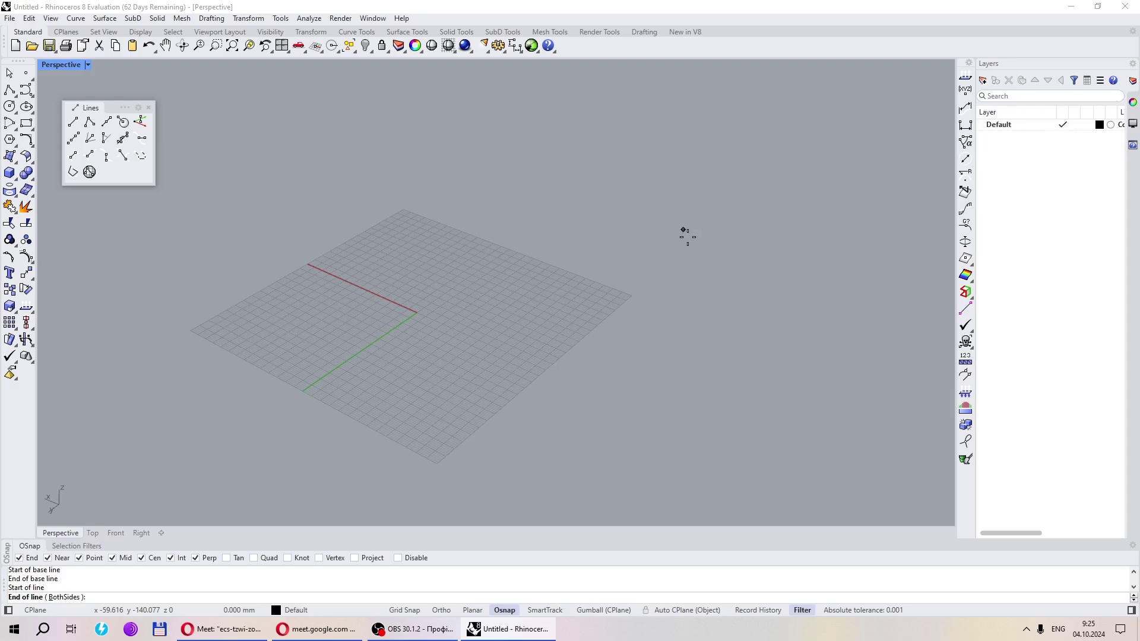
left_click(572, 339)
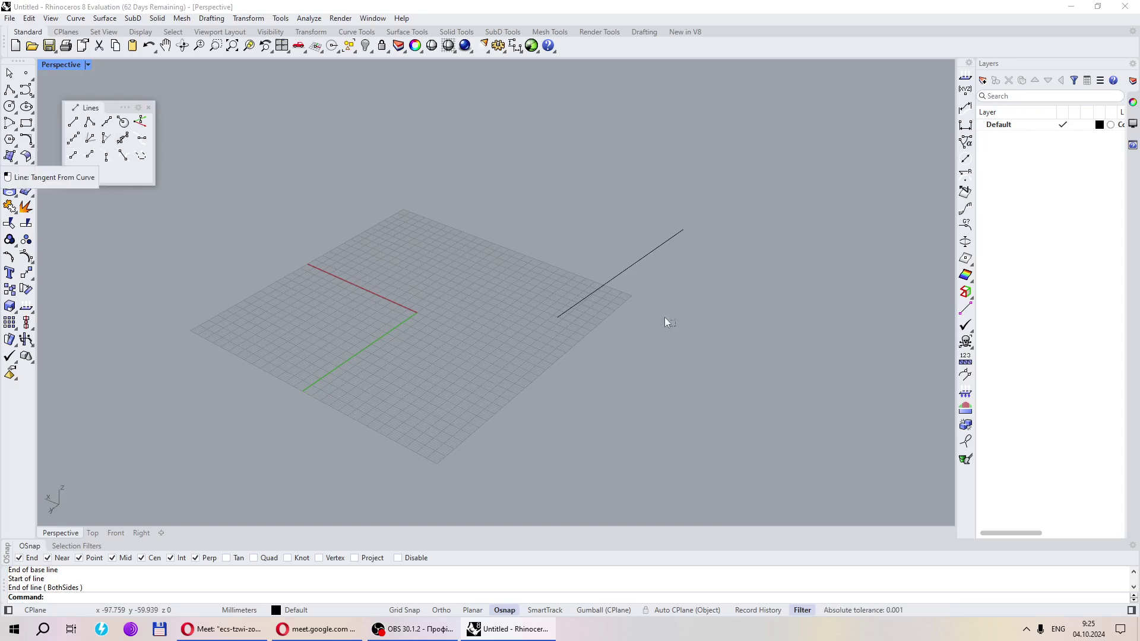
left_click_drag(665, 317, 529, 250)
key("Delete")
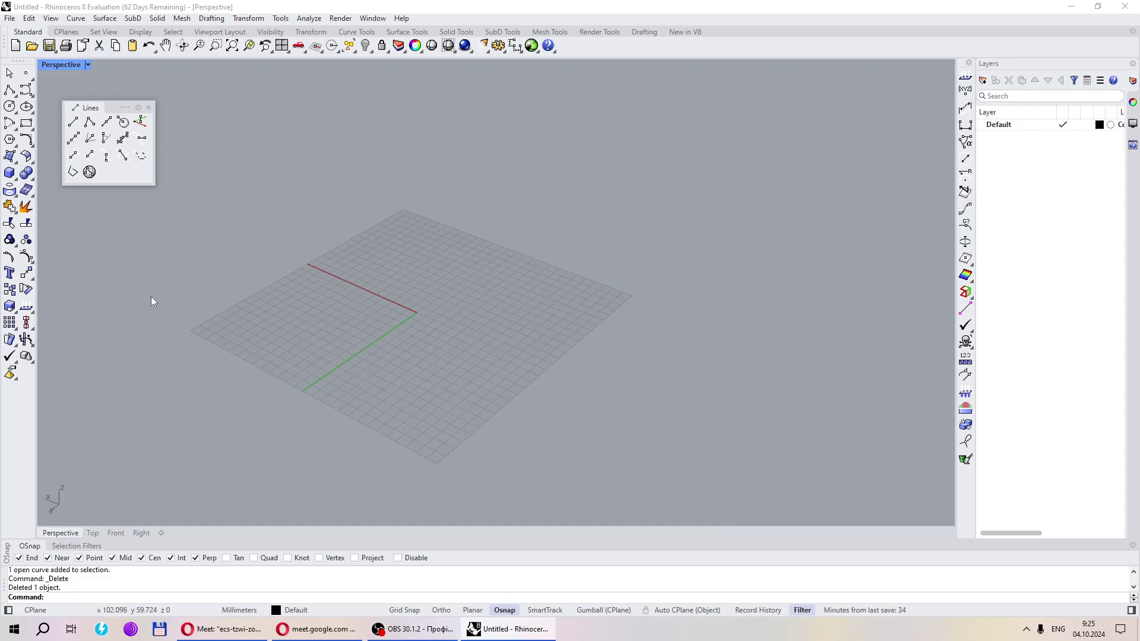
Draw two separate single-segment polylines, one on the grid and one outside it
left_click(9, 89)
left_click(437, 351)
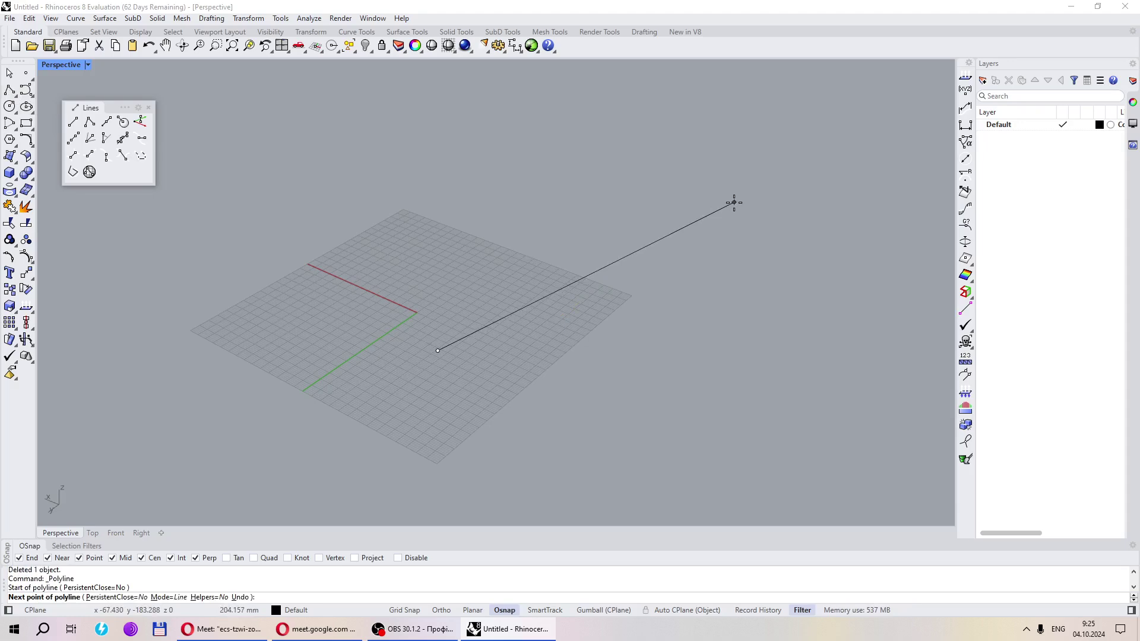
left_click(380, 395)
key("Return")
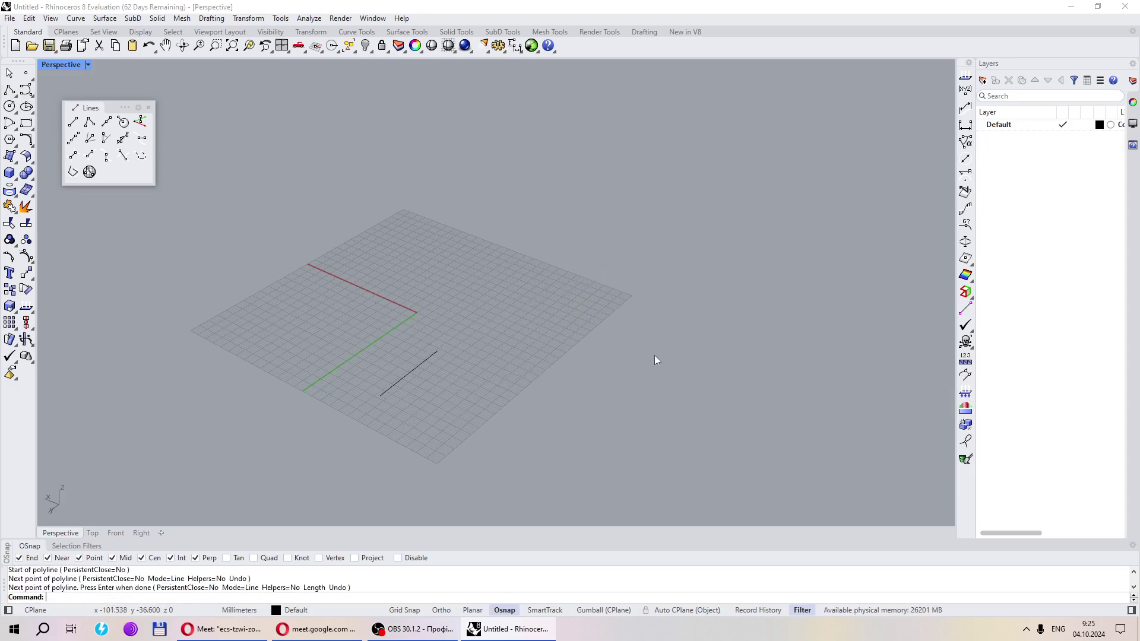
key("Return")
left_click(632, 347)
left_click(756, 397)
key("Return")
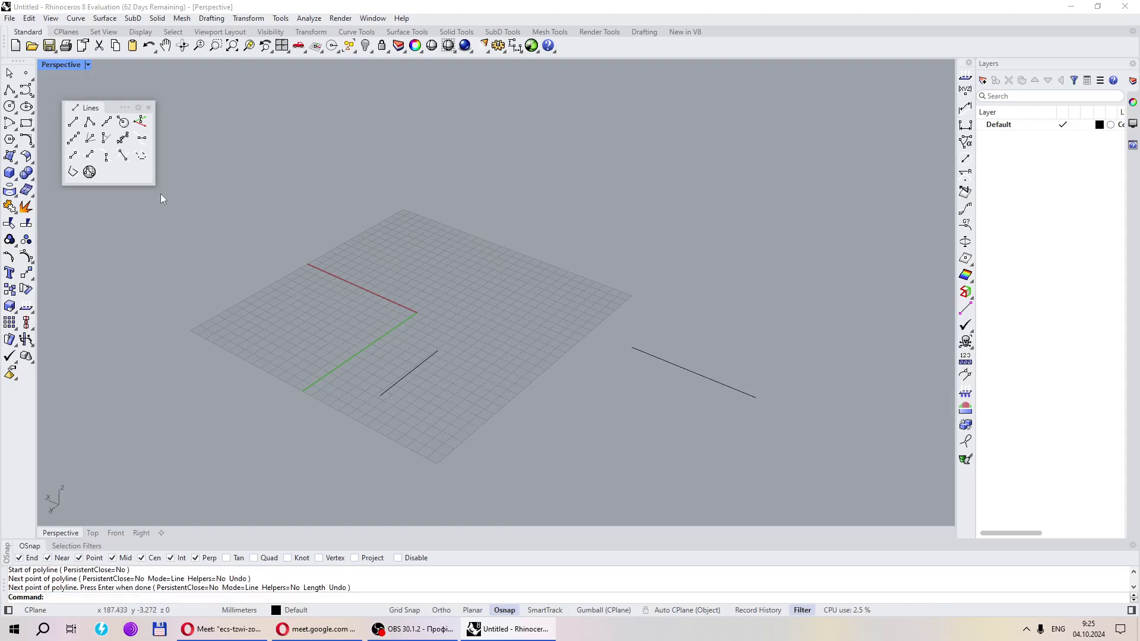
Try a four-point line starting its base at the end of the polyline on the grid, and delete both polylines
left_click(73, 138)
left_click(433, 349)
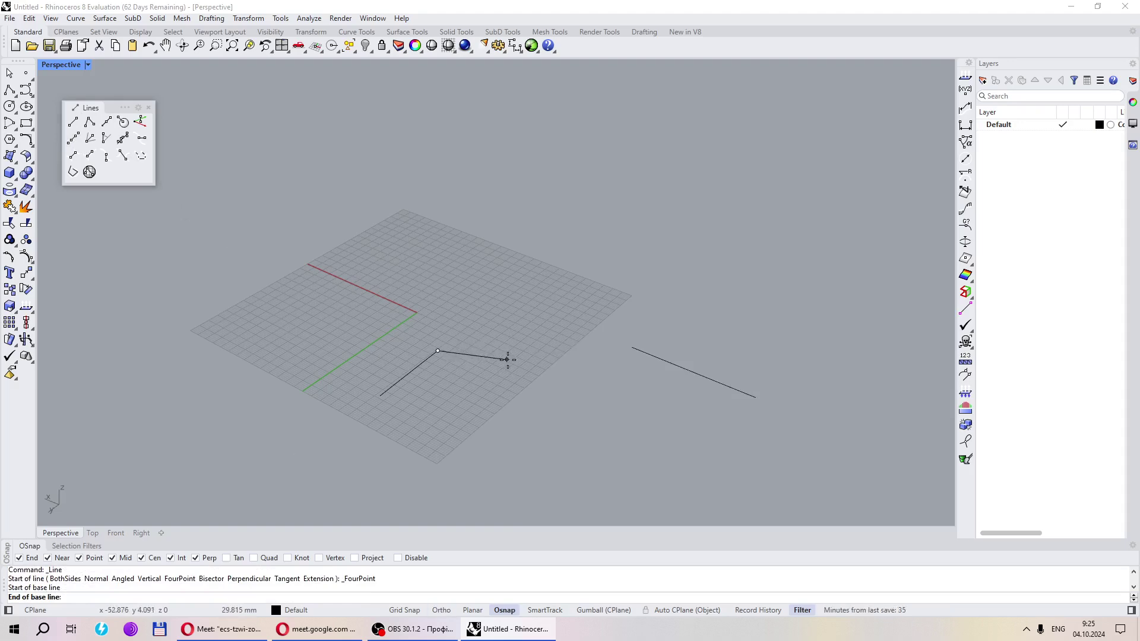
right_click_drag(508, 359, 531, 323)
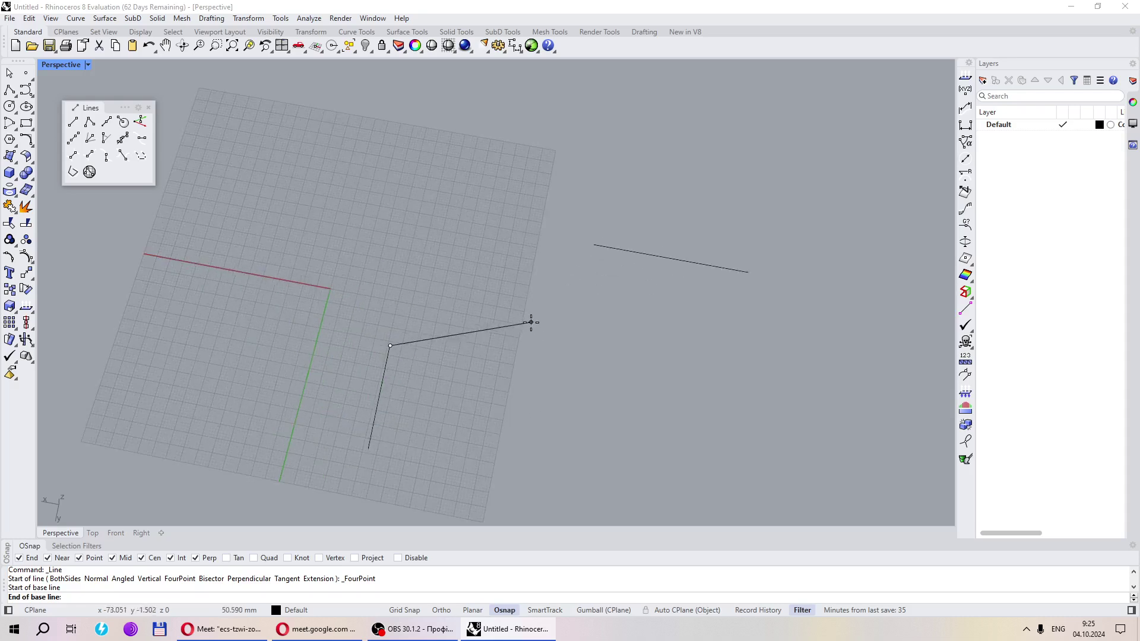
key("Escape")
left_click_drag(649, 450, 342, 198)
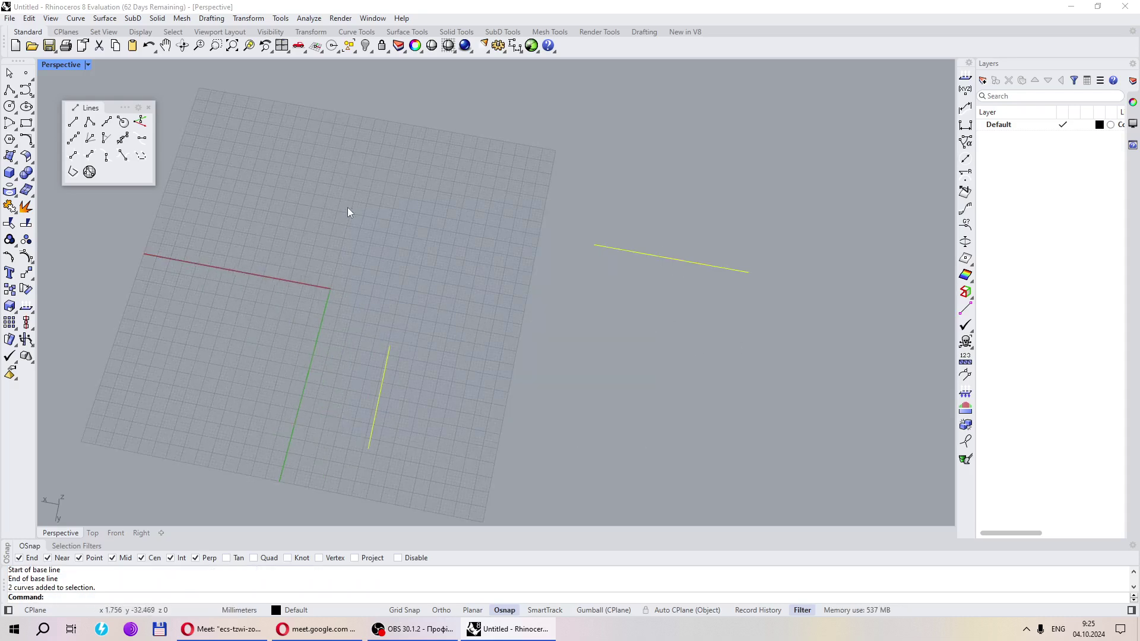
key("Delete")
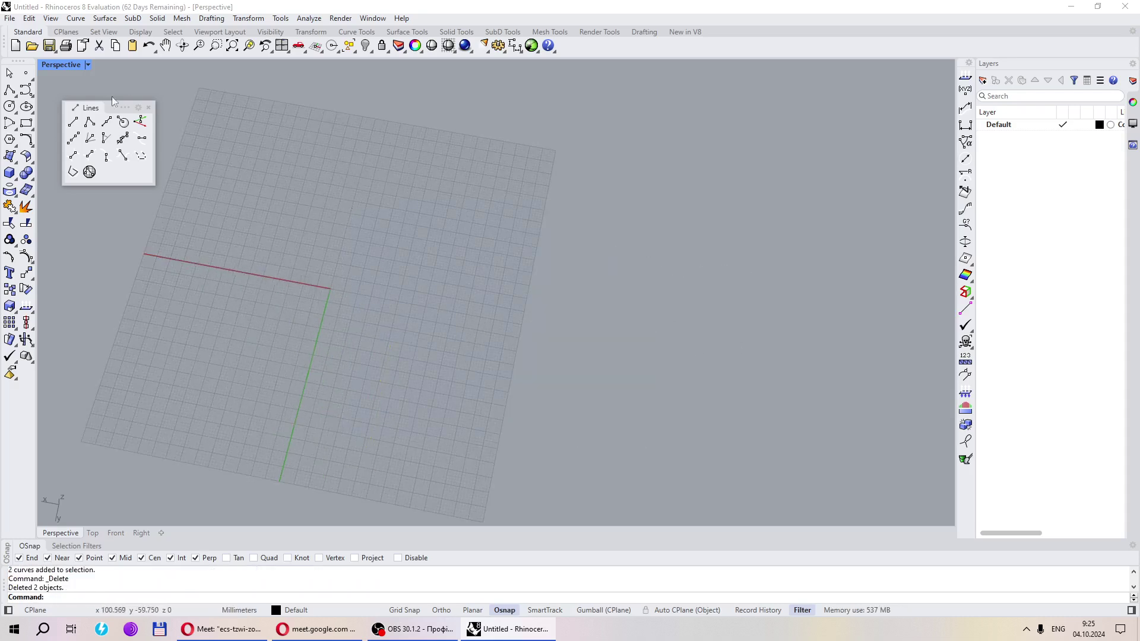
In the Top view, draw two vertical single-segment polylines end to end above and beside the grid
left_click(93, 533)
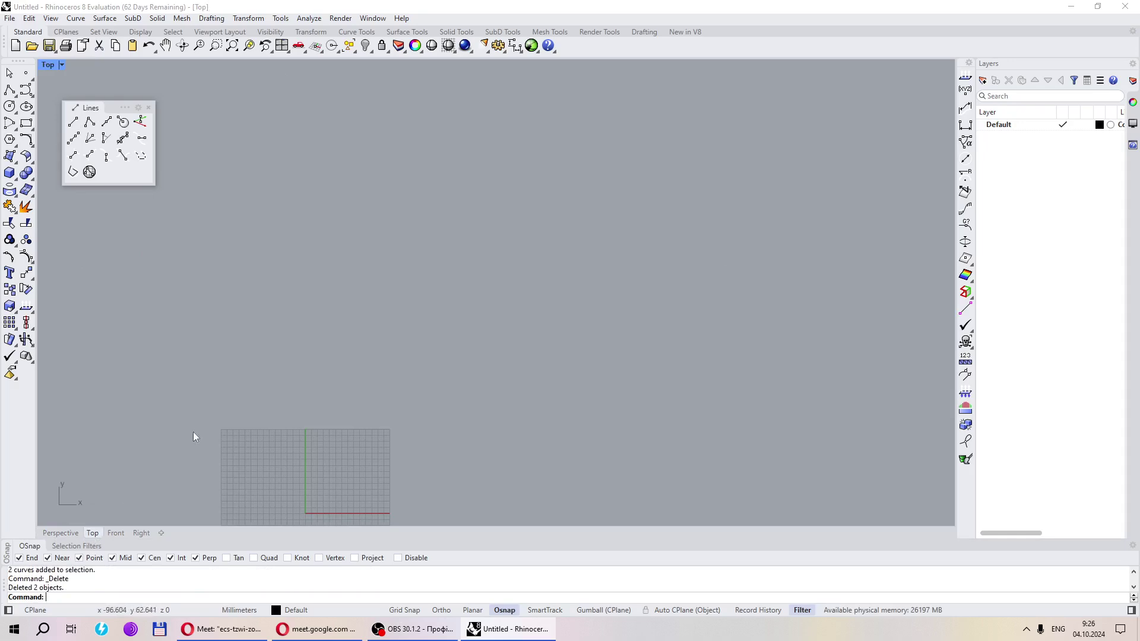
left_click(10, 89)
left_click(525, 384)
key("F8")
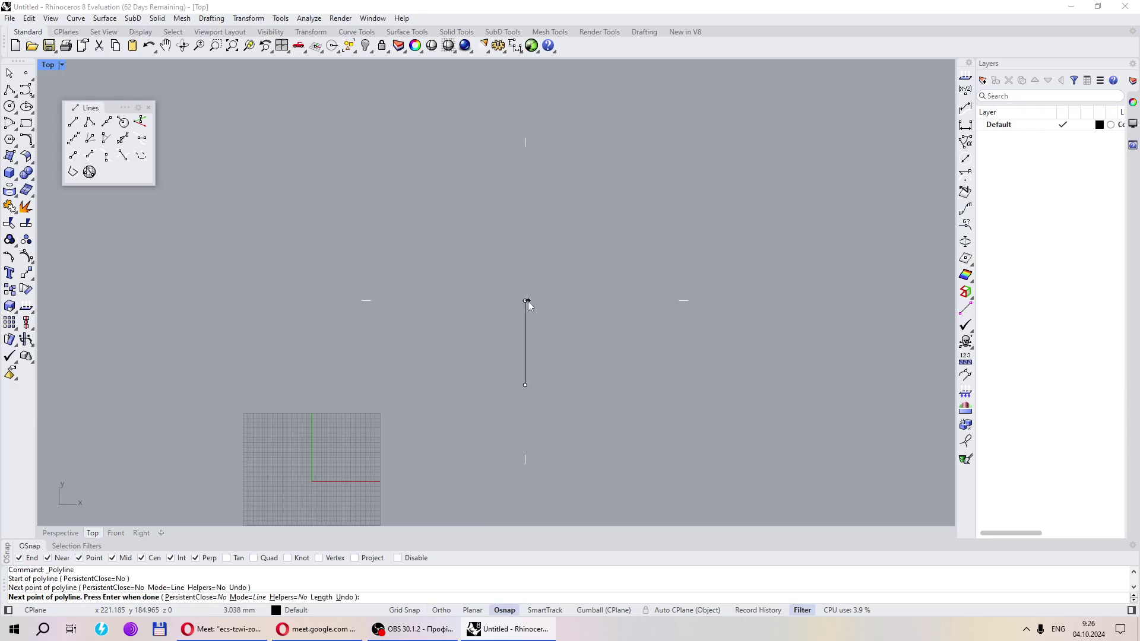
left_click(525, 301)
key("F8")
left_click(525, 201)
key("Return")
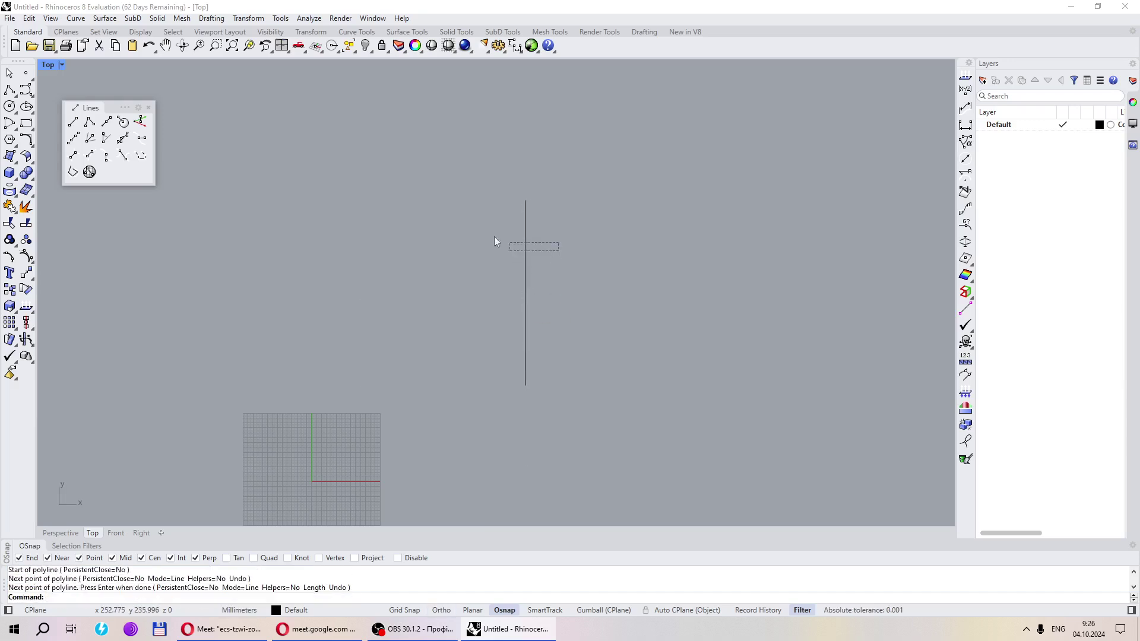
Move the upper vertical line straight up to leave a gap between the two lines
left_click(525, 246)
left_click_drag(525, 267, 557, 174)
left_click(551, 260)
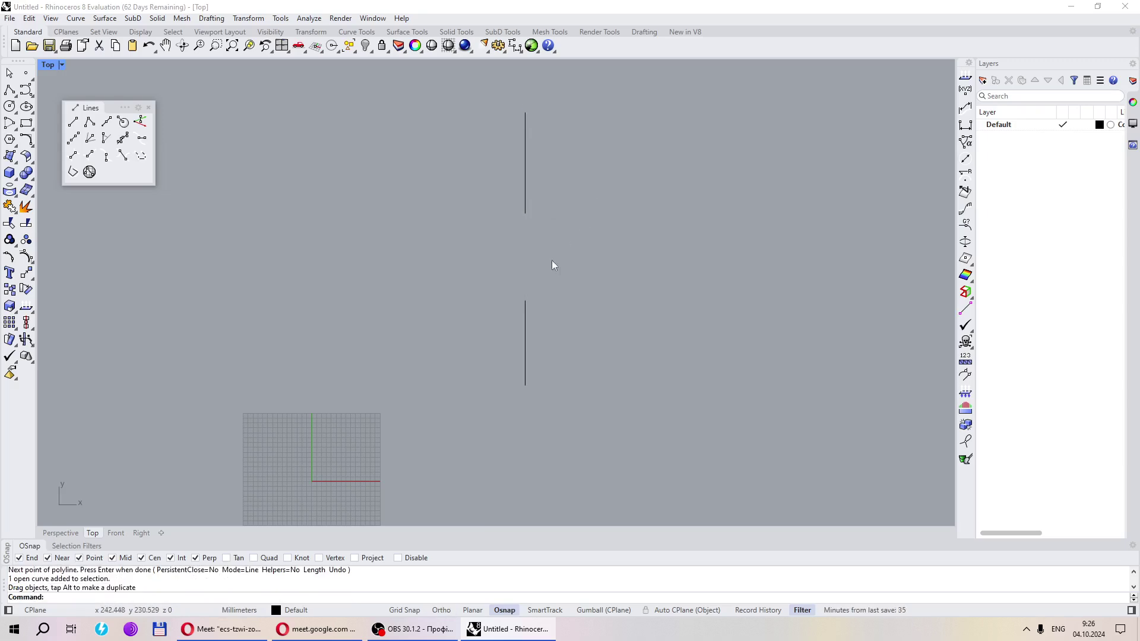
Draw a four-point line in the gap, with its vertical base line starting at the upper line's lower end, and delete it
left_click(90, 138)
left_click(525, 214)
key("F8")
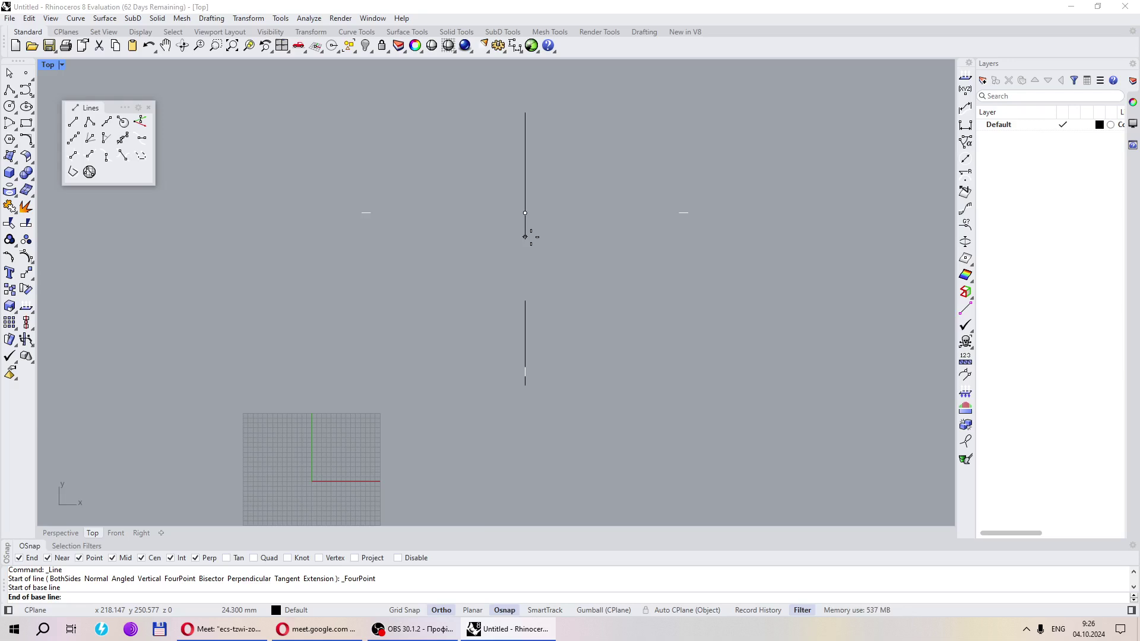
left_click(527, 234, "shift")
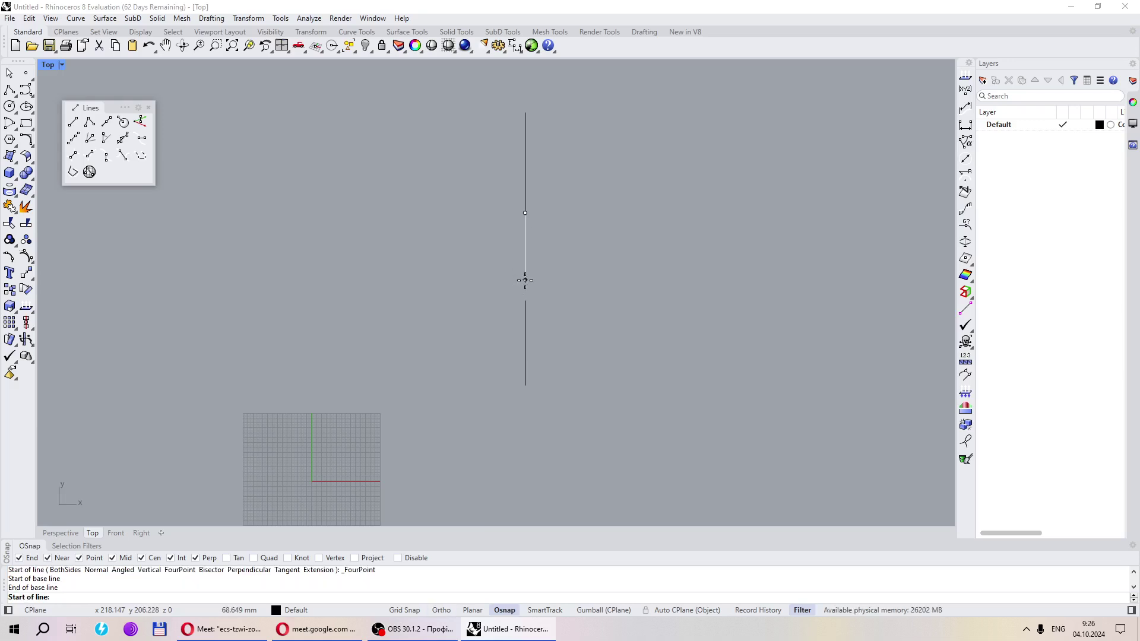
left_click(524, 280)
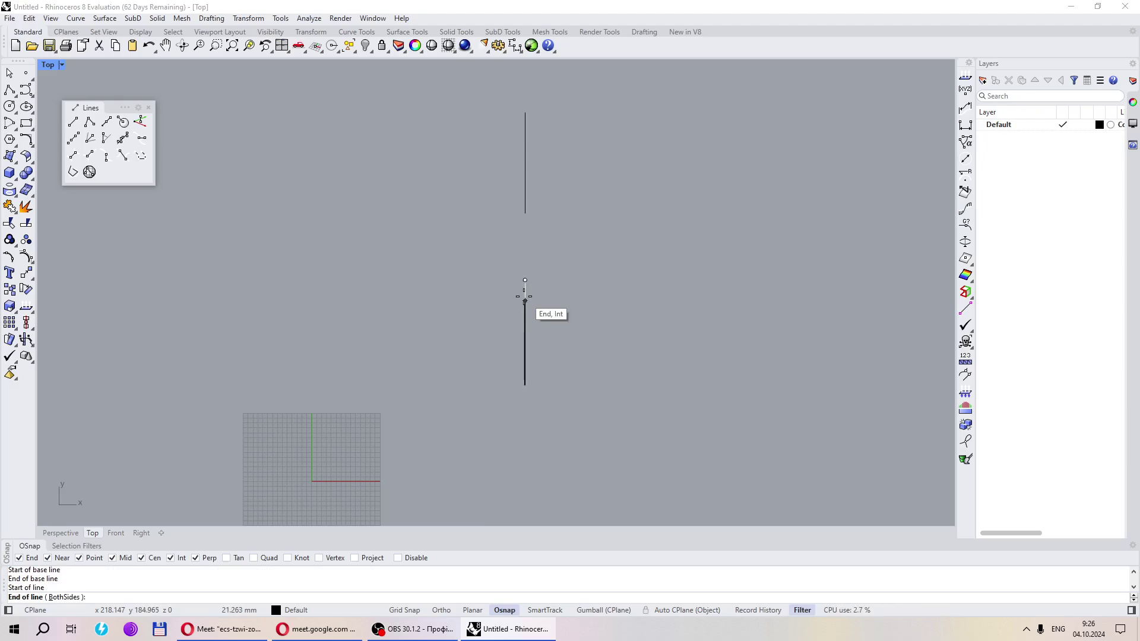
left_click(533, 243)
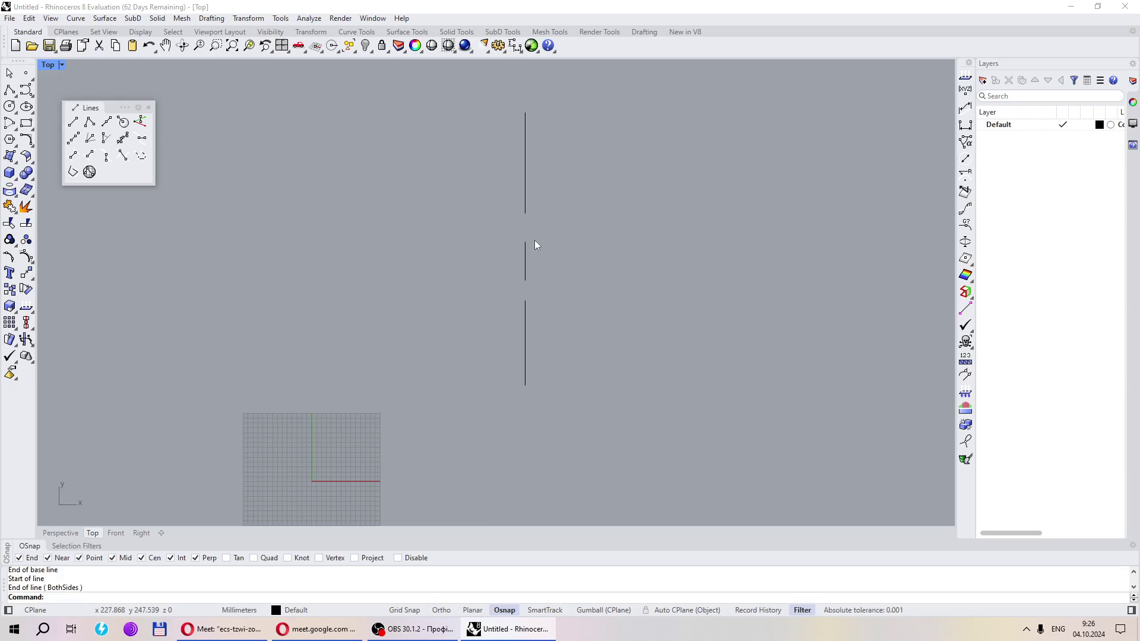
left_click(522, 260)
key("Delete")
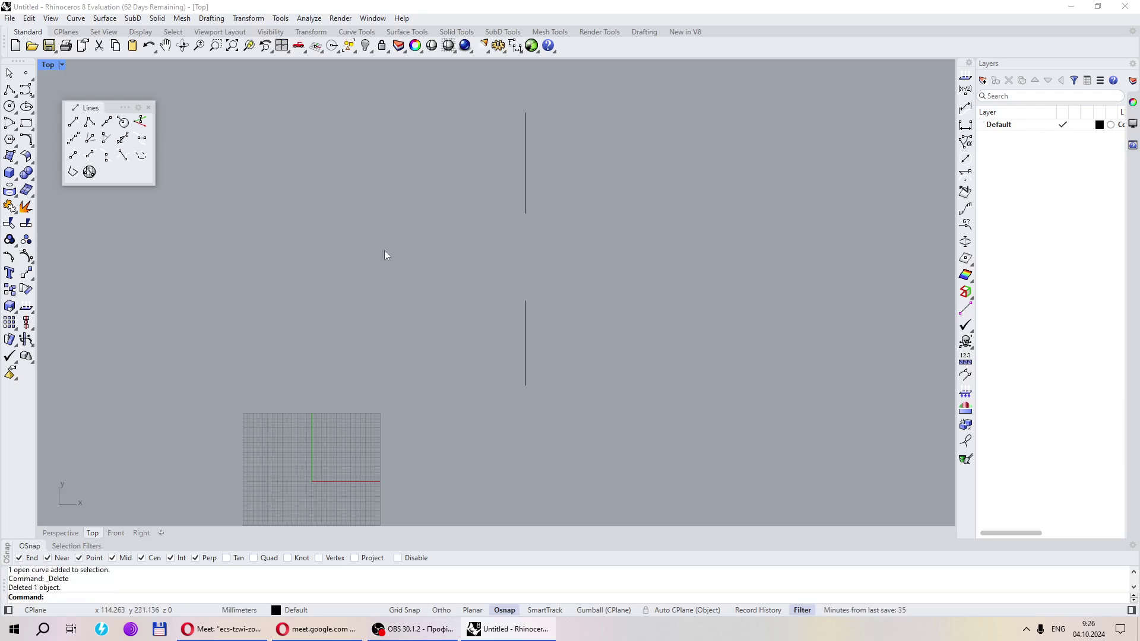
Draw another four-point line between the two vertical lines, taking its base direction downward from the upper line's lower end
left_click(72, 141)
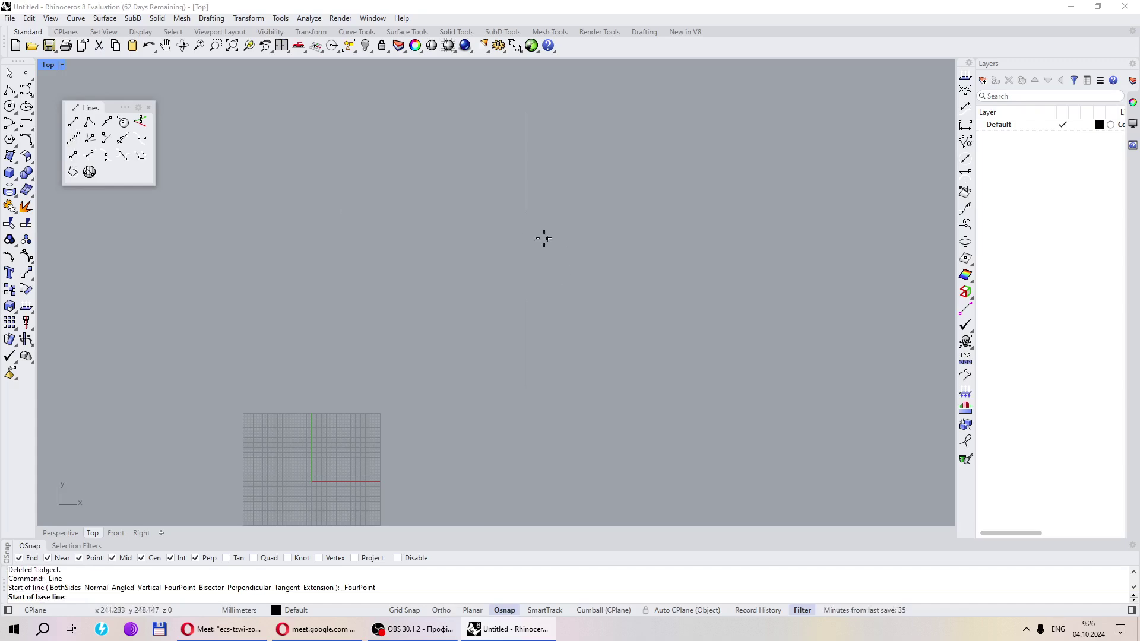
left_click(525, 213)
key("F8")
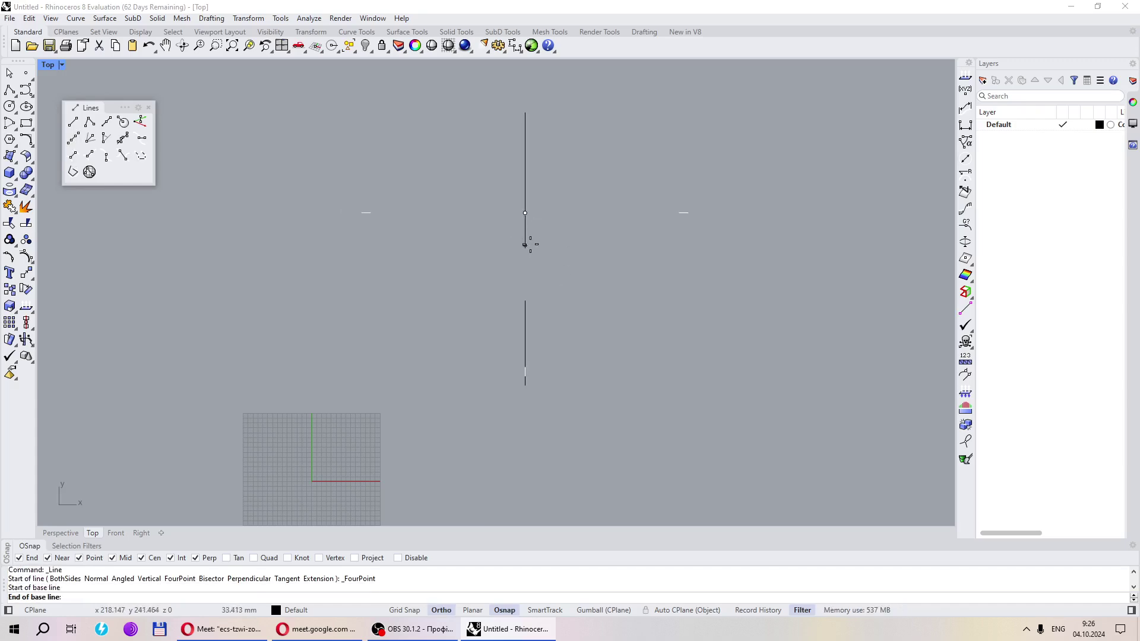
left_click(525, 238)
key("F8")
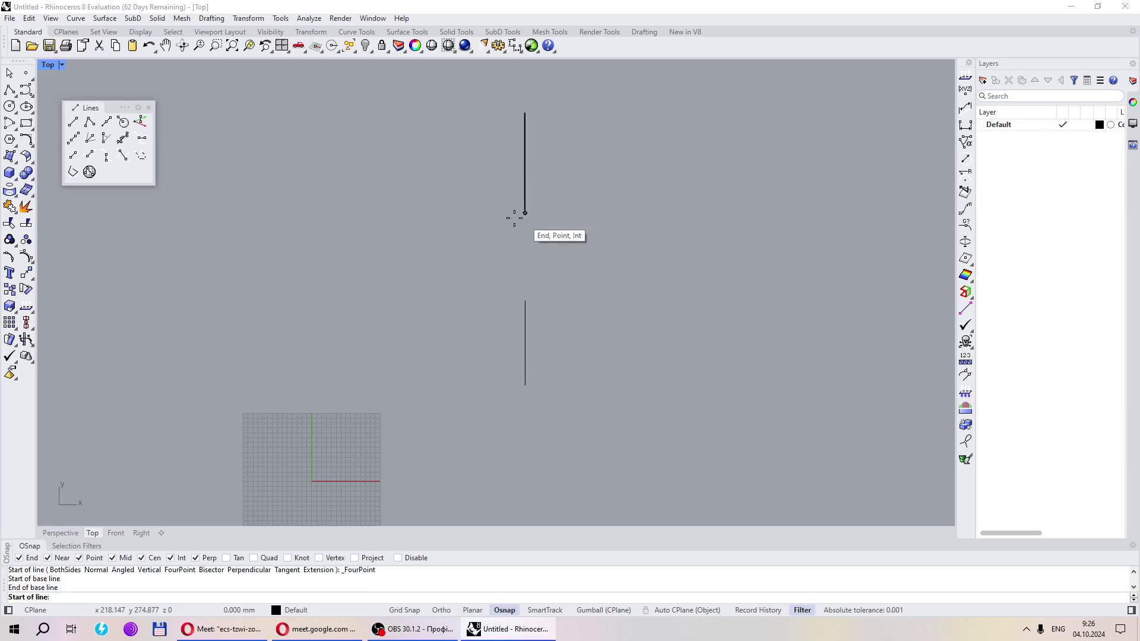
left_click(532, 282)
left_click(532, 235)
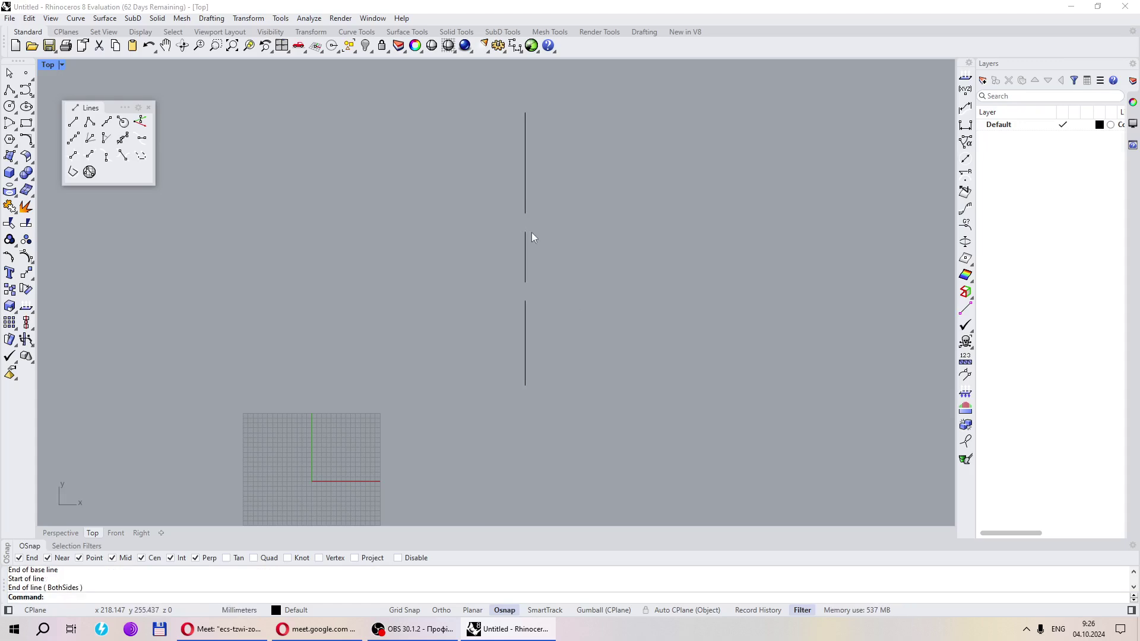
Delete the short four-point line in the gap and both remaining vertical lines
scroll(543, 252, "up", 3)
left_click(508, 258)
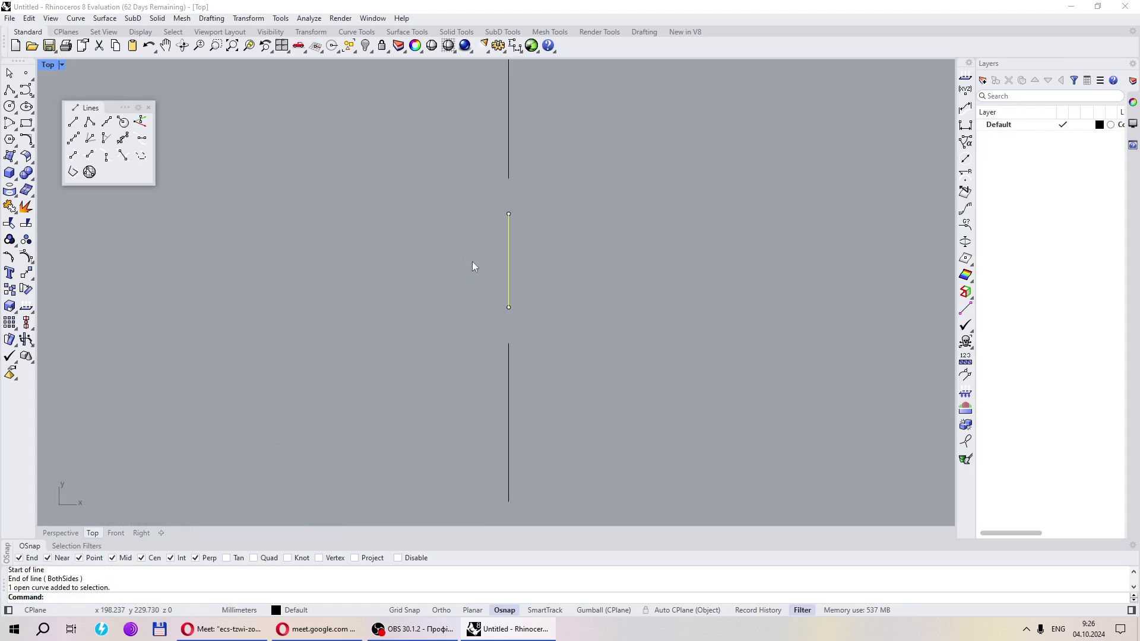
key("Delete")
scroll(474, 264, "down", 3)
left_click_drag(560, 356, 437, 154)
key("Delete")
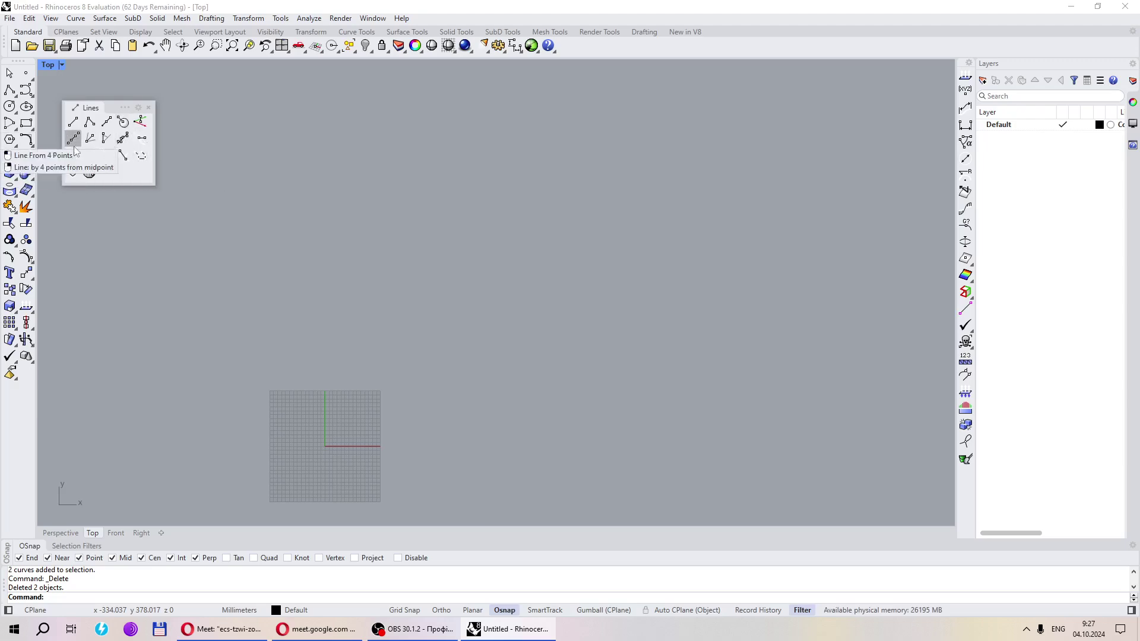
Look through the line commands available for drawing curves, and close the floating set of line tools
left_click(148, 108)
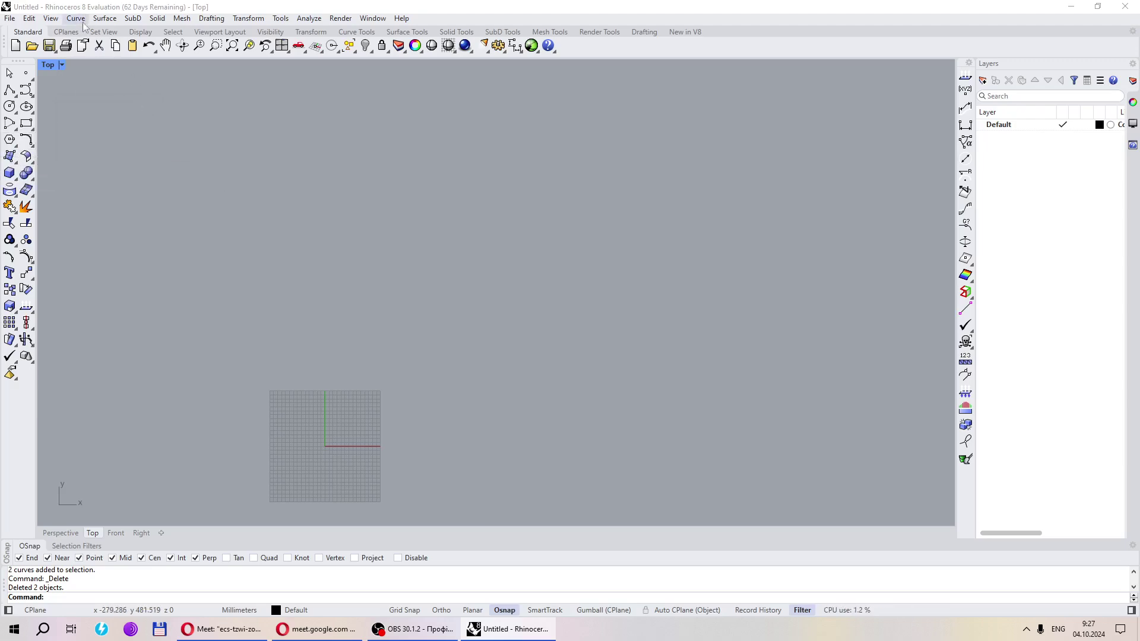
left_click(75, 18)
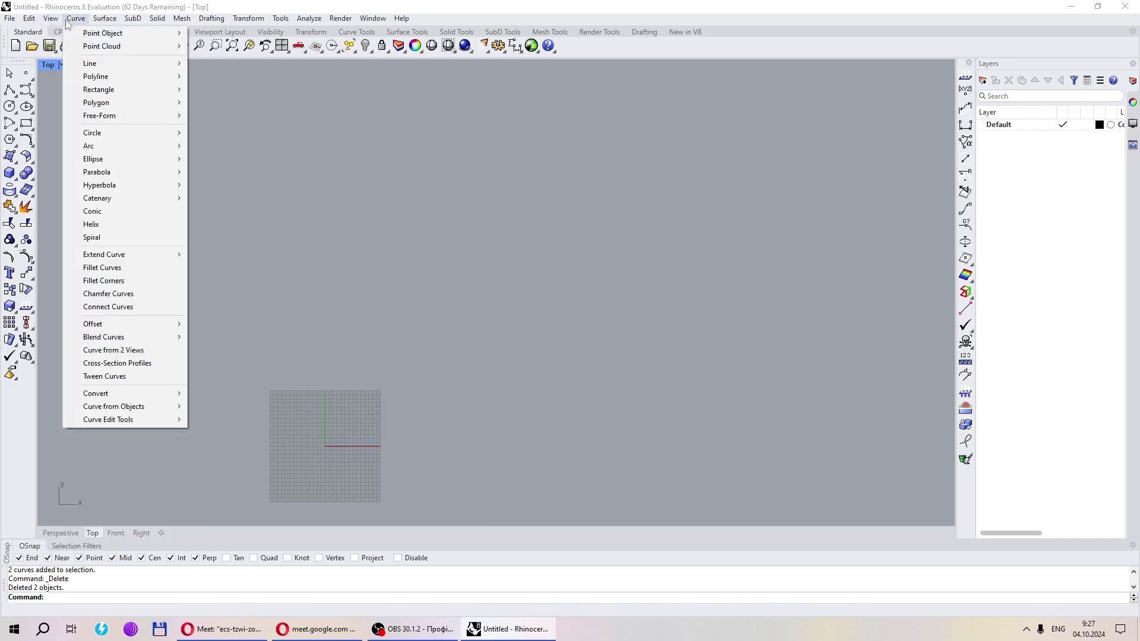
mouse_move(92, 65)
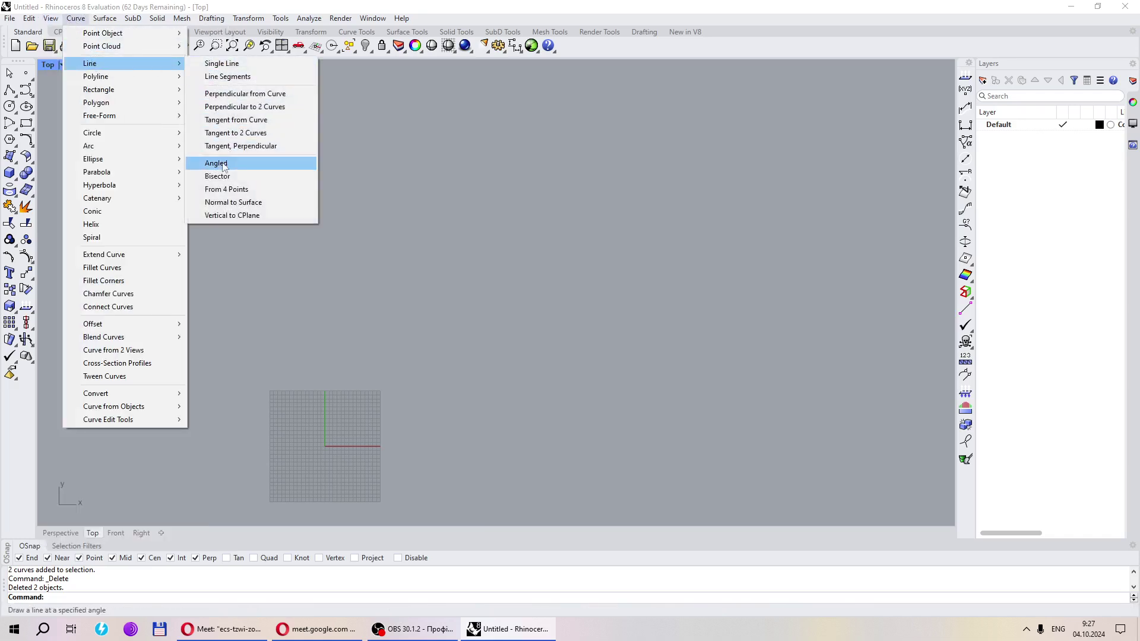
left_click(40, 126)
left_click(10, 90)
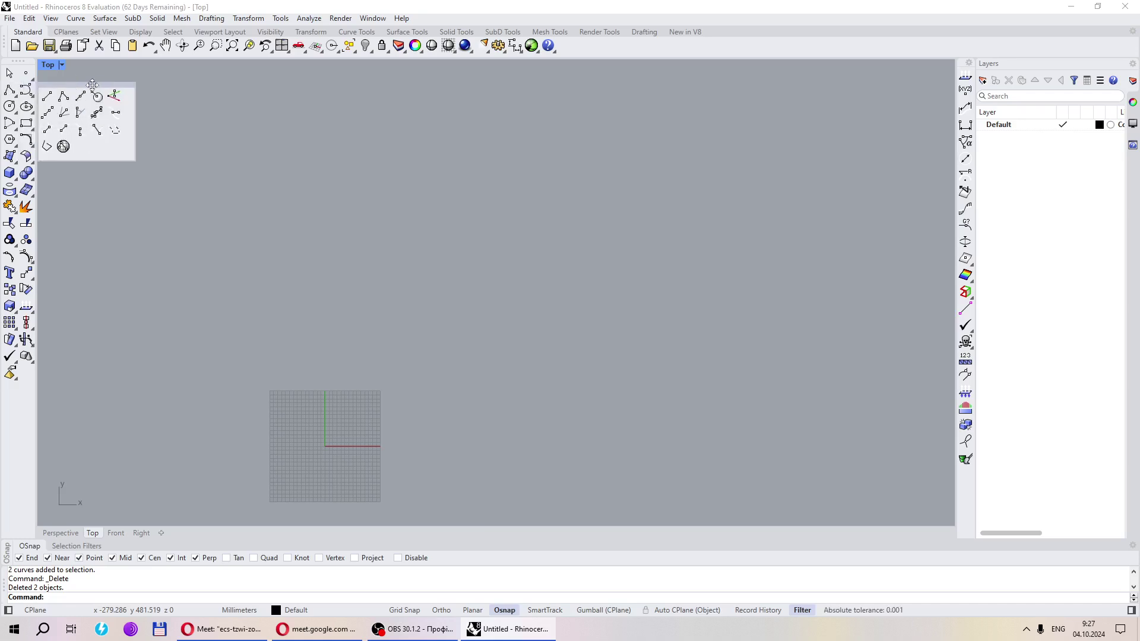
left_click_drag(65, 84, 157, 98)
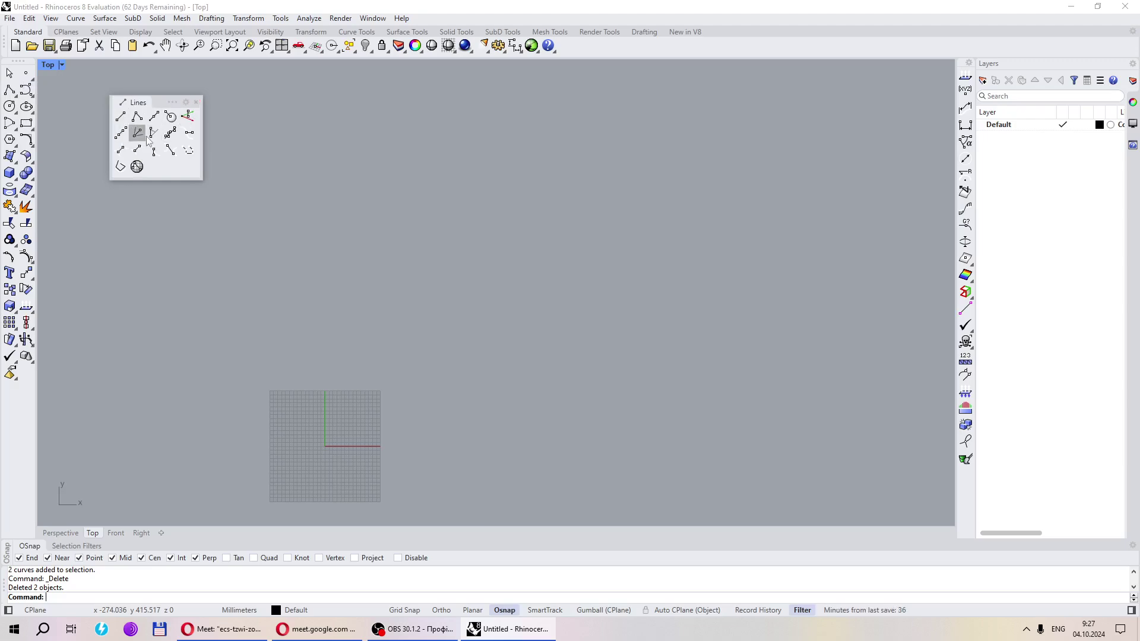
left_click(196, 103)
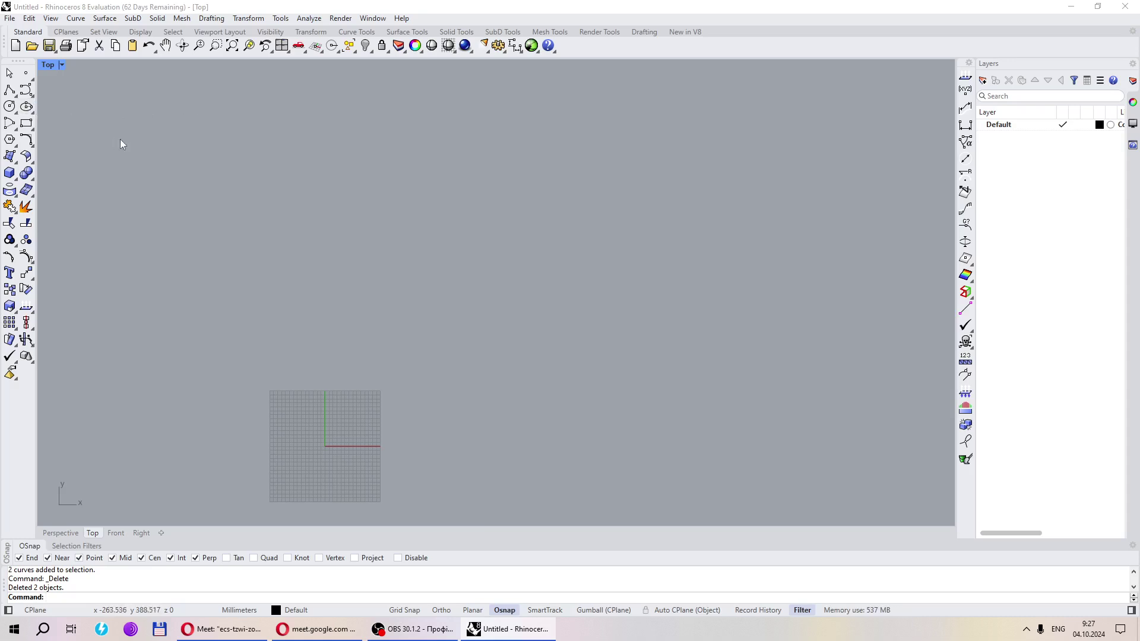
Open the curve tools as a floating set and draw an open, loop-shaped control point curve with six points above the grid
left_click(28, 94)
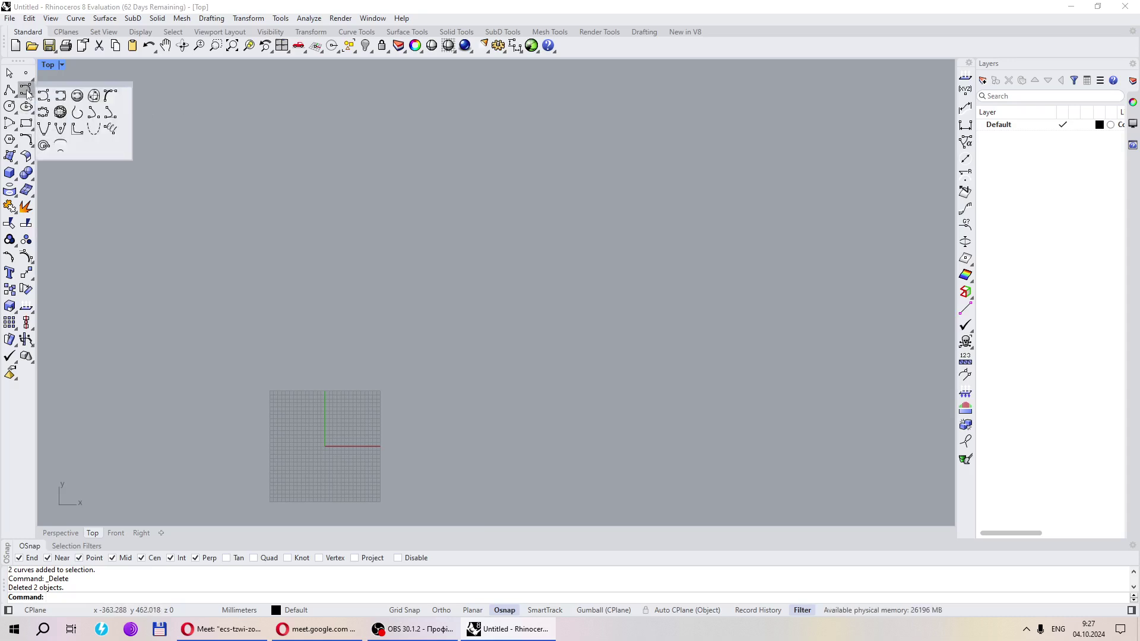
left_click_drag(44, 83, 133, 98)
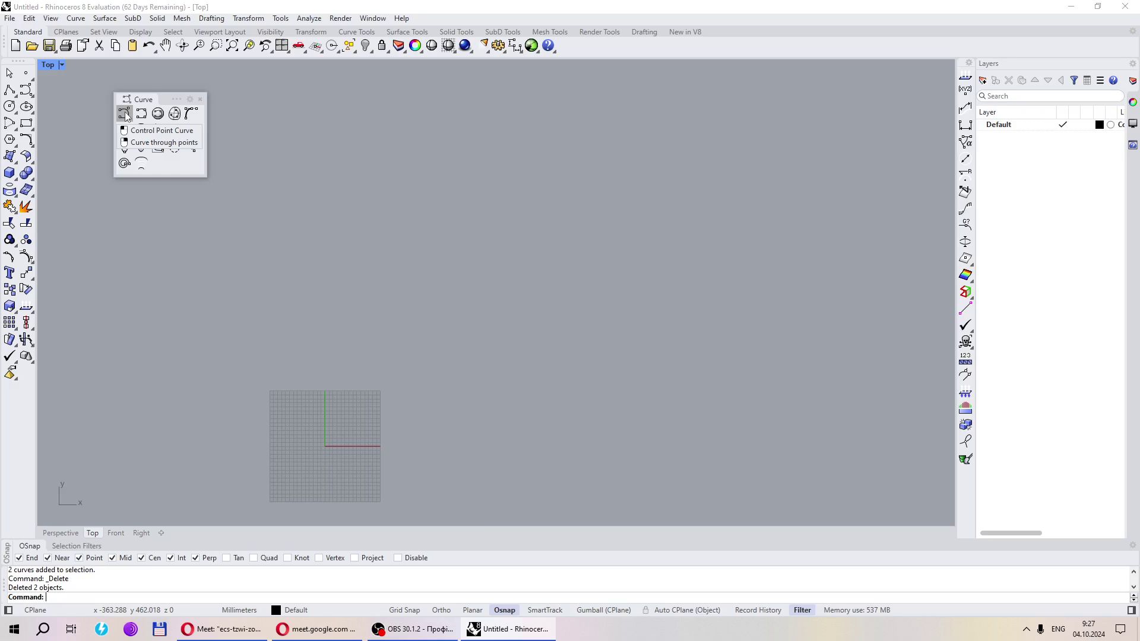
left_click(127, 116)
left_click(367, 192)
left_click(491, 245)
left_click(452, 347)
left_click(266, 362)
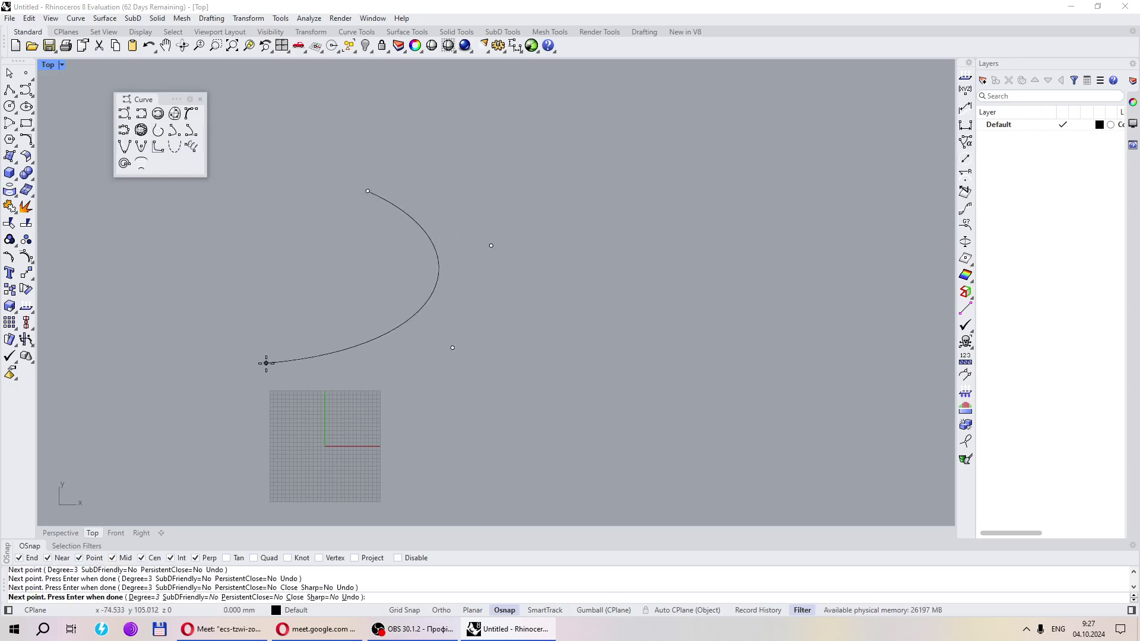
left_click(283, 237)
left_click(331, 234)
key("Return")
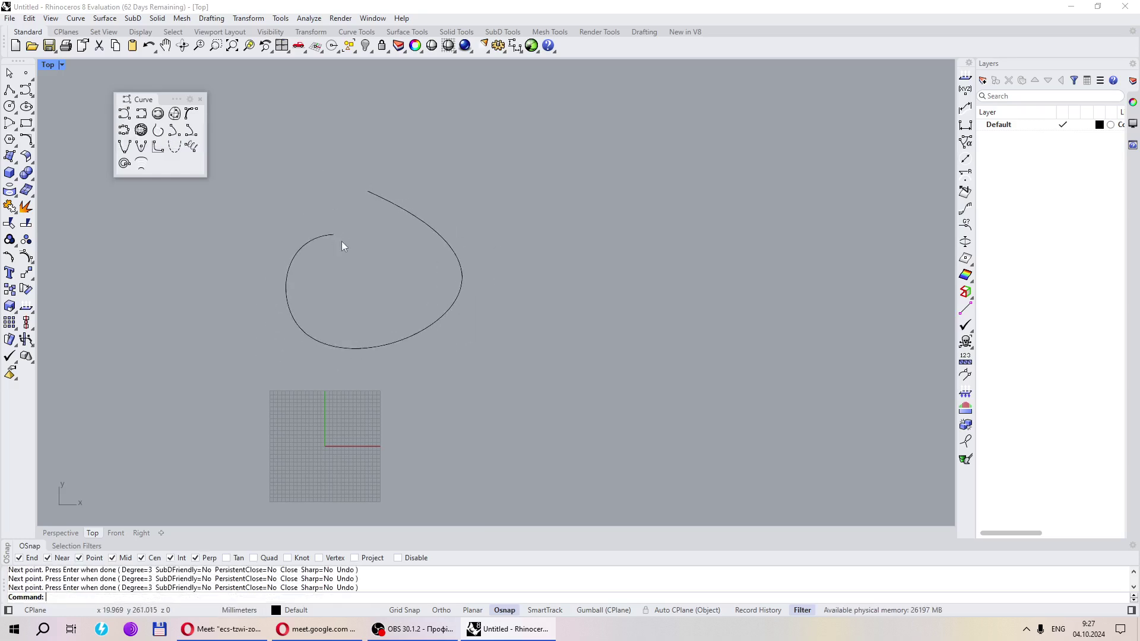
Draw a degree 4 interpolated curve through six points, sweeping over and back in an S-like bend beside the first curve
left_click(159, 115)
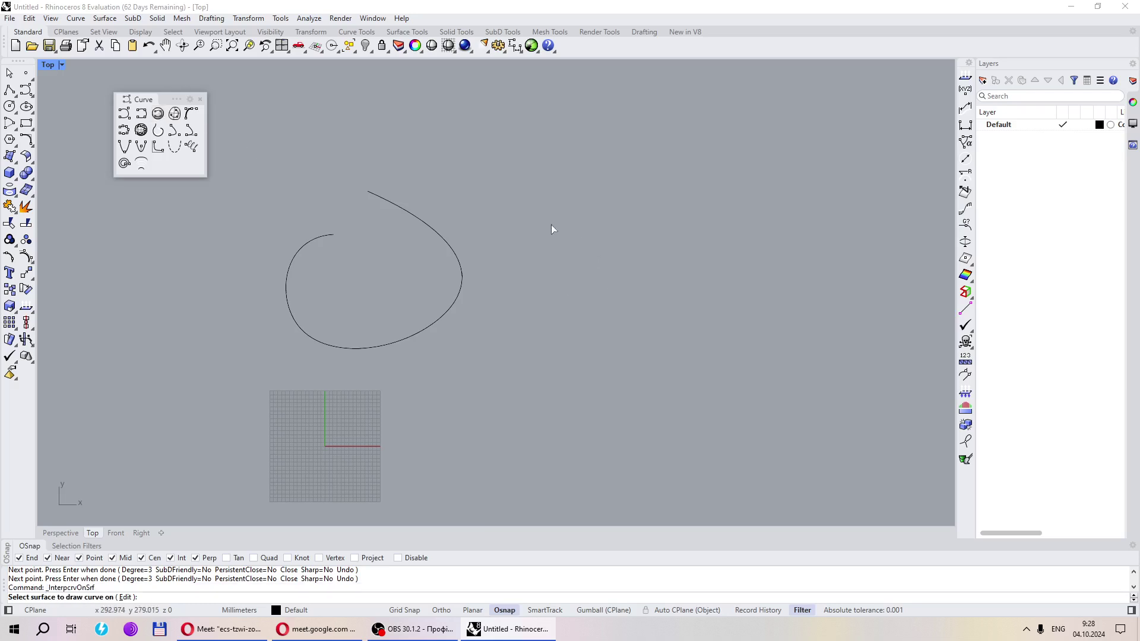
left_click(139, 116)
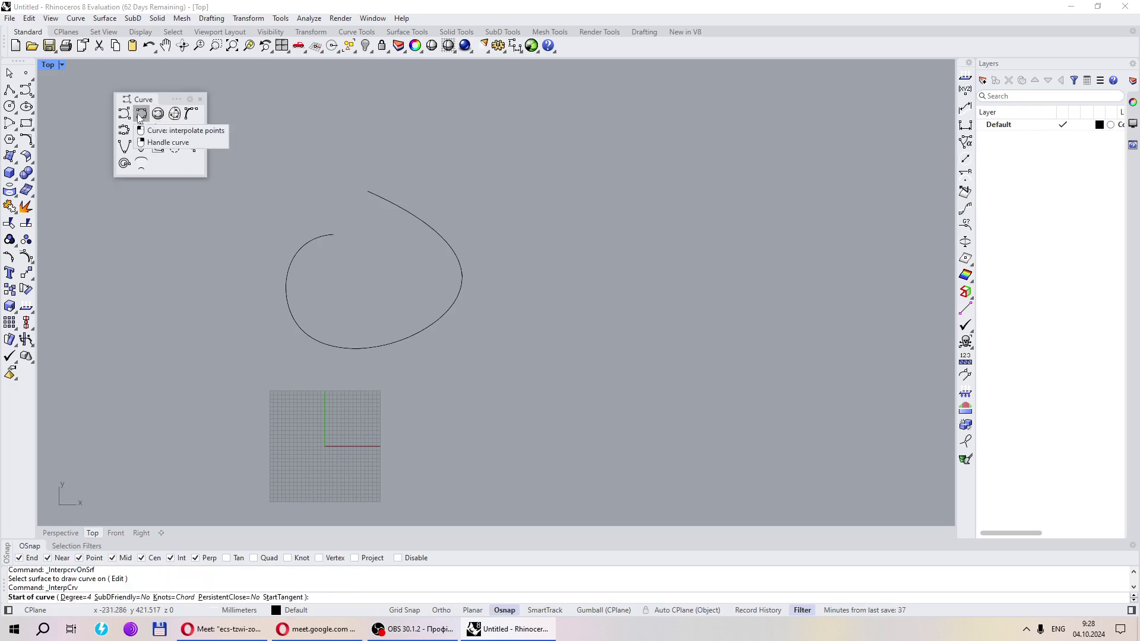
left_click(595, 322)
left_click(602, 226)
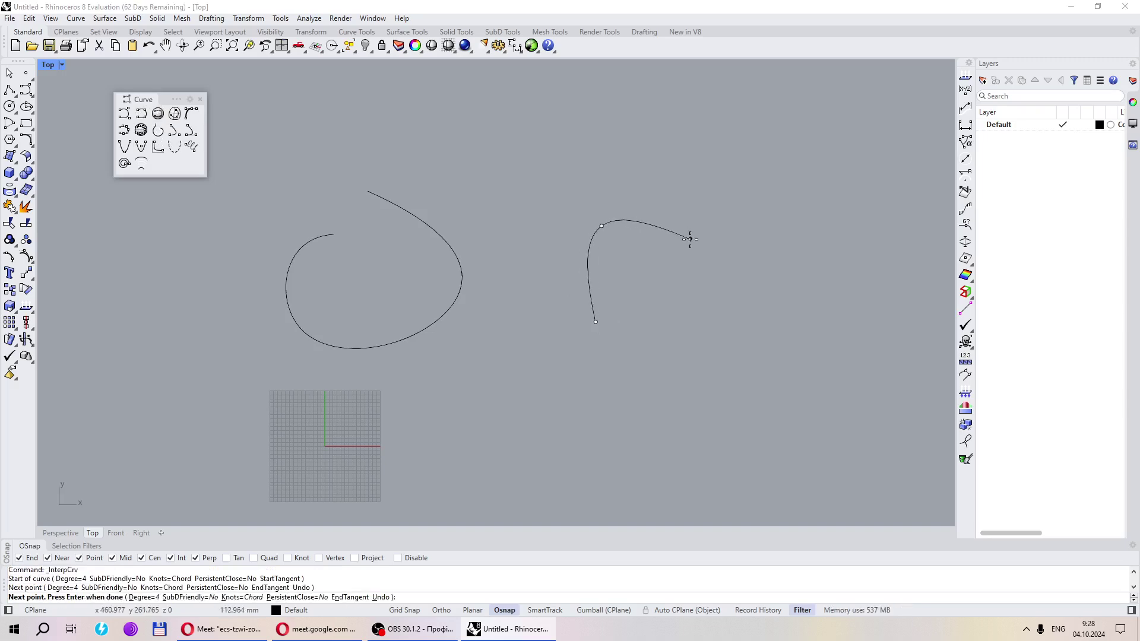
left_click(761, 208)
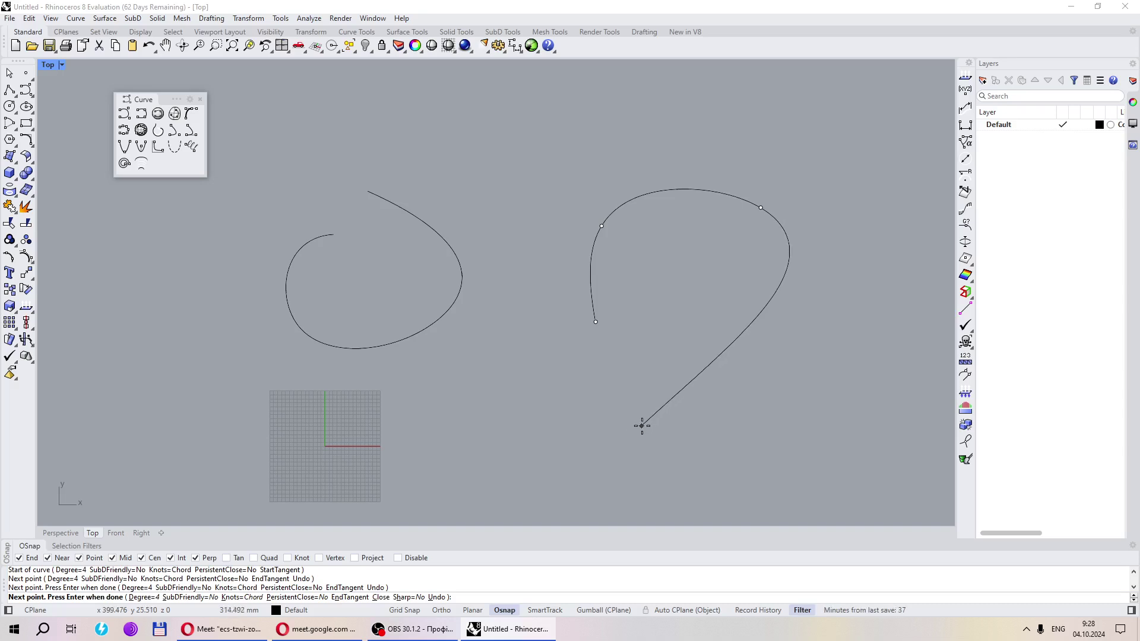
left_click(798, 359)
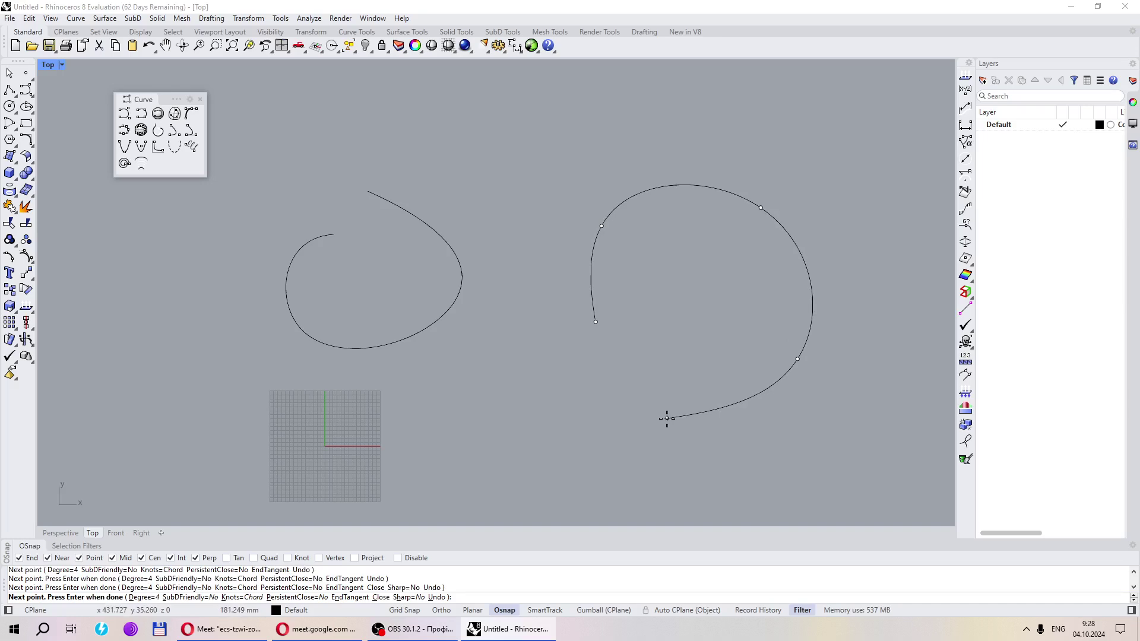
left_click(640, 387)
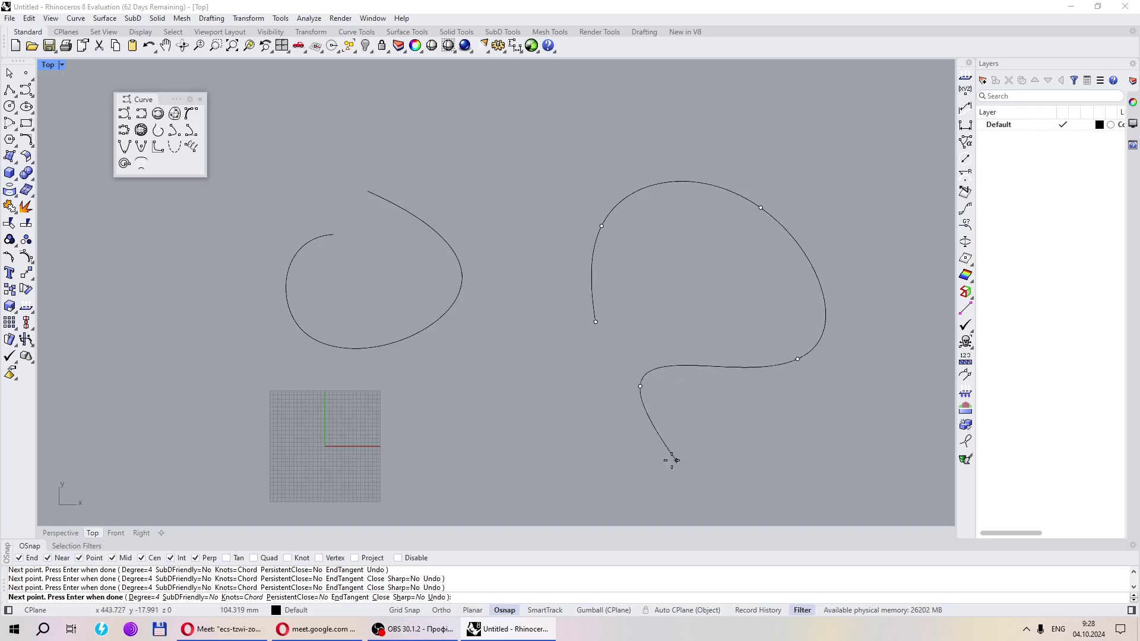
left_click(589, 453)
key("Return")
Delete both the control point curve and the interpolated curve
scroll(512, 384, "down", 2)
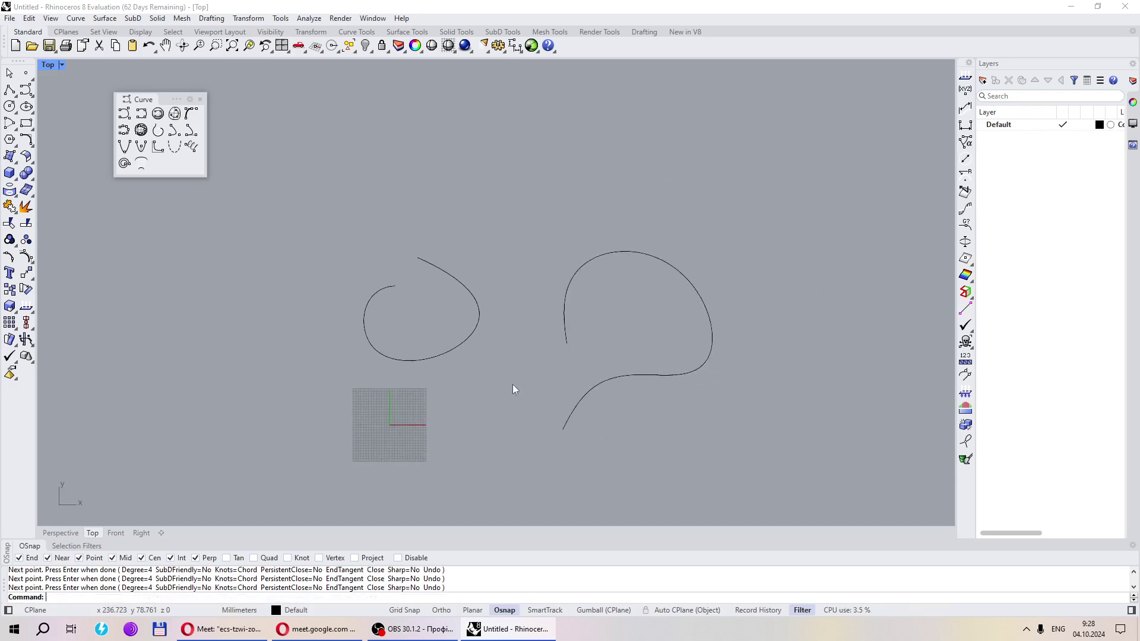
scroll(635, 426, "up", 2)
left_click_drag(689, 468, 331, 265)
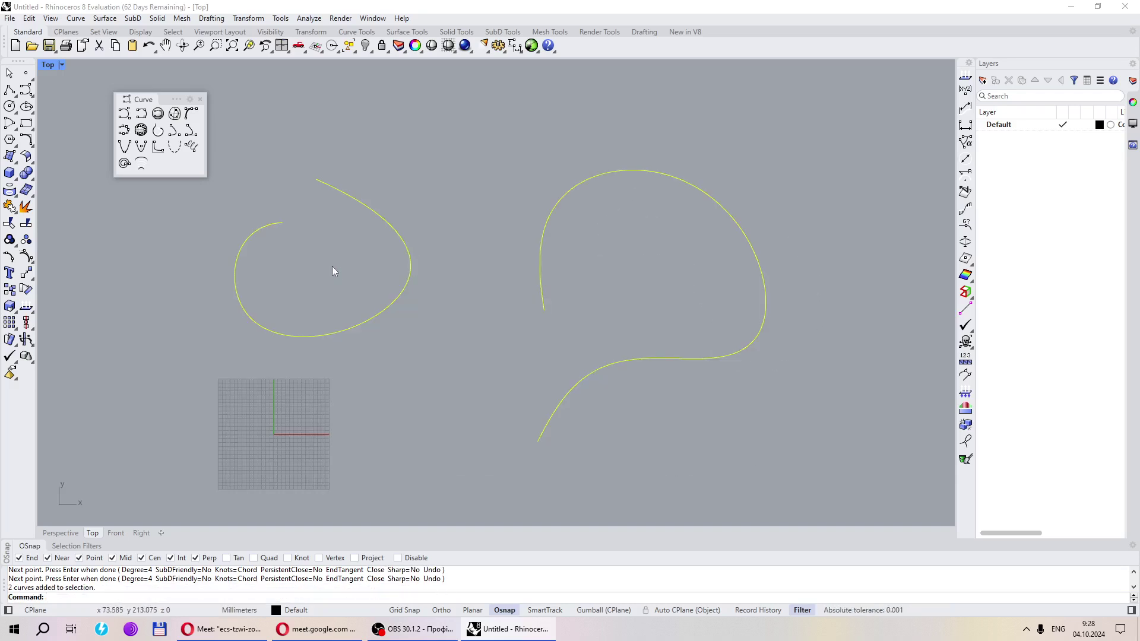
key("Delete")
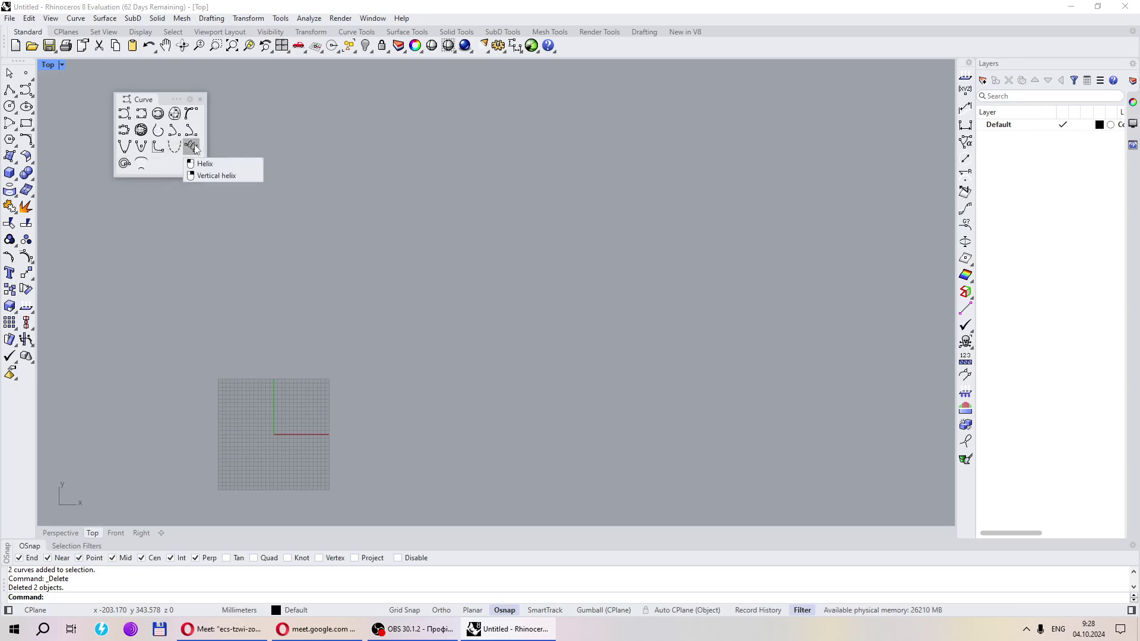
left_click(123, 165)
left_click(509, 293)
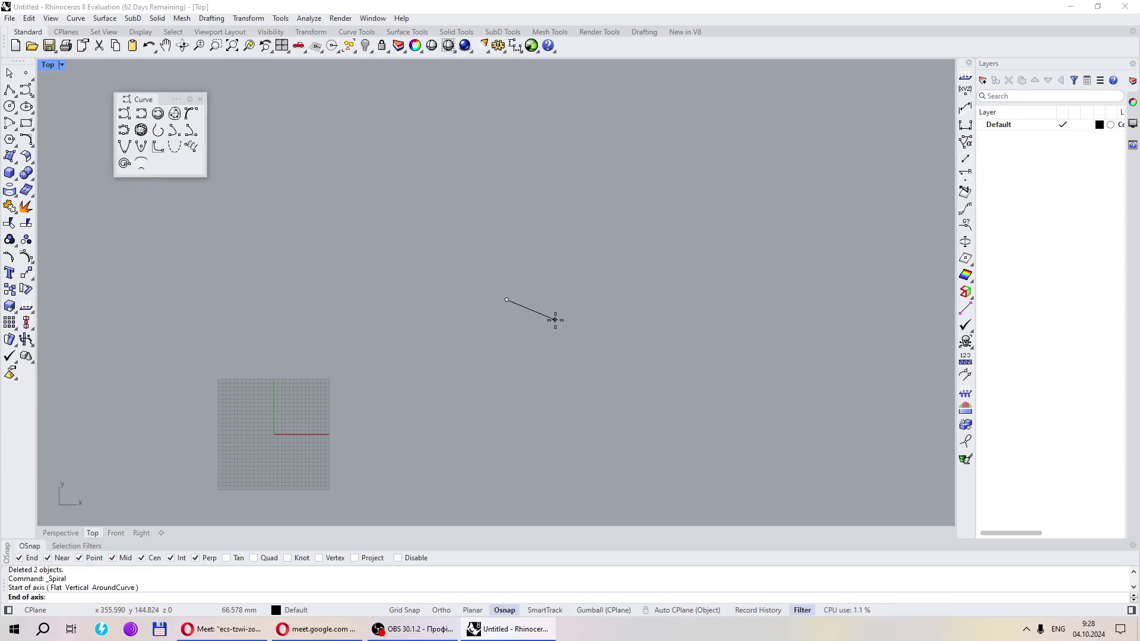
left_click(555, 320)
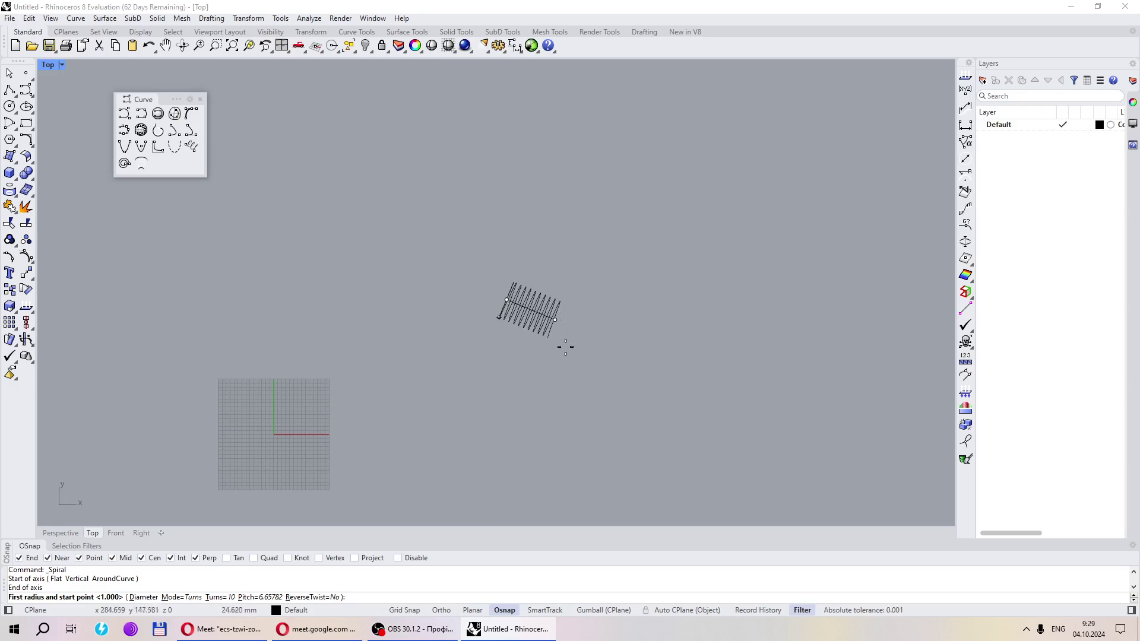
key("Escape")
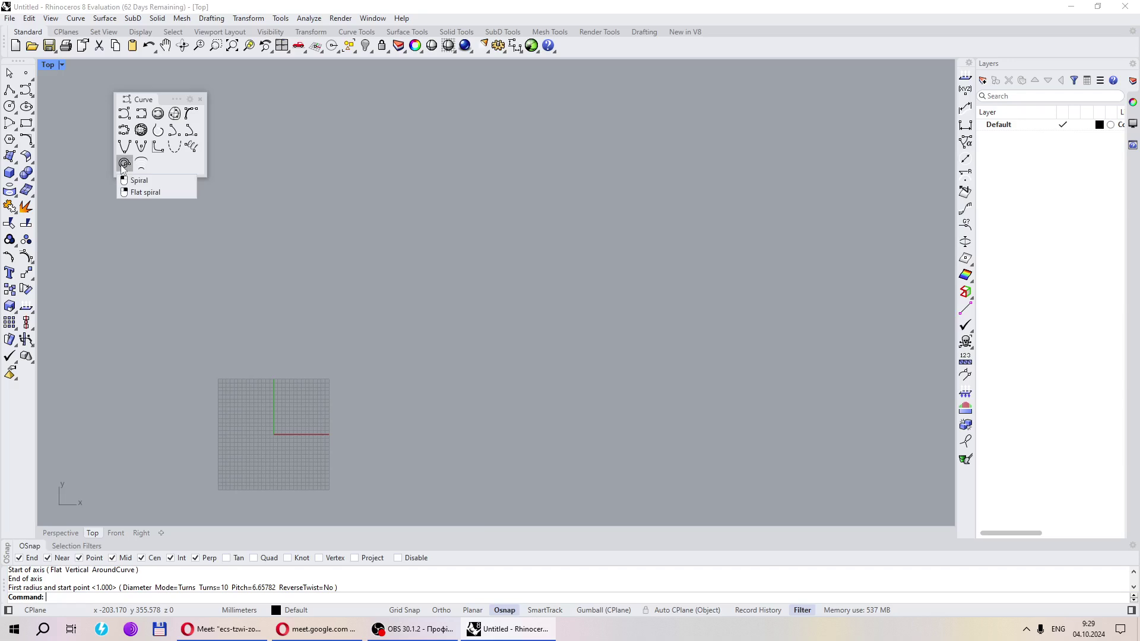
left_click(145, 192)
key("Escape")
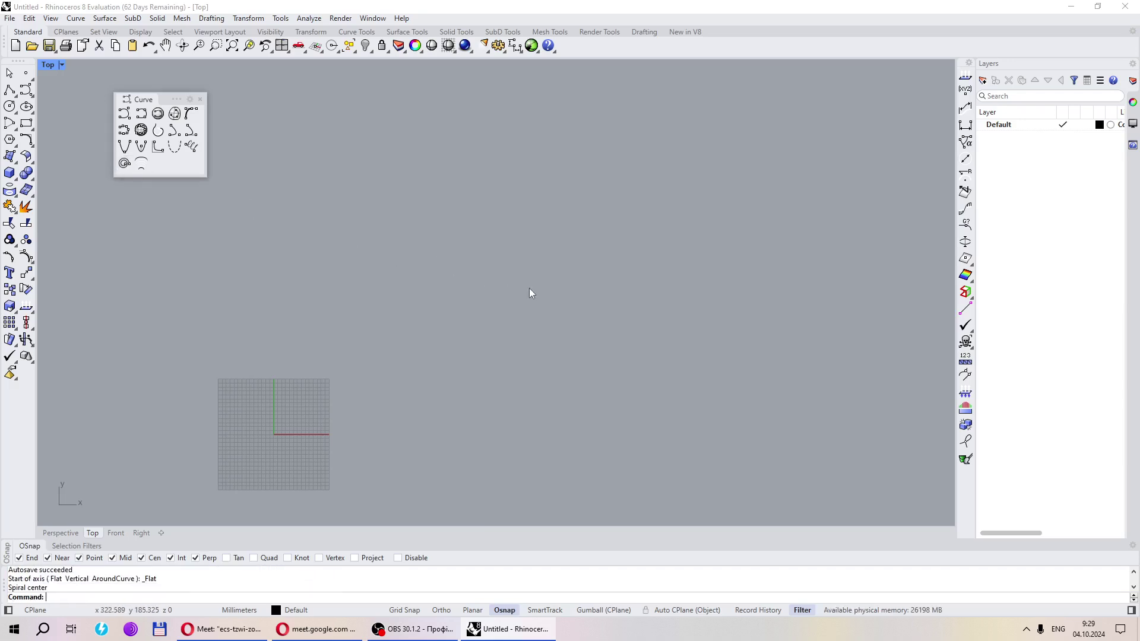
Draw a flat spiral with 10 turns in the empty area beyond the grid, and delete it
left_click(124, 163)
left_click(594, 302)
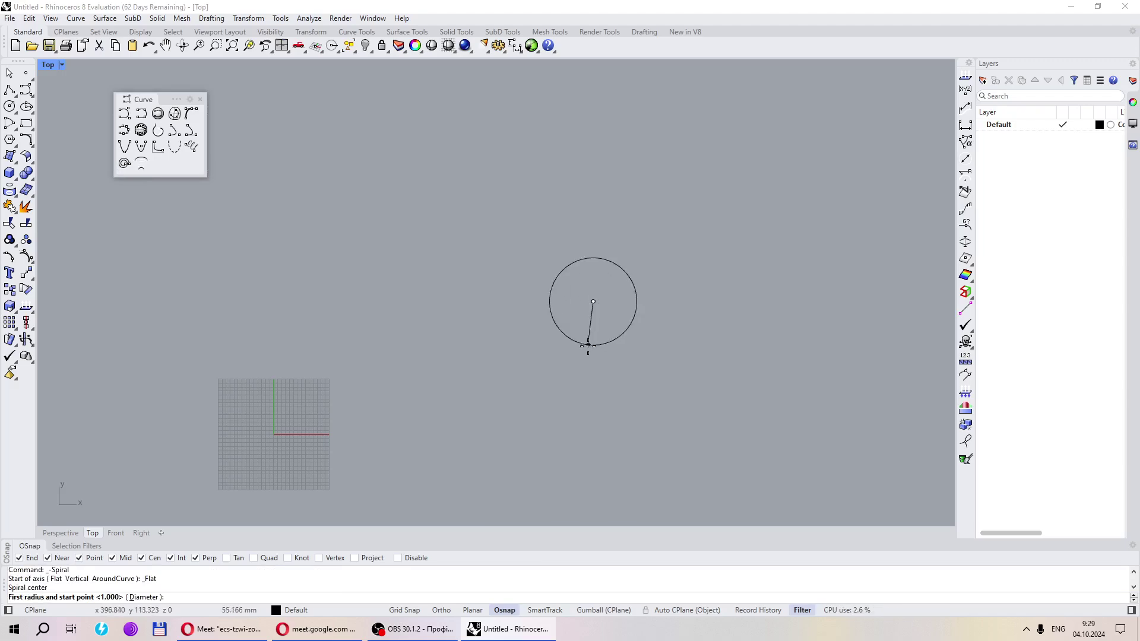
left_click(592, 397)
left_click(587, 327)
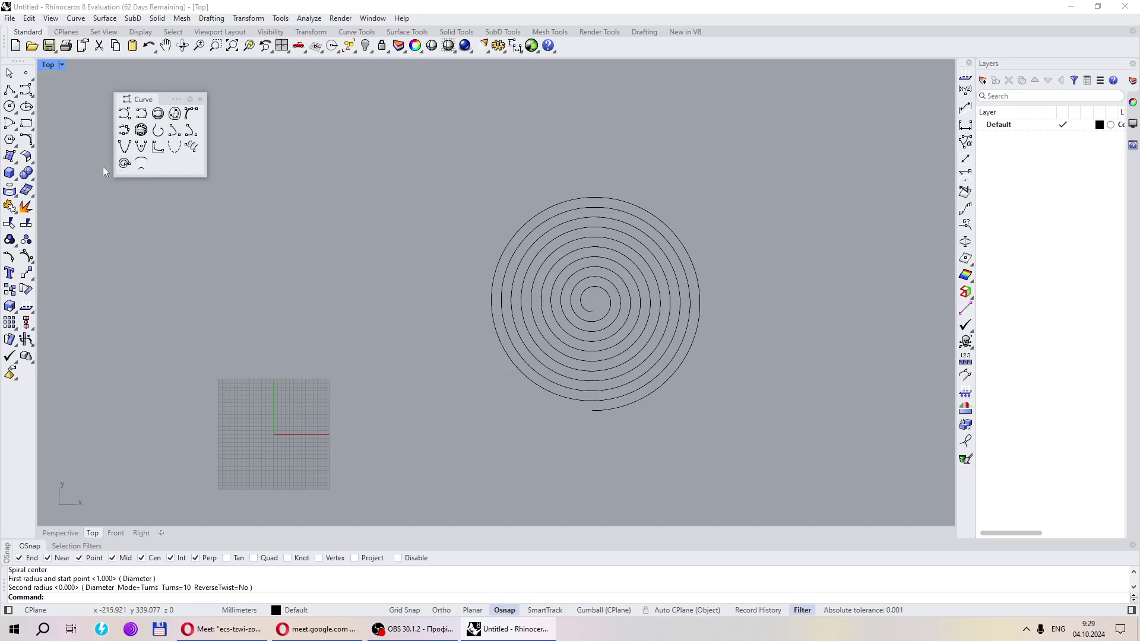
left_click(637, 348)
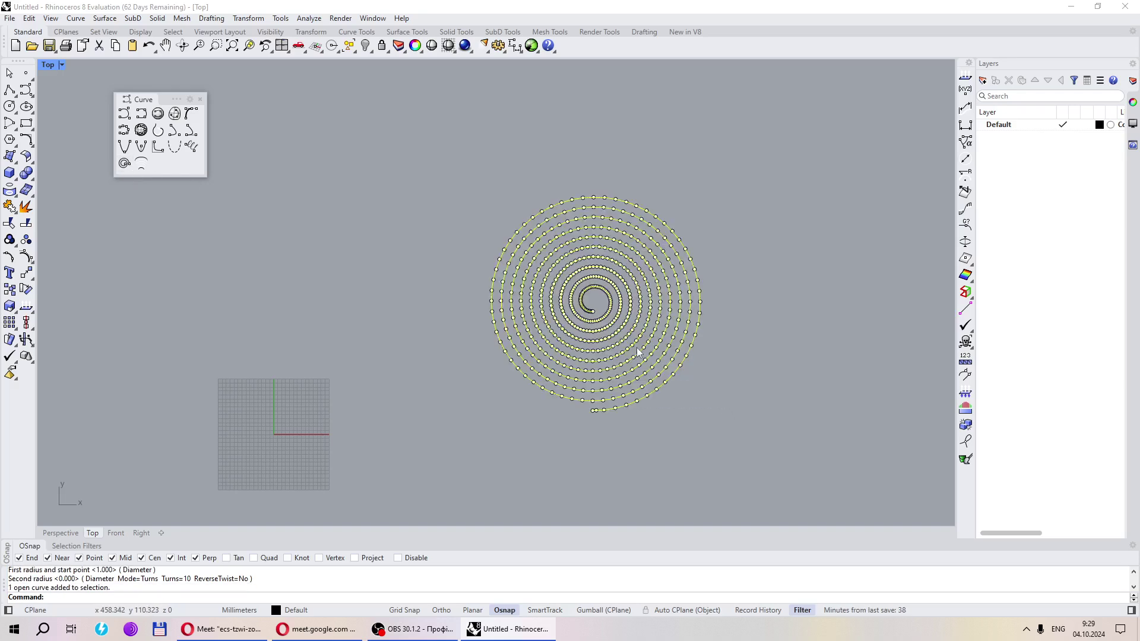
key("Delete")
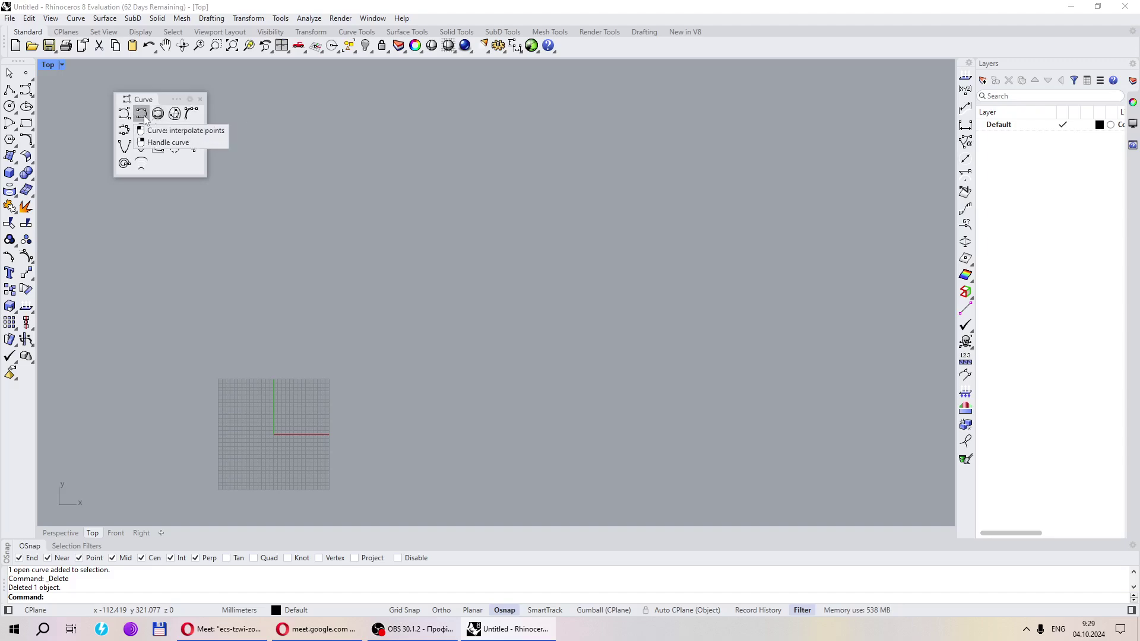
Swap the floating curve tools for the circle tools and draw a circle about 270 mm in diameter from its centre
left_click(200, 99)
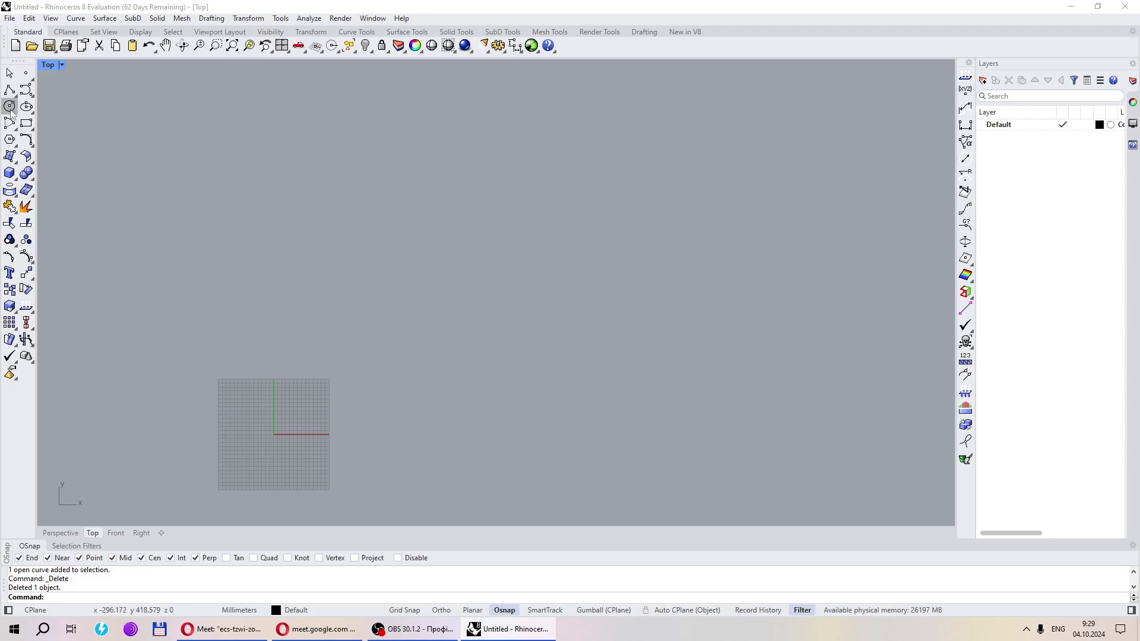
left_click(10, 108)
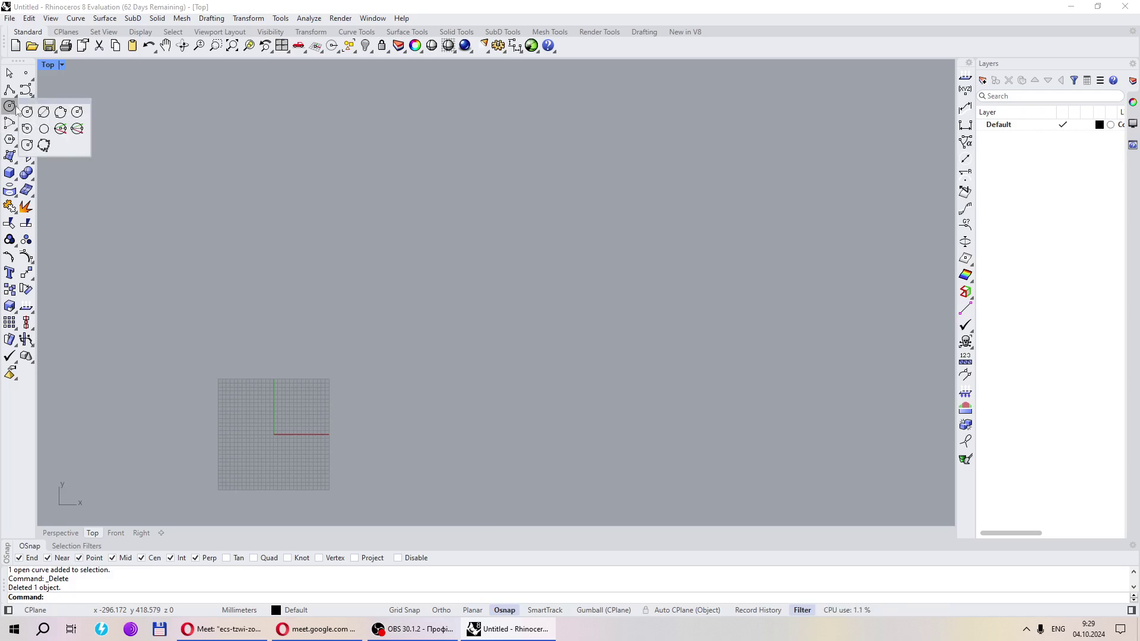
left_click_drag(45, 103, 147, 114)
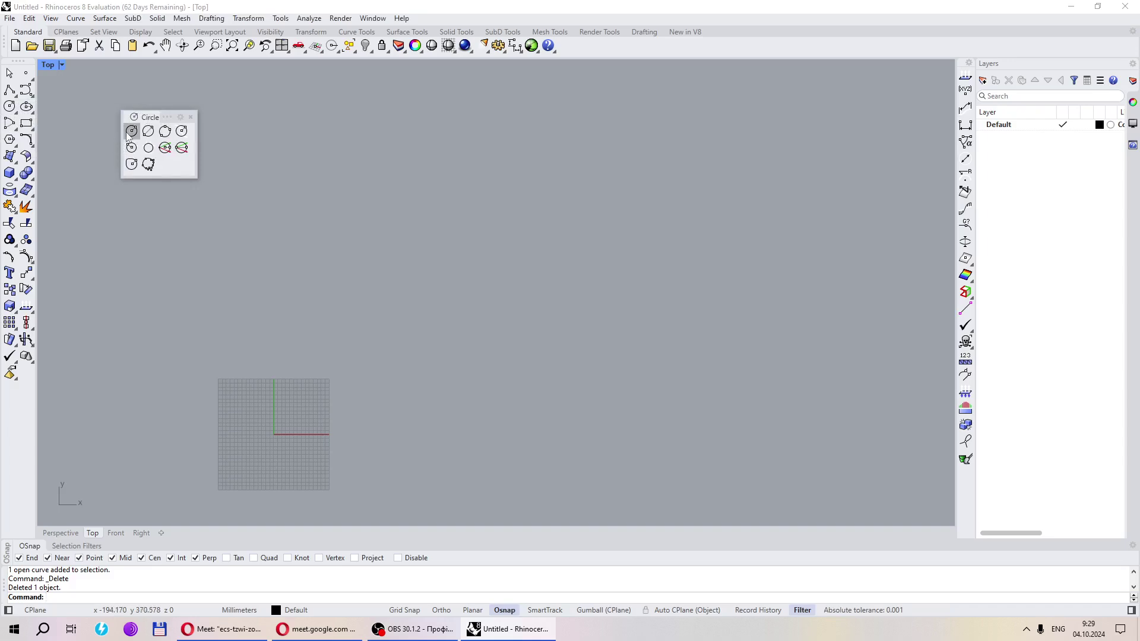
left_click(132, 132)
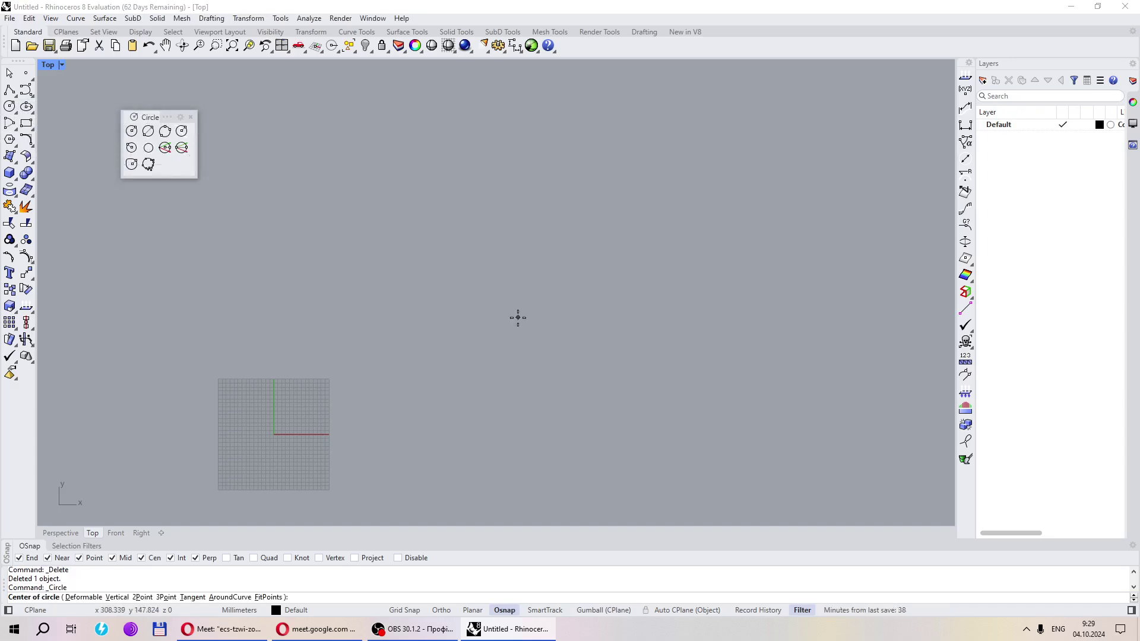
left_click(518, 317)
left_click(563, 225)
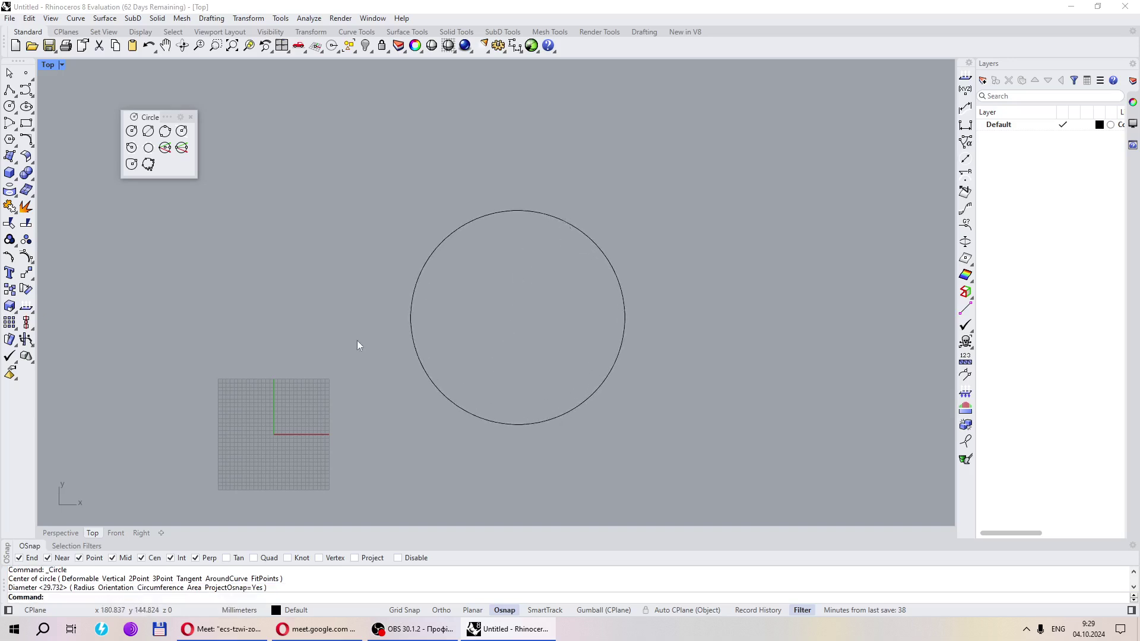
Draw a circle from its centre above the grid, beside the first circle, with a radius of 200 mm
left_click(131, 148)
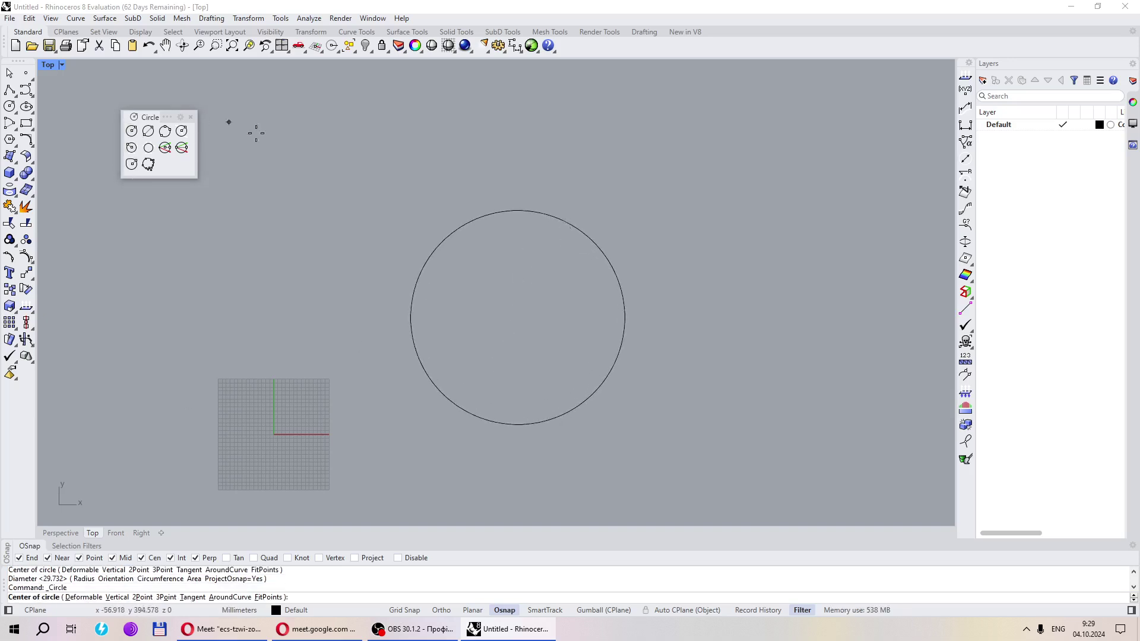
left_click(321, 214)
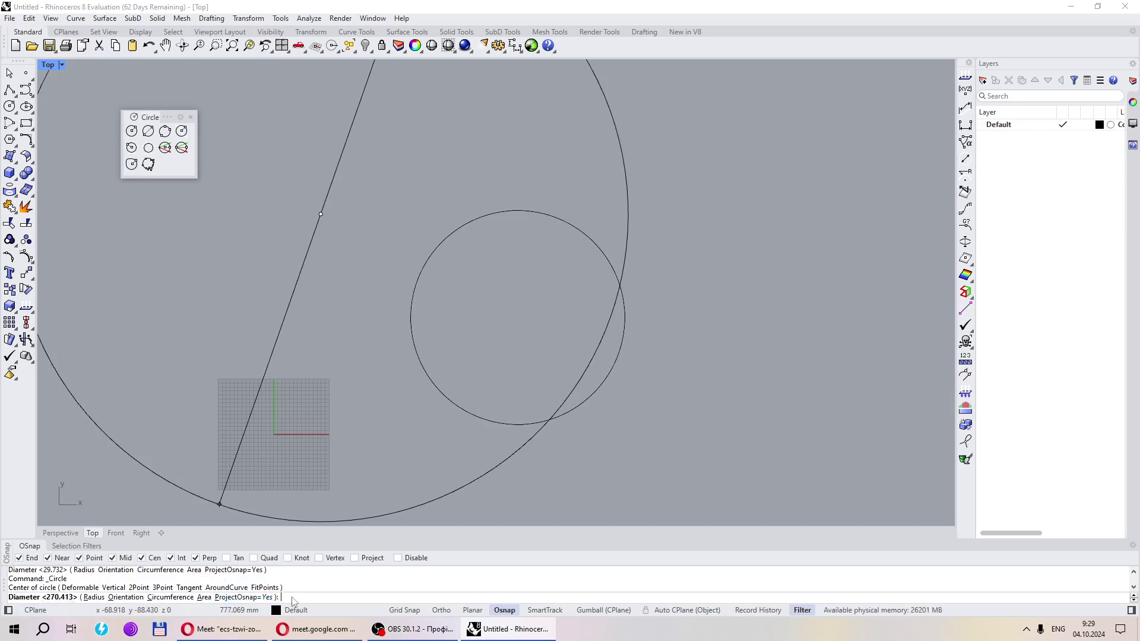
type("20")
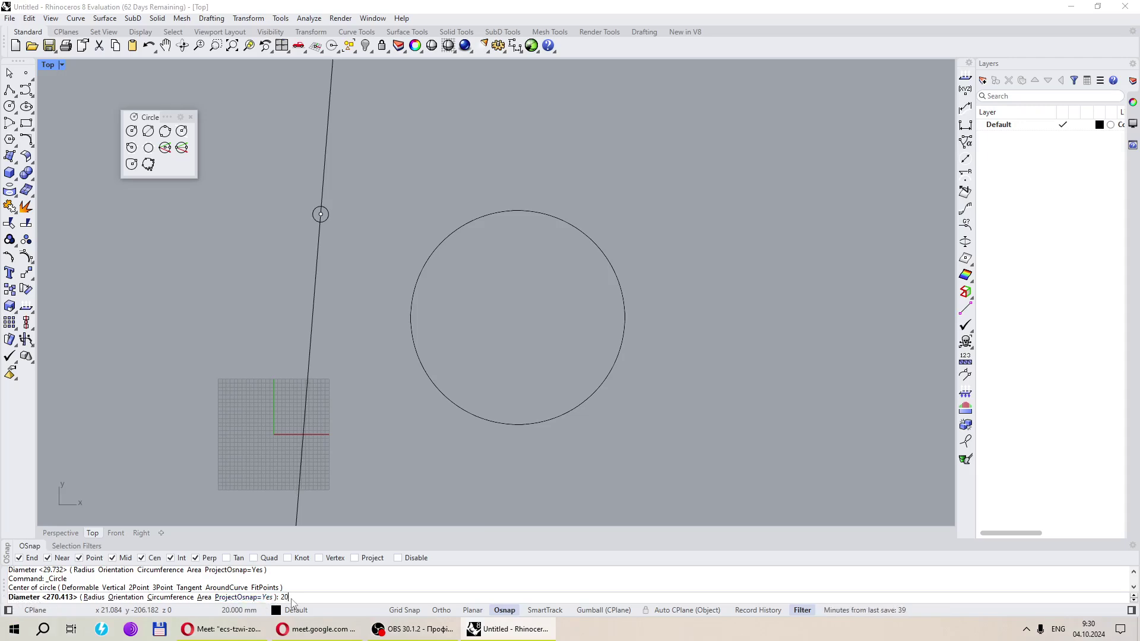
type("0")
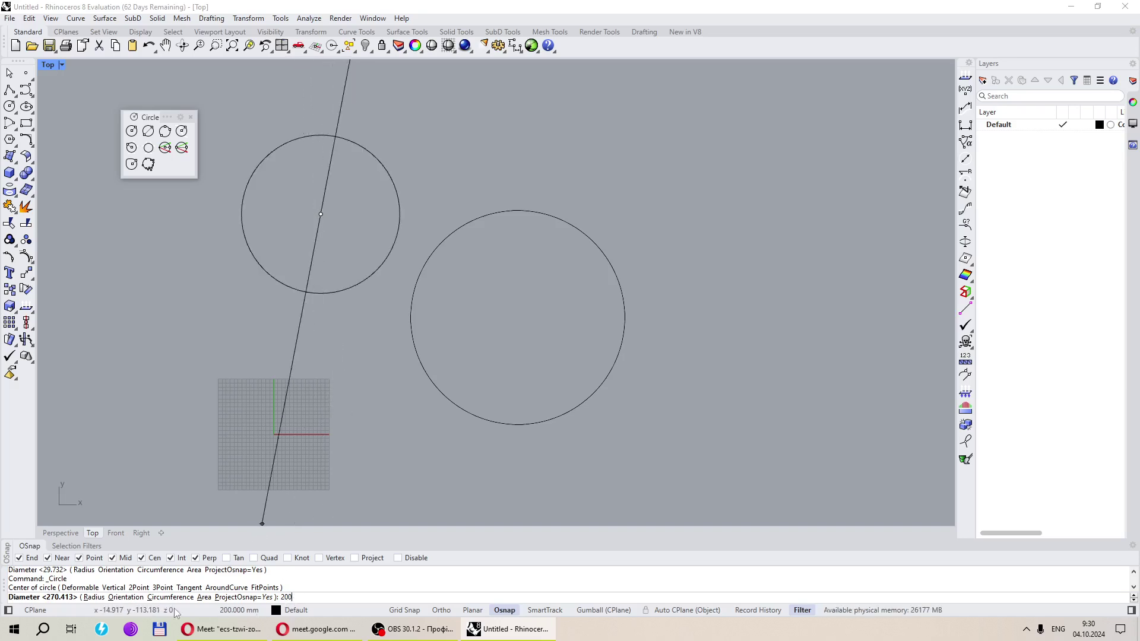
left_click(94, 597)
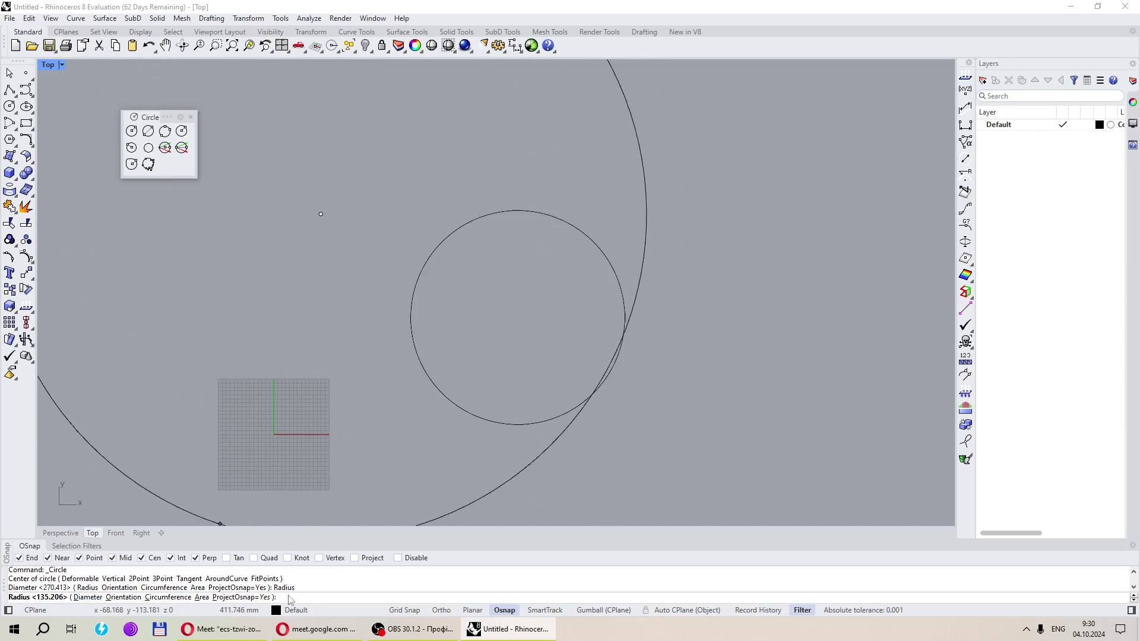
type("200")
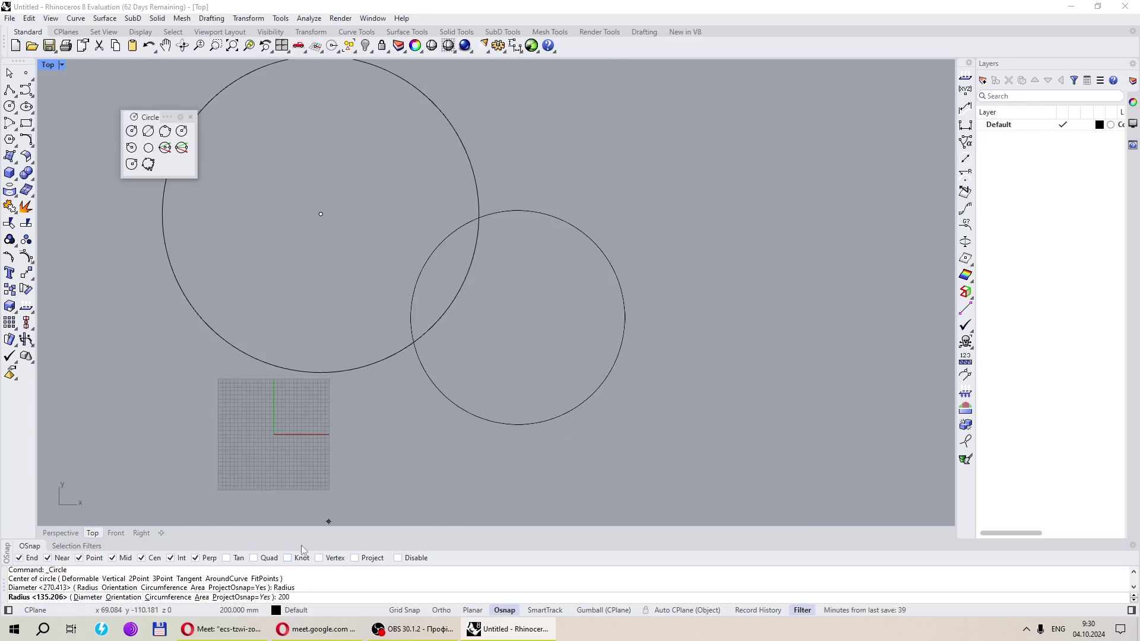
key("Return")
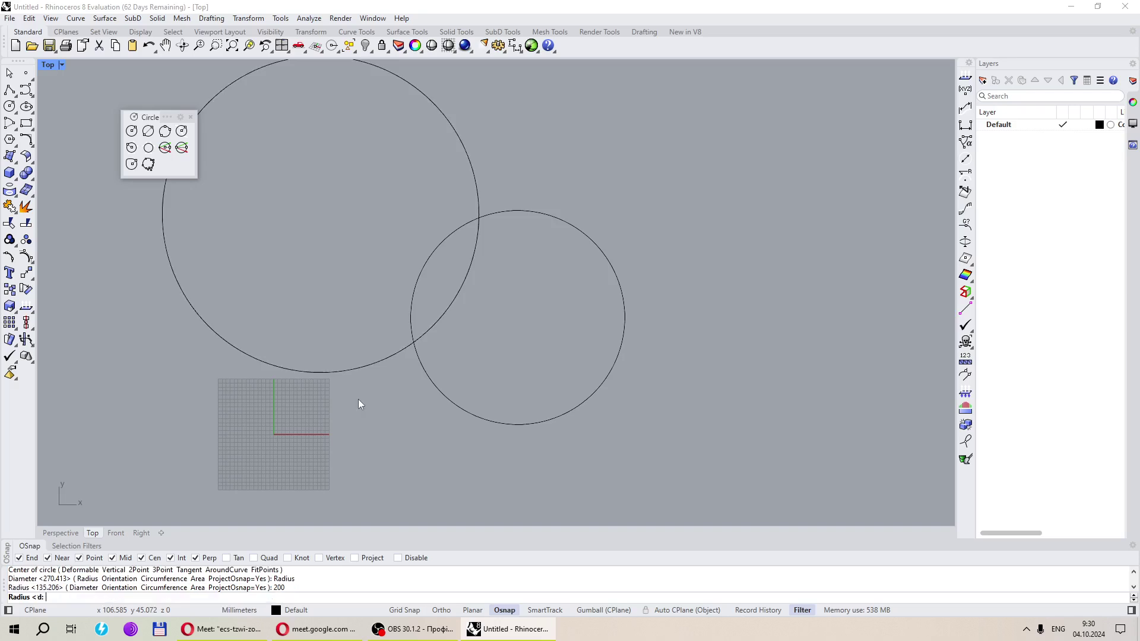
left_click(312, 368)
scroll(391, 408, "down", 2)
scroll(392, 409, "up", 2)
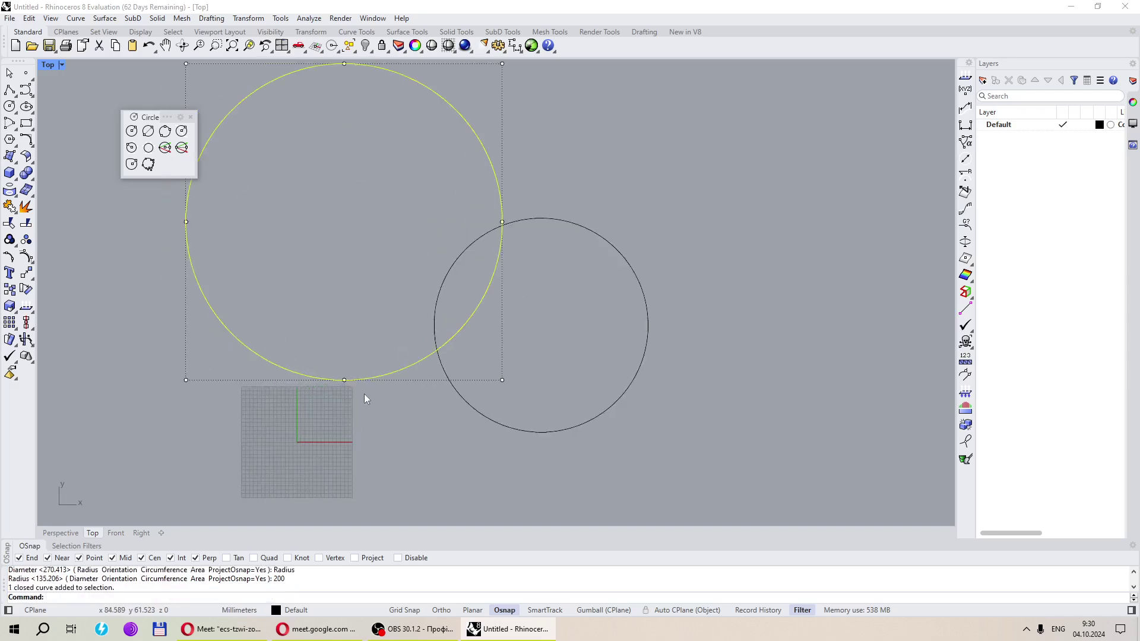
key("Escape")
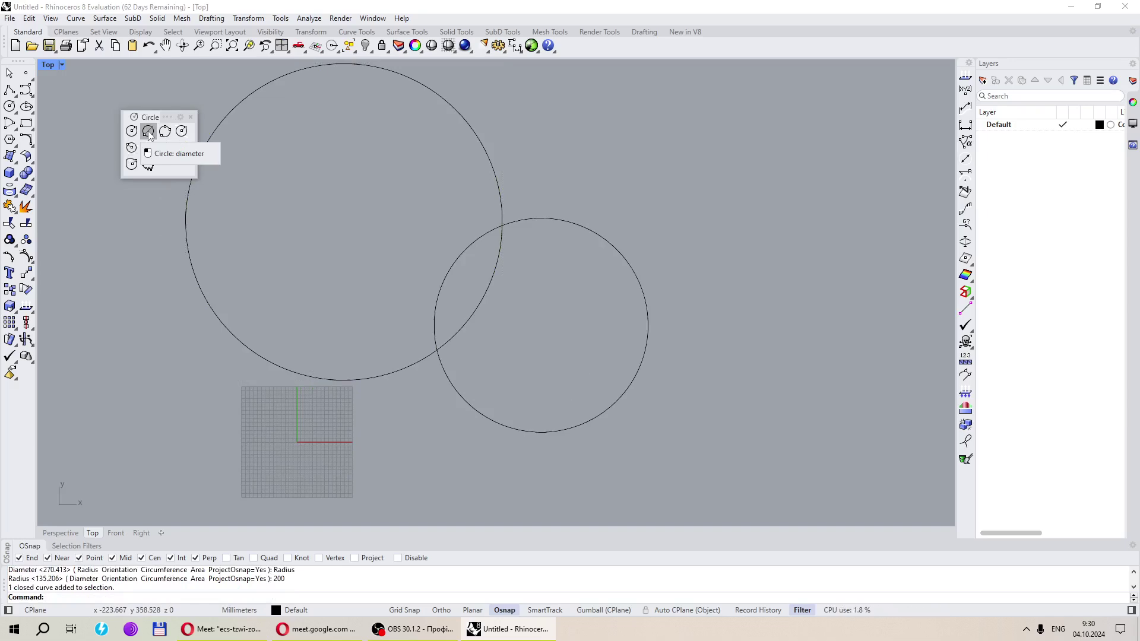
Draw two separate horizontal lines, one above the other, in the empty area to the right of the circles
left_click(9, 90)
scroll(171, 339, "down", 5)
left_click(408, 273)
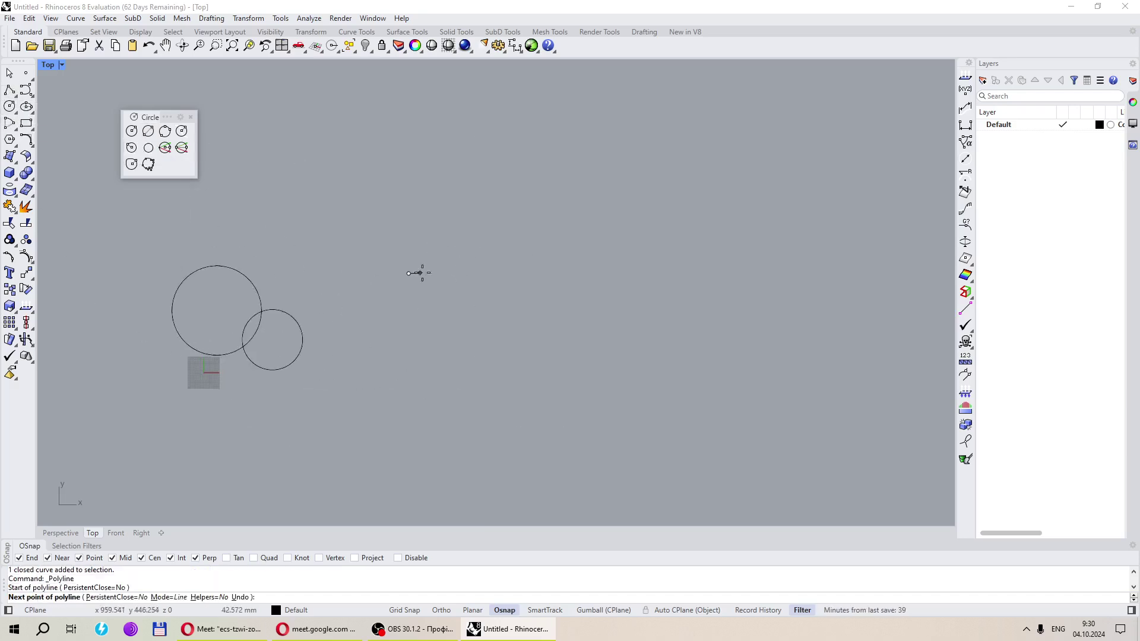
left_click(642, 273)
key("Return")
key("Return")
left_click(388, 381)
key("F8")
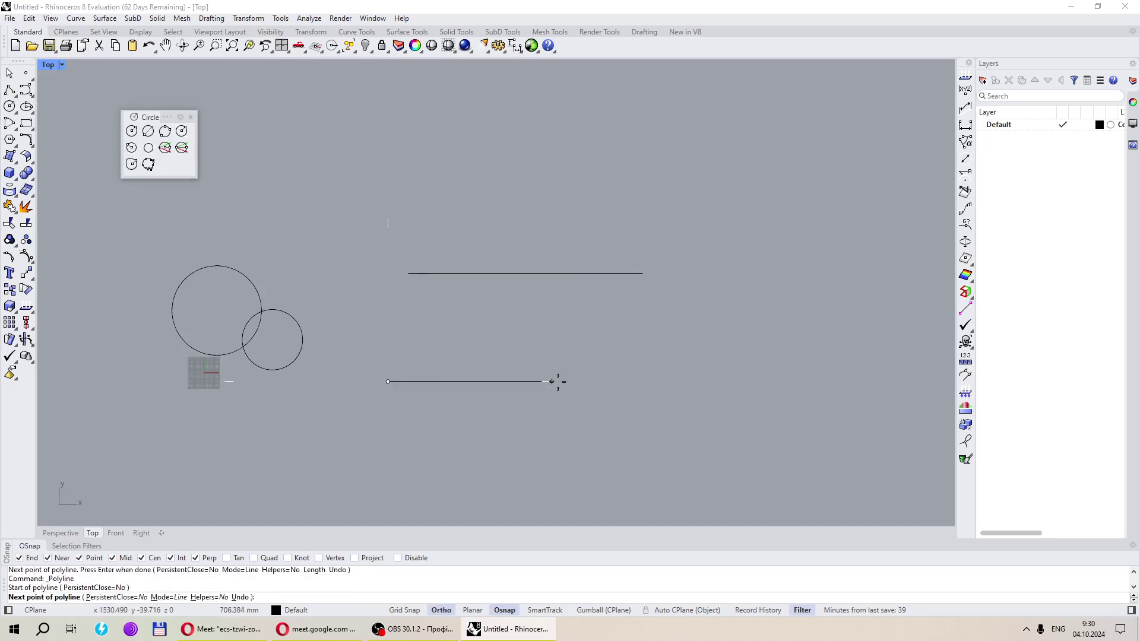
left_click(684, 383)
key("Return")
key("F8")
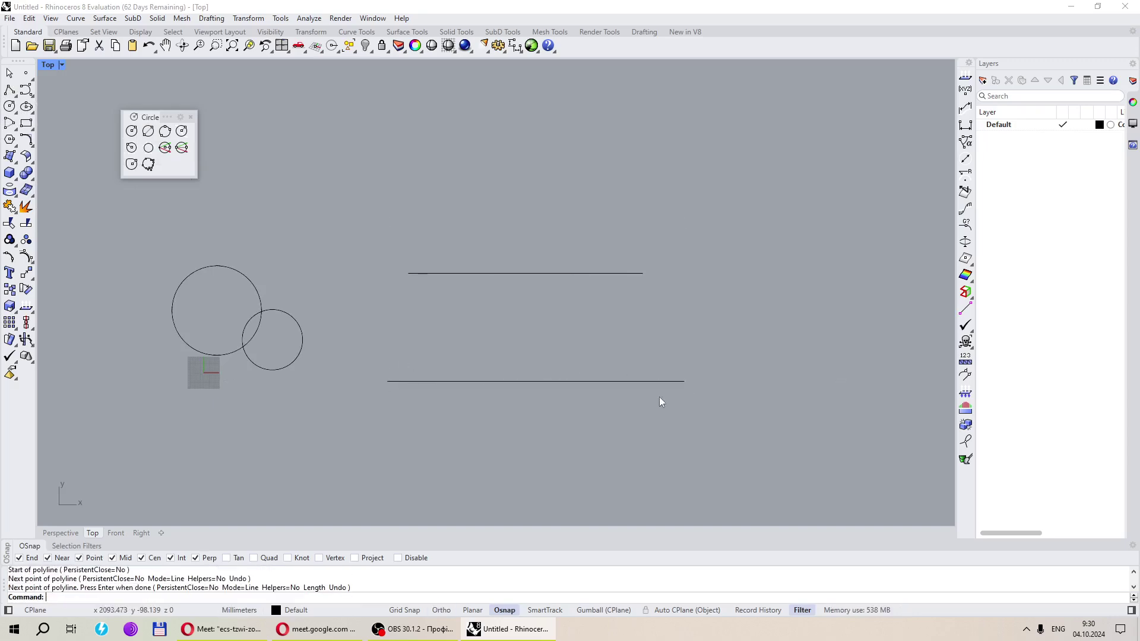
Draw a circle by its diameter, about 483 mm, from the upper line perpendicular to the lower line
left_click(149, 135)
left_click(450, 274)
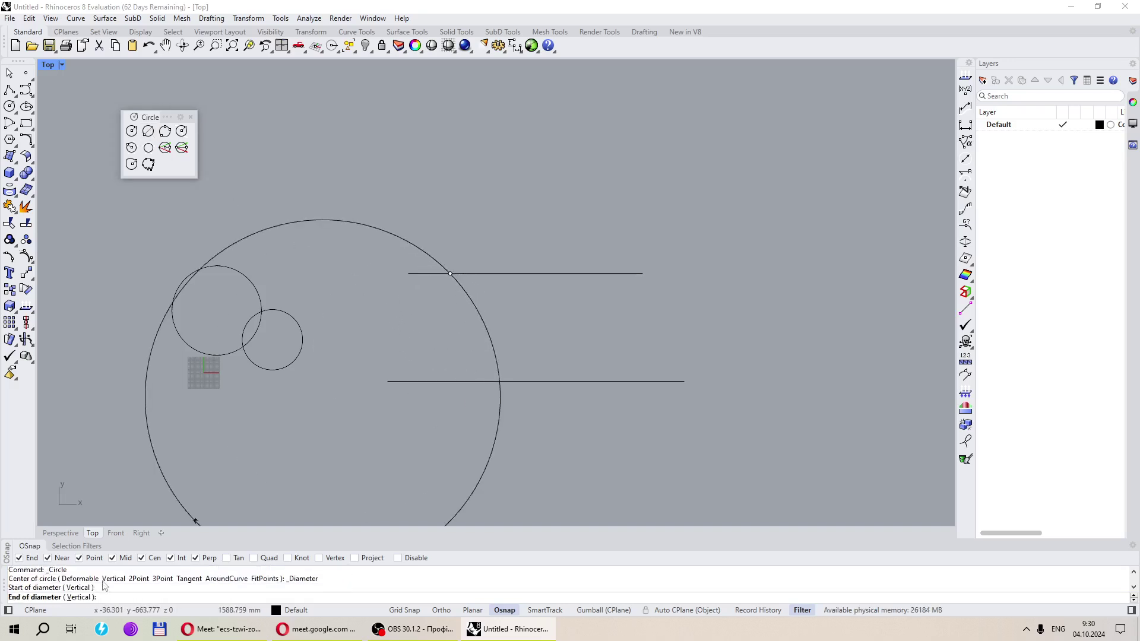
left_click(436, 382)
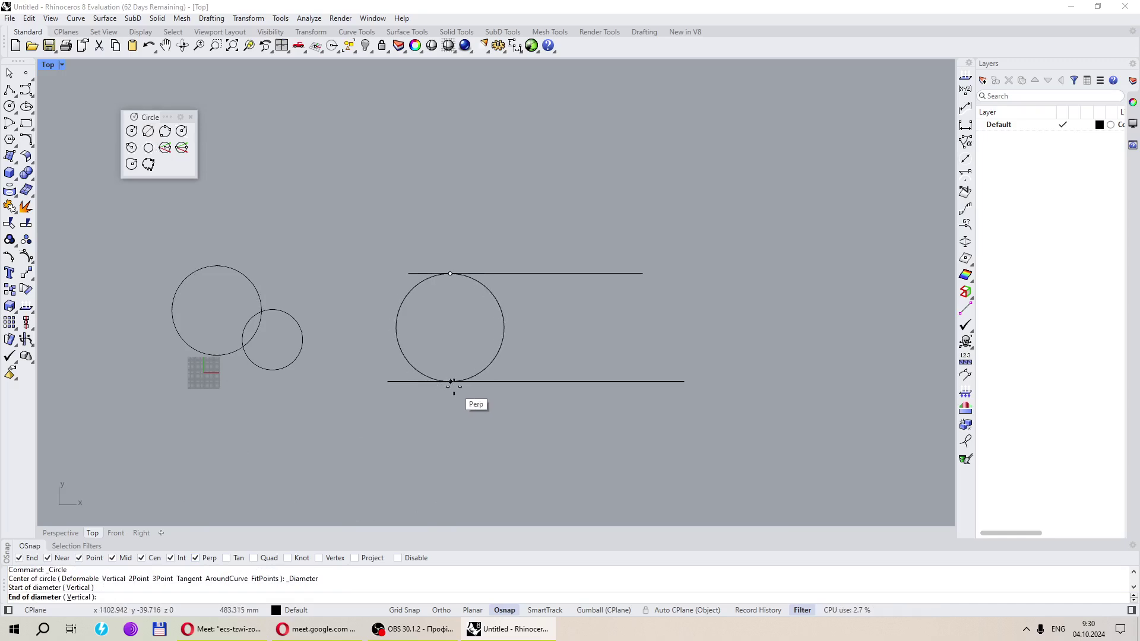
scroll(481, 364, "up", 3)
left_click(415, 327)
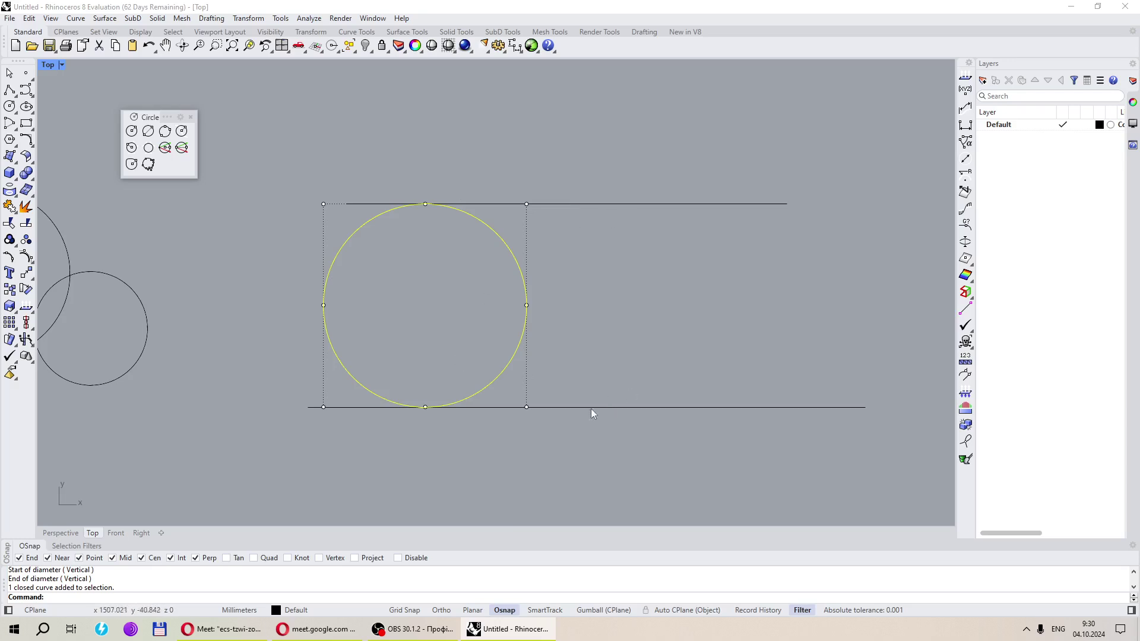
key("Escape")
scroll(484, 368, "down", 3)
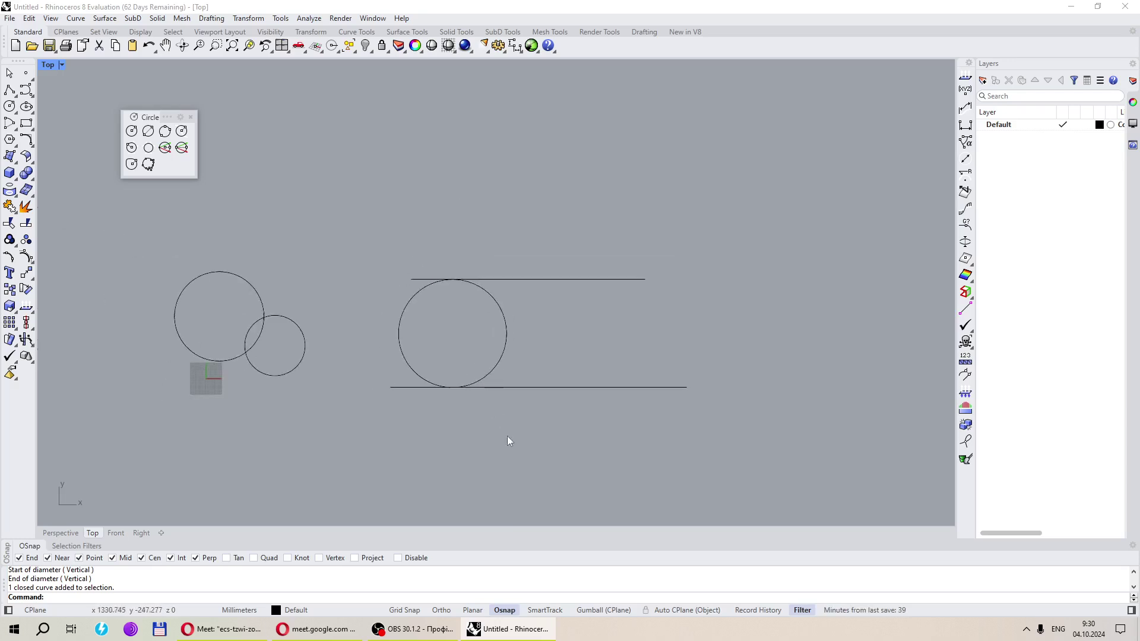
Delete all the circles and lines, and draw a large circle through three free points beyond the grid
left_click_drag(507, 442, 110, 256)
key("Delete")
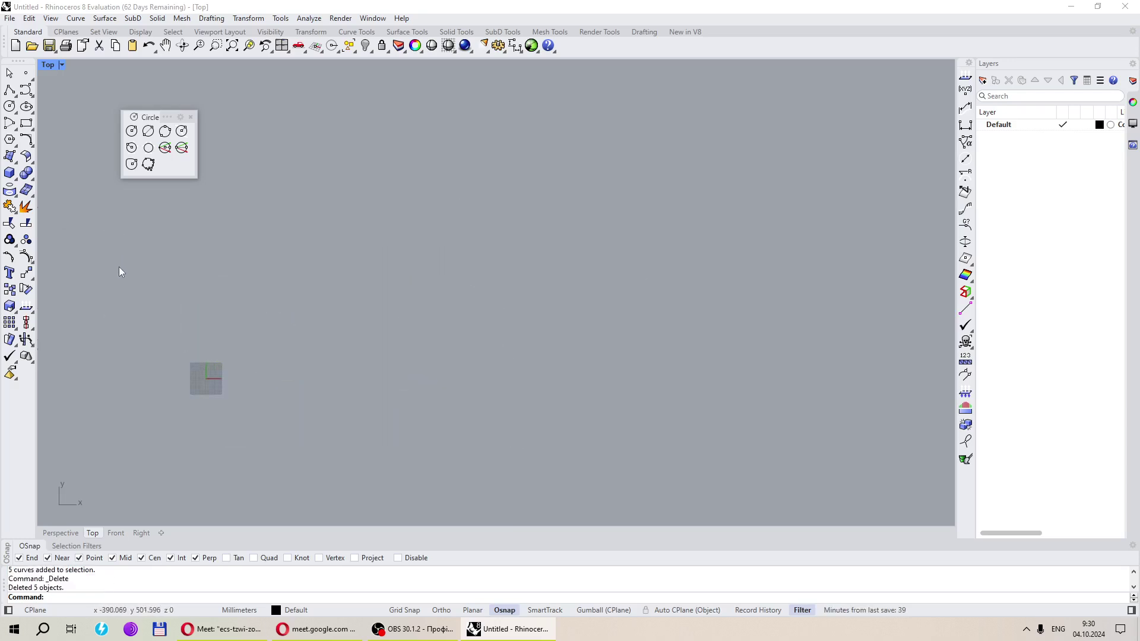
left_click(164, 134)
left_click(365, 262)
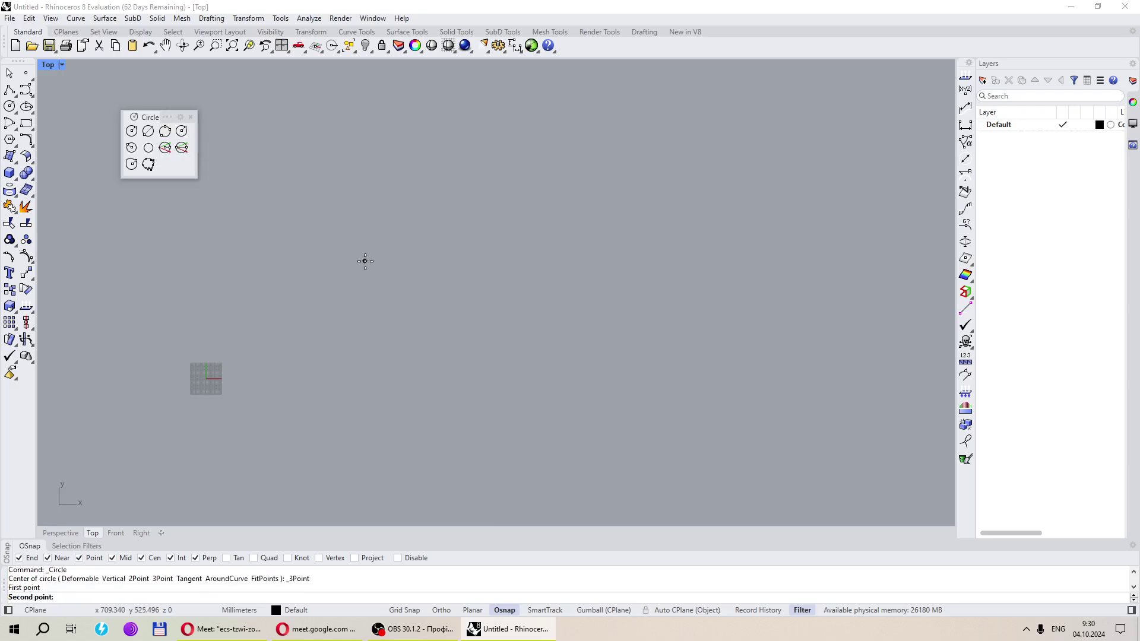
left_click(716, 397)
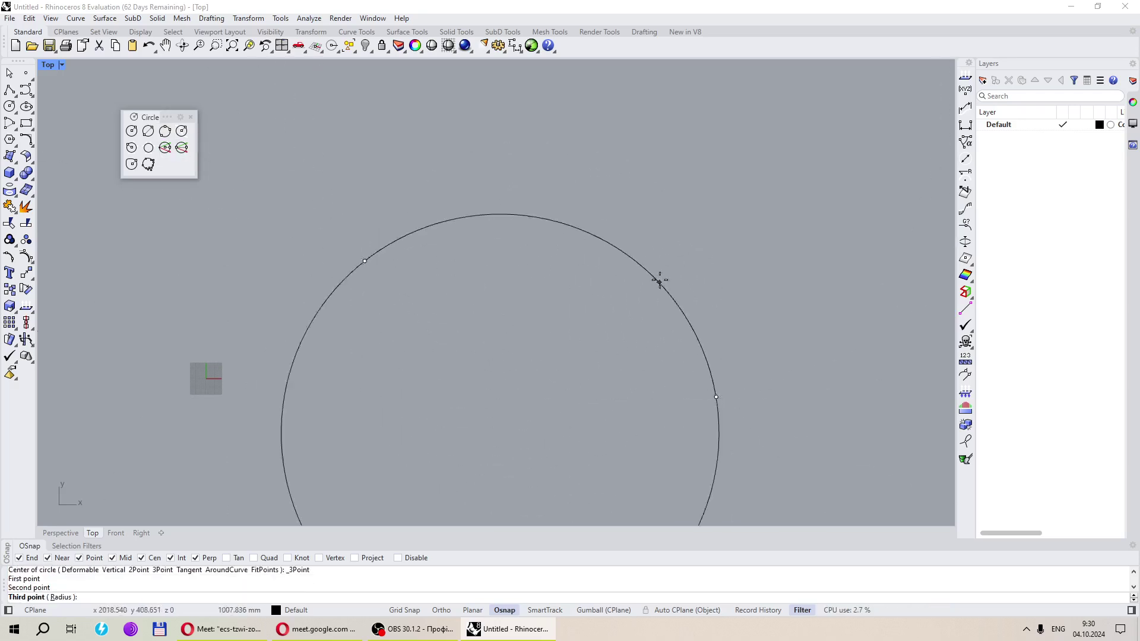
left_click(439, 465)
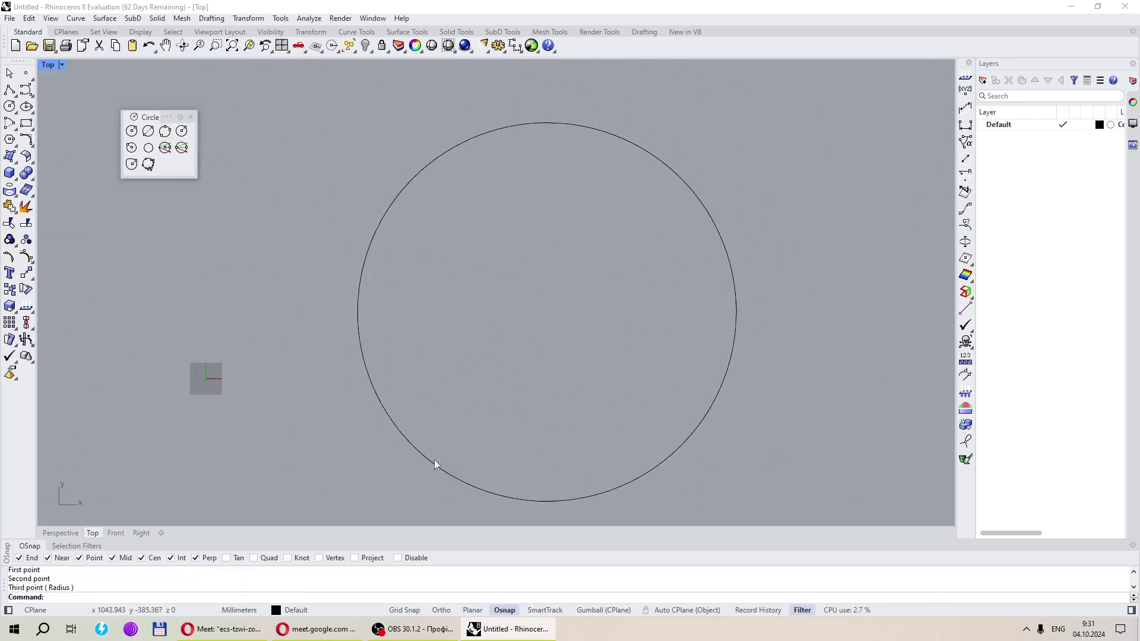
scroll(524, 368, "down", 3)
scroll(524, 369, "up", 5)
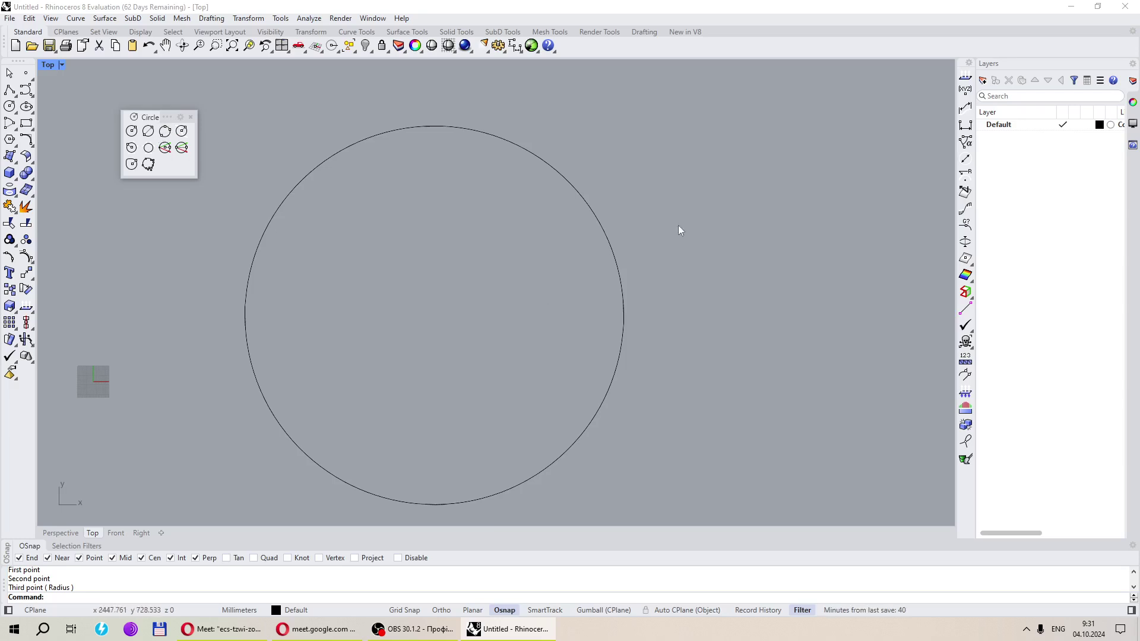
Add a new layer, set its colour to red and make it the current layer
right_click(1027, 197)
left_click(1046, 207)
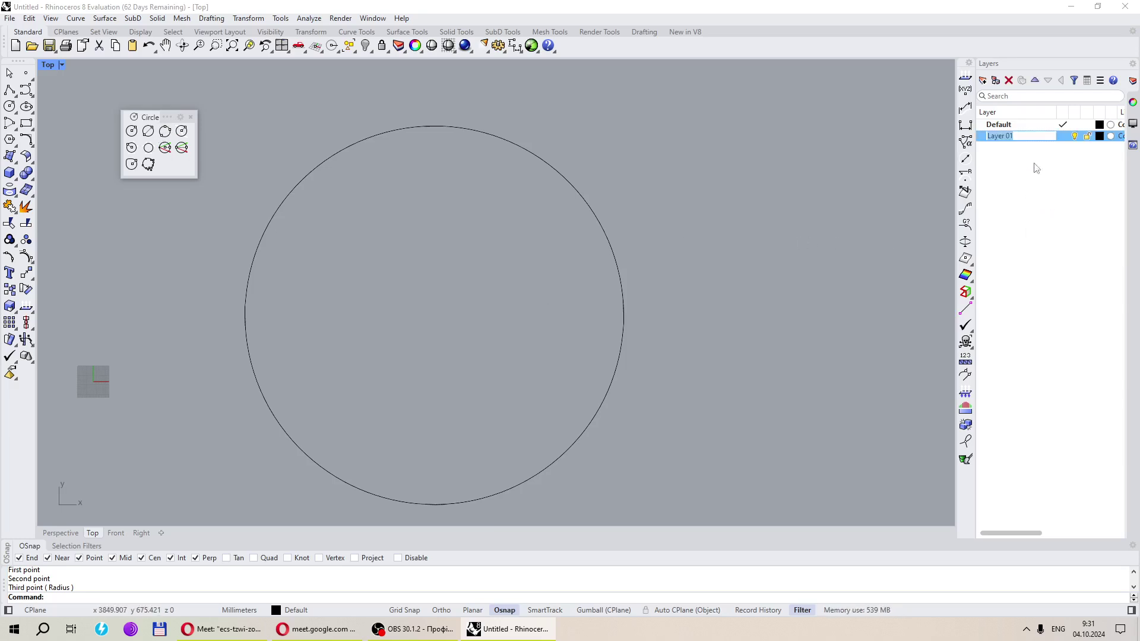
left_click(1100, 137)
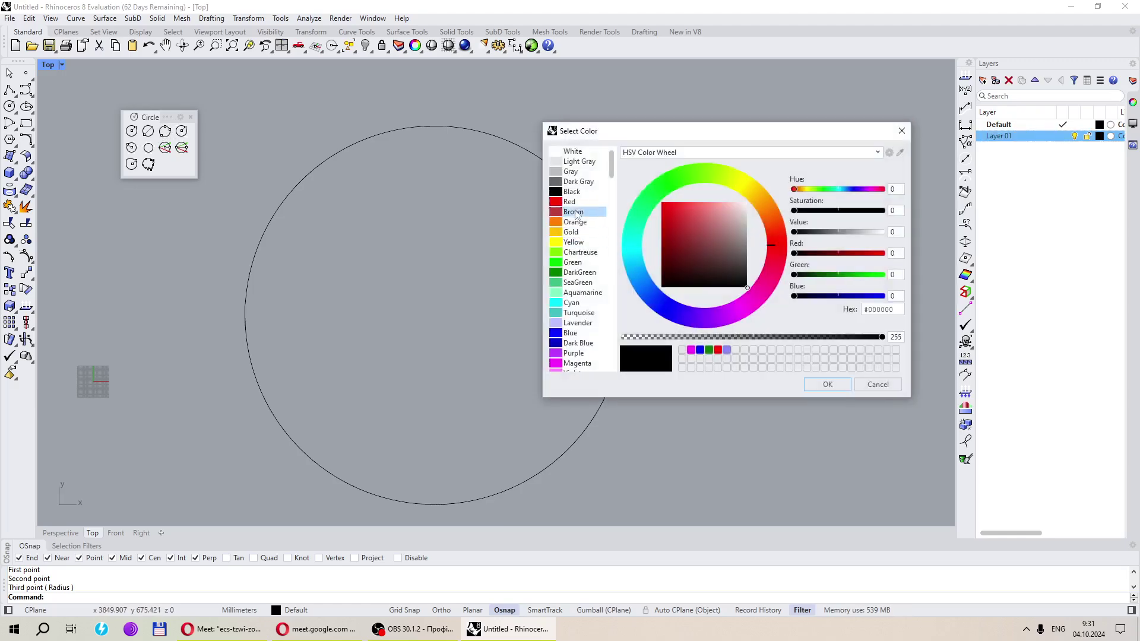
left_click(569, 202)
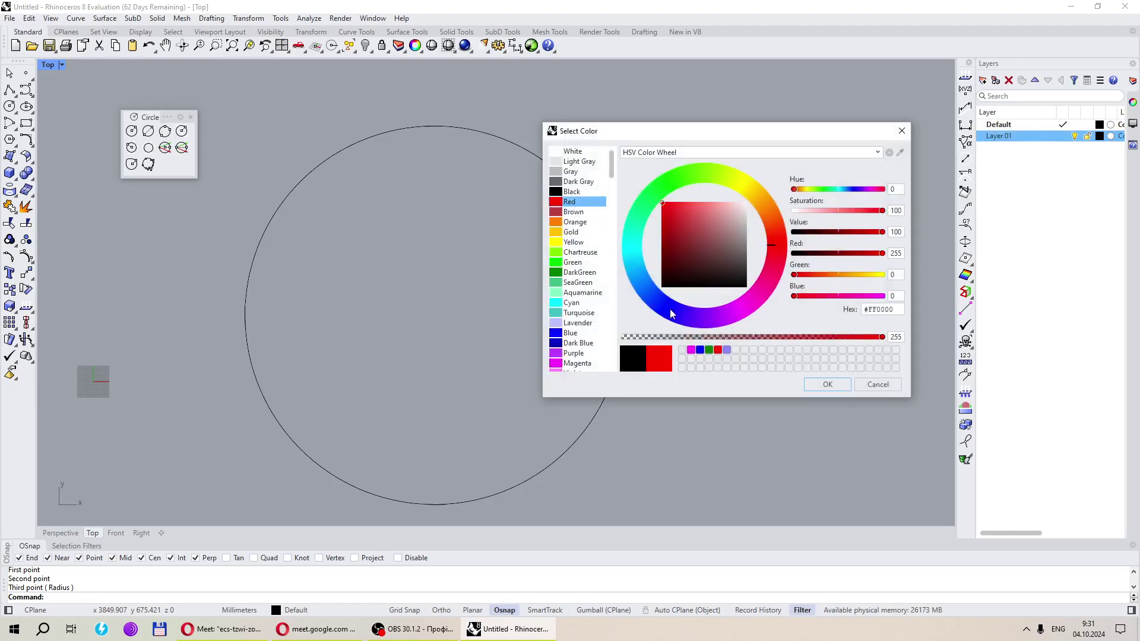
left_click(827, 385)
left_click(1063, 136)
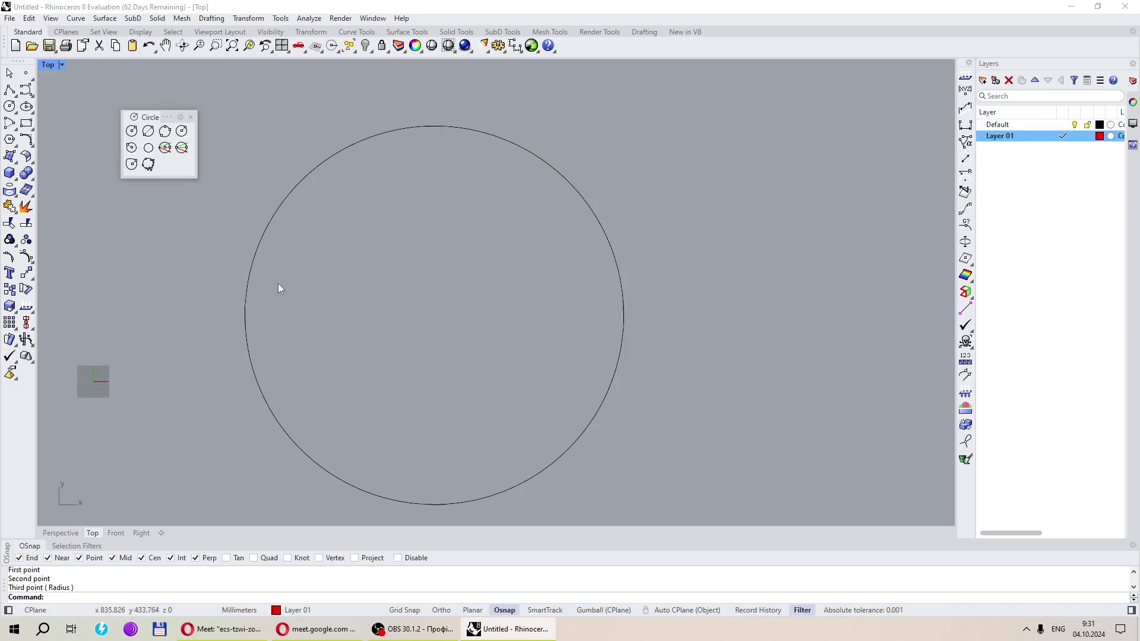
Turn off the centre object snap and trace the black circle with a circle through three points on its edge
left_click(166, 133)
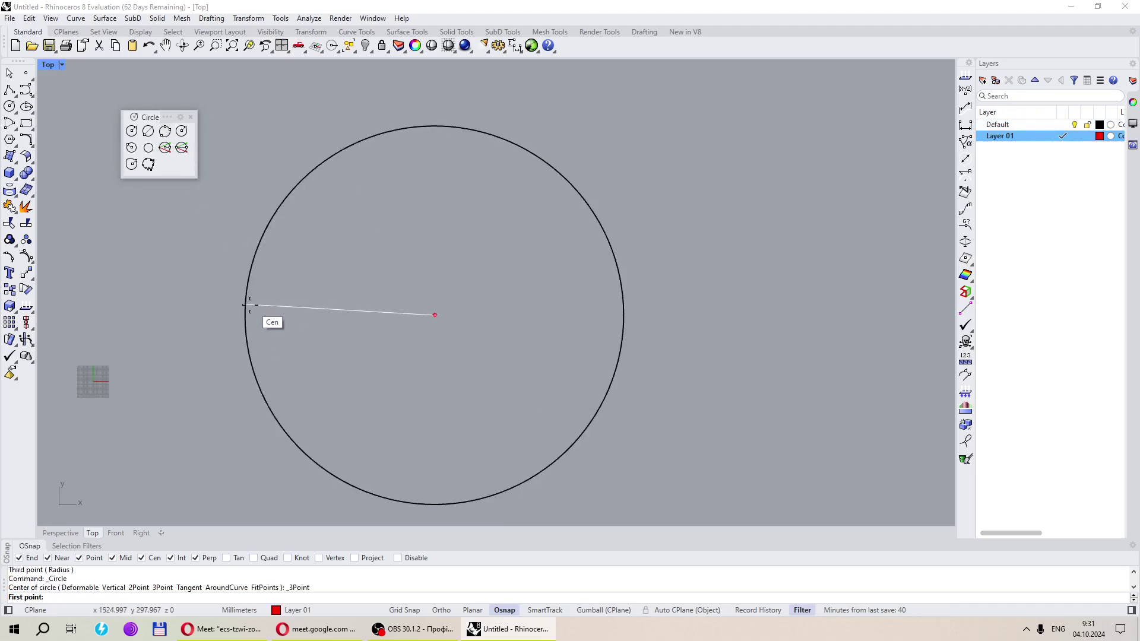
left_click(156, 561)
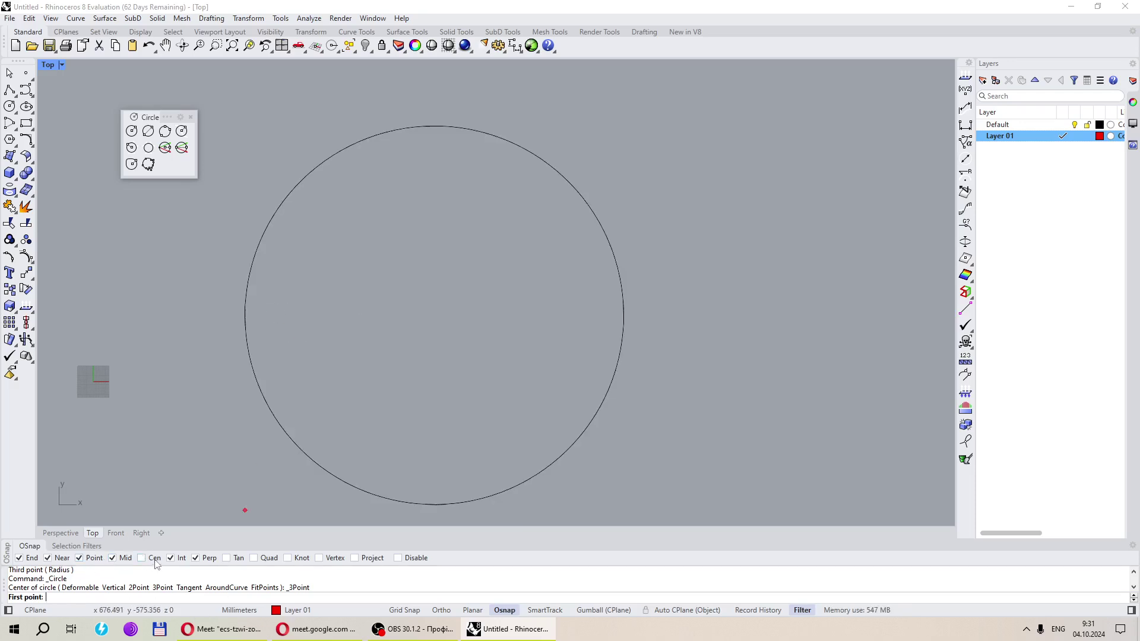
left_click(246, 340)
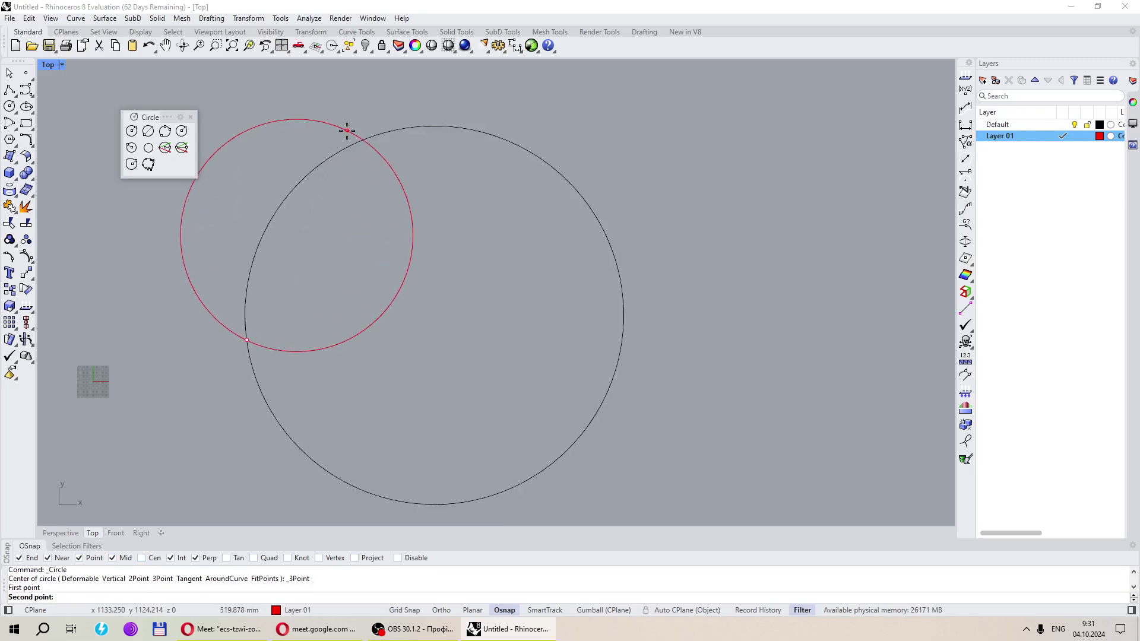
scroll(352, 141, "up", 4)
left_click(354, 144)
scroll(356, 148, "down", 4)
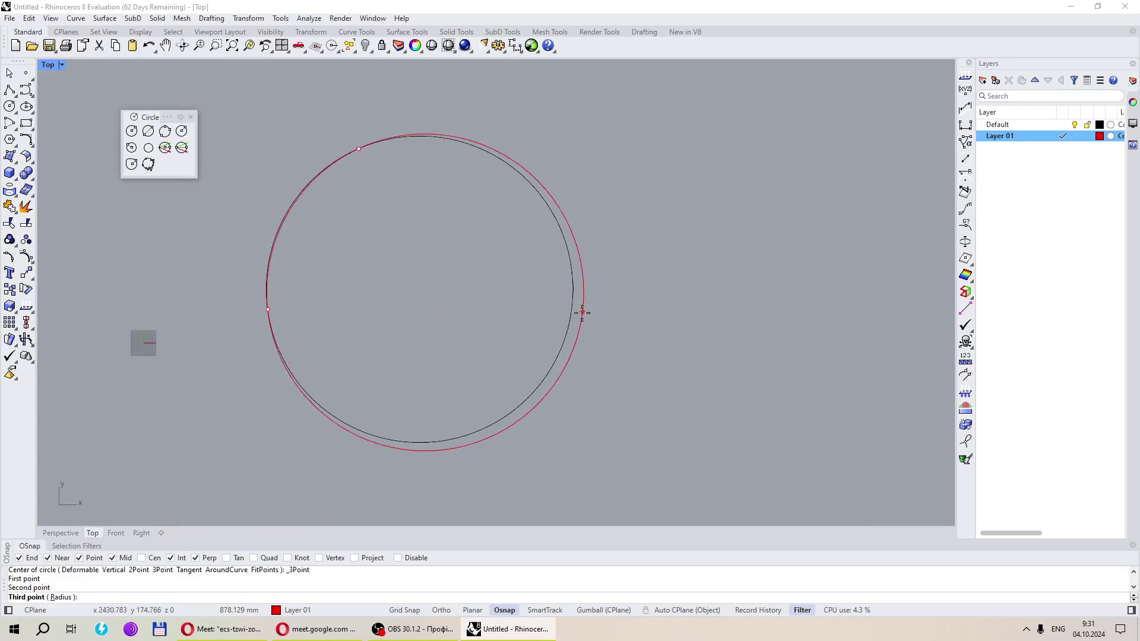
left_click(562, 331)
scroll(484, 354, "down", 1)
scroll(564, 351, "up", 1)
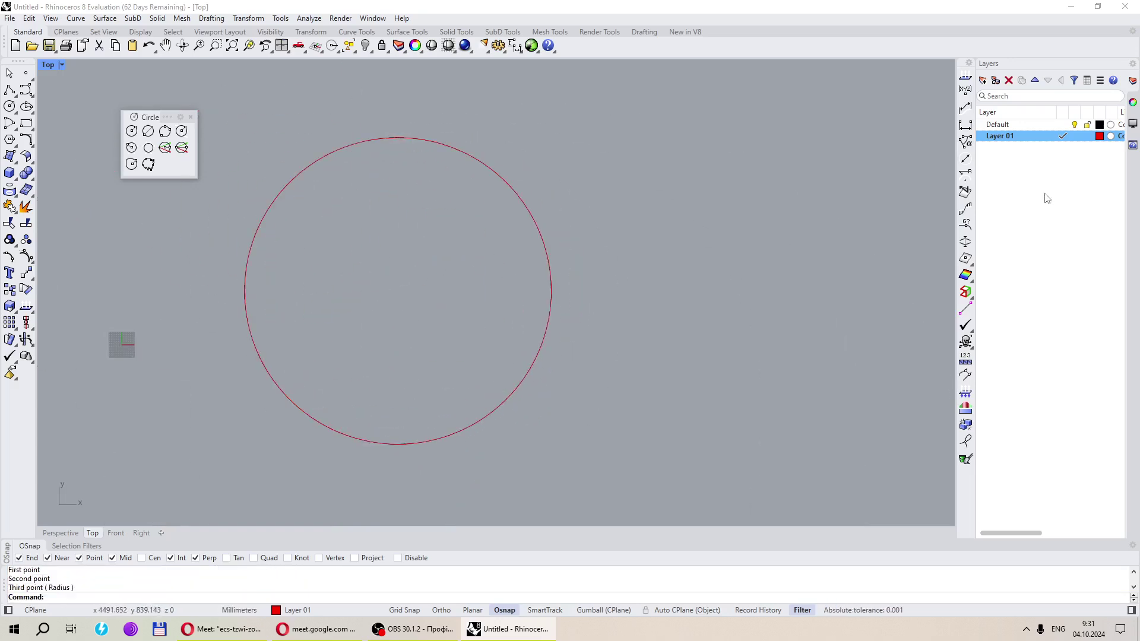
Select the red circle from the two overlapping curves and examine how closely it matches the black circle
left_click(522, 385)
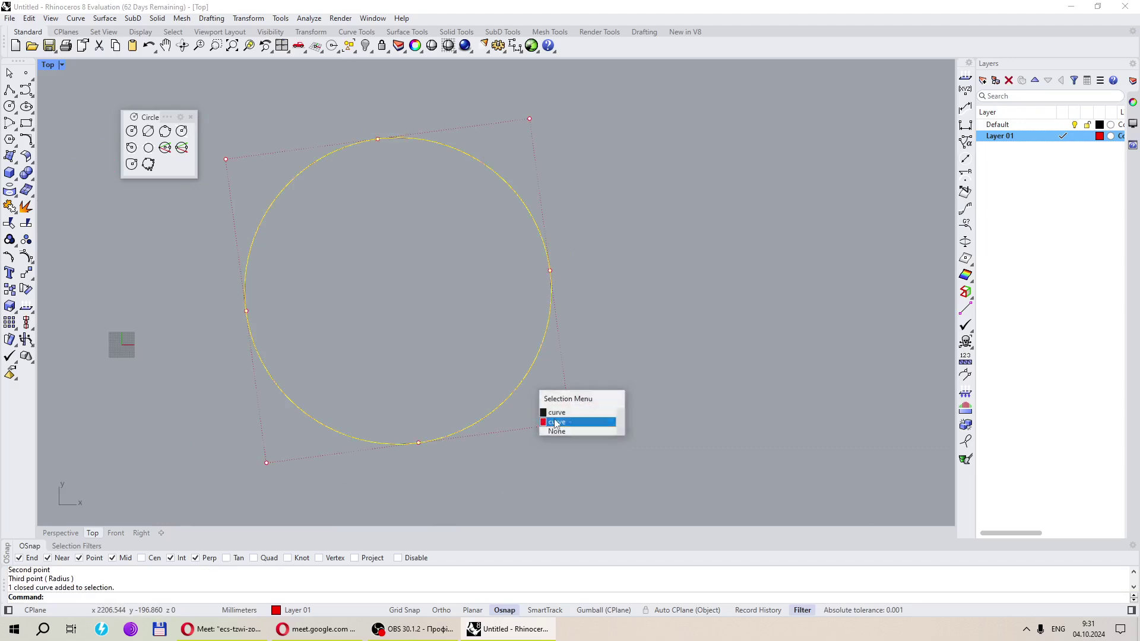
left_click(552, 422)
scroll(500, 398, "down", 2)
scroll(369, 363, "up", 1)
key("F10")
scroll(466, 291, "down", 3)
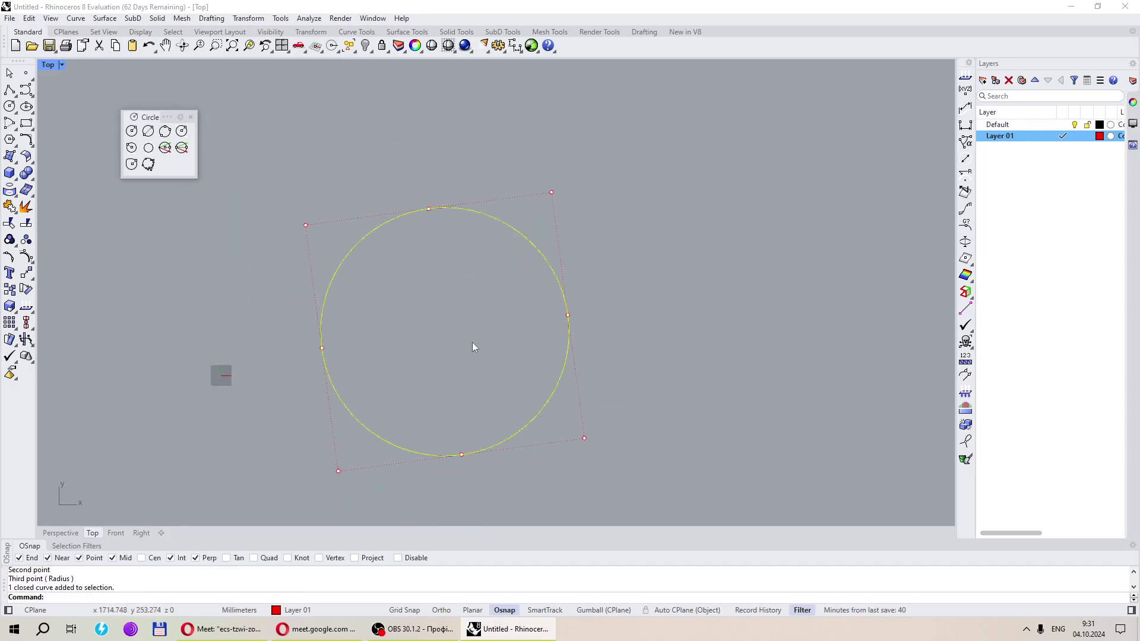
scroll(473, 349, "up", 10)
scroll(539, 379, "down", 5)
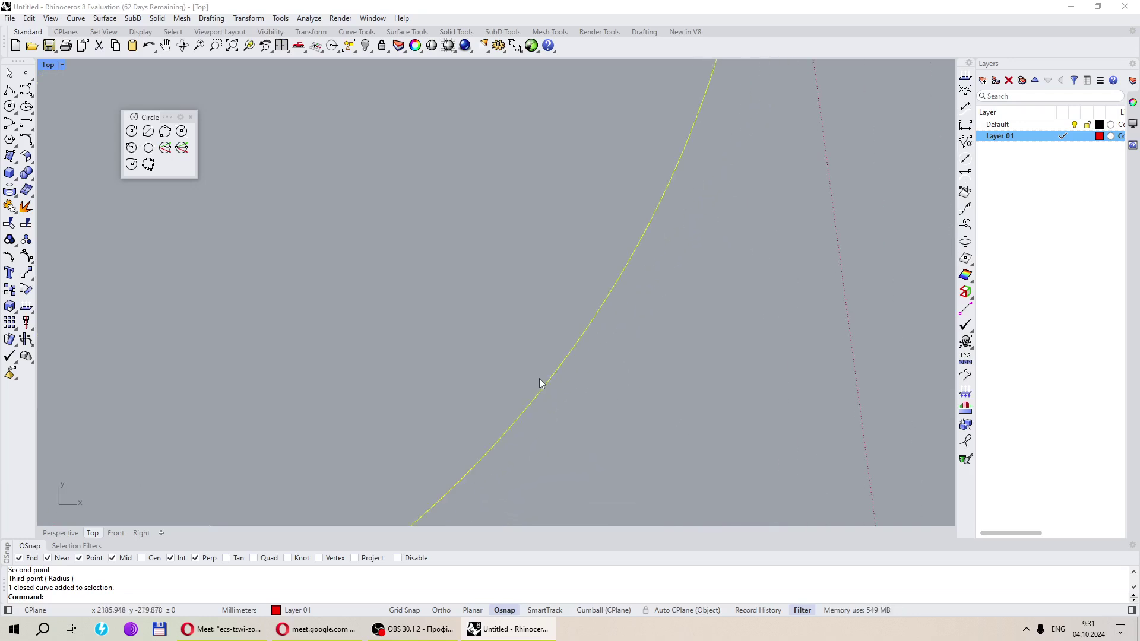
key("Escape")
scroll(530, 364, "up", 2)
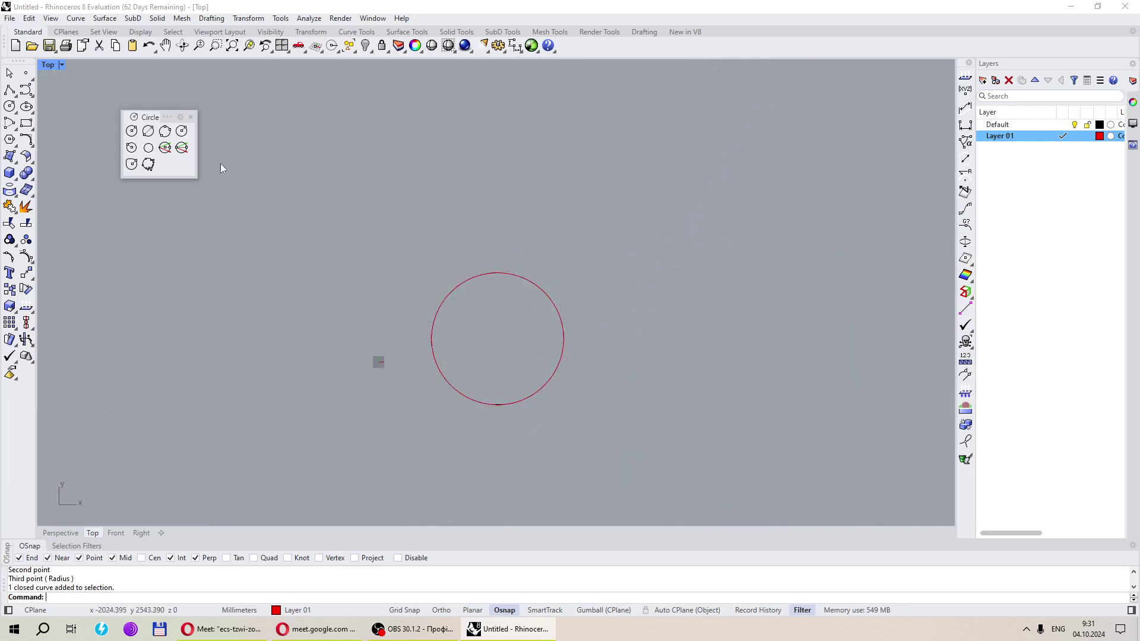
Draw another circle through three free points beside the overlapping circles, and delete all the circles
left_click(165, 131)
left_click(272, 229)
left_click(358, 197)
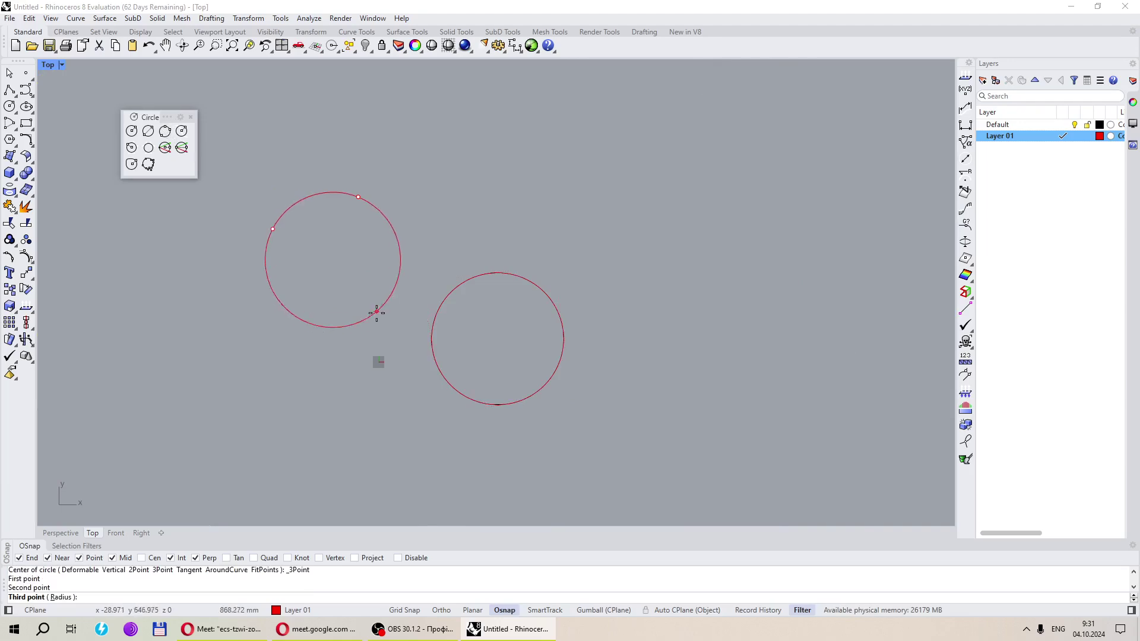
left_click(377, 341)
left_click_drag(625, 454, 256, 239)
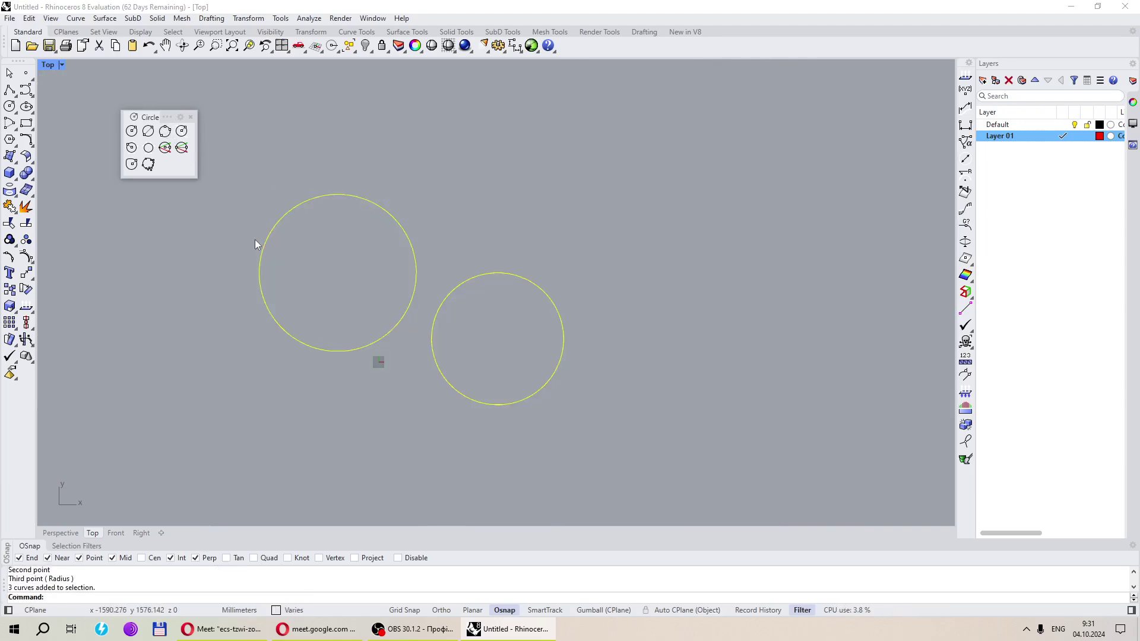
key("Delete")
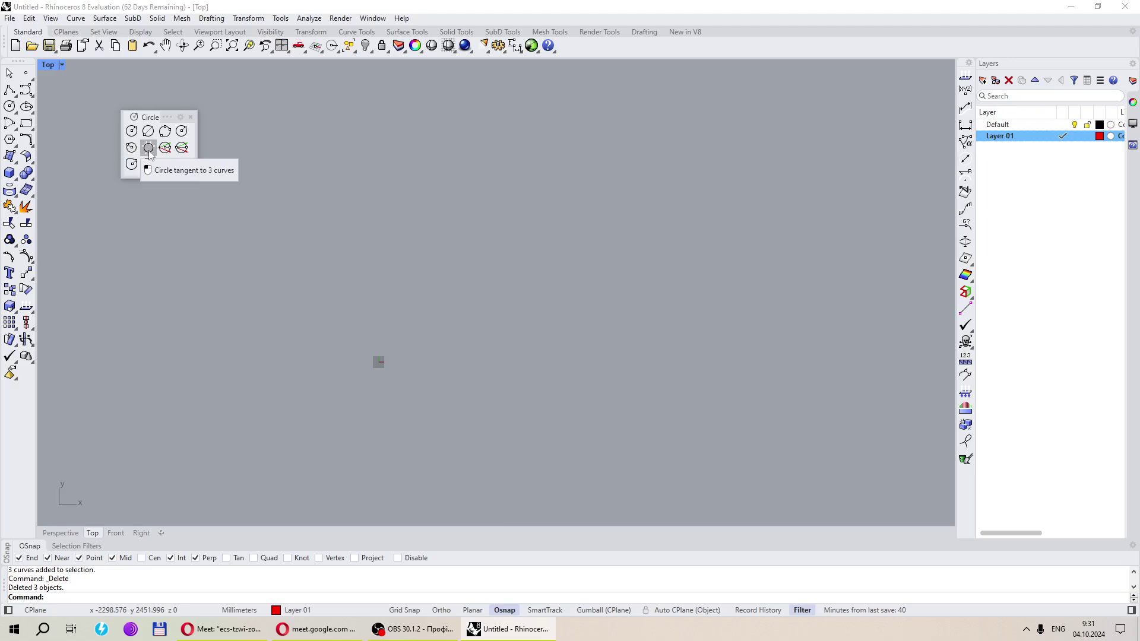
Draw three separate straight lines with the Polyline tool, loosely arranged as a triangle with open corners
left_click(9, 89)
left_click(500, 270)
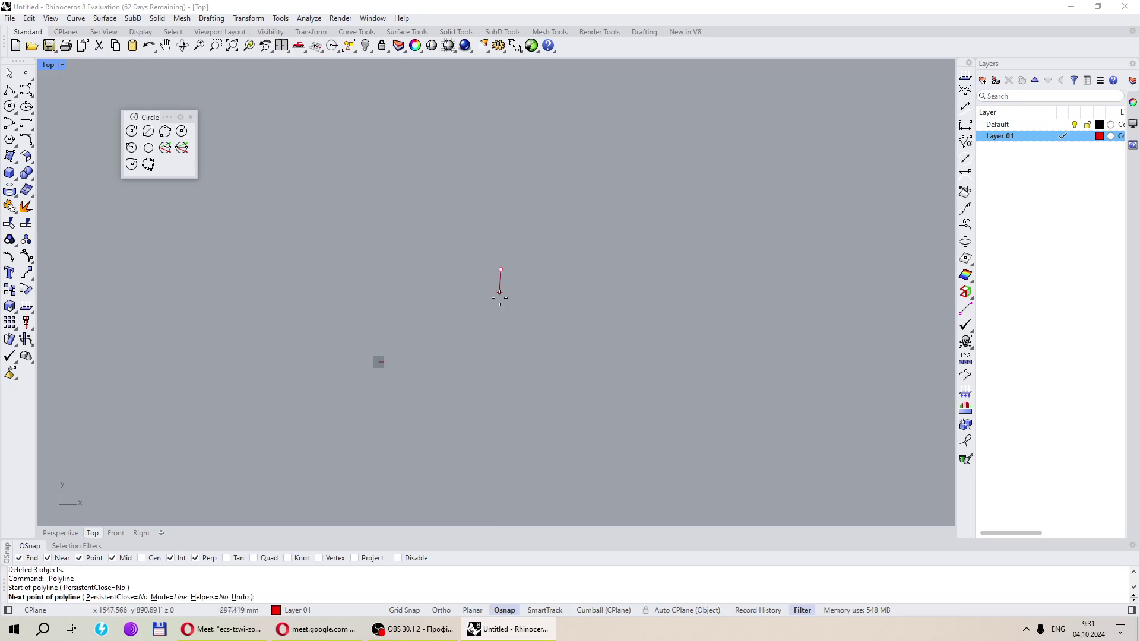
left_click(516, 428)
key("Return")
key("Return")
left_click(584, 233)
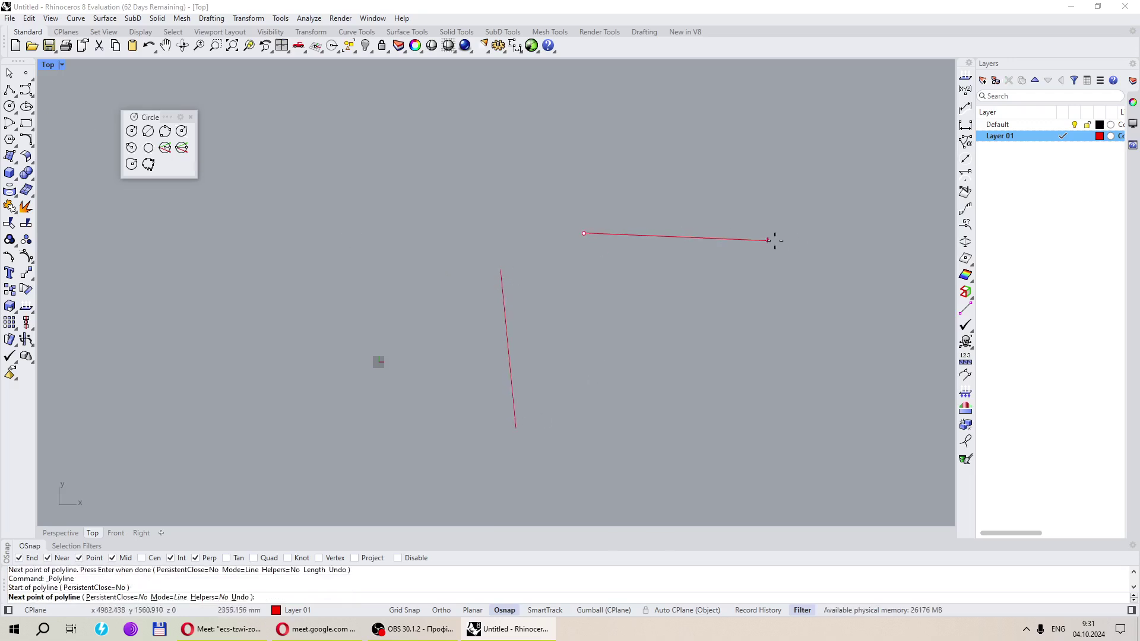
left_click(828, 245)
key("Return")
key("Return")
left_click(614, 462)
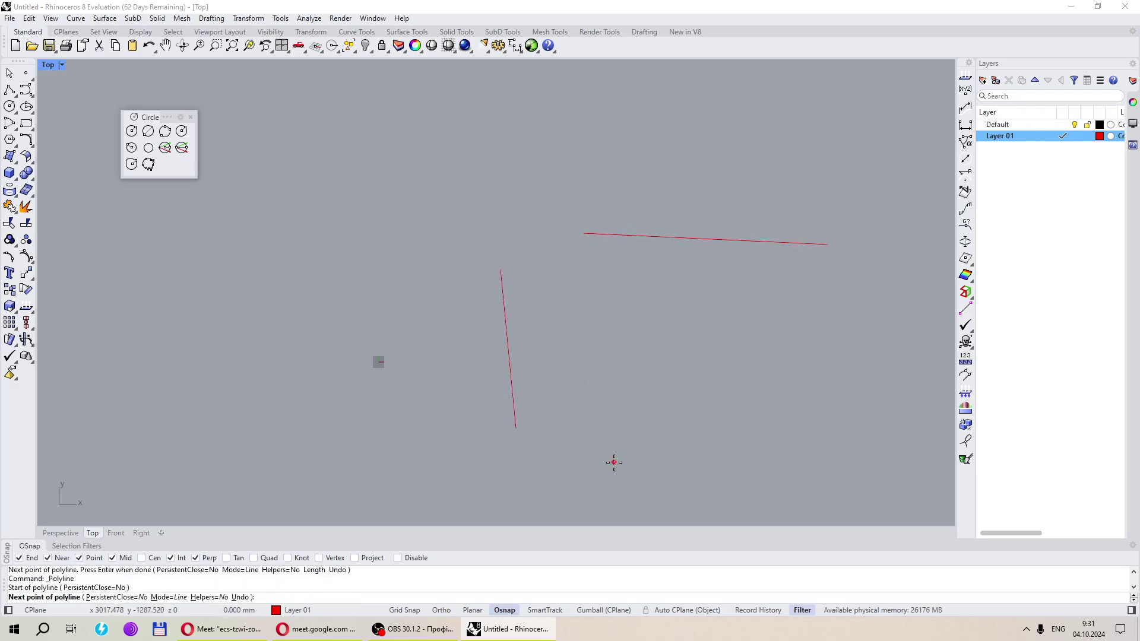
left_click(800, 316)
key("Return")
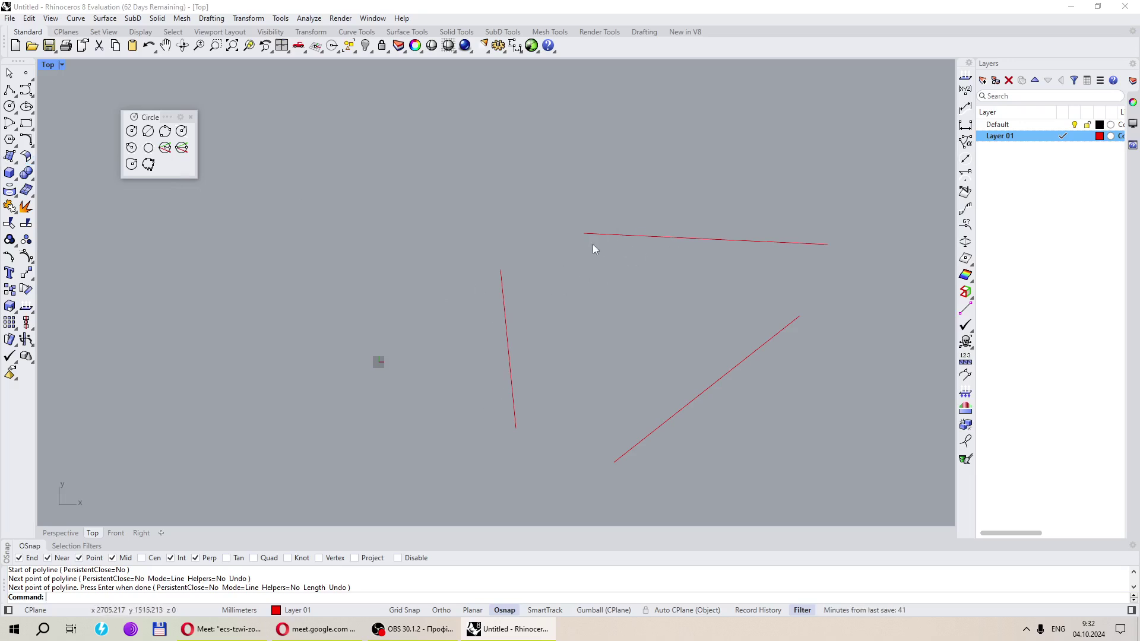
Draw a circle tangent to the three lines, picking the near-vertical, diagonal and near-horizontal line in that order
left_click(148, 152)
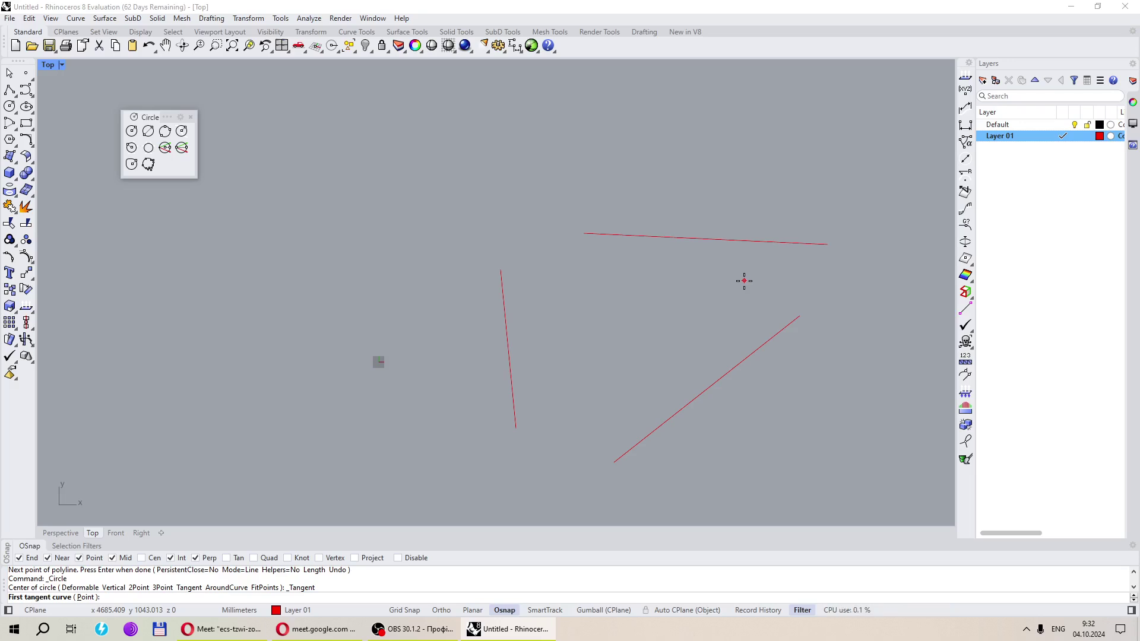
left_click(514, 344)
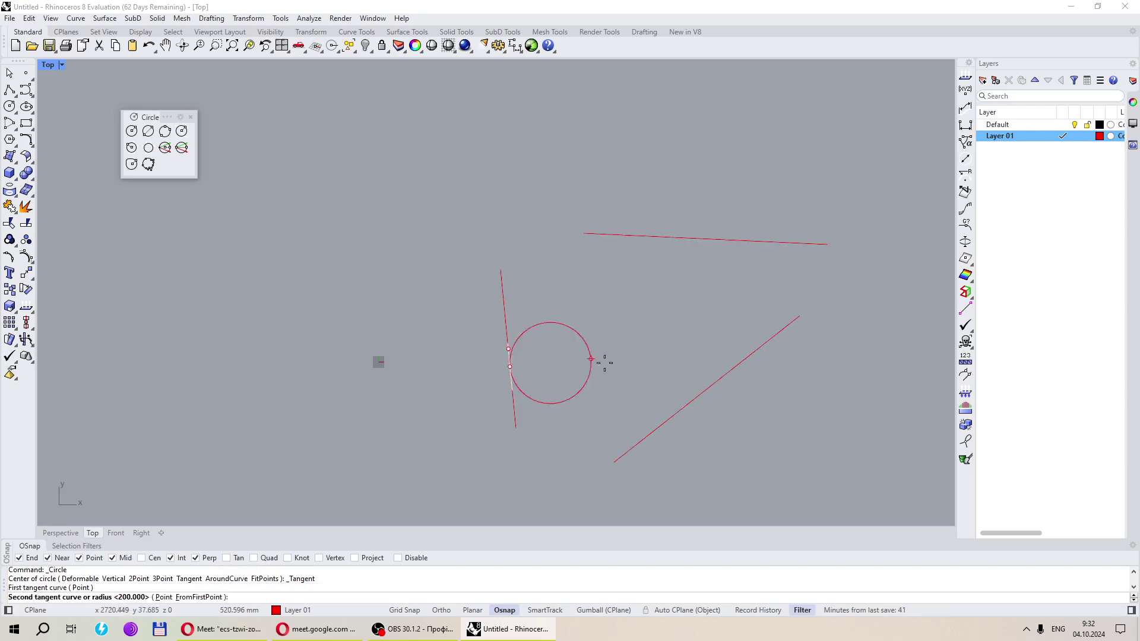
left_click(692, 402)
left_click(673, 244)
scroll(621, 339, "down", 2)
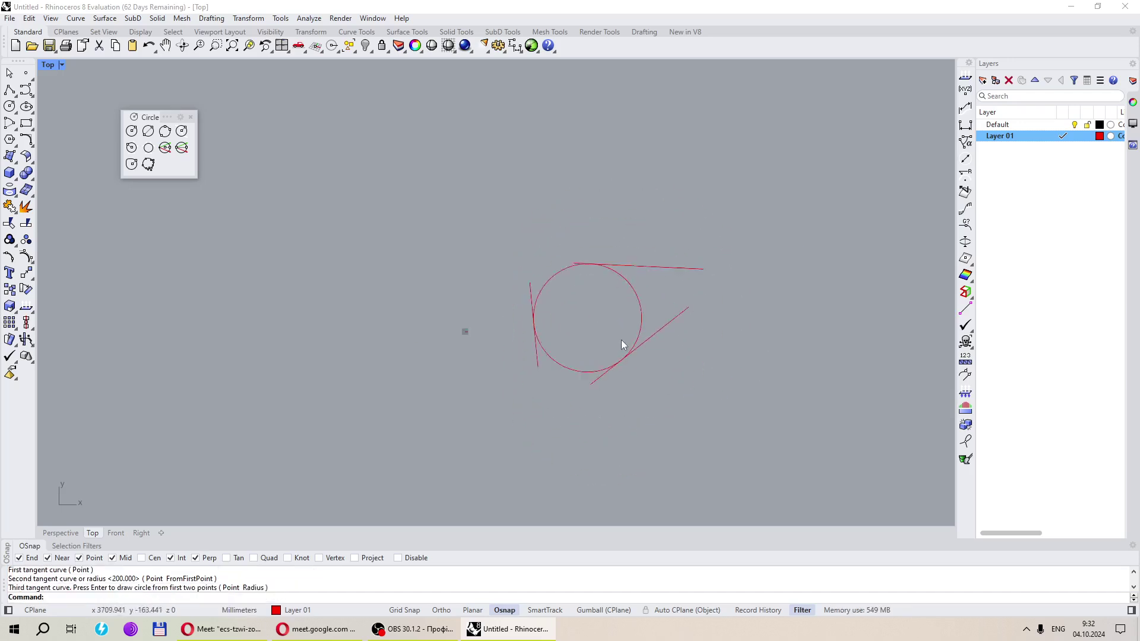
scroll(623, 341, "up", 3)
Delete the tangent circle together with its three lines, and close the floating set of circle tools
left_click_drag(726, 352, 687, 169)
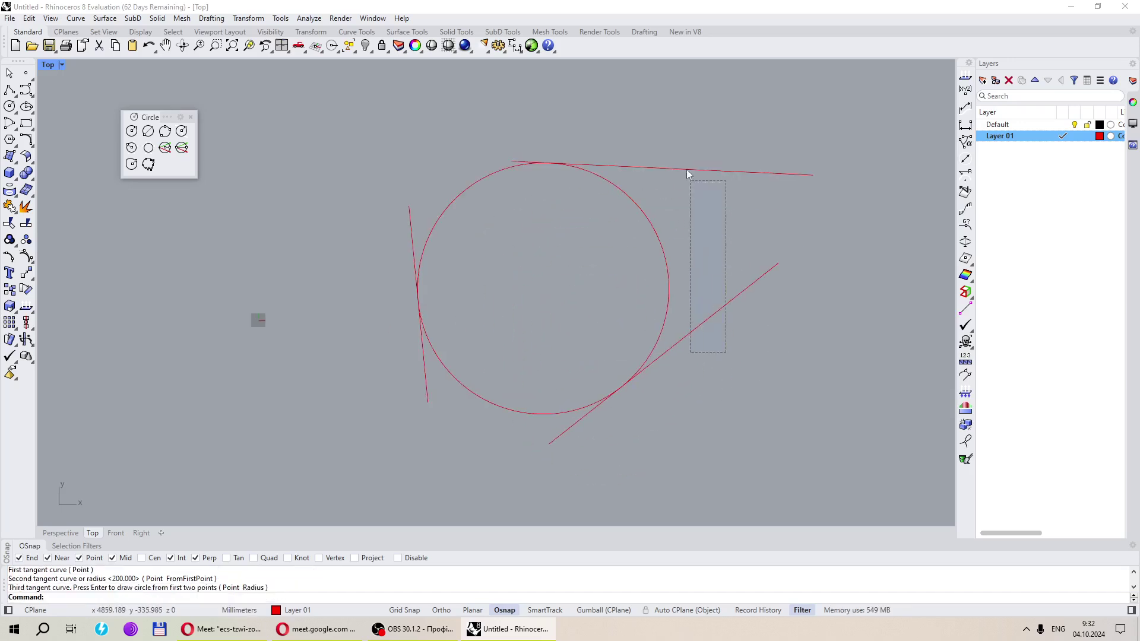
left_click(432, 407)
key("Escape")
left_click_drag(681, 439, 316, 151)
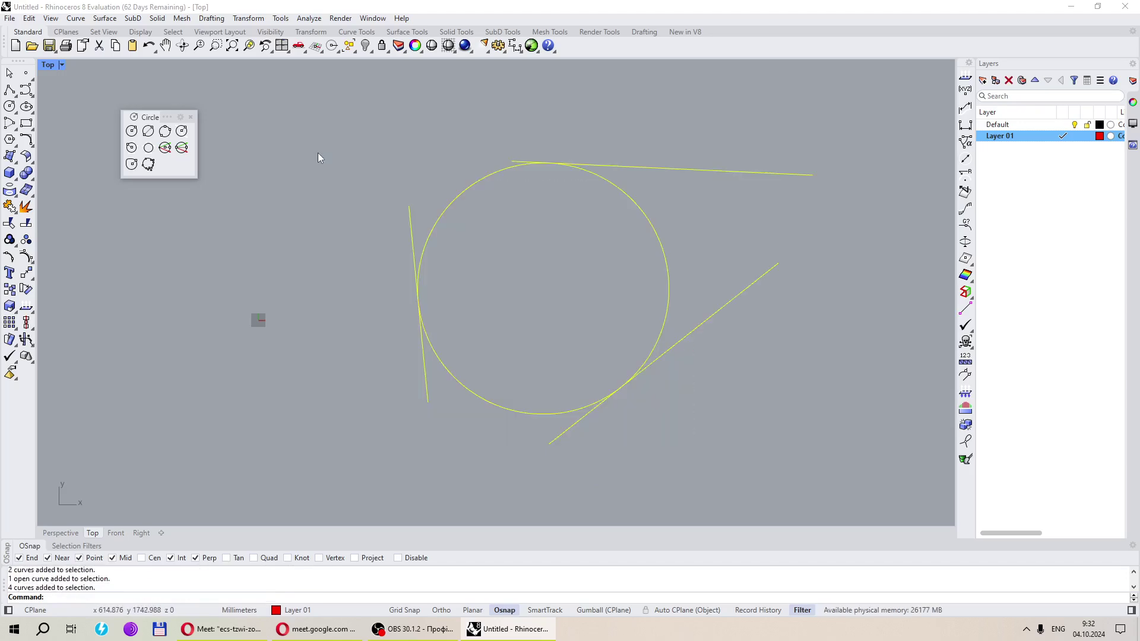
key("Delete")
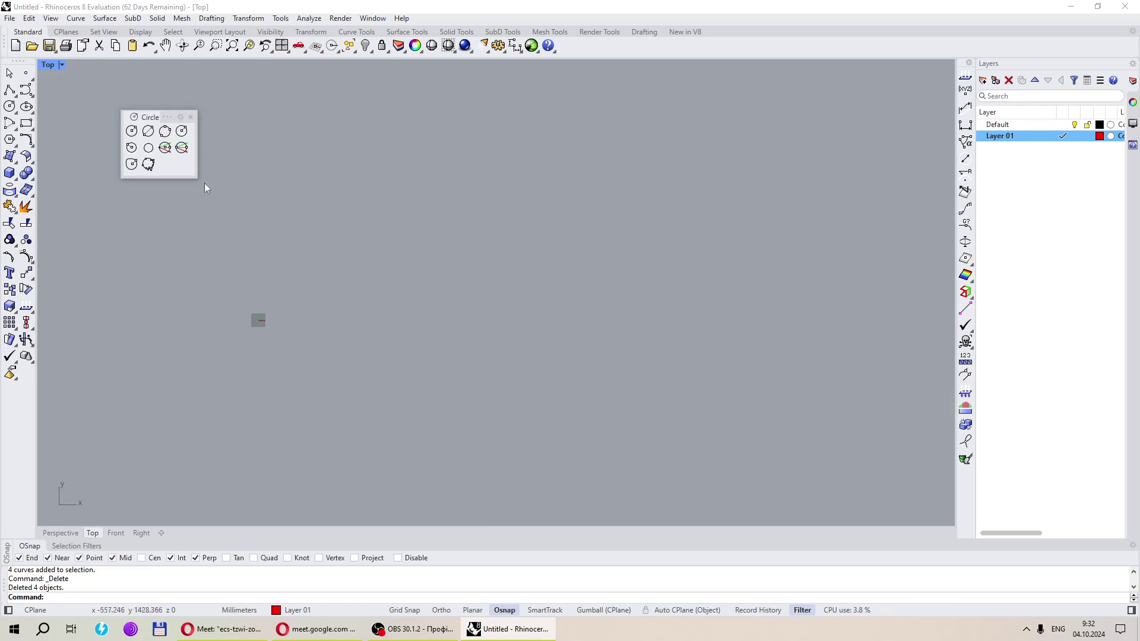
left_click(190, 118)
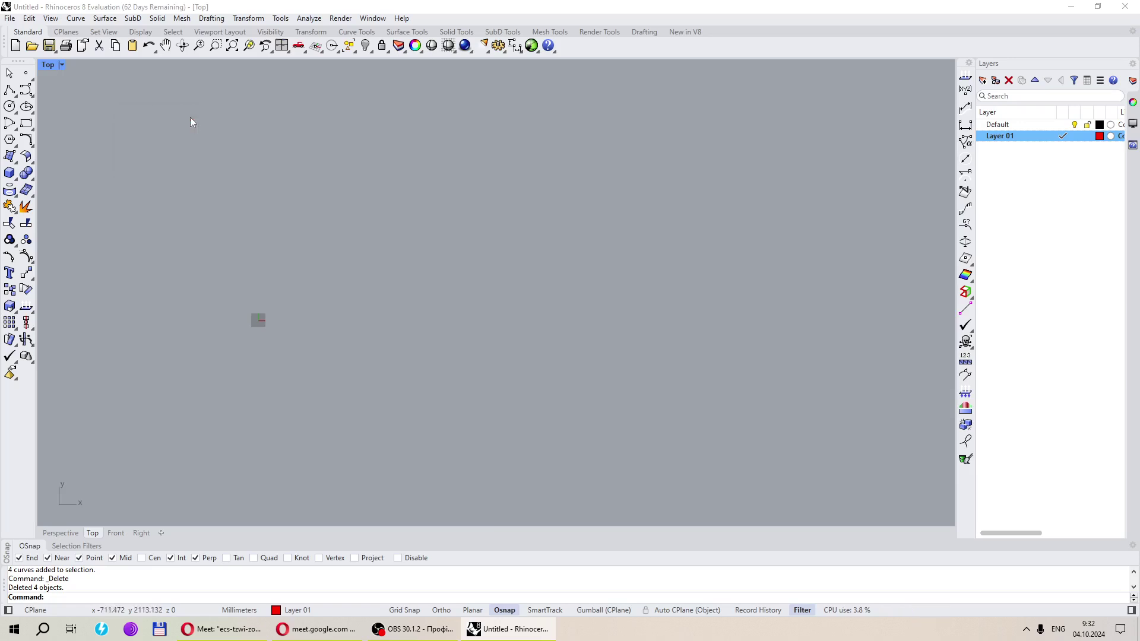
Draw a wide ellipse from its centre, with a nearly horizontal first axis and a second semi-axis of about 1425 mm
left_click(26, 108)
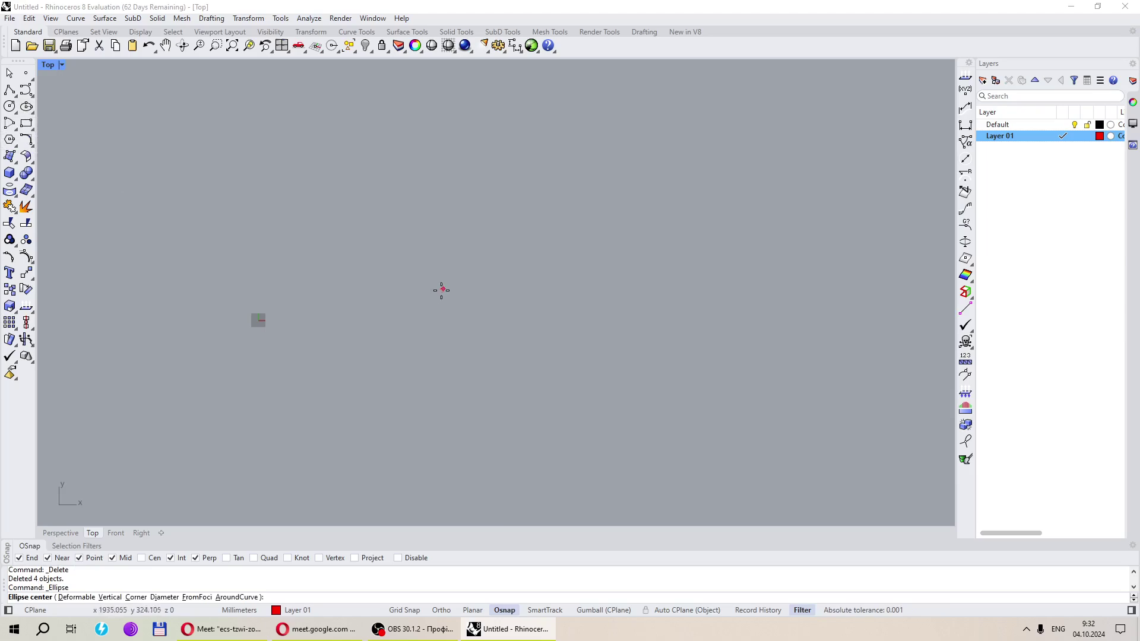
left_click(28, 111)
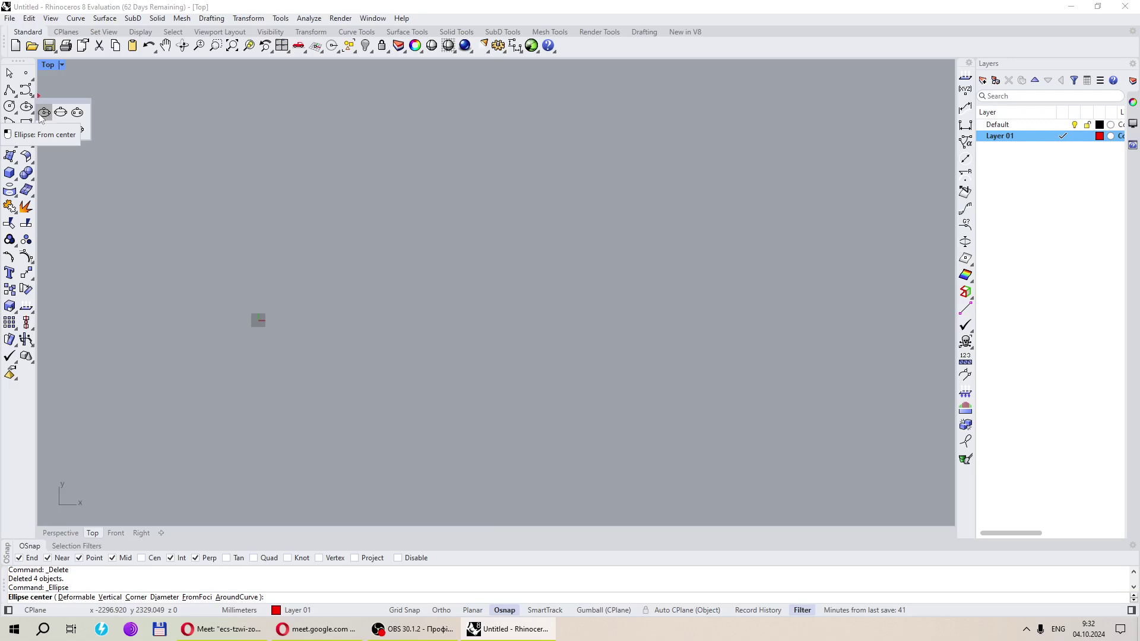
left_click(45, 114)
left_click(366, 266)
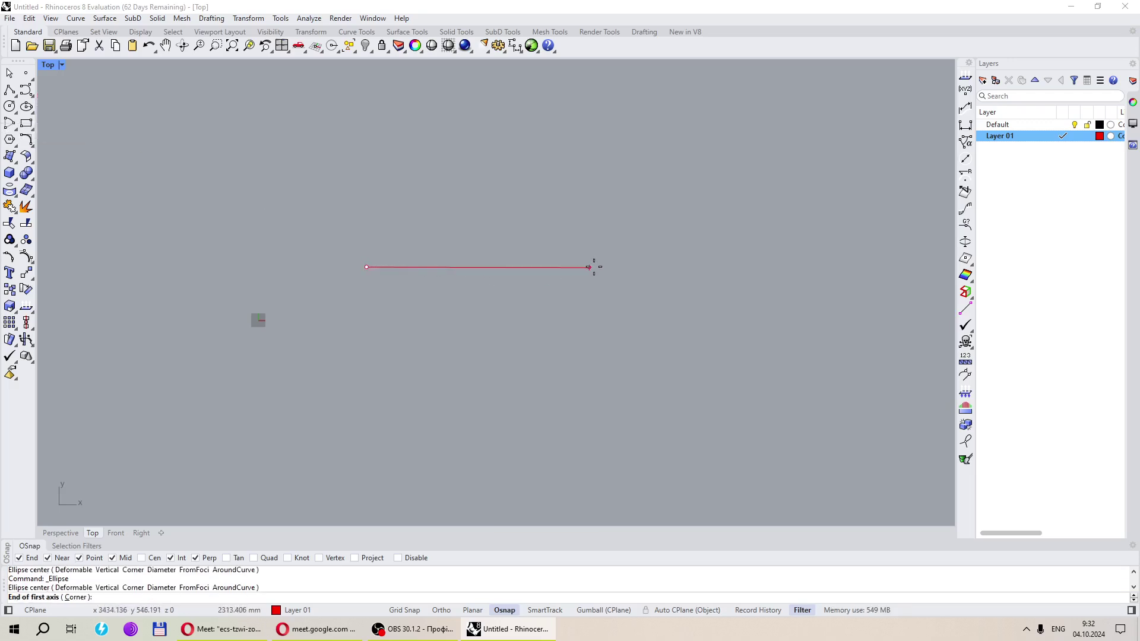
left_click(649, 273)
scroll(601, 299, "down", 3)
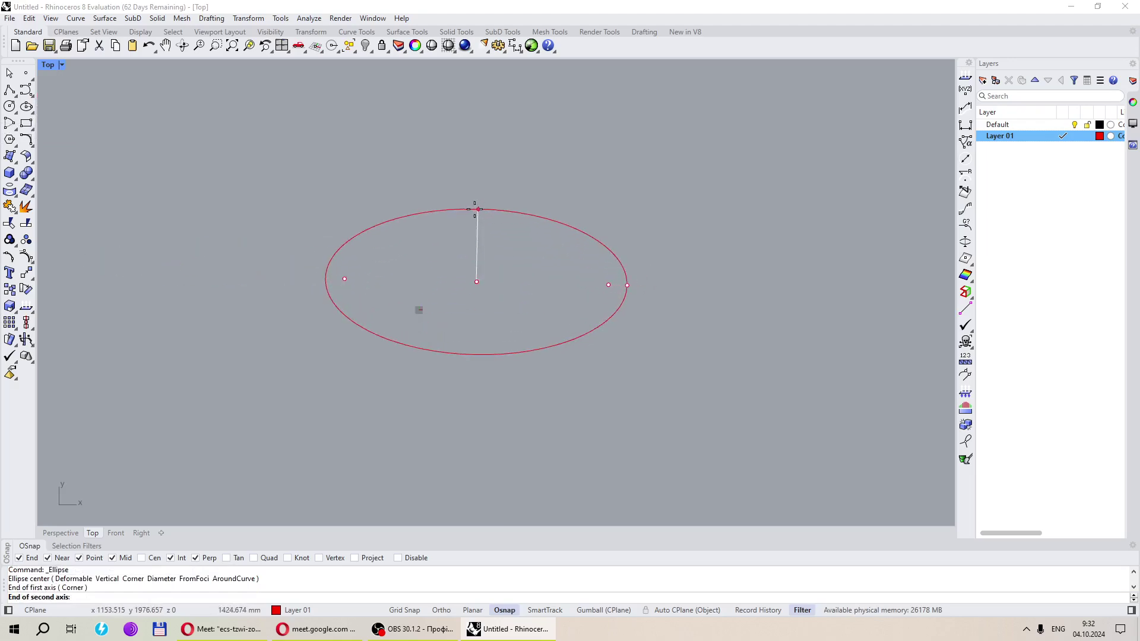
left_click(475, 209)
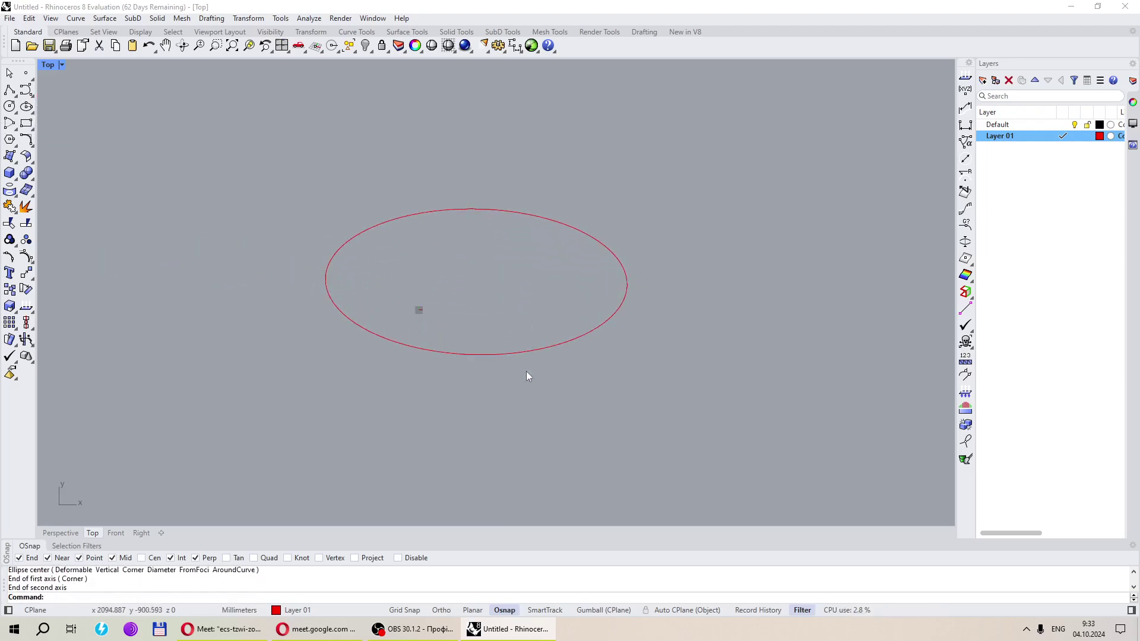
Delete the ellipse and draw a larger one by diameter, from both ends of its long axis and the end of the second axis
left_click(506, 354)
key("Delete")
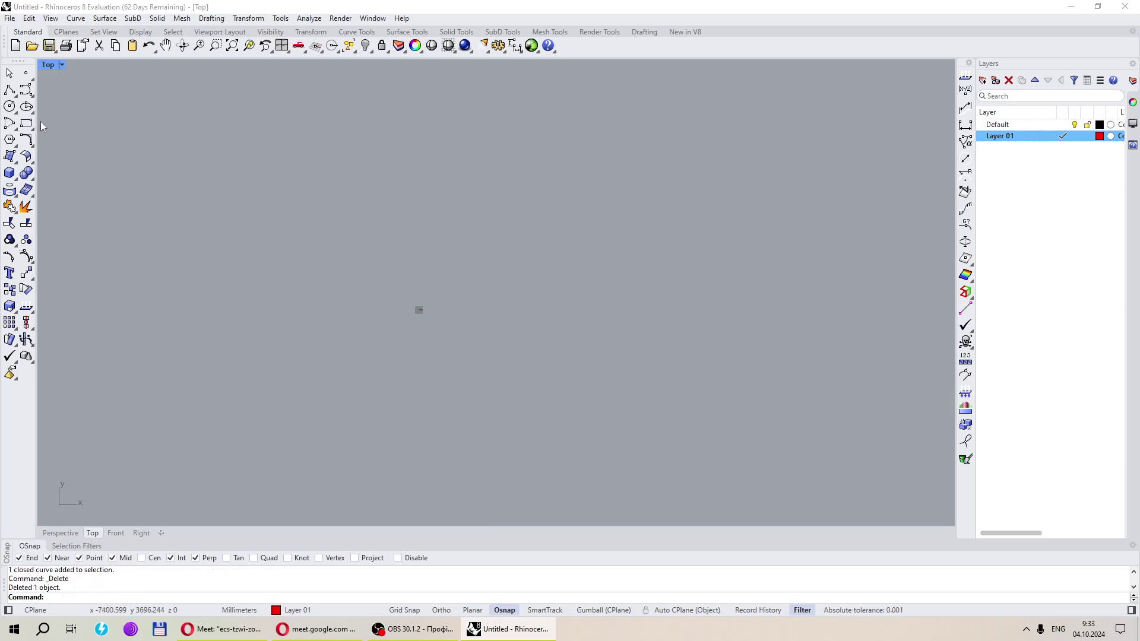
left_click(27, 110)
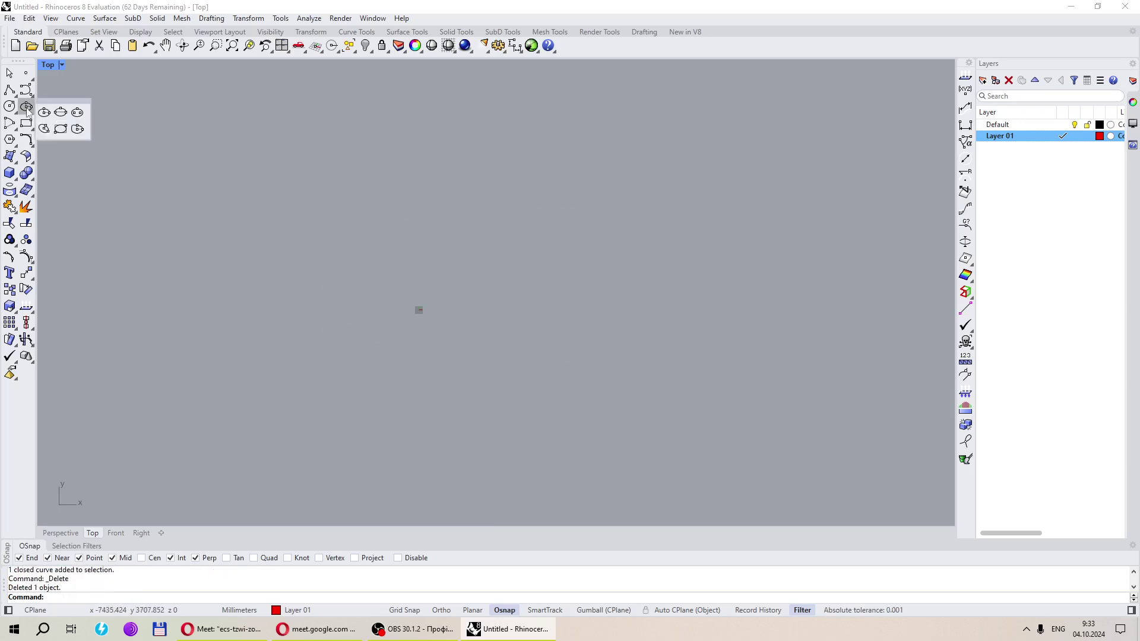
left_click(61, 113)
left_click(356, 277)
left_click(797, 293)
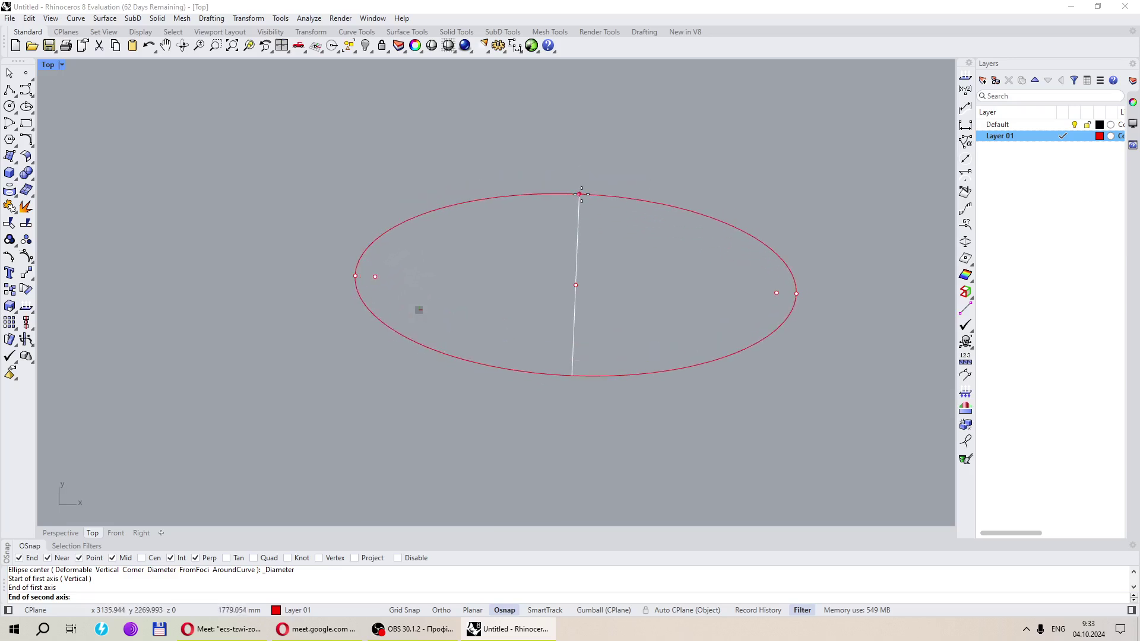
left_click(580, 191)
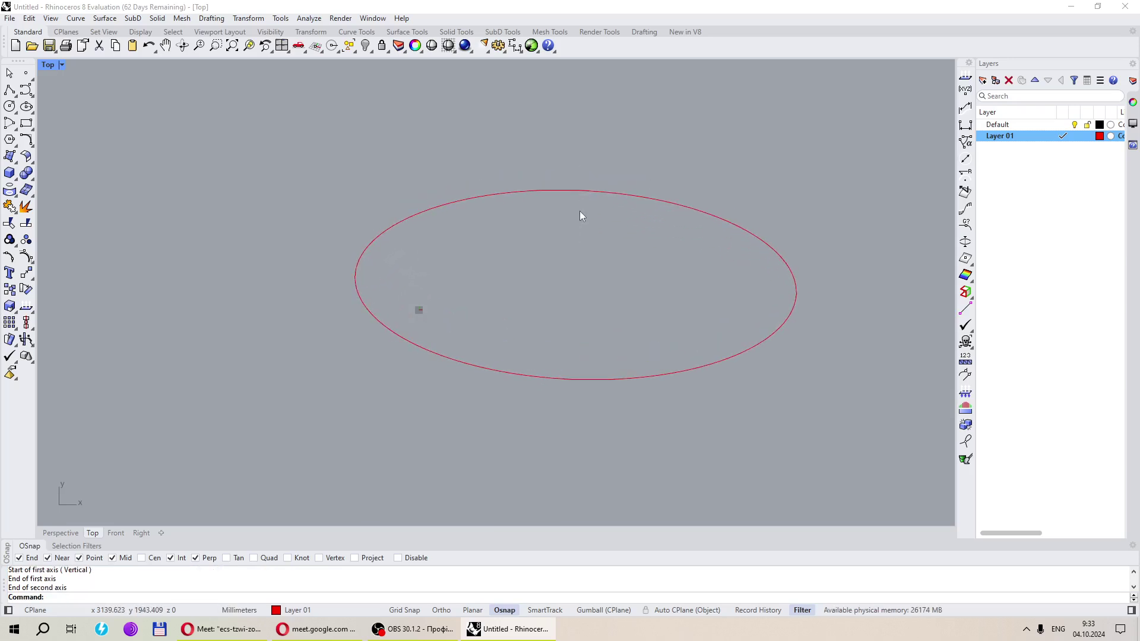
Delete the ellipse and draw an upward-bulging arc from its centre, start point and end point
left_click_drag(647, 413, 564, 331)
key("Delete")
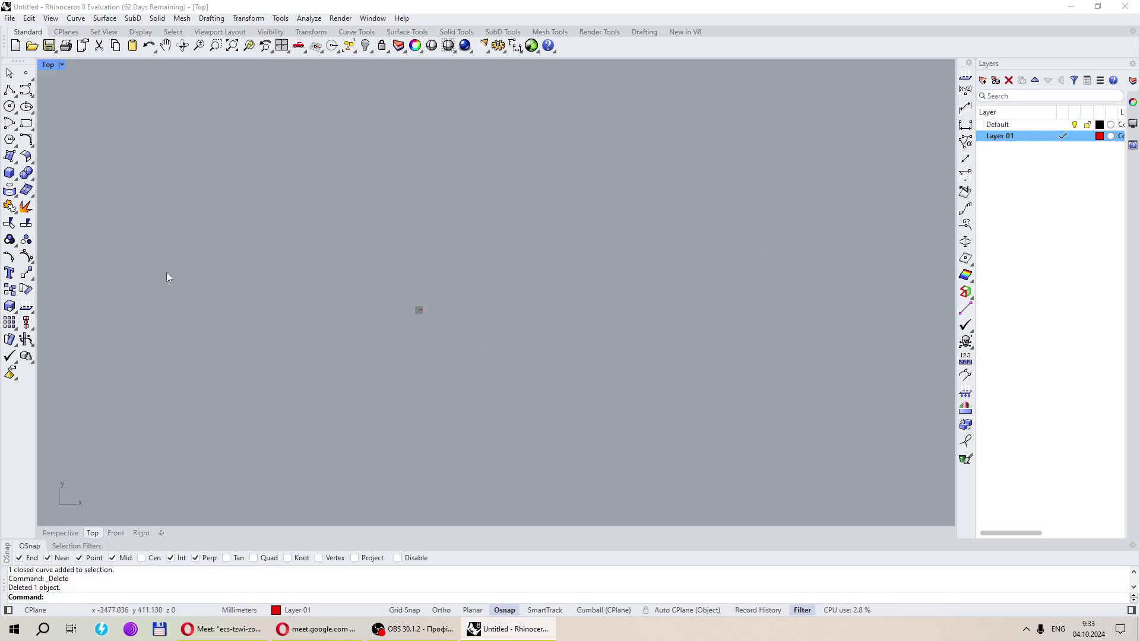
mouse_move(8, 124)
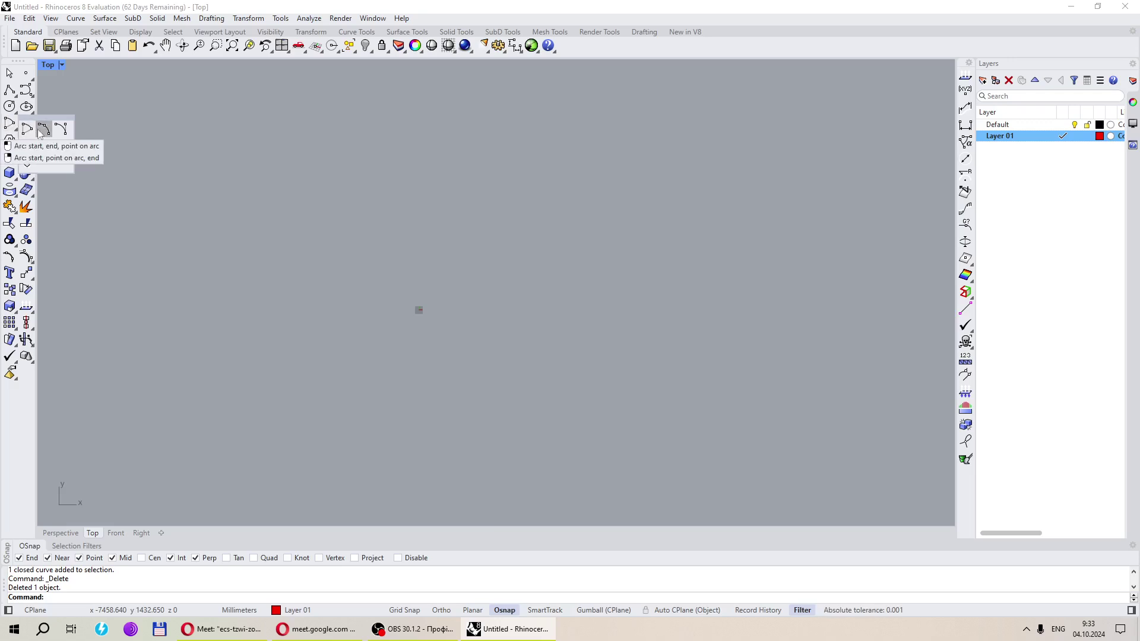
left_click(26, 129)
left_click(563, 431)
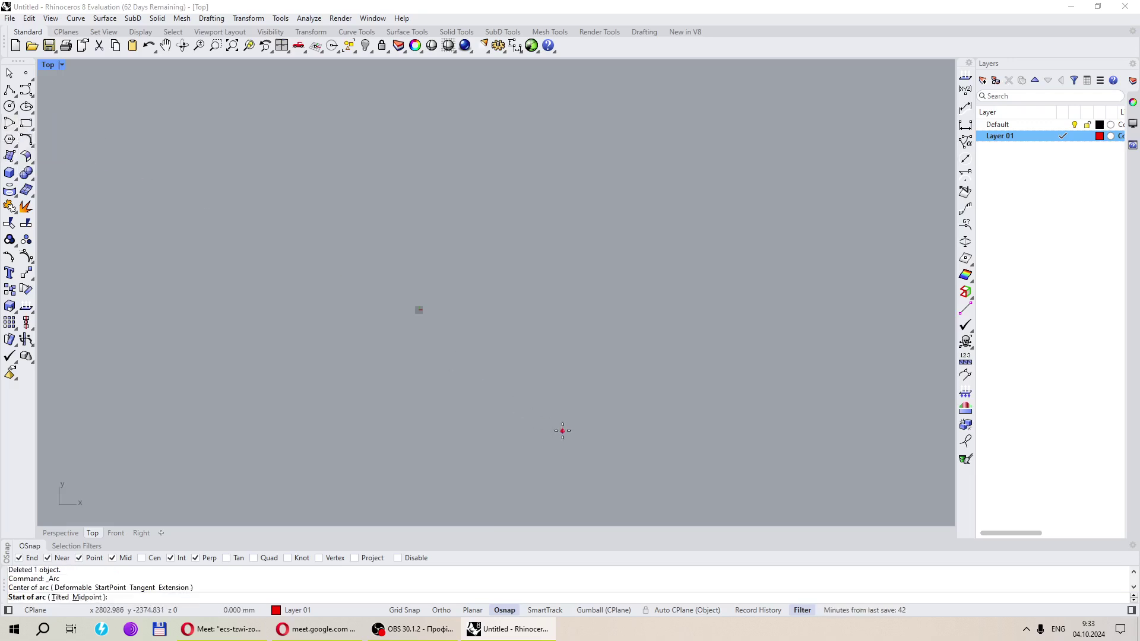
left_click(451, 211)
left_click(695, 234)
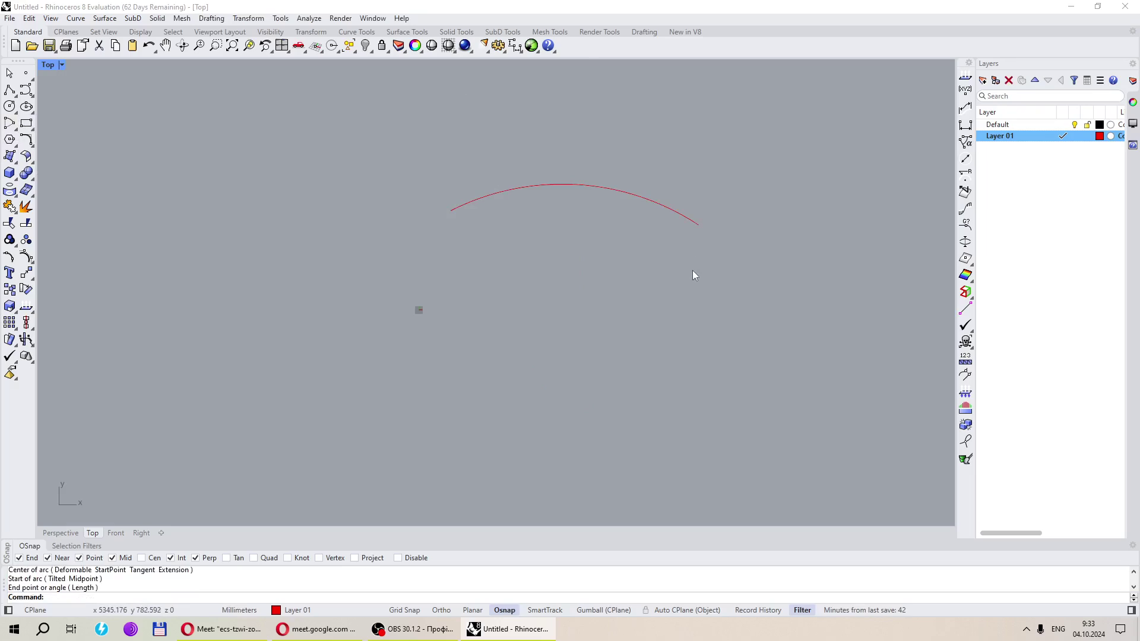
Delete the arc and draw a wider upward-bulging one from its start, its end and a point on the arc
left_click(621, 196)
key("Delete")
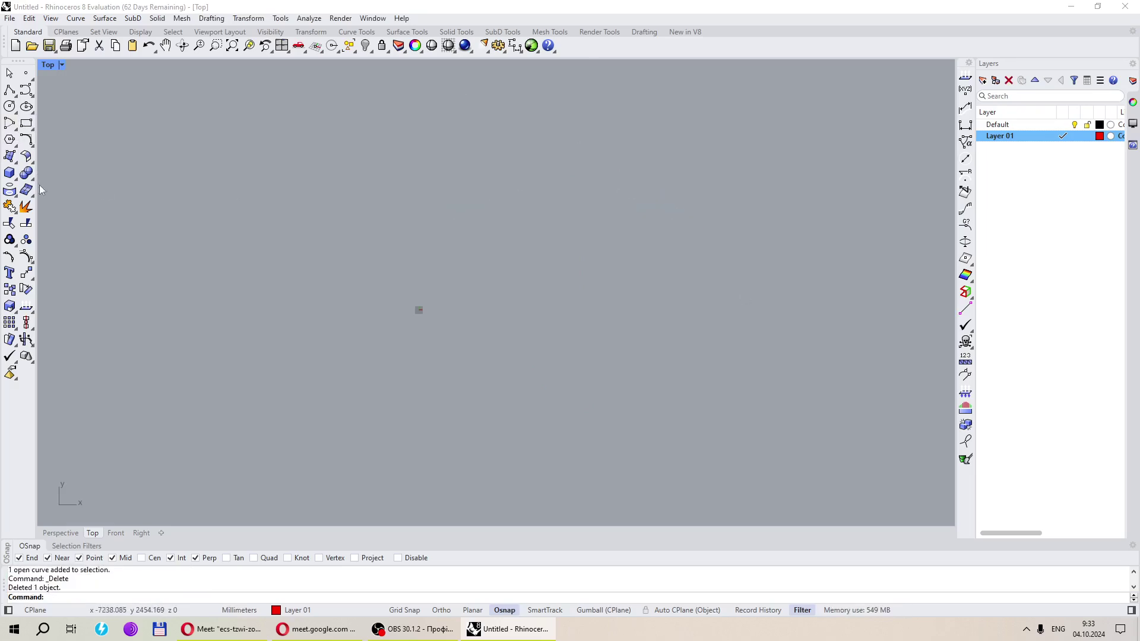
left_click(7, 126)
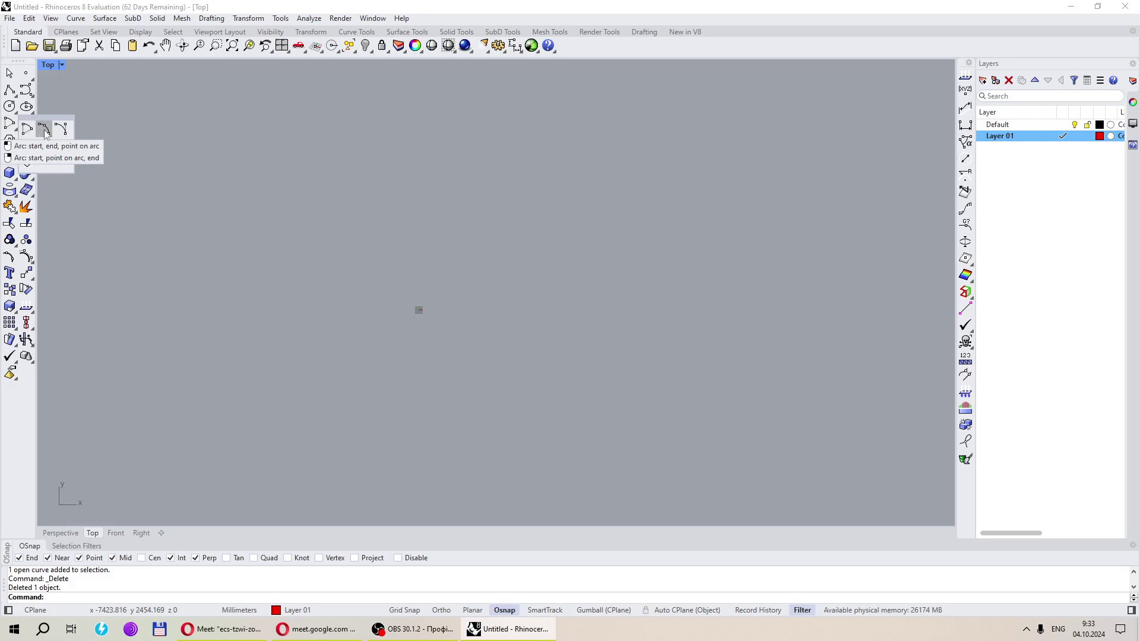
left_click(45, 131)
left_click(521, 354)
left_click(899, 346)
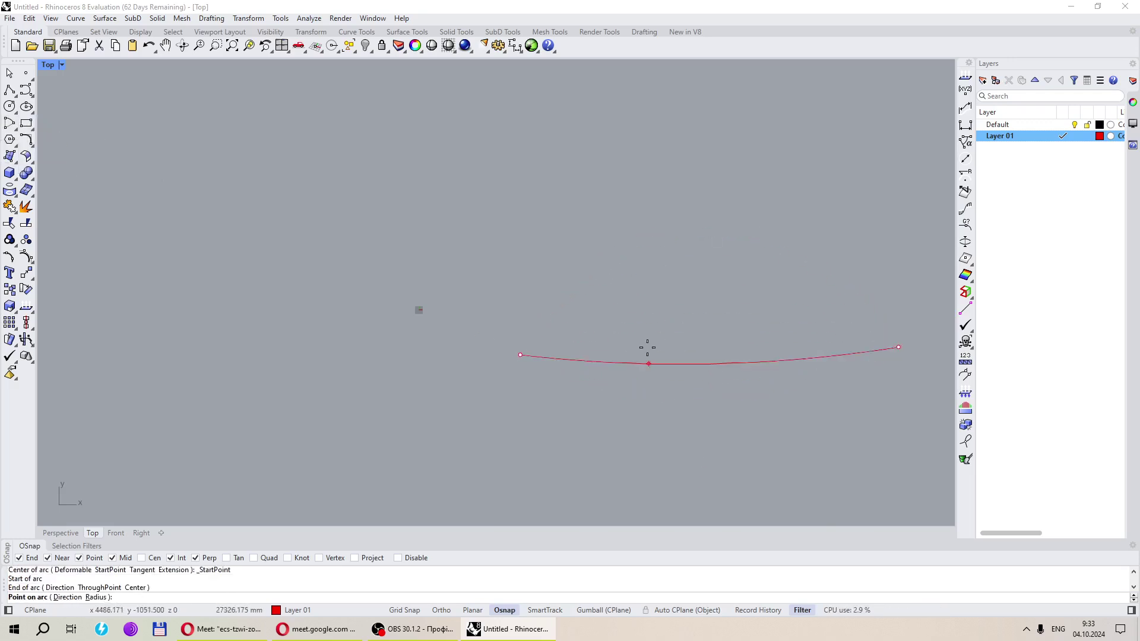
left_click(608, 280)
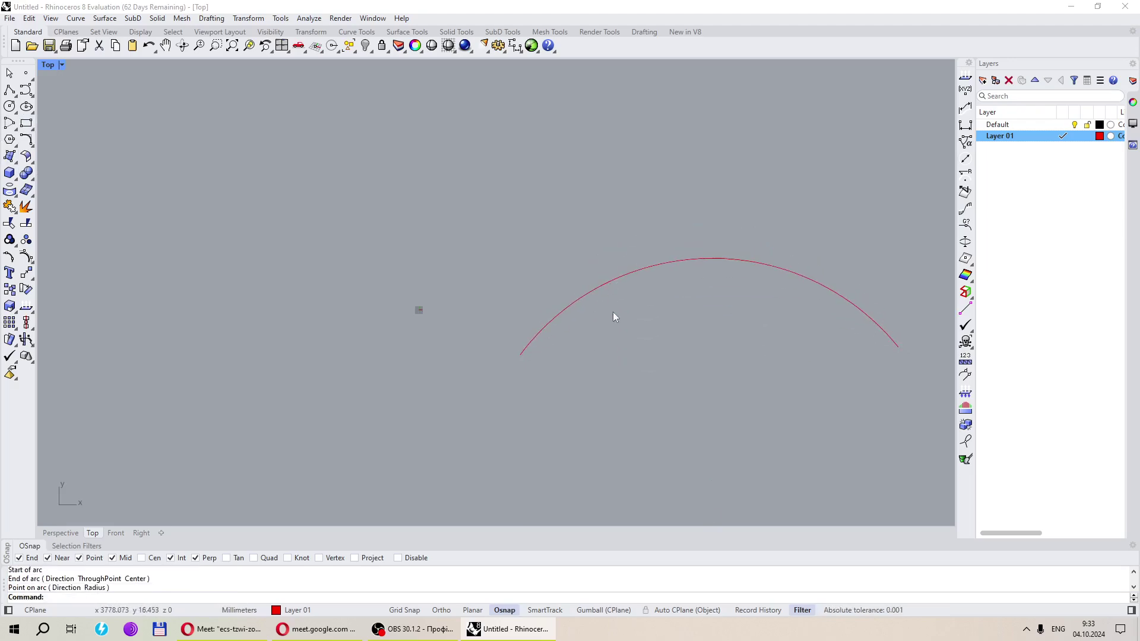
Delete the arc drawn through a point between its ends
left_click(591, 290)
key("Delete")
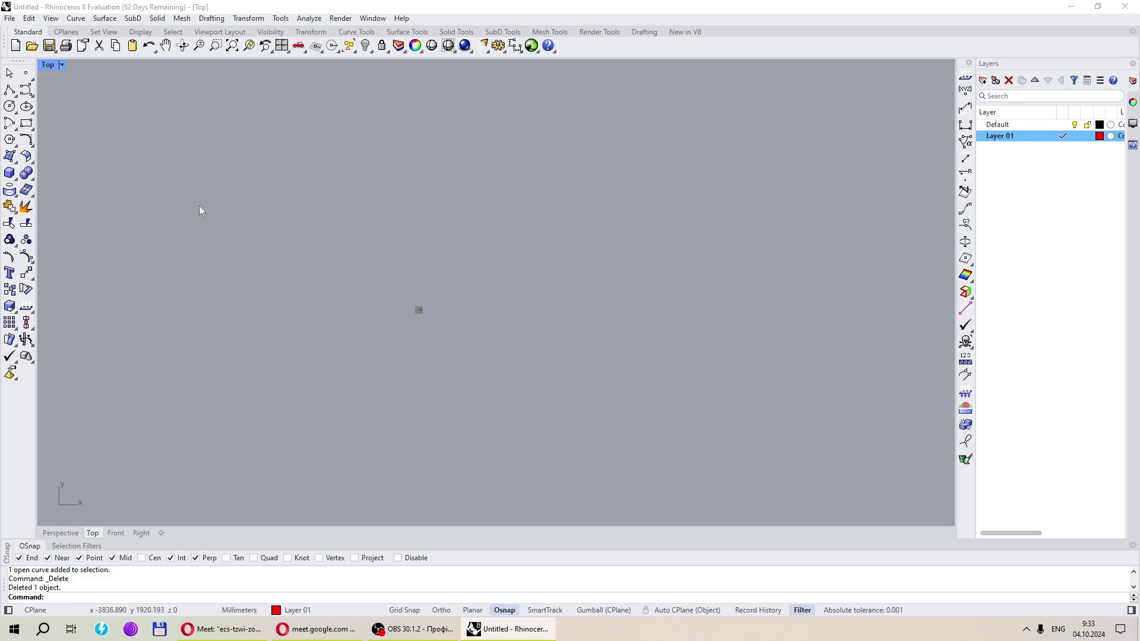
left_click(9, 123)
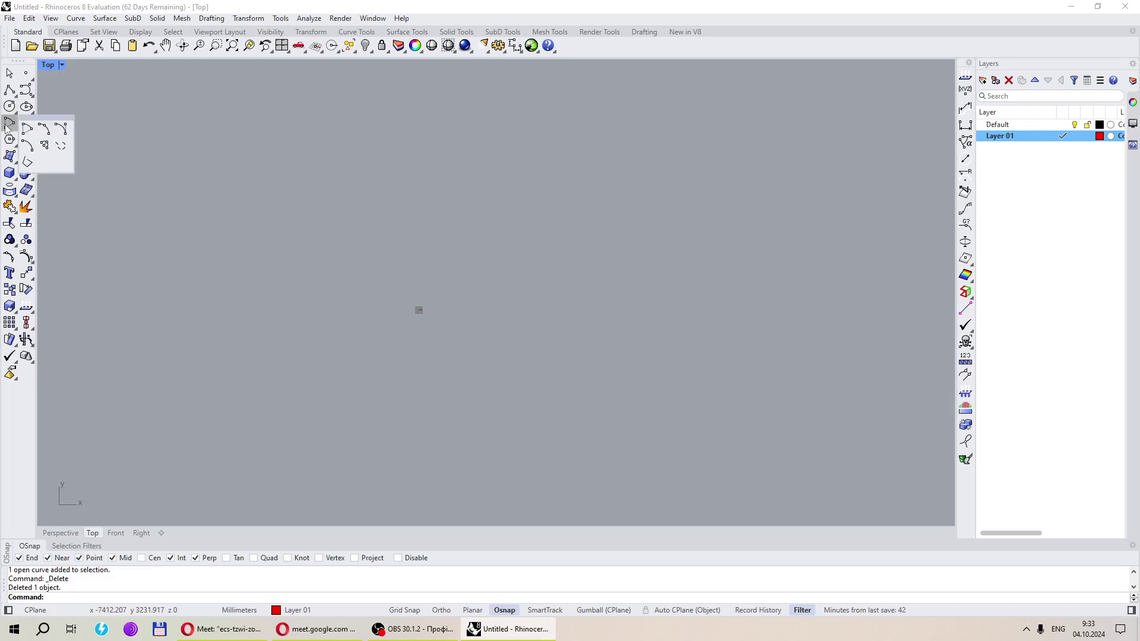
left_click(60, 130)
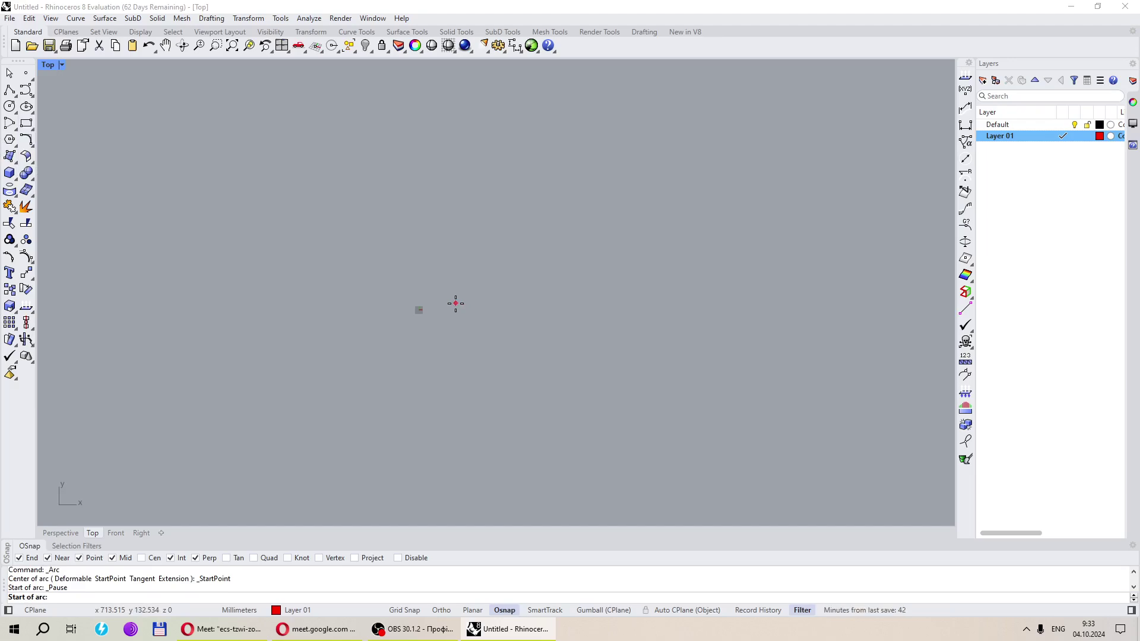
key("Escape")
Draw a long, nearly horizontal line with Polyline, using two points and sloping slightly from one side of the Top view to the other
left_click(9, 89)
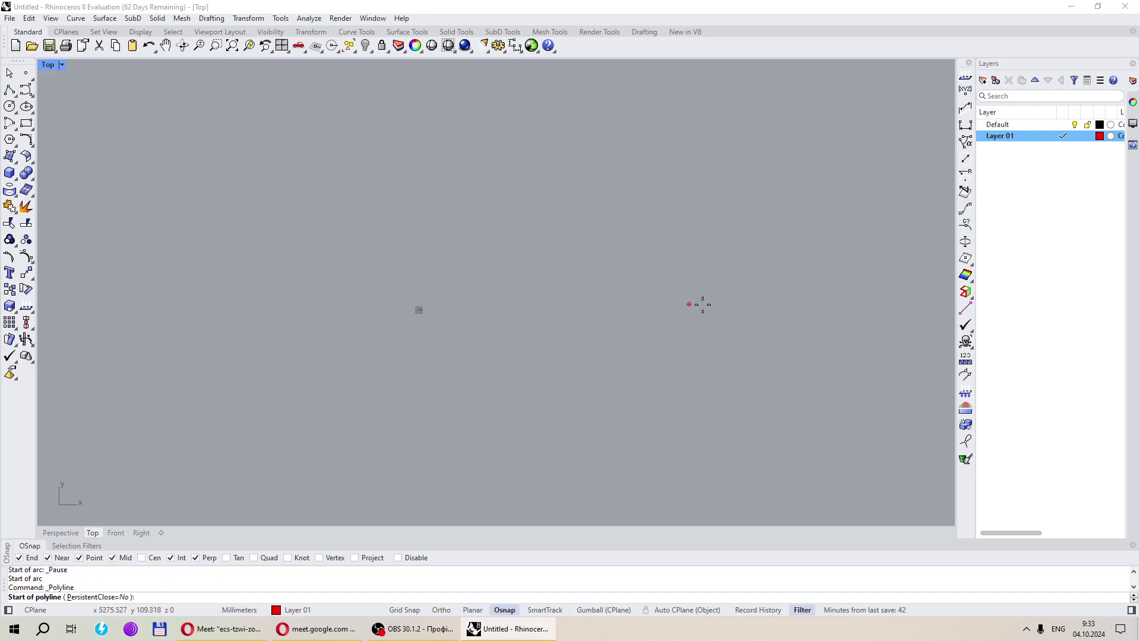
left_click(766, 265)
left_click(372, 247)
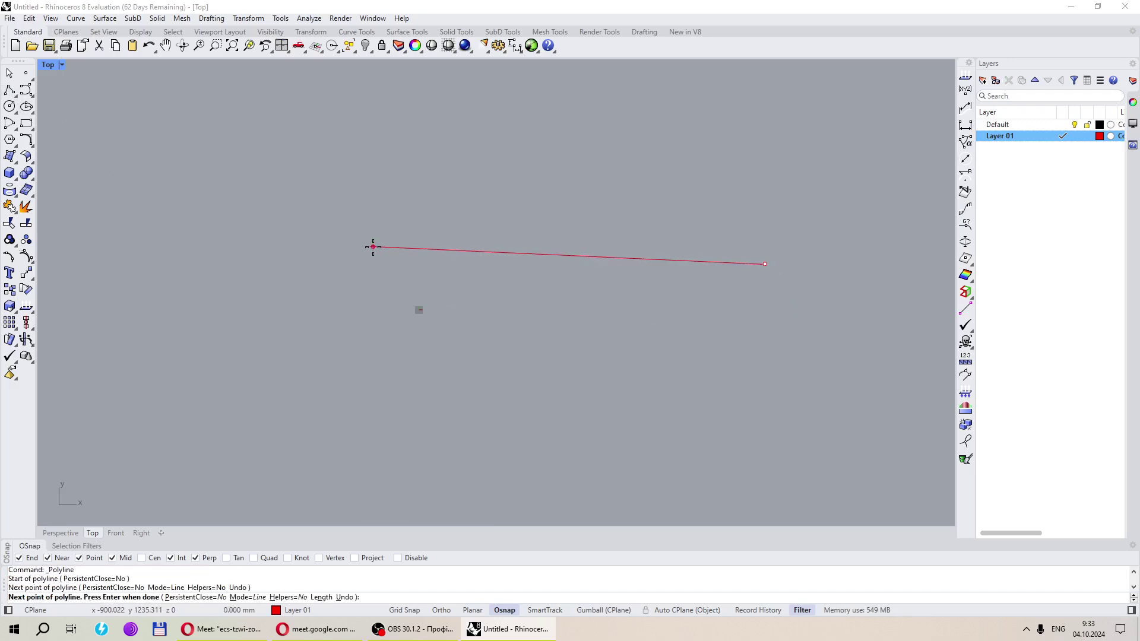
key("Return")
scroll(457, 297, "down", 1)
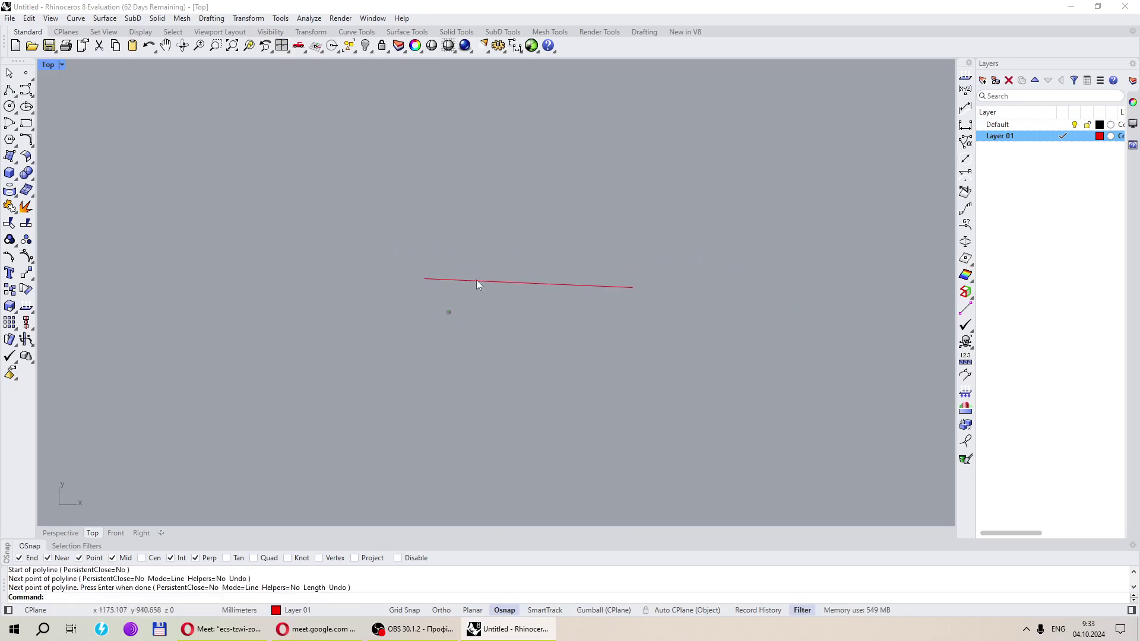
Draw an arc by start, end and direction, starting on the line, ending up and to the left, with its start direction tangent to the line
left_click(9, 122)
left_click(59, 128)
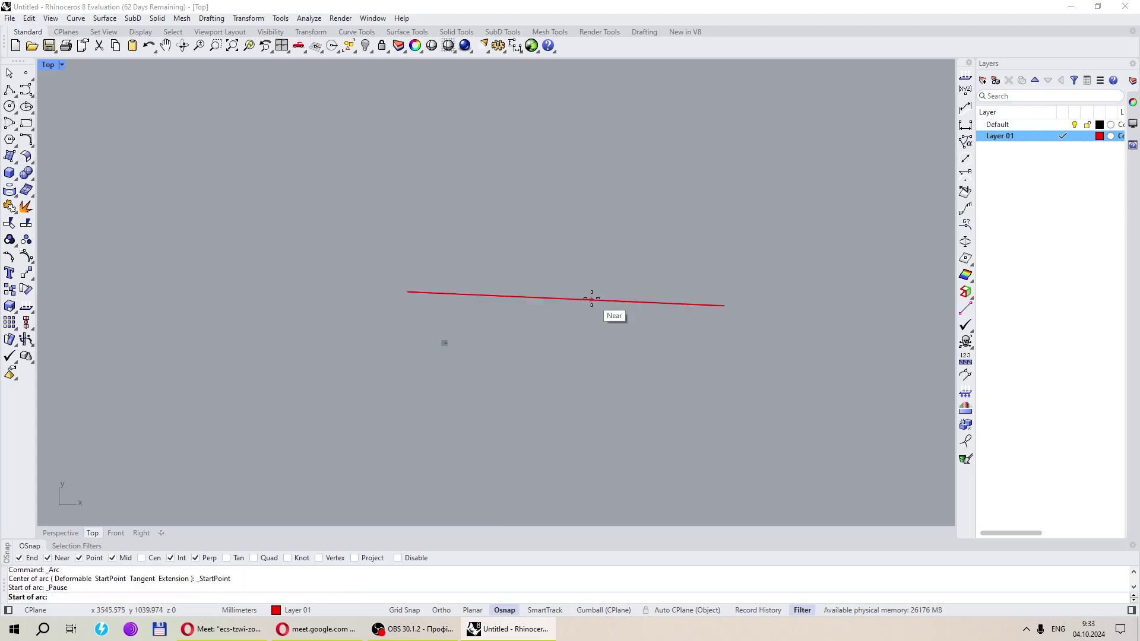
left_click(511, 296)
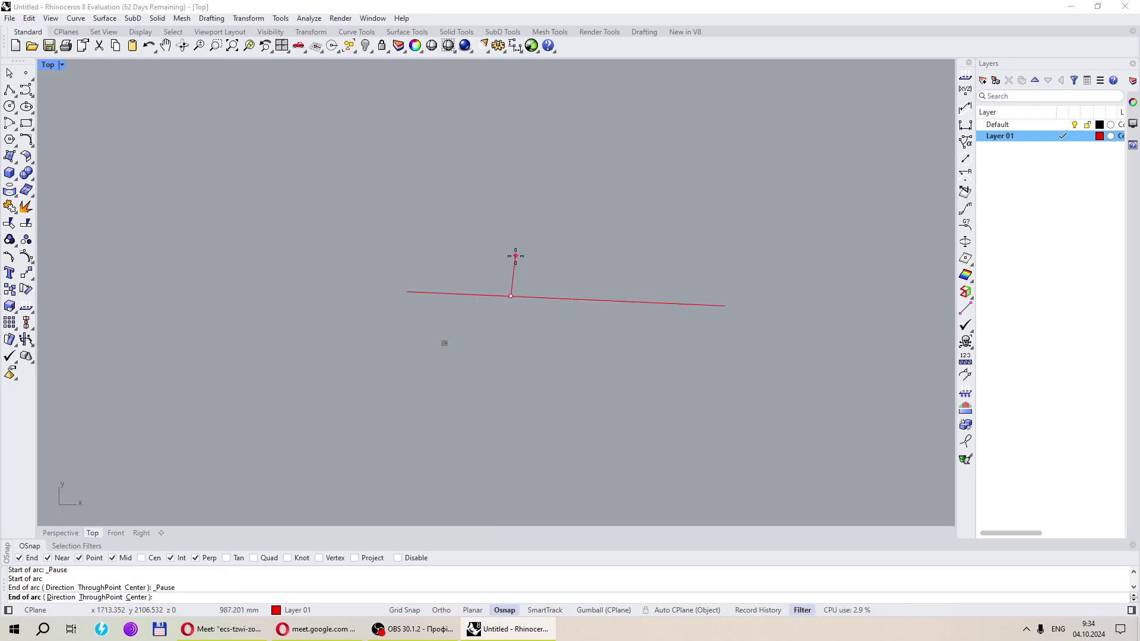
left_click(339, 203)
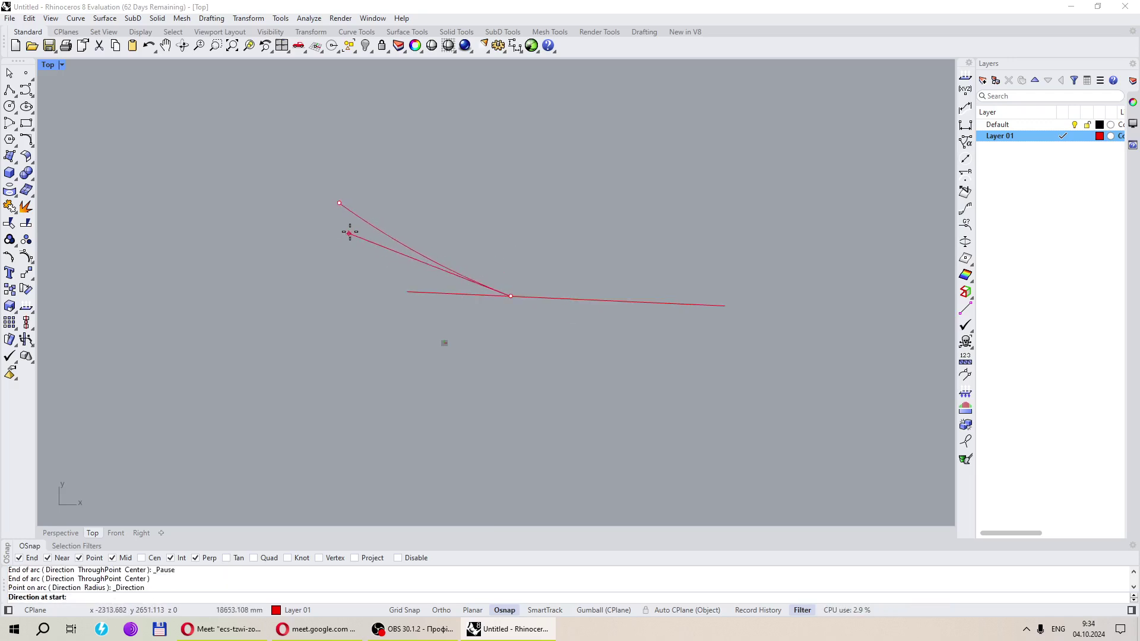
scroll(416, 296, "up", 3)
scroll(369, 315, "down", 2)
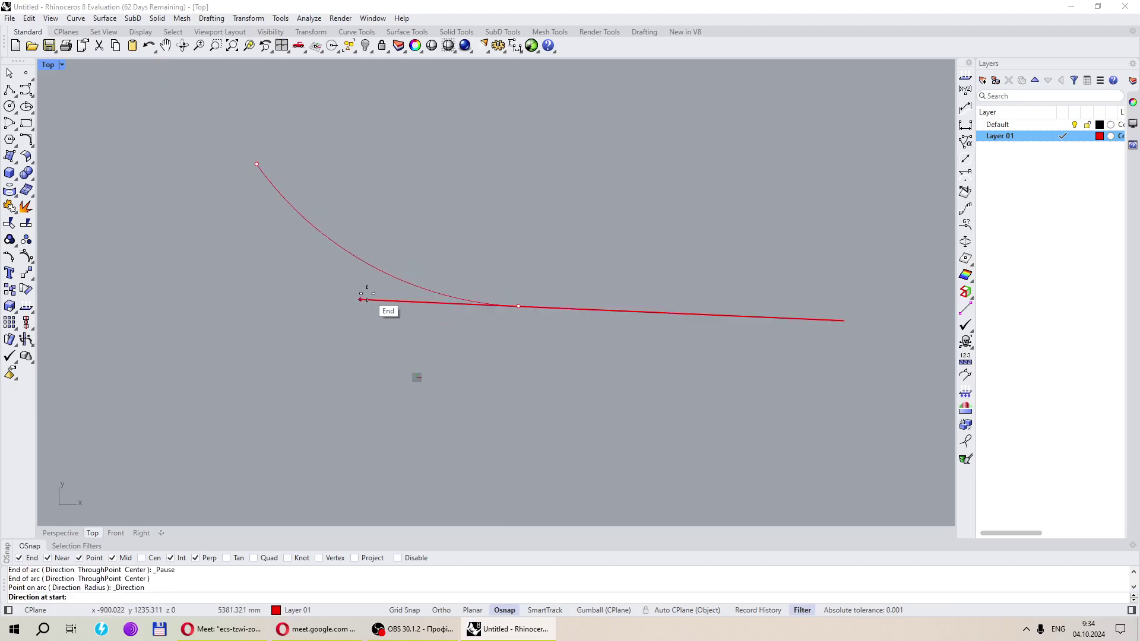
scroll(416, 300, "up", 3)
left_click(398, 302)
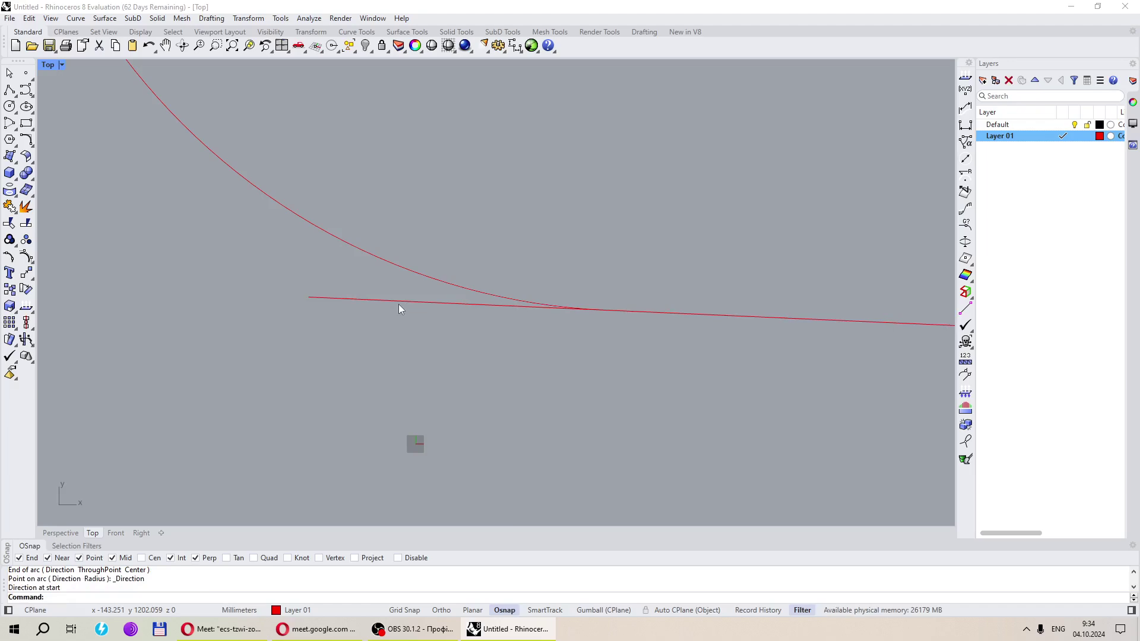
Select the arc to display its control points, and pick the middle one near the line's left end
scroll(425, 301, "down", 3)
left_click(414, 300)
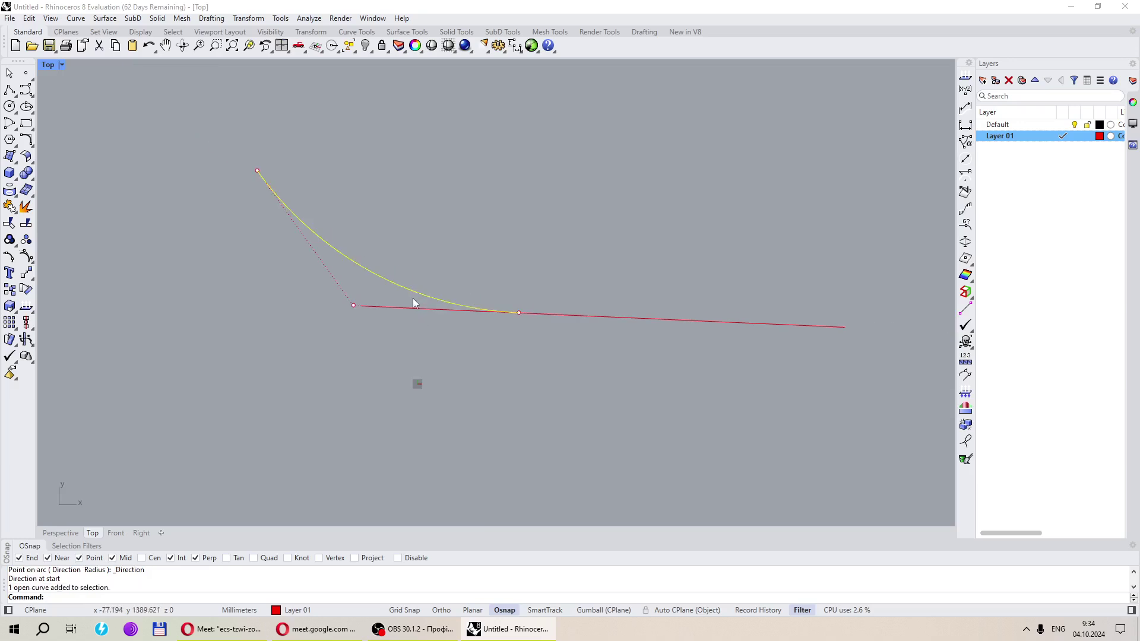
scroll(421, 302, "down", 1)
scroll(362, 308, "up", 4)
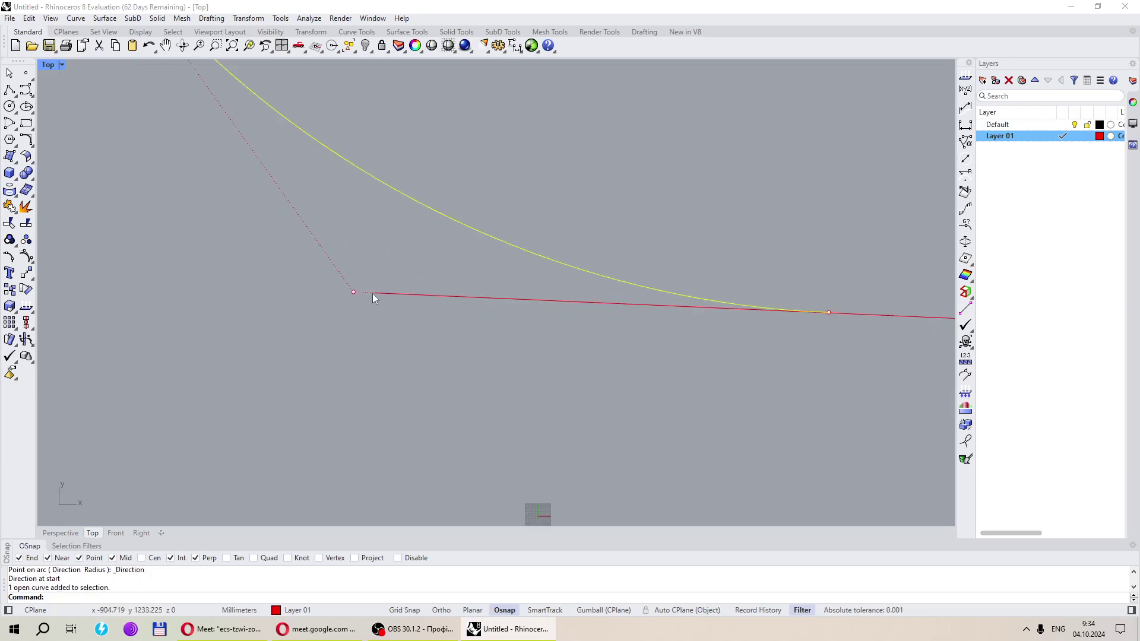
left_click(355, 291)
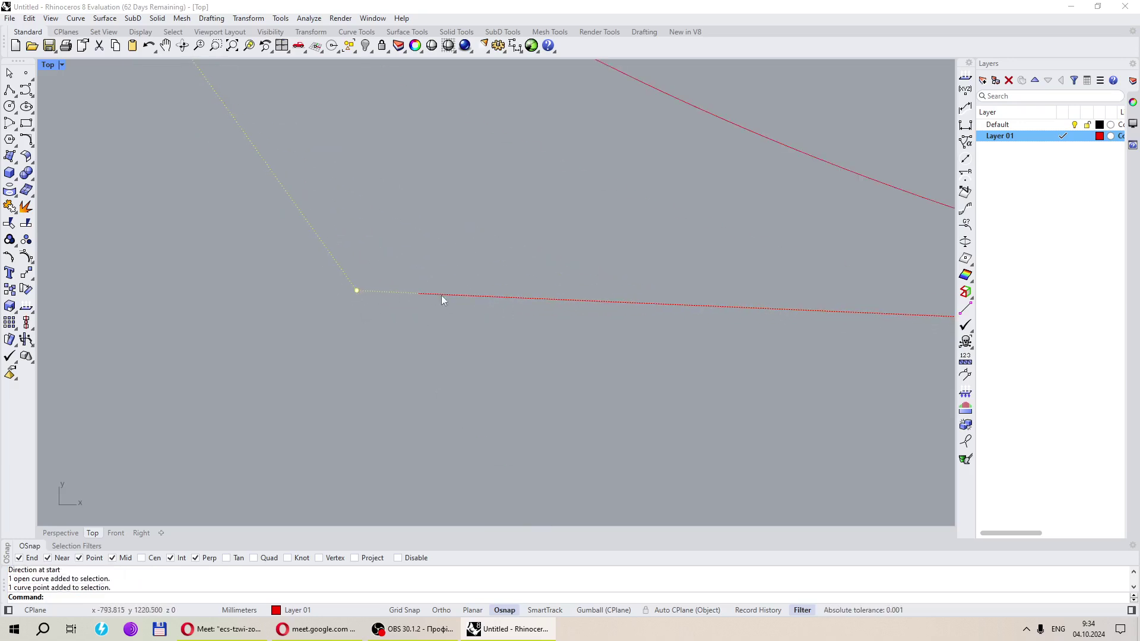
left_click_drag(357, 291, 347, 288)
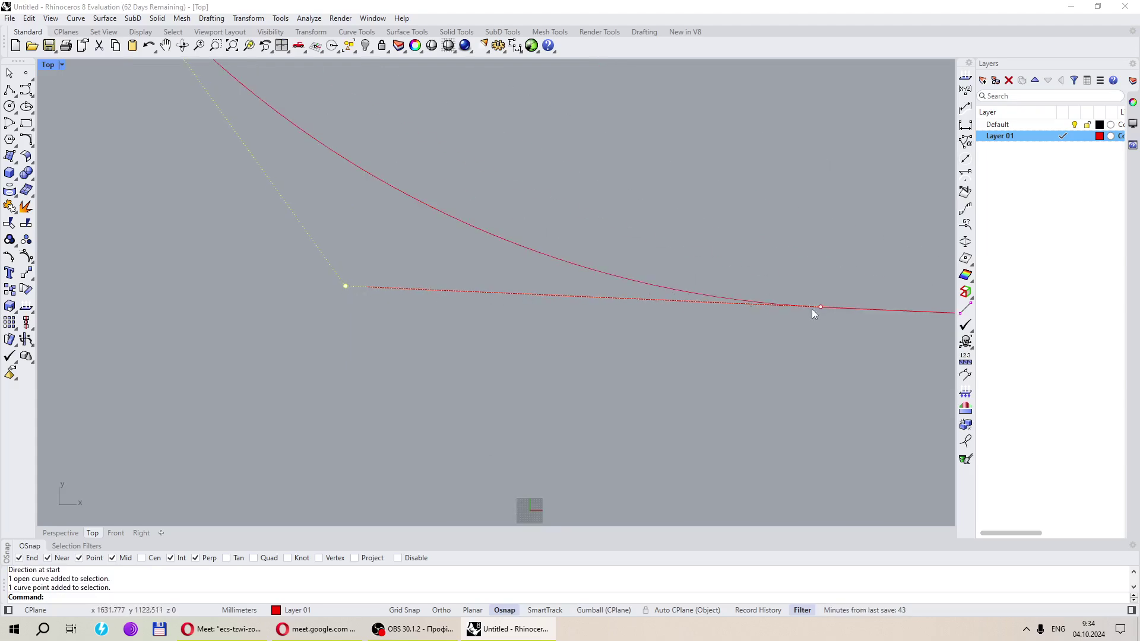
Move the arc's middle control point along the line towards the tangent point, and back onto the line's left endpoint
scroll(404, 318, "down", 5)
scroll(475, 321, "up", 5)
scroll(386, 329, "down", 4)
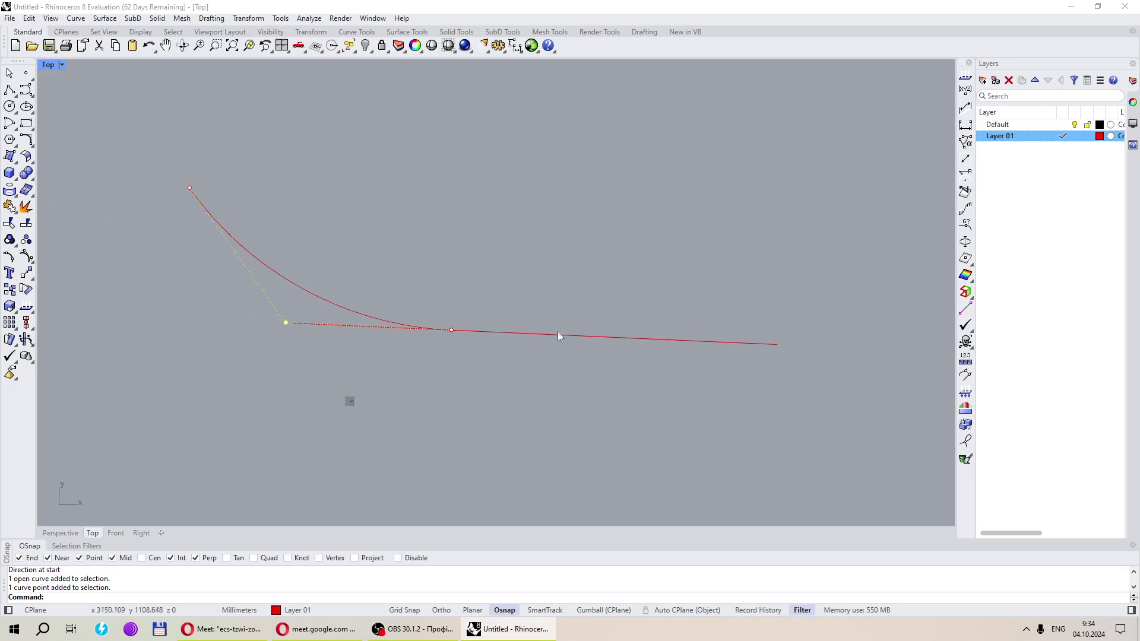
scroll(280, 322, "up", 3)
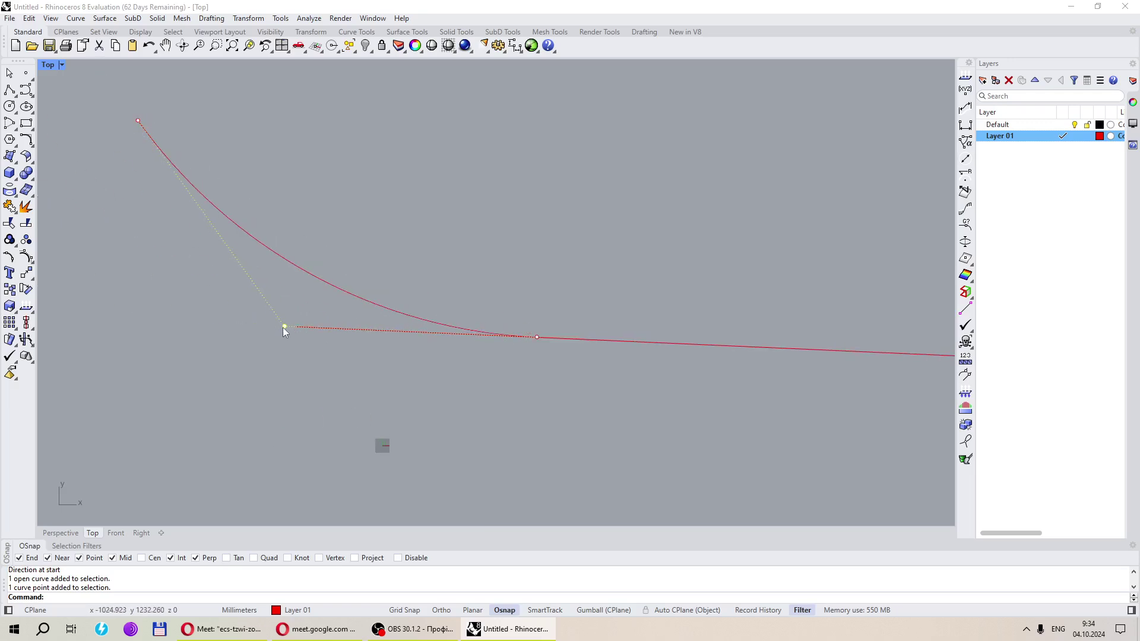
scroll(283, 327, "down", 2)
left_click_drag(286, 326, 344, 328)
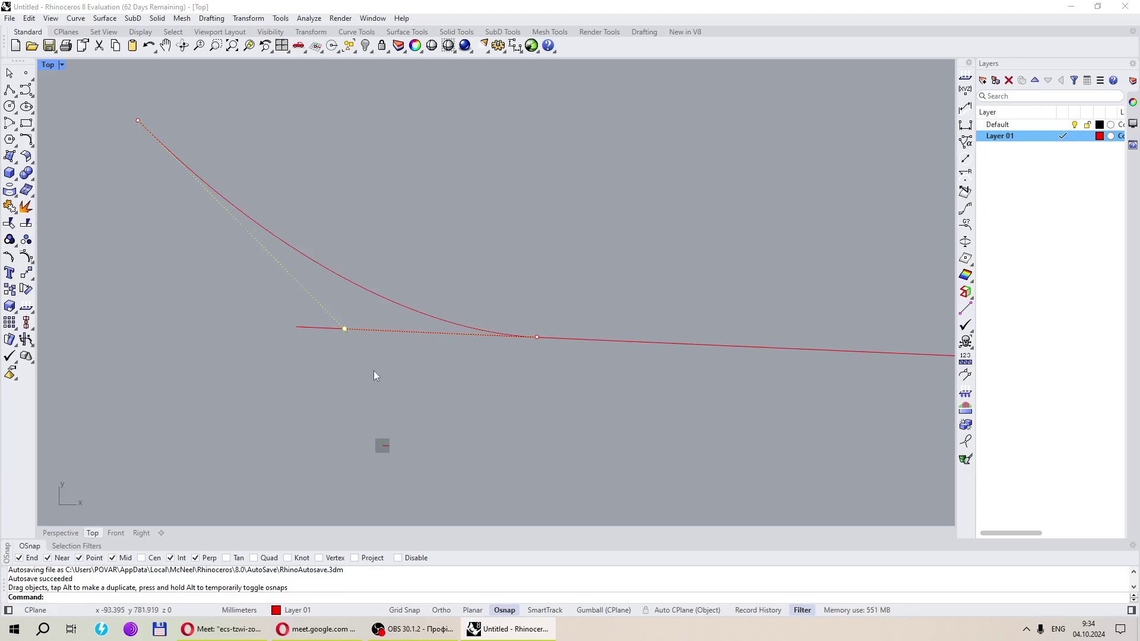
left_click_drag(344, 329, 295, 325)
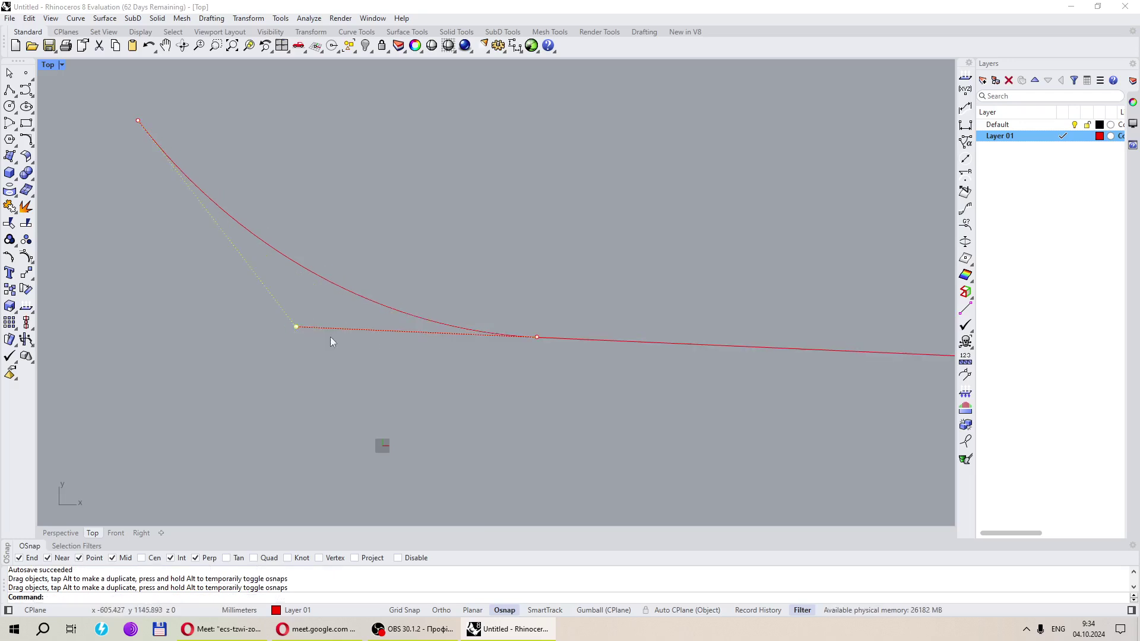
scroll(397, 349, "down", 5)
scroll(350, 339, "up", 4)
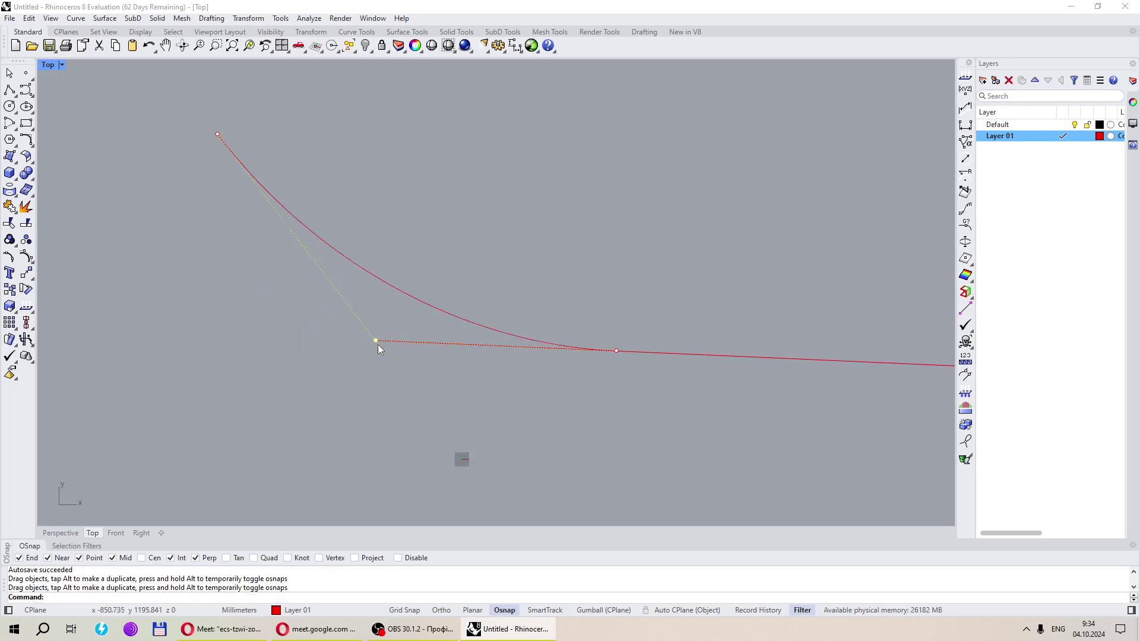
Flatten the arc by moving its middle control point rightward along the line, and reselect the arc to check its tangency
left_click_drag(376, 340, 457, 347)
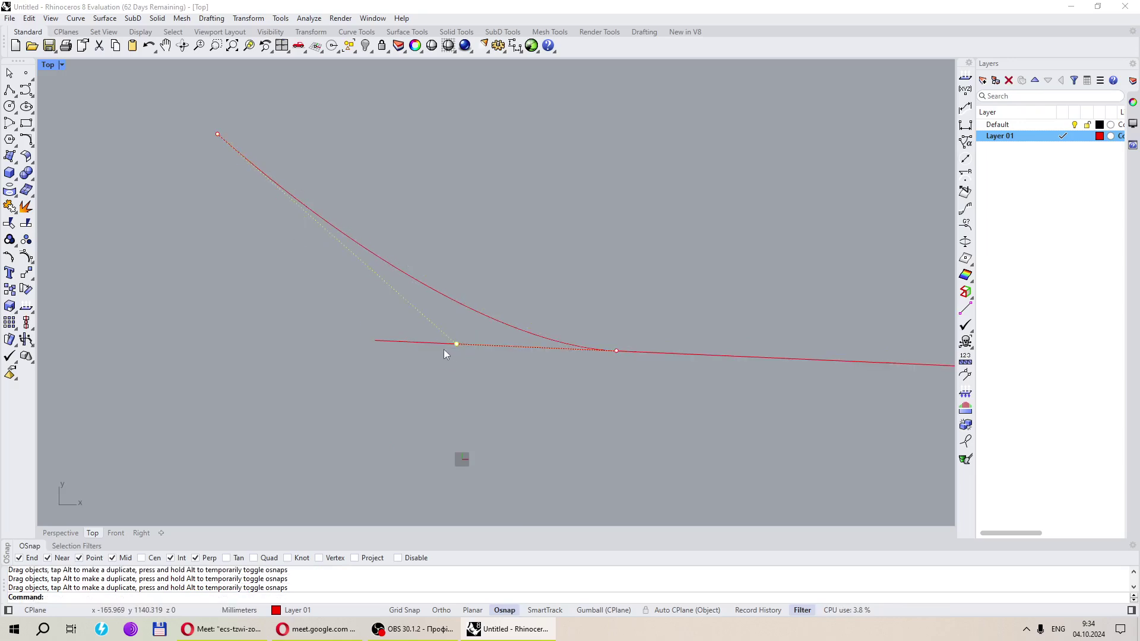
scroll(354, 354, "down", 4)
scroll(351, 350, "up", 4)
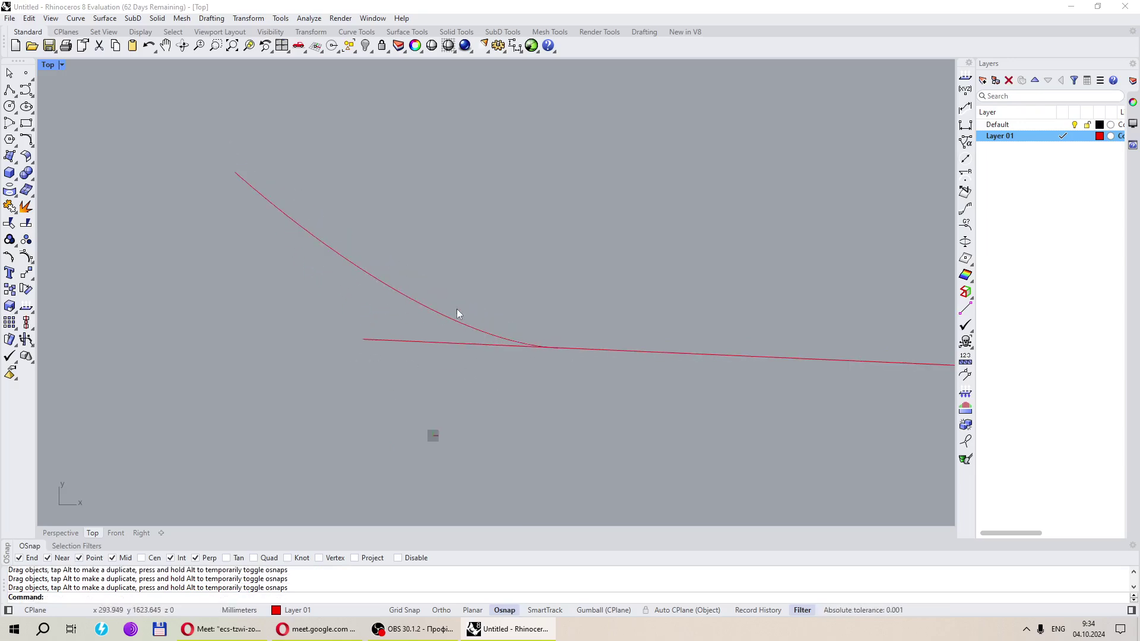
left_click(448, 318)
scroll(353, 347, "down", 4)
scroll(353, 345, "up", 4)
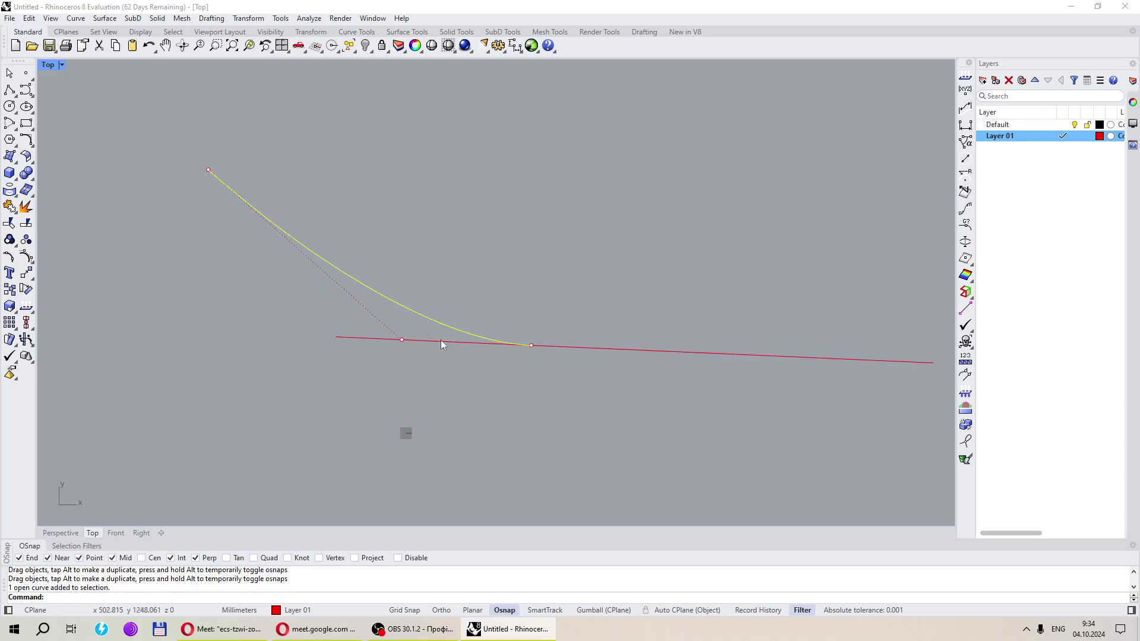
Delete the arc and line, and draw a corner-to-corner rectangle about 3100 by 1820 mm
key("Escape")
key("ctrl+a")
key("Delete")
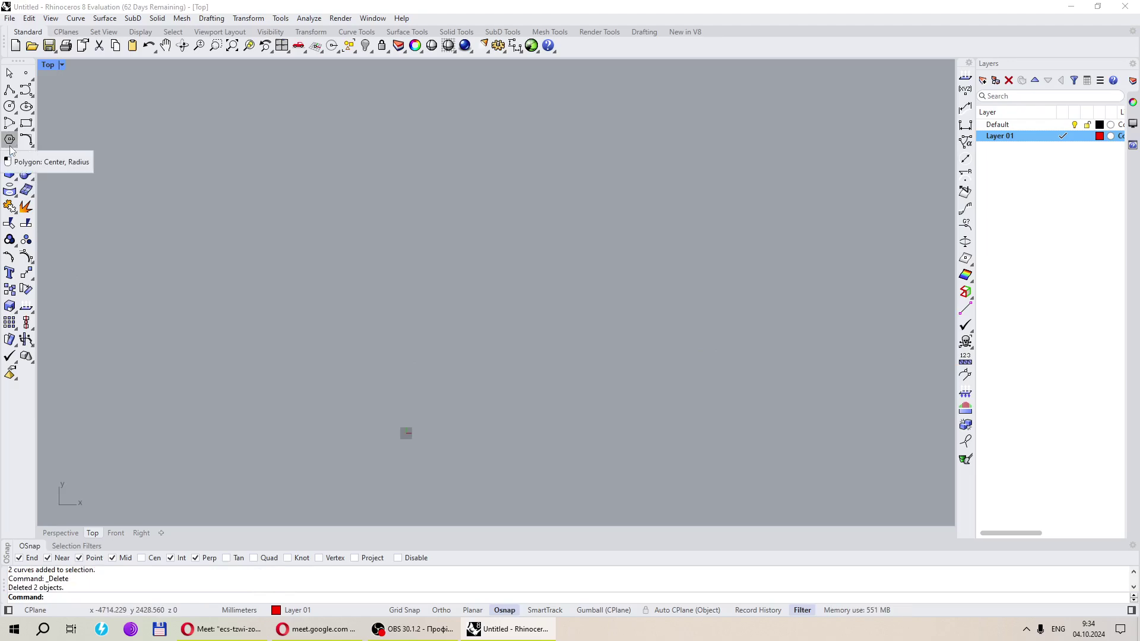
left_click(26, 123)
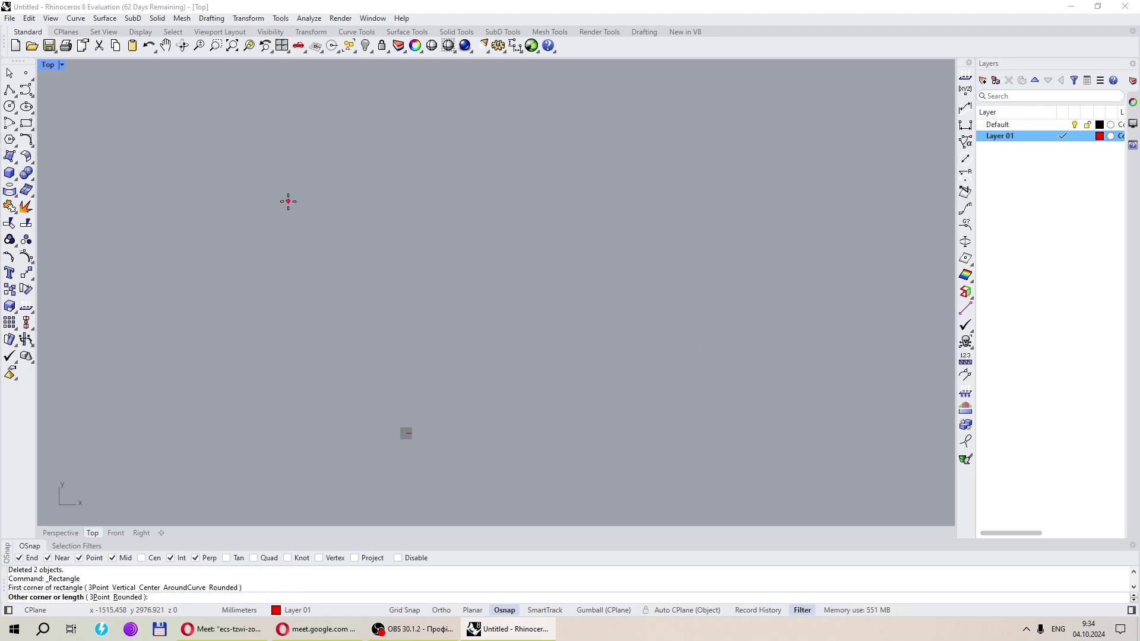
left_click(288, 202)
left_click(531, 342)
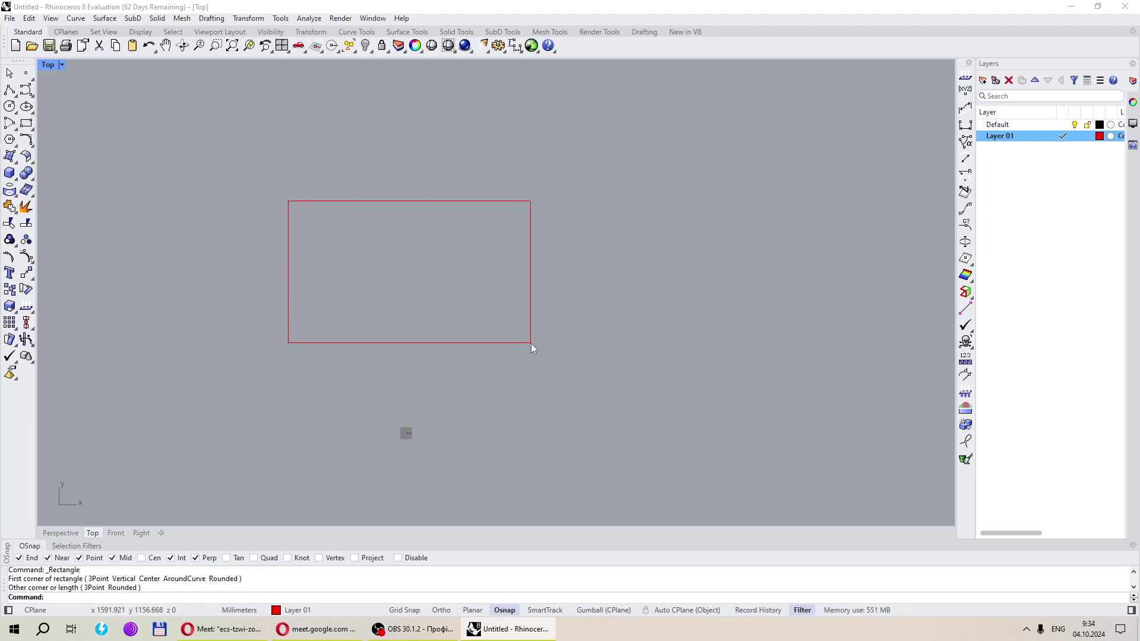
Draw a rounded rectangle with arc corners below and right of the first one, setting the corner rounding by a point
left_click(26, 123)
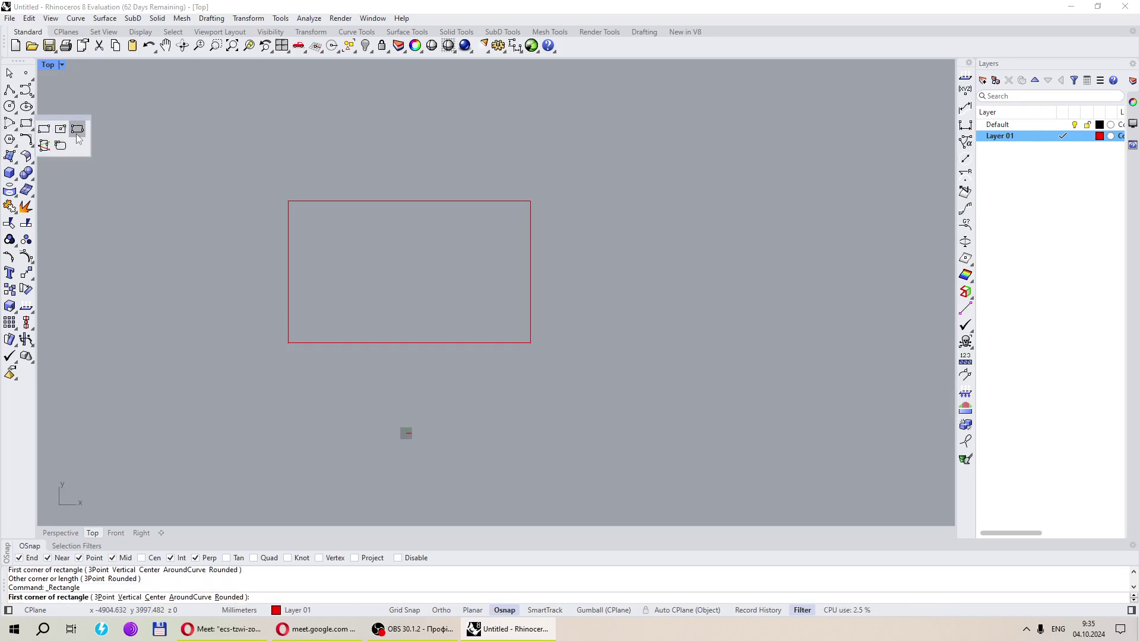
left_click(66, 149)
left_click(595, 305)
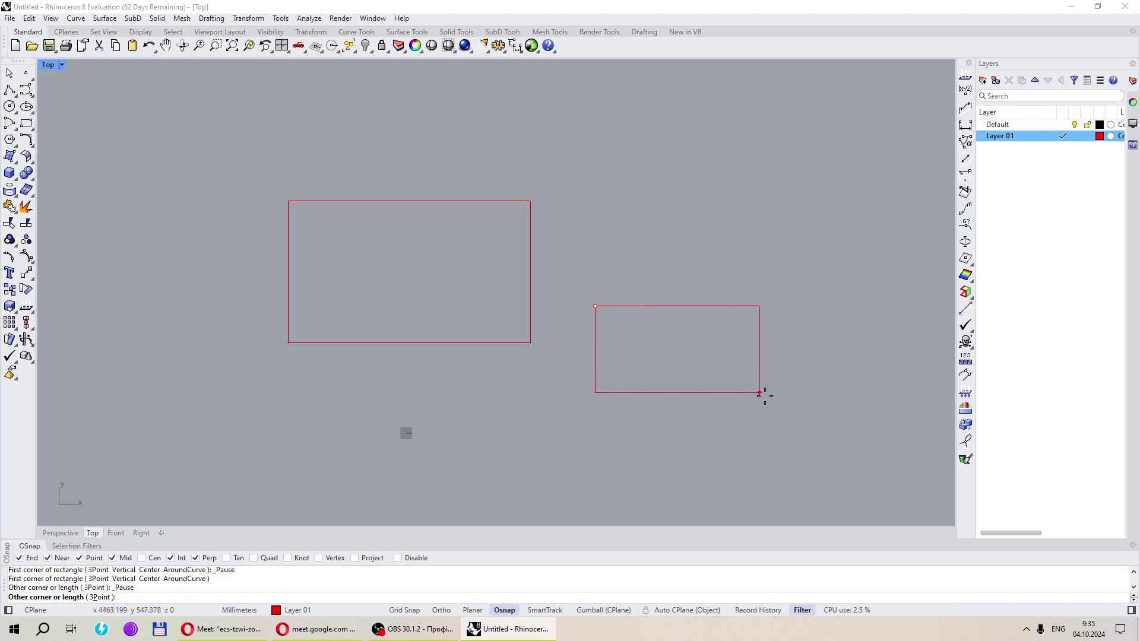
left_click(830, 441)
left_click(828, 409)
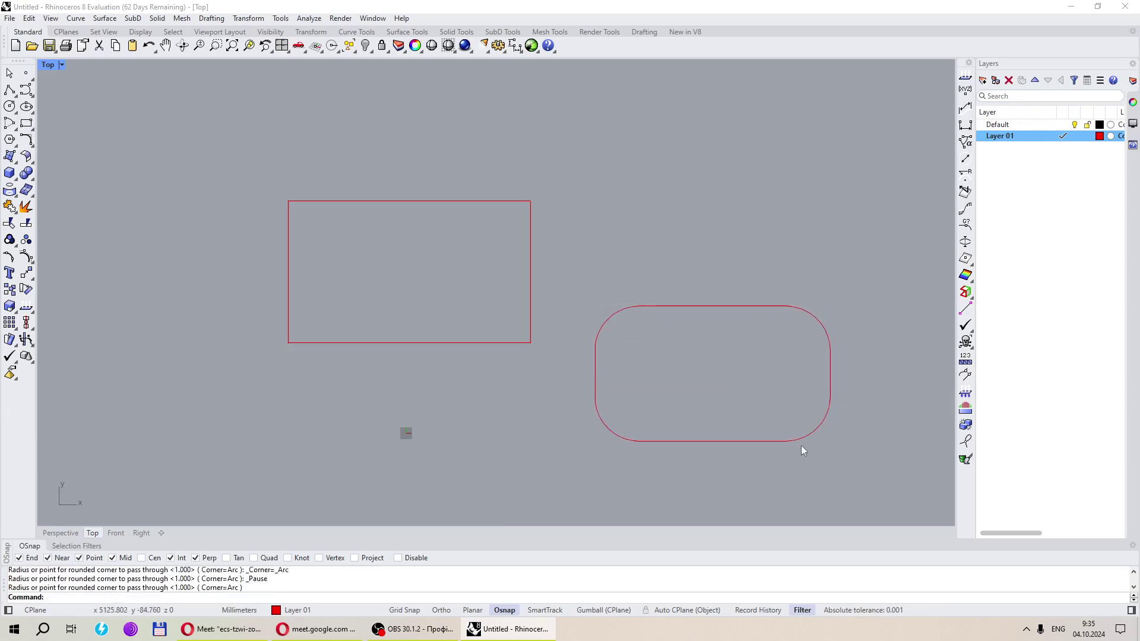
Delete both rectangles and draw one larger rectangle from two opposite corners
left_click_drag(720, 484, 323, 288)
key("Delete")
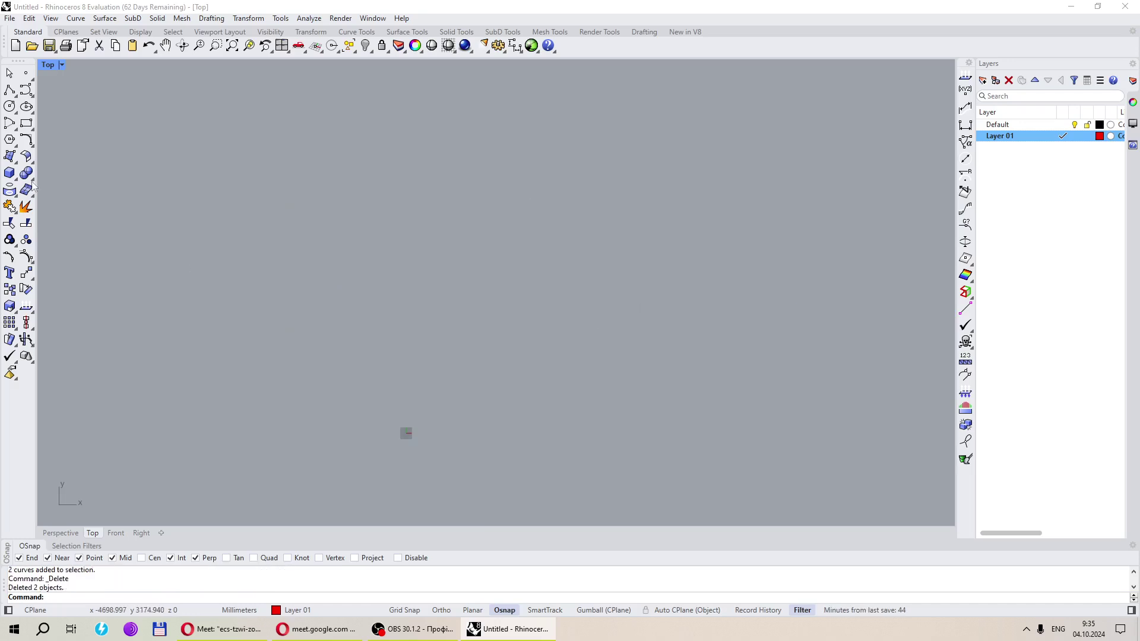
left_click(26, 124)
left_click(252, 213)
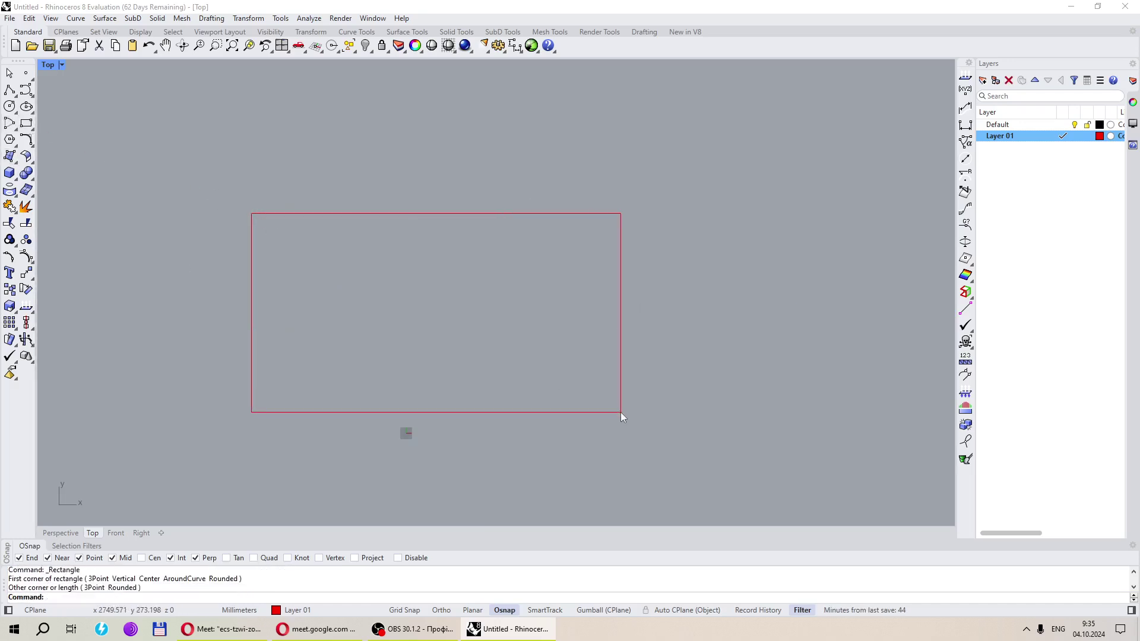
Delete the rectangle and draw another one from its centre point to its upper-right corner
left_click_drag(636, 437, 539, 374)
key("Delete")
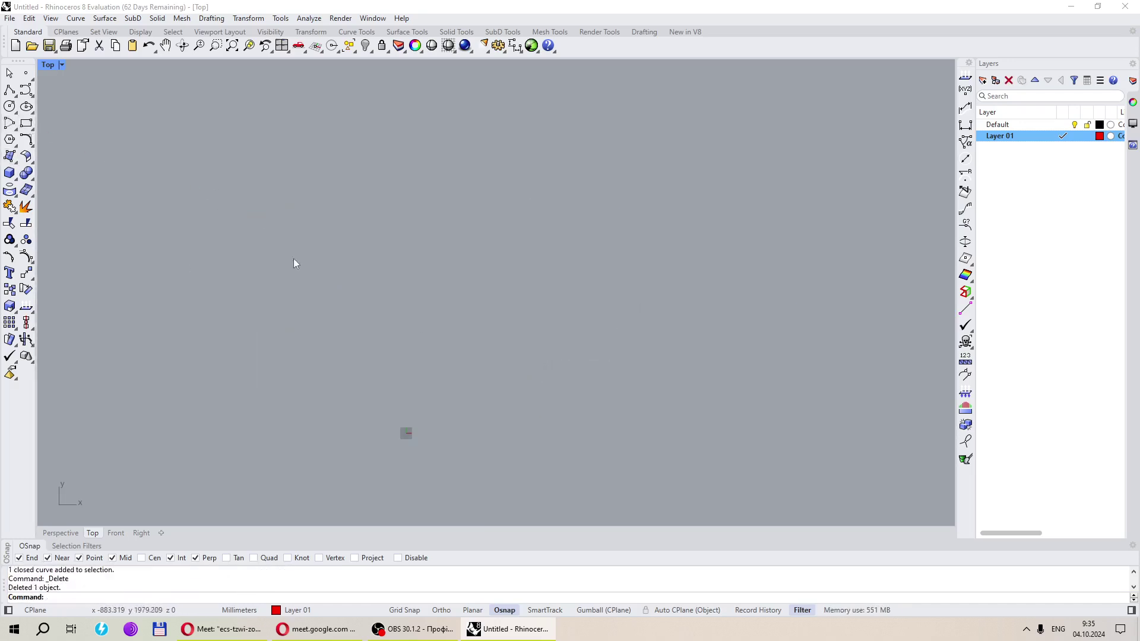
left_click(31, 128)
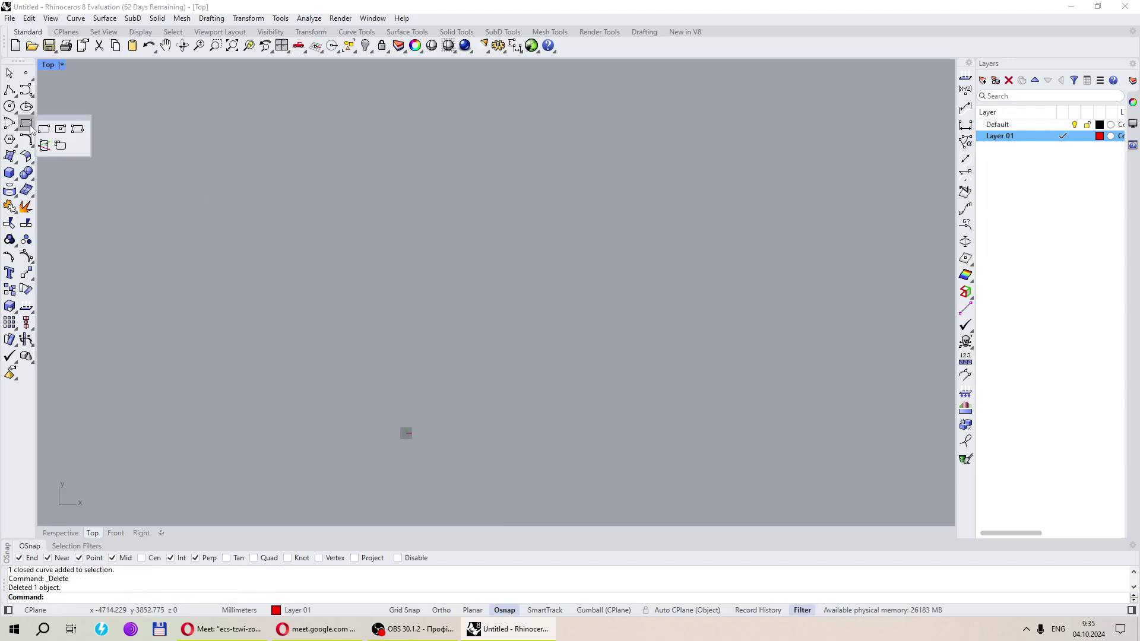
left_click(60, 131)
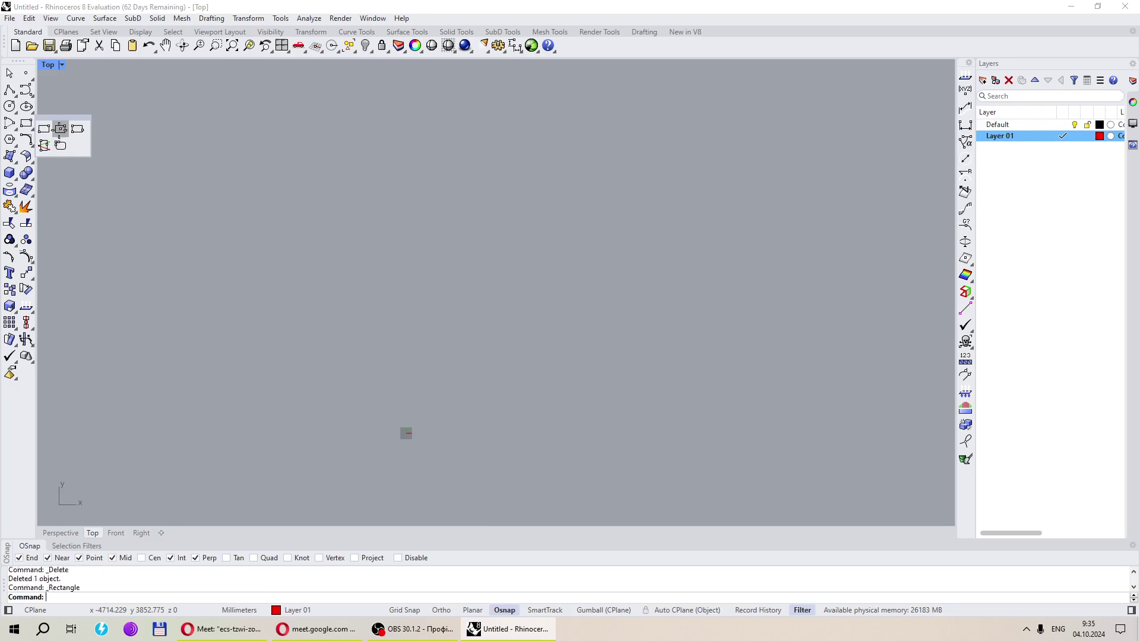
left_click(444, 326)
left_click(622, 203)
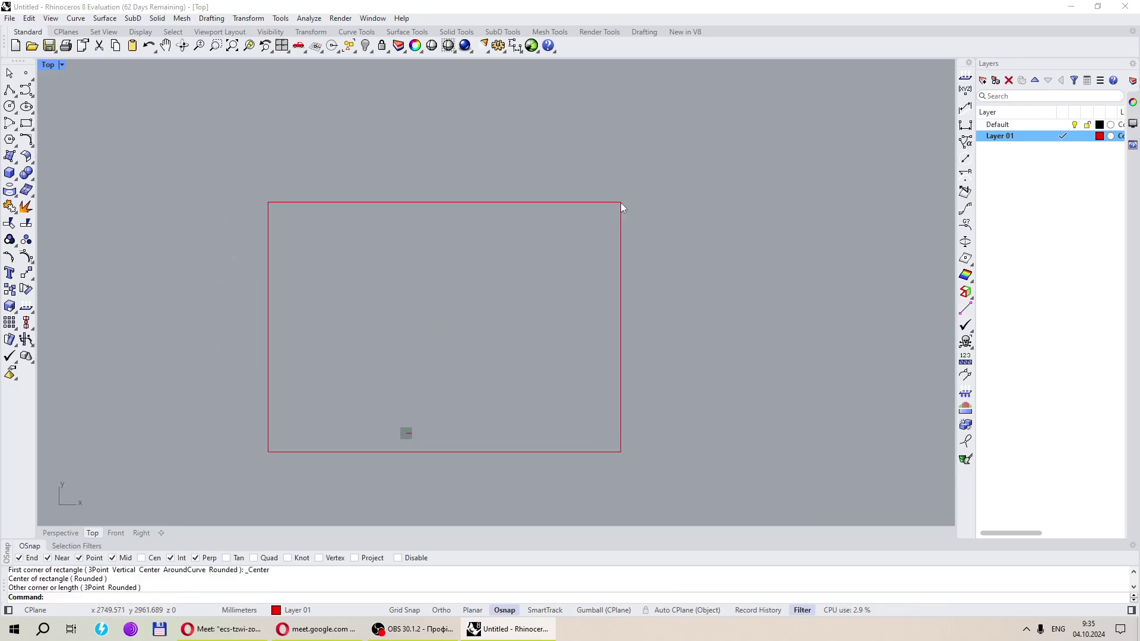
Delete the rectangle and draw an inscribed five-sided polygon with a radius of about 1880 mm from its centre
left_click(557, 330)
key("Delete")
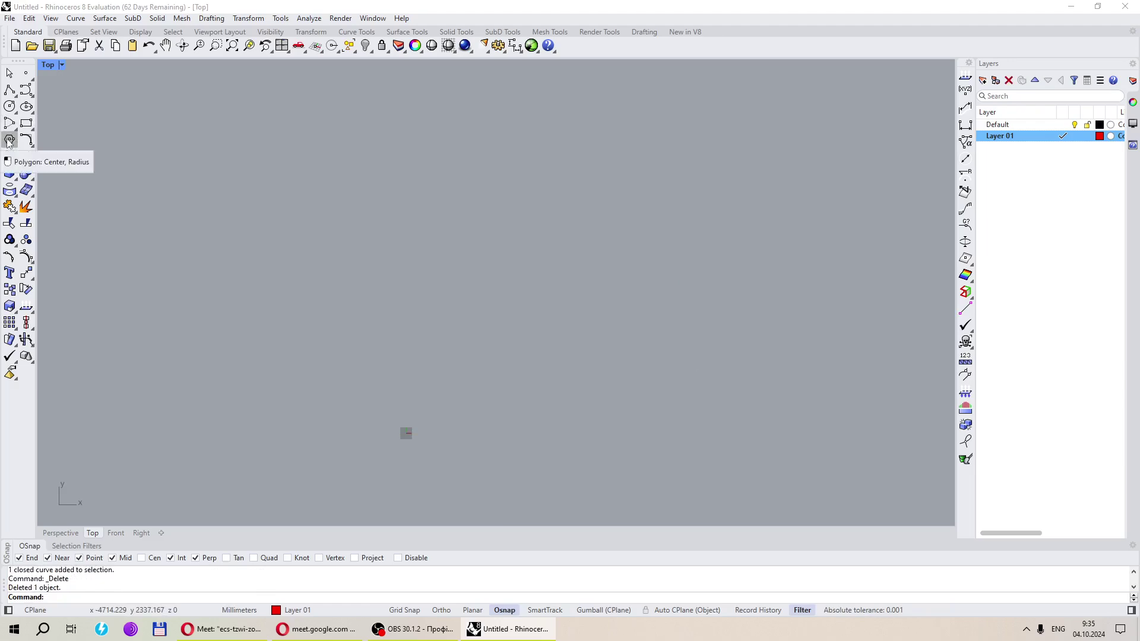
left_click(13, 143)
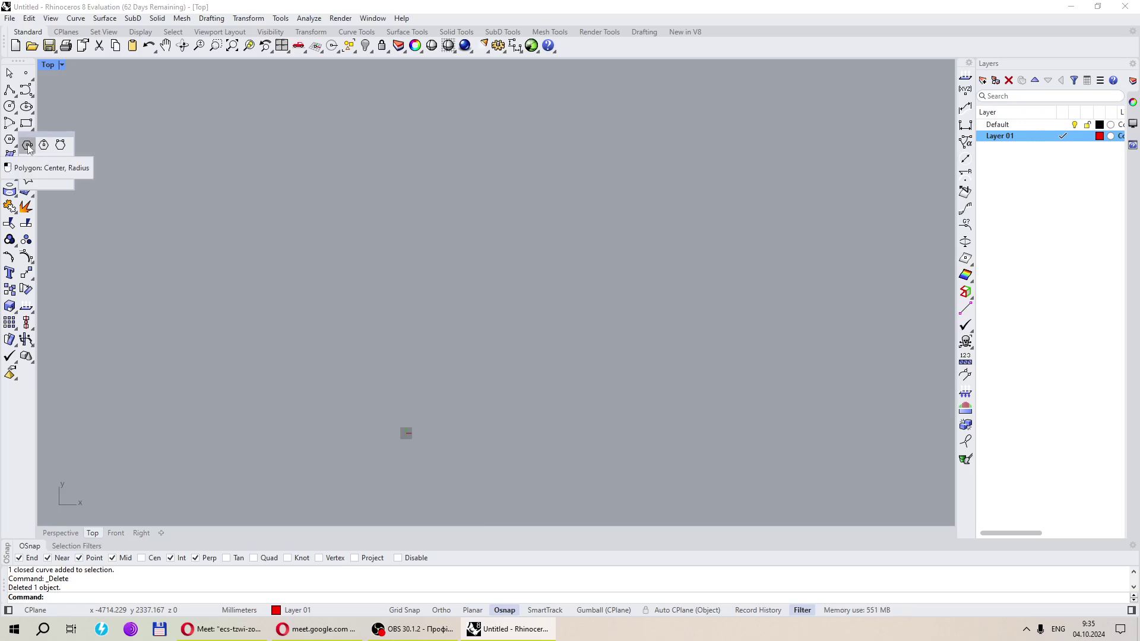
left_click(27, 145)
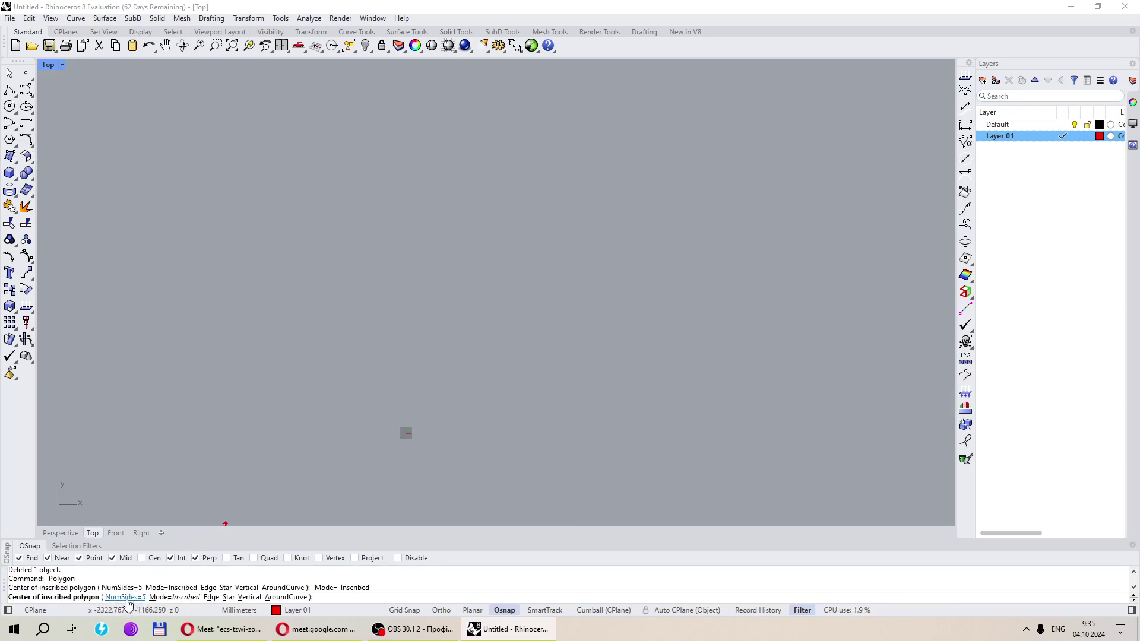
left_click(492, 280)
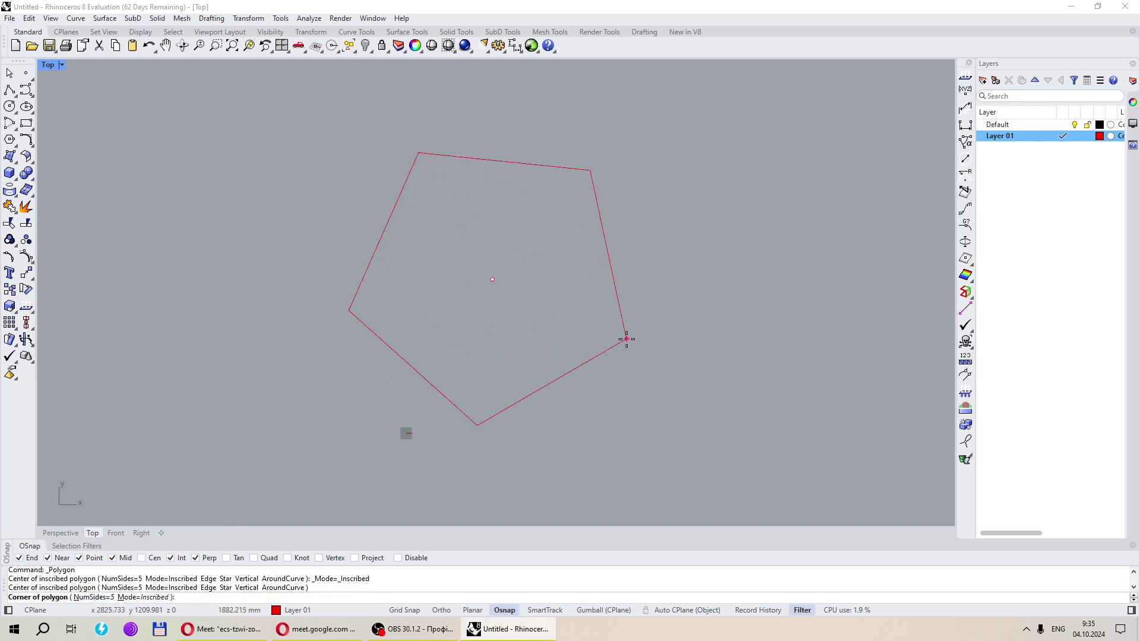
left_click(627, 339)
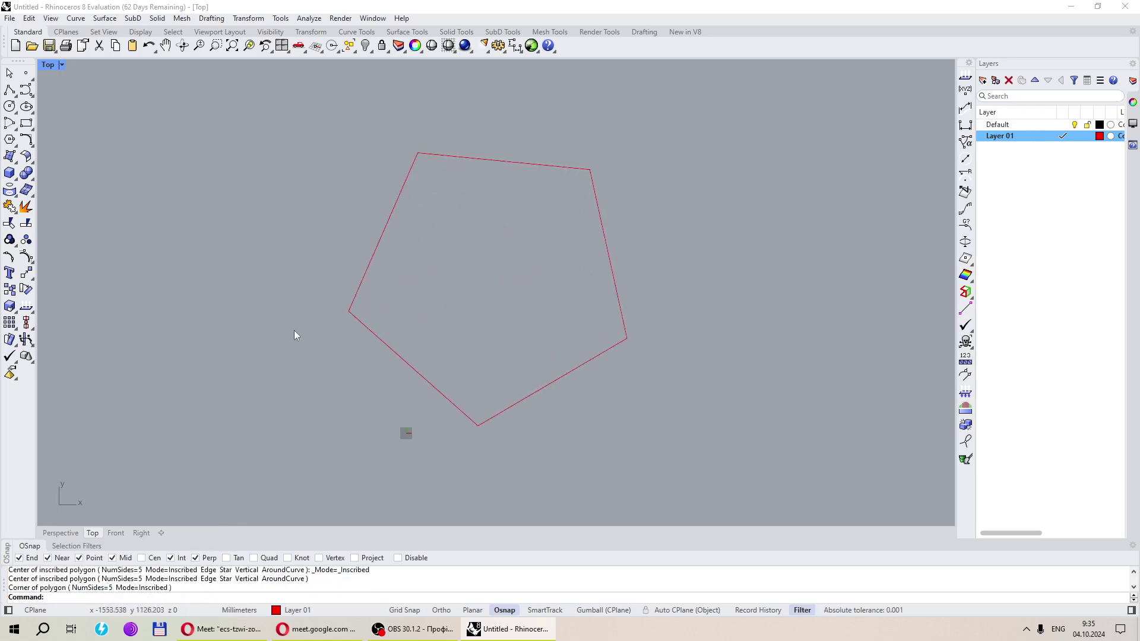
Draw an inscribed polygon with 3 sides, centred below and right of the pentagon and overlapping it
key("Return")
left_click(128, 598)
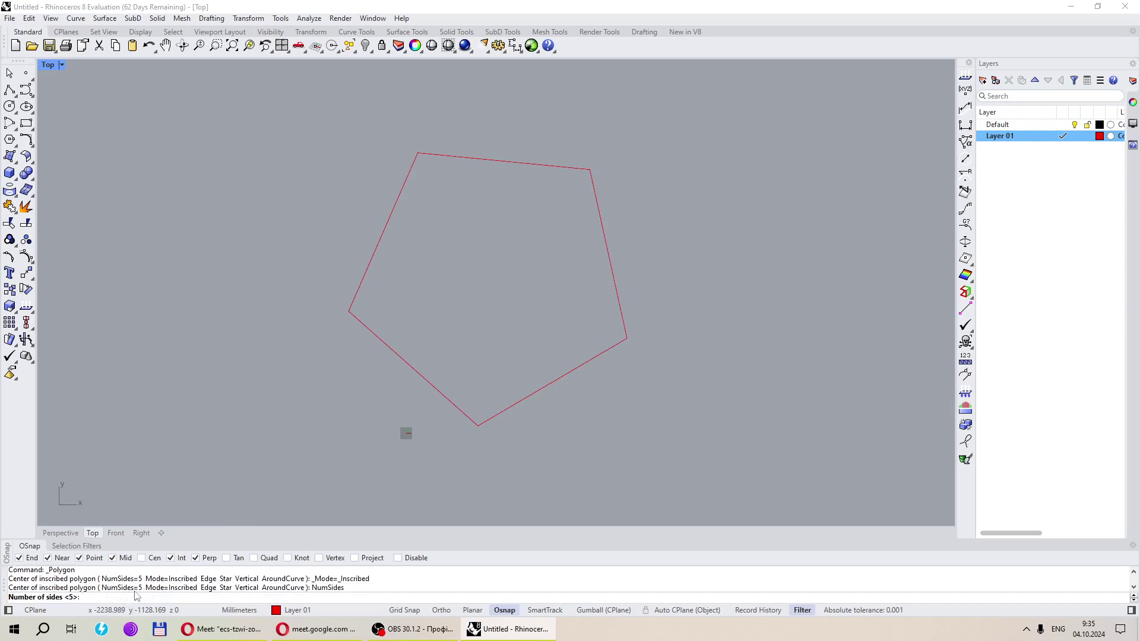
type("3")
key("Return")
left_click(668, 378)
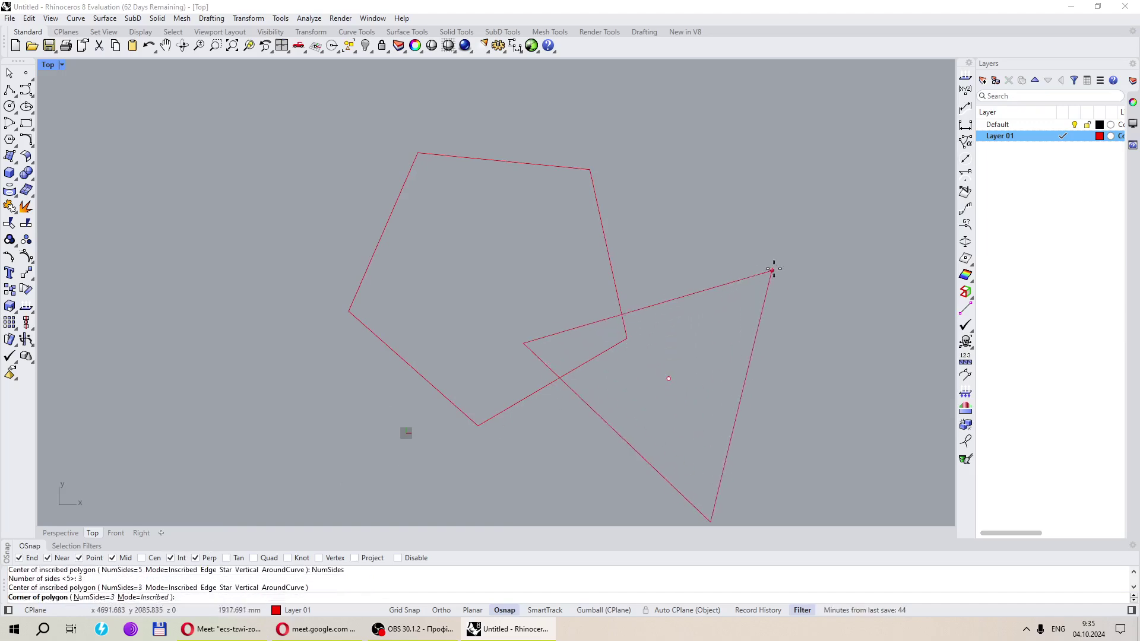
left_click(780, 256)
Draw another inscribed three-sided polygon in the free space right of the first triangle, with one corner pointing up
key("Return")
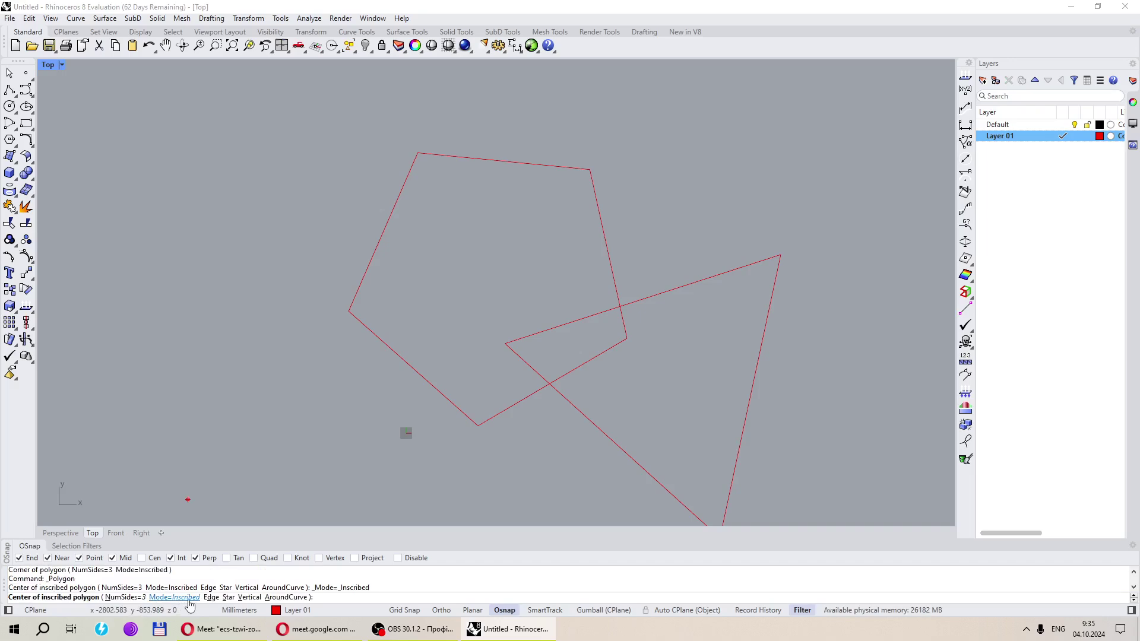
scroll(224, 298, "down", 5)
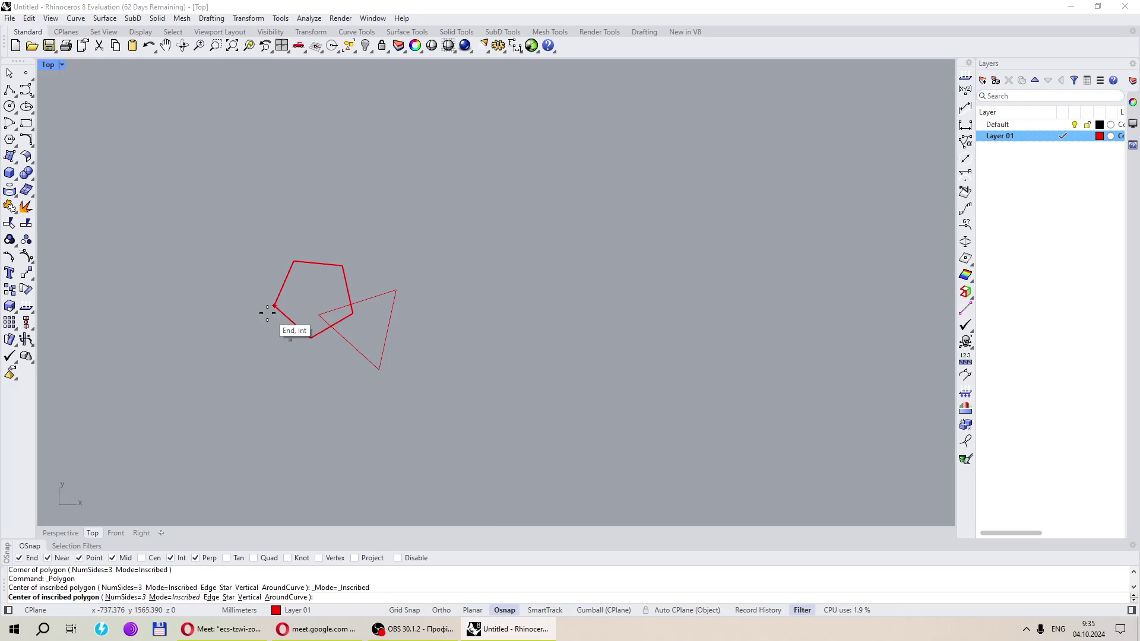
scroll(362, 286, "up", 4)
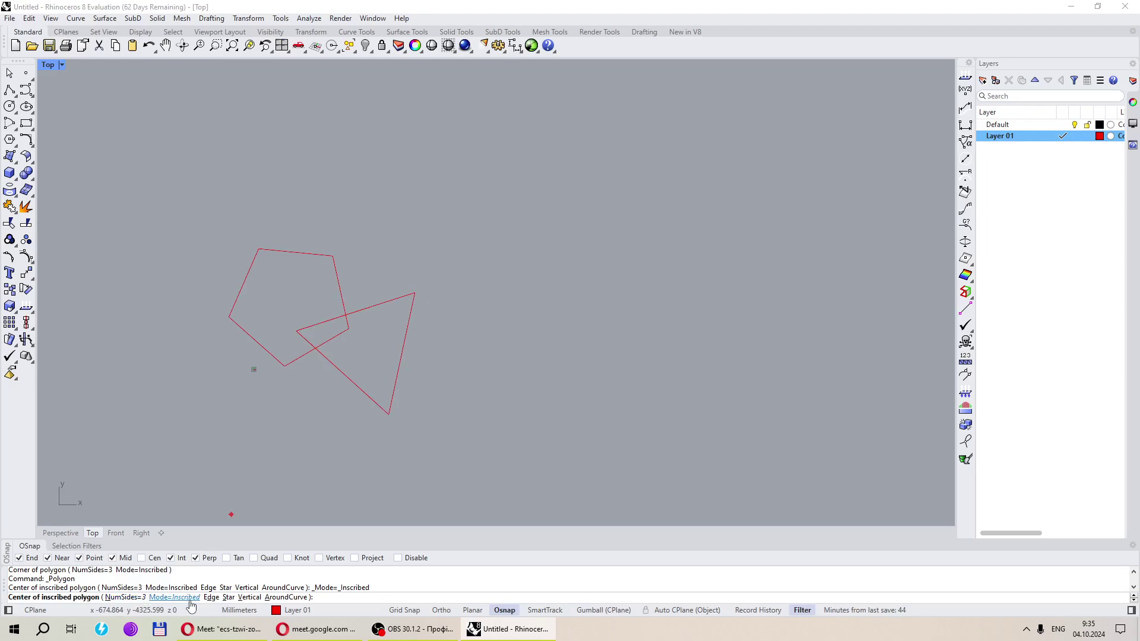
left_click(548, 363)
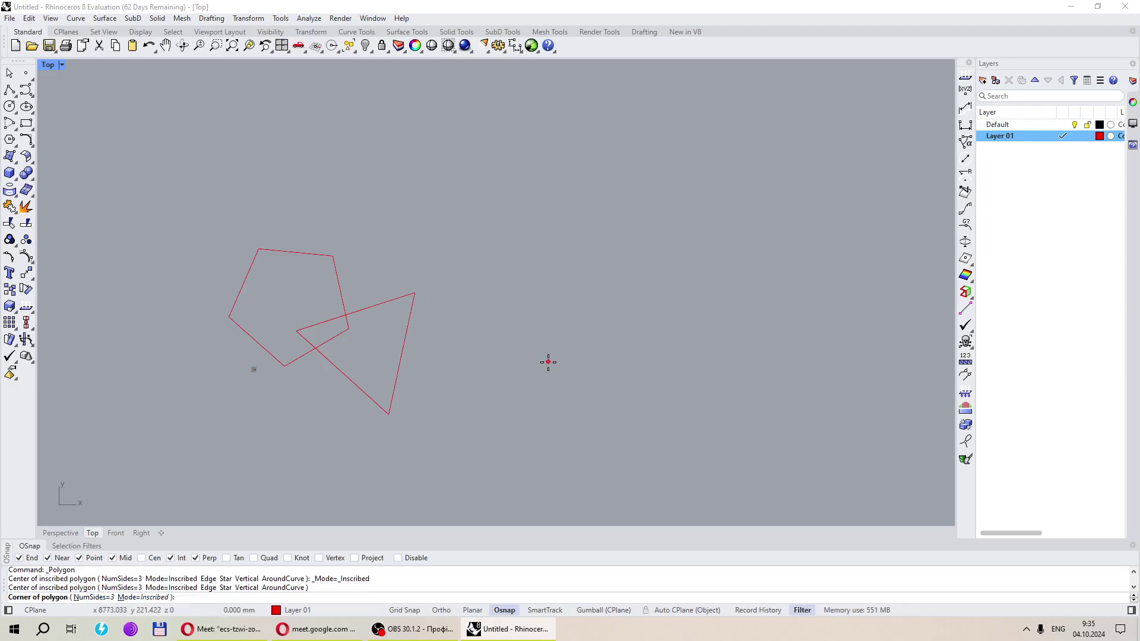
left_click(563, 262)
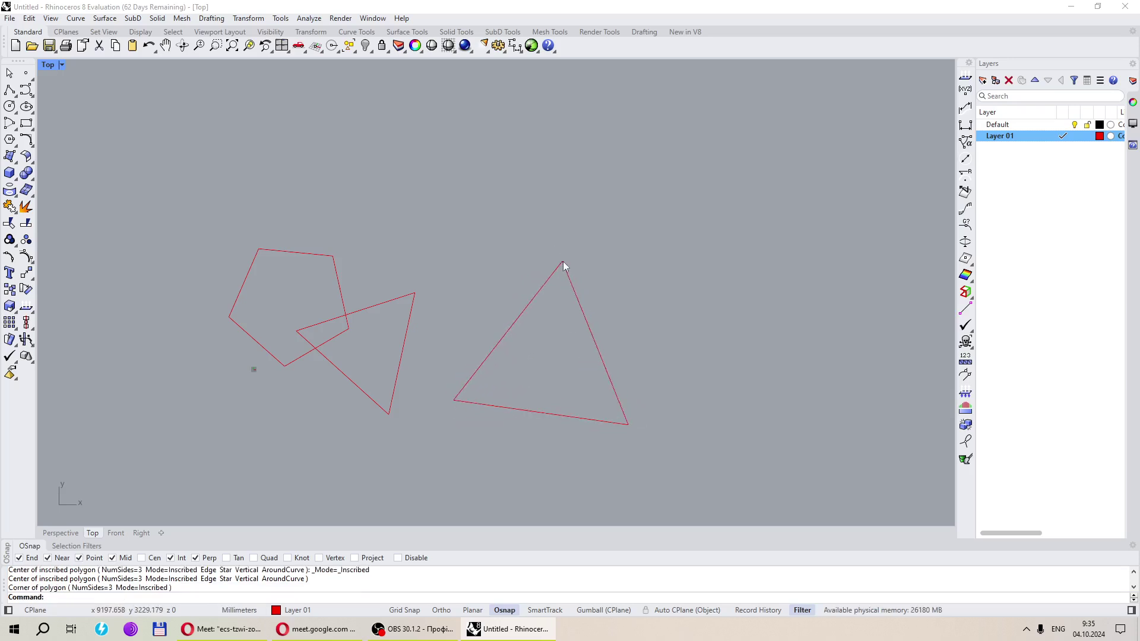
Enable the Cen object snap and draw a circle from the rightmost triangle's centre through its upper corner, with a radius of about 3040 mm
left_click(9, 106)
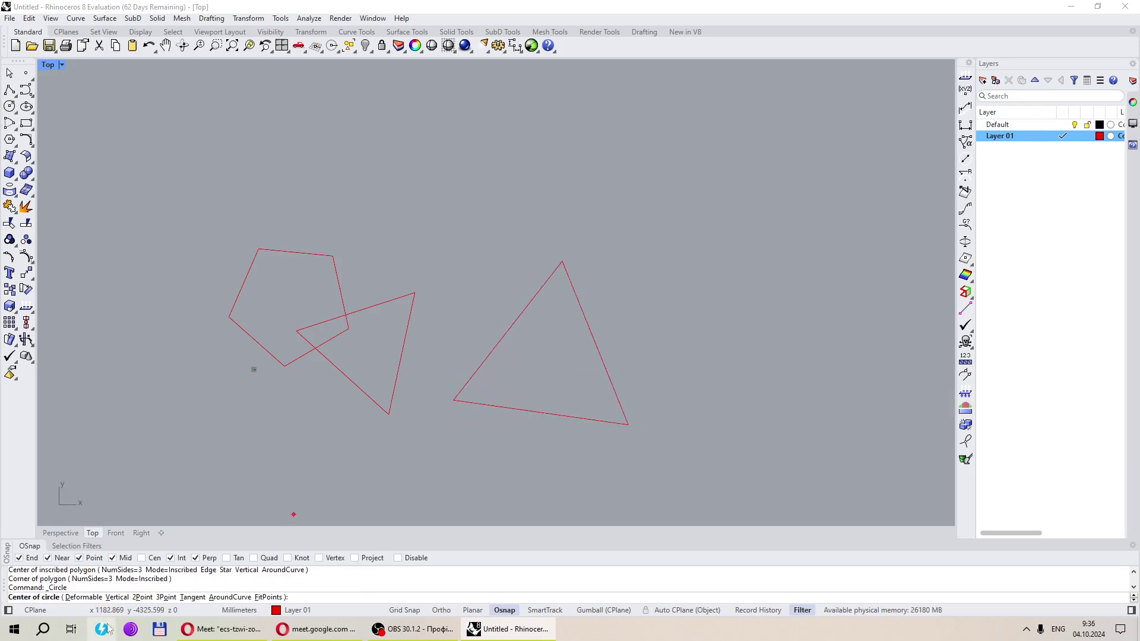
left_click(142, 559)
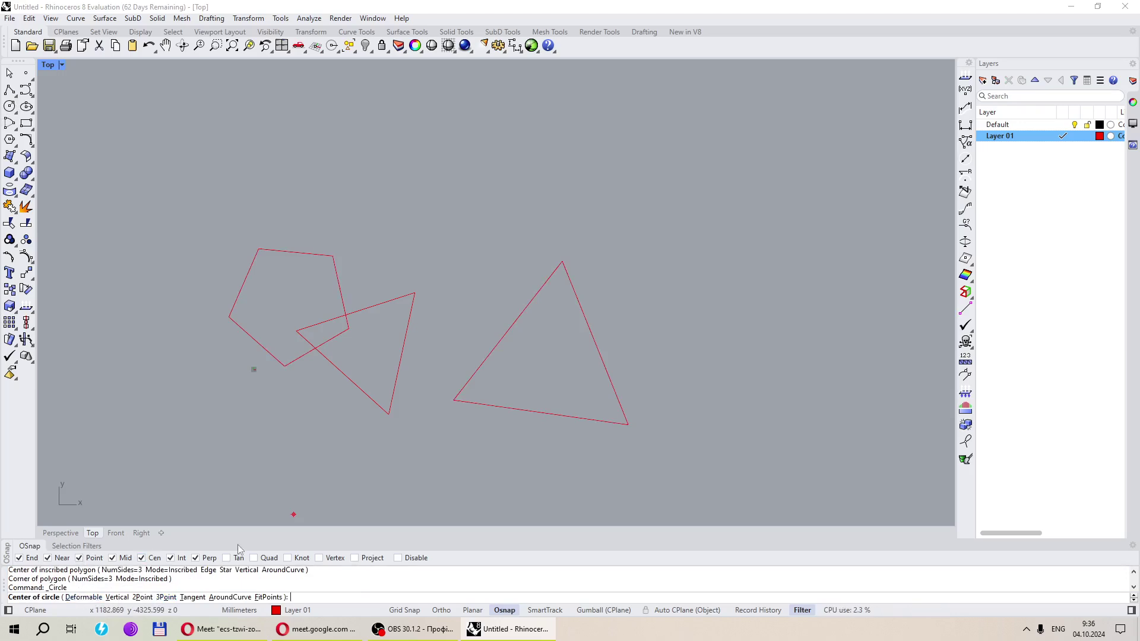
left_click(604, 365)
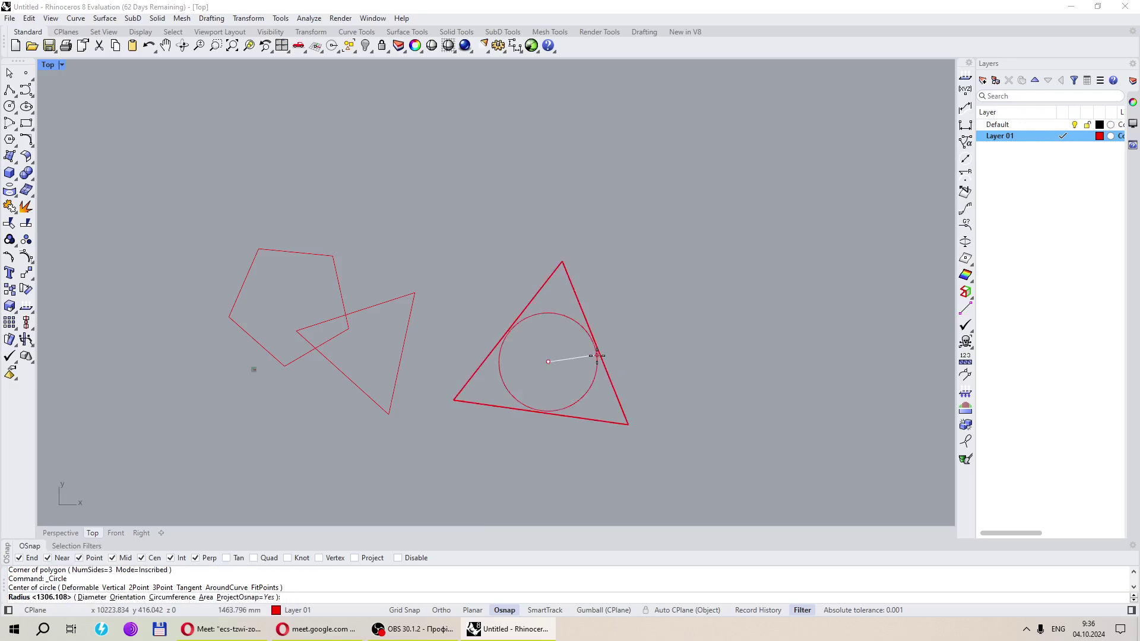
left_click(562, 262)
scroll(563, 270, "up", 4)
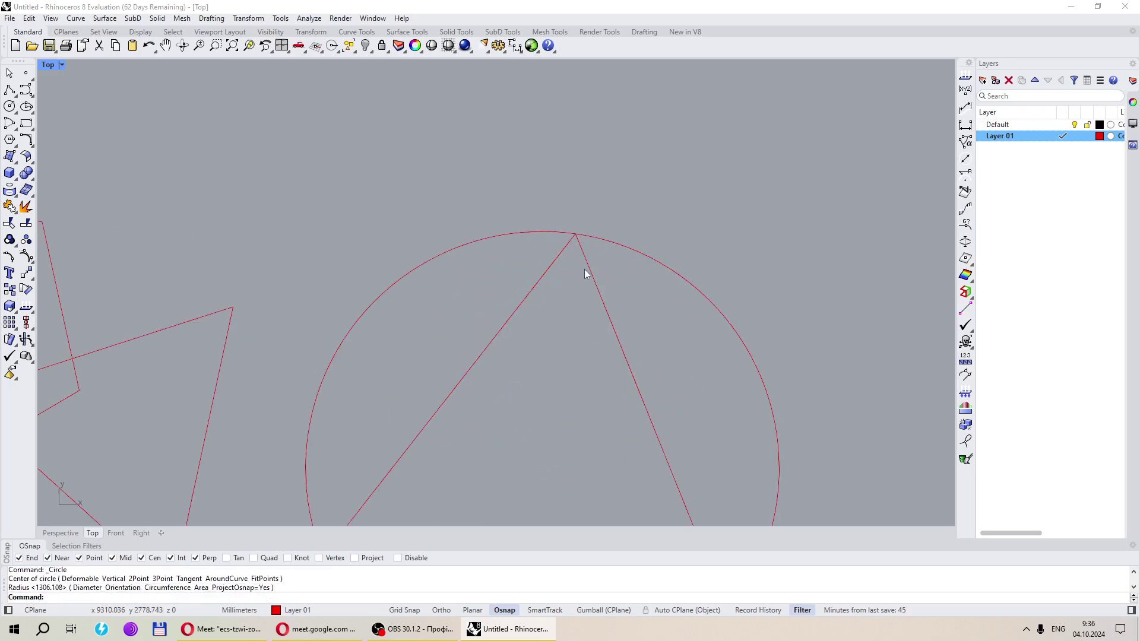
scroll(577, 238, "down", 4)
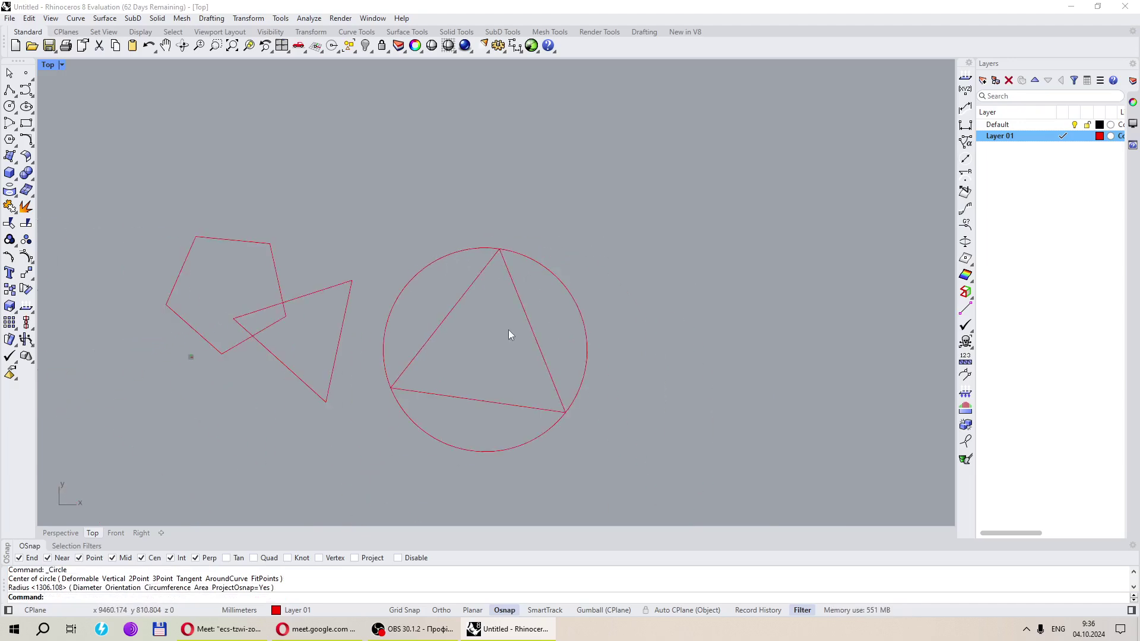
Draw a three-sided polygon in Circumscribed mode right of the circle, placing an edge midpoint above its centre
left_click(9, 141)
left_click(690, 364)
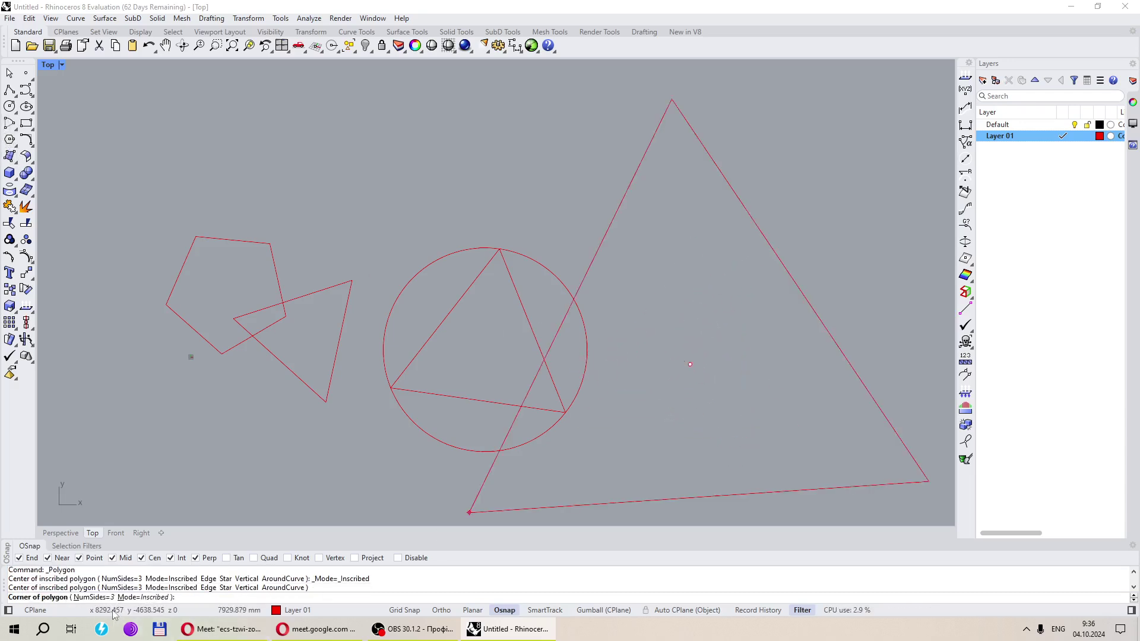
left_click(145, 597)
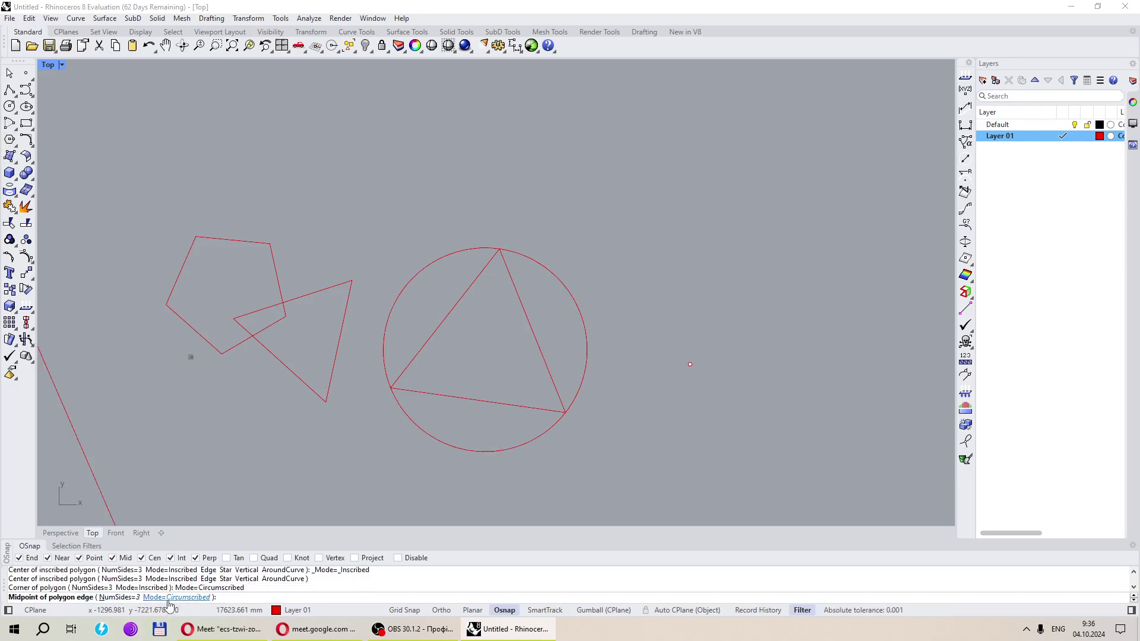
scroll(690, 366, "up", 3)
scroll(690, 365, "down", 3)
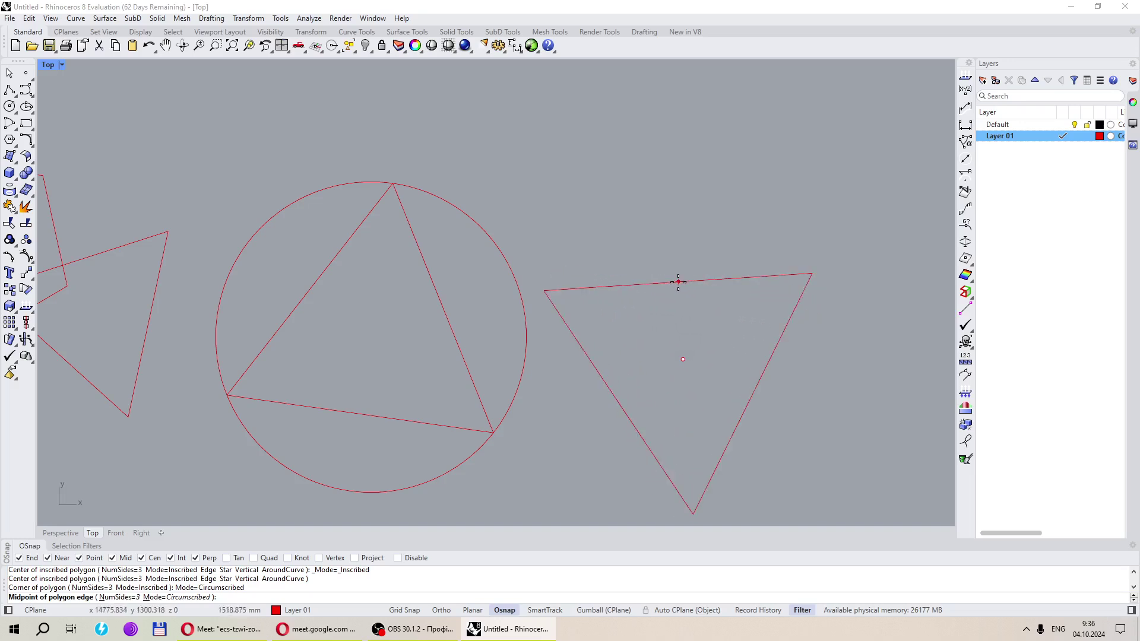
left_click(687, 272)
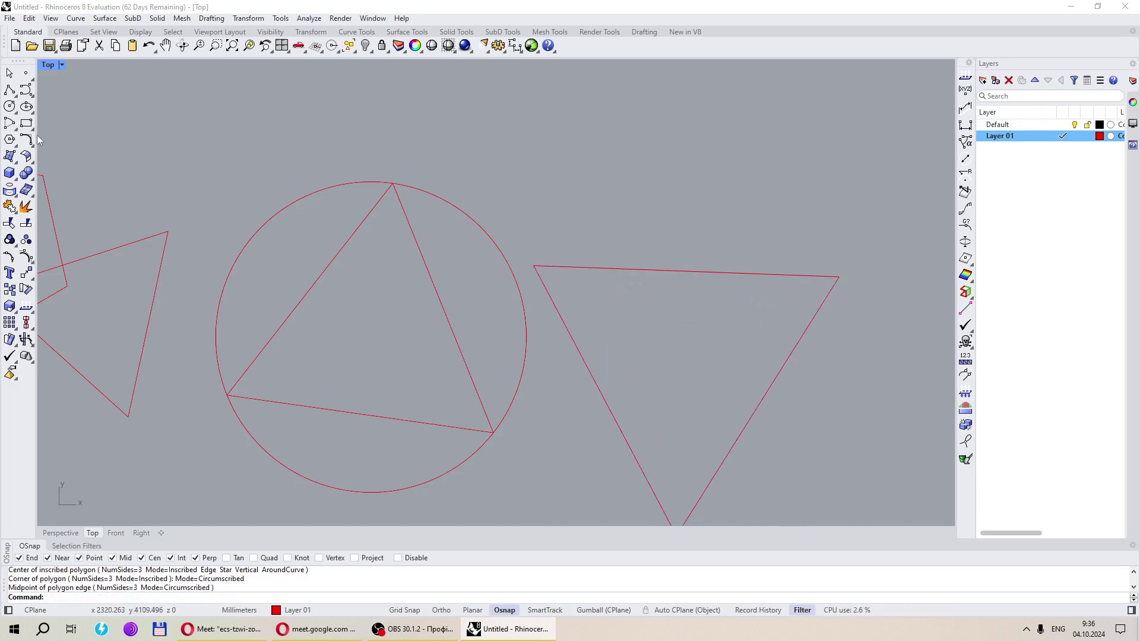
Draw a circle inside the circumscribed triangle from its centre to the midpoint of its upper edge
left_click(9, 106)
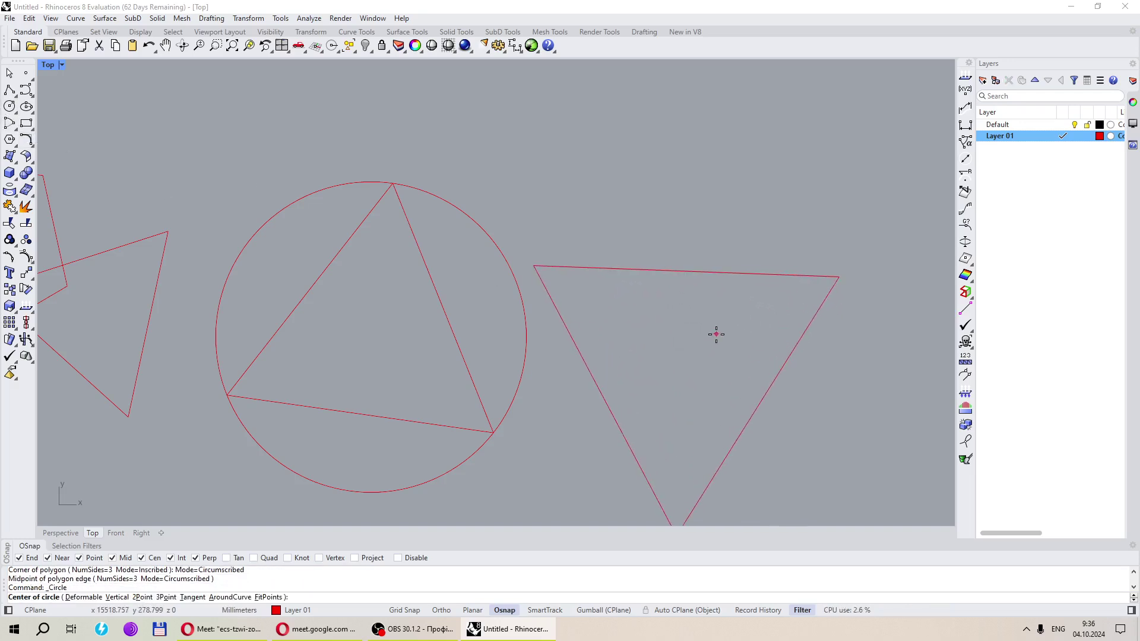
left_click(755, 395)
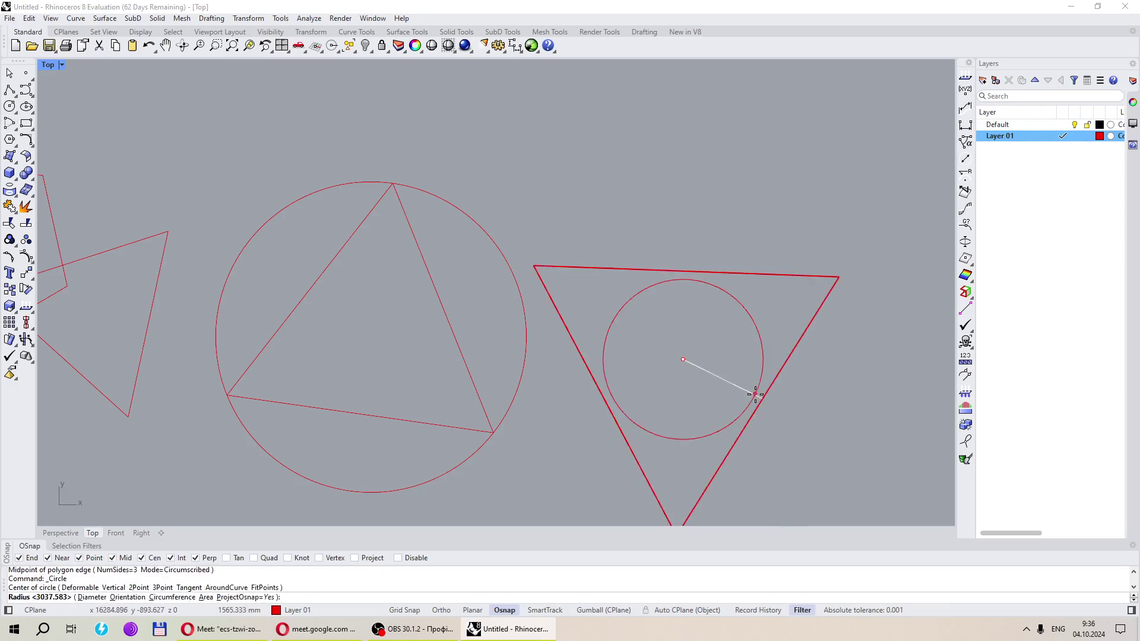
left_click(687, 269)
Delete all the polygons and circles
scroll(622, 352, "down", 5)
left_click_drag(773, 424, 290, 254)
key("Delete")
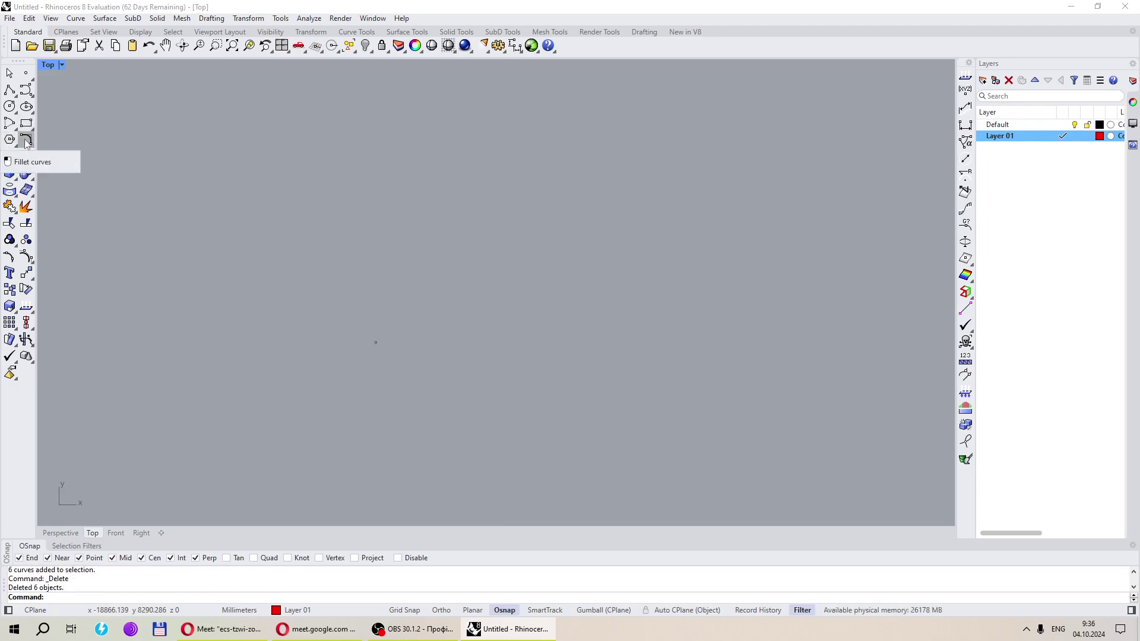
left_click(26, 142)
left_click_drag(46, 140, 113, 130)
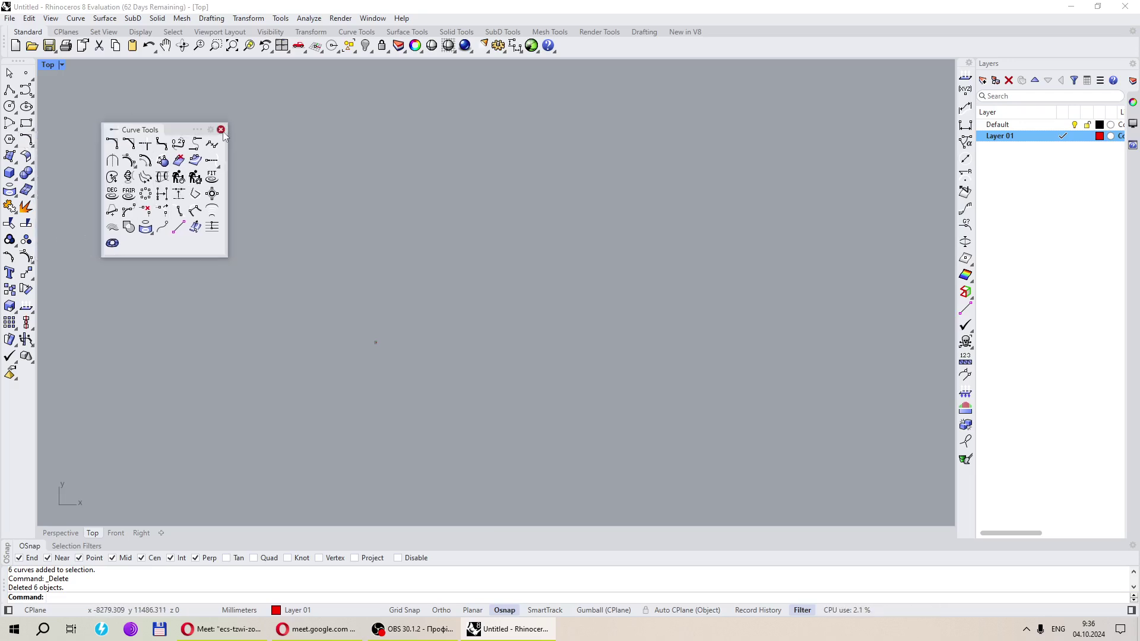
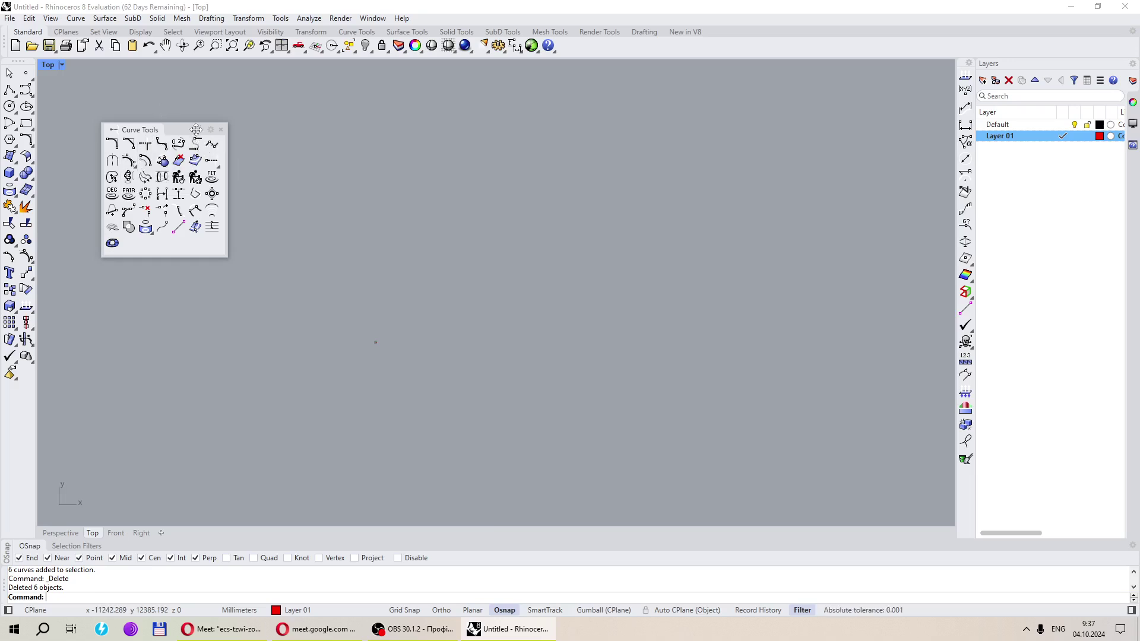
left_click_drag(179, 128, 162, 129)
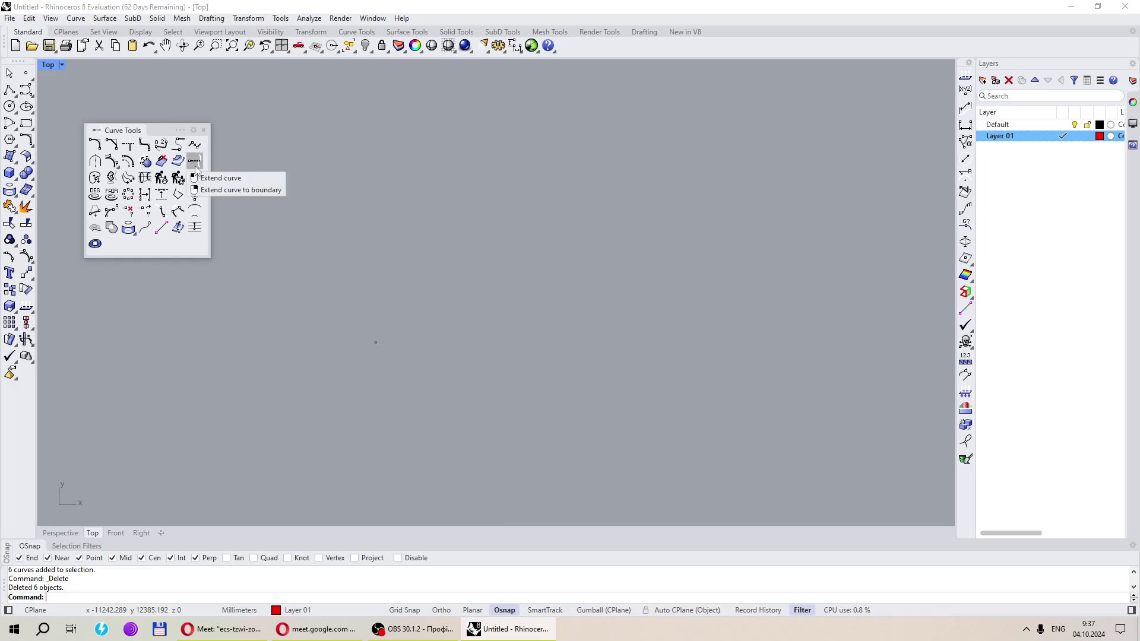
left_click(204, 130)
Draw two separate straight polylines: a nearly horizontal one and a steep, nearly vertical one to its right
left_click(10, 89)
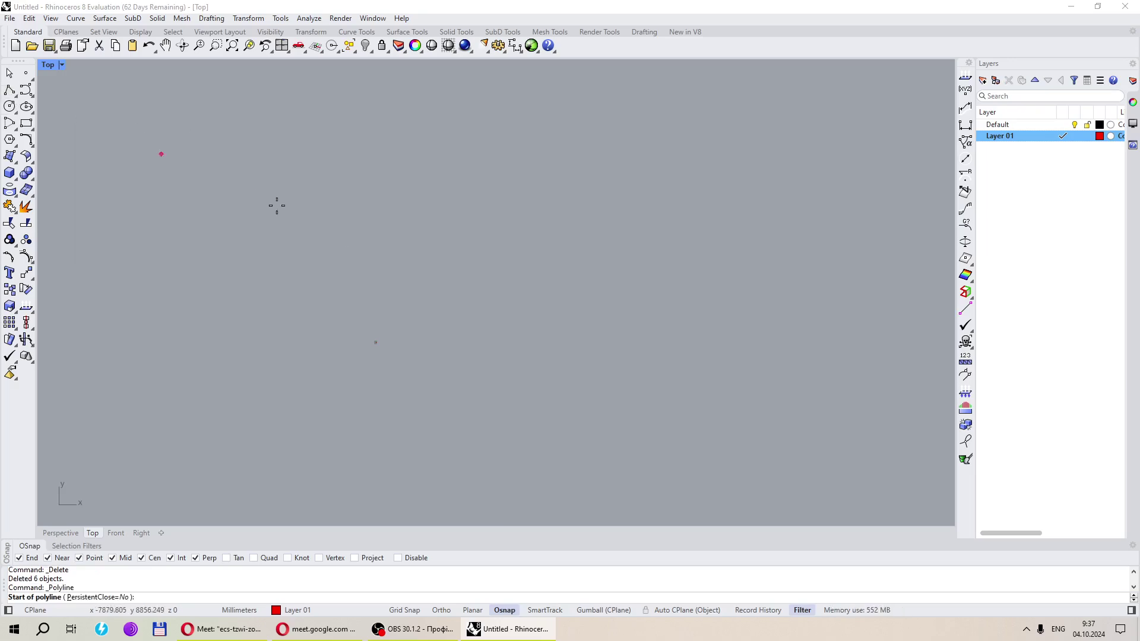
left_click(380, 273)
left_click(553, 271)
key("Return")
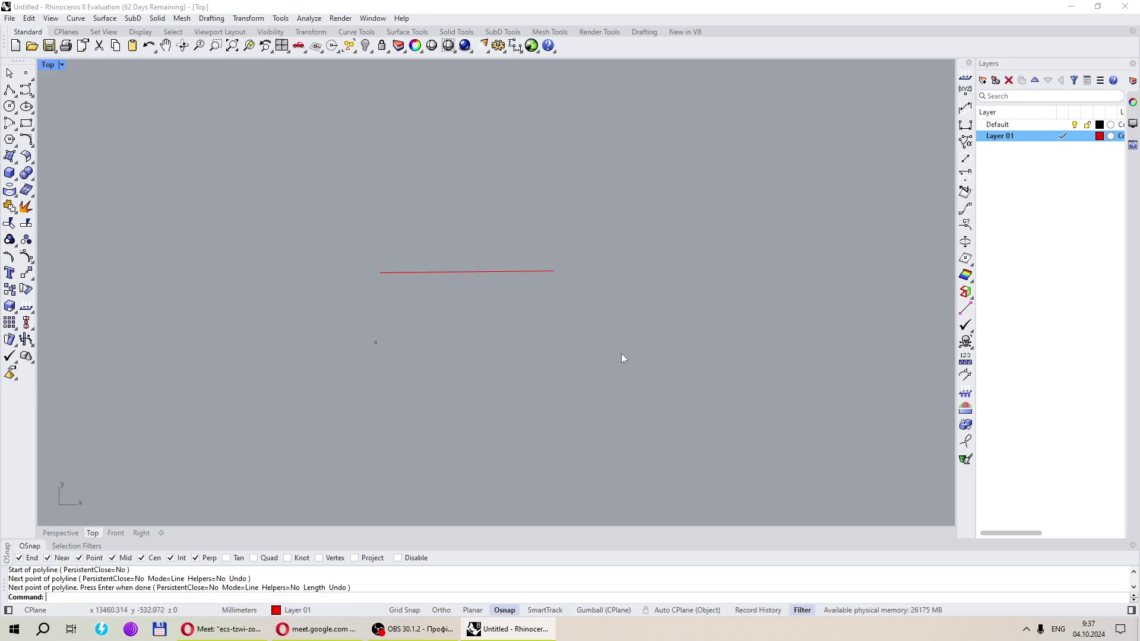
key("Return")
left_click(641, 358)
left_click(622, 195)
key("Return")
Float the Curve Tools set as a palette and try to extend the horizontal line from its right end with Extend Curve
left_click(30, 141)
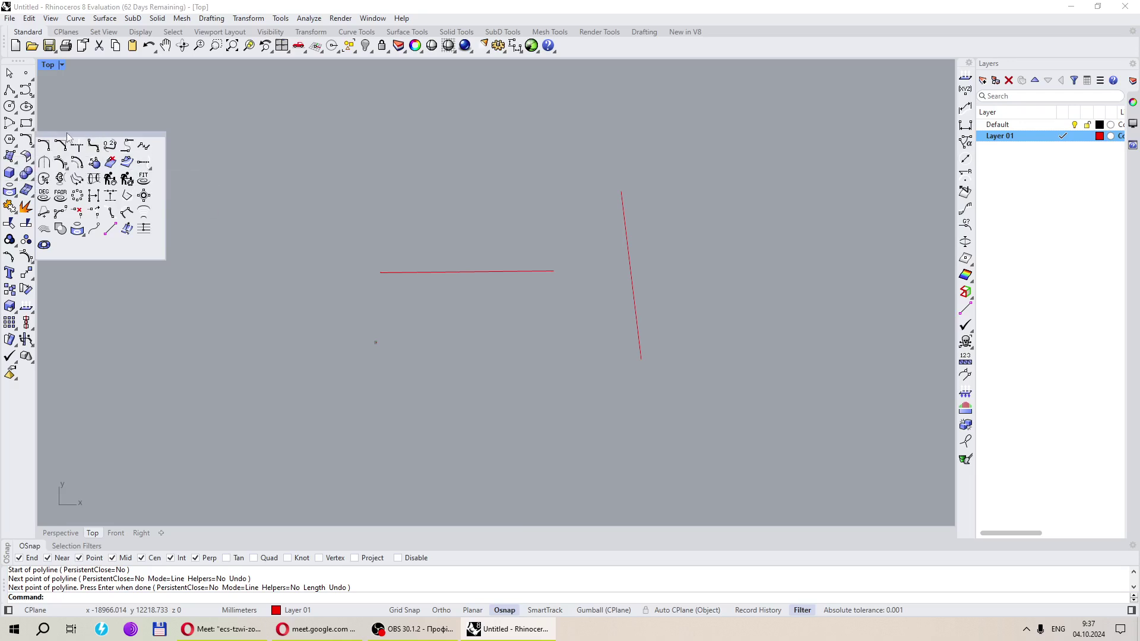
left_click_drag(67, 136, 137, 134)
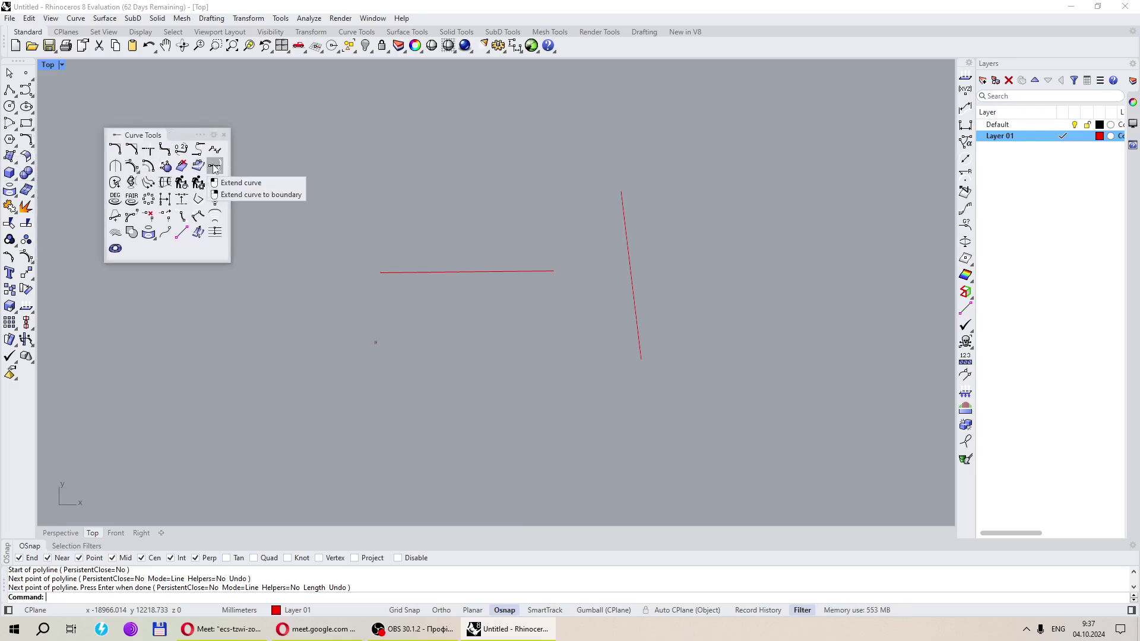
left_click(215, 170)
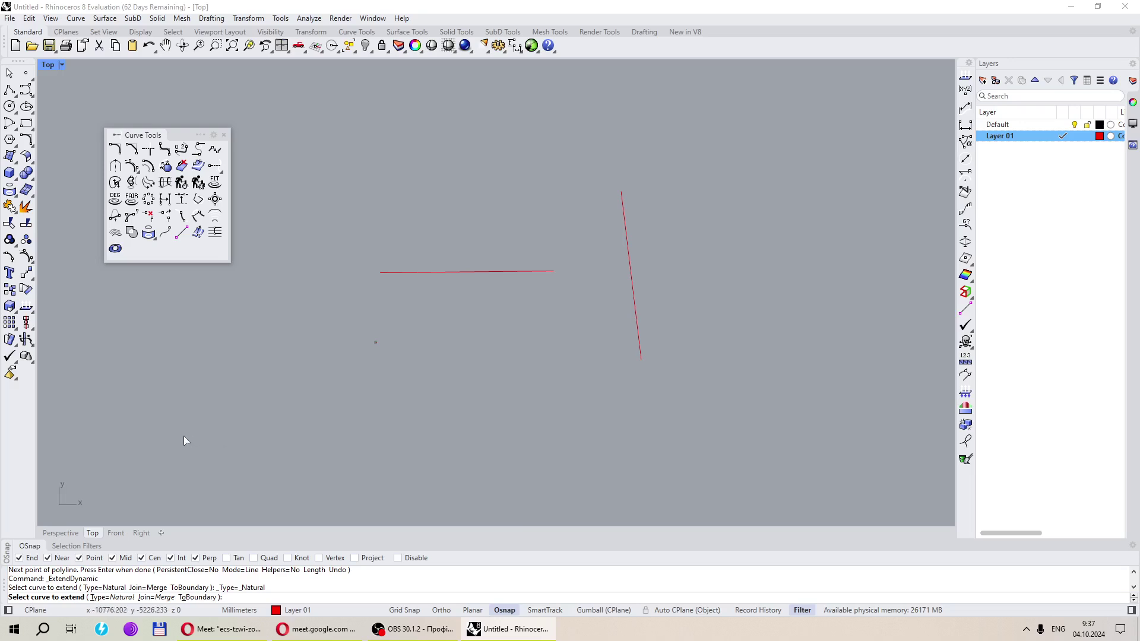
left_click(553, 273)
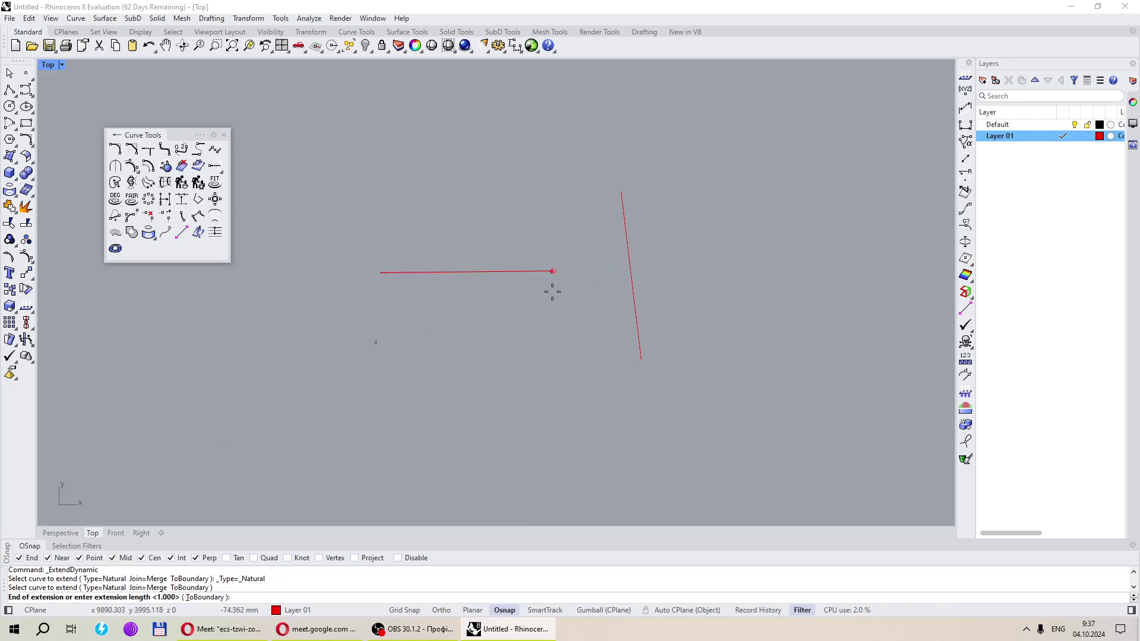
key("Escape")
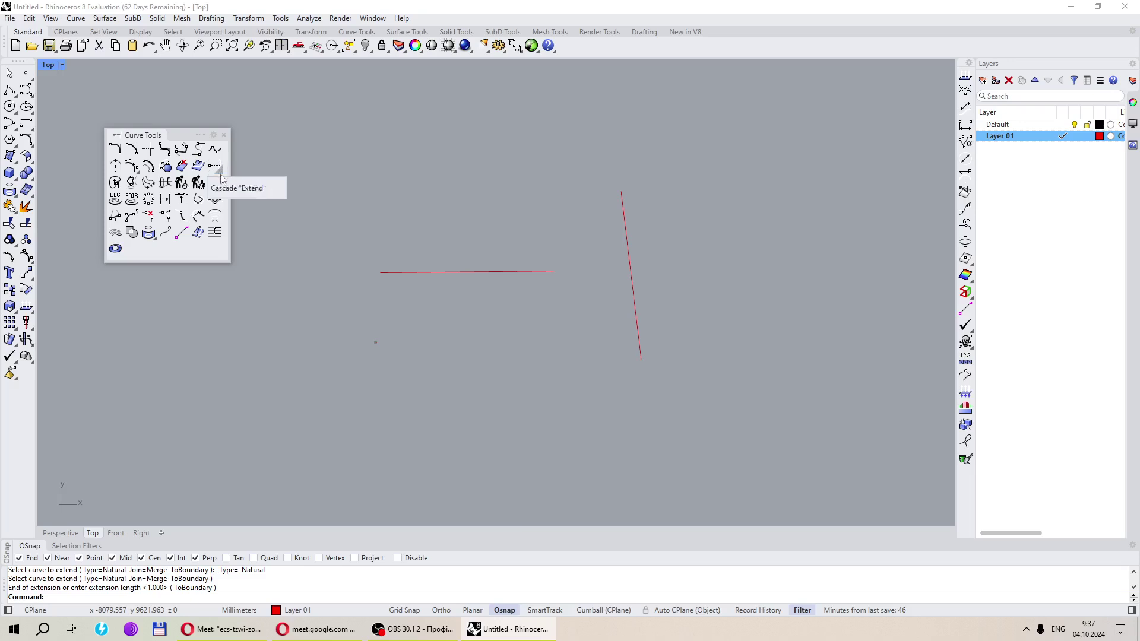
scroll(534, 263, "up", 3)
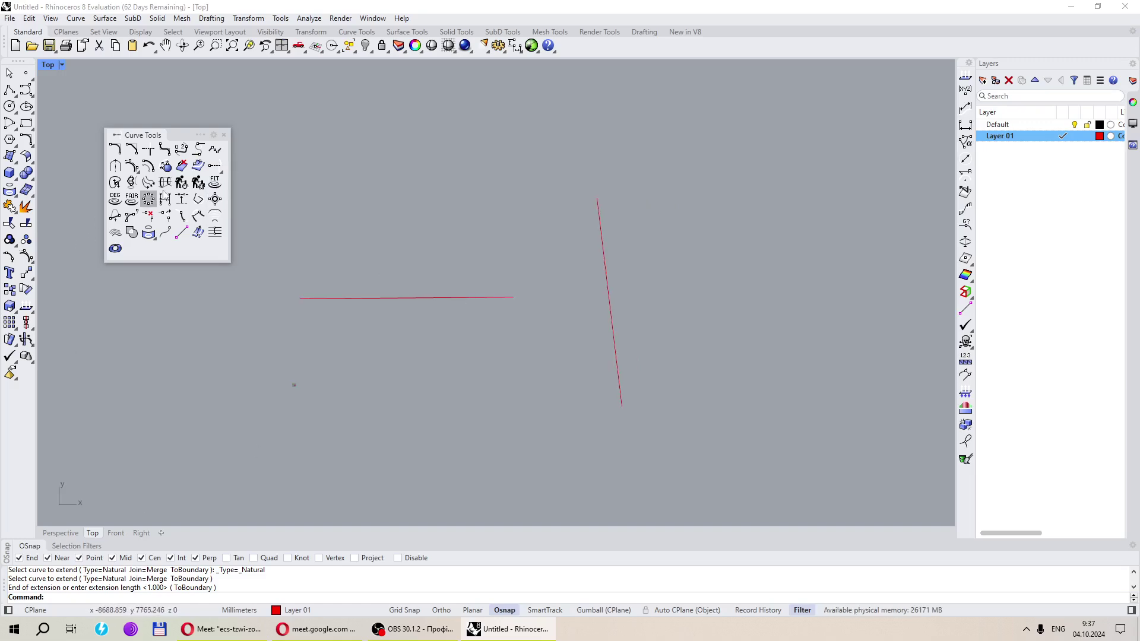
Delete the two existing lines and draw one straight polyline rising gently to the right
left_click_drag(605, 321, 376, 243)
key("Delete")
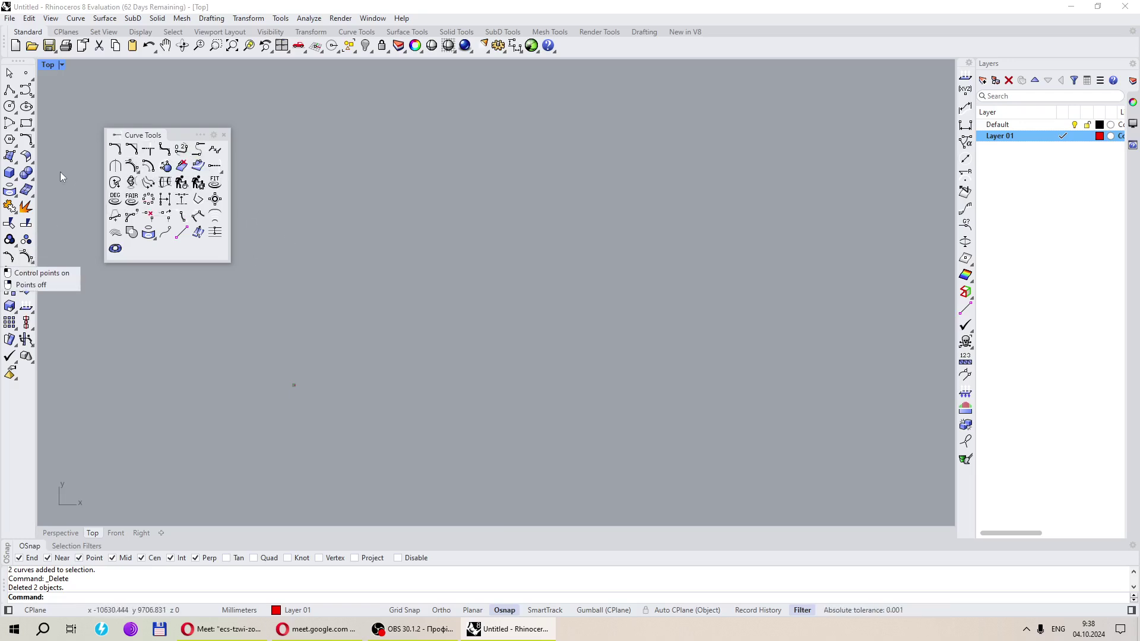
left_click(10, 89)
left_click(394, 300)
left_click(655, 256)
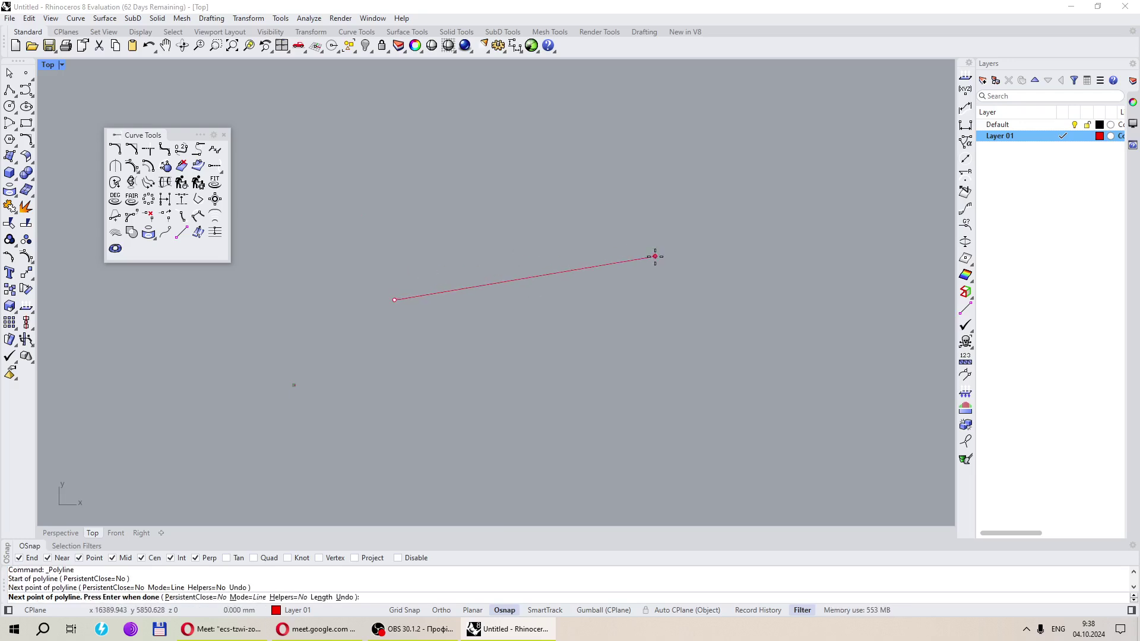
key("Return")
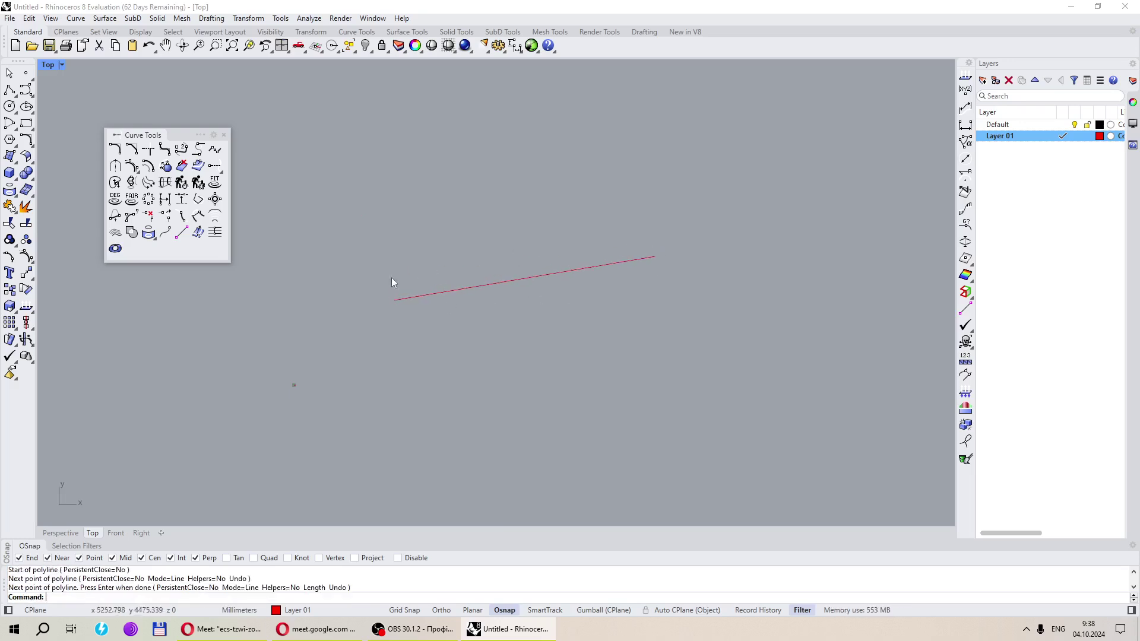
Extend the line with Extend Curve by about 5517 mm at its right end and about 7882 mm at its left end
left_click(215, 166)
left_click(657, 260)
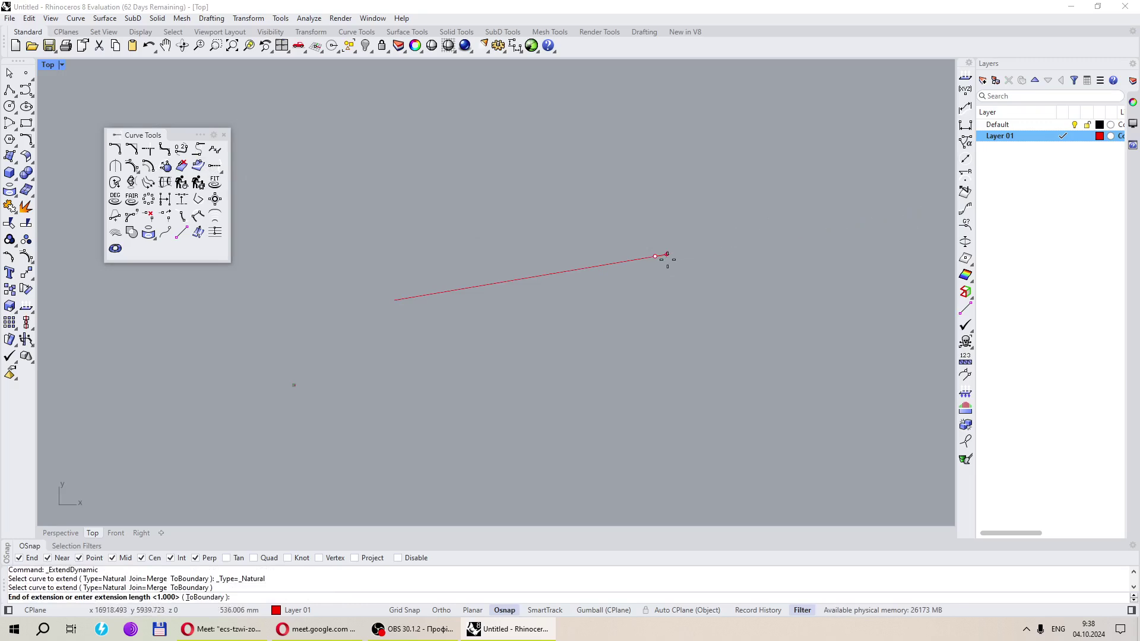
left_click(781, 268)
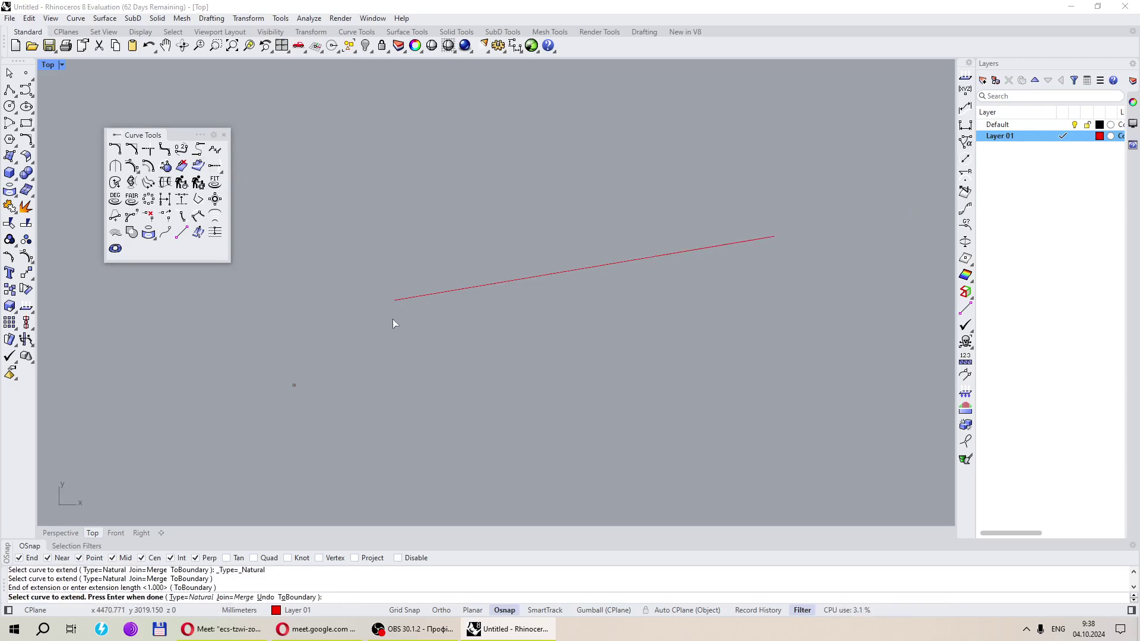
left_click(396, 301)
left_click(232, 391)
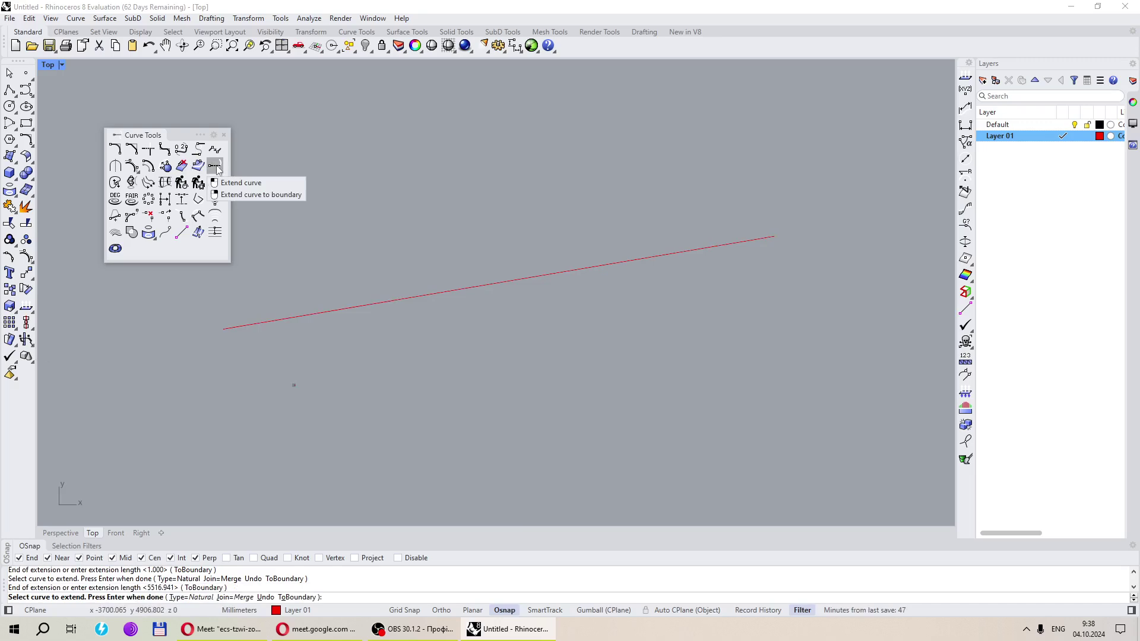
key("Return")
Draw an S-shaped interpolated curve through four points, running downward to the right of the line
scroll(201, 289, "down", 3)
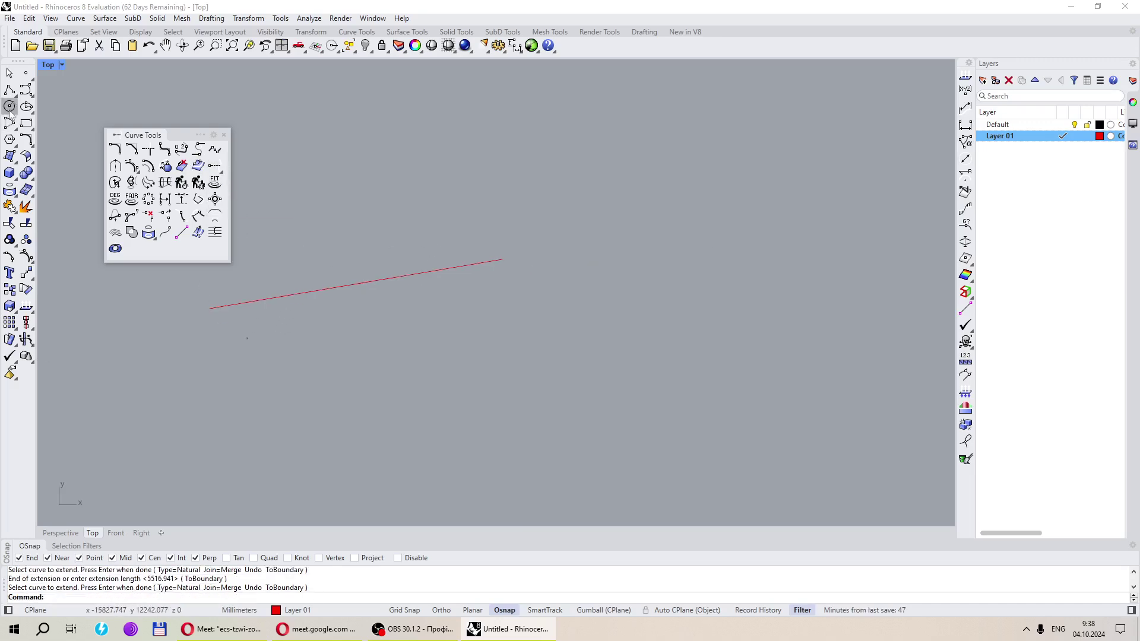
left_click(9, 90)
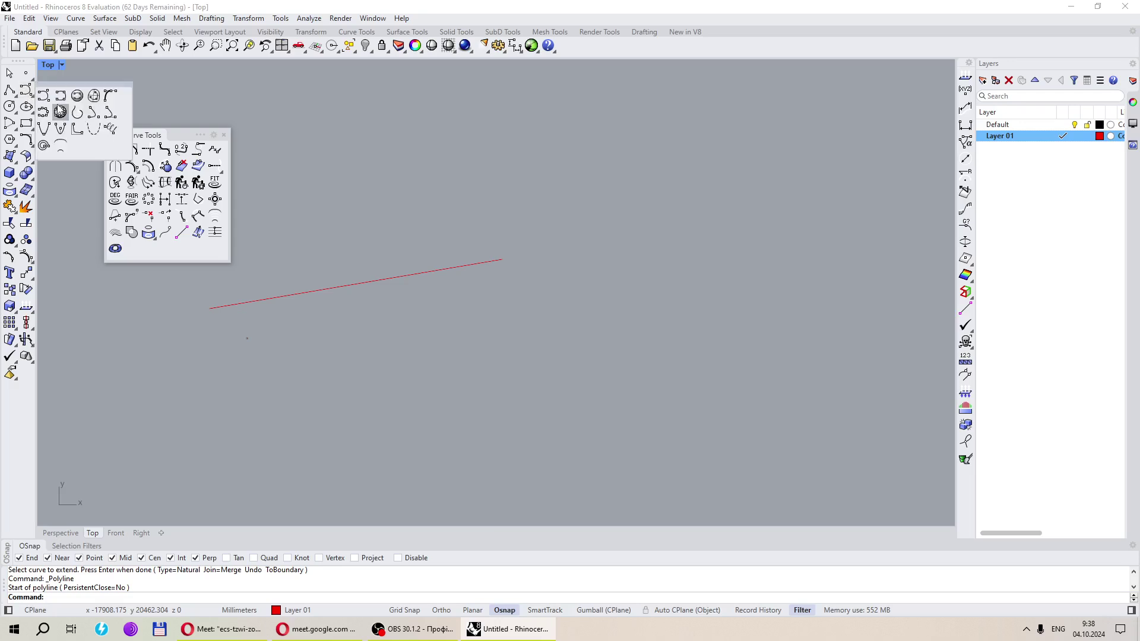
left_click(26, 90)
left_click(726, 145)
left_click(686, 248)
left_click(734, 320)
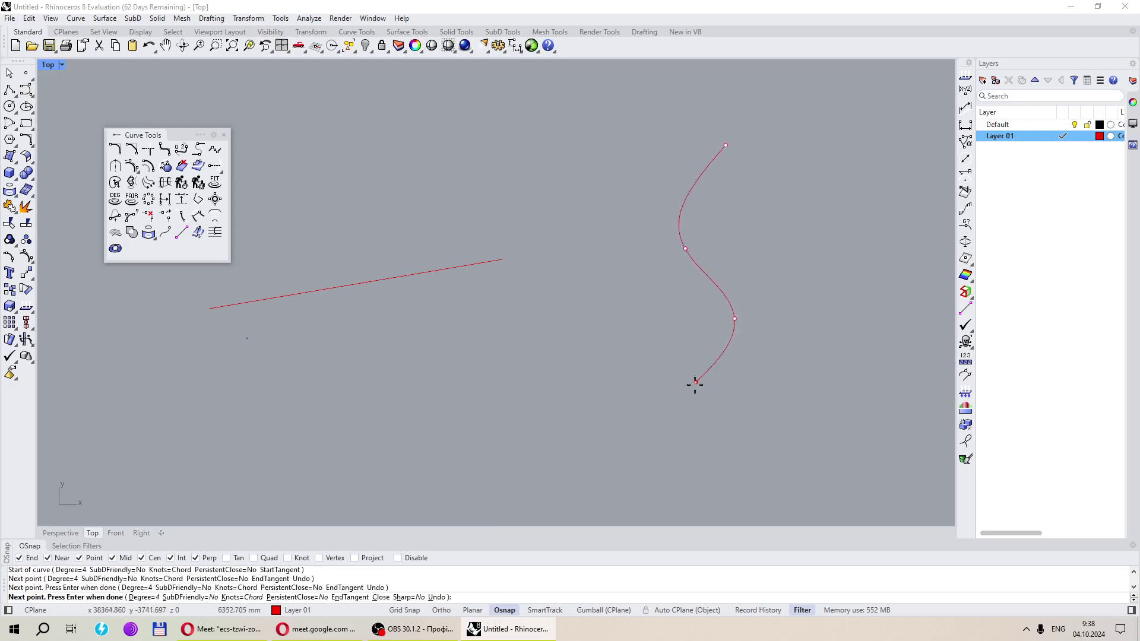
left_click(668, 429)
key("Return")
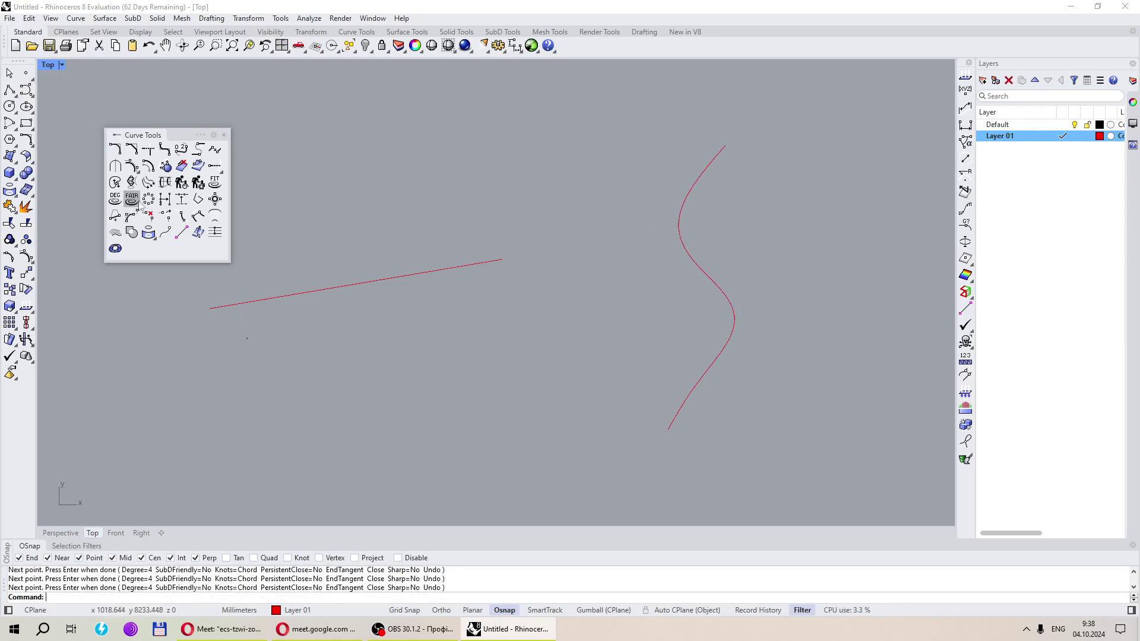
Extend the line's right end by about 26032 mm so that it crosses the S-shaped curve
left_click(214, 167)
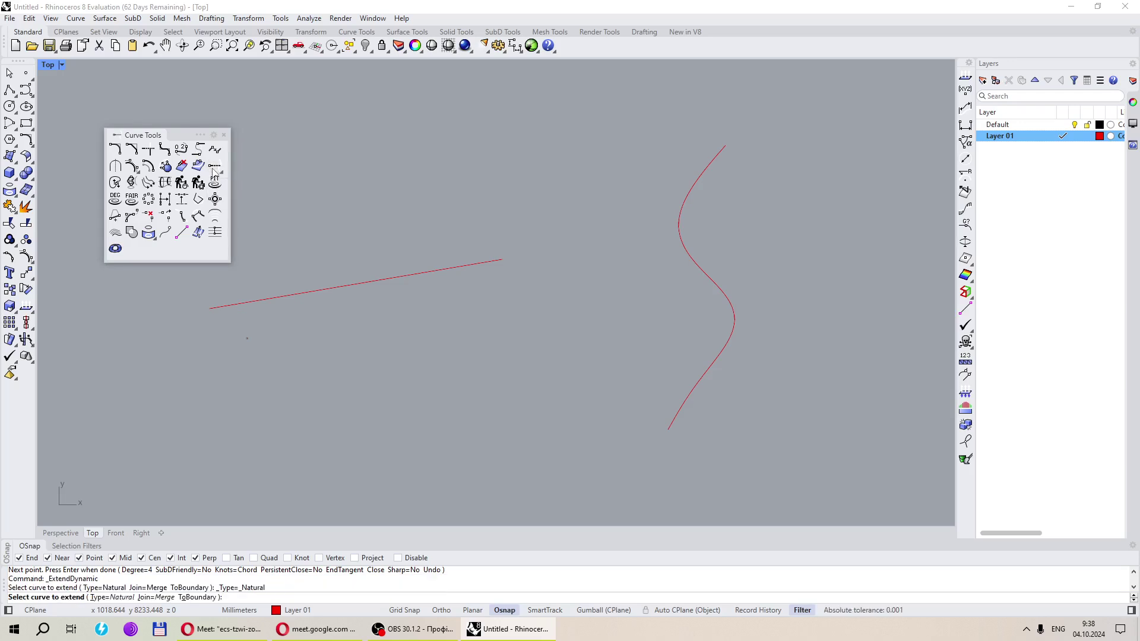
left_click(496, 266)
left_click(802, 209)
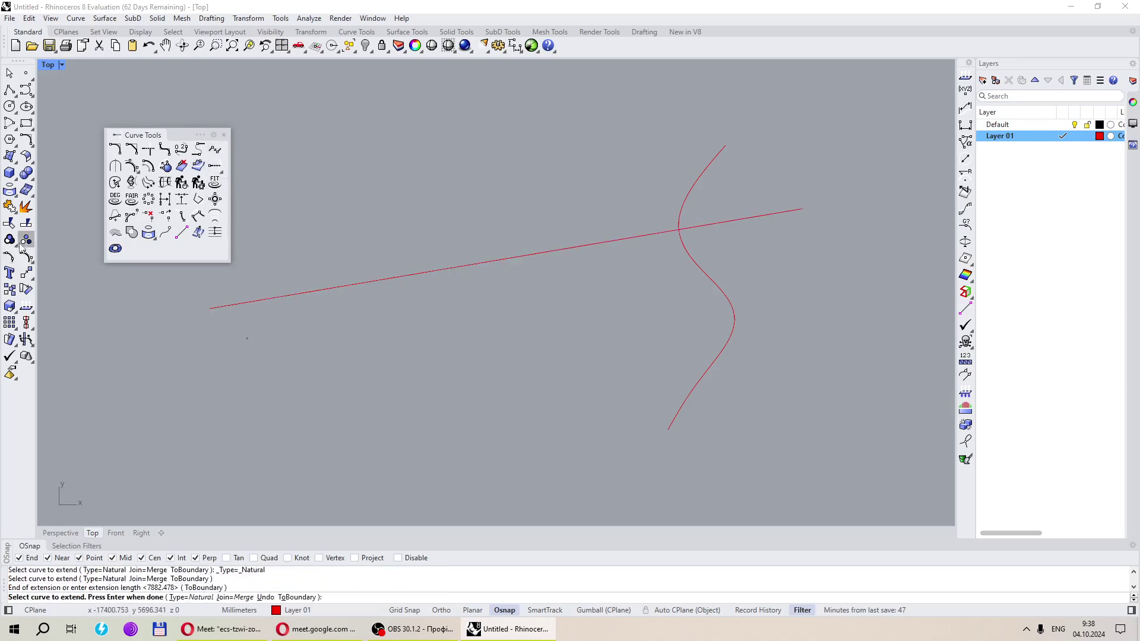
Trim off the part of the line beyond the S-shaped curve, using that curve as the cutting object
left_click(13, 225)
left_click(682, 247)
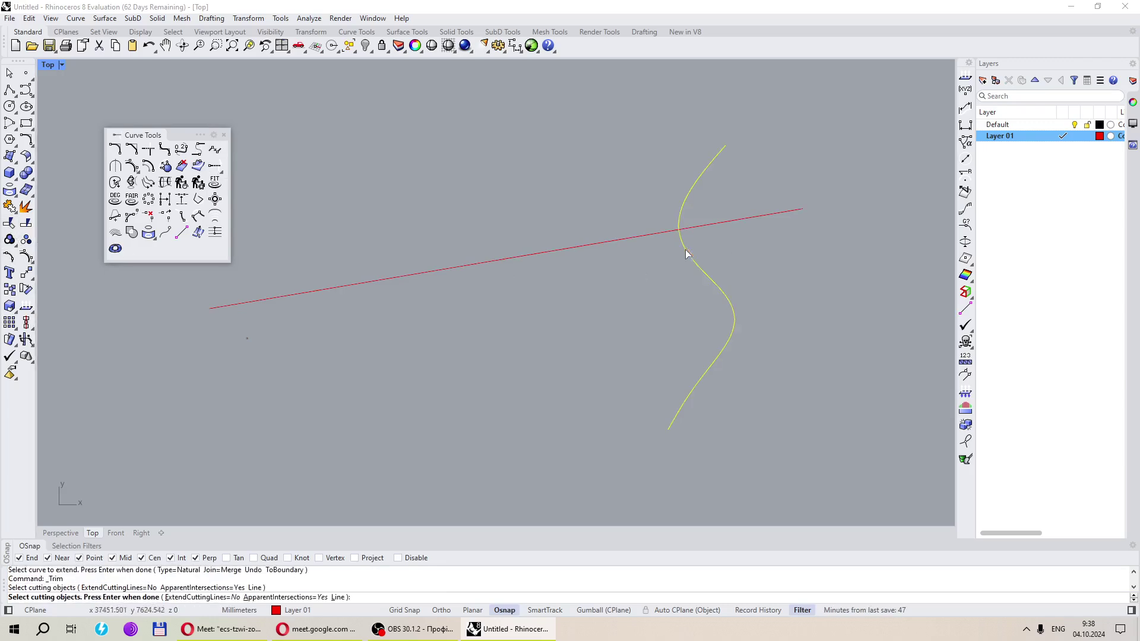
key("Return")
left_click(712, 224)
key("Return")
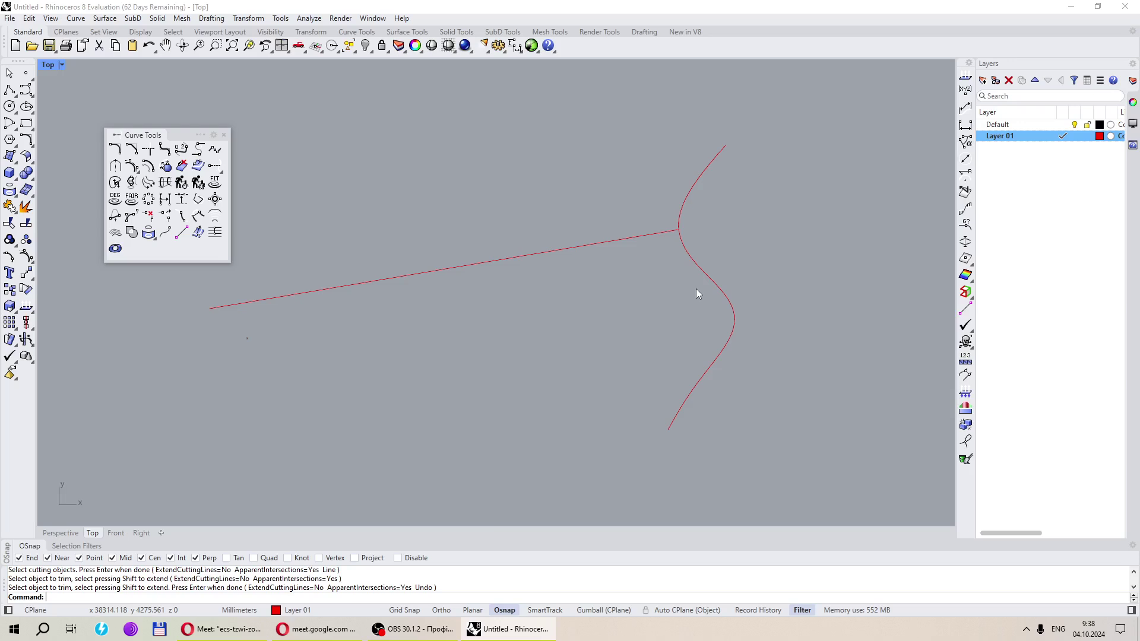
Shorten the line by moving its right end point back to about the middle of the line
left_click(638, 236)
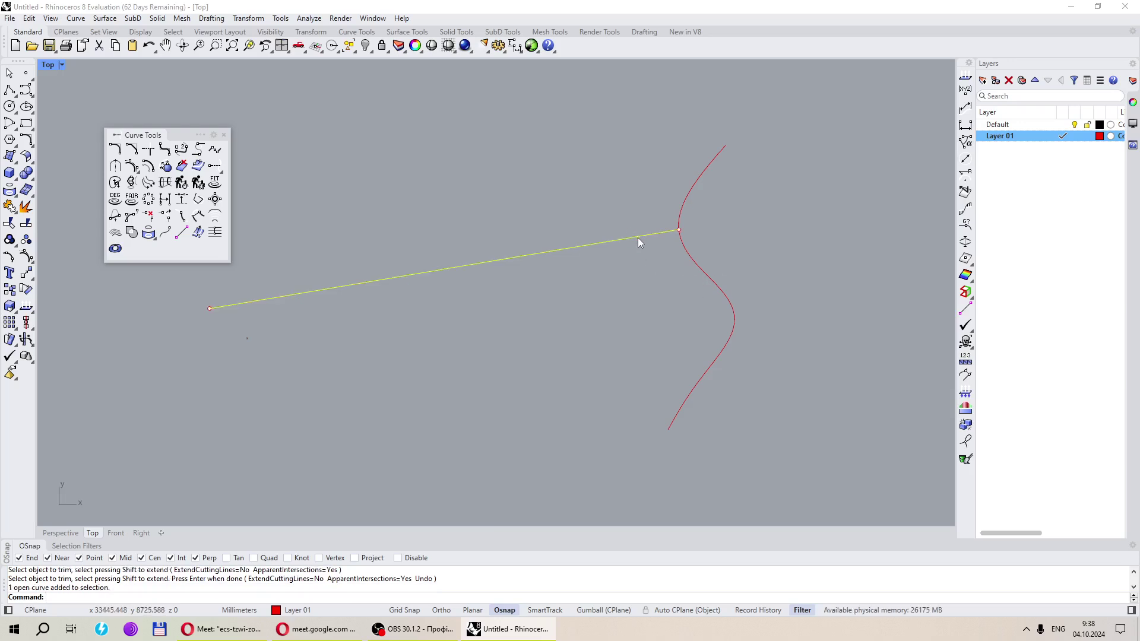
key("F10")
left_click(659, 233)
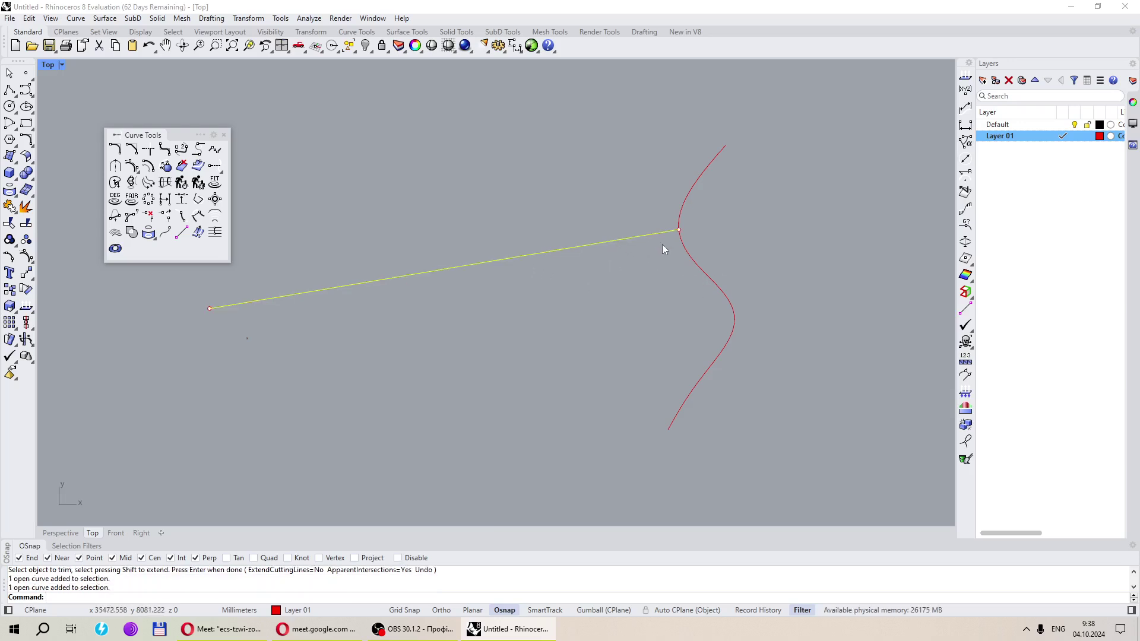
left_click(679, 231)
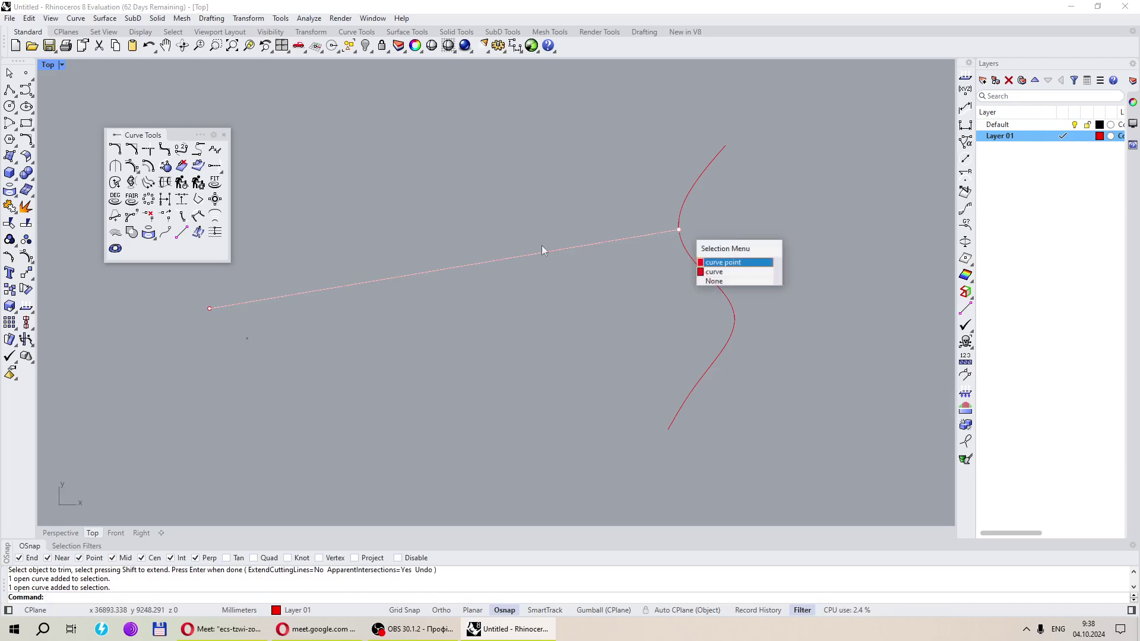
left_click(722, 264)
left_click_drag(680, 232, 421, 276)
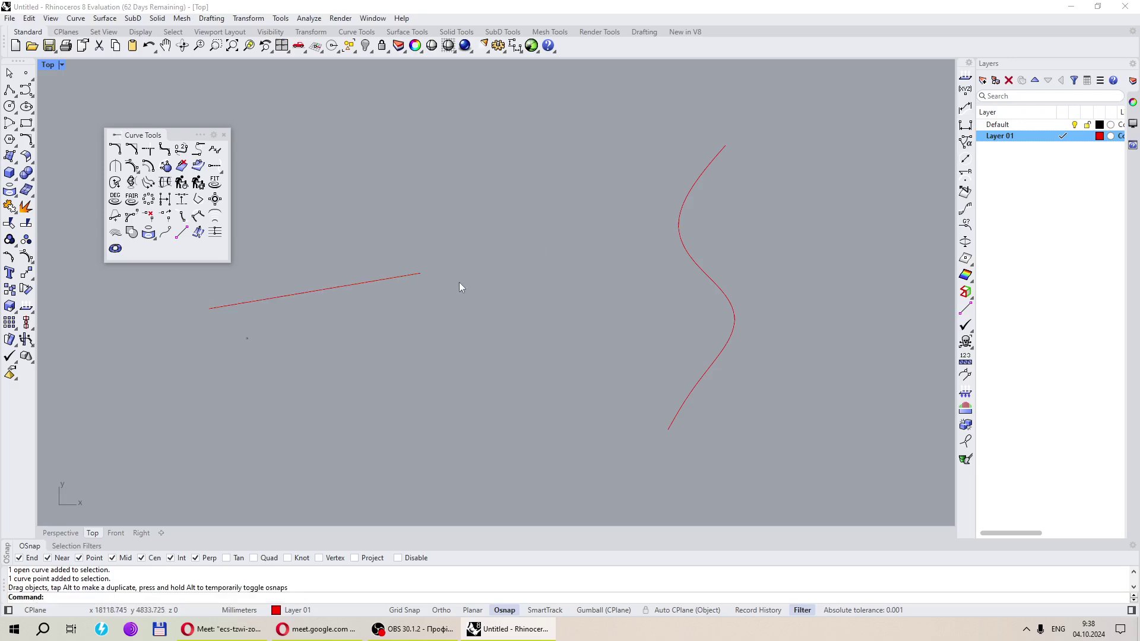
Extend the line's right end up to the S-shaped curve using Extend Curve's ToBoundary option
left_click(217, 168)
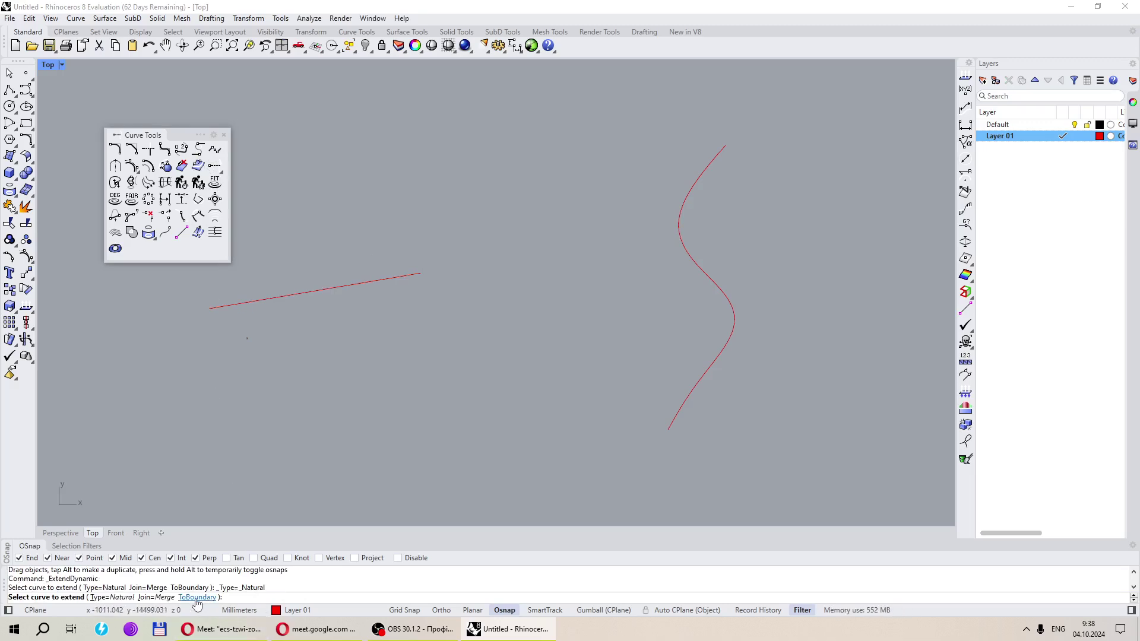
left_click(196, 598)
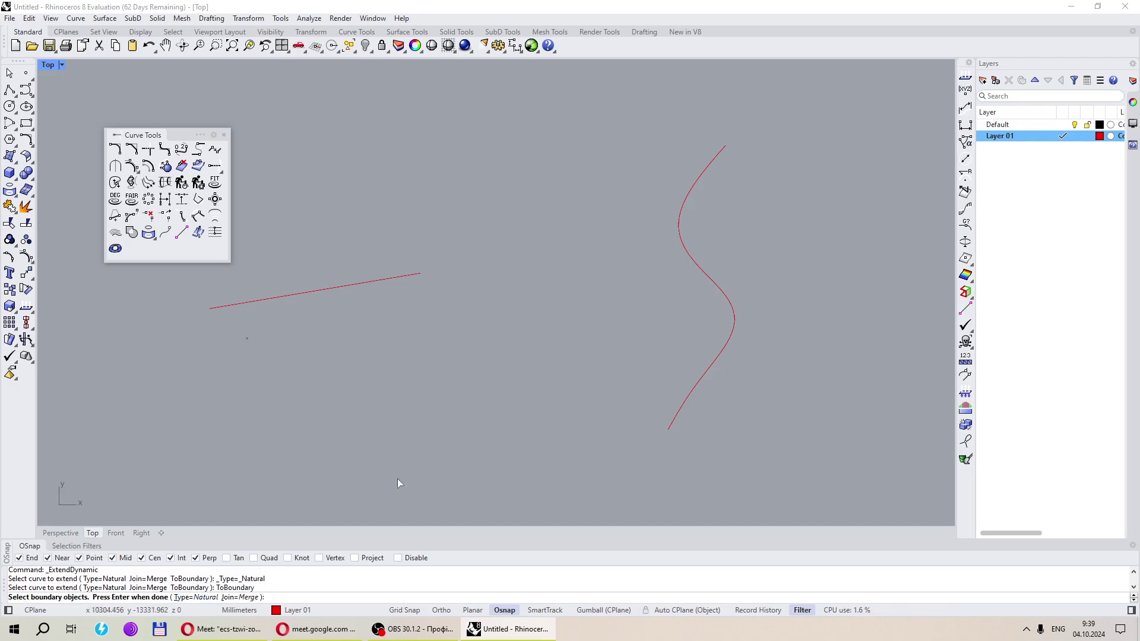
left_click(690, 259)
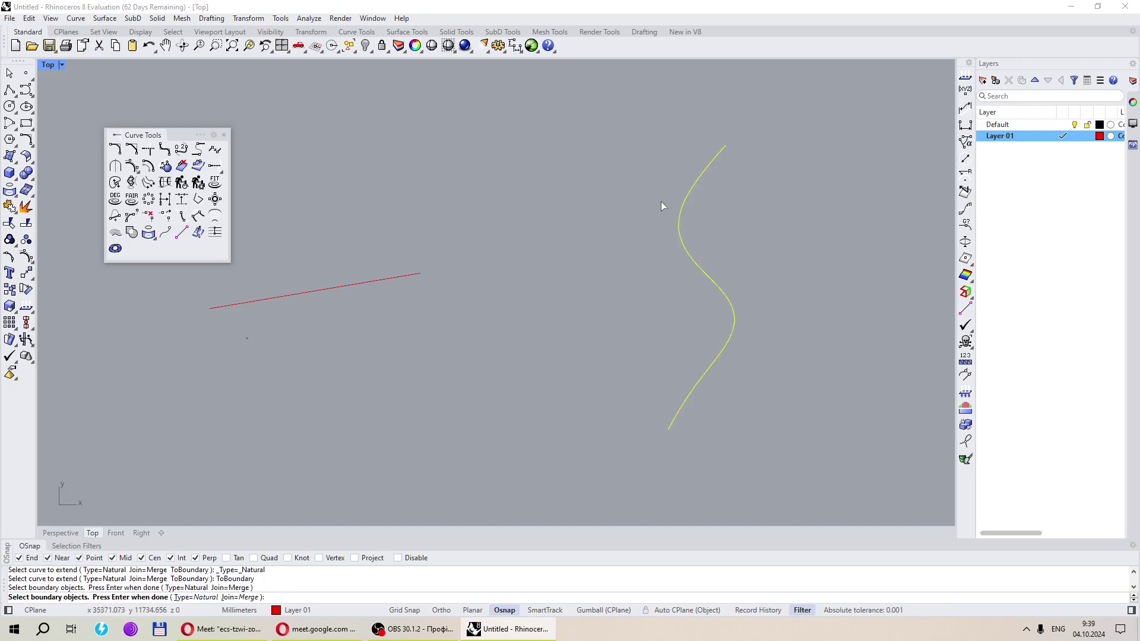
key("Return")
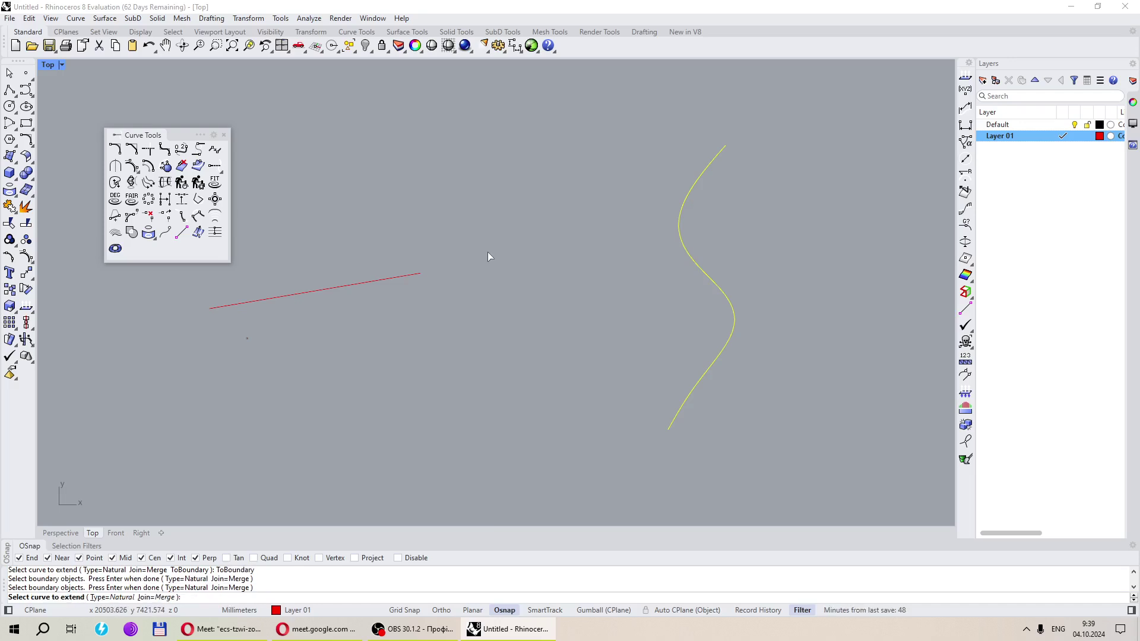
left_click(411, 275)
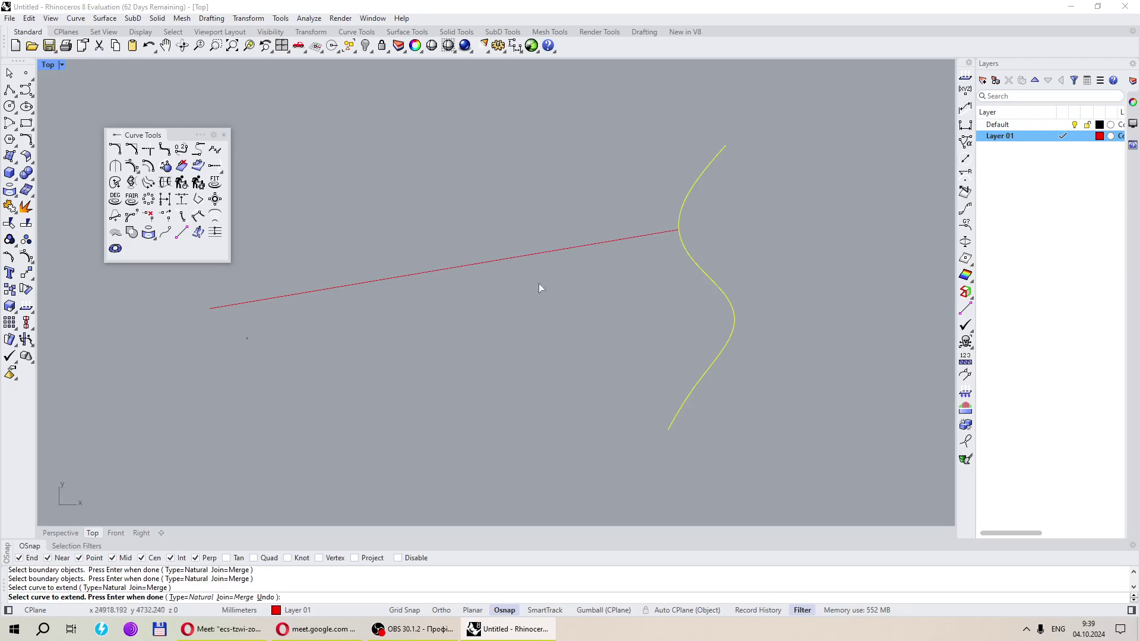
key("Return")
Extend the line freely at both ends, by about 11873 mm on the left and slightly past the S-shaped curve on the right
scroll(676, 242, "down", 3)
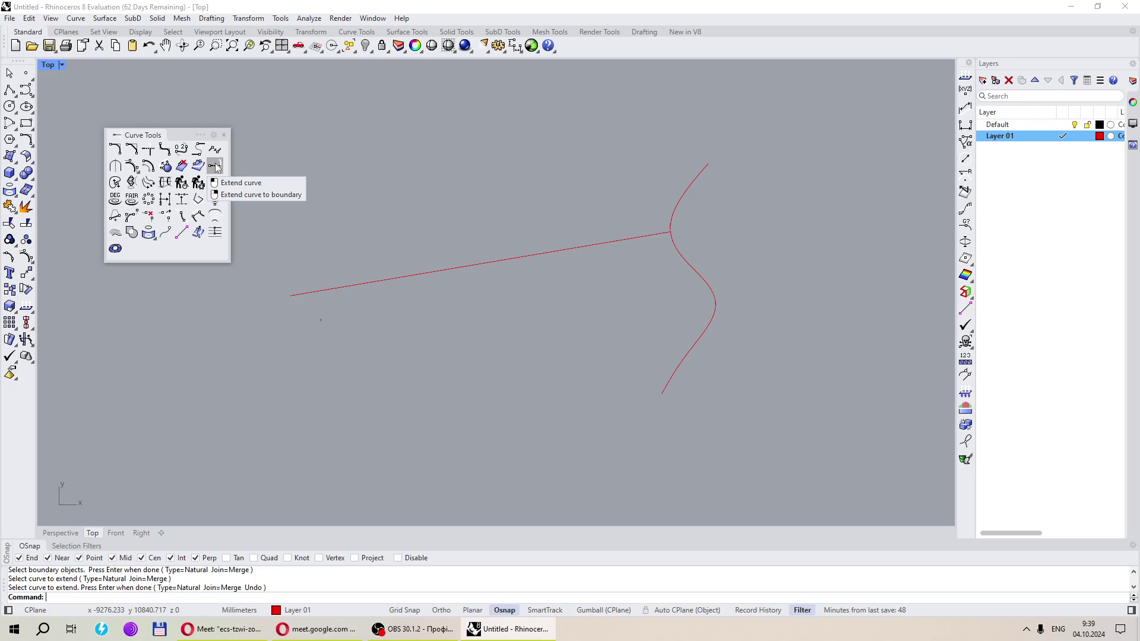
left_click(219, 171)
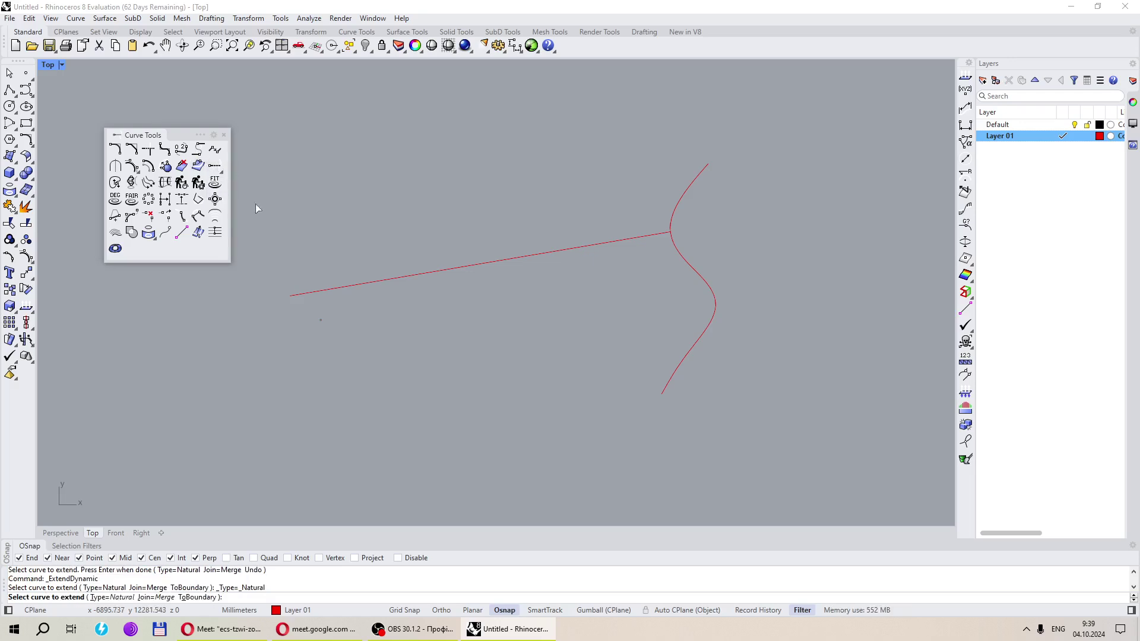
left_click(297, 294)
left_click(180, 314)
left_click(667, 232)
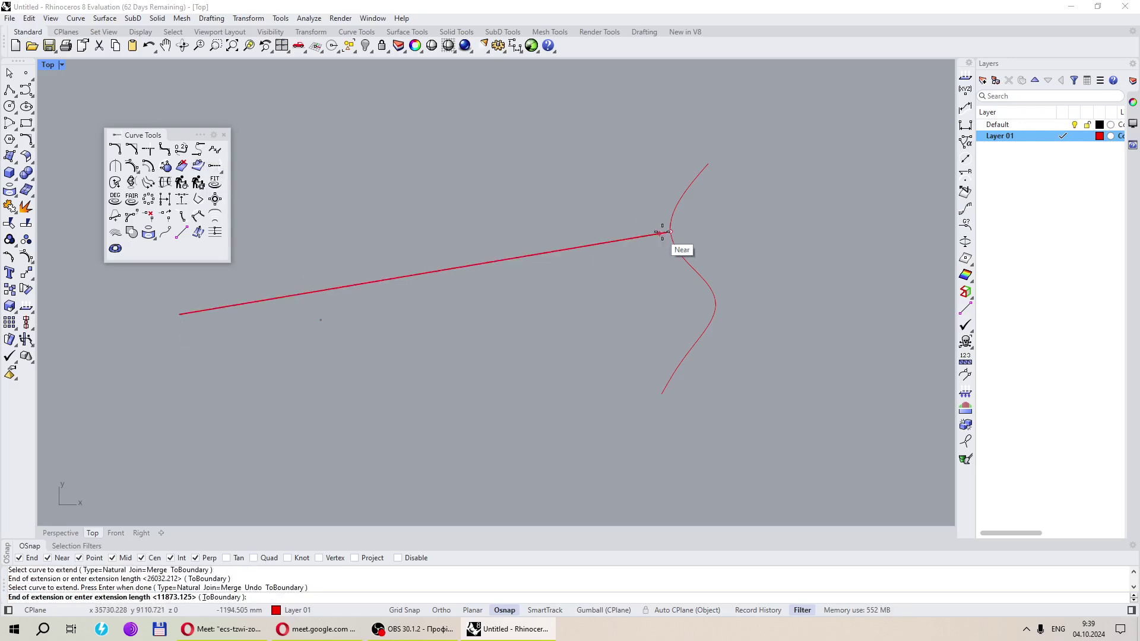
left_click(719, 224)
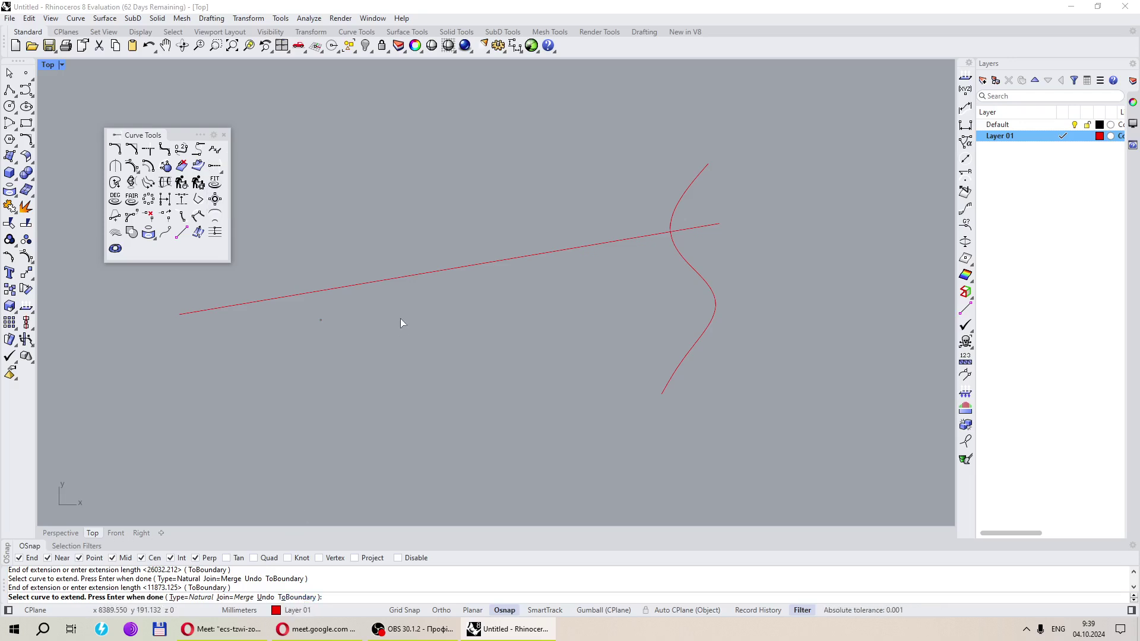
key("Return")
Delete the extended line and the S-shaped curve
scroll(476, 320, "down", 1)
left_click_drag(649, 322, 520, 200)
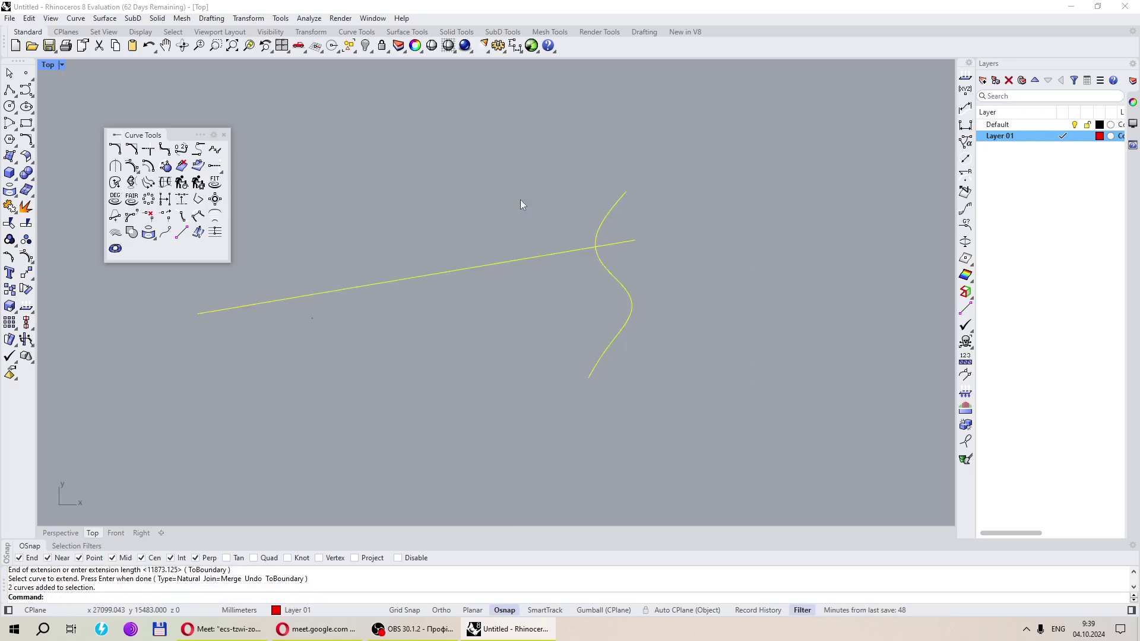
key("Delete")
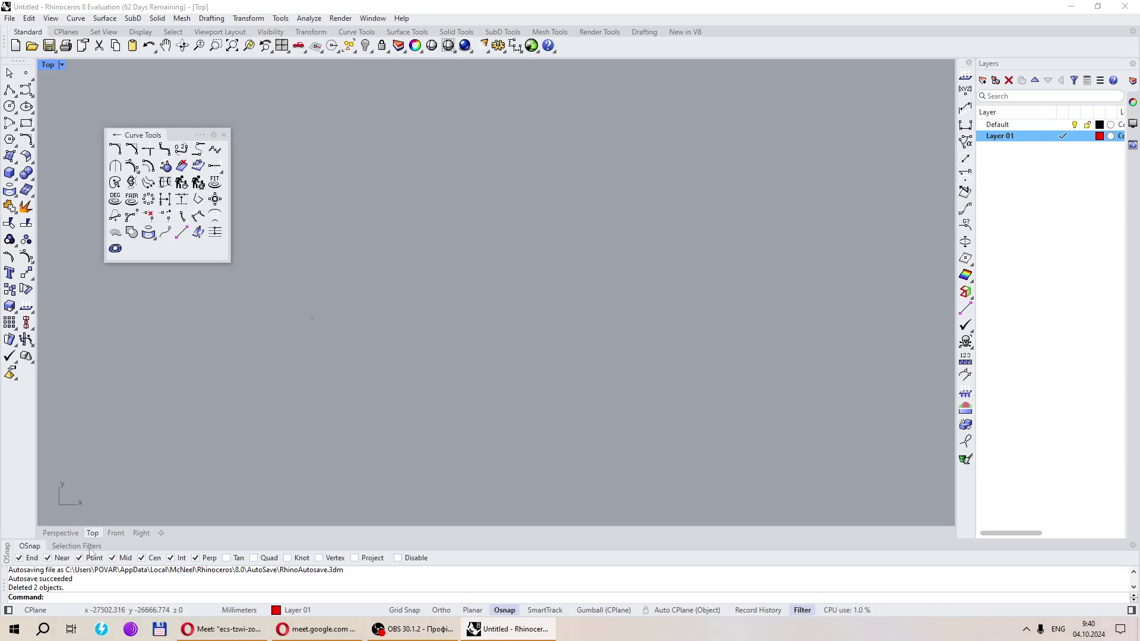
right_click(215, 165)
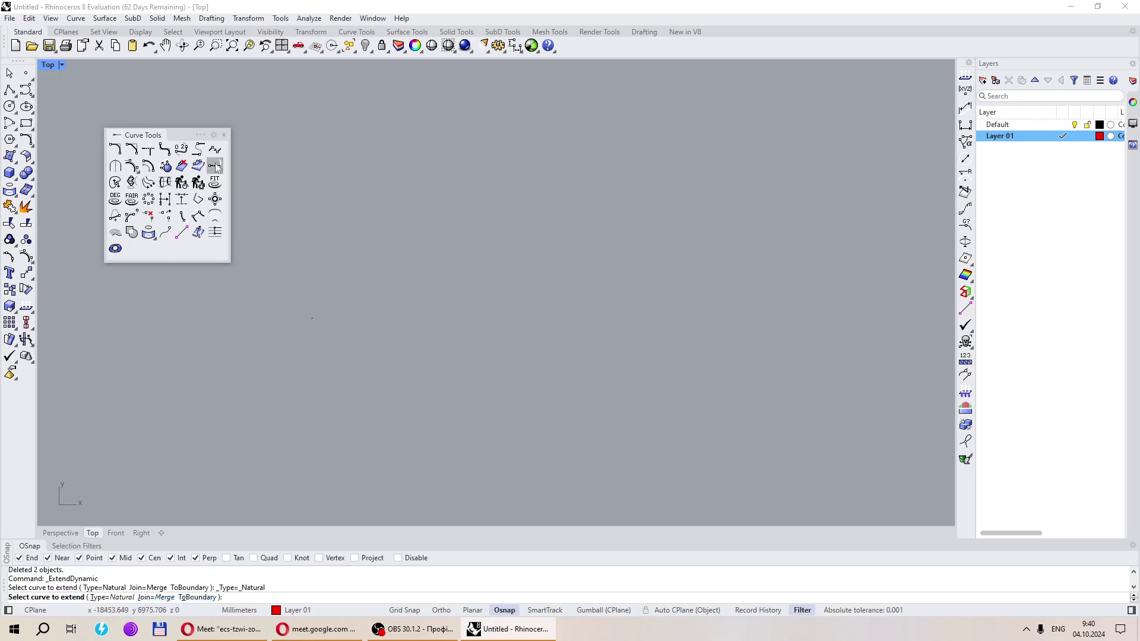
left_click(8, 161)
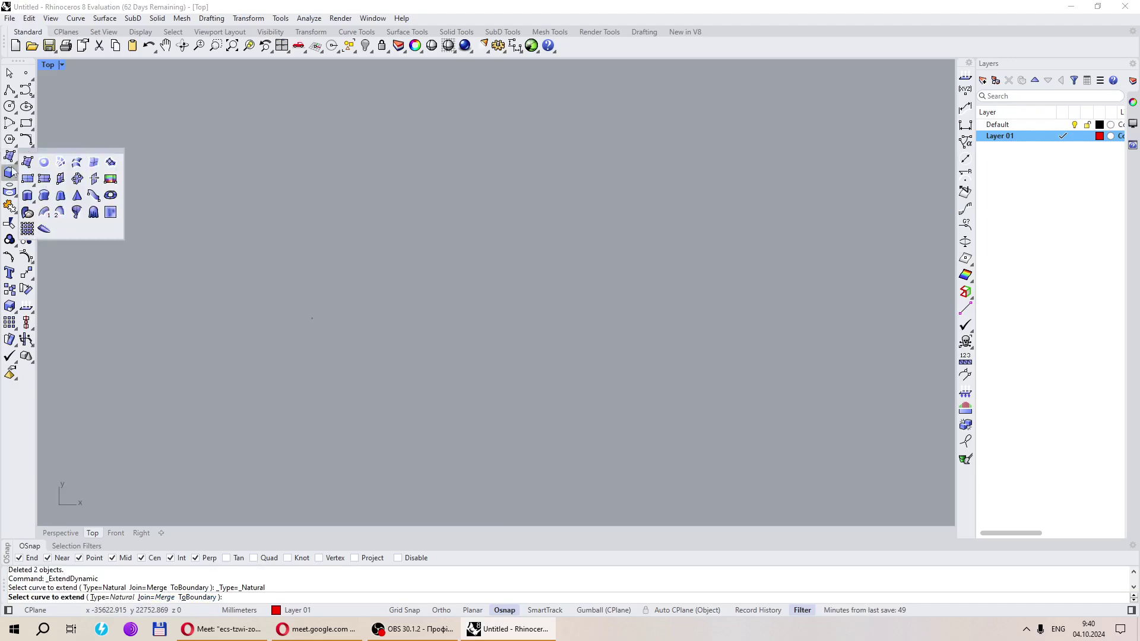
left_click(27, 197)
key("Escape")
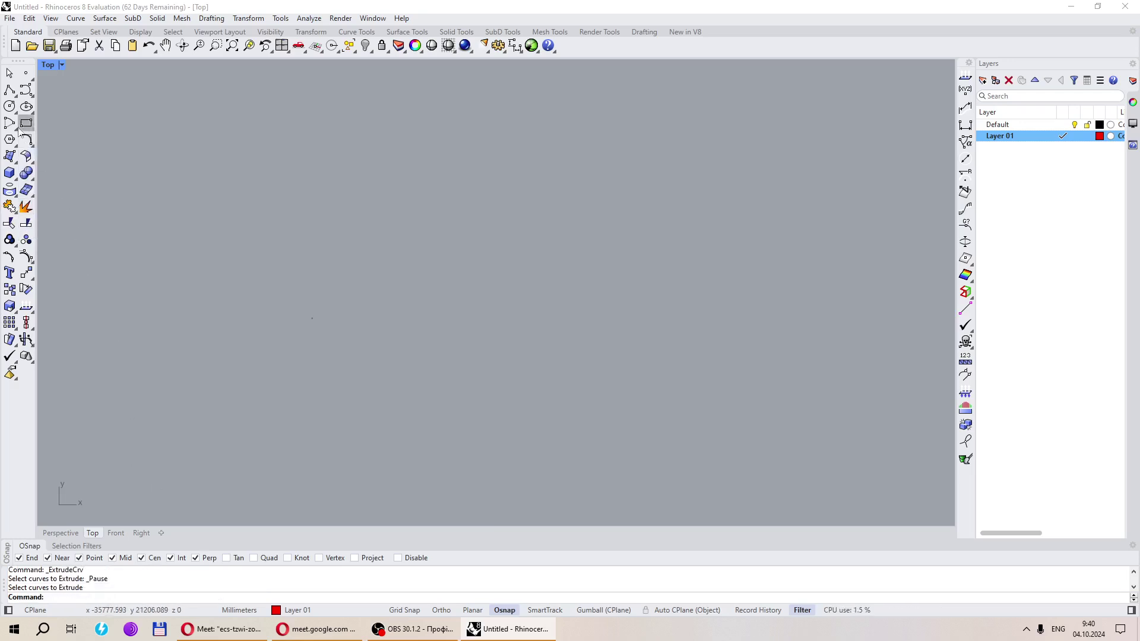
Draw an open, arch-shaped degree 3 control-point curve with five points on the ground plane in the Perspective view
left_click(26, 90)
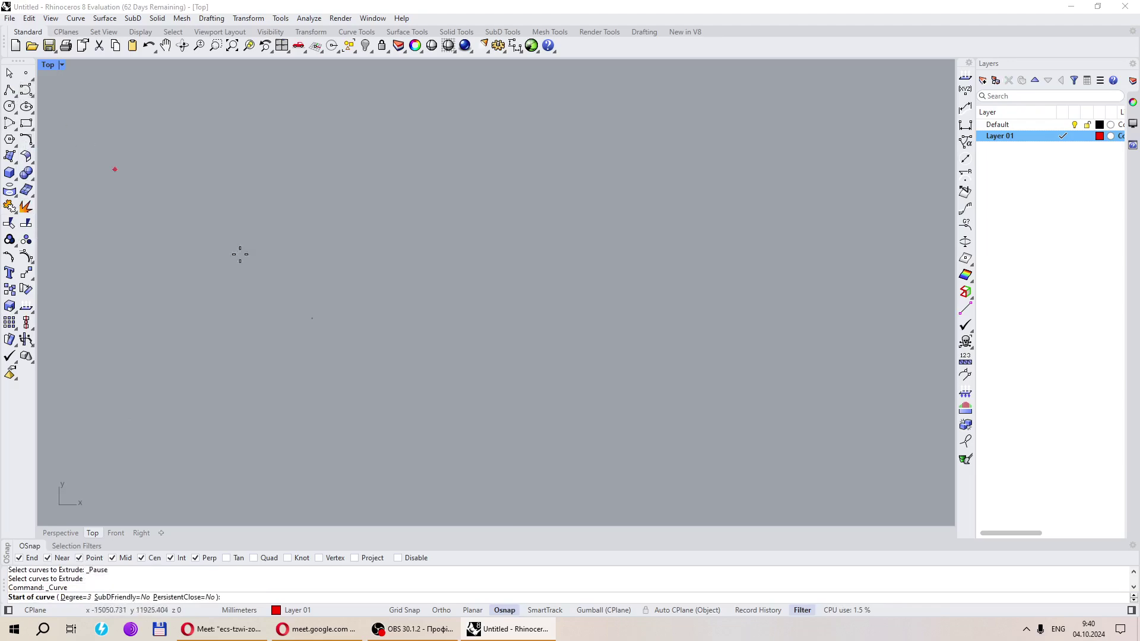
left_click(60, 533)
left_click(483, 436)
left_click(295, 299)
left_click(427, 263)
left_click(568, 313)
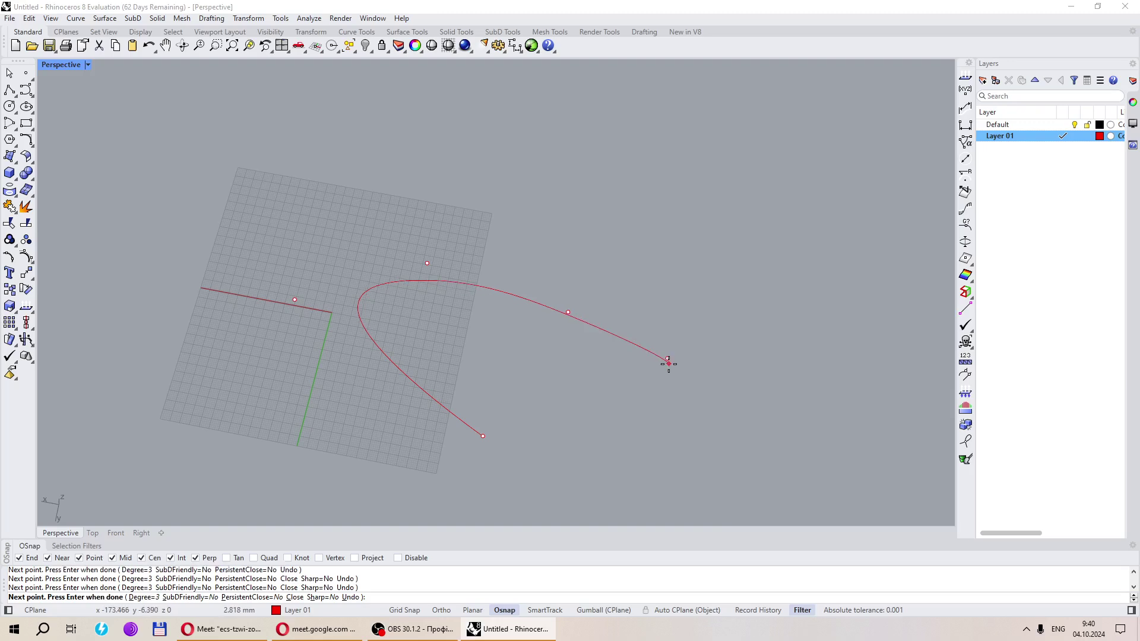
left_click(669, 364)
key("Return")
right_click_drag(611, 416, 522, 334)
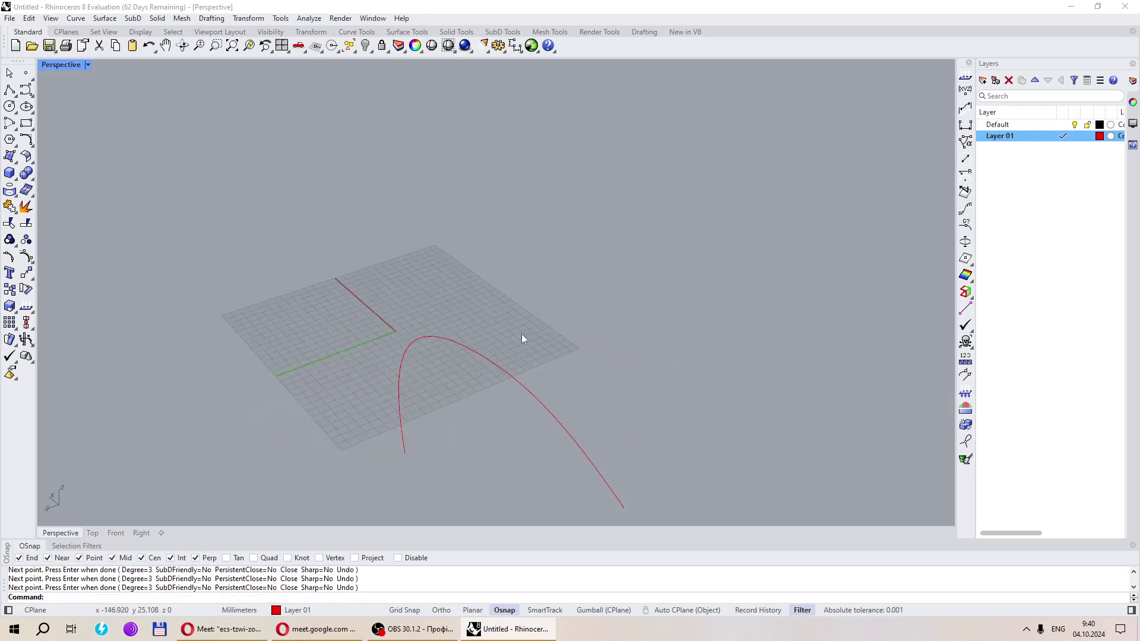
left_click(10, 156)
left_click(34, 197)
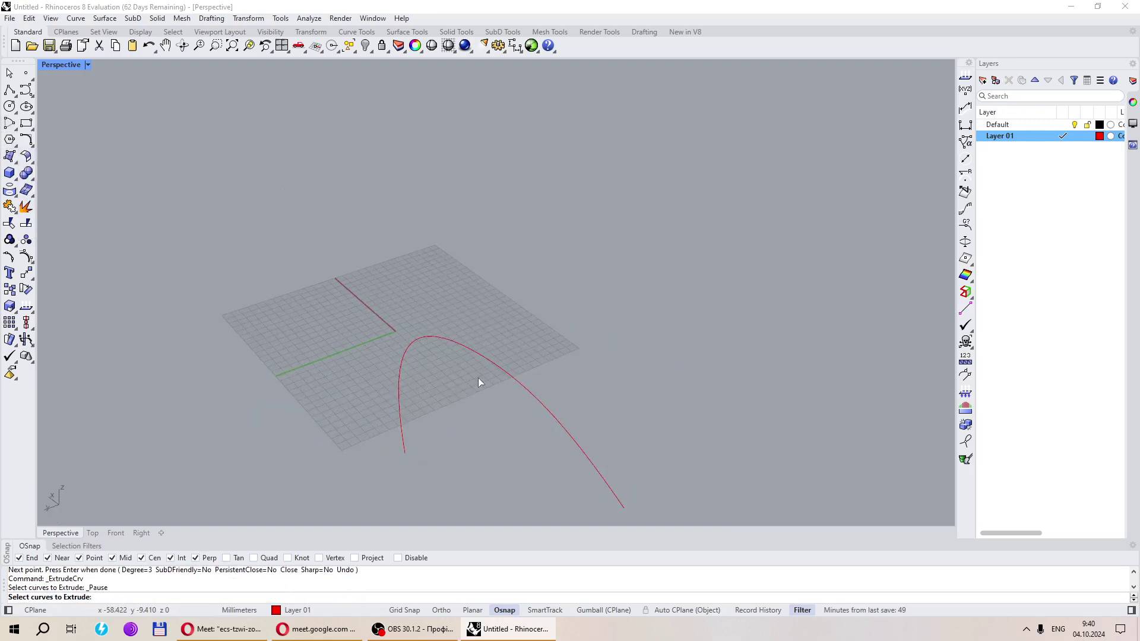
left_click(518, 383)
key("Return")
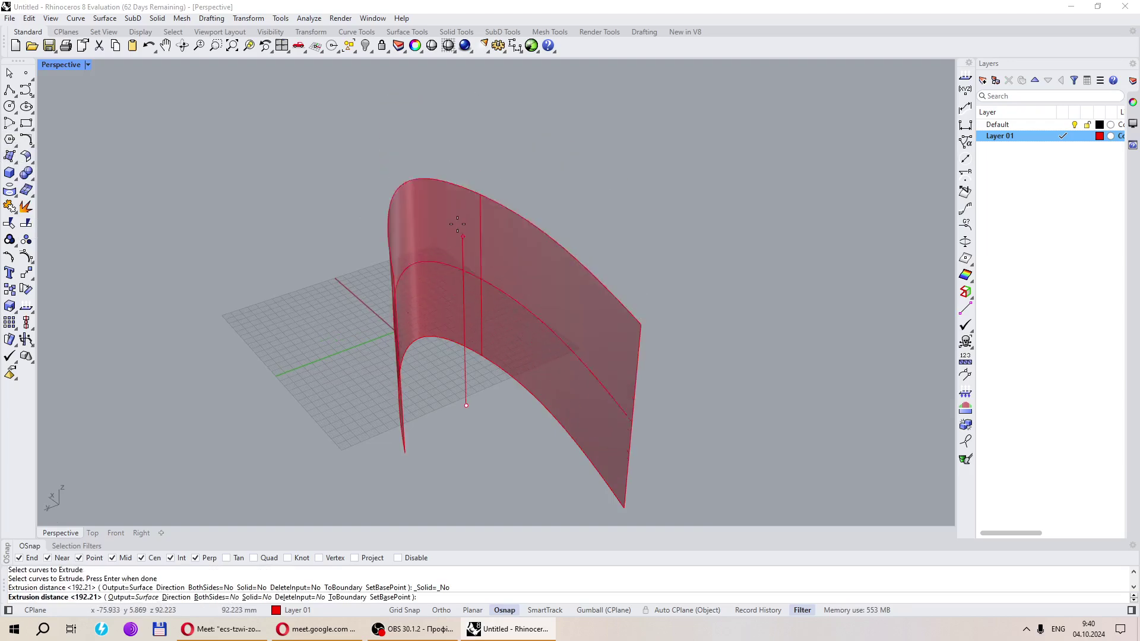
key("Escape")
Close the arch-shaped curve by moving its open end's control point onto the curve's other endpoint
right_click_drag(405, 286, 475, 358)
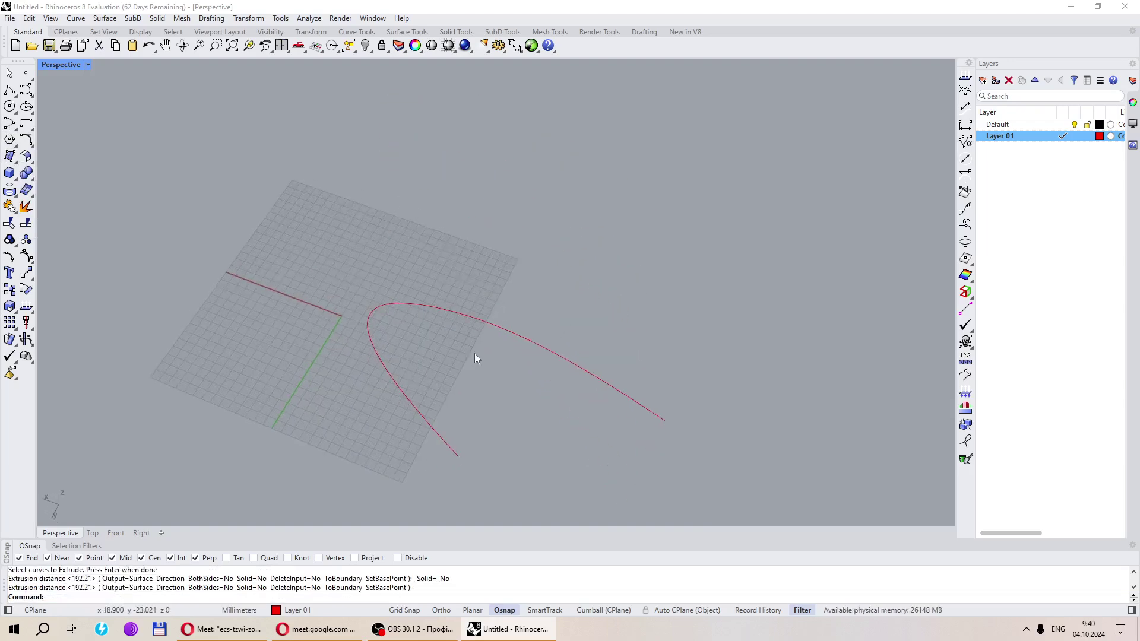
left_click(453, 452)
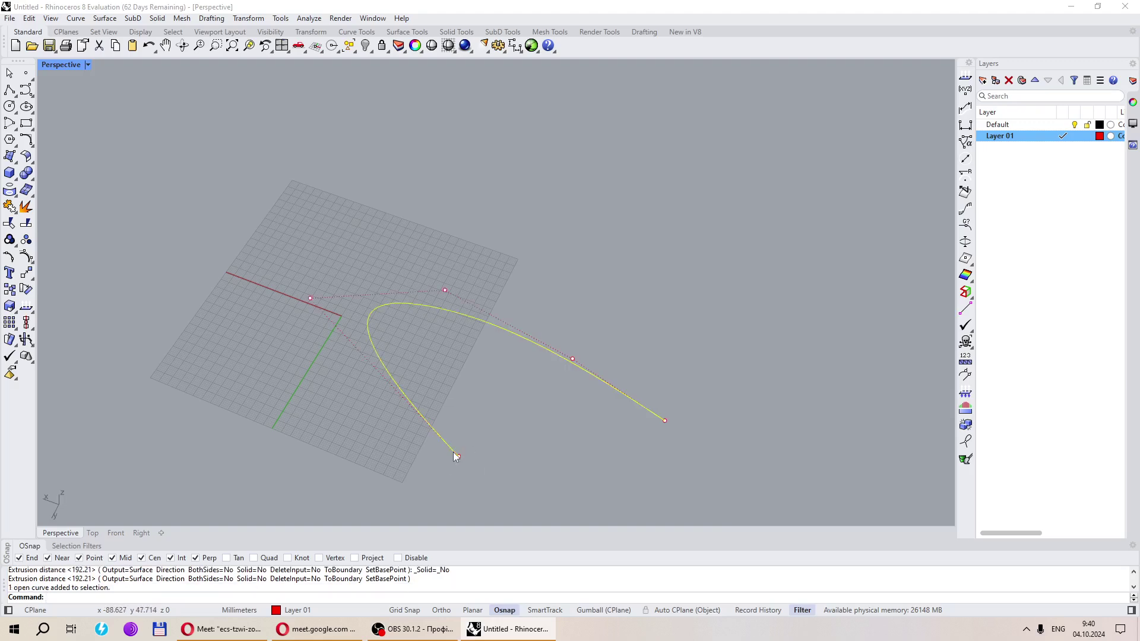
key("F10")
left_click_drag(461, 459, 665, 421)
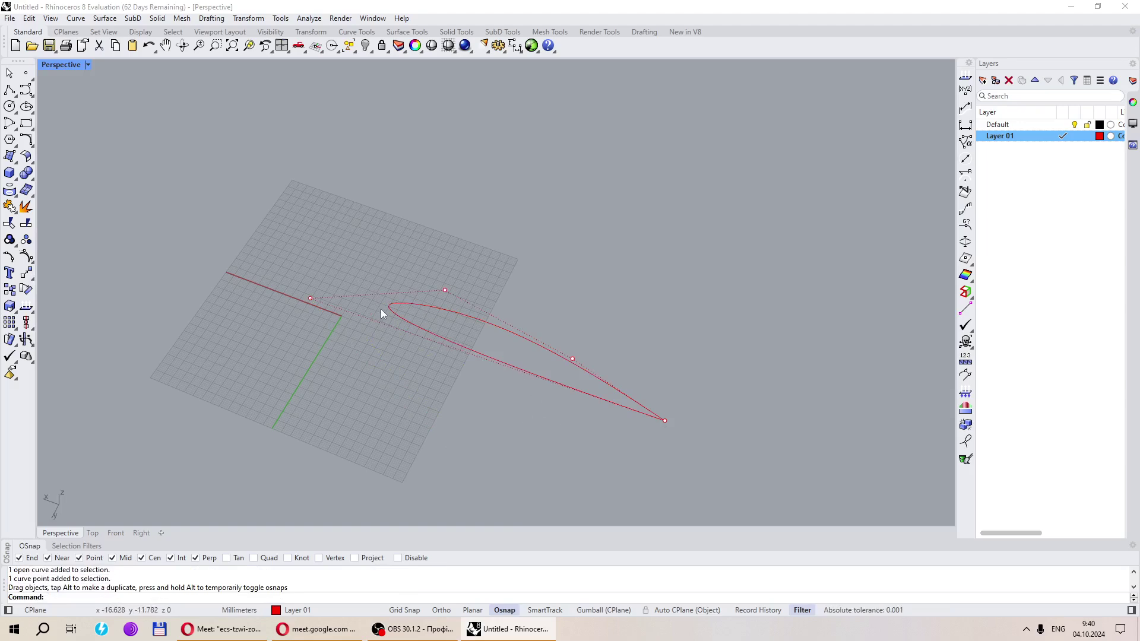
mouse_move(540, 329)
right_mouse_down()
mouse_move(537, 402)
mouse_move(534, 328)
right_mouse_up()
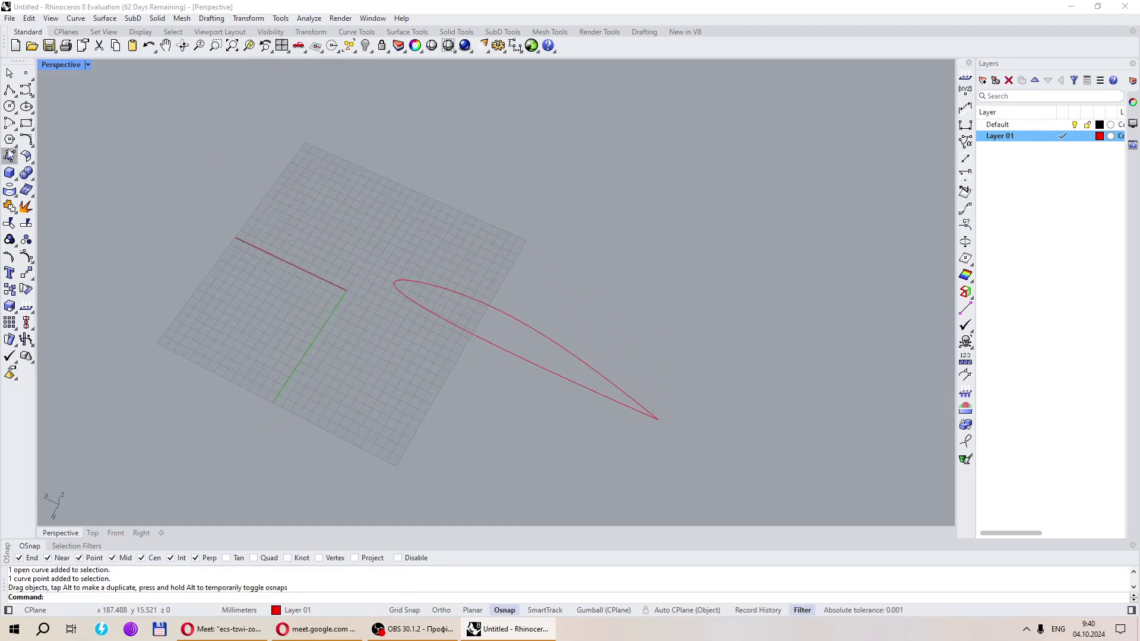
right_click(364, 576)
key("Escape")
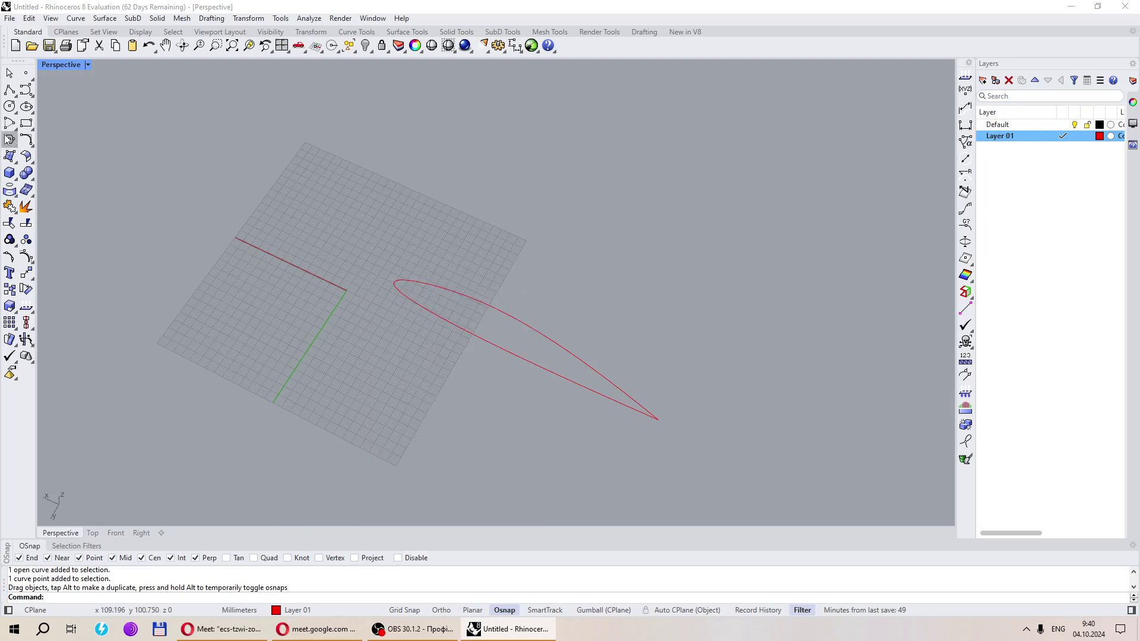
Float the Surface Creation tools and extrude the closed leaf-shaped curve upward by about 136 mm as an uncapped surface
mouse_move(10, 156)
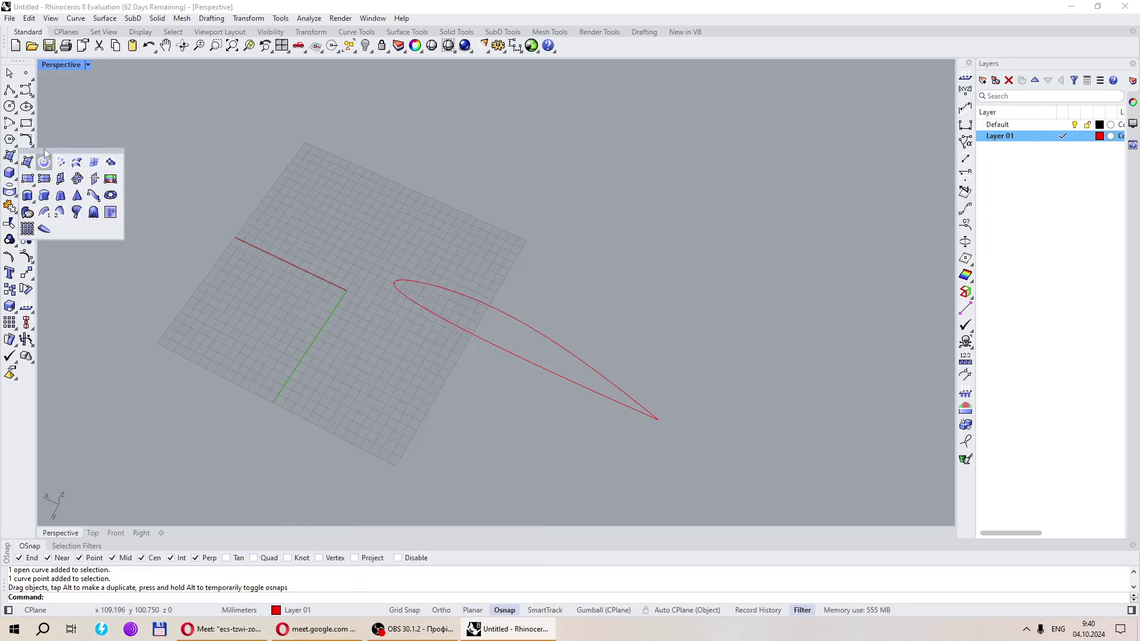
left_click_drag(70, 156, 138, 132)
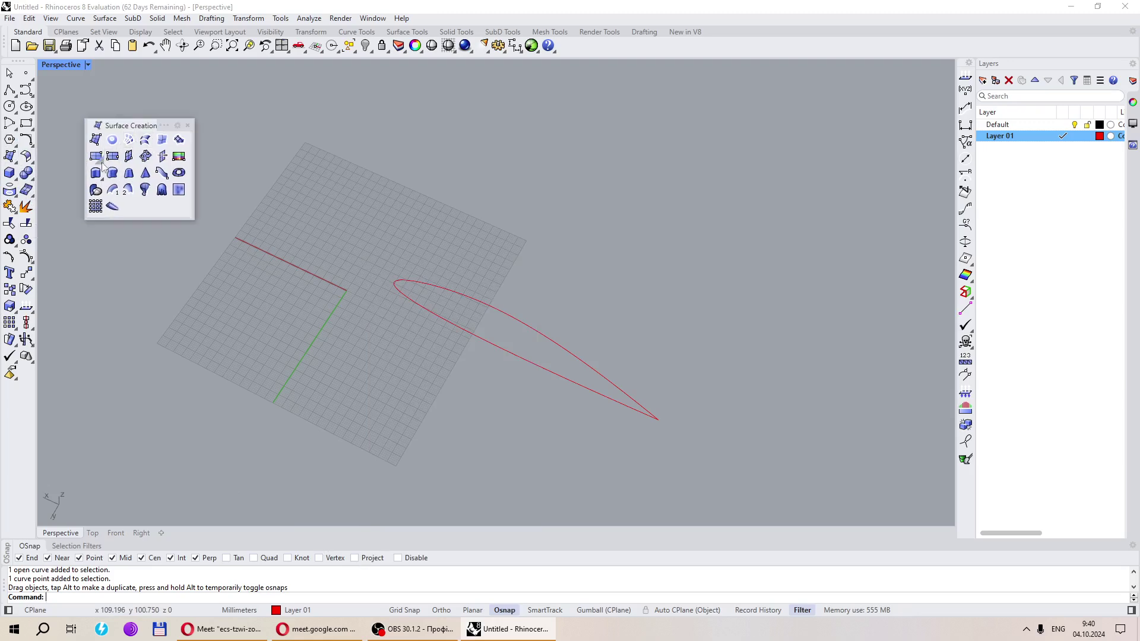
left_click(102, 176)
left_click(496, 321)
key("Return")
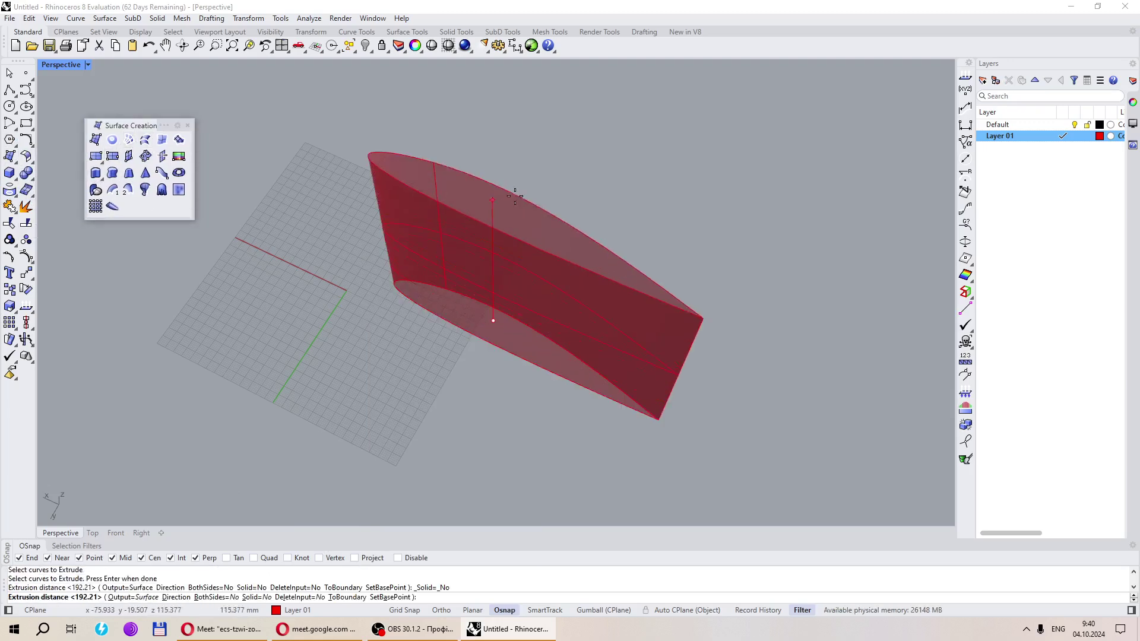
right_click_drag(511, 196, 537, 145)
key("Return")
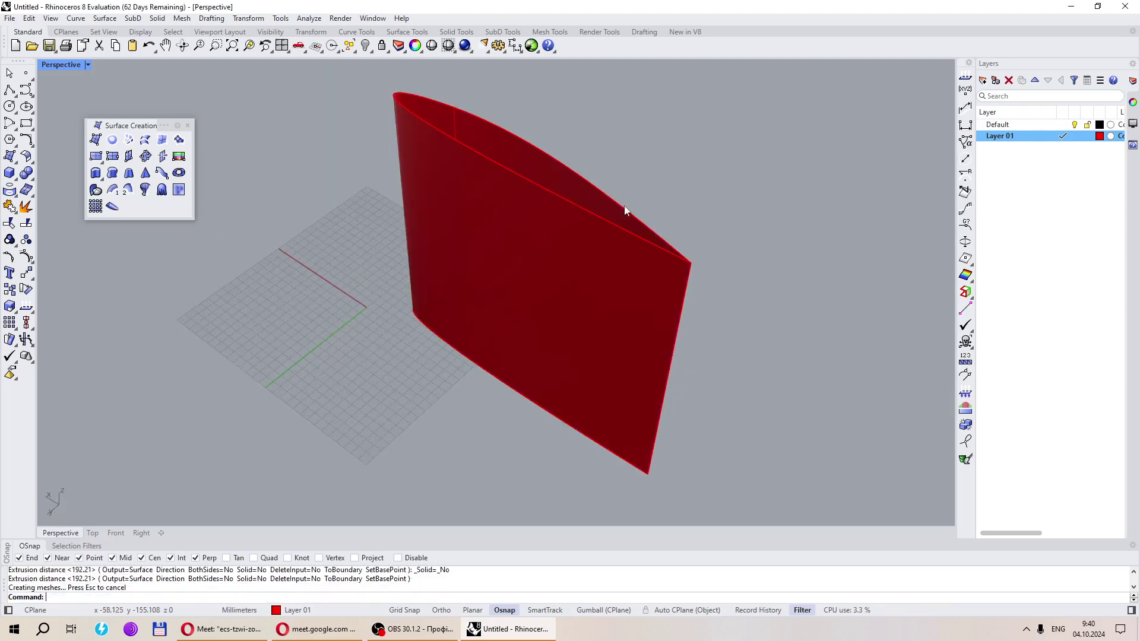
Delete the extruded surface, keeping the closed profile curve
right_click_drag(624, 208, 572, 301)
left_click(573, 301)
key("Delete")
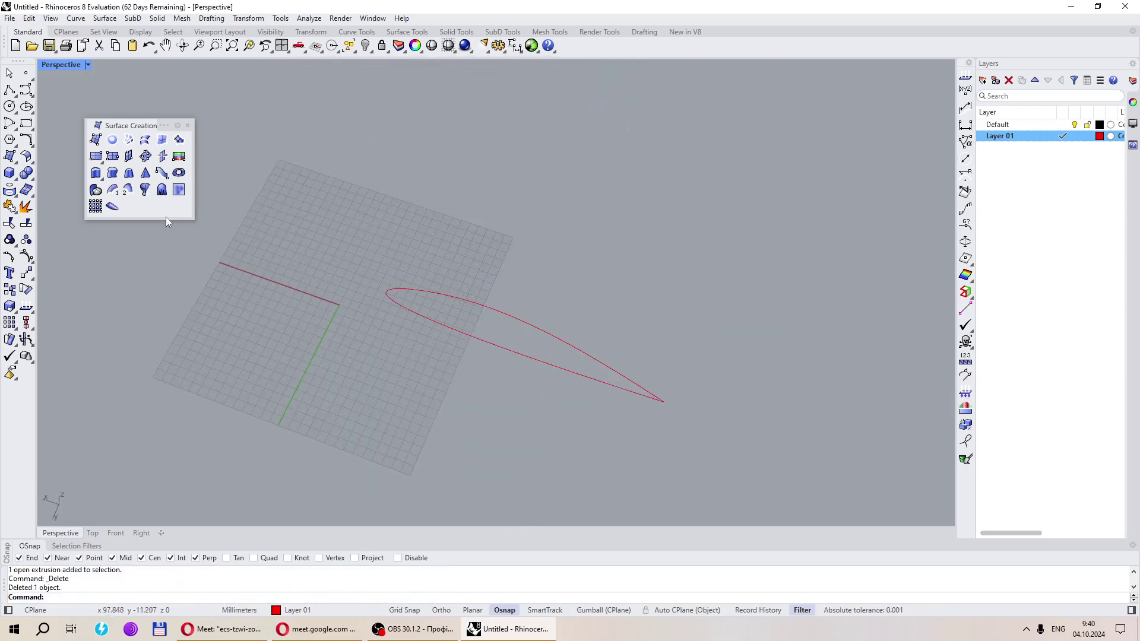
Extrude the closed leaf-shaped curve upward with the Solid option set to Yes
left_click(95, 172)
left_click(563, 343)
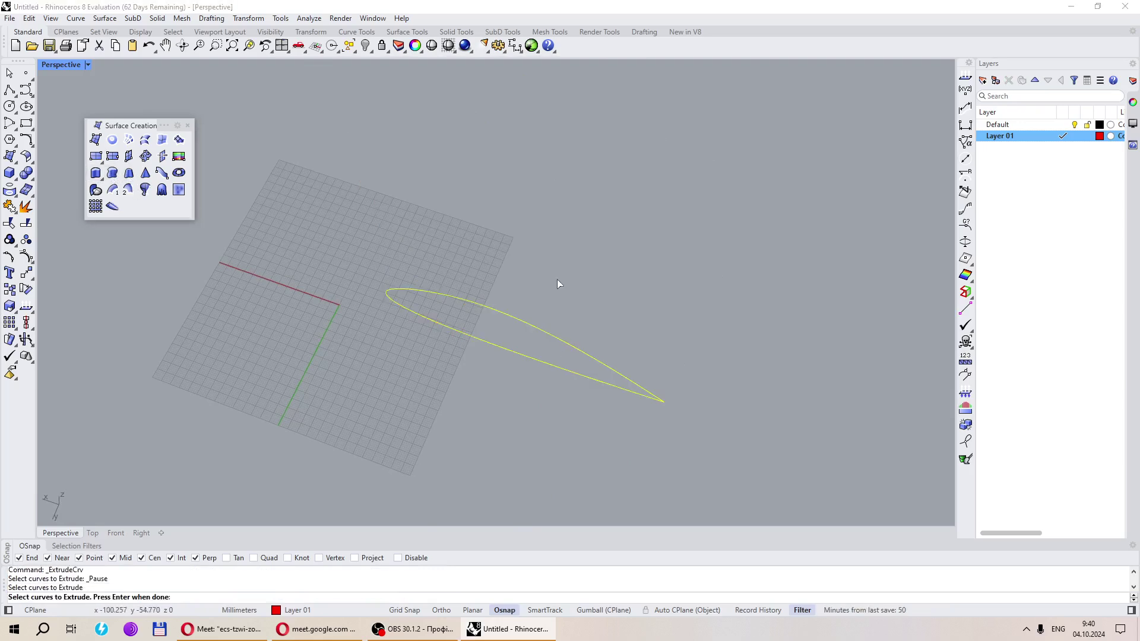
key("Return")
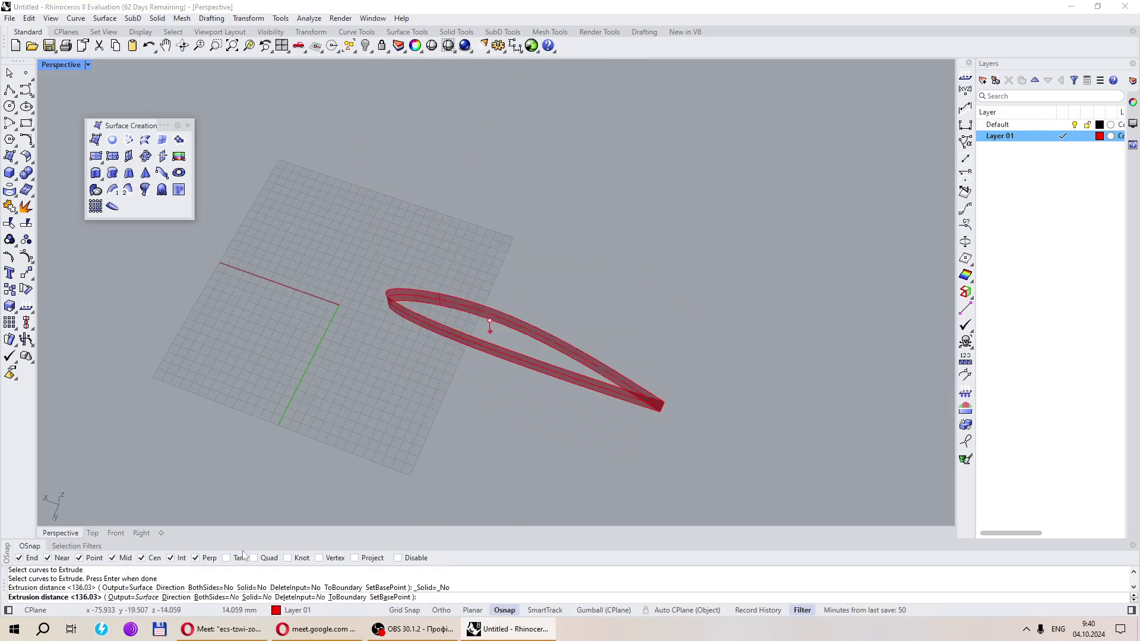
left_click(253, 597)
left_click(560, 161)
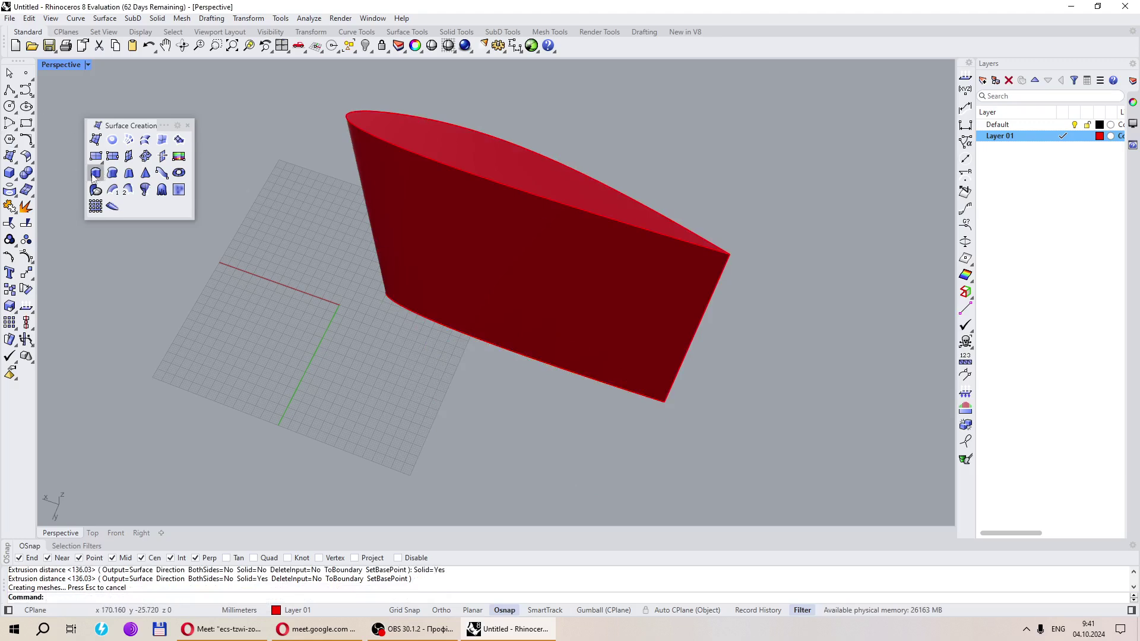
Float the Solid Creation tools to show them and close them again
left_click(8, 176)
left_click_drag(36, 167, 110, 258)
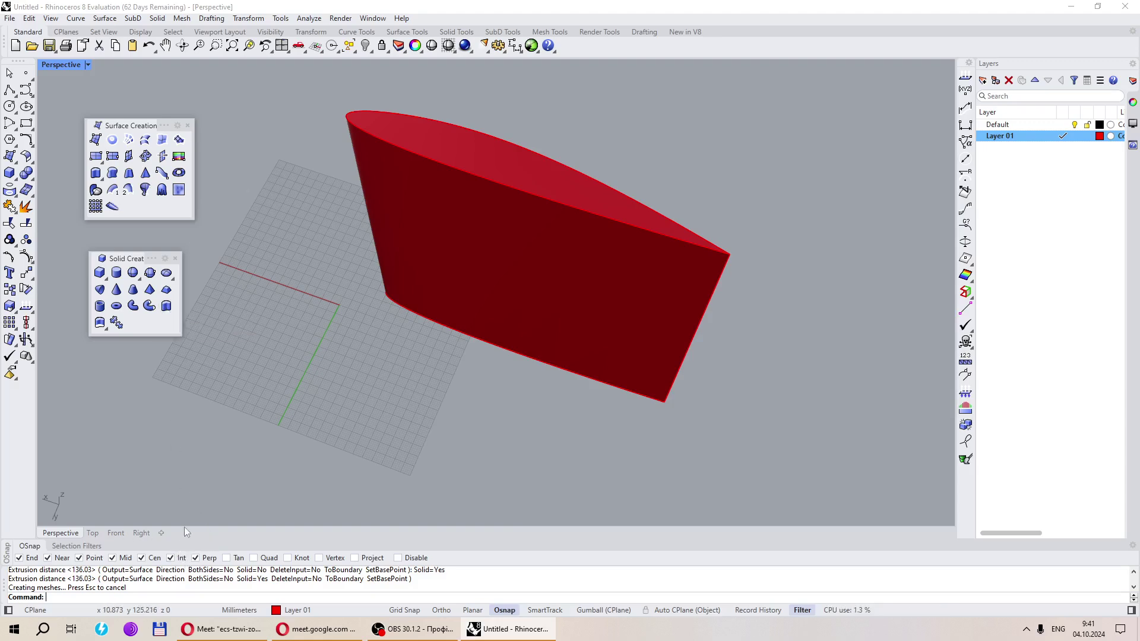
left_click(176, 259)
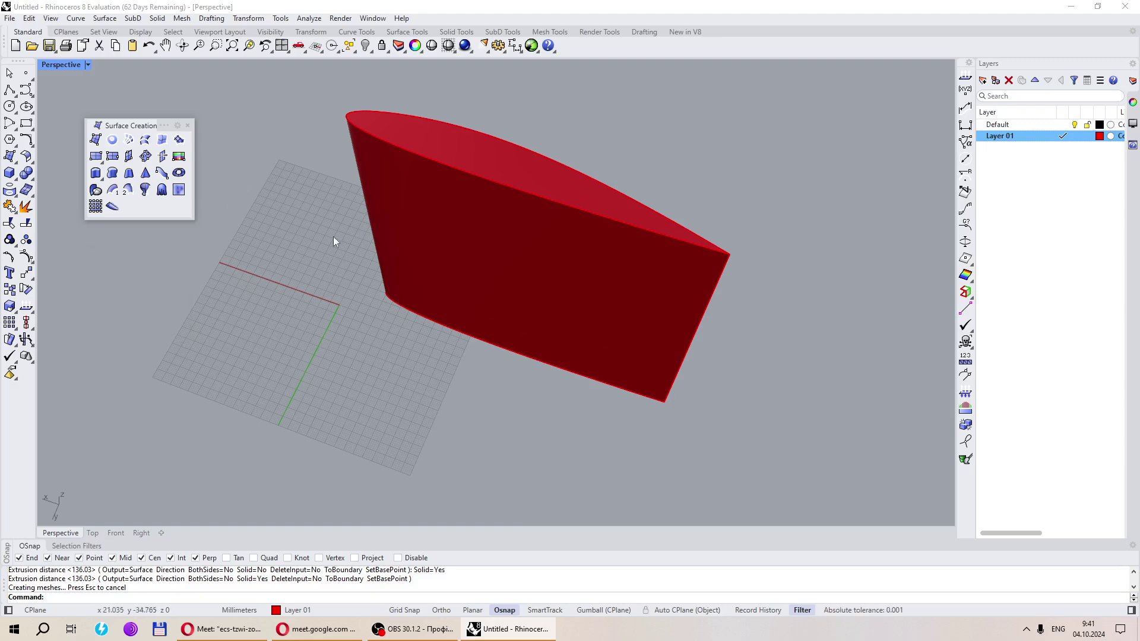
Delete the extruded solid, keeping its profile curve, and close the floating Surface Creation tools
right_click_drag(485, 235, 505, 125)
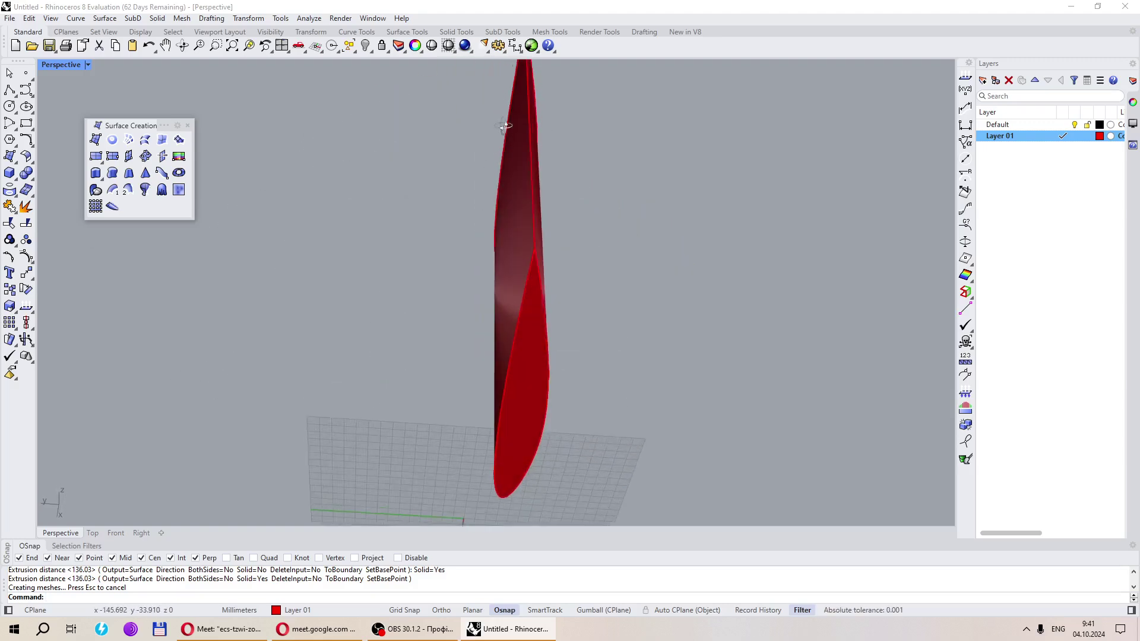
left_click(516, 363)
right_click_drag(501, 364, 493, 283)
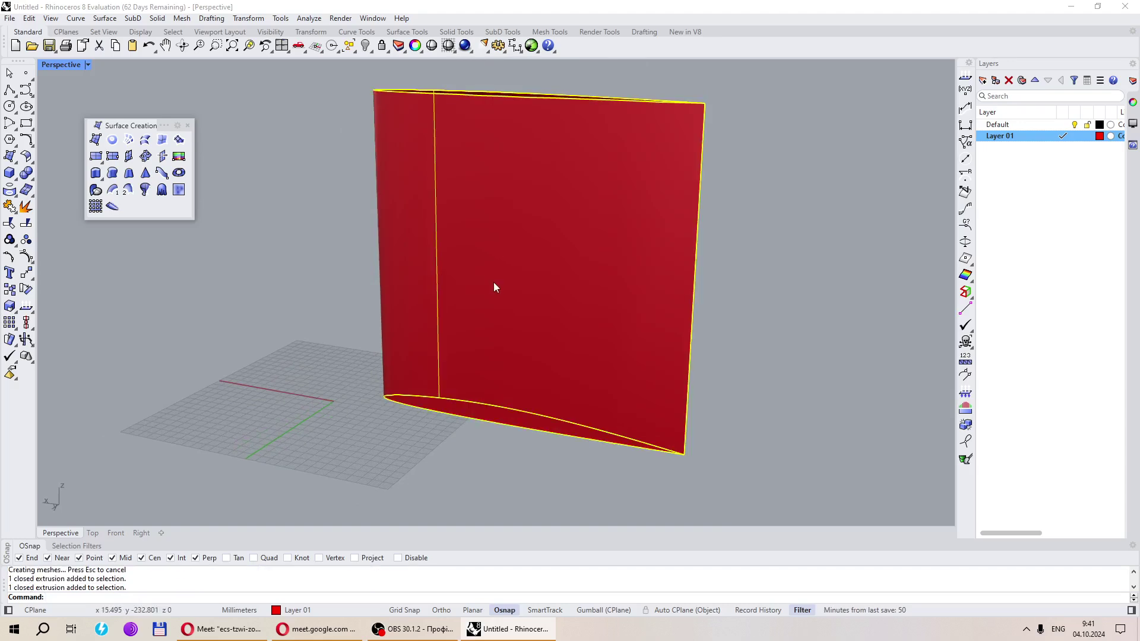
key("Delete")
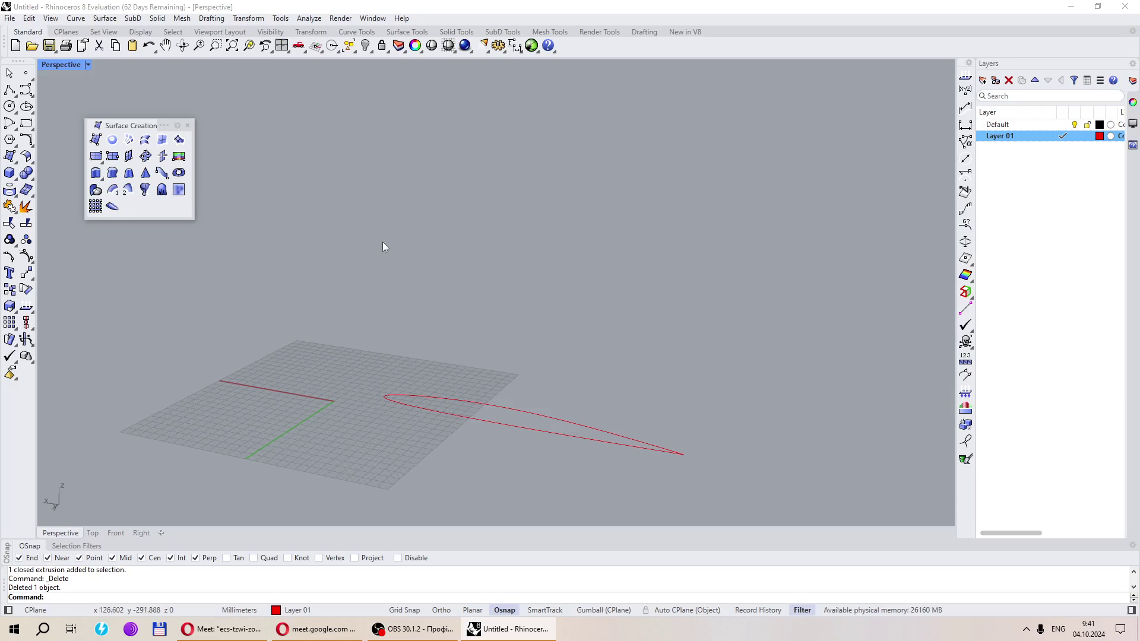
left_click(187, 125)
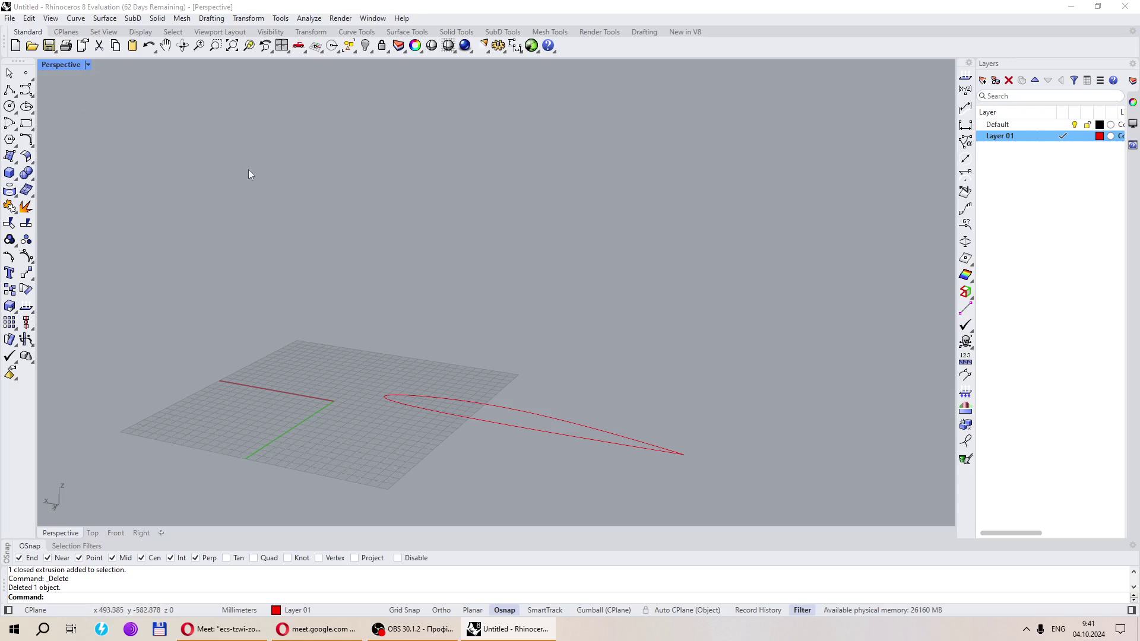
right_click_drag(248, 169, 223, 162)
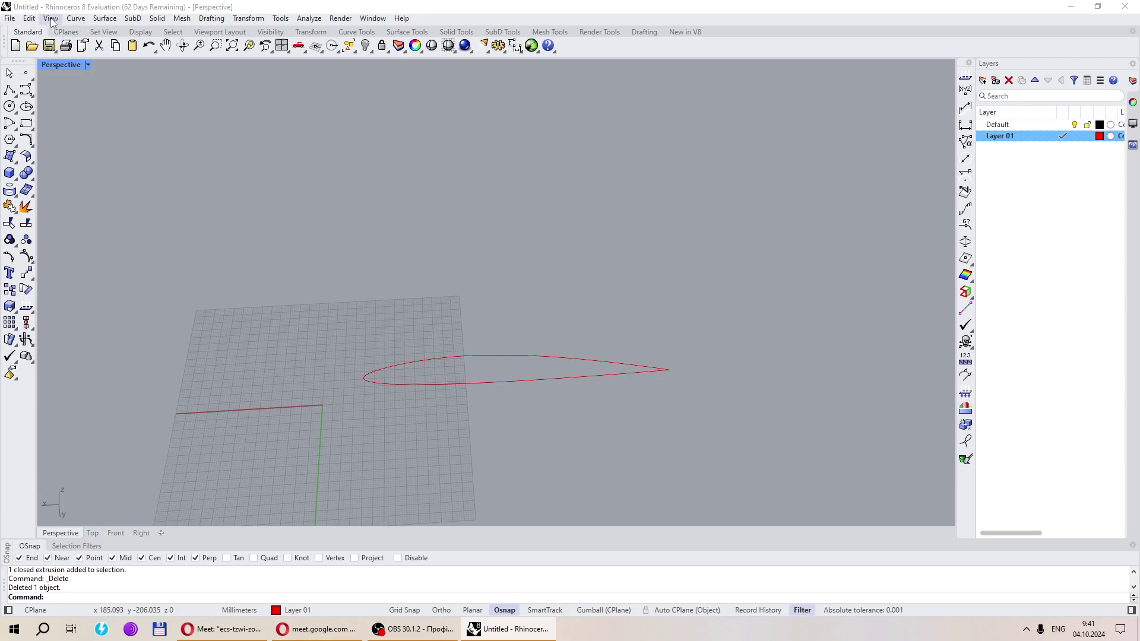
Look through the available command groups, including the Curve, Solid and Transform commands
left_click(76, 17)
mouse_move(162, 17)
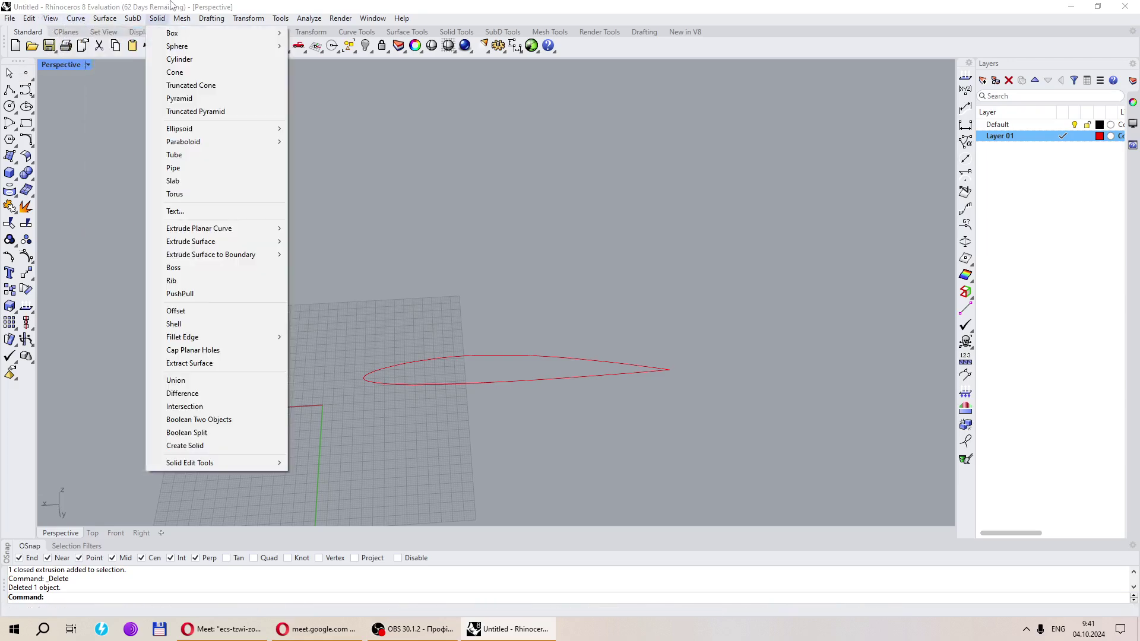
mouse_move(76, 18)
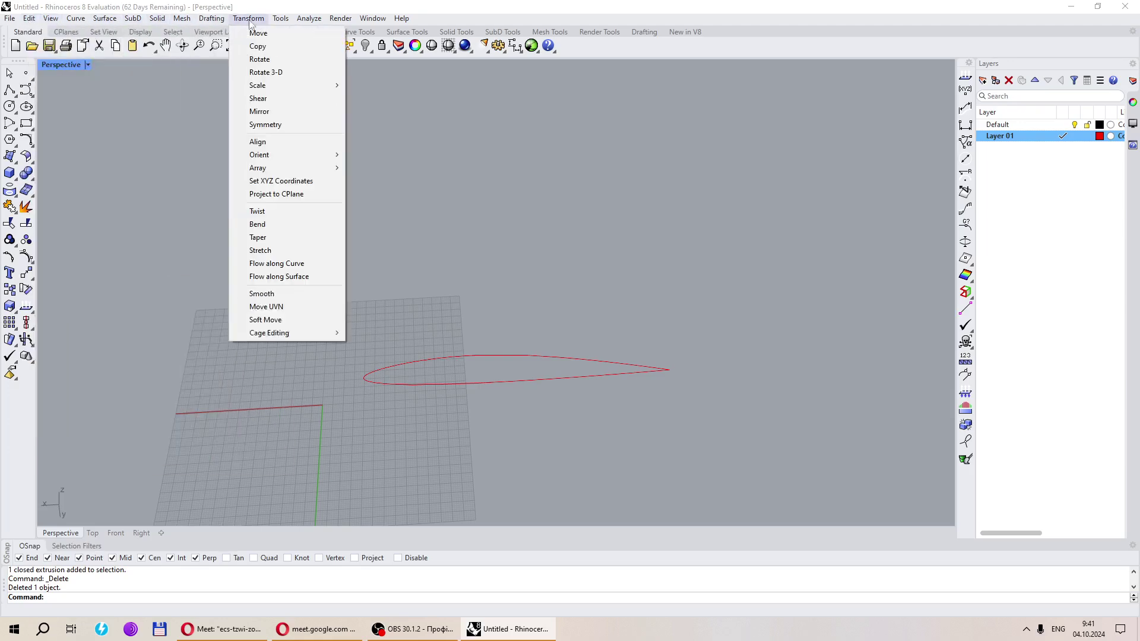
mouse_move(337, 23)
left_click(176, 19)
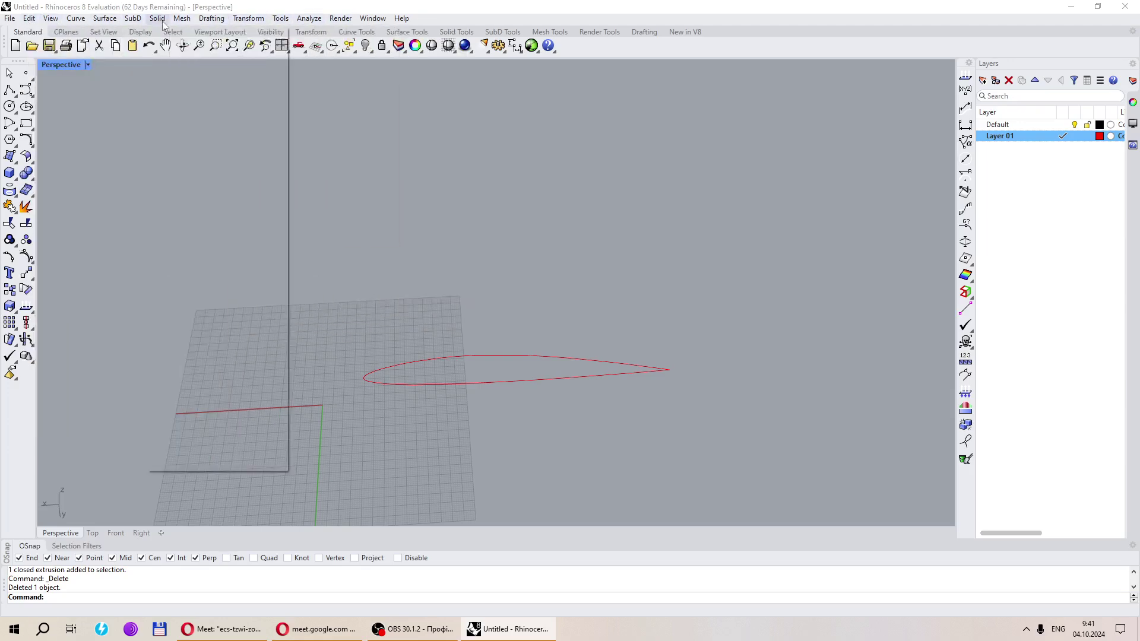
left_click(76, 18)
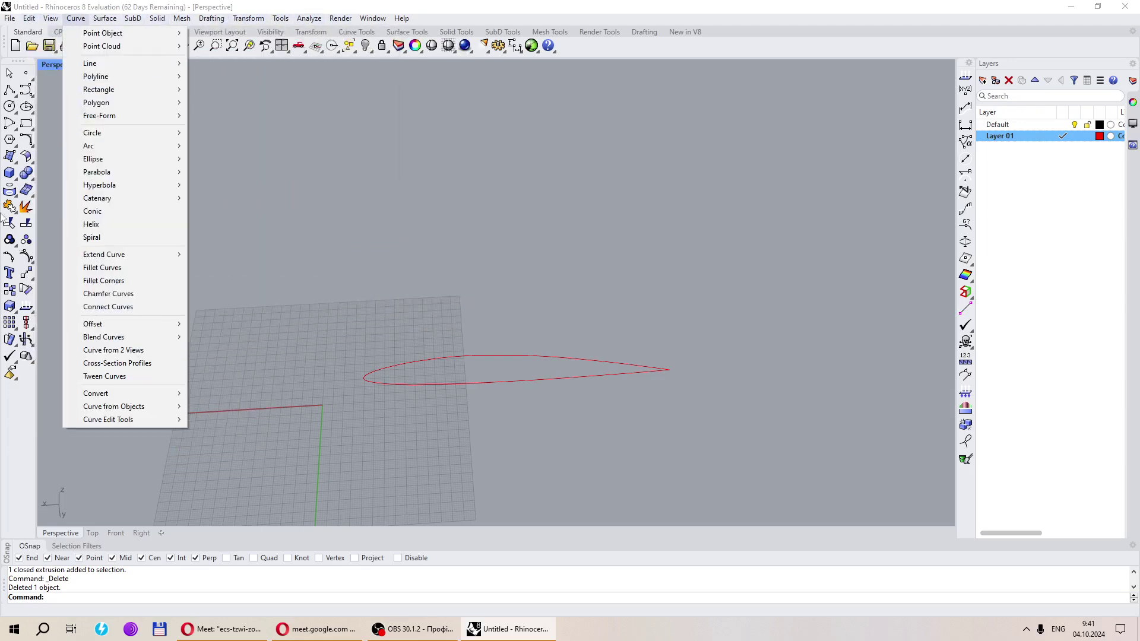
left_click(291, 157)
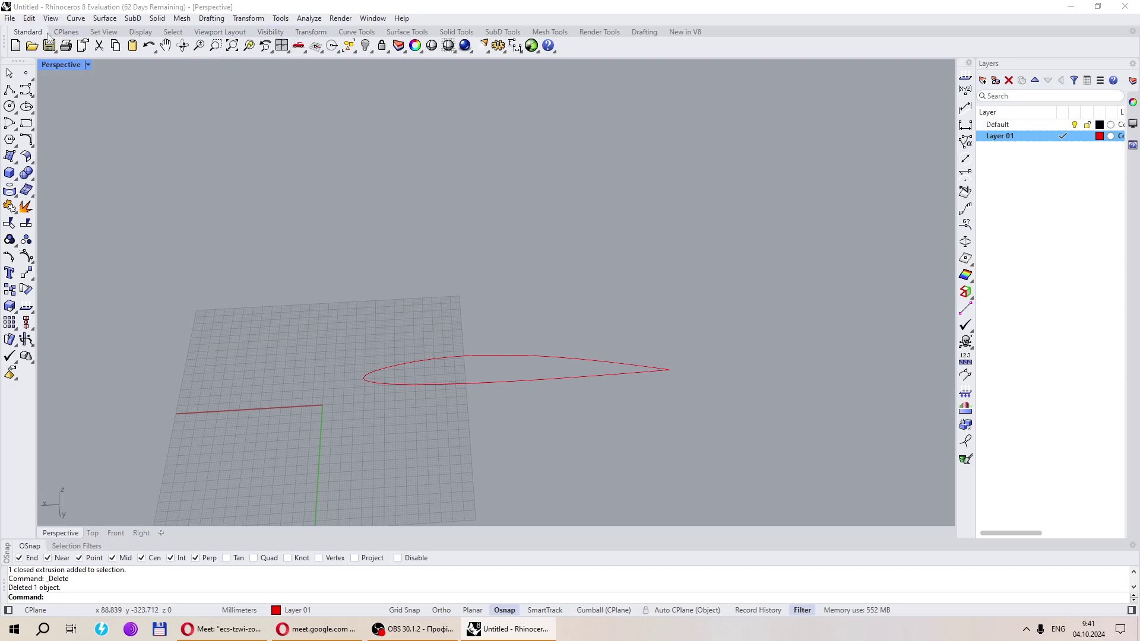
Look through the CPlanes, Set View, Display, Select, Viewport Layout, Visibility and Transform tool sets
left_click(66, 32)
left_click(29, 33)
left_click(104, 32)
left_click(140, 32)
left_click(173, 32)
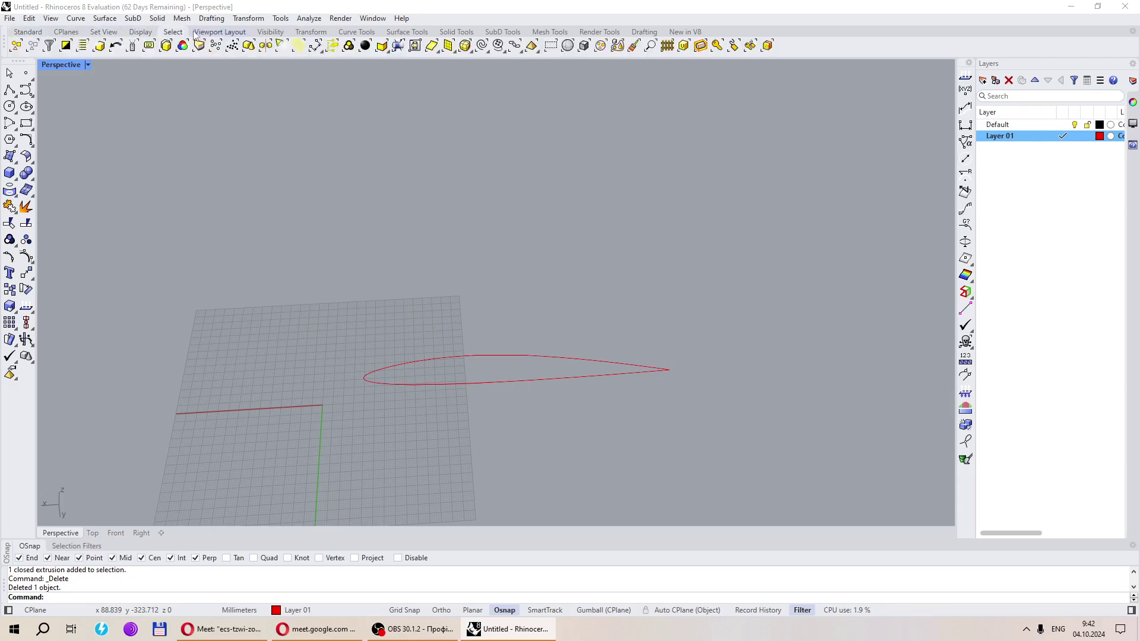
left_click(219, 32)
left_click(270, 32)
left_click(303, 33)
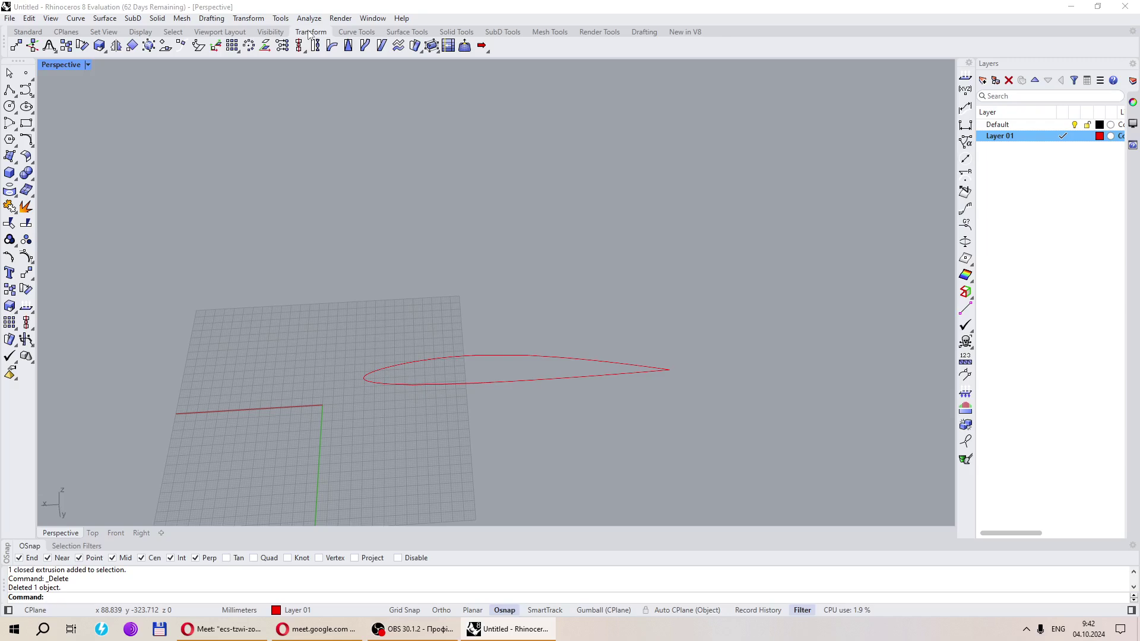
left_click(169, 33)
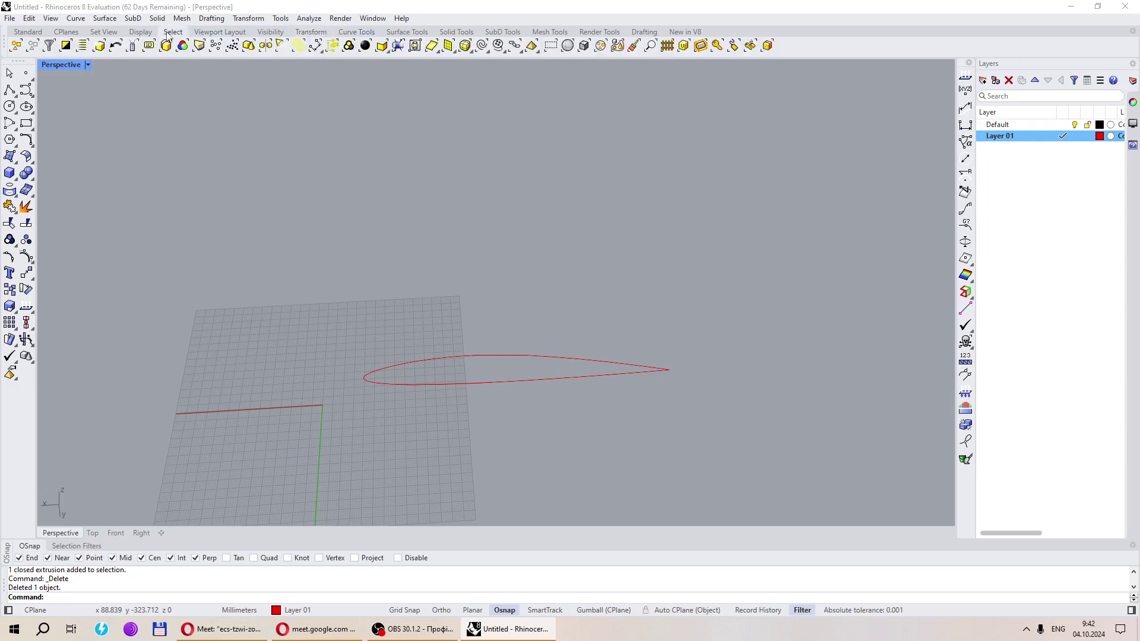
left_click(106, 33)
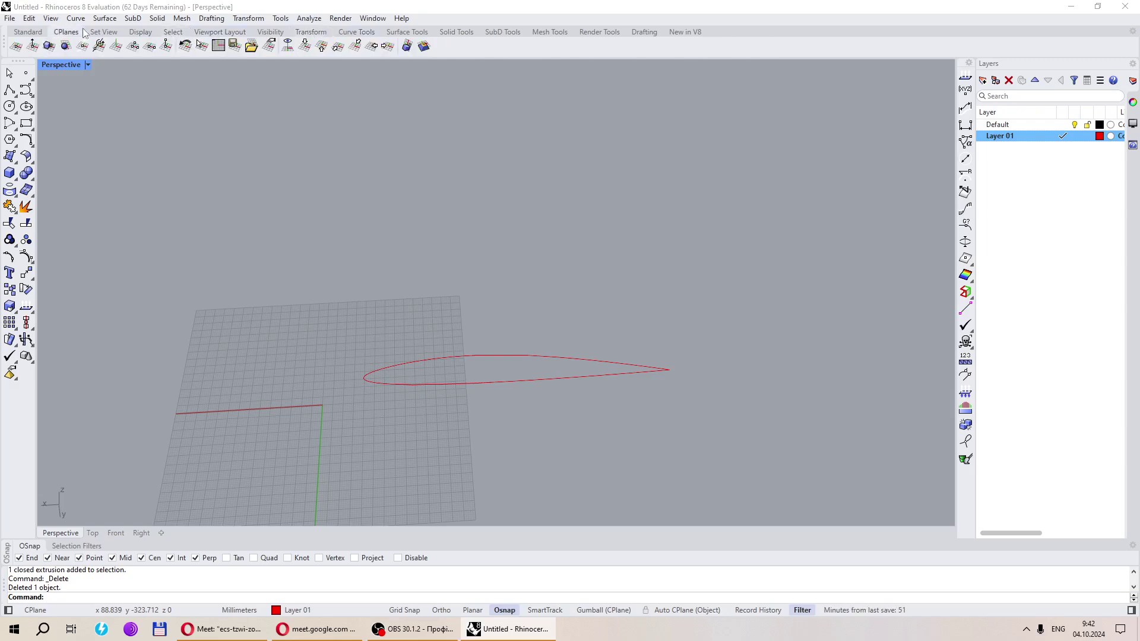
left_click(169, 34)
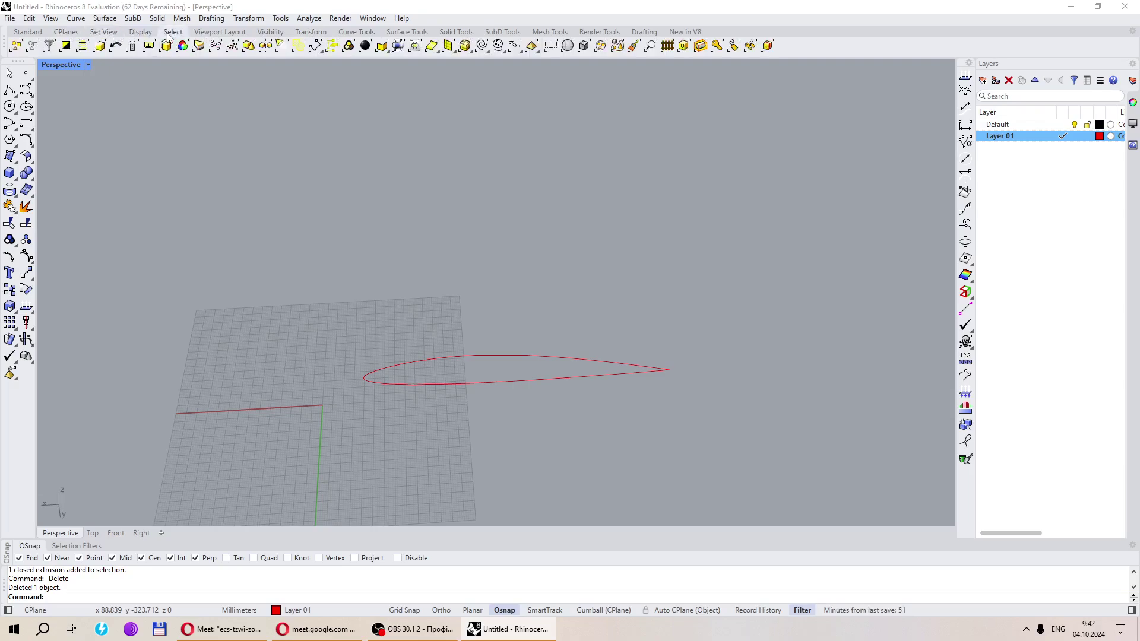
left_click(215, 34)
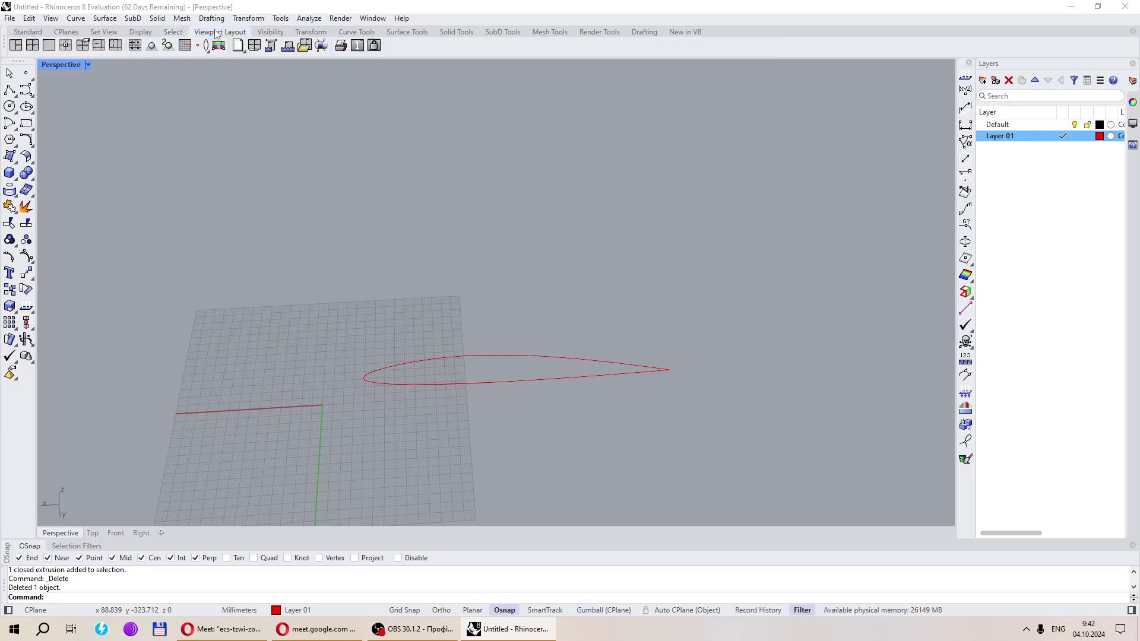
left_click(268, 33)
left_click(310, 34)
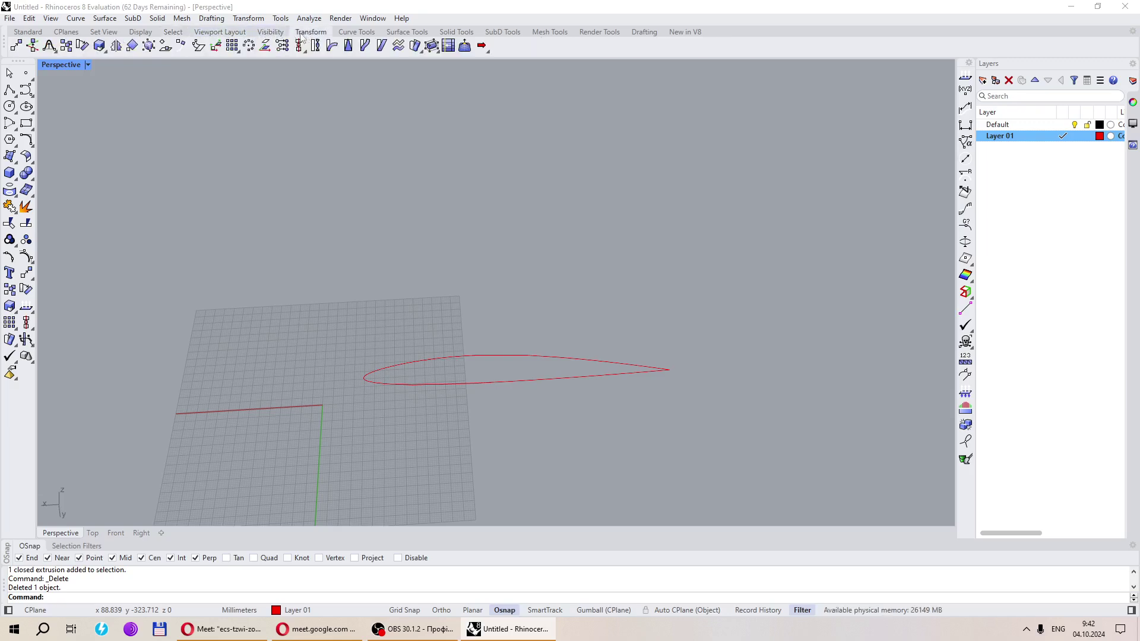
Examine the Curve, Surface, Solid, SubD, Mesh and Render tool sets and return to the Standard set
left_click(362, 33)
left_click(395, 33)
left_click(455, 33)
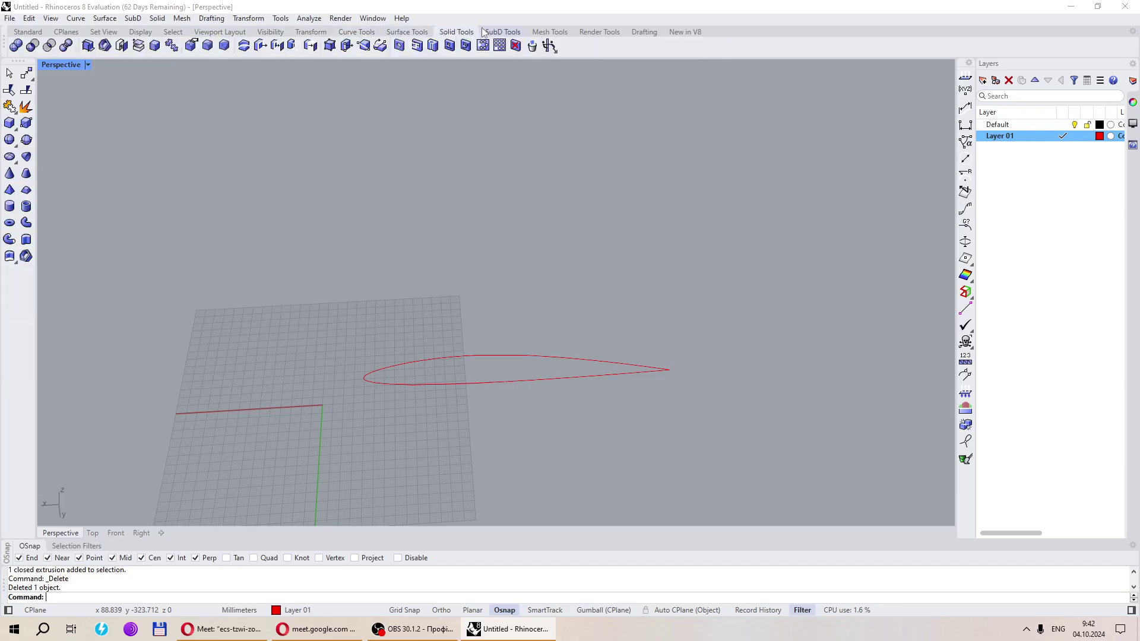
left_click(497, 34)
left_click(545, 34)
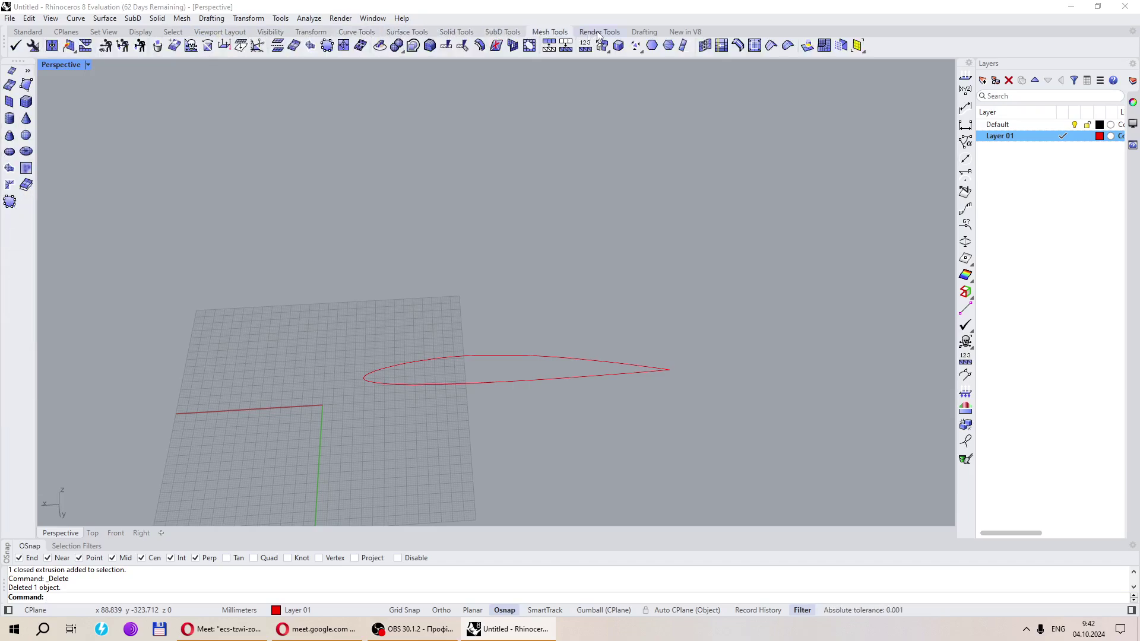
left_click(599, 33)
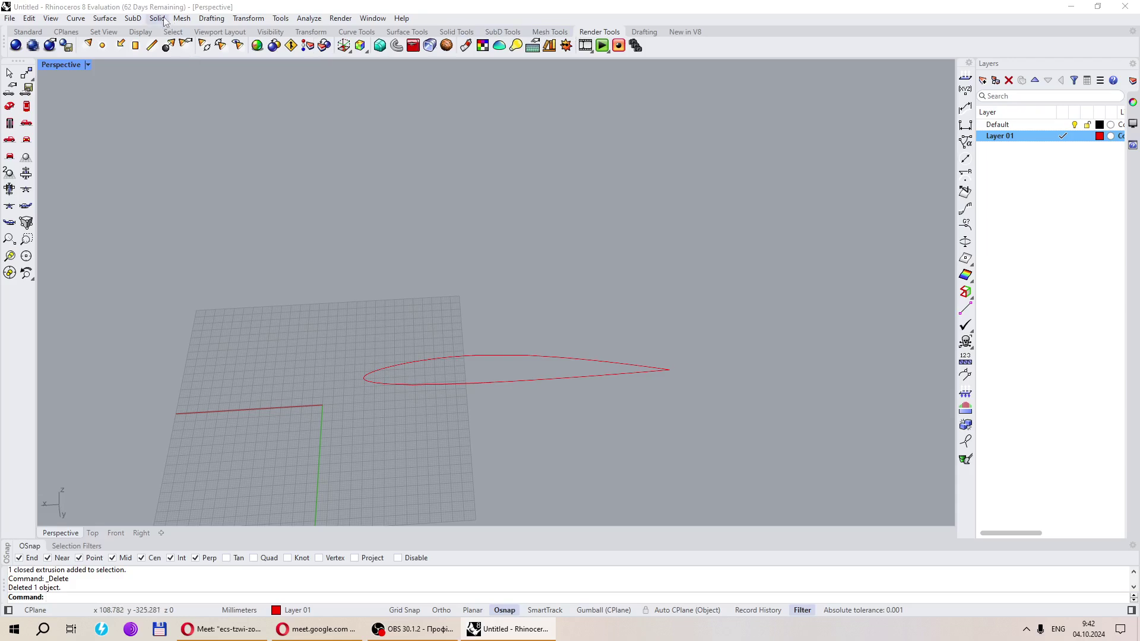
left_click(28, 32)
Delete the closed leaf-shaped profile curve from the Perspective view
right_click_drag(433, 293, 475, 322, "shift")
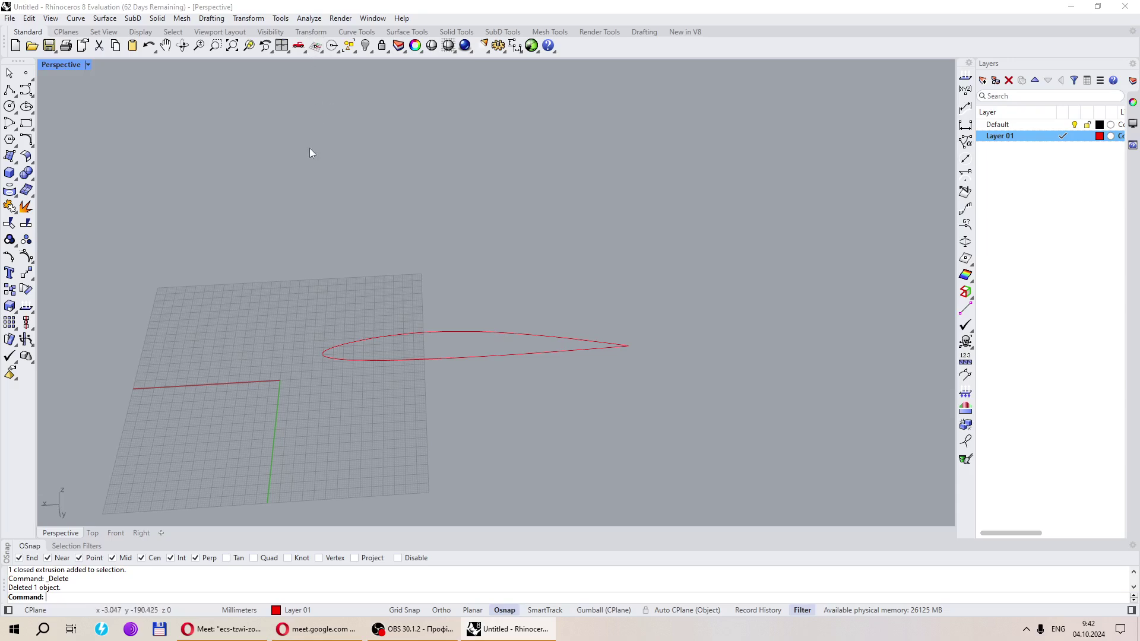
right_click_drag(223, 232, 446, 328)
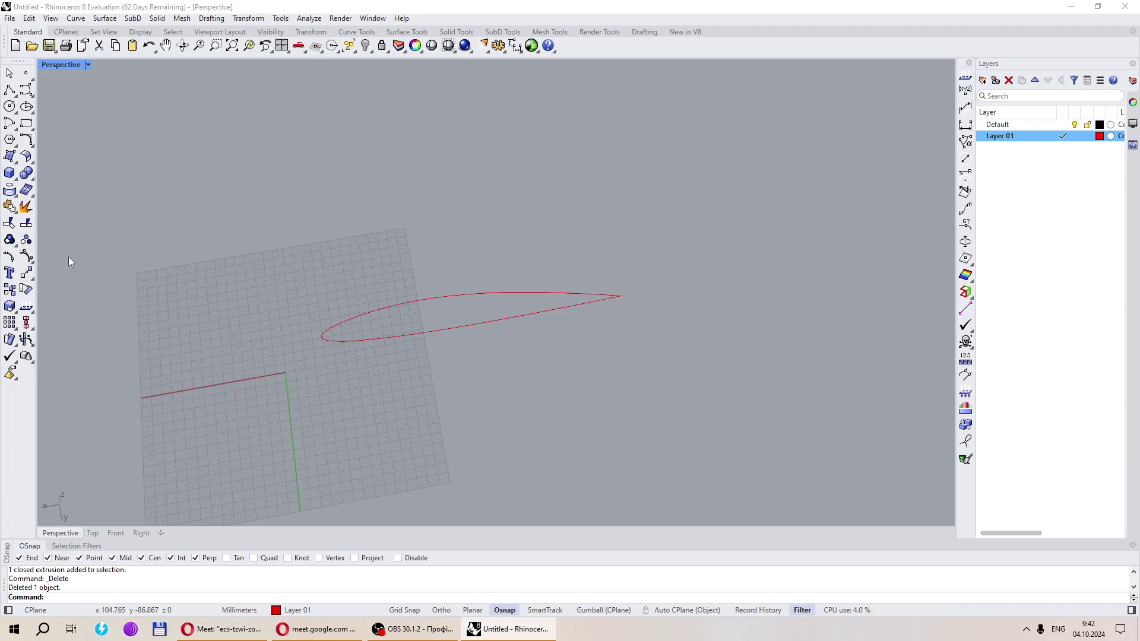
right_click_drag(410, 309, 471, 345)
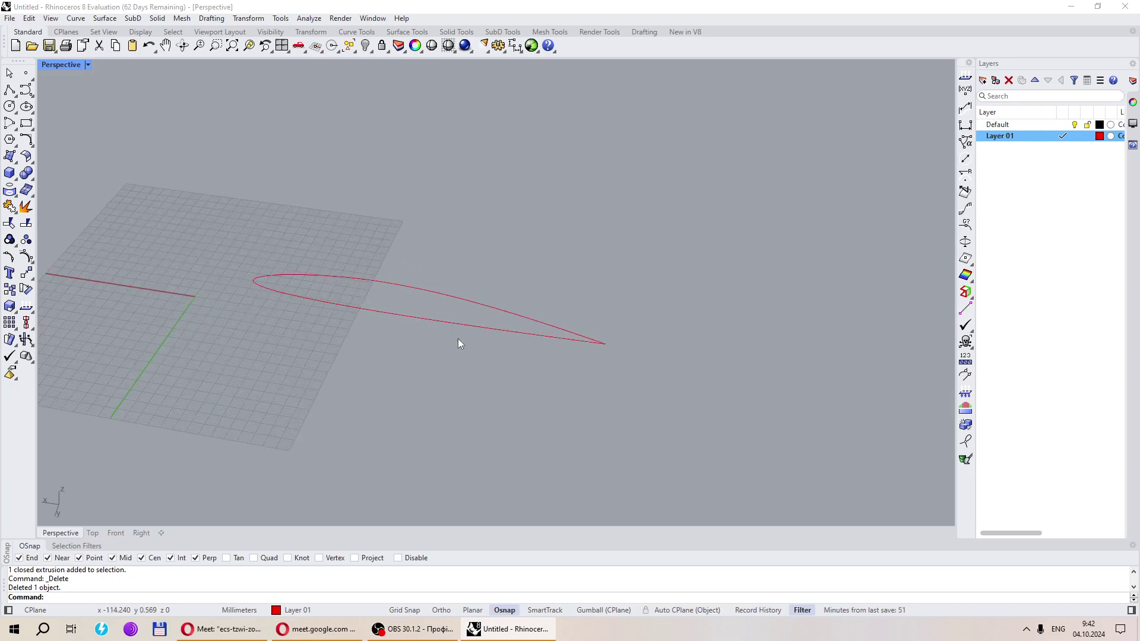
left_click_drag(487, 359, 425, 323)
left_click_drag(421, 320, 419, 322)
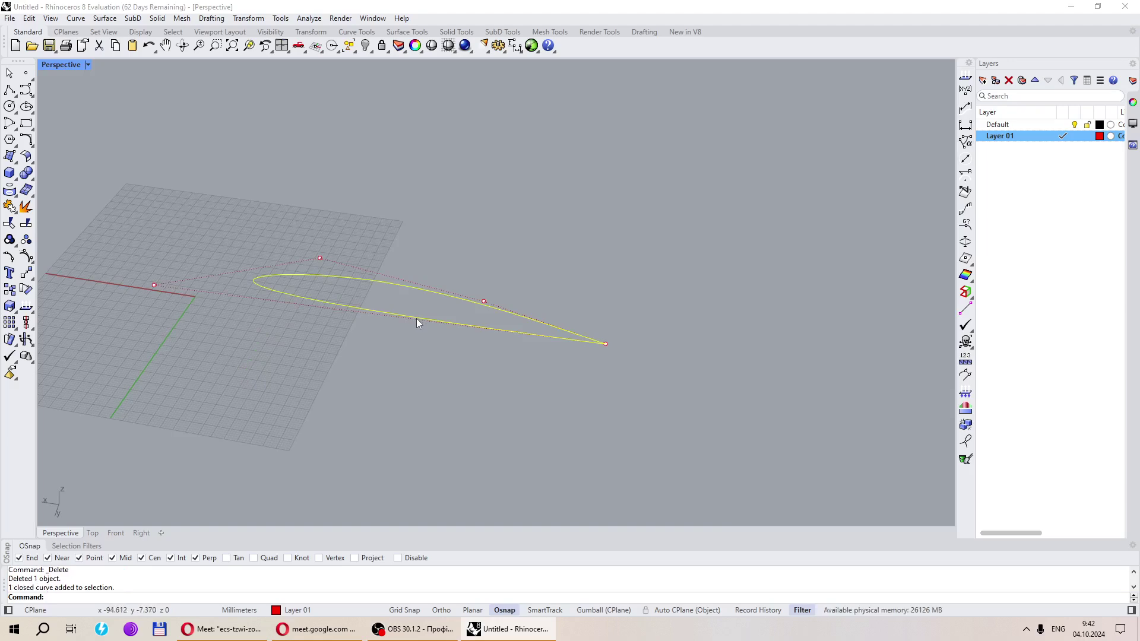
key("Escape")
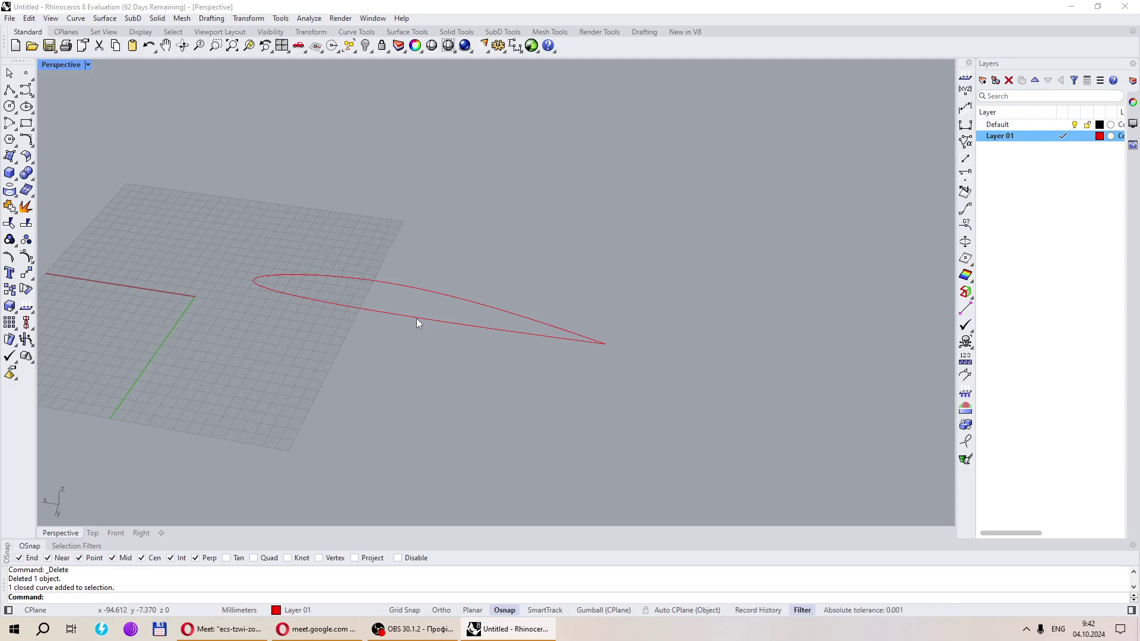
left_click(470, 327)
key("Delete")
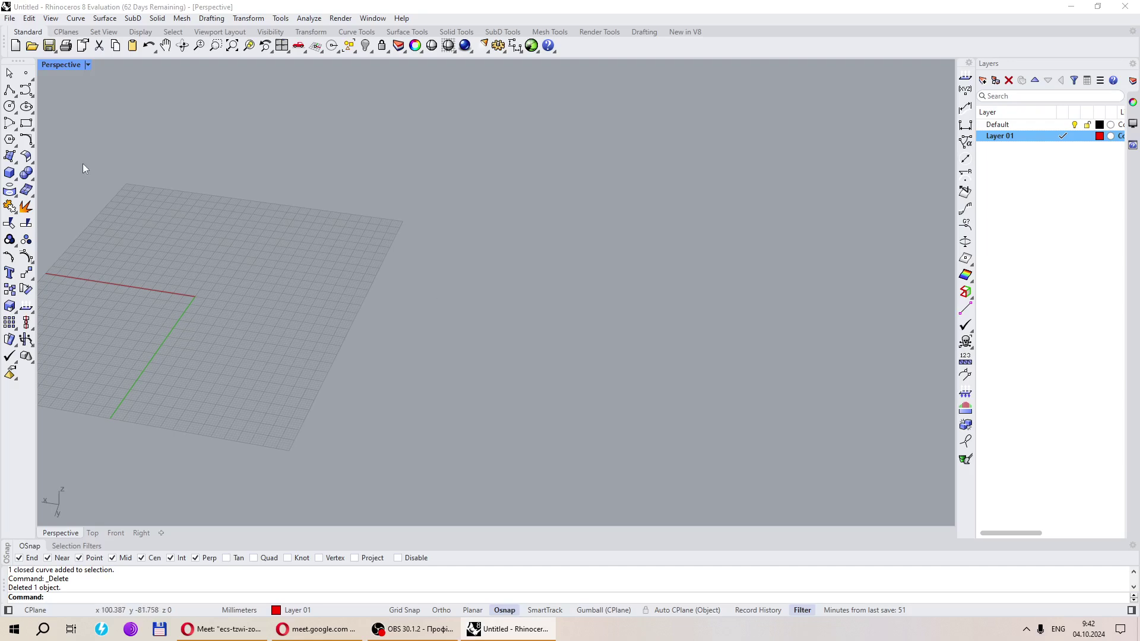
Draw an open S-shaped degree 3 control point curve with four points across the grid's edge in Perspective
right_click_drag(174, 222, 386, 237)
scroll(380, 243, "up", 3)
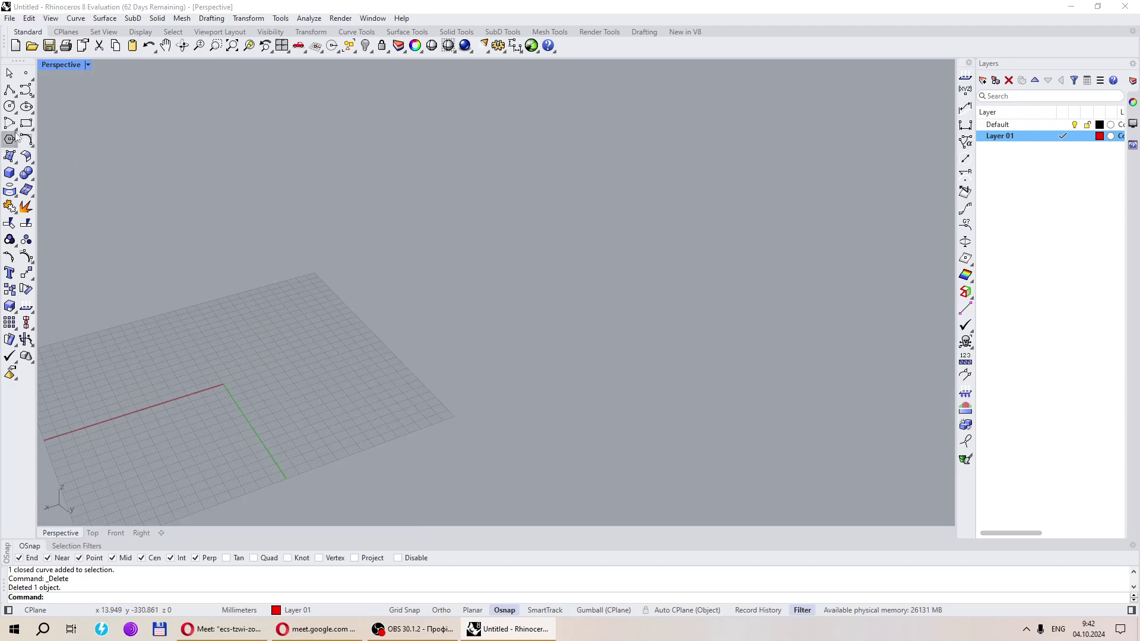
left_click(26, 90)
left_click(294, 394)
left_click(333, 314)
left_click(512, 385)
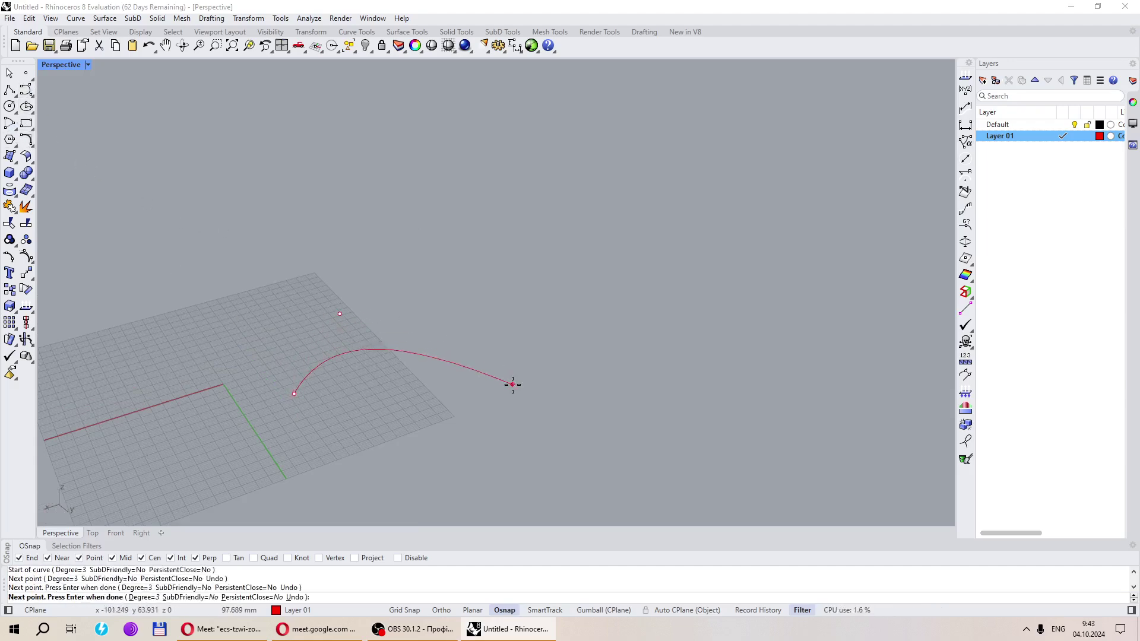
left_click(461, 300)
key("Return")
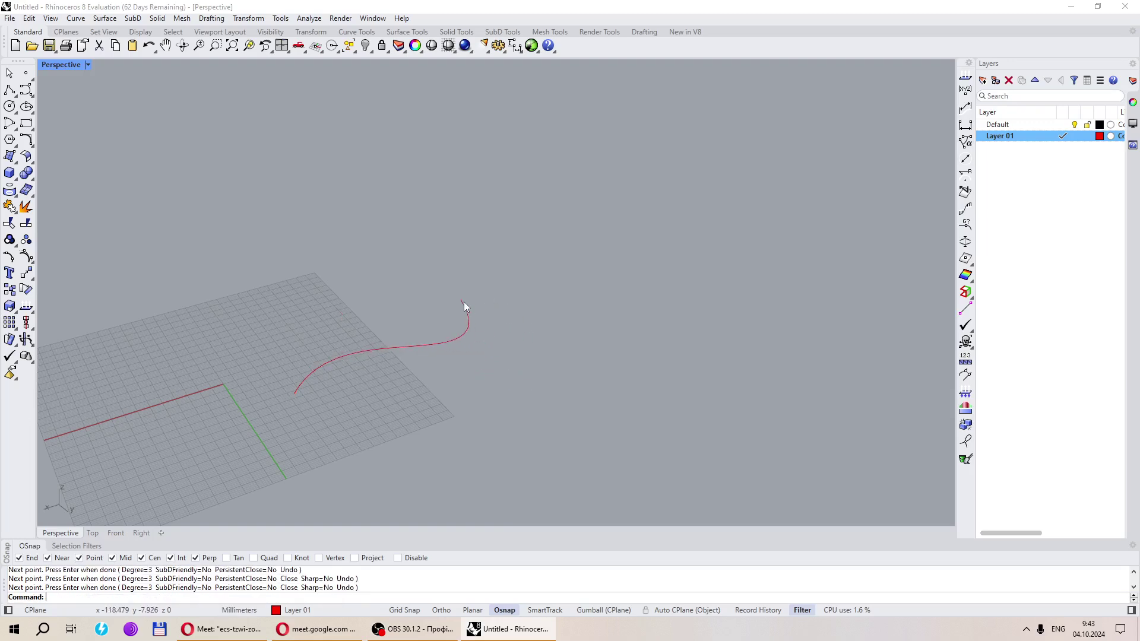
Raise the curve's second control point straight up in the Front view and inspect the resulting 3D shape in Perspective
left_click(457, 341)
right_click_drag(351, 437, 322, 407)
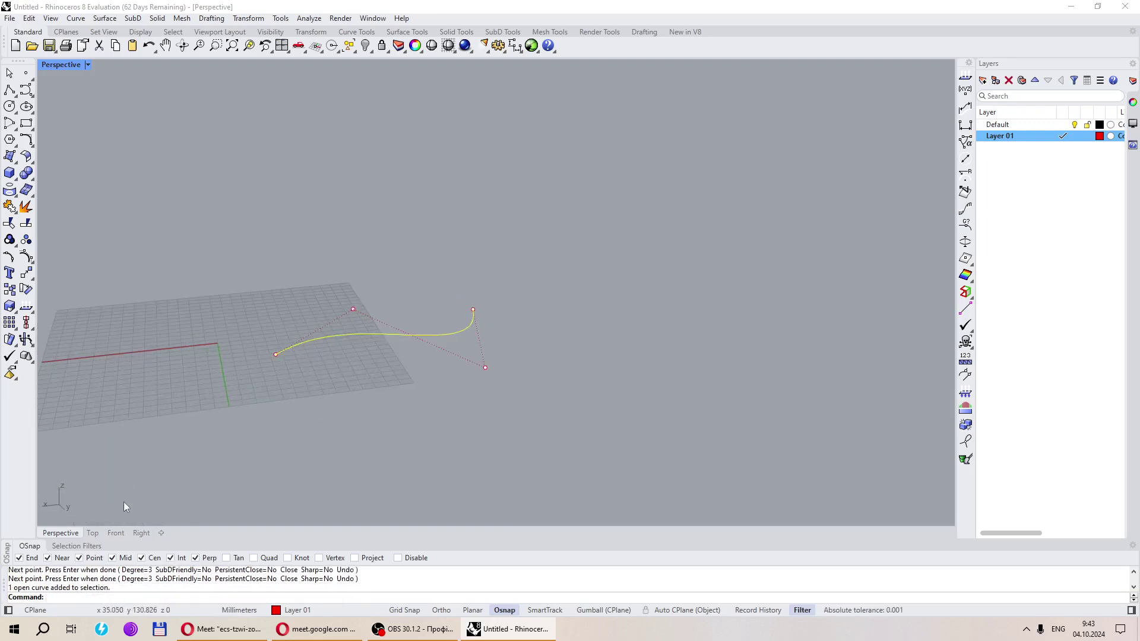
left_click(118, 533)
scroll(536, 388, "down", 2)
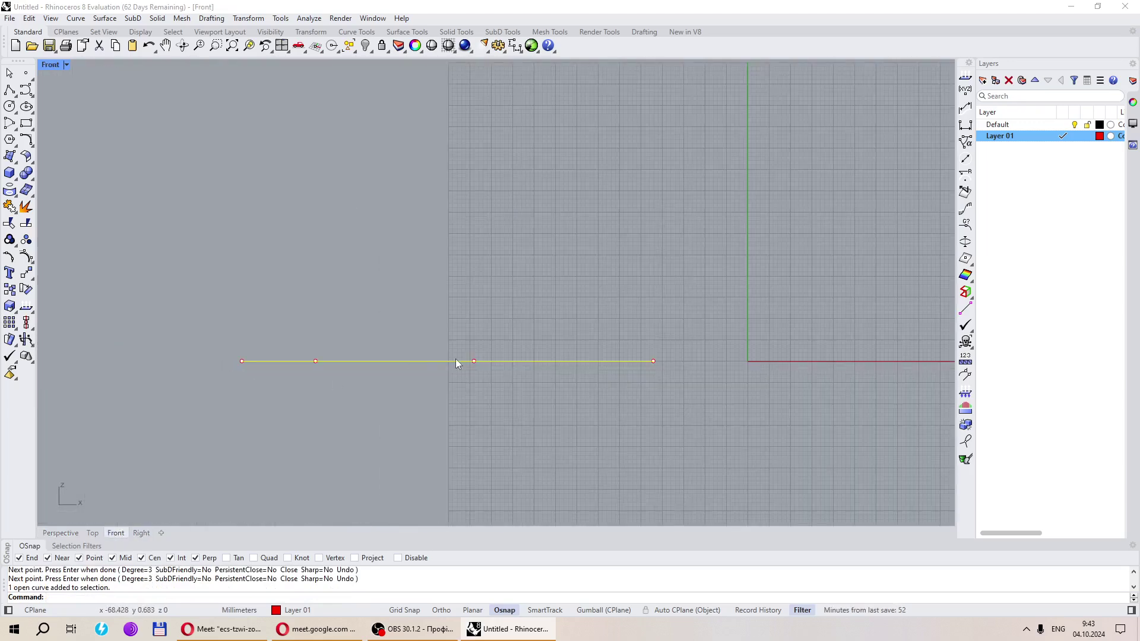
left_click_drag(474, 361, 473, 173)
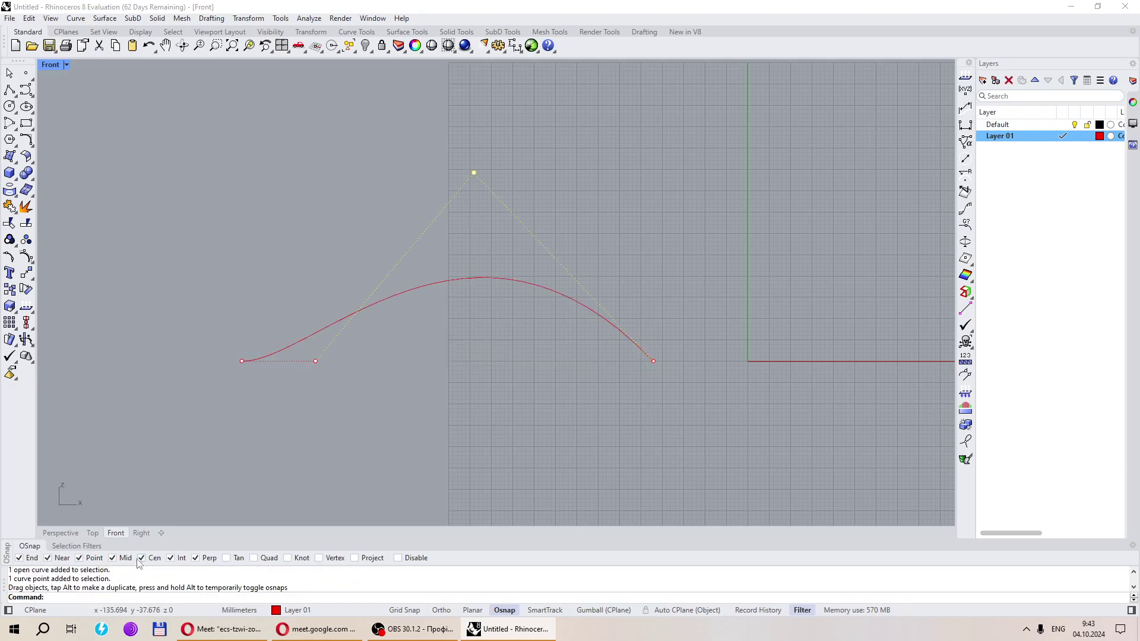
left_click(56, 532)
right_click_drag(193, 421, 487, 330)
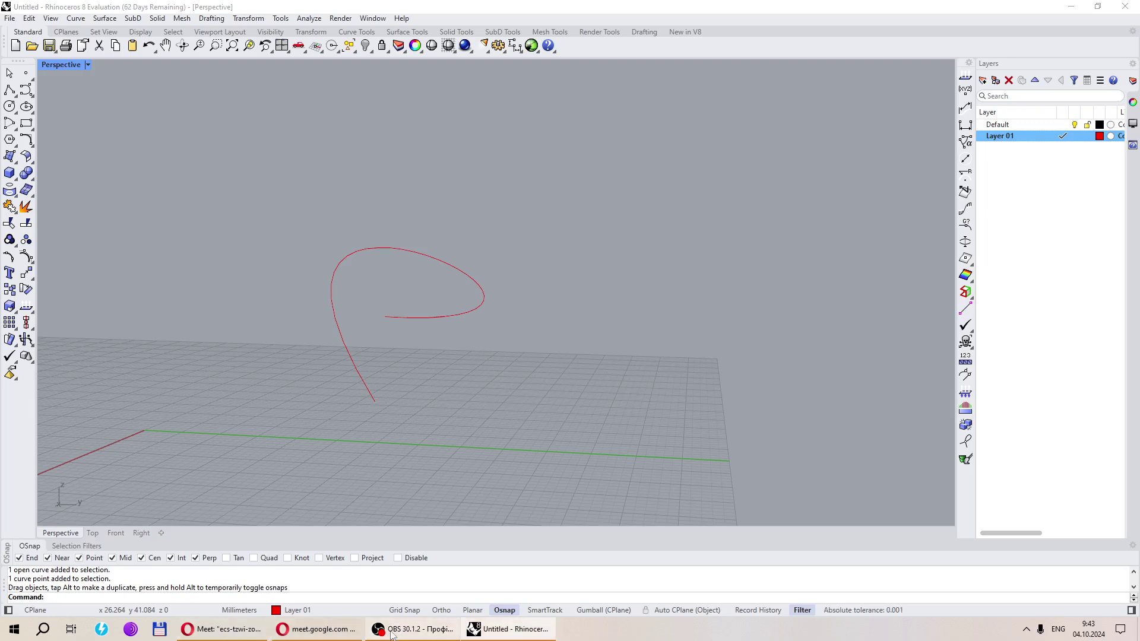
Check the Google Meet call, return to Rhino and delete the bent curve
left_click(248, 635)
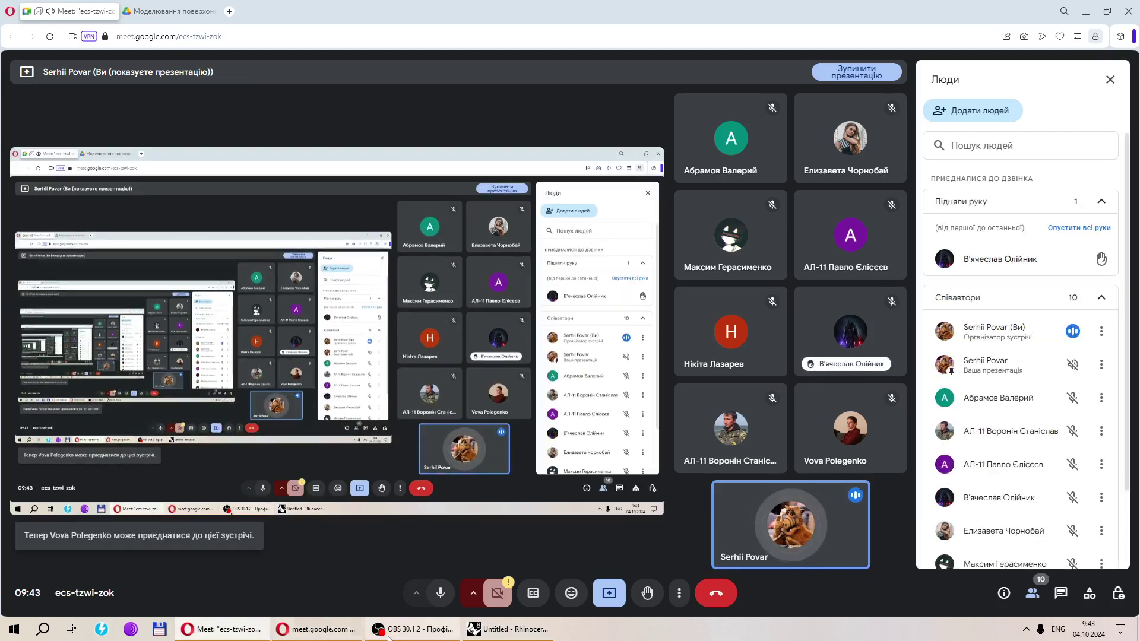
left_click(526, 636)
right_click_drag(388, 364, 397, 393)
left_click(380, 303)
key("Delete")
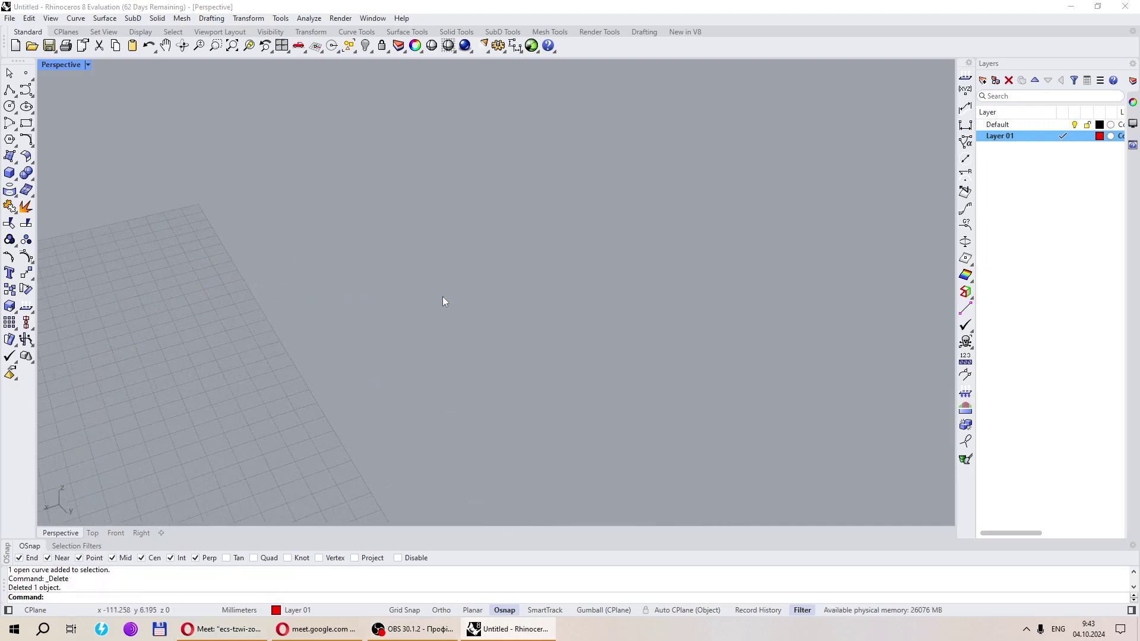
right_click_drag(443, 297, 480, 306)
scroll(503, 304, "down", 3)
scroll(397, 295, "up", 4)
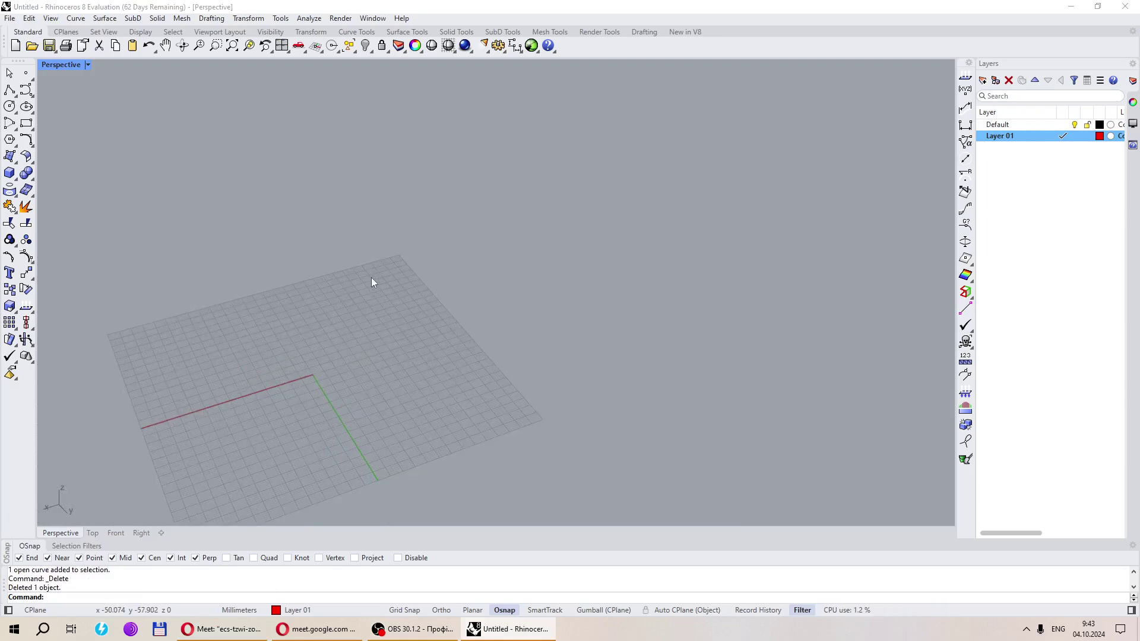
scroll(453, 275, "down", 2)
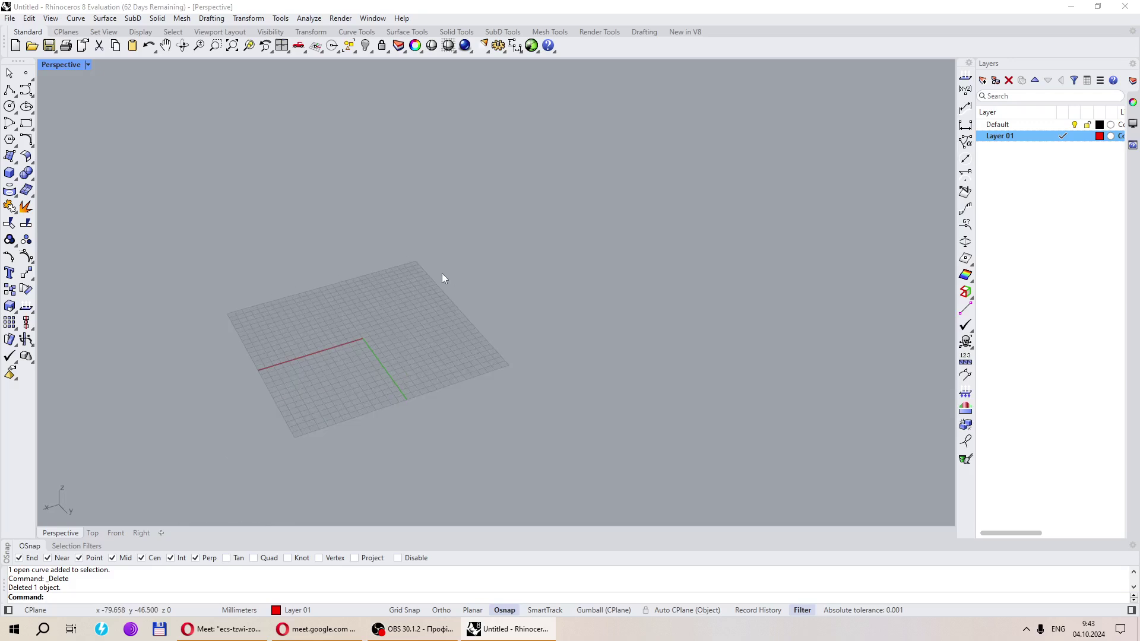
scroll(442, 274, "up", 2)
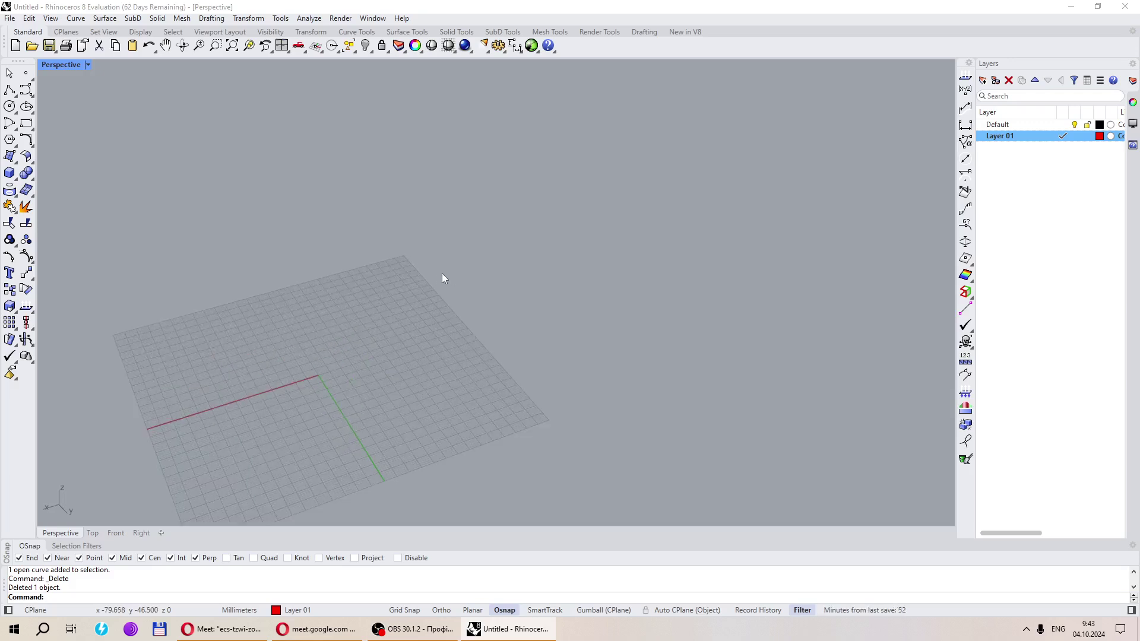
scroll(442, 277, "down", 3)
scroll(257, 299, "up", 4)
scroll(256, 298, "down", 2)
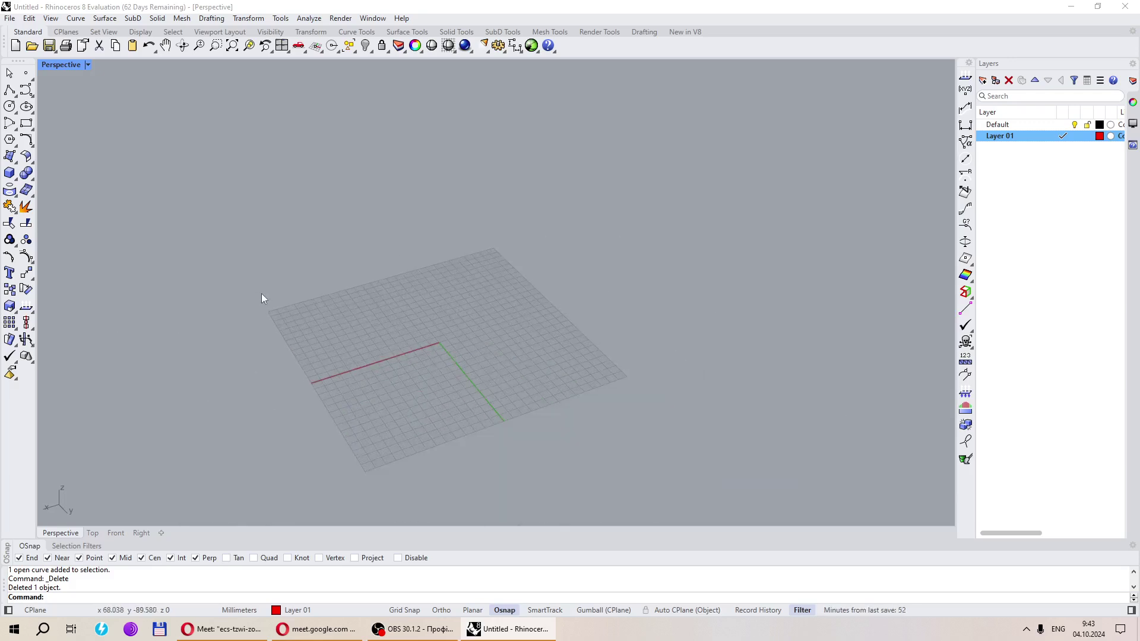
scroll(452, 318, "up", 1)
scroll(453, 319, "down", 1)
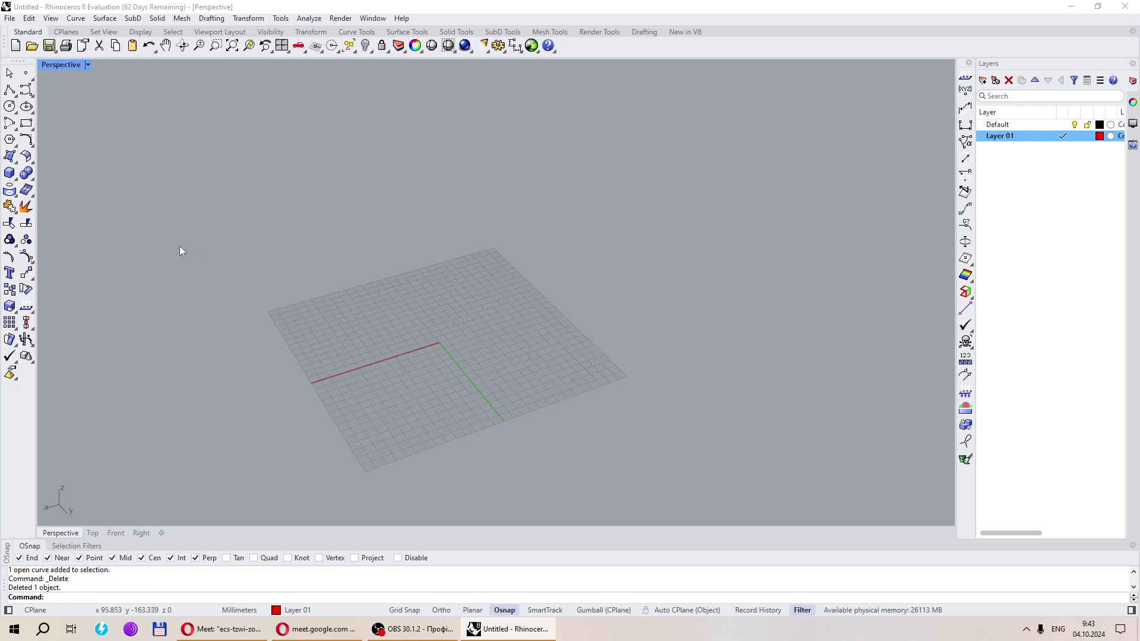
scroll(446, 318, "up", 3)
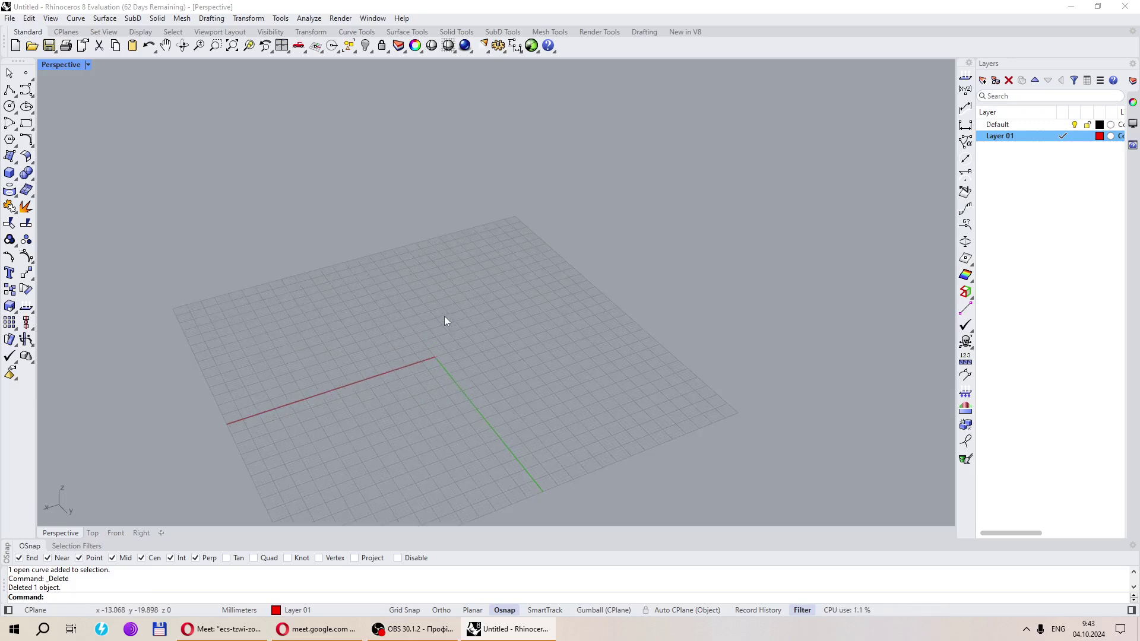
Float the Surface Creation tools over the Perspective view to show them and close them again
left_click(12, 161)
left_click(9, 157)
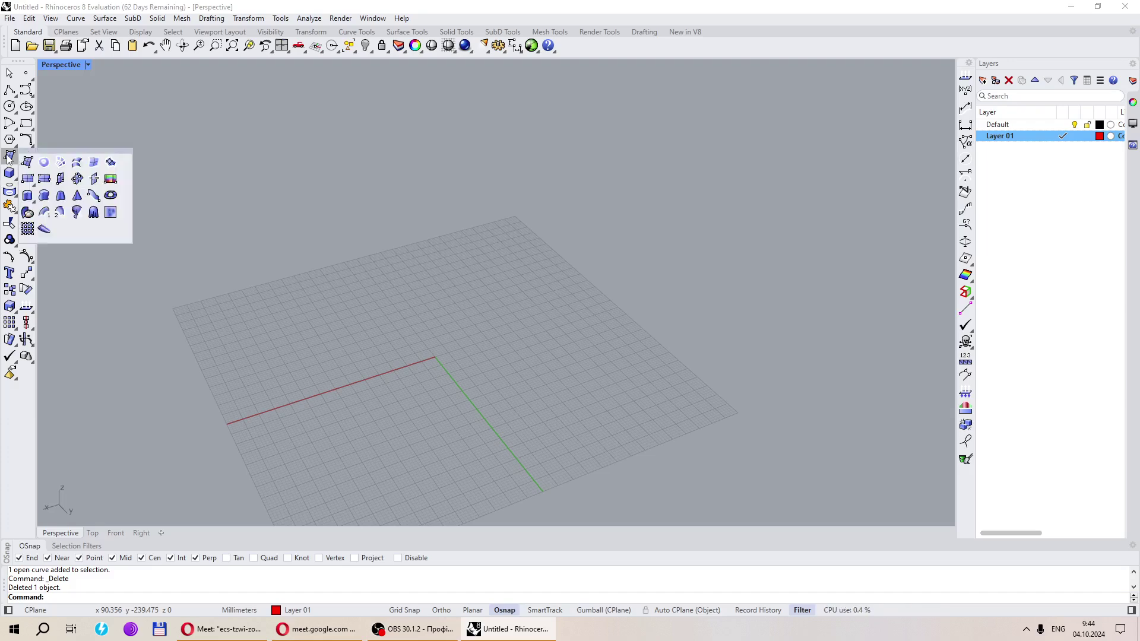
left_click_drag(59, 153, 124, 91)
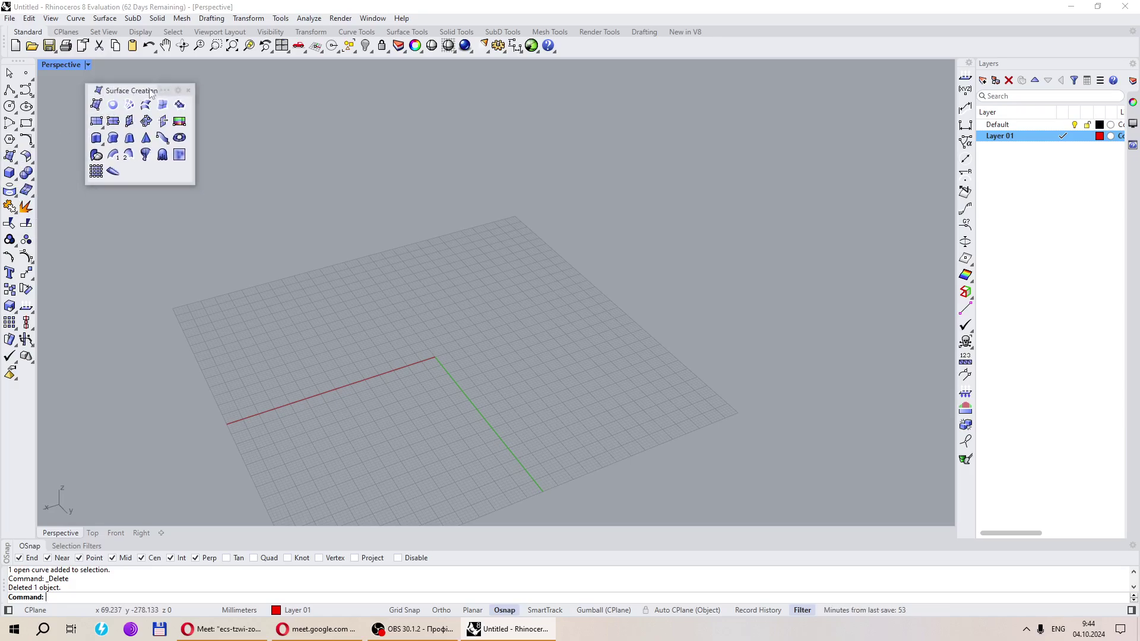
mouse_move(143, 90)
left_mouse_down()
mouse_move(134, 136)
mouse_move(135, 102)
left_mouse_up()
left_click(180, 103)
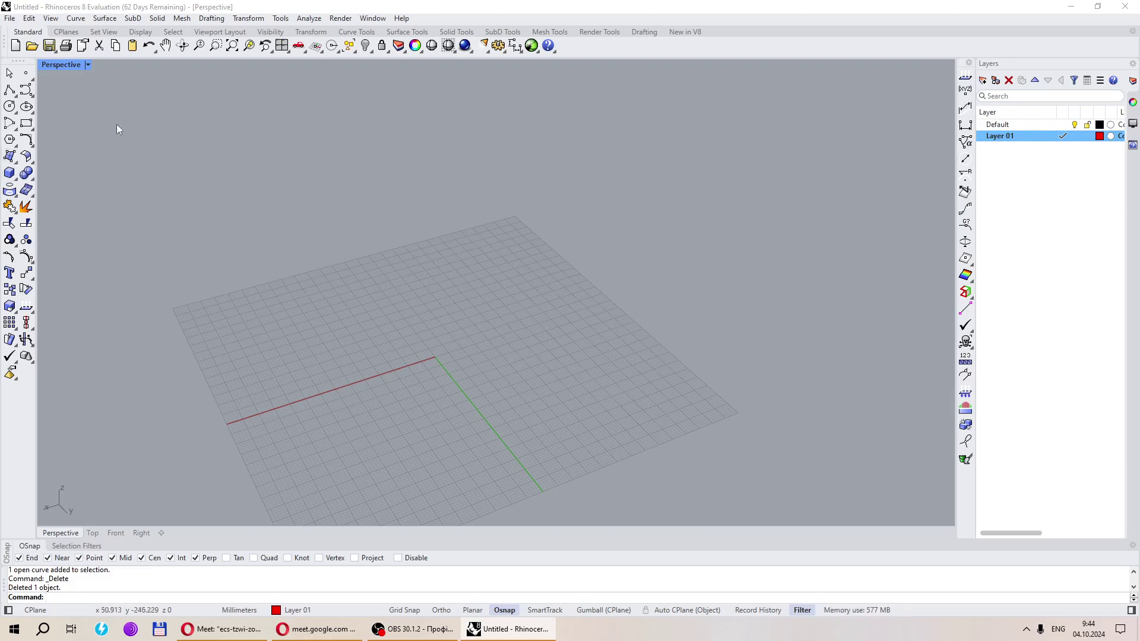
Show the Surface Creation tool set once more, close it, and briefly start the corner-point surface command
left_click(6, 158)
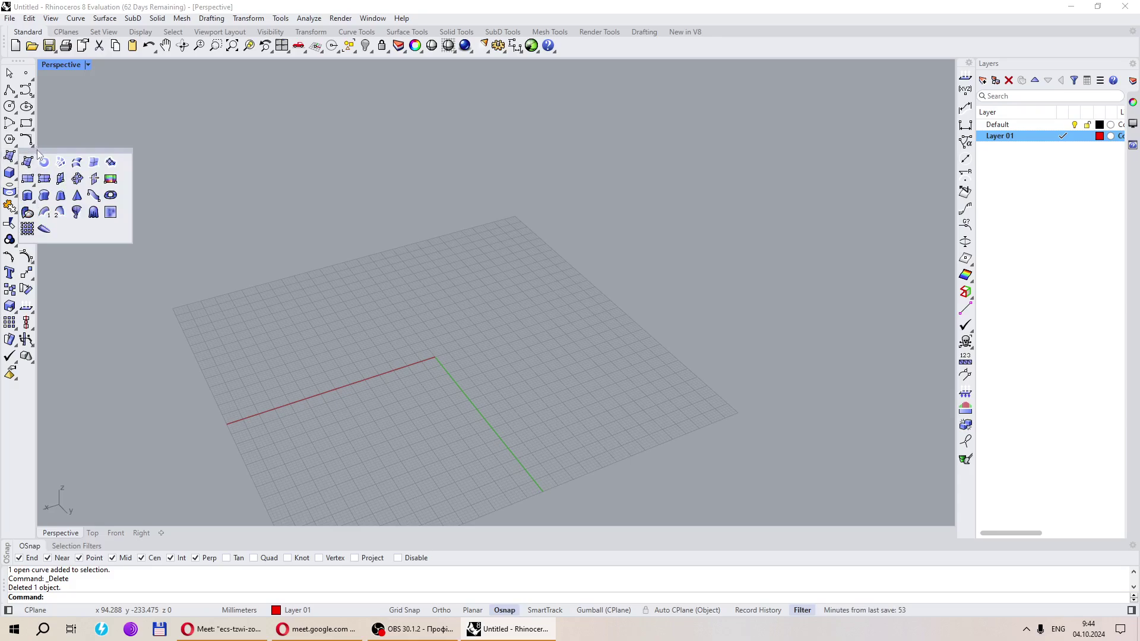
left_click_drag(38, 154, 105, 167)
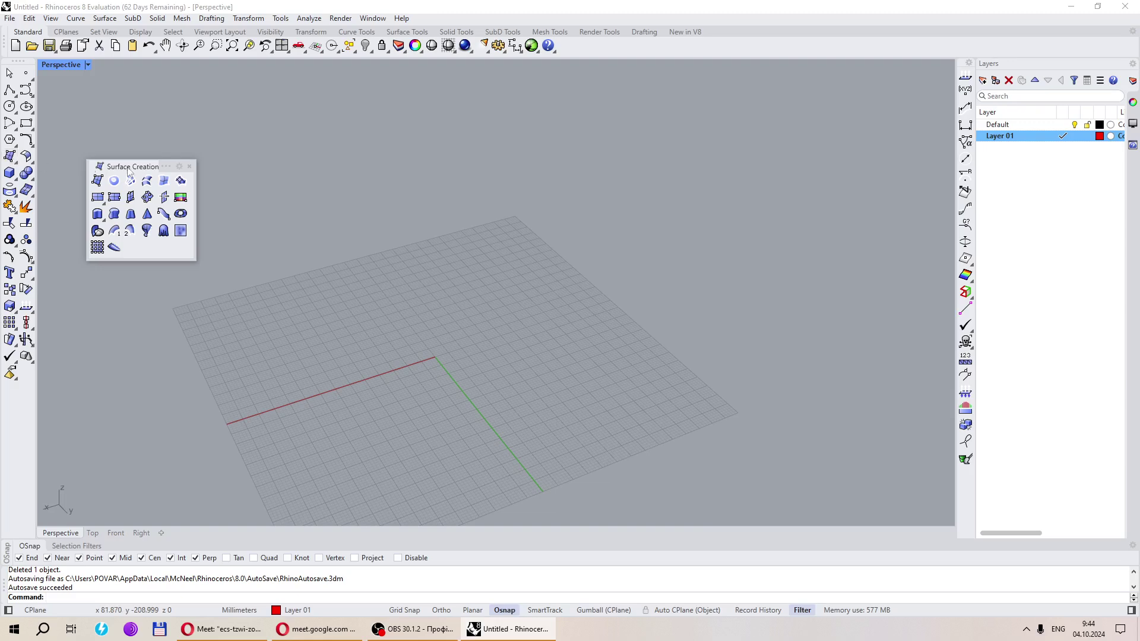
left_click(189, 166)
left_click(9, 156)
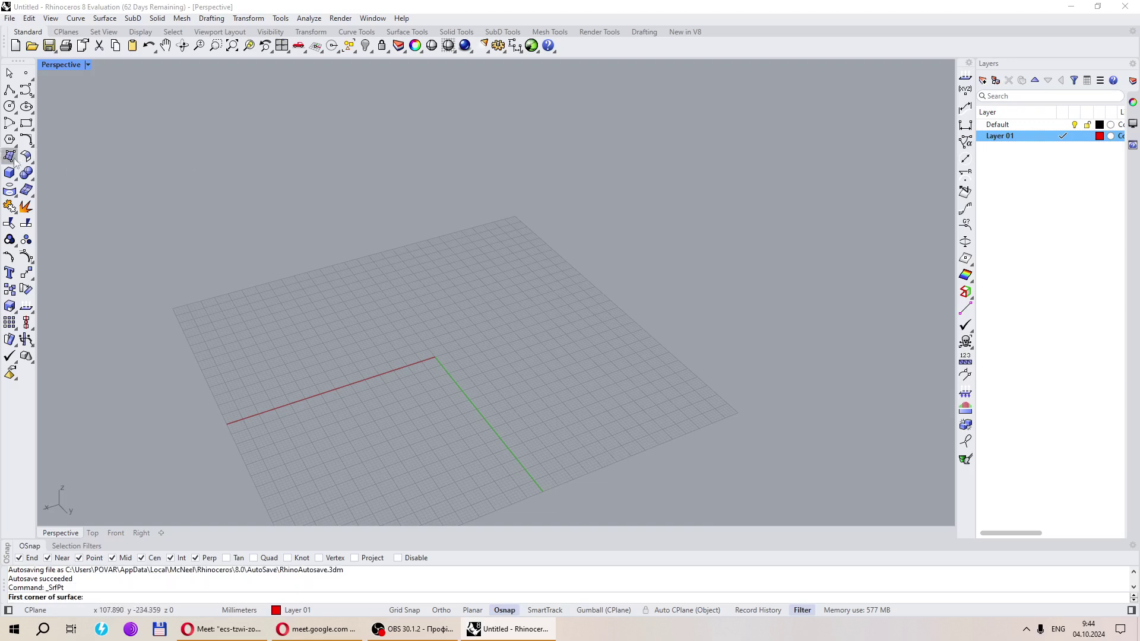
key("Escape")
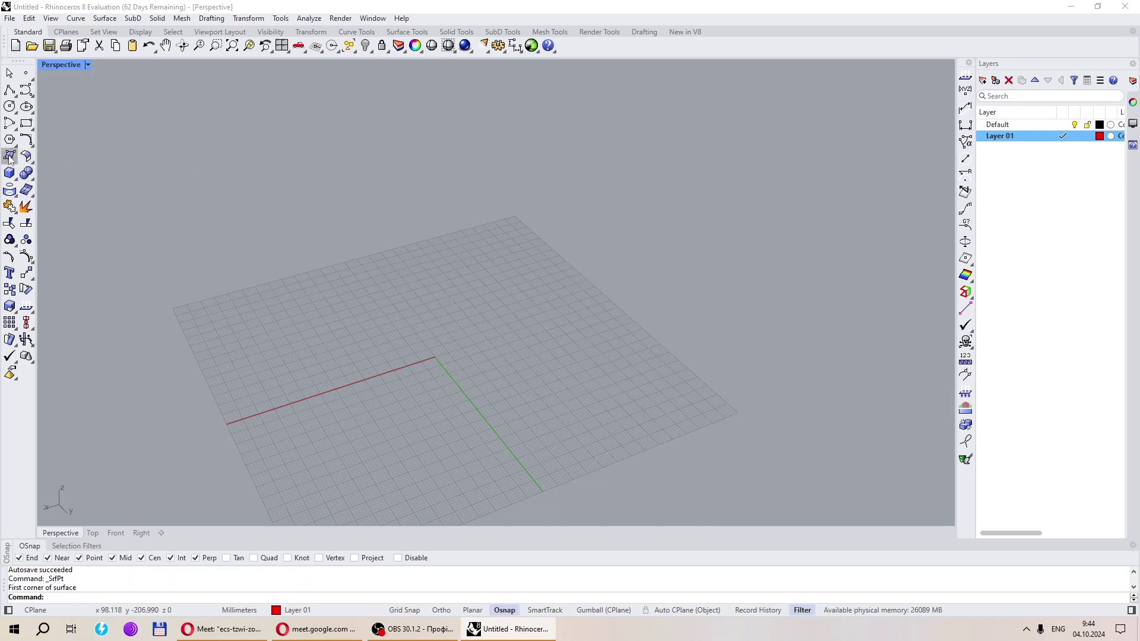
Build a flat four-sided surface over the grid's middle from four corner points, inspect it in Perspective and delete it
left_click(9, 156)
left_click(304, 298)
left_click(440, 259)
left_click(584, 336)
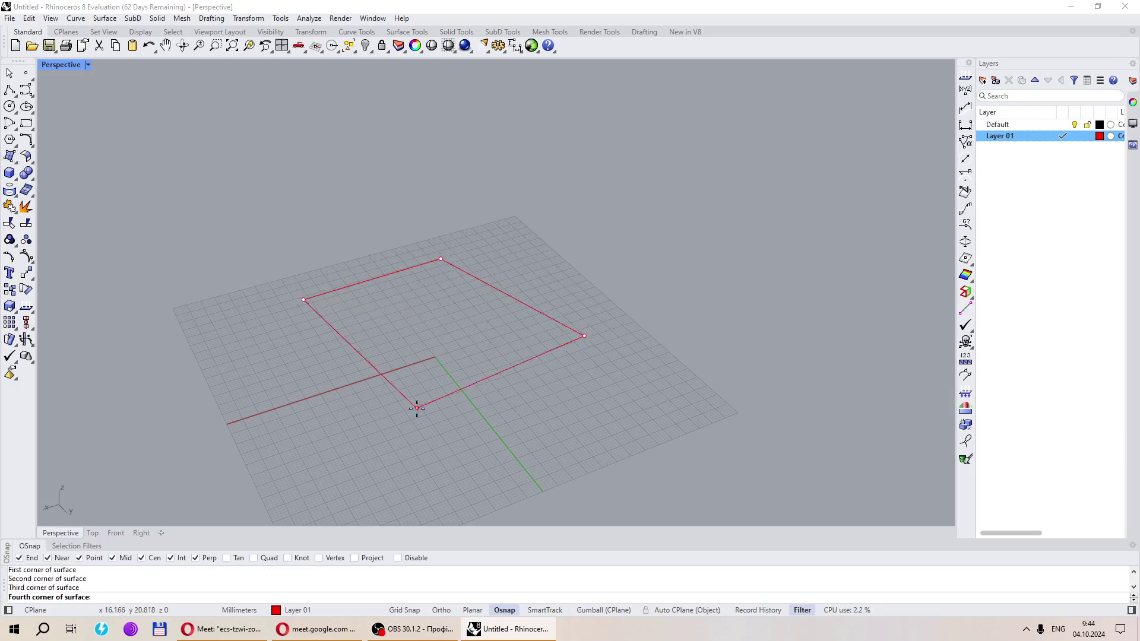
left_click(416, 408)
right_click_drag(459, 416, 534, 352)
left_click(534, 353)
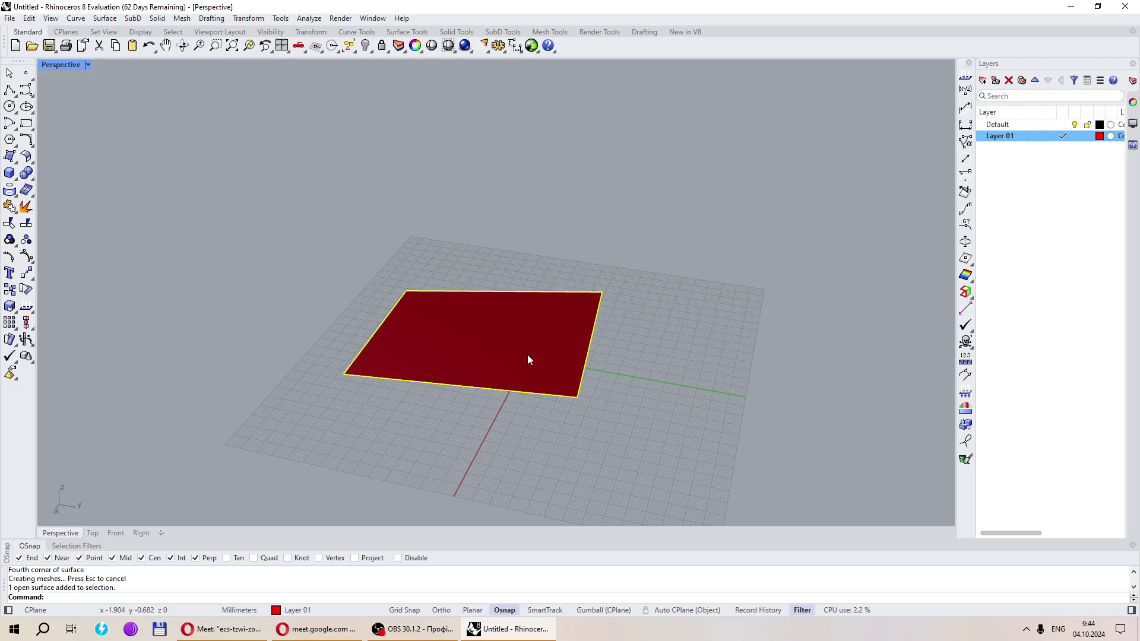
key("Delete")
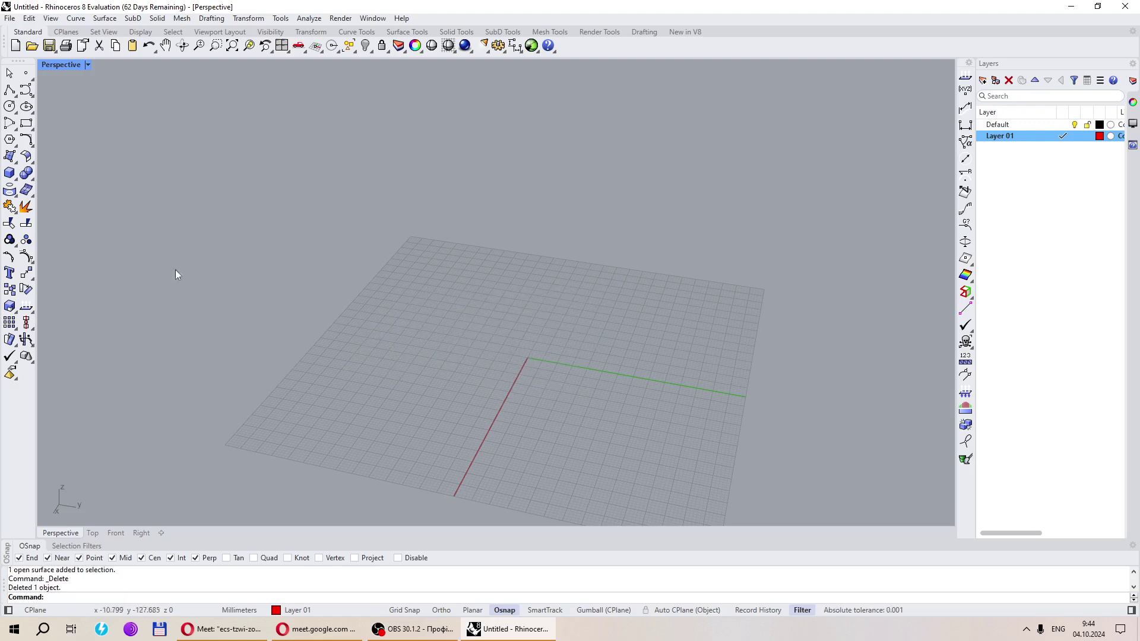
Float the Surface Creation tools over Perspective and create a nearly triangular corner-point surface whose third and fourth corners lie close together
left_click(12, 158)
left_click_drag(46, 155, 153, 108)
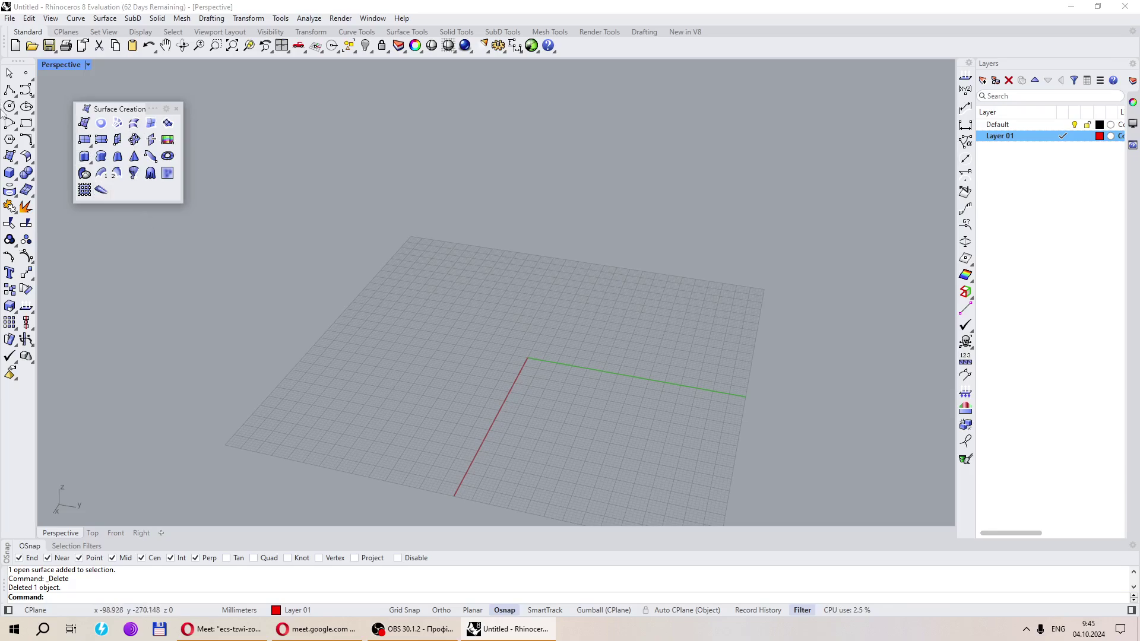
left_click(84, 125)
left_click(346, 383)
left_click(441, 270)
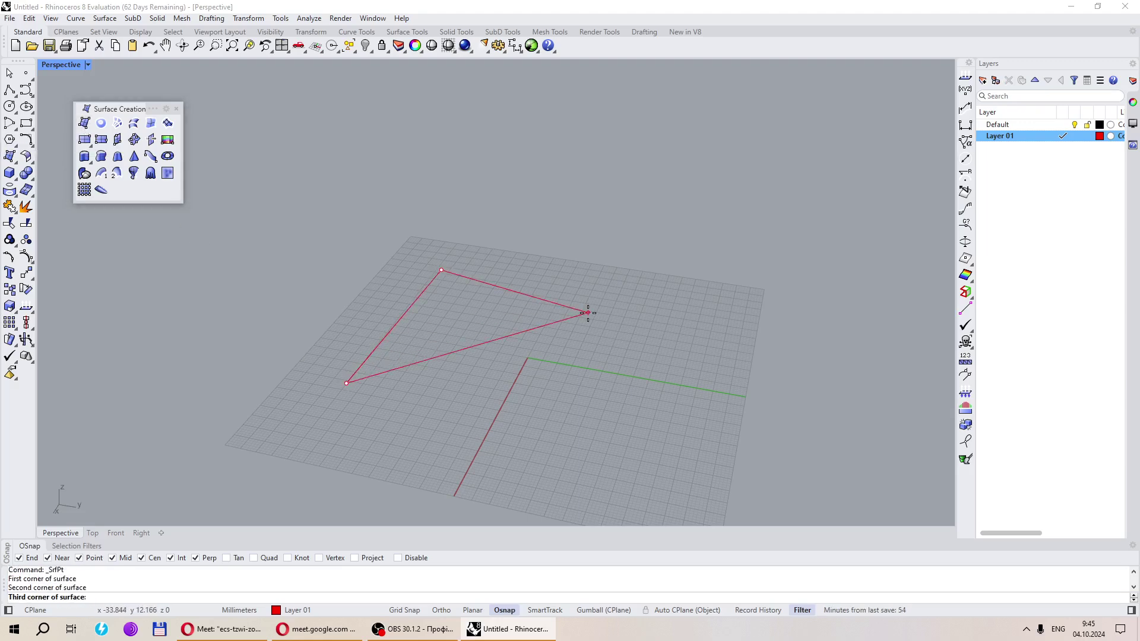
left_click(587, 313)
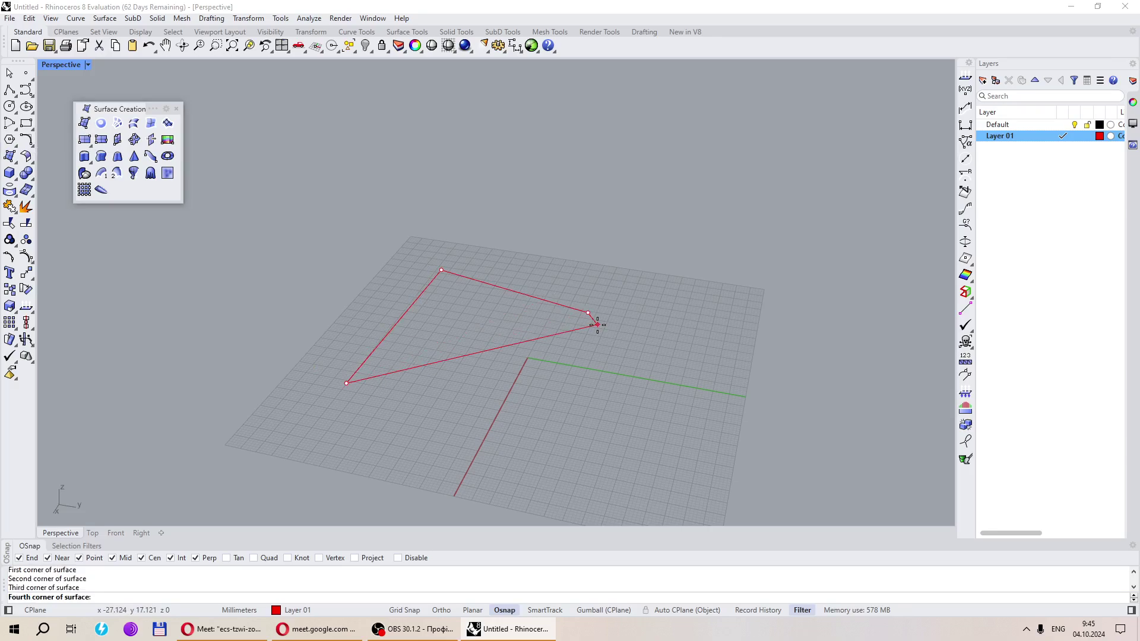
left_click(597, 326)
right_click_drag(395, 341, 504, 374)
Select the nearly triangular surface, inspect it from another angle and delete it
left_click(445, 300)
right_click_drag(444, 308, 491, 348)
key("Delete")
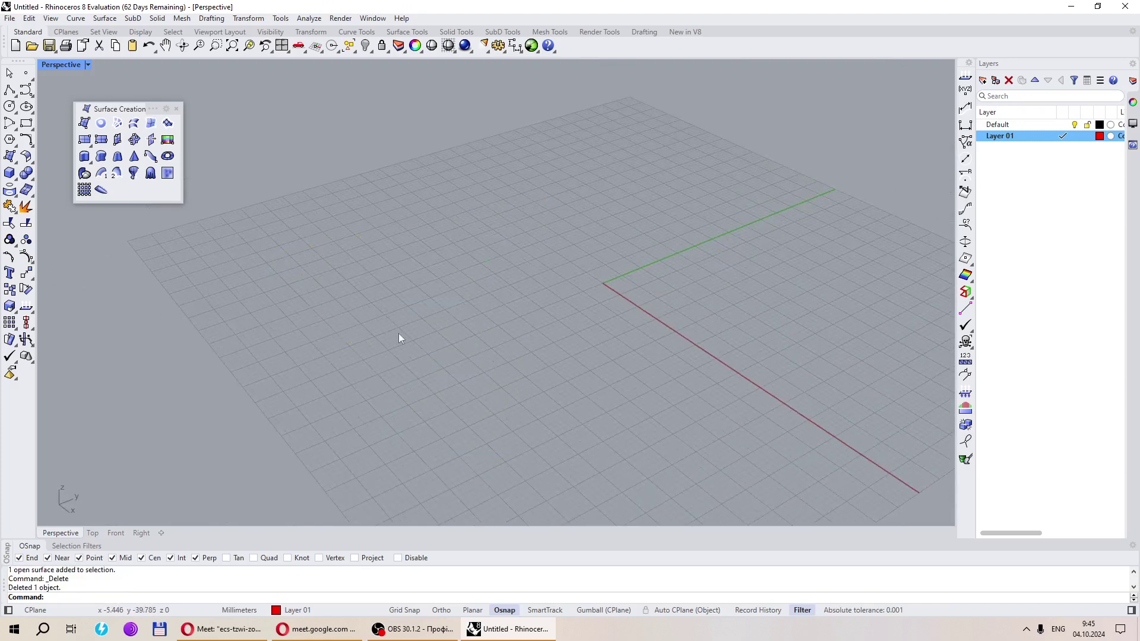
Draw another corner-point surface in Perspective, placing its third corner just beyond the green axis
left_click(84, 125)
left_click(348, 340)
left_click(444, 213)
left_click(714, 250)
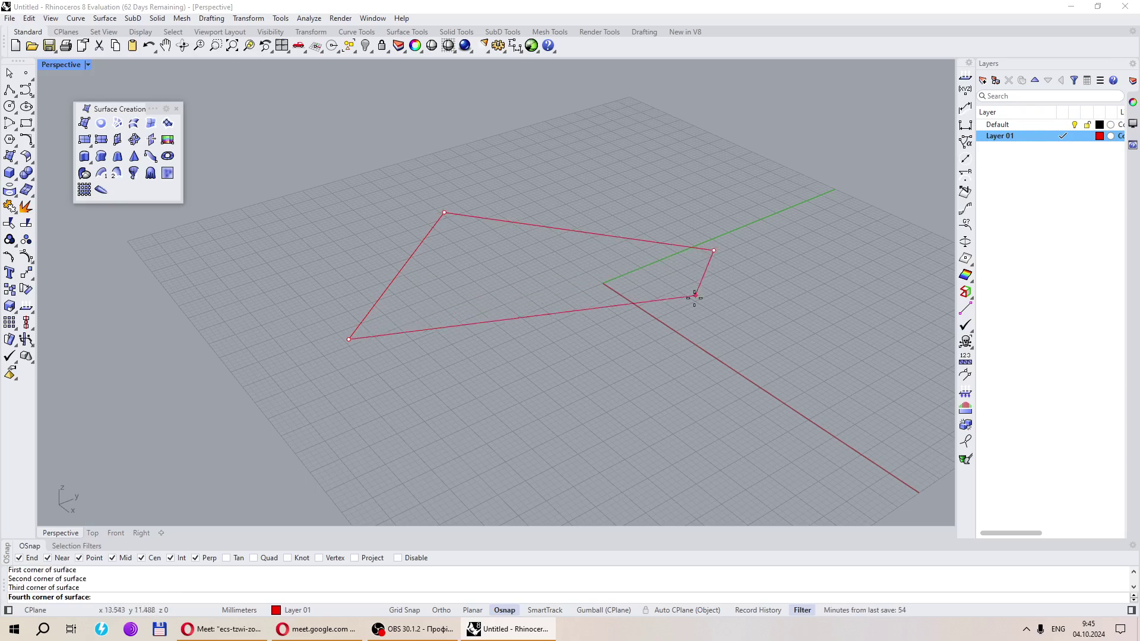
Complete the red four-corner surface as a quadrilateral on the ground plane and draw a vertical line about 12 mm up from its last corner
right_click_drag(661, 234, 714, 245)
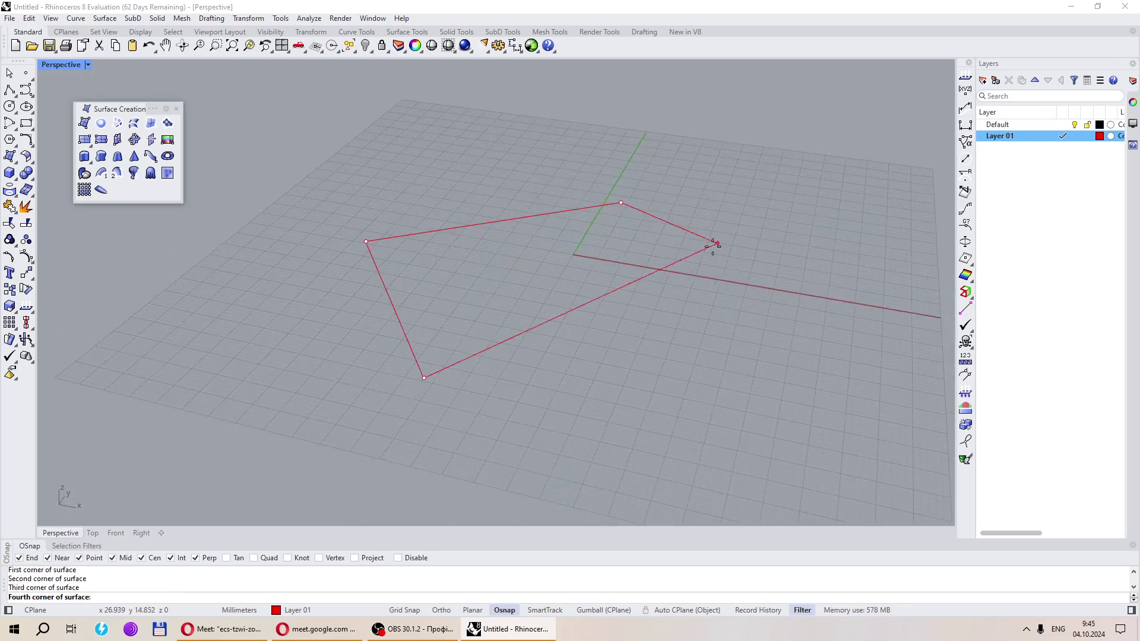
left_click(687, 328)
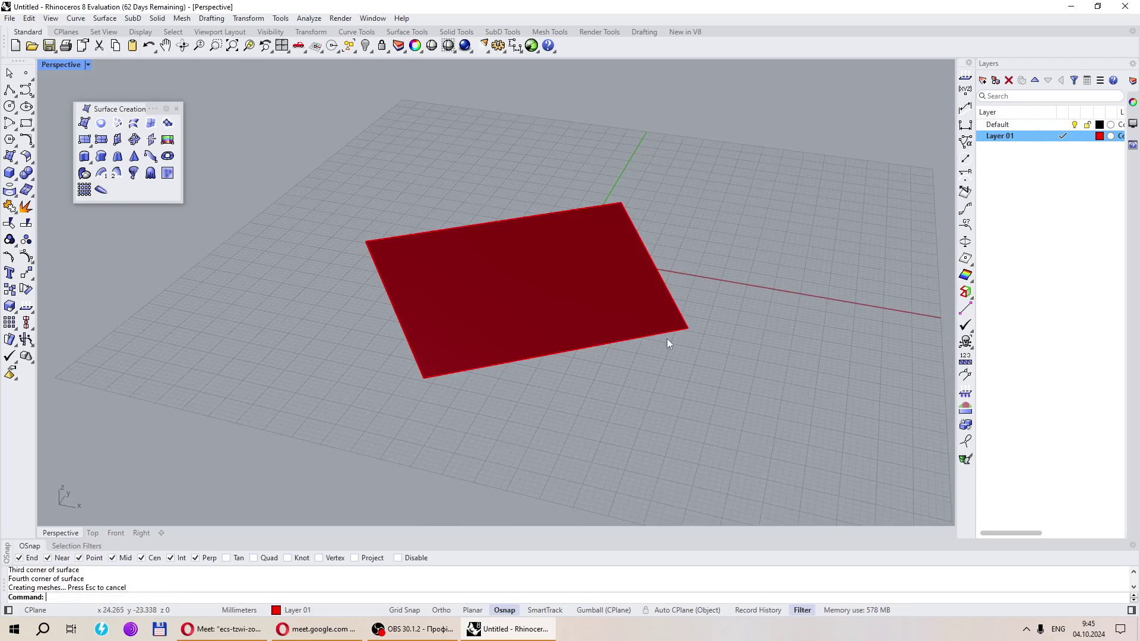
left_click(13, 93)
left_click(94, 97)
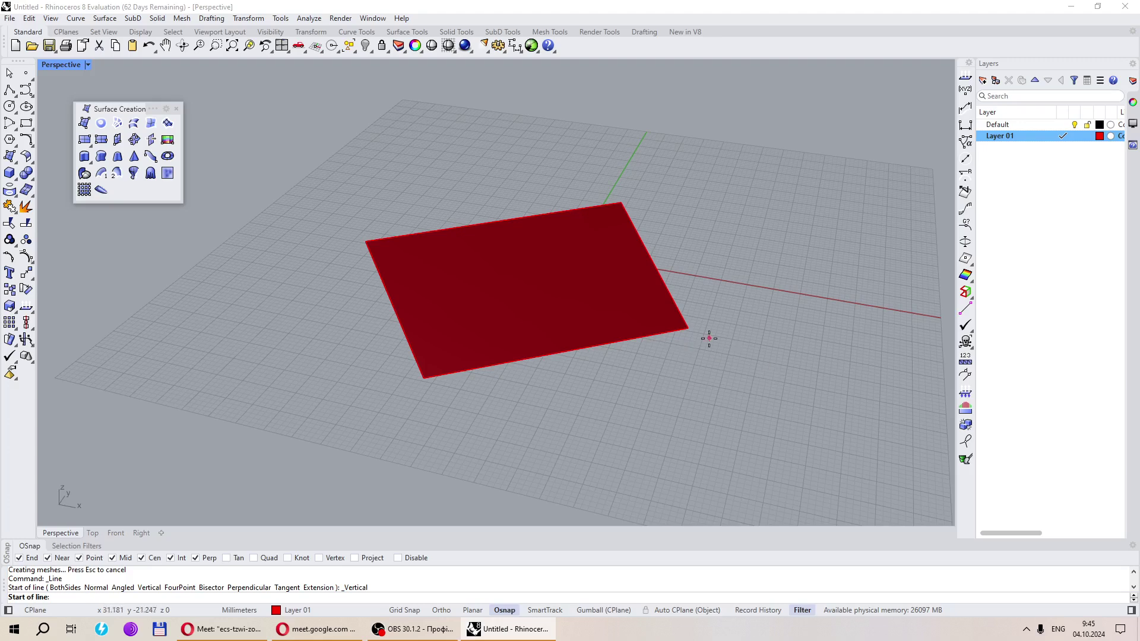
left_click(688, 328)
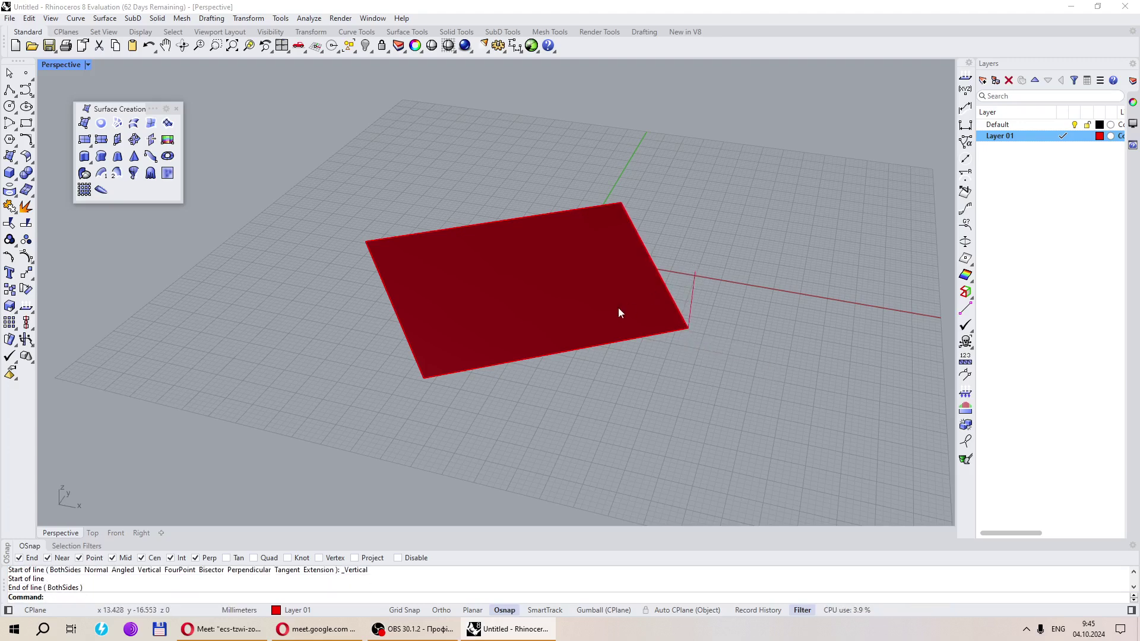
Make Default the current layer and create a corner-point surface through three corners of the red surface and the vertical line's upper end
left_click(85, 124)
double_click(999, 124)
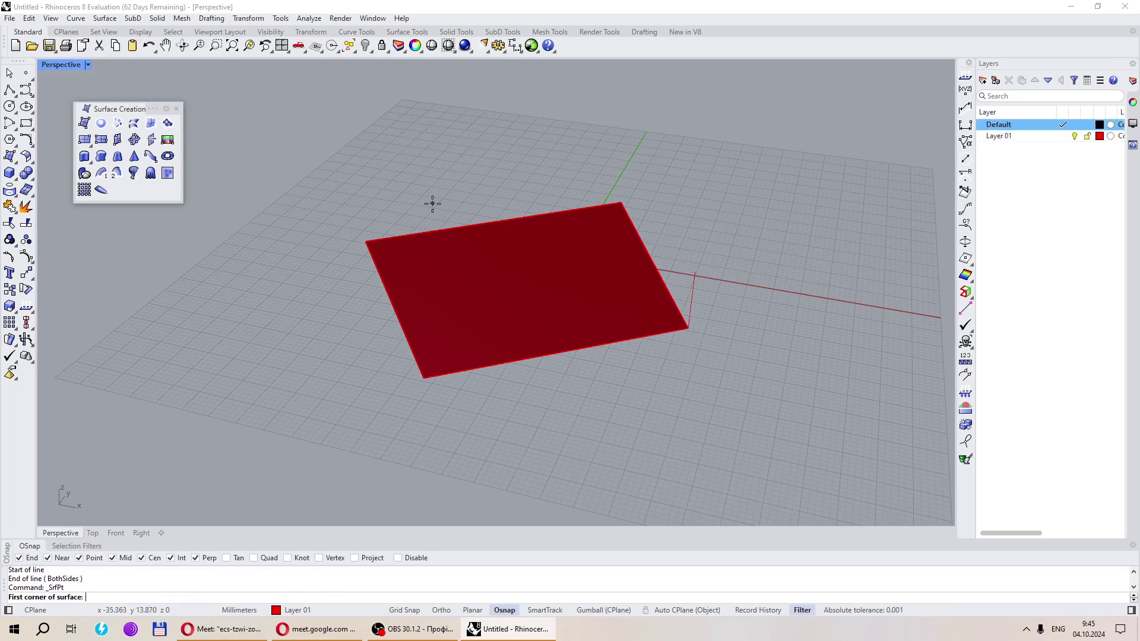
left_click(424, 377)
left_click(366, 241)
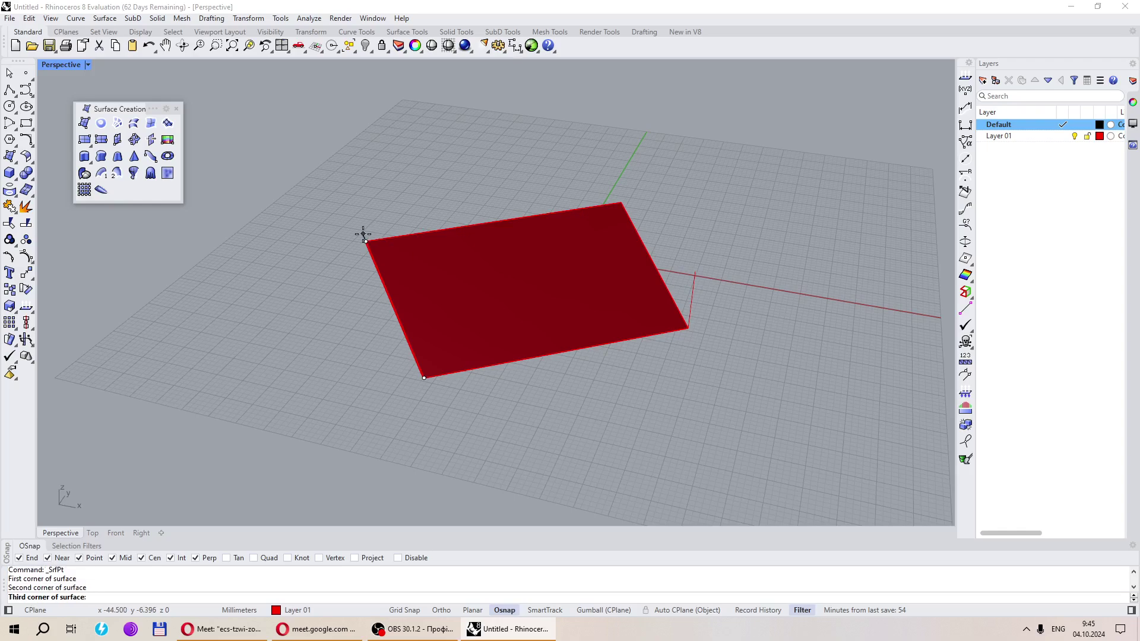
left_click(621, 202)
left_click(693, 282)
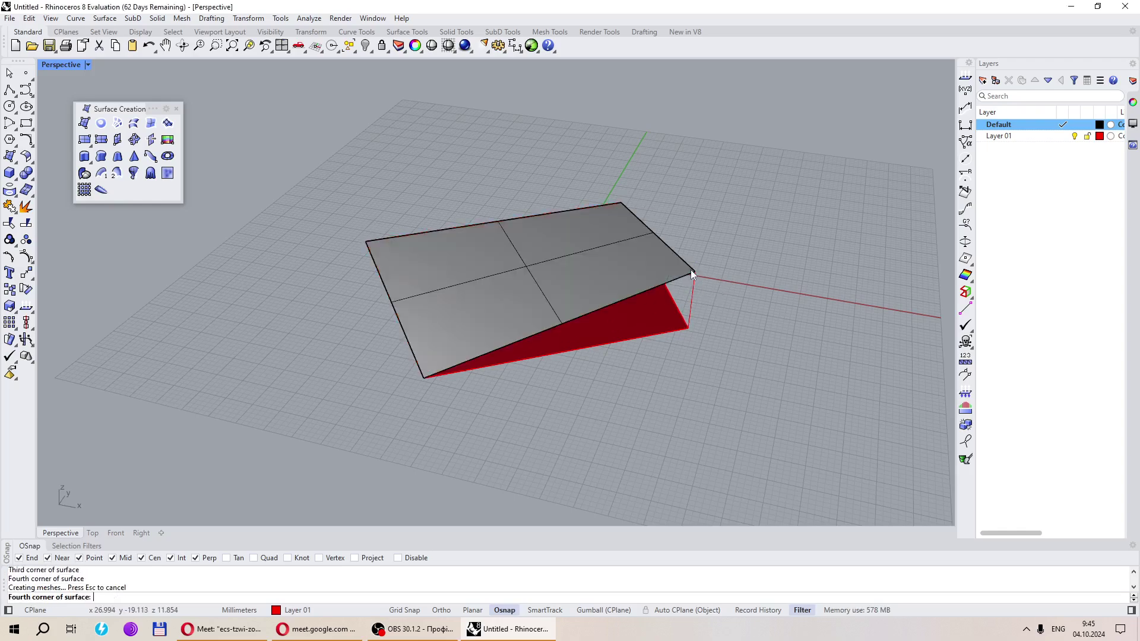
Delete all surfaces and the vertical line from the scene
right_click_drag(692, 275, 649, 342)
left_click(626, 286)
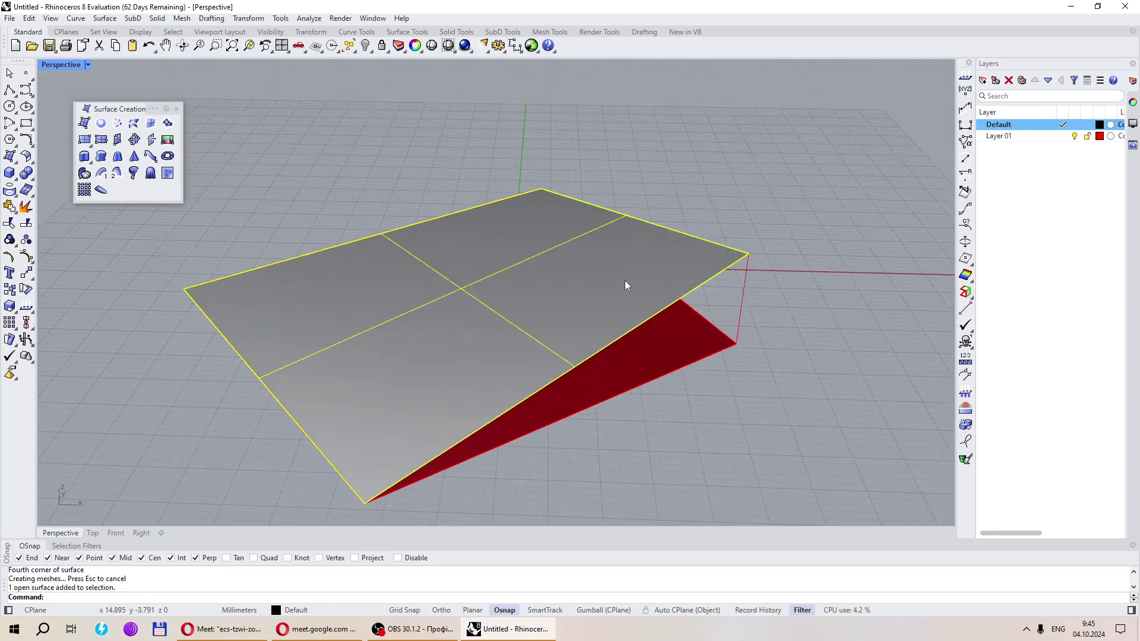
key("ctrl+a")
key("Delete")
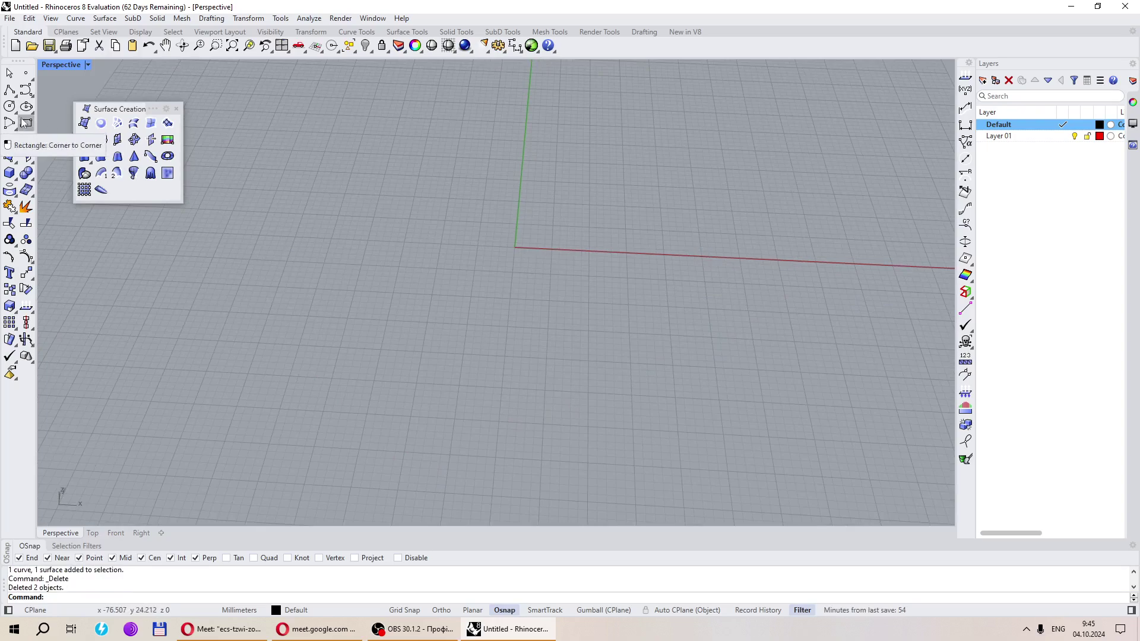
Draw two circles around the same centre area, with radii of about 19.5 mm and 8 mm
left_click(9, 106)
left_click(477, 322)
left_click(587, 413)
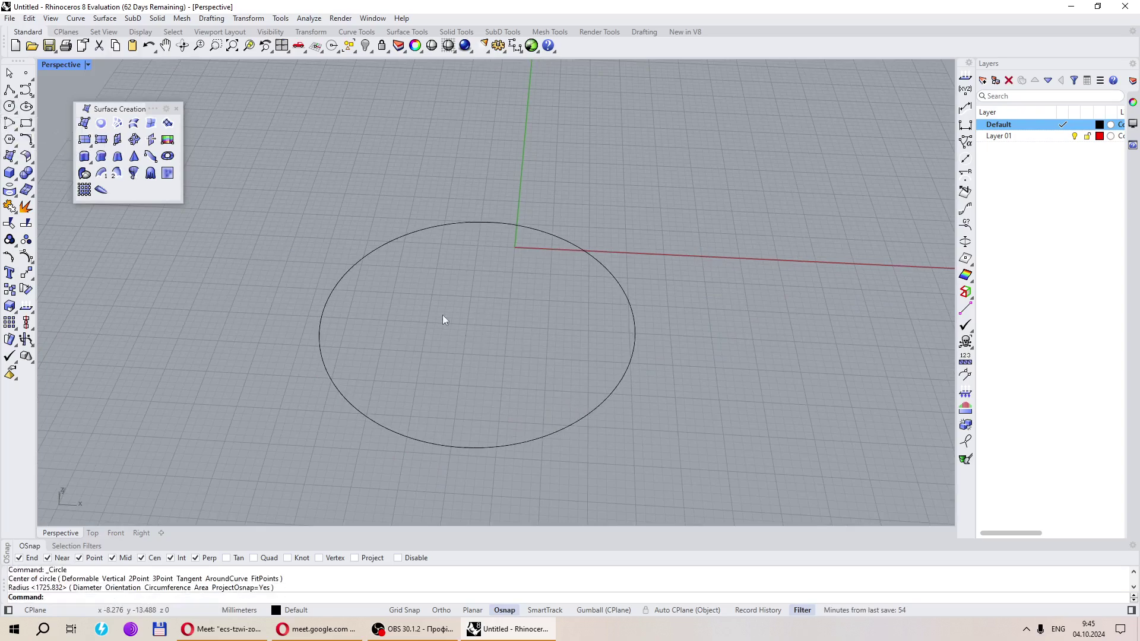
right_click(443, 318)
left_click(477, 322)
left_click(541, 339)
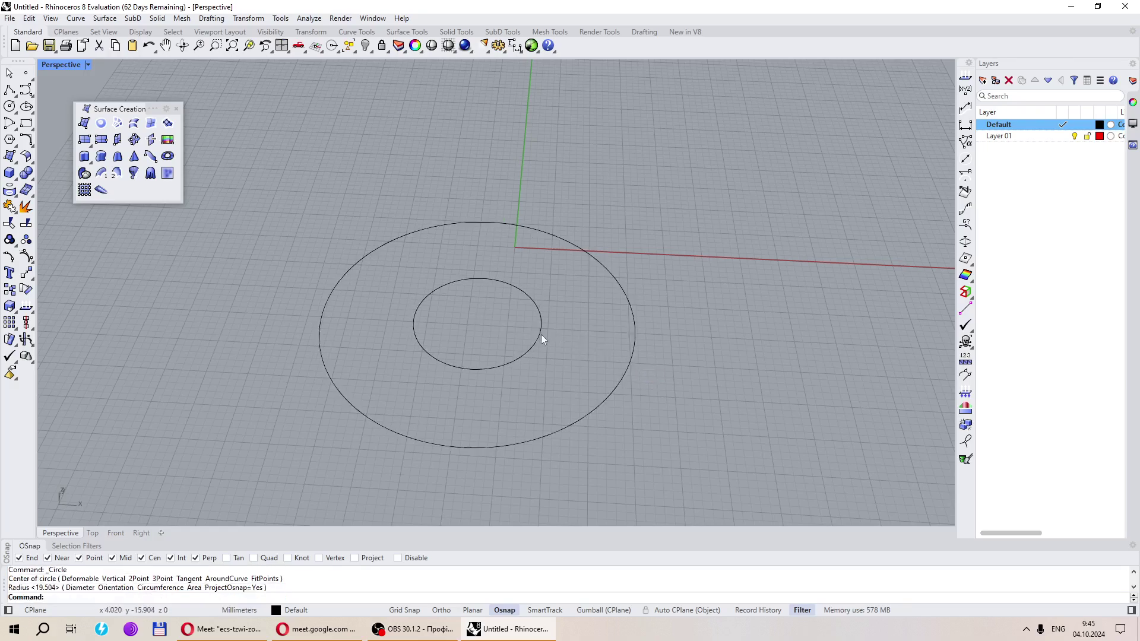
Delete both circles and draw a single larger circle with a radius of about 36.5 mm
scroll(479, 326, "down", 3)
right_click_drag(479, 326, 519, 333)
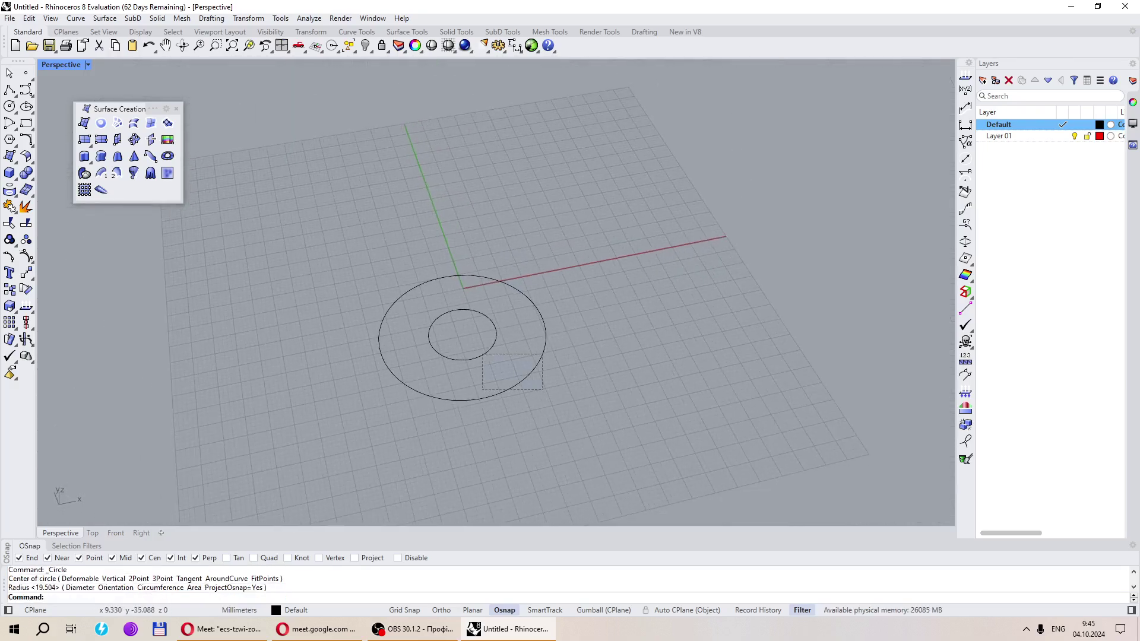
key("ctrl+a")
key("Delete")
left_click(650, 404)
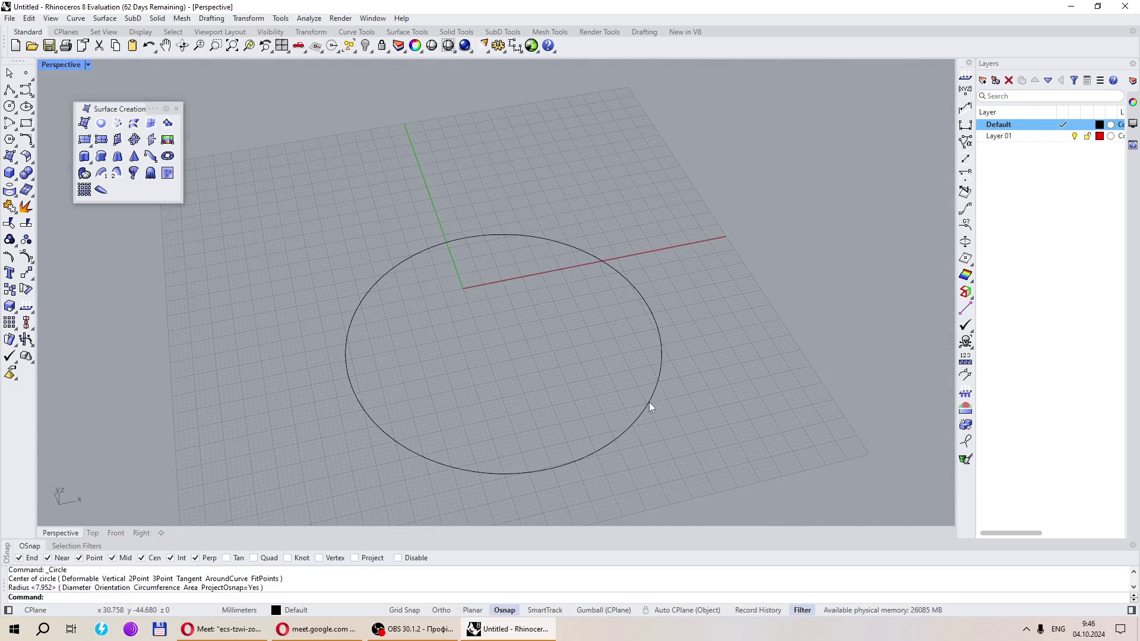
Turn off the Cen object snap and draw a circle of about 11 mm radius inside the large circle
right_click(668, 418)
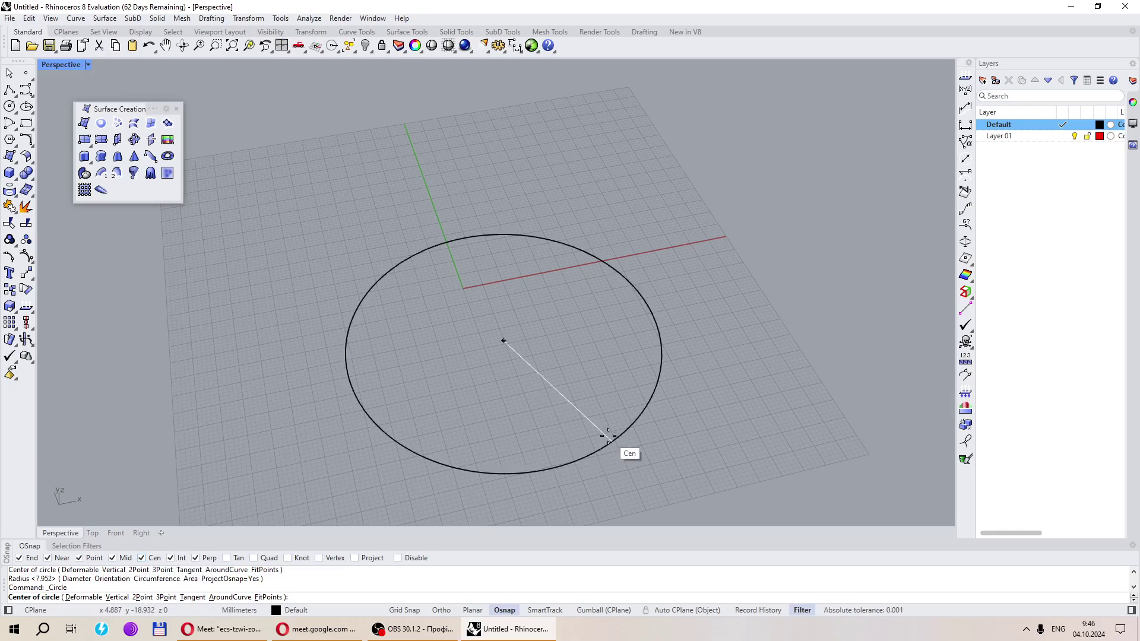
scroll(607, 435, "up", 5)
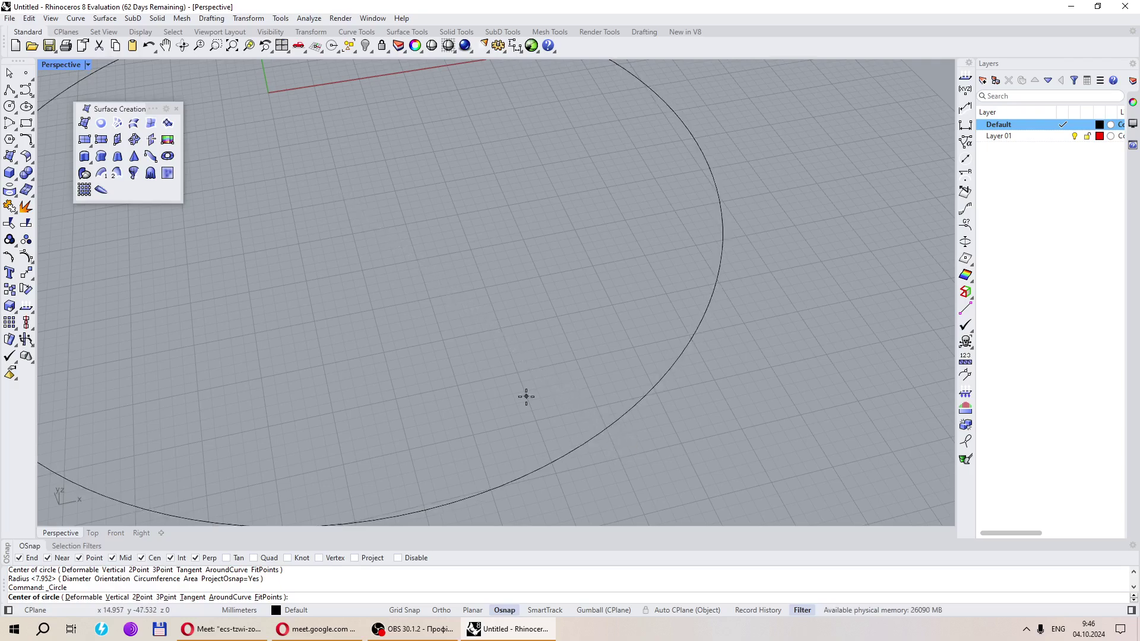
scroll(526, 397, "down", 5)
scroll(523, 399, "up", 5)
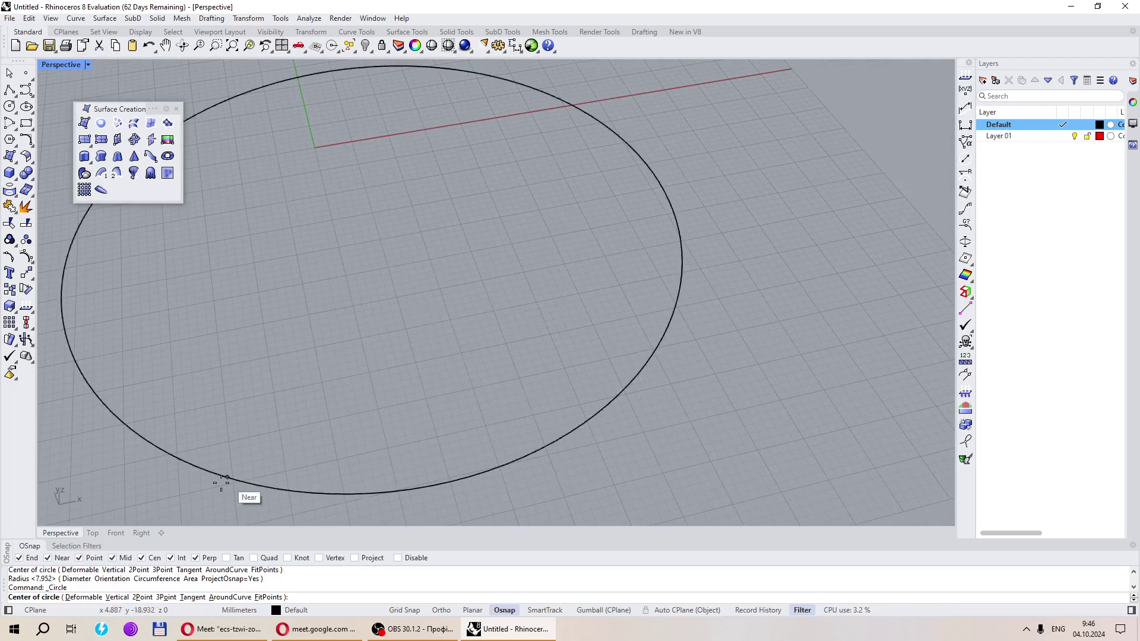
scroll(537, 333, "down", 4)
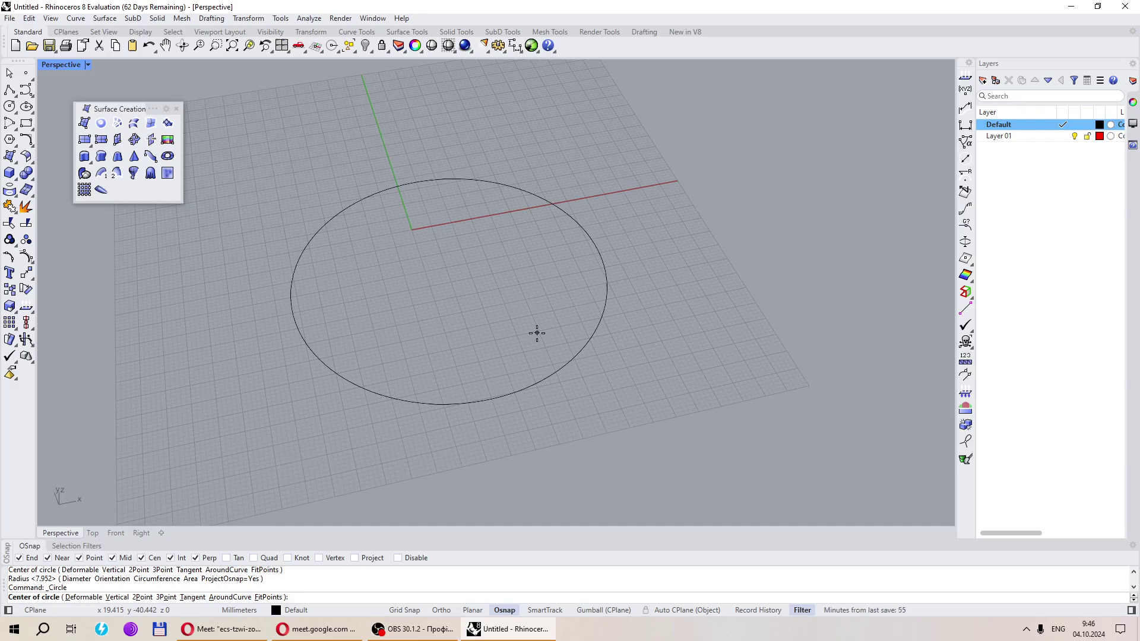
scroll(536, 331, "up", 3)
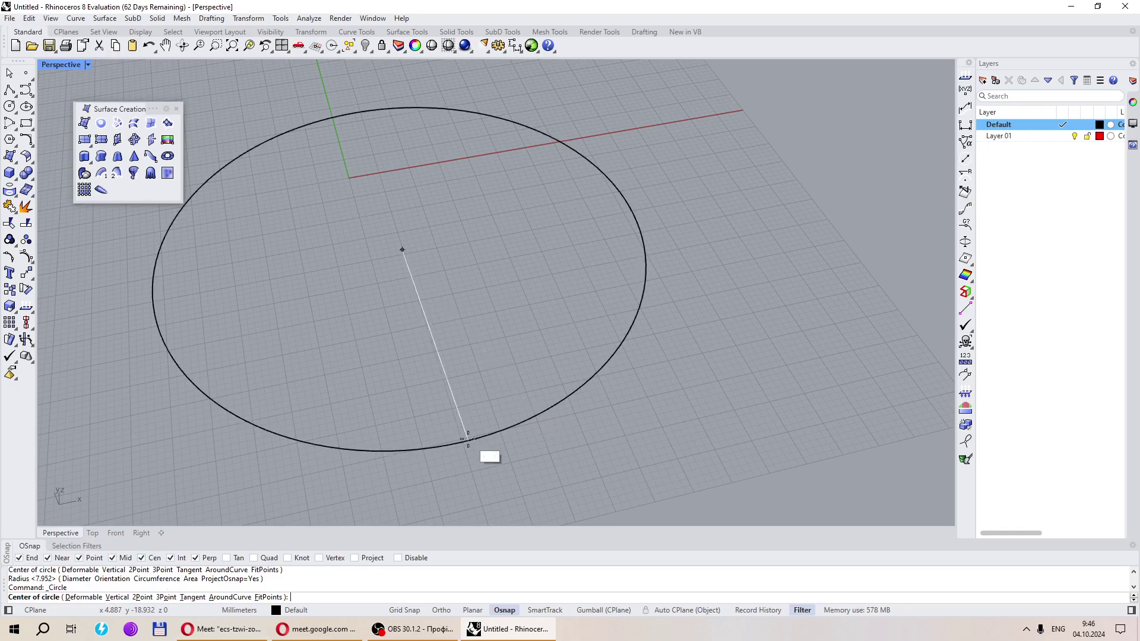
left_click(403, 309)
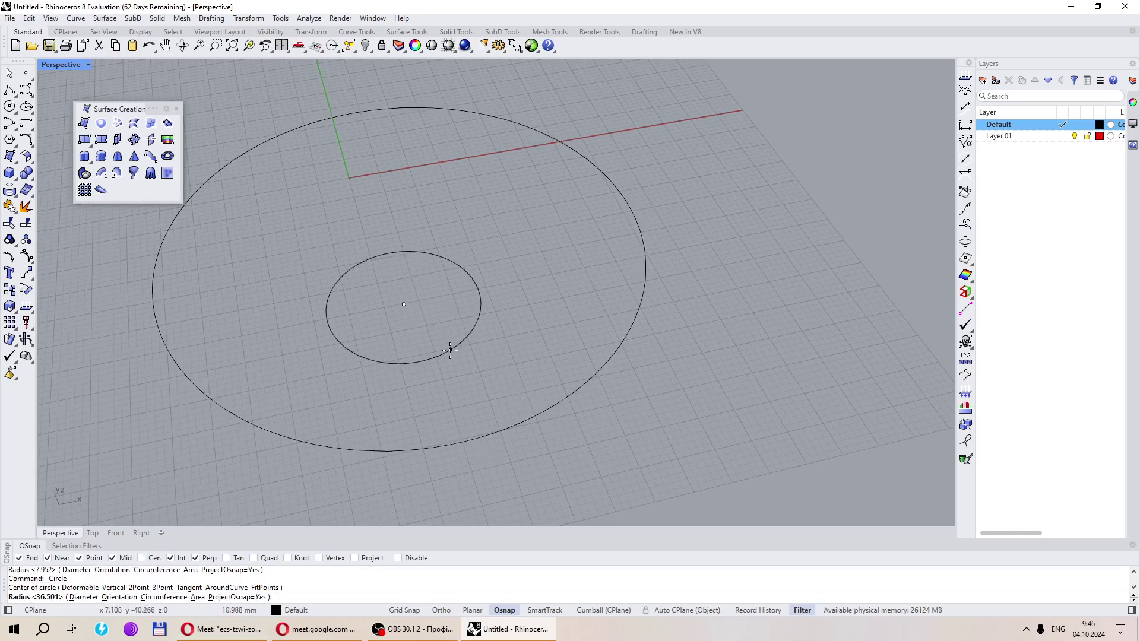
left_click(449, 351)
Delete the small inner circle, keeping only the large one
scroll(469, 350, "down", 5)
scroll(463, 343, "up", 2)
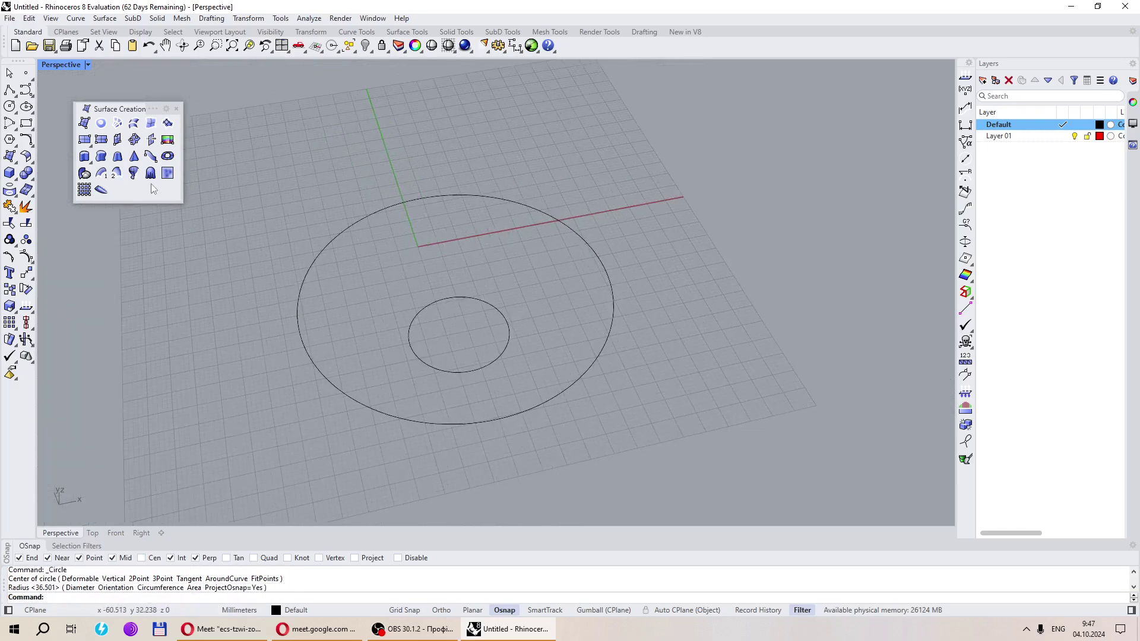
left_click(447, 372)
key("Delete")
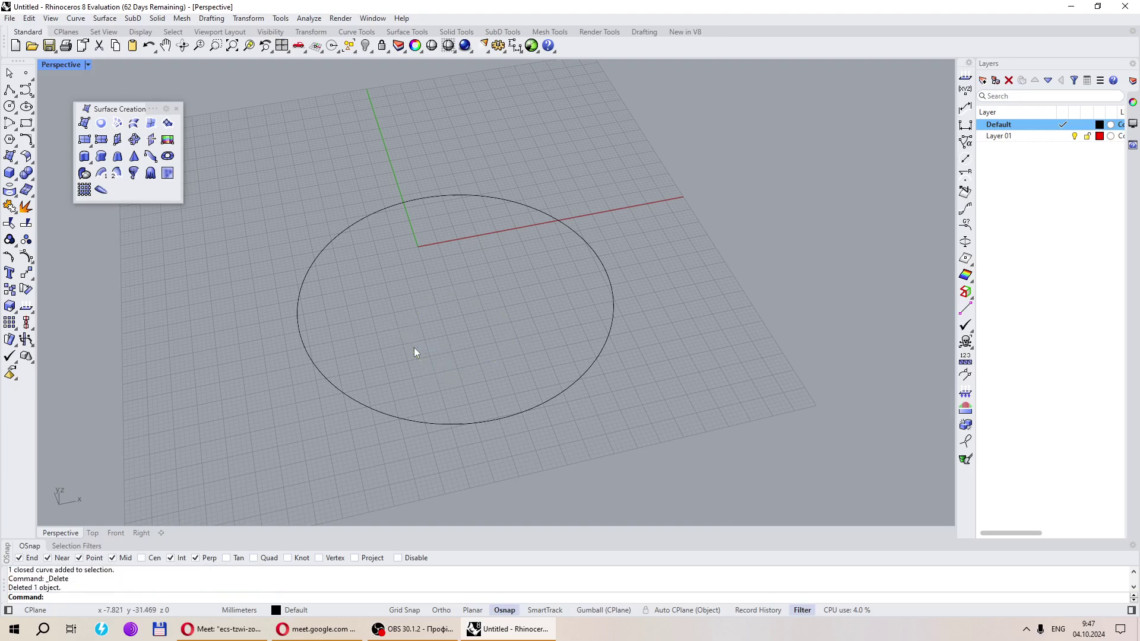
Create a planar surface from the large circle
left_click(102, 124)
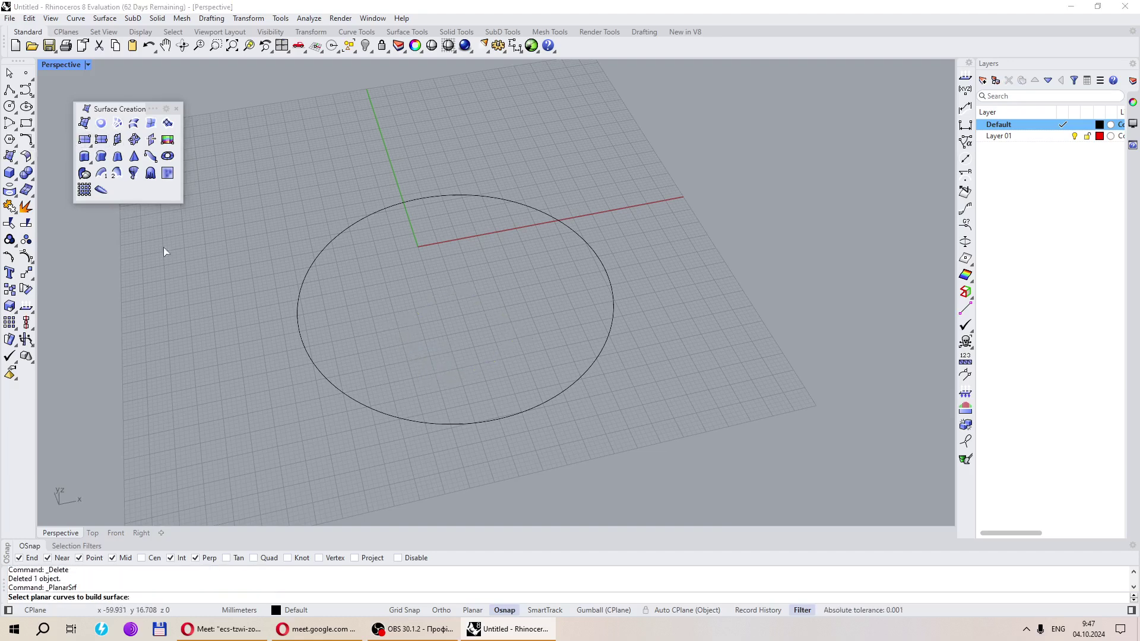
left_click(351, 402)
key("Return")
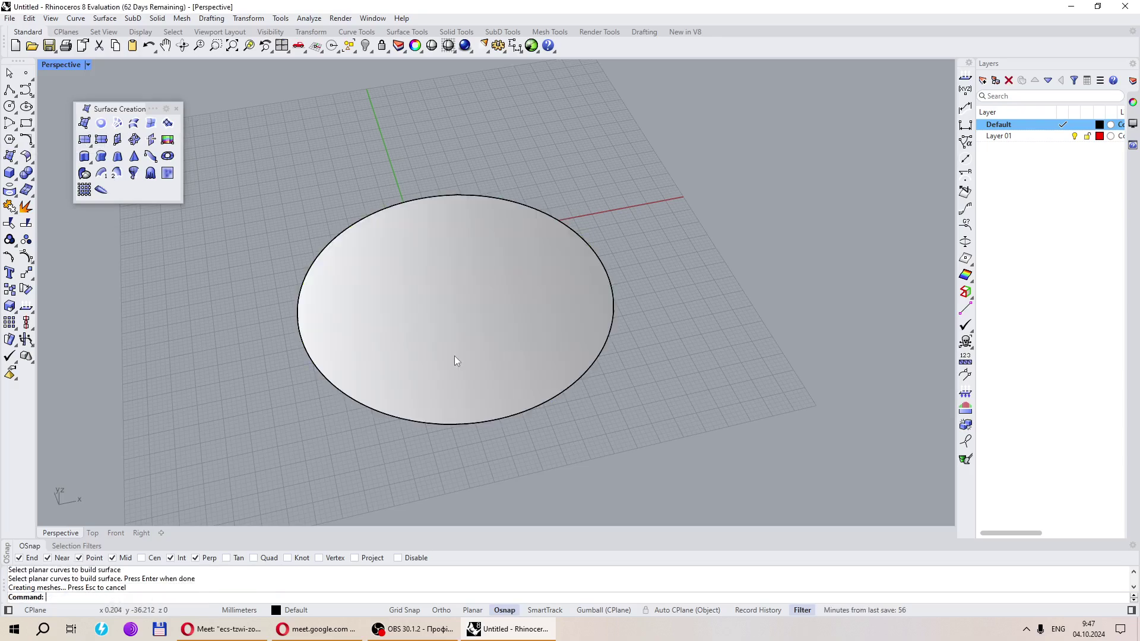
Move the circular surface sideways off its boundary circle and inspect it separately from the curve
right_click_drag(454, 355, 552, 370)
left_click_drag(552, 369, 707, 341)
scroll(532, 453, "down", 3)
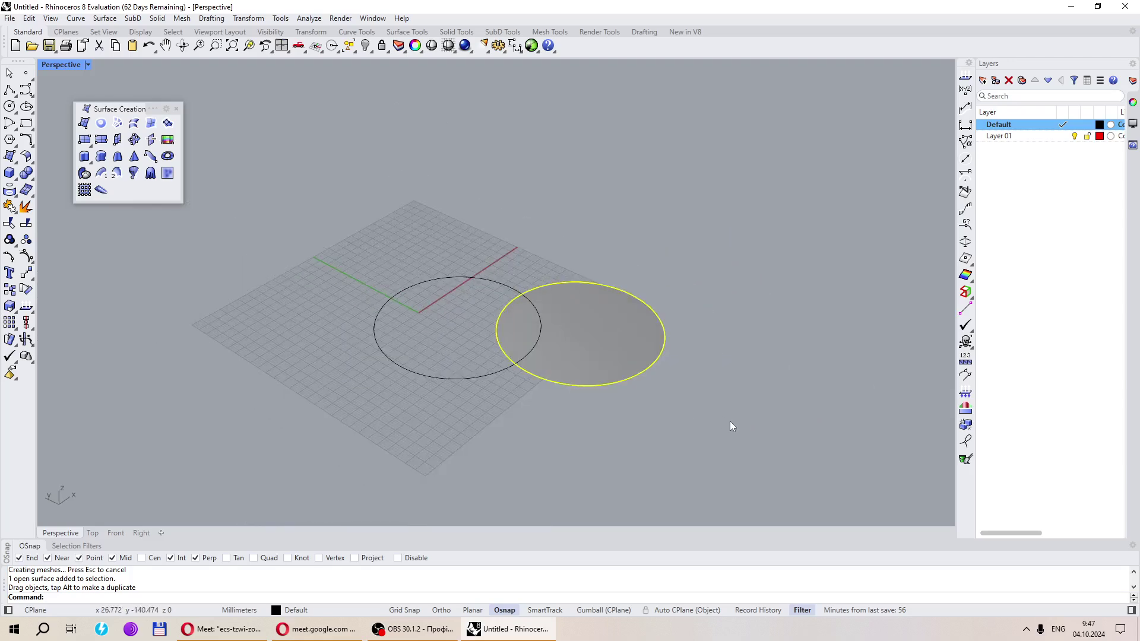
right_click_drag(730, 422, 609, 397)
left_click(543, 397)
scroll(606, 386, "up", 5)
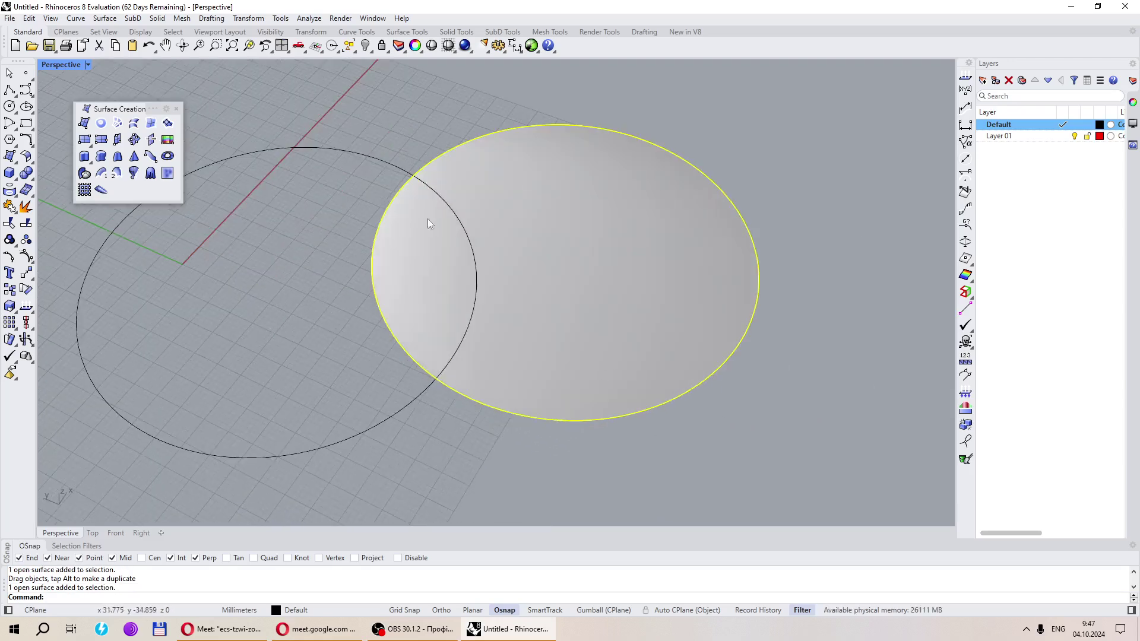
scroll(653, 392, "down", 2)
key("Escape")
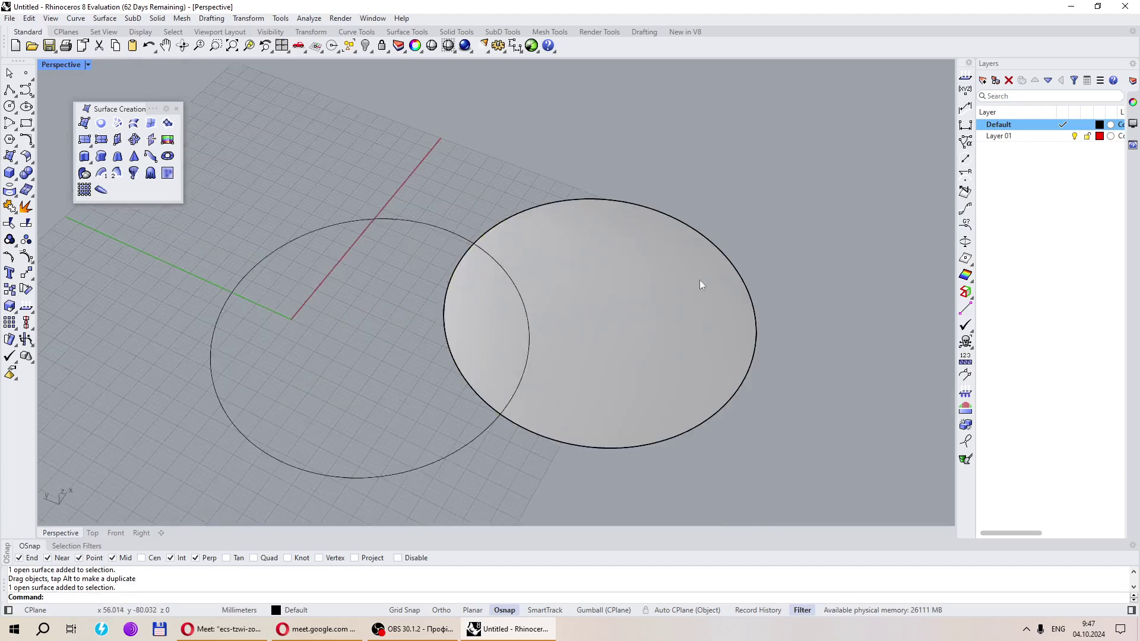
Delete the moved circular surface, leaving the boundary circle in place
right_click_drag(699, 285, 572, 351)
left_click(580, 373)
key("Delete")
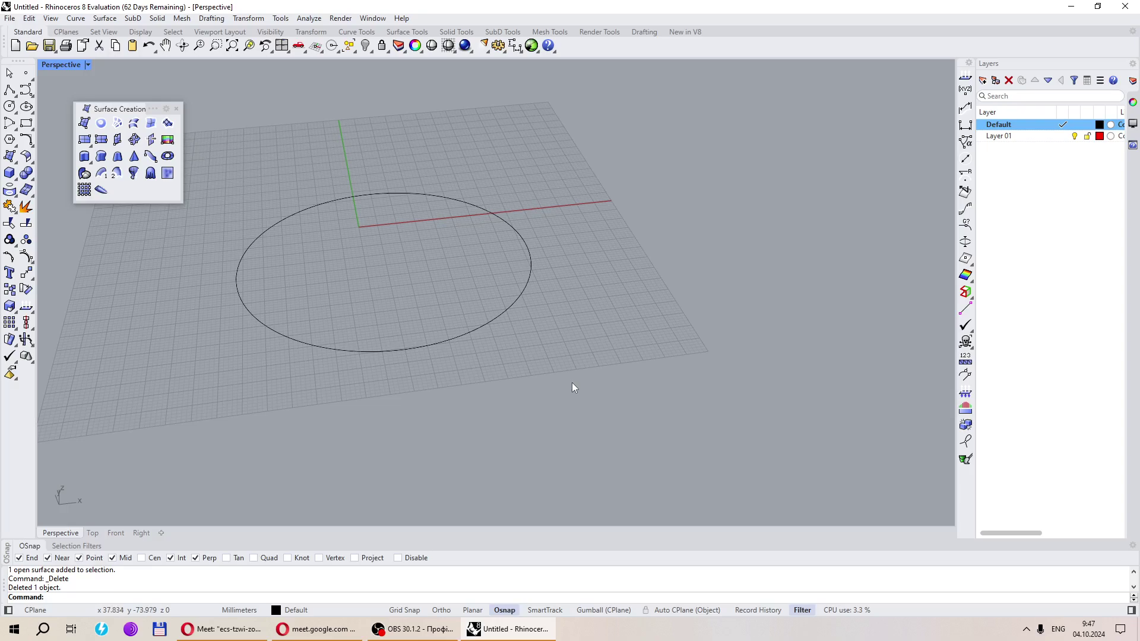
Draw a closed freeform degree-3 control point curve beside the circle, ending it at its start point
left_click(26, 90)
left_click(650, 410)
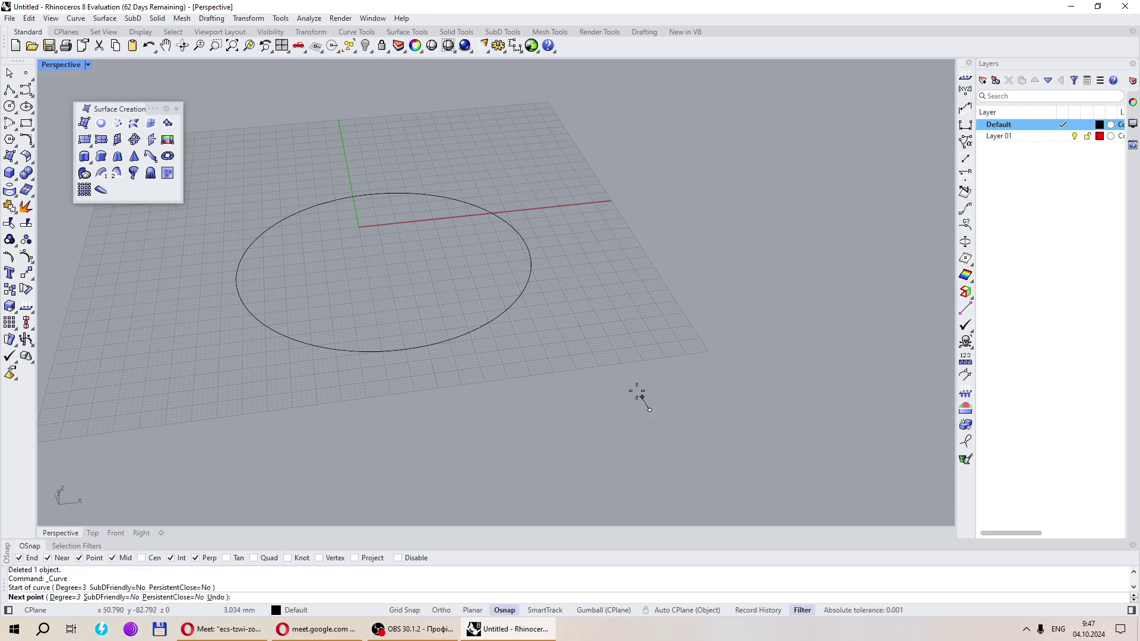
left_click(653, 273)
left_click(832, 291)
left_click(908, 463)
right_click_drag(909, 463, 570, 257)
scroll(673, 426, "up", 3)
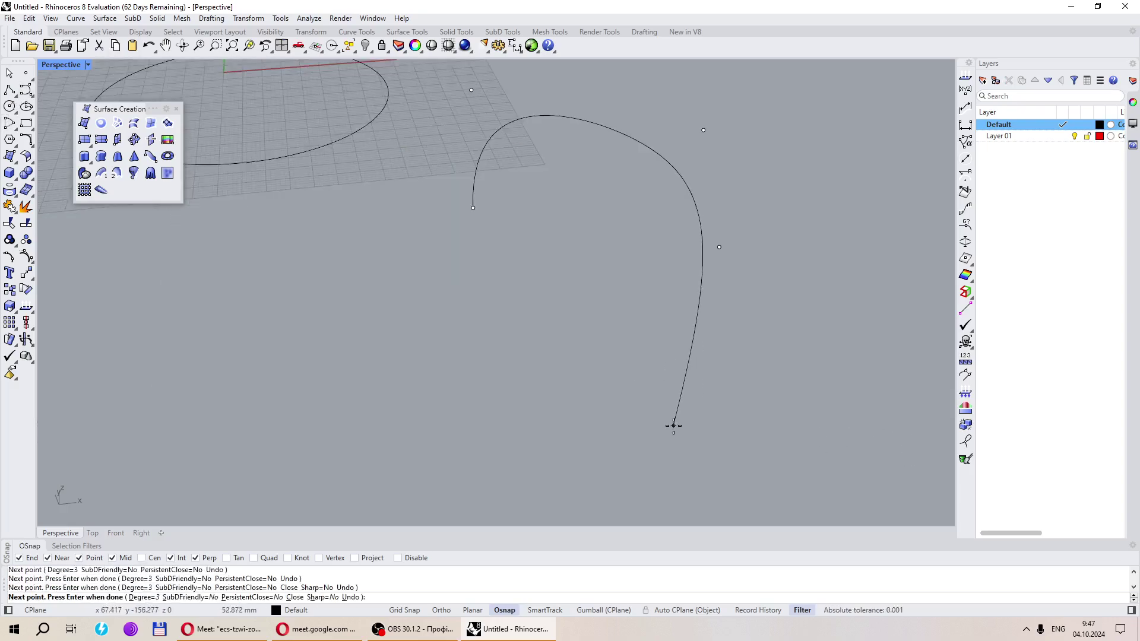
left_click(665, 429)
left_click(443, 283)
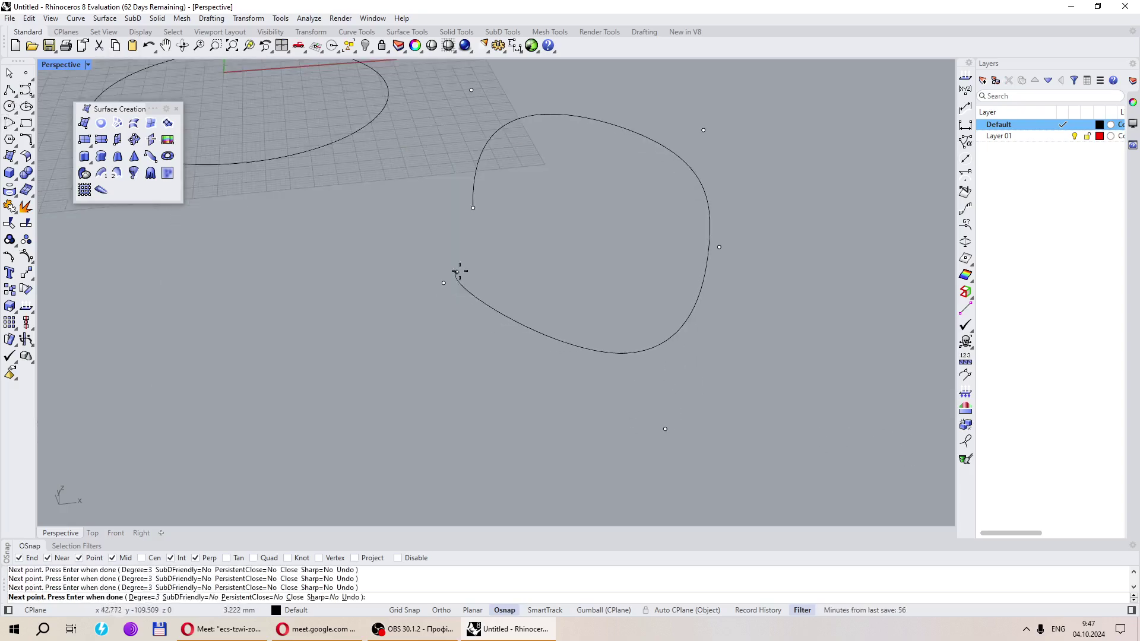
left_click(474, 209)
right_click_drag(479, 288, 415, 351)
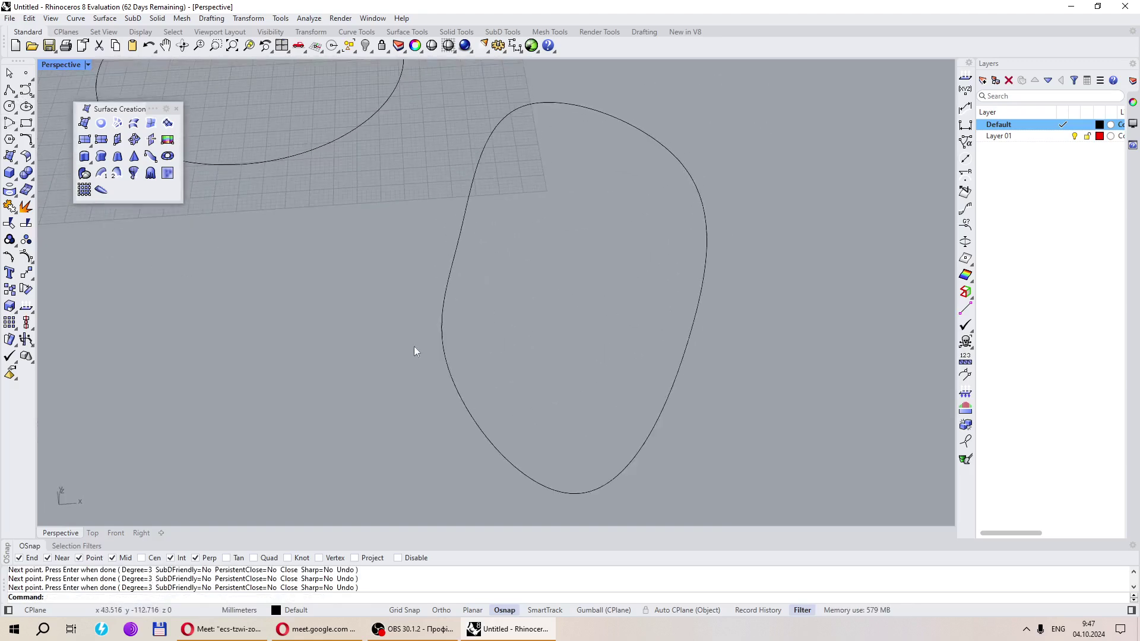
Draw a closed five-sided polyline beside the freeform curve
left_click(10, 90)
scroll(692, 258, "down", 3)
left_click(603, 216)
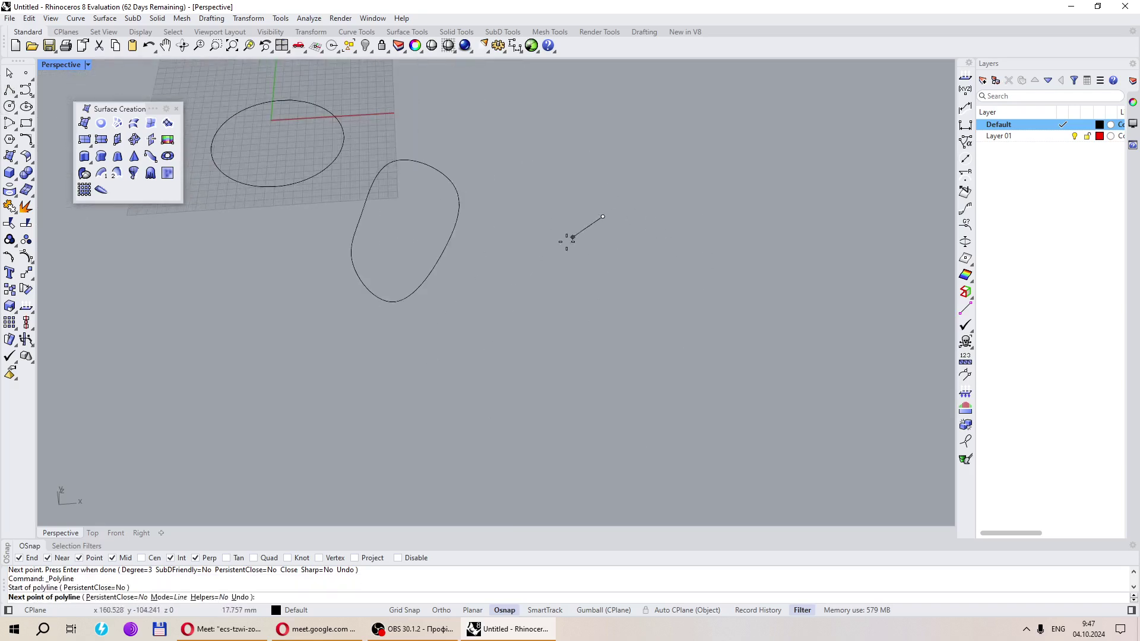
left_click(490, 312)
left_click(581, 394)
left_click(743, 377)
left_click(773, 220)
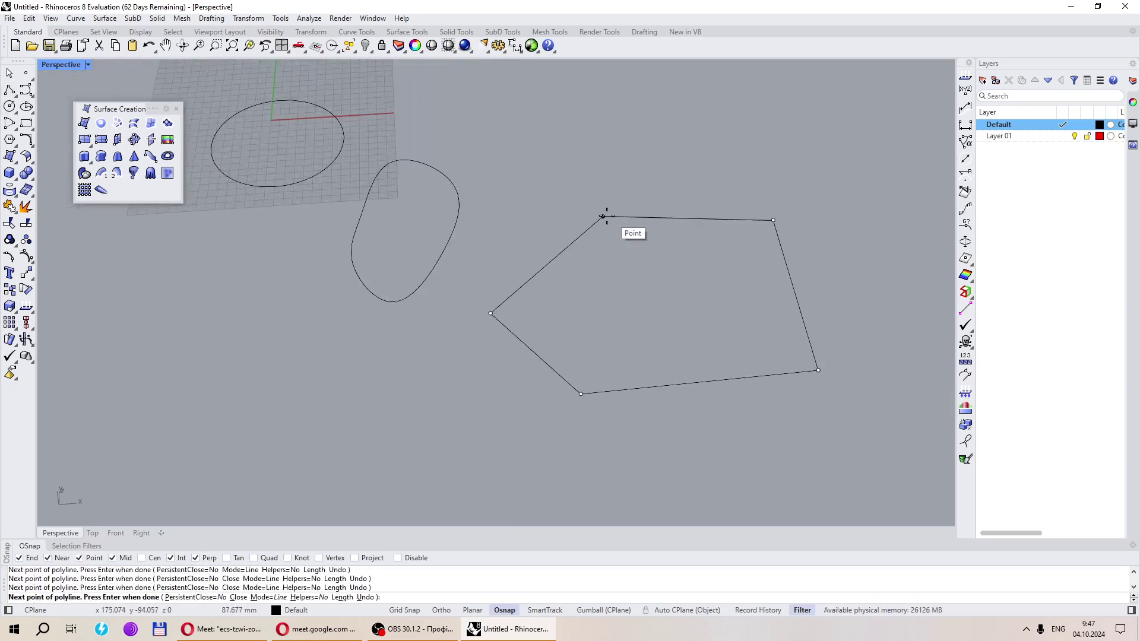
left_click(603, 217)
right_click_drag(597, 297, 561, 276)
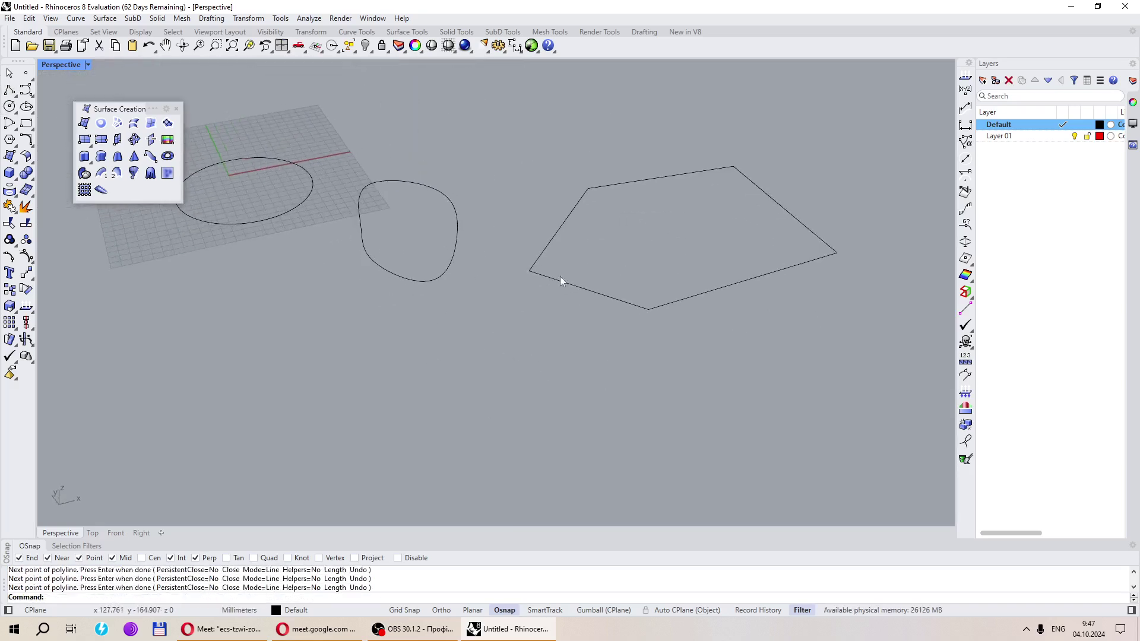
Create planar surfaces from the closed freeform curve and the five-sided polyline
left_click(101, 123)
left_click(389, 244)
left_click_drag(623, 363, 576, 272)
right_click(604, 262)
right_click_drag(605, 269, 471, 304)
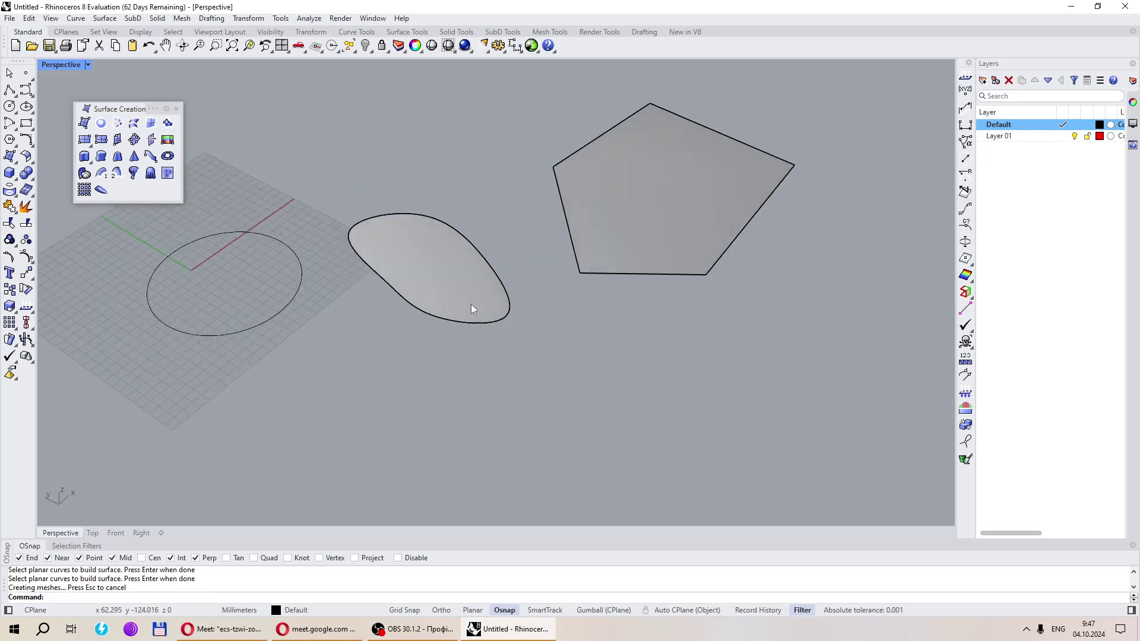
Move the freeform surface and the five-sided surface off their boundary curves
left_click(471, 304)
left_click_drag(428, 280, 410, 155)
left_click_drag(654, 197, 733, 351)
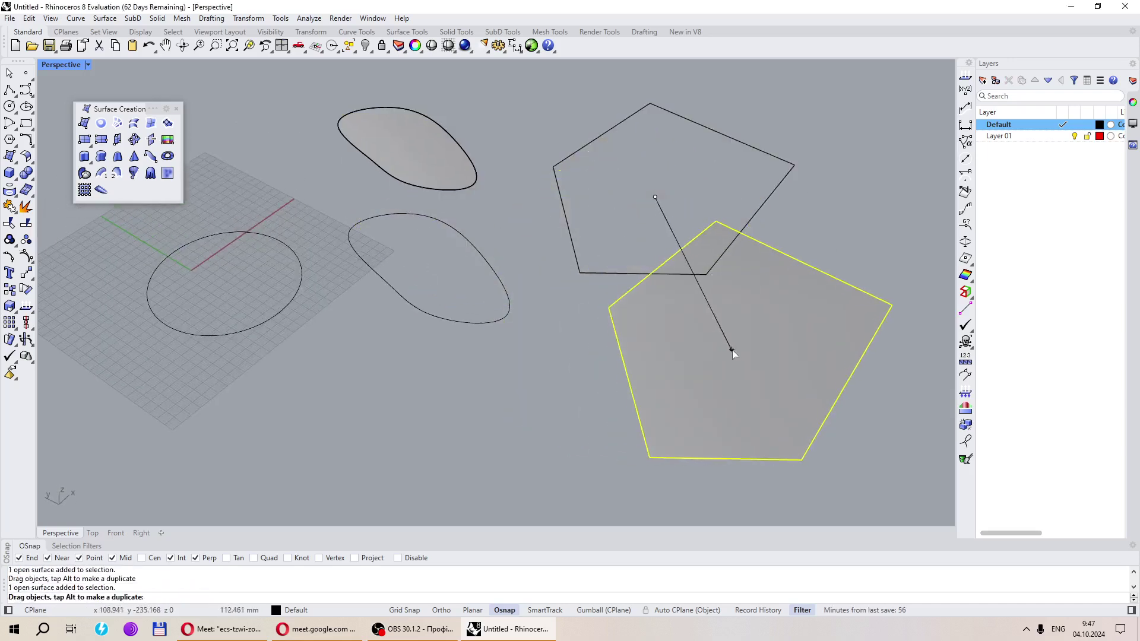
left_click(544, 387)
right_click_drag(544, 387, 570, 416)
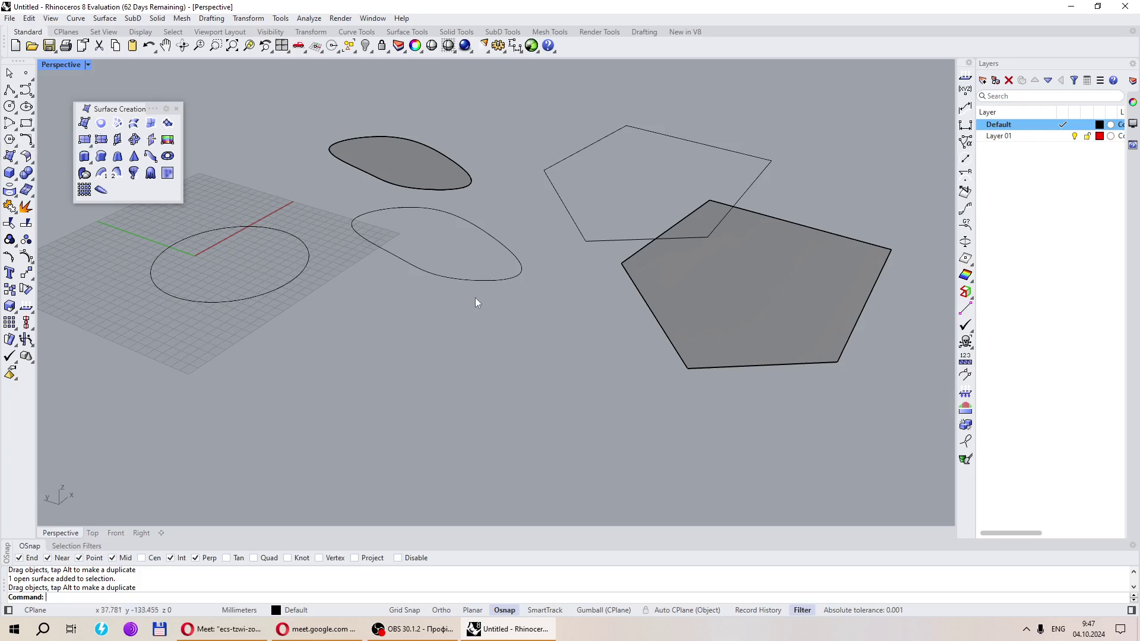
scroll(512, 302, "down", 5)
scroll(490, 274, "up", 5)
mouse_move(490, 274)
right_mouse_down()
mouse_move(490, 231)
mouse_move(490, 269)
right_mouse_up()
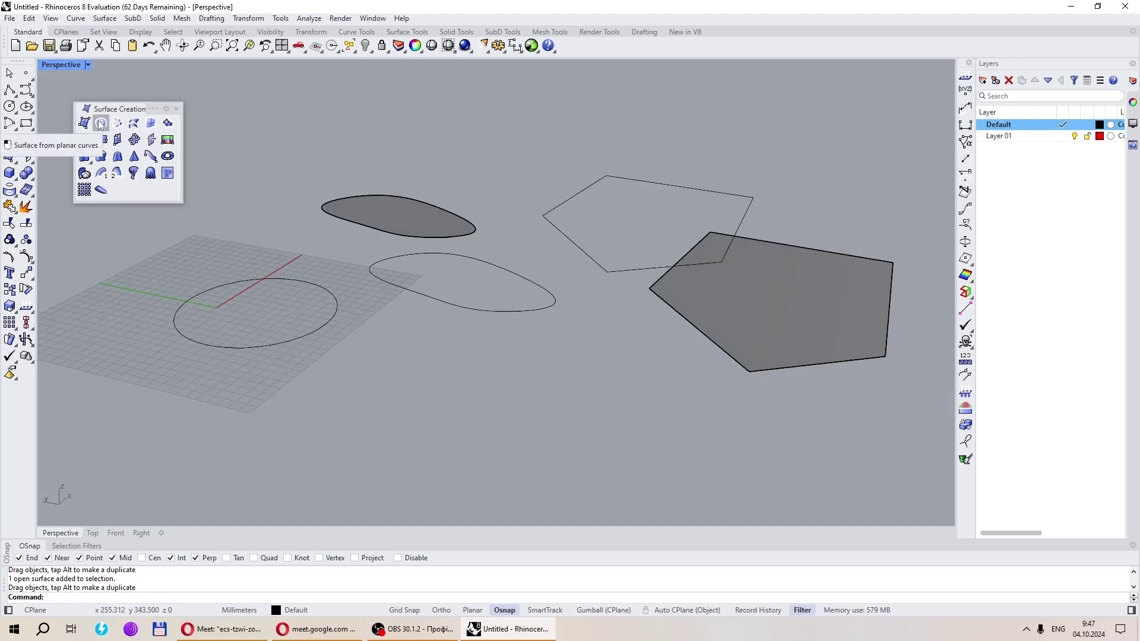
right_click_drag(511, 194, 485, 300)
right_click_drag(351, 212, 406, 259)
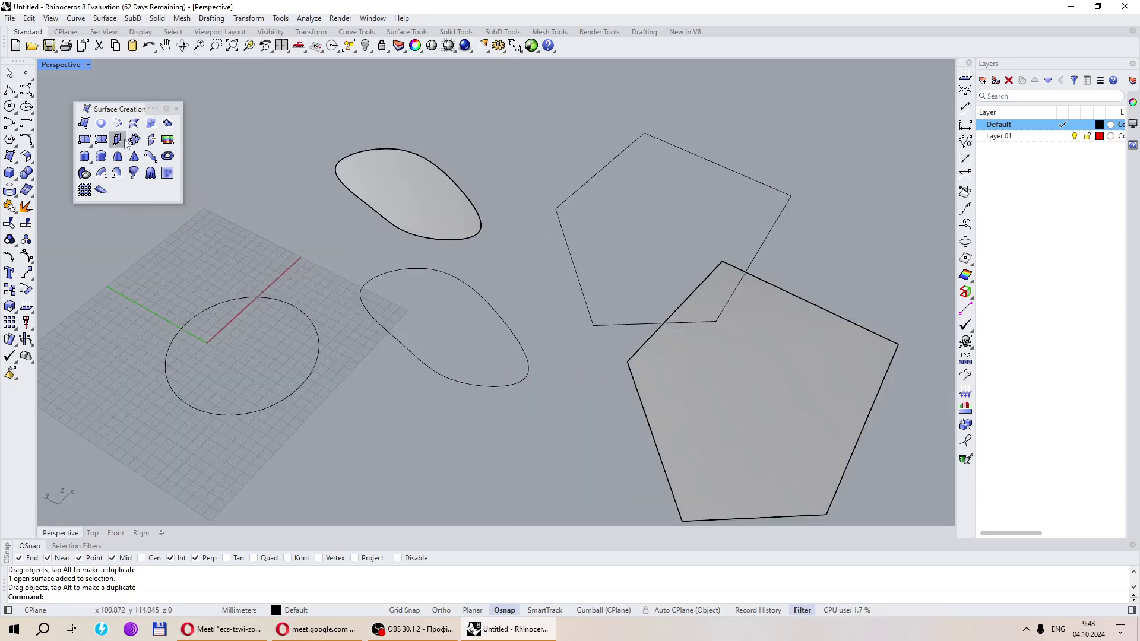
Turn on the five-sided outline's control points and draw an open four-segment polyline beyond the surfaces
left_click(615, 324)
key("F10")
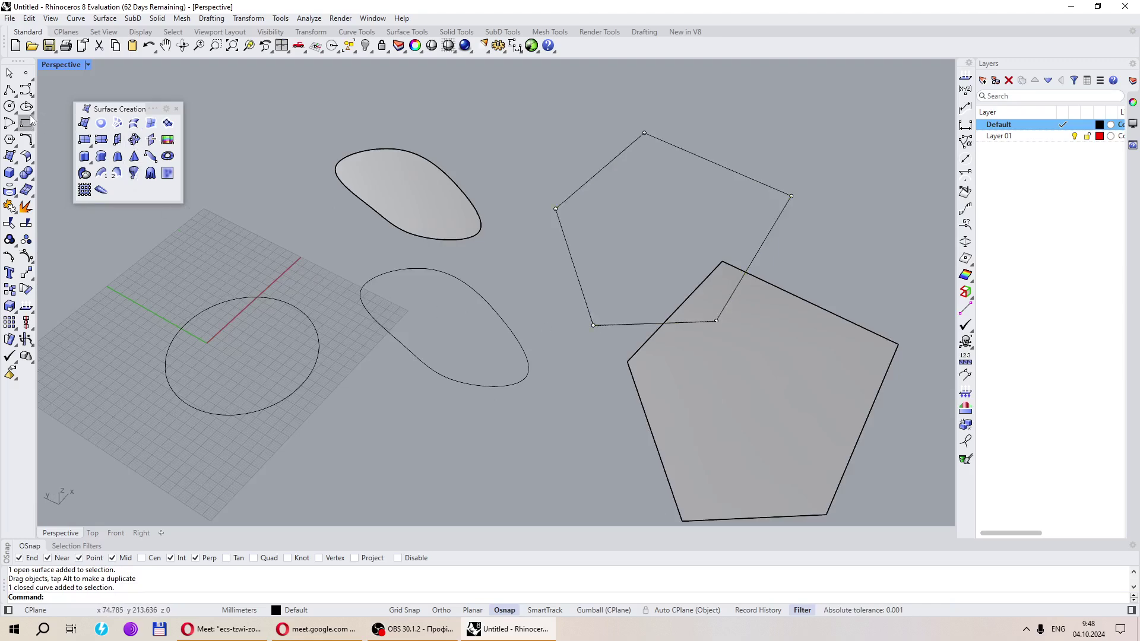
left_click(8, 90)
scroll(419, 234, "down", 5)
left_click(551, 333)
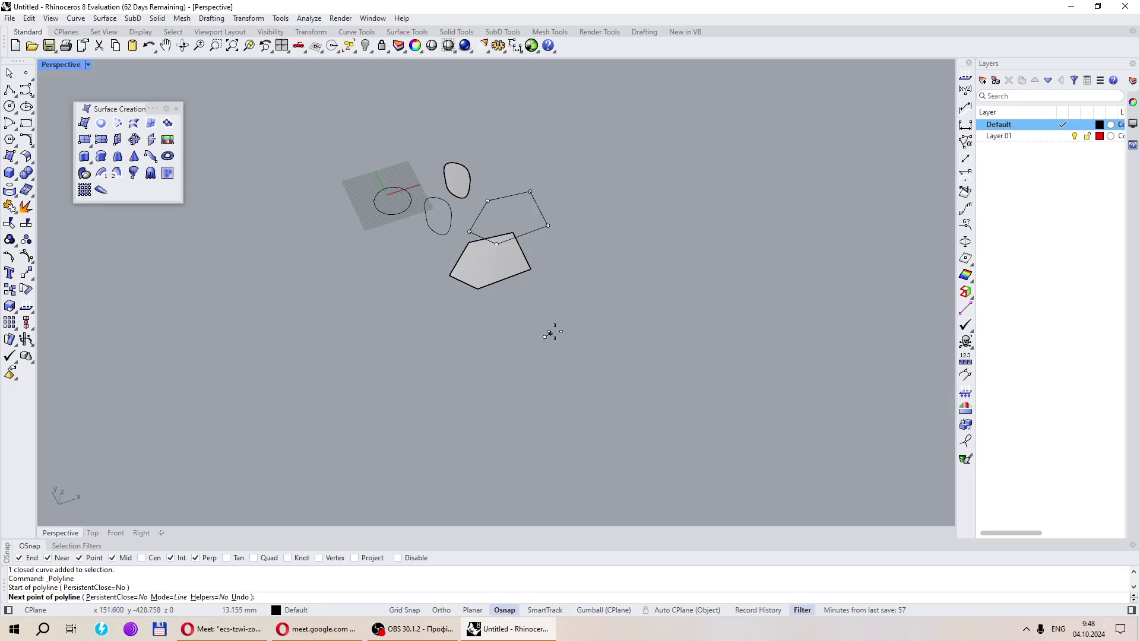
left_click(660, 284)
left_click(708, 358)
left_click(660, 435)
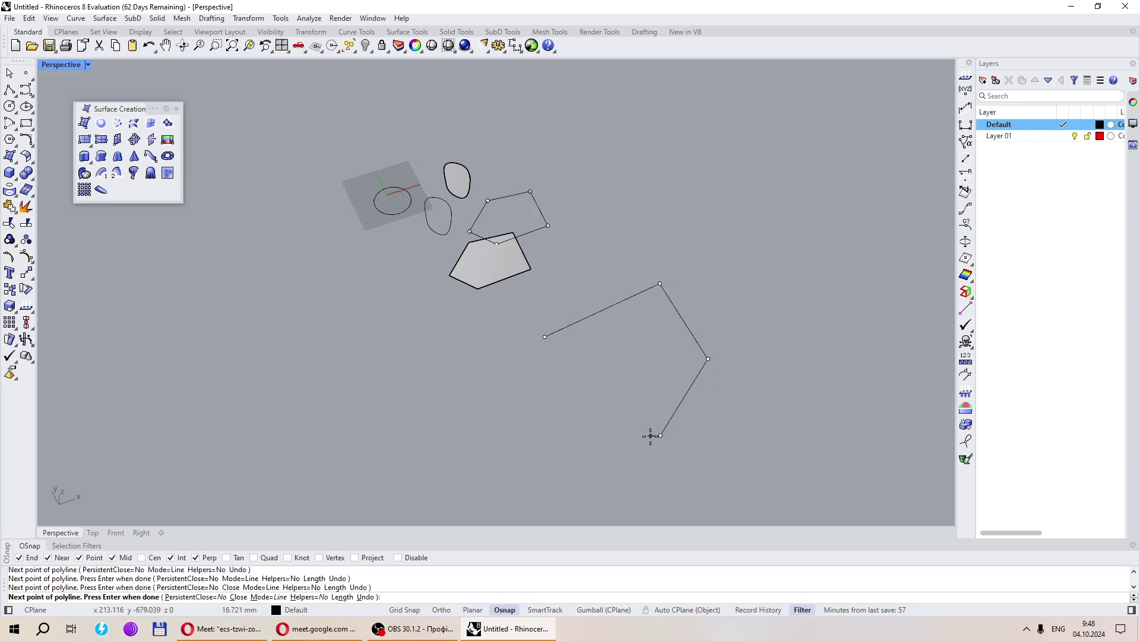
left_click(552, 373)
key("Return")
scroll(593, 383, "down", 3)
scroll(535, 386, "up", 5)
Move the open polyline's end point onto its start point, and undo that move
left_click(339, 343)
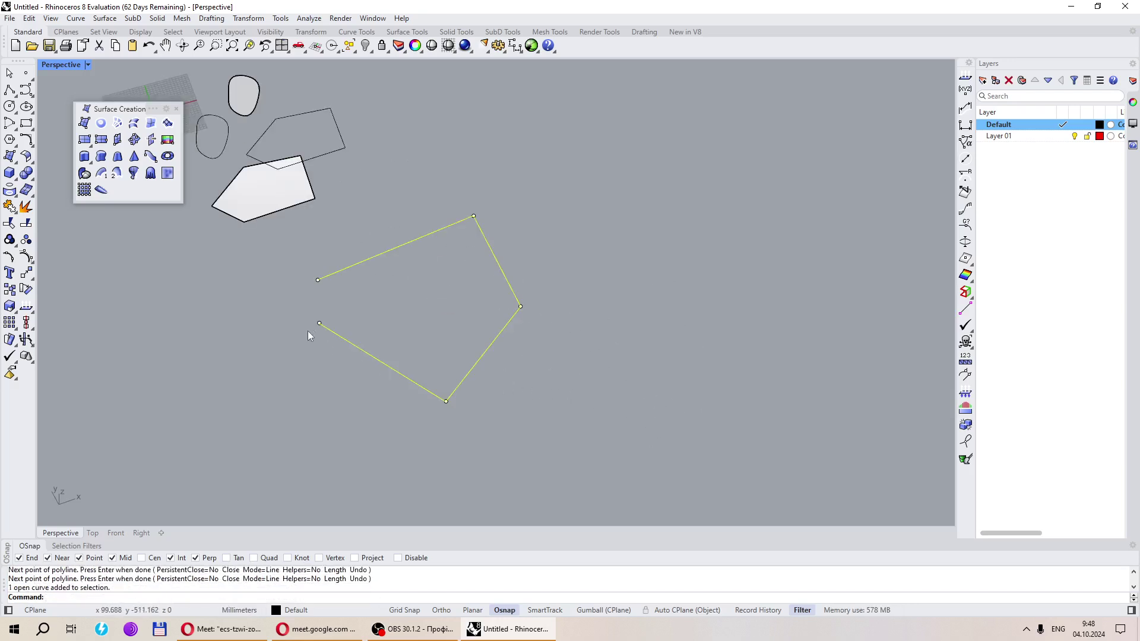
scroll(301, 316, "up", 5)
mouse_move(399, 396)
left_mouse_down()
mouse_move(400, 255)
mouse_move(370, 216)
mouse_move(376, 223)
left_mouse_up()
left_click(382, 339, "ctrl+shift")
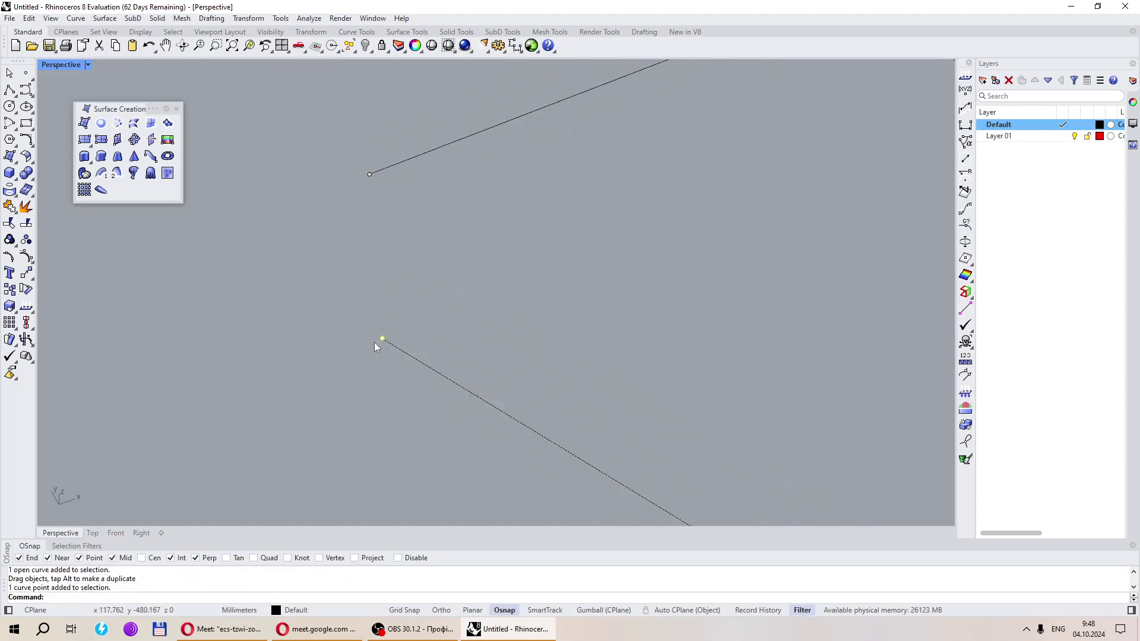
left_click_drag(382, 338, 371, 177)
left_click(362, 188)
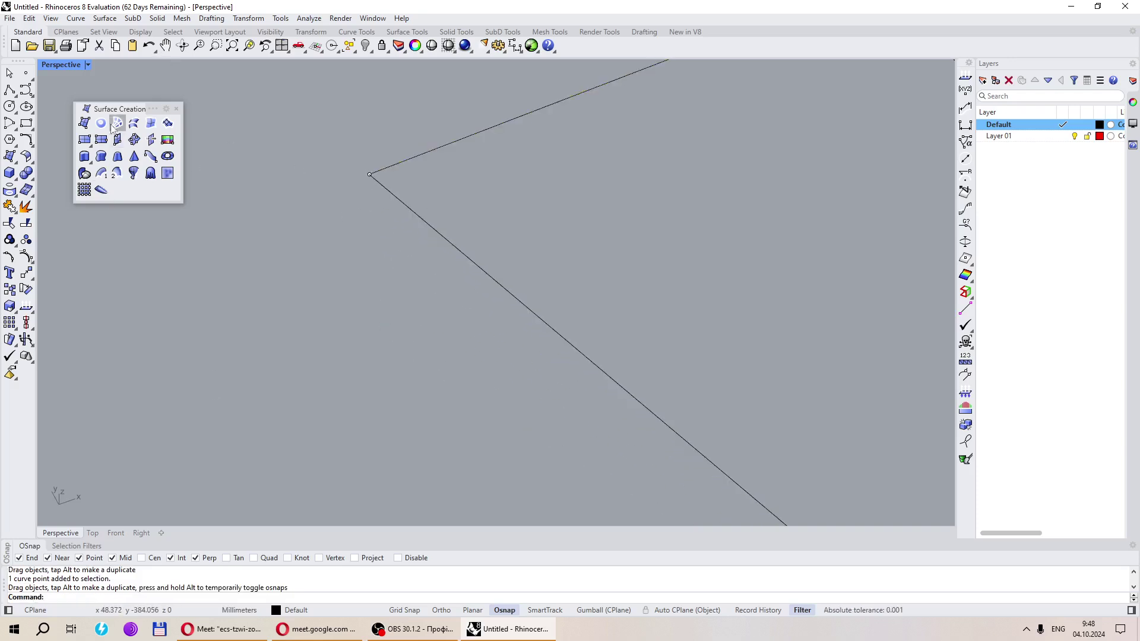
left_click(146, 48)
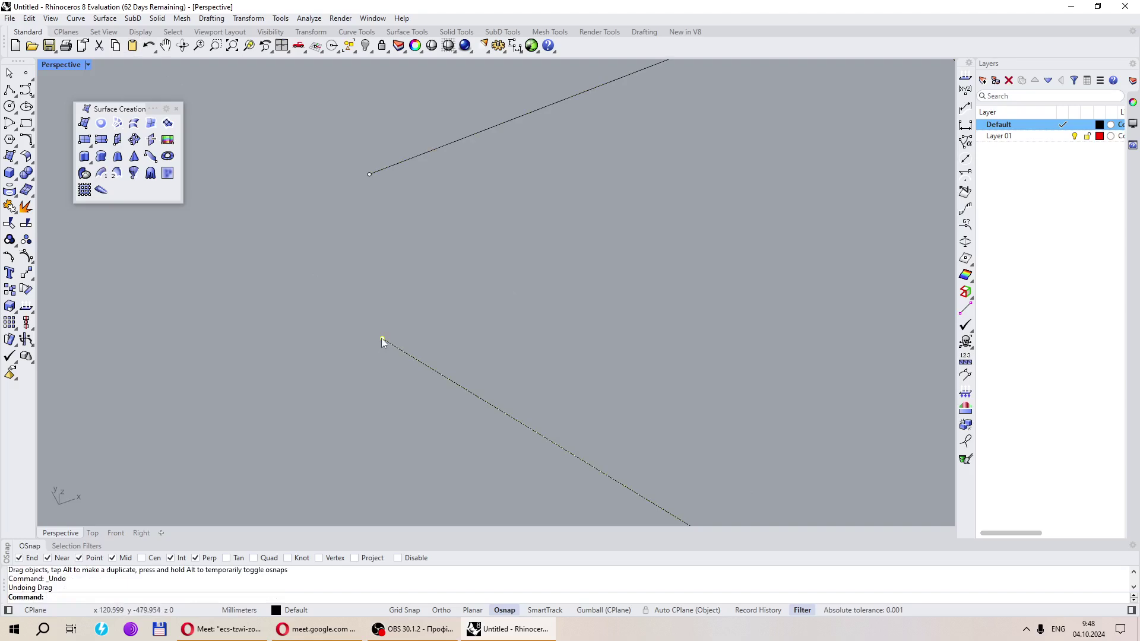
Move the polyline's end point close to its start point, leaving a small gap between them
left_click_drag(381, 339, 376, 189)
right_click_drag(375, 189, 541, 214)
scroll(464, 301, "up", 3)
right_click_drag(464, 301, 469, 418)
scroll(544, 293, "down", 3)
scroll(469, 418, "up", 5)
scroll(392, 408, "down", 5)
Try to create a planar surface from the polyline with the small gap
left_click(557, 342)
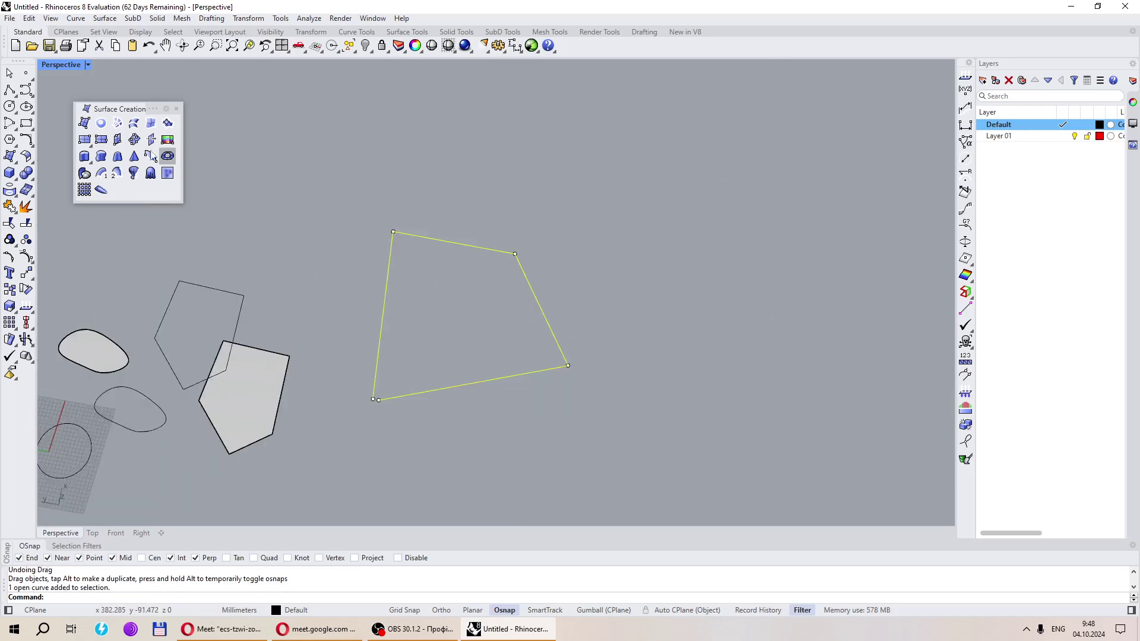
left_click(101, 124)
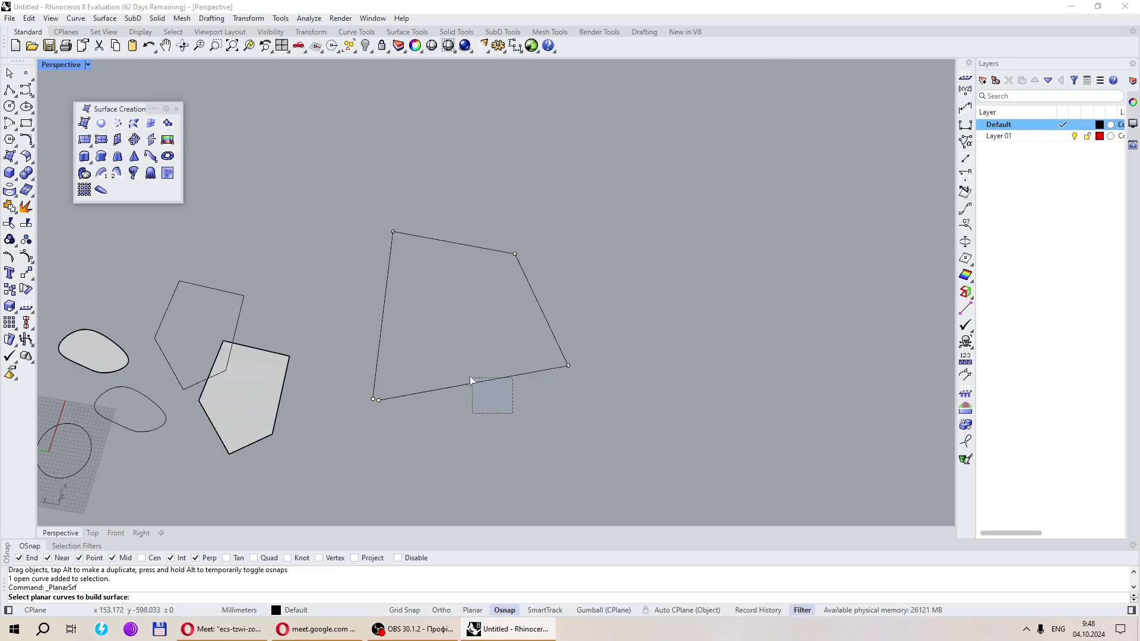
left_click_drag(471, 381, 442, 356)
key("Return")
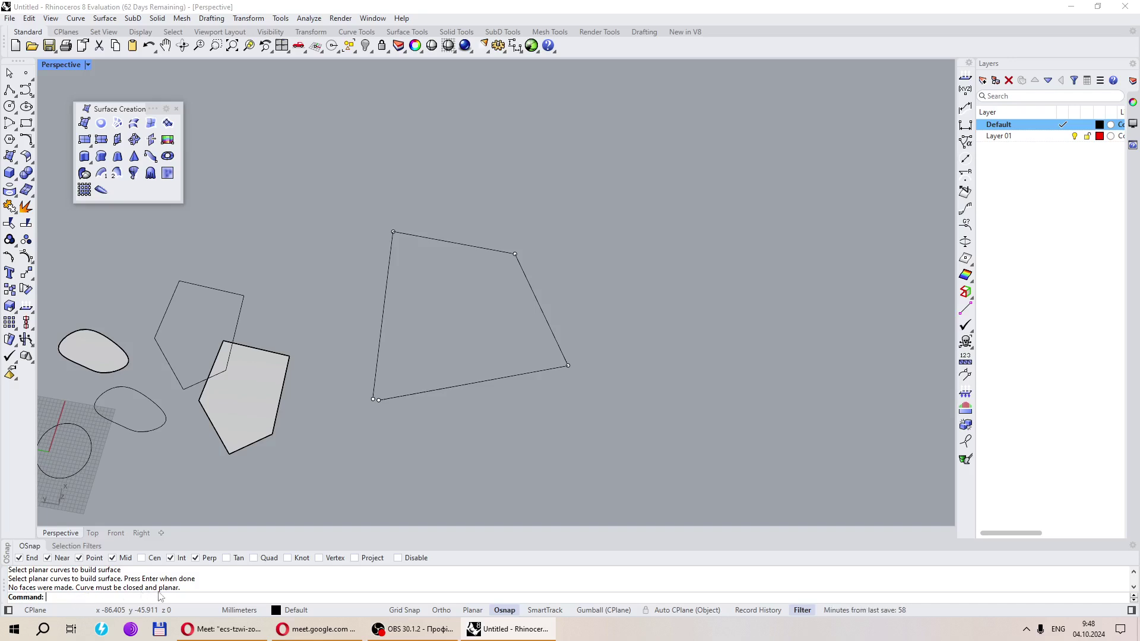
Close the polyline by snapping its end point onto its start point
right_click_drag(315, 448, 432, 361)
scroll(433, 365, "up", 5)
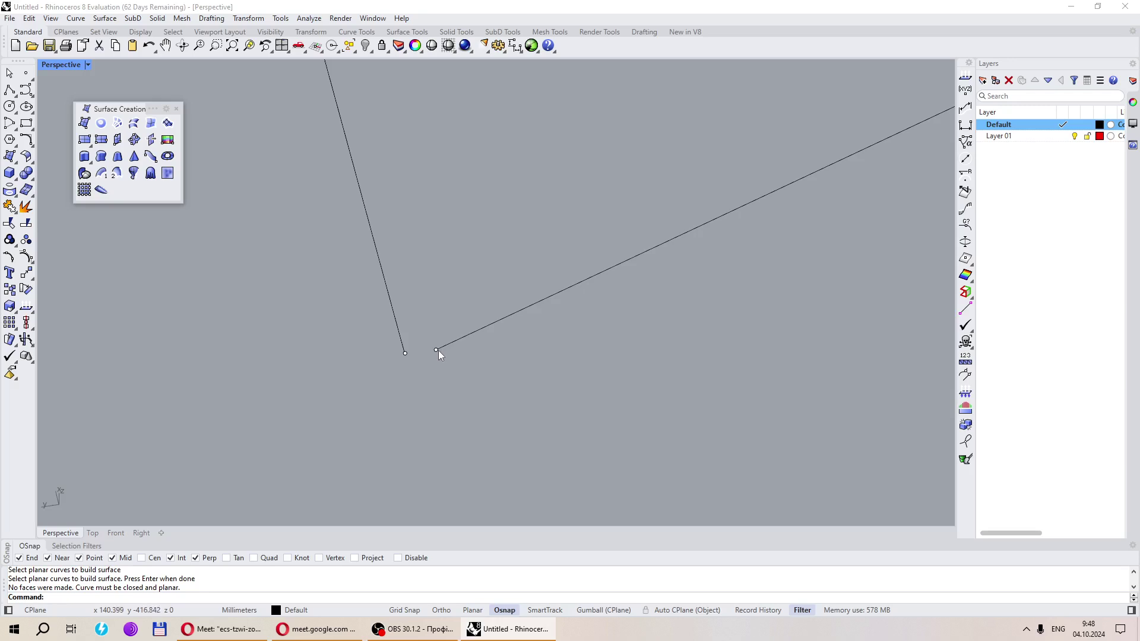
left_click_drag(436, 350, 405, 353)
scroll(587, 401, "down", 5)
Create a planar surface from the closed four-sided polyline
left_click(486, 350)
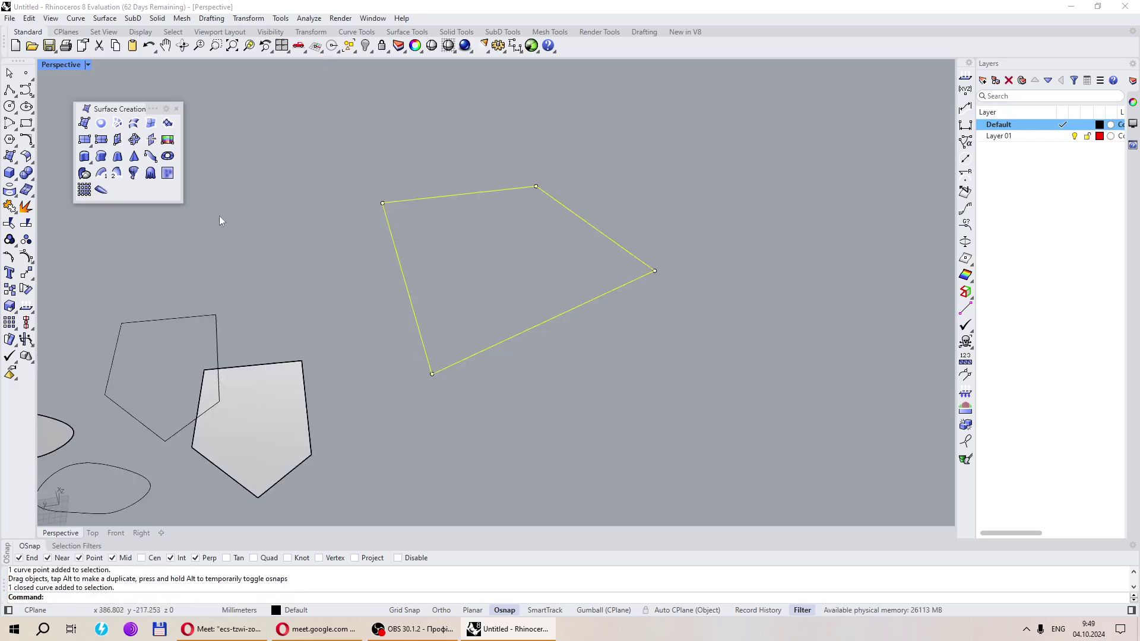
left_click(101, 123)
right_click_drag(585, 353, 567, 375)
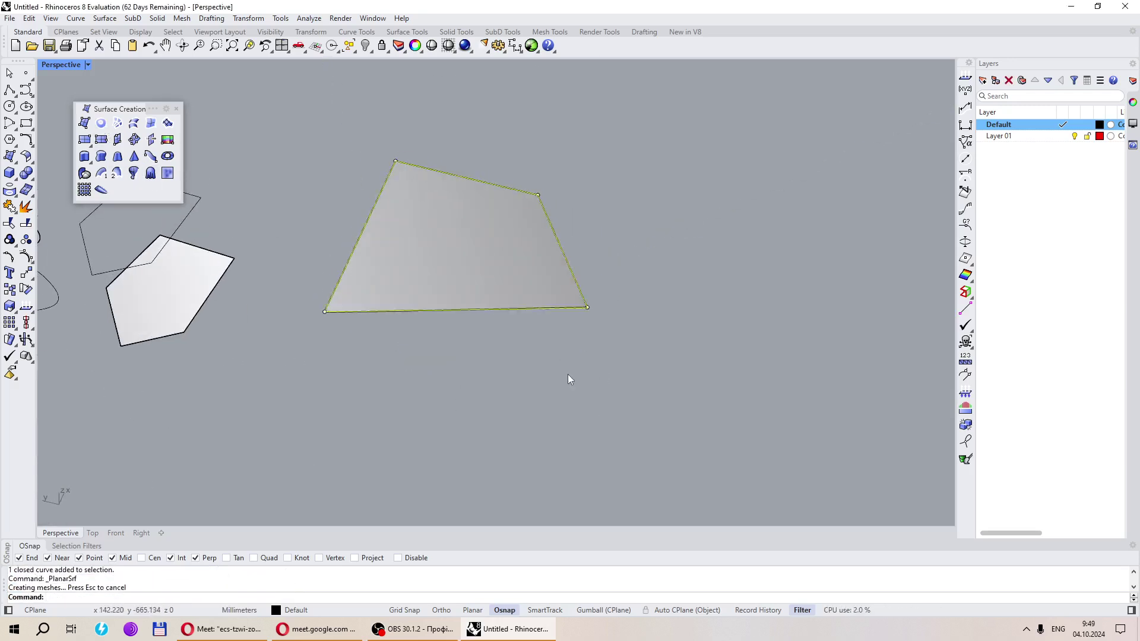
left_click(569, 377)
Delete the four-sided planar surface, keeping its boundary polyline
scroll(570, 374, "down", 5)
scroll(551, 342, "up", 3)
left_click(650, 355)
key("Delete")
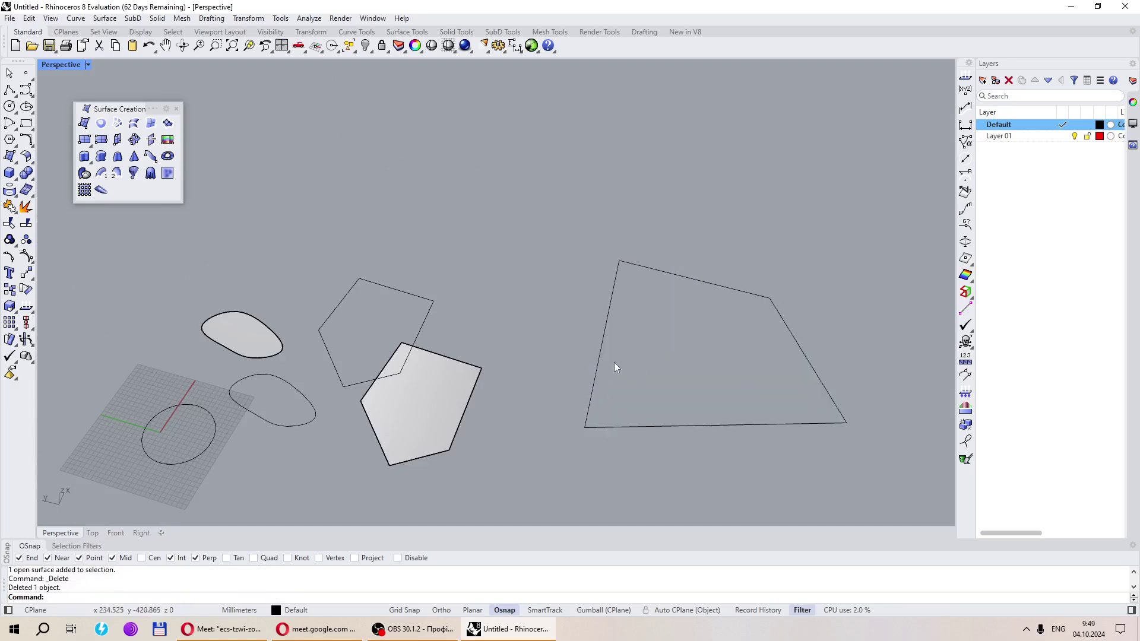
Start the planar surface command before picking the four-sided polyline, build the surface, and delete it
left_click(102, 124)
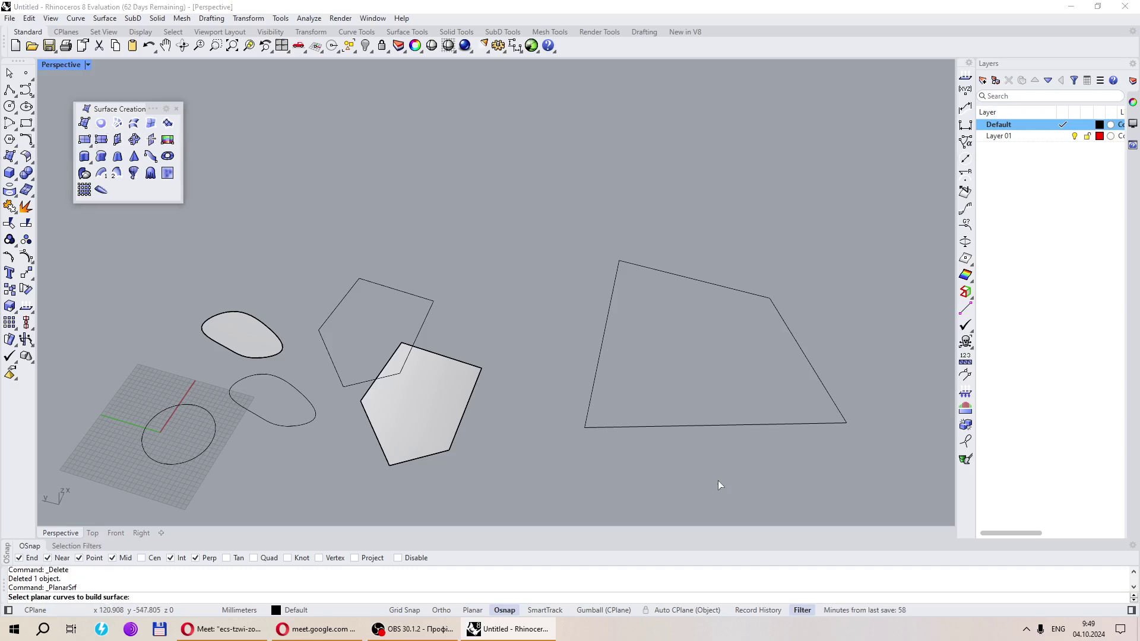
left_click(677, 425)
key("Return")
left_click(670, 387)
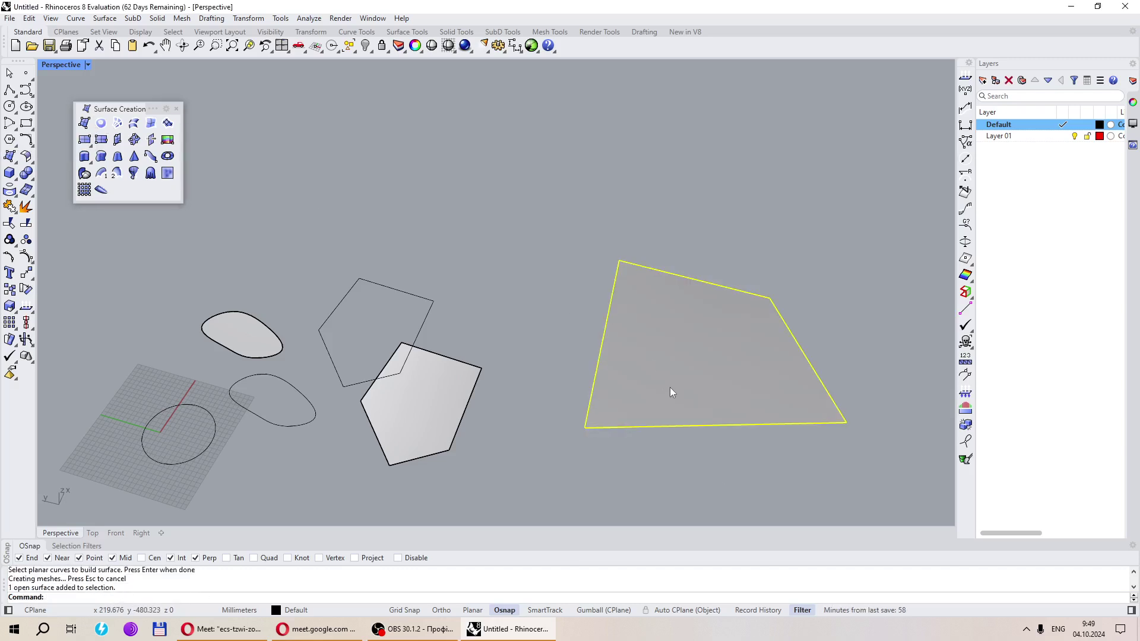
key("Delete")
Build the planar surface again with the four-sided polyline selected before the command starts
left_click_drag(693, 468, 639, 365)
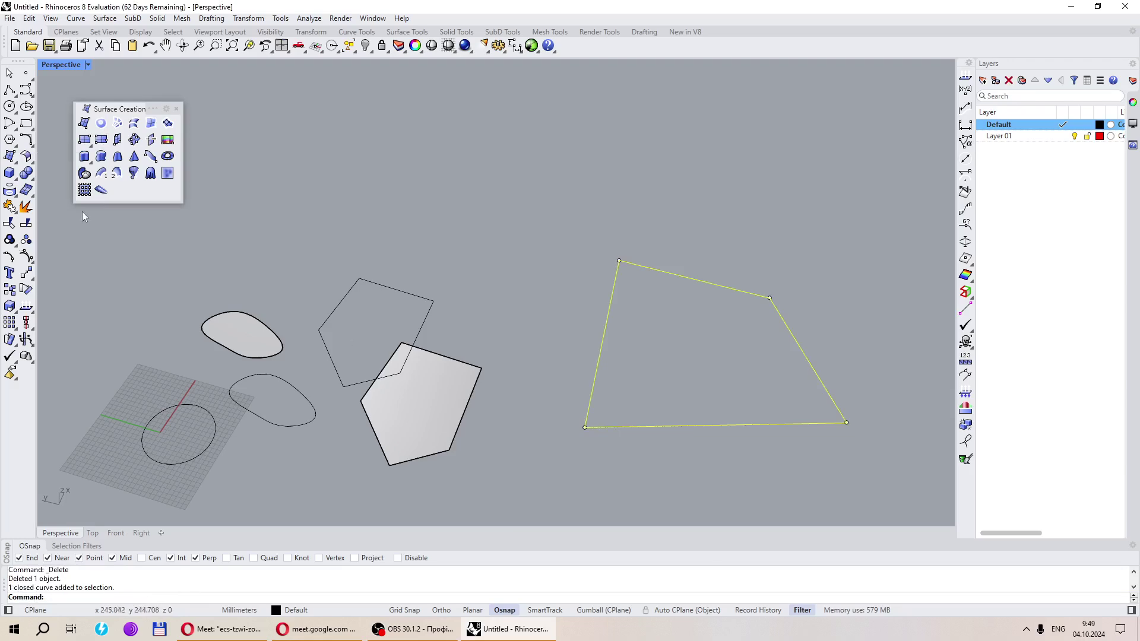
left_click(102, 123)
mouse_move(583, 331)
right_mouse_down()
mouse_move(493, 338)
mouse_move(449, 324)
mouse_move(446, 292)
mouse_move(535, 310)
mouse_move(657, 387)
right_mouse_up()
key("Escape")
Delete all the remaining curves and surfaces from the scene
left_click(646, 386)
left_click_drag(734, 453, 333, 195)
key("Delete")
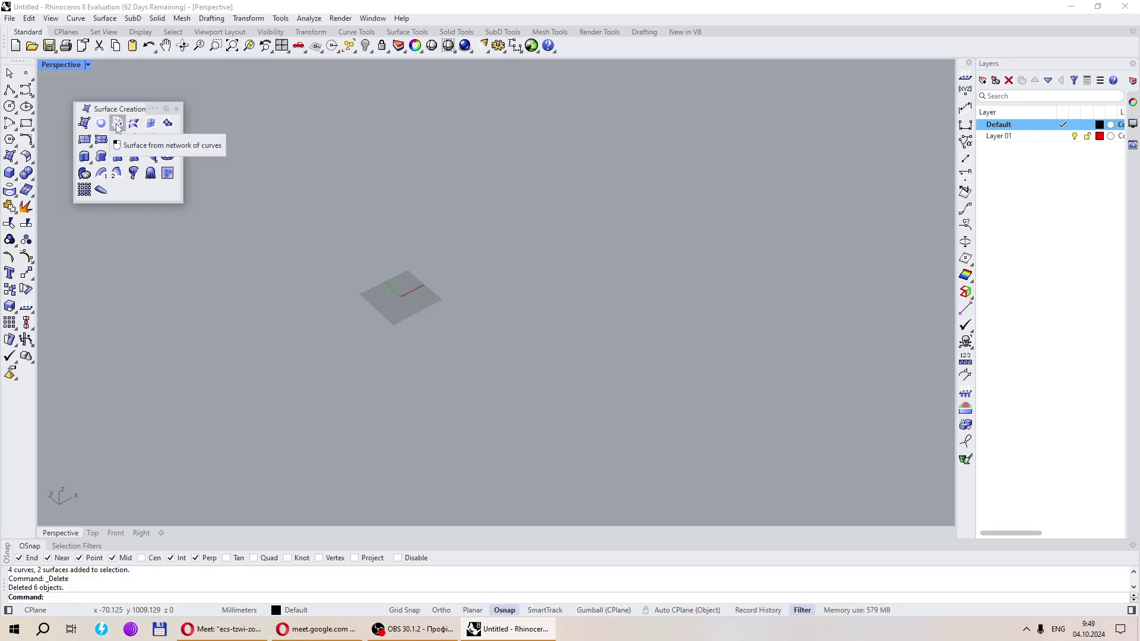
Draw an open degree-3 control point curve with two humps above the horizontal axis in the Right view
left_click(24, 106)
scroll(469, 320, "up", 4)
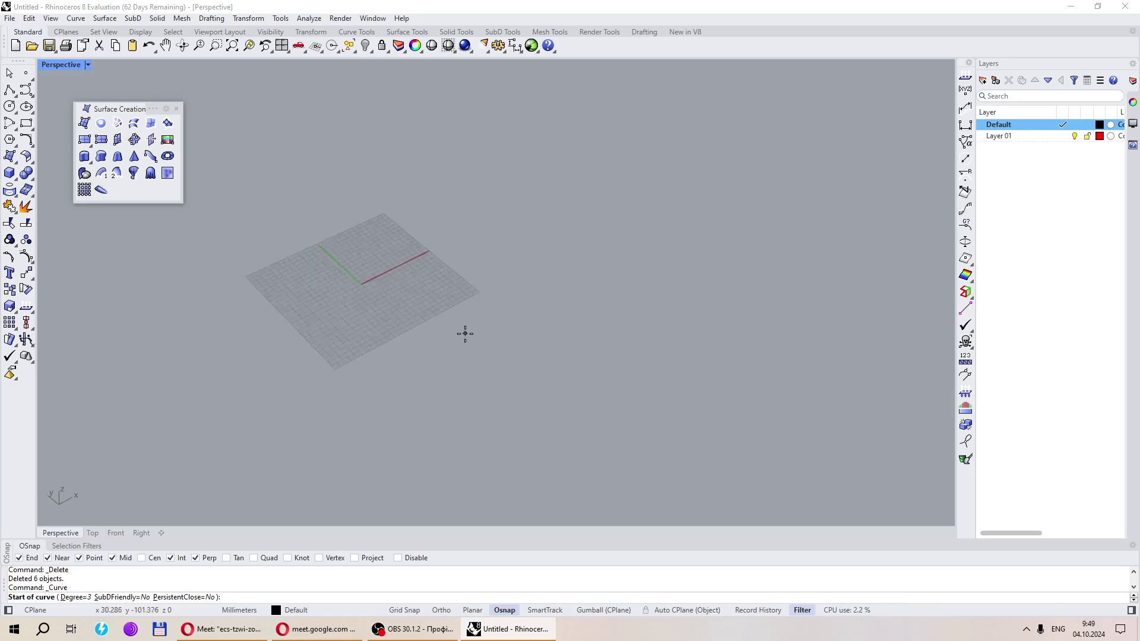
right_click_drag(478, 302, 518, 362)
scroll(500, 358, "up", 2)
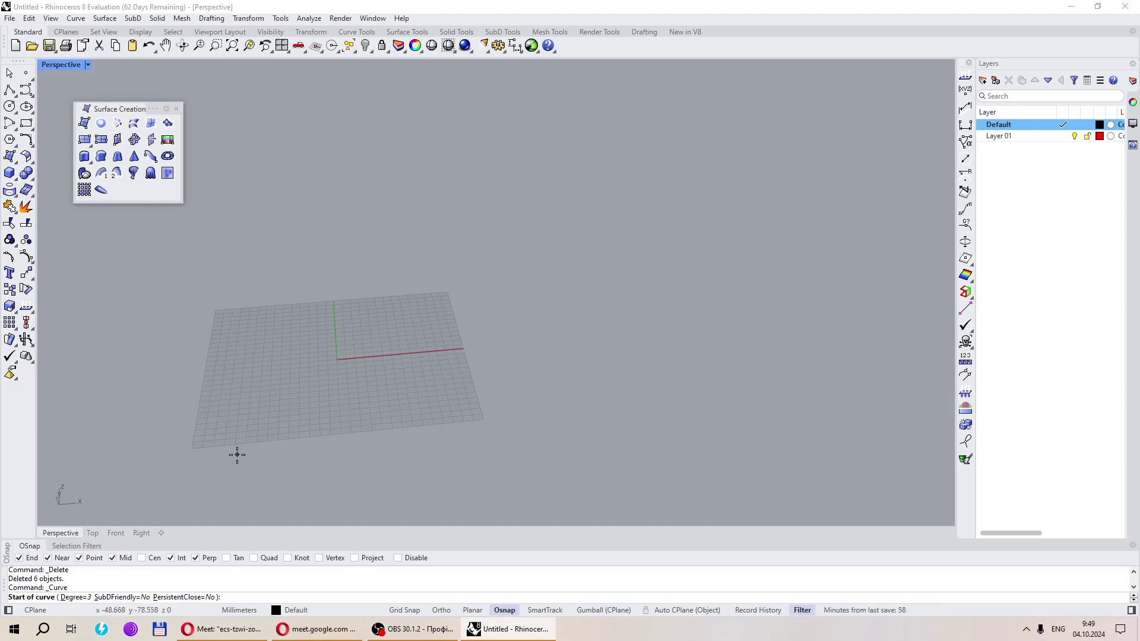
right_click_drag(237, 456, 427, 367)
scroll(427, 367, "up", 3)
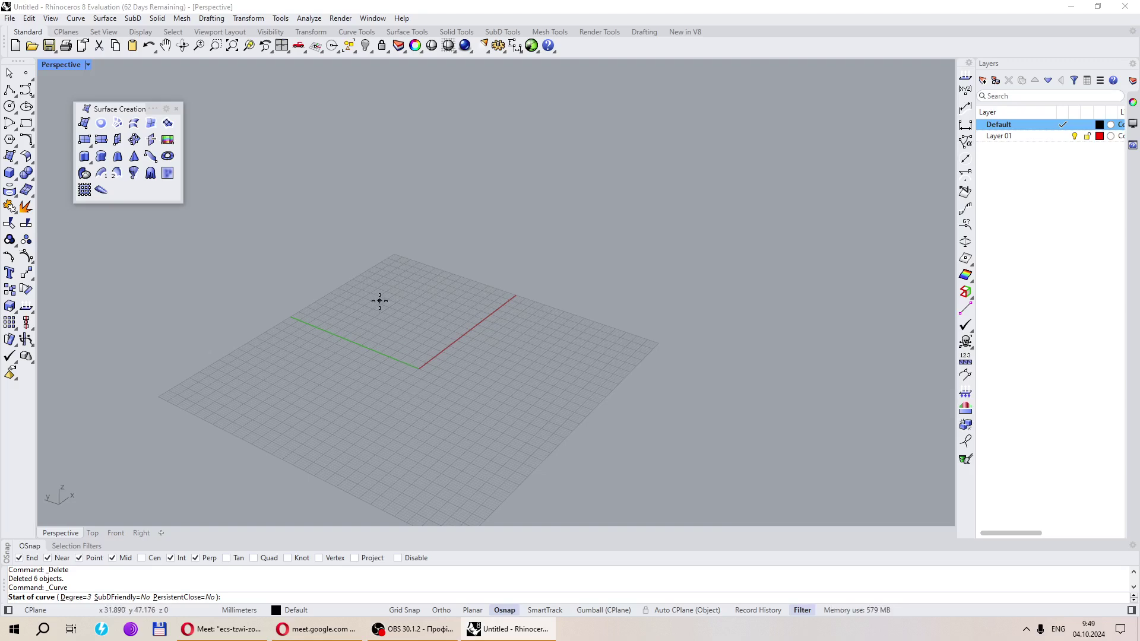
left_click(141, 533)
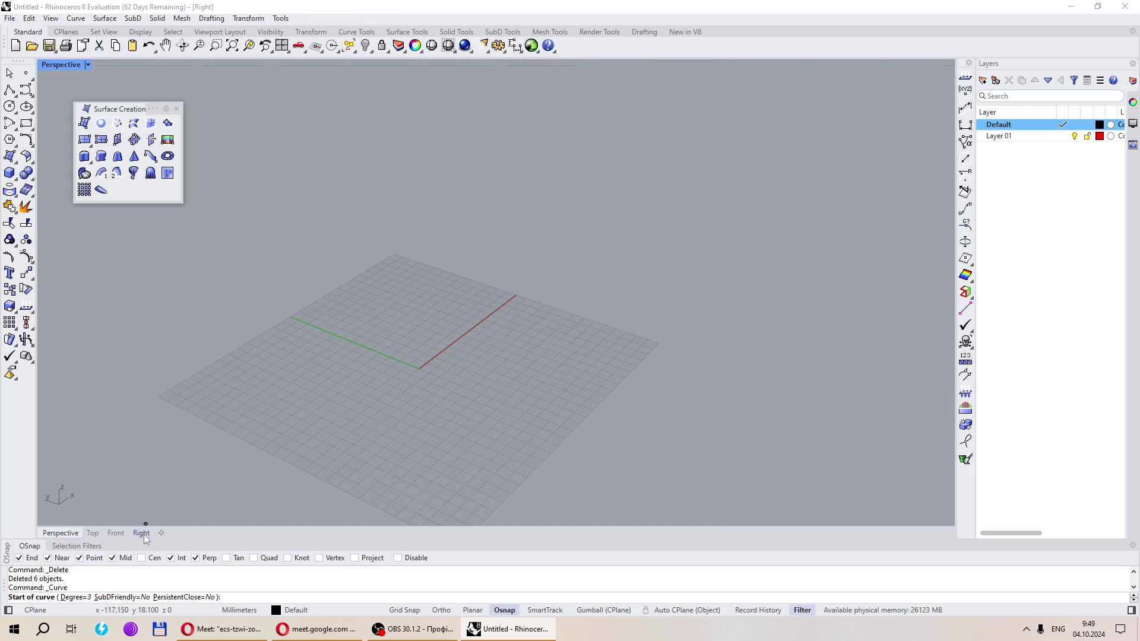
left_click(377, 291)
left_click(559, 203)
left_click(600, 283)
left_click(689, 291)
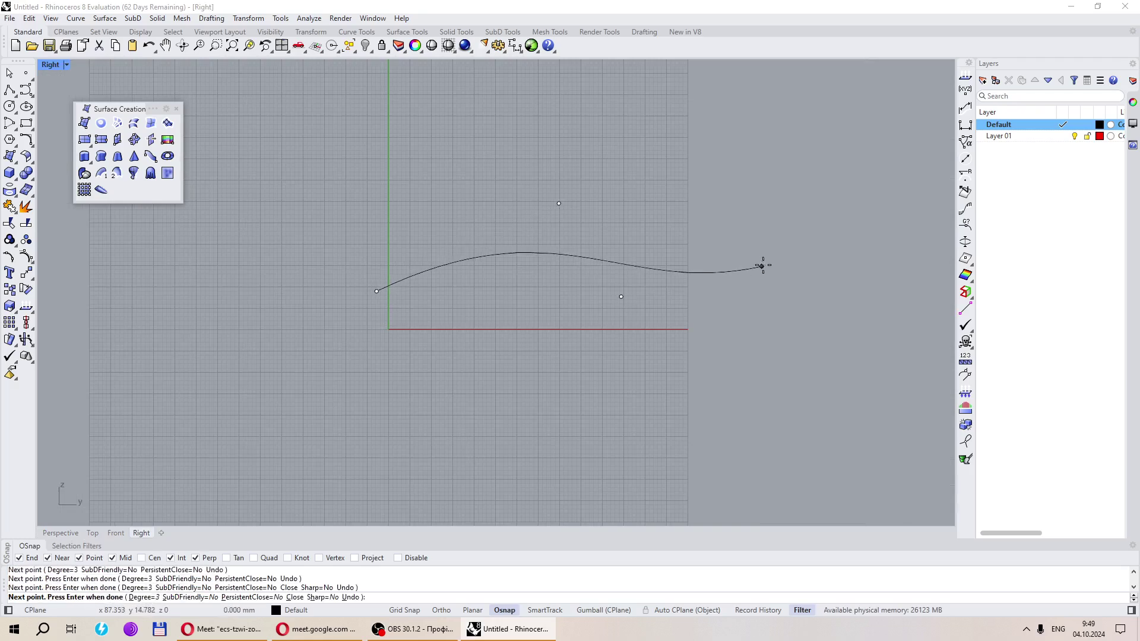
left_click(845, 237)
left_click(869, 299)
key("Return")
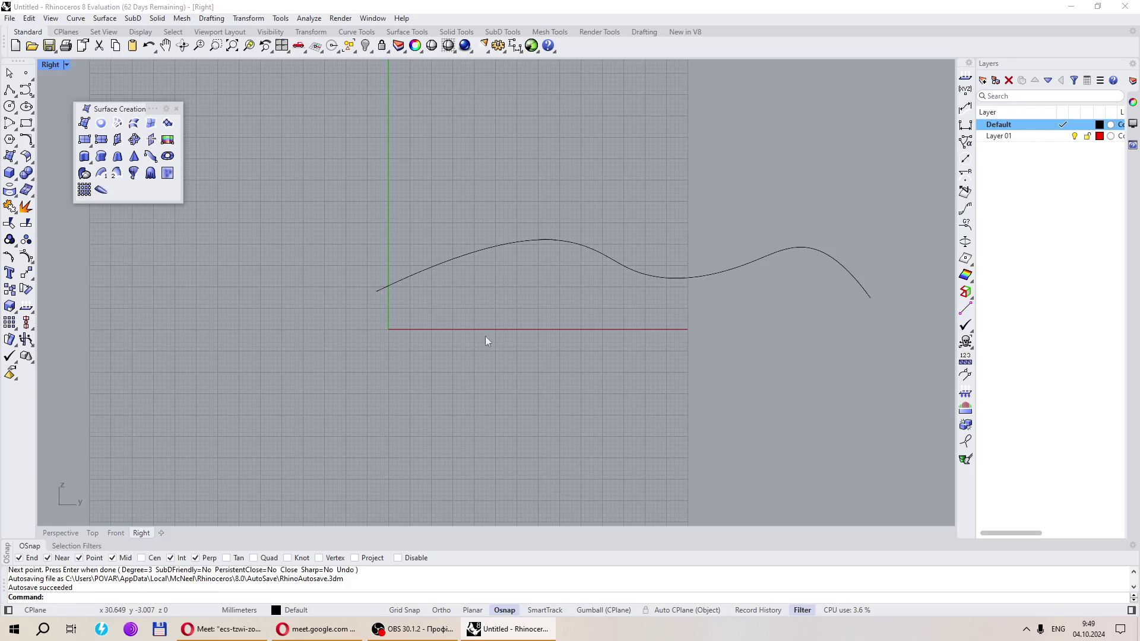
Draw a second, flatter degree-3 curve just below the first, and move one curve sideways in the Perspective view to space them apart
key("Return")
left_click(409, 295)
left_click(694, 289)
left_click(738, 319)
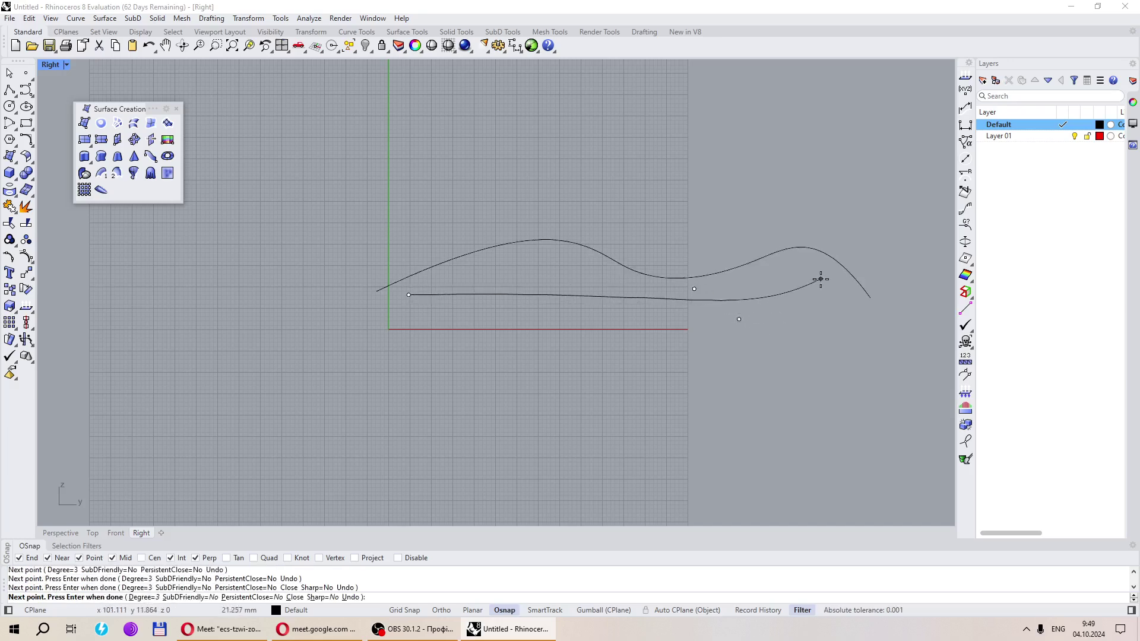
left_click(879, 342)
key("Return")
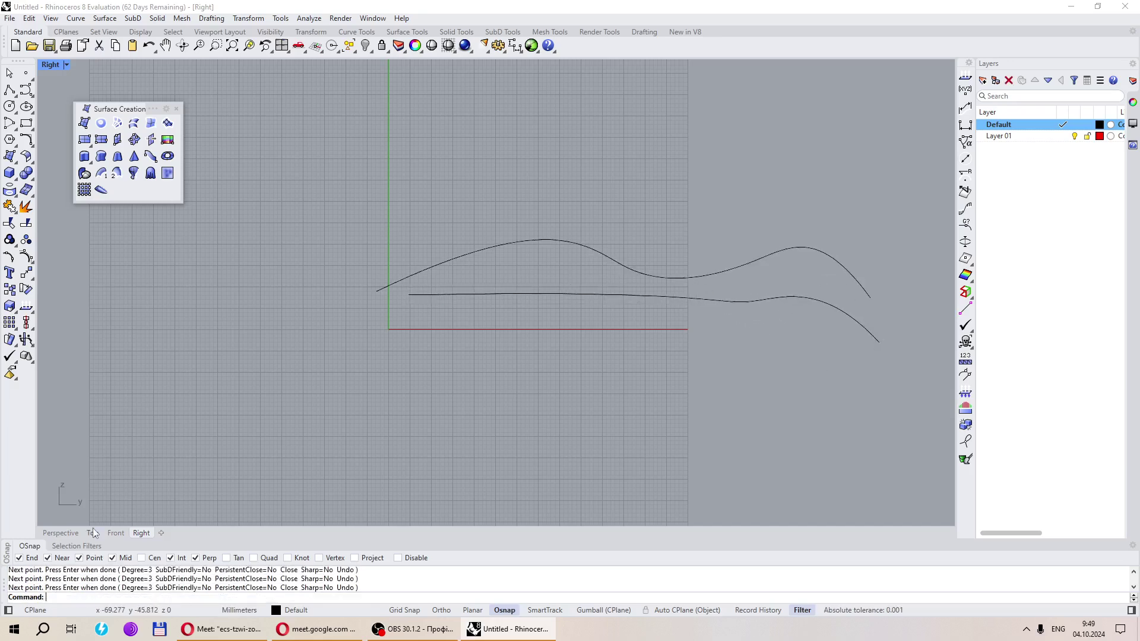
left_click(60, 533)
left_click_drag(354, 328, 496, 304)
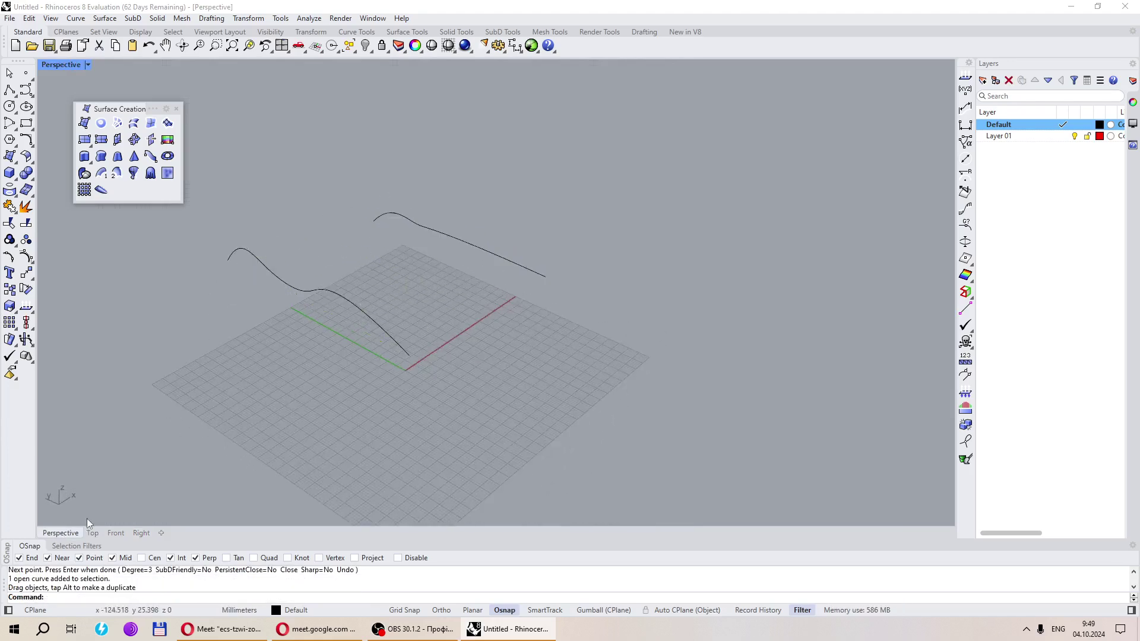
Connect the matching ends of the two curves with straight polyline segments, forming a four-sided frame
left_click(10, 90)
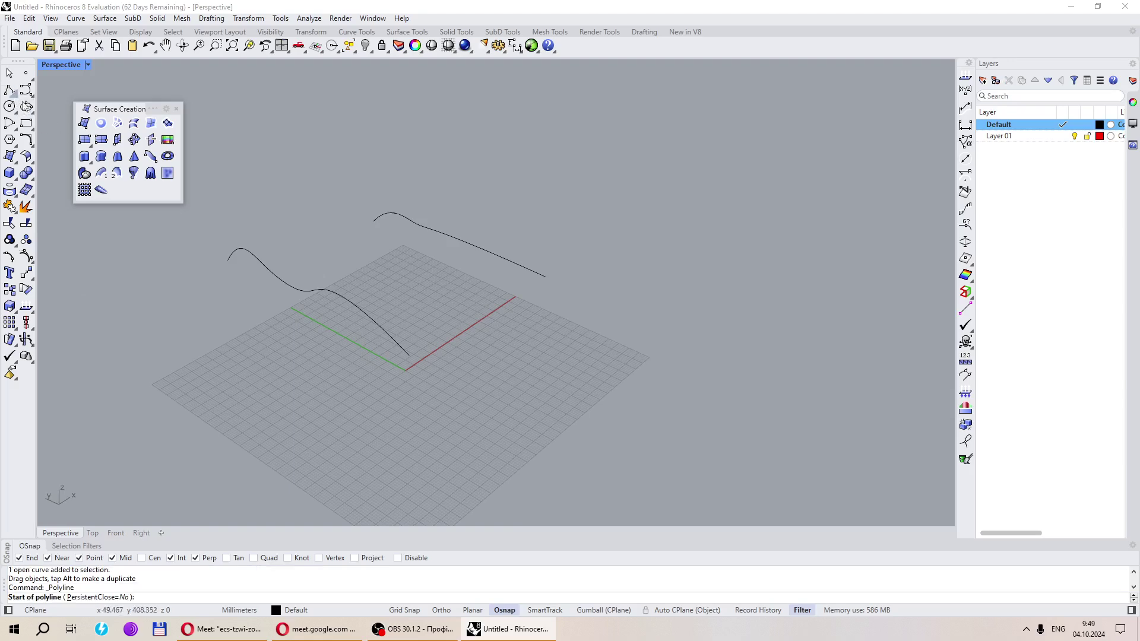
left_click(228, 259)
left_click(375, 222)
key("Return")
key("Return")
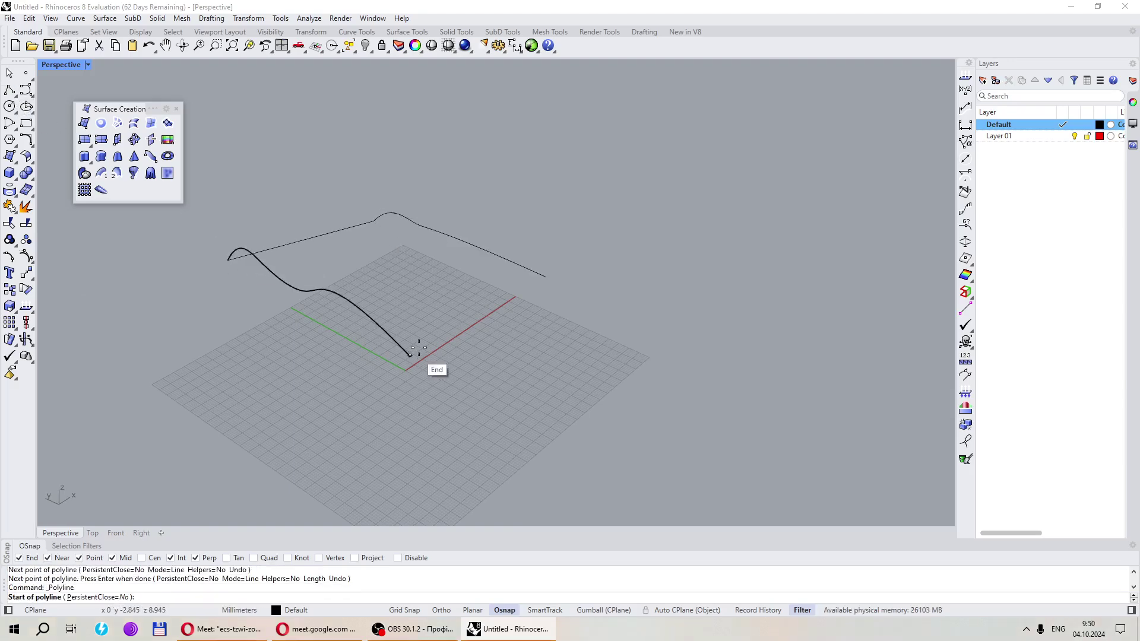
left_click(409, 355)
key("Return")
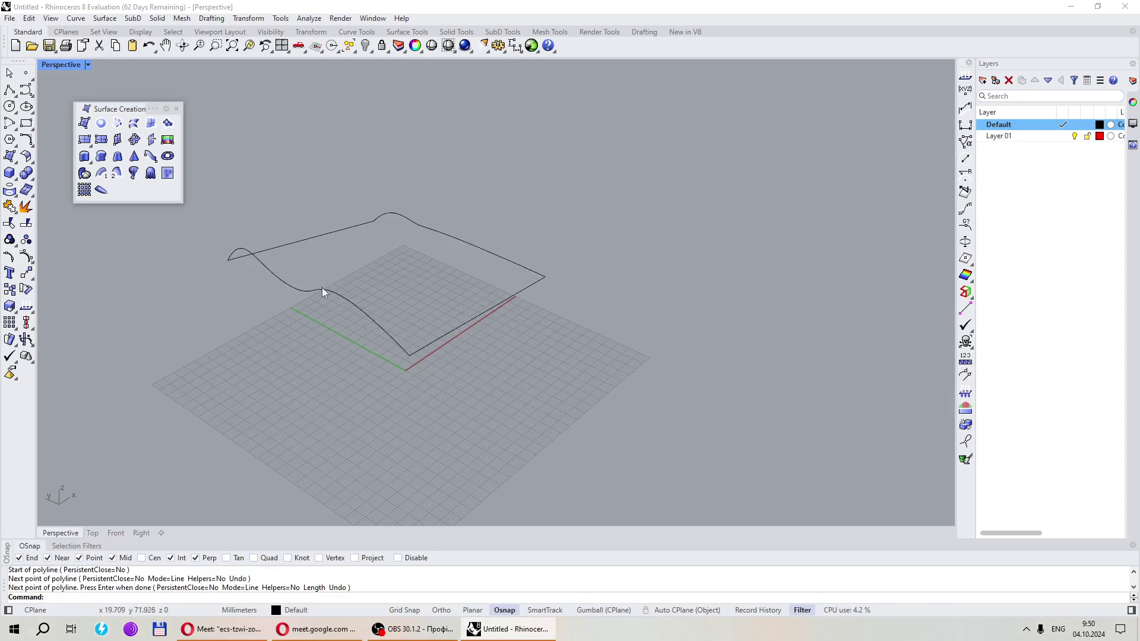
Draw a straight polyline across the inside of the frame, joining points on its two curved sides
key("Return")
left_click(321, 290)
left_click(450, 235)
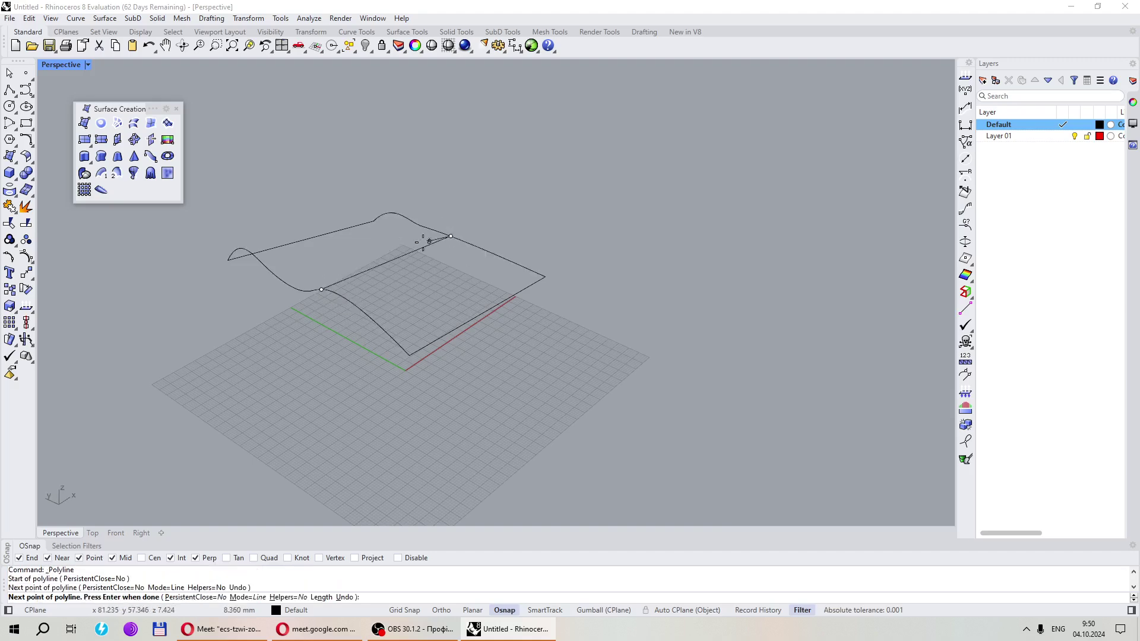
key("Return")
Examine the frame's two curve directions by selecting its straight sides, its curved sides and the interior cross line
right_click_drag(390, 255, 545, 373)
left_click(492, 419)
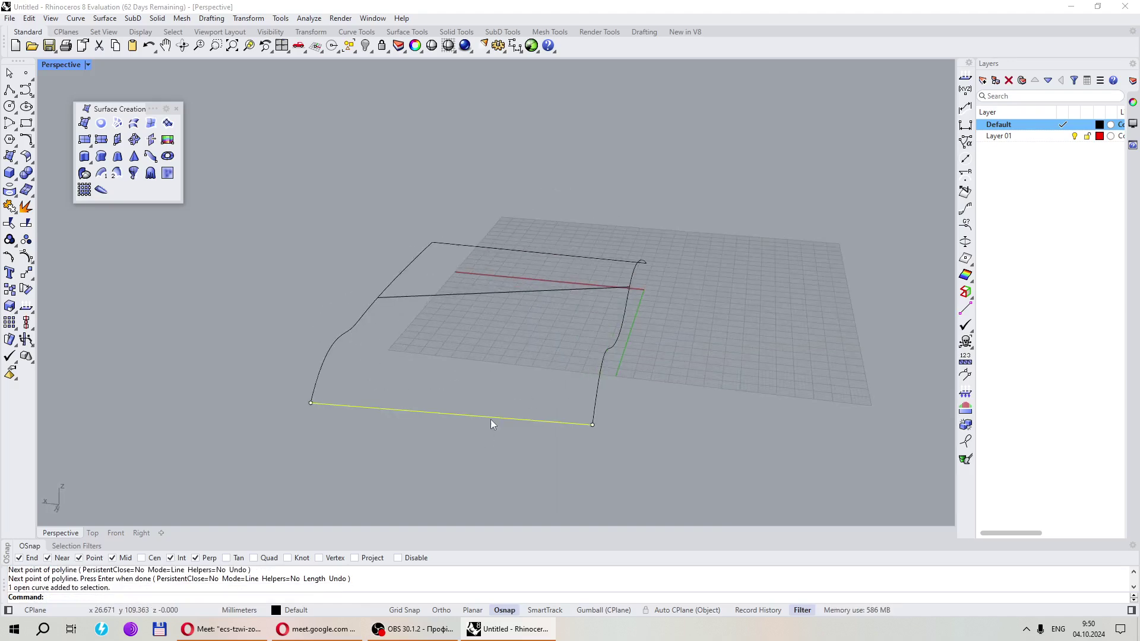
left_click(541, 253, "shift")
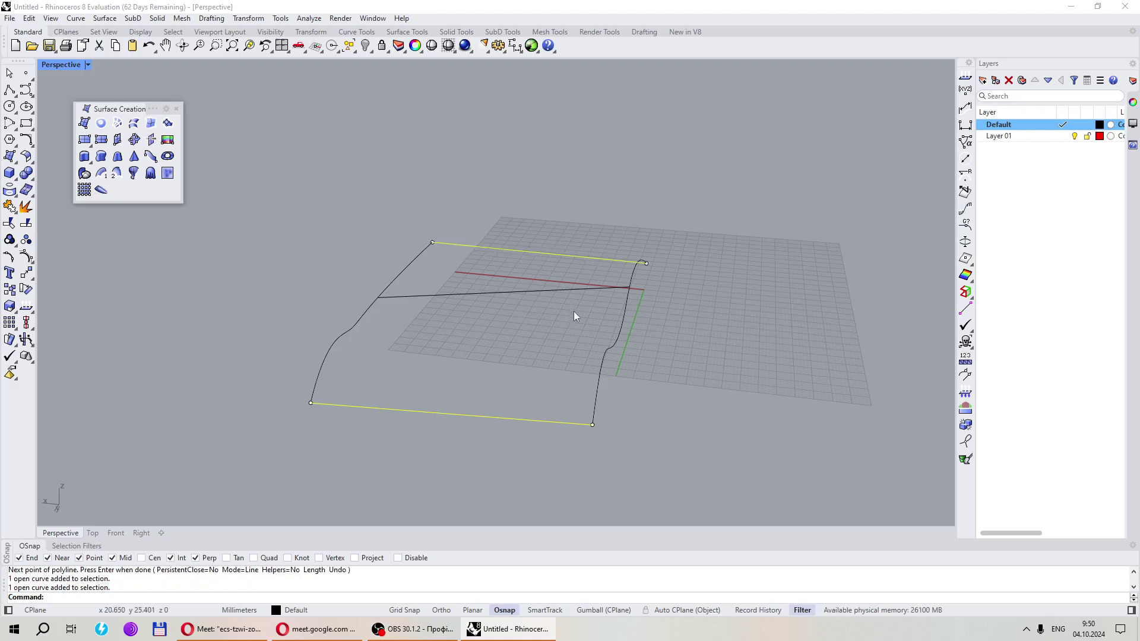
left_click(622, 330)
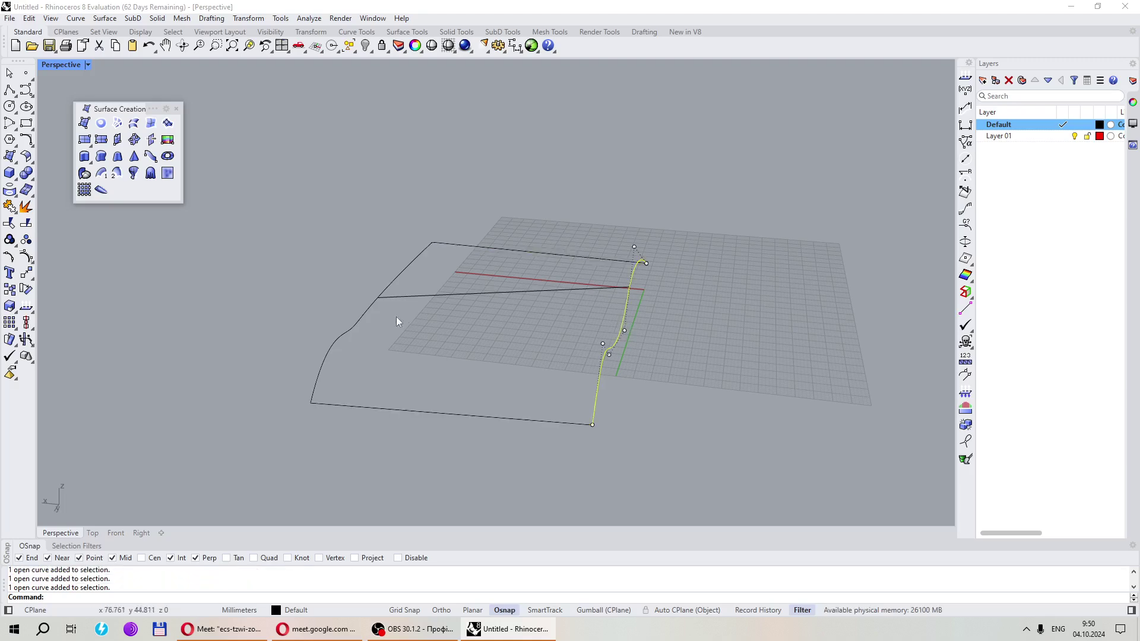
left_click(364, 315, "shift")
left_click(412, 407, "shift")
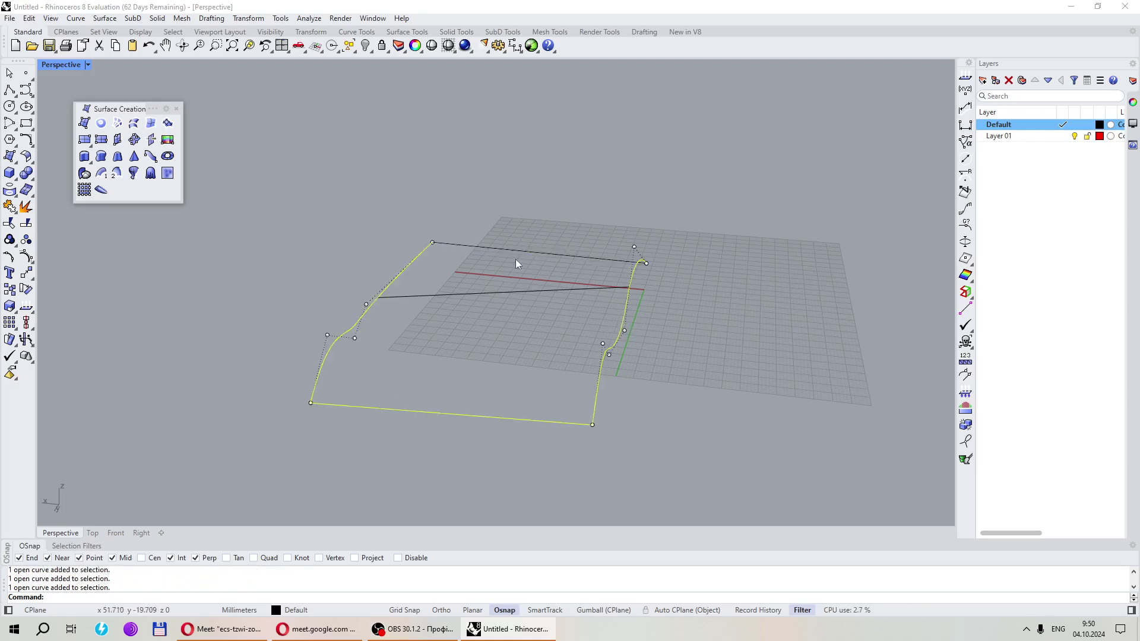
right_click_drag(516, 265, 449, 259)
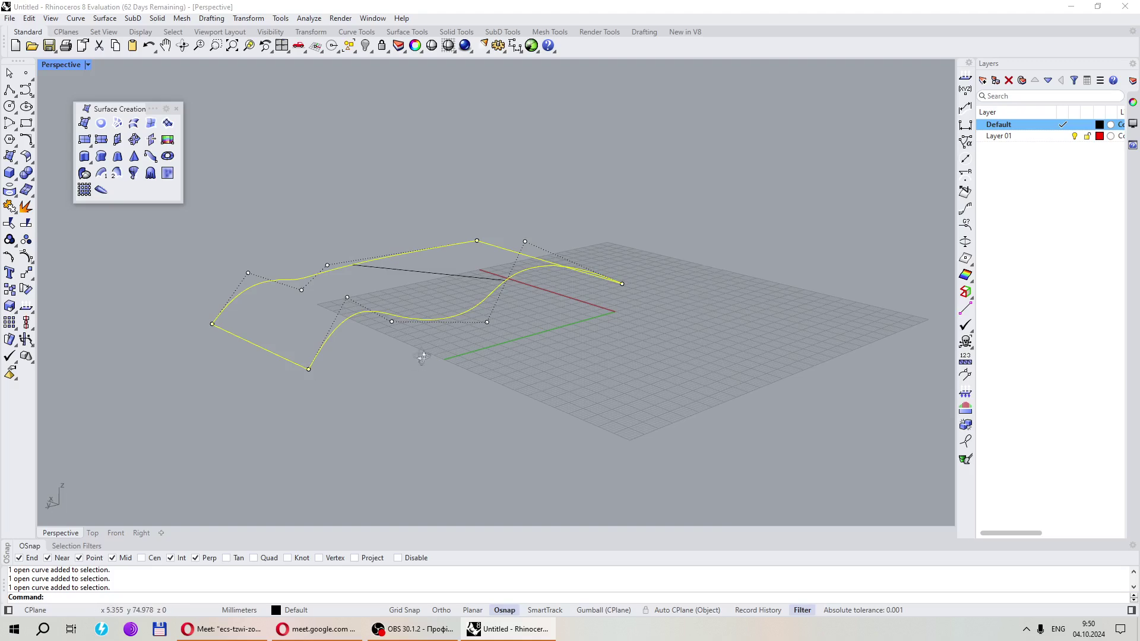
right_click_drag(423, 357, 473, 359)
left_click(494, 301)
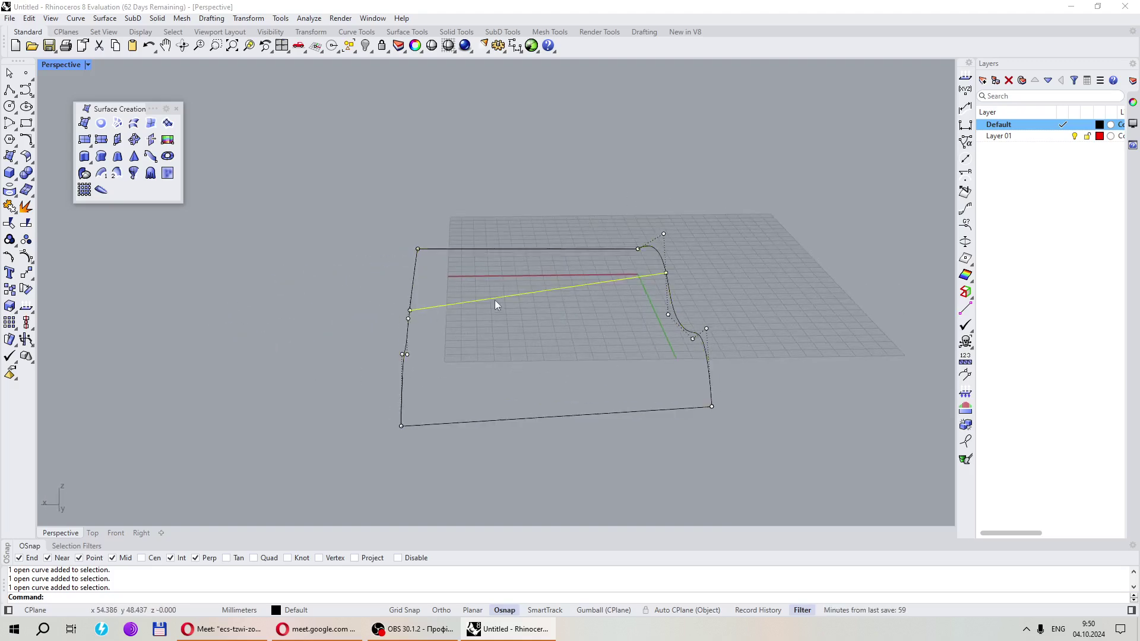
right_click_drag(494, 301, 283, 340)
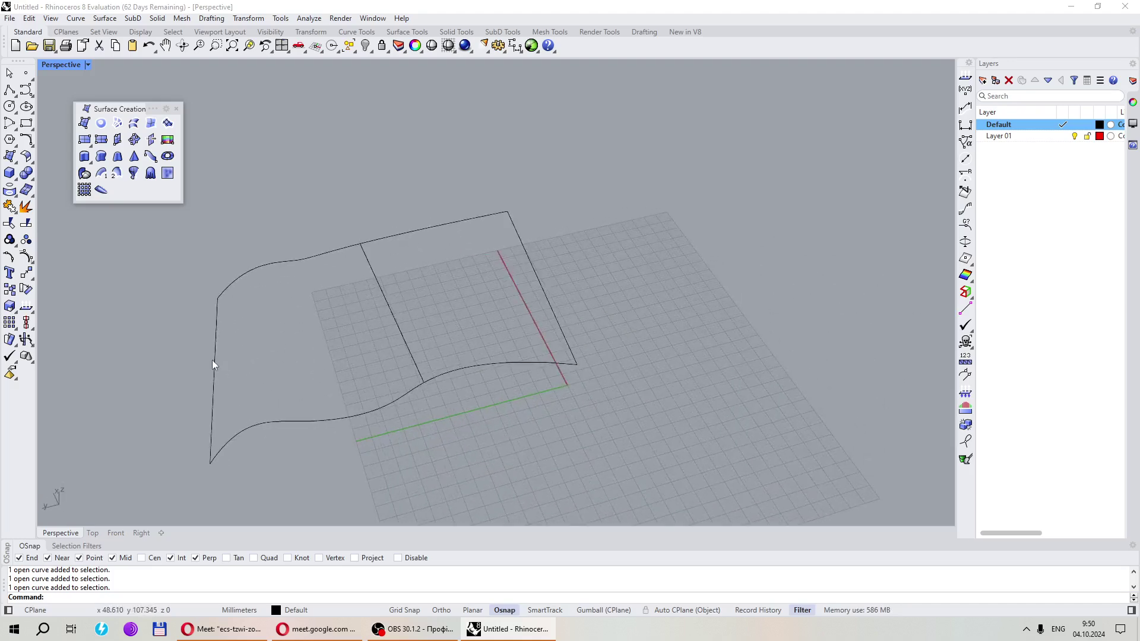
right_click_drag(596, 304, 196, 208)
Draw a degree-4 interpolated curve between the two straight sides, passing through the interior cross line, and check the crossing pair from several angles
left_click(26, 90)
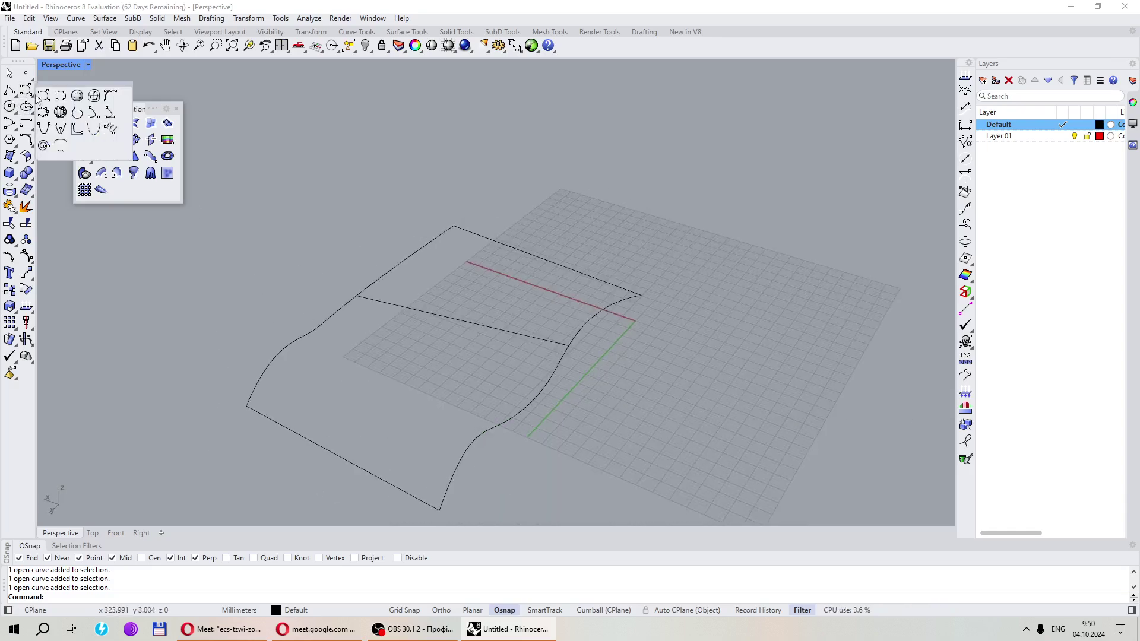
left_click(61, 97)
left_click(337, 452)
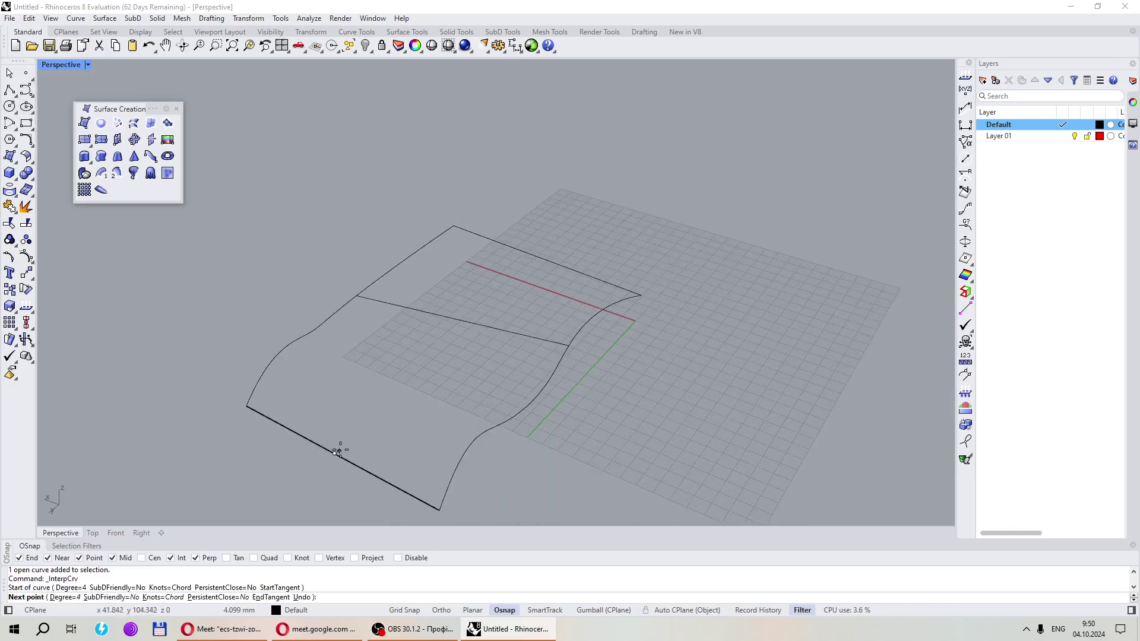
left_click(429, 313)
left_click(526, 253)
key("Return")
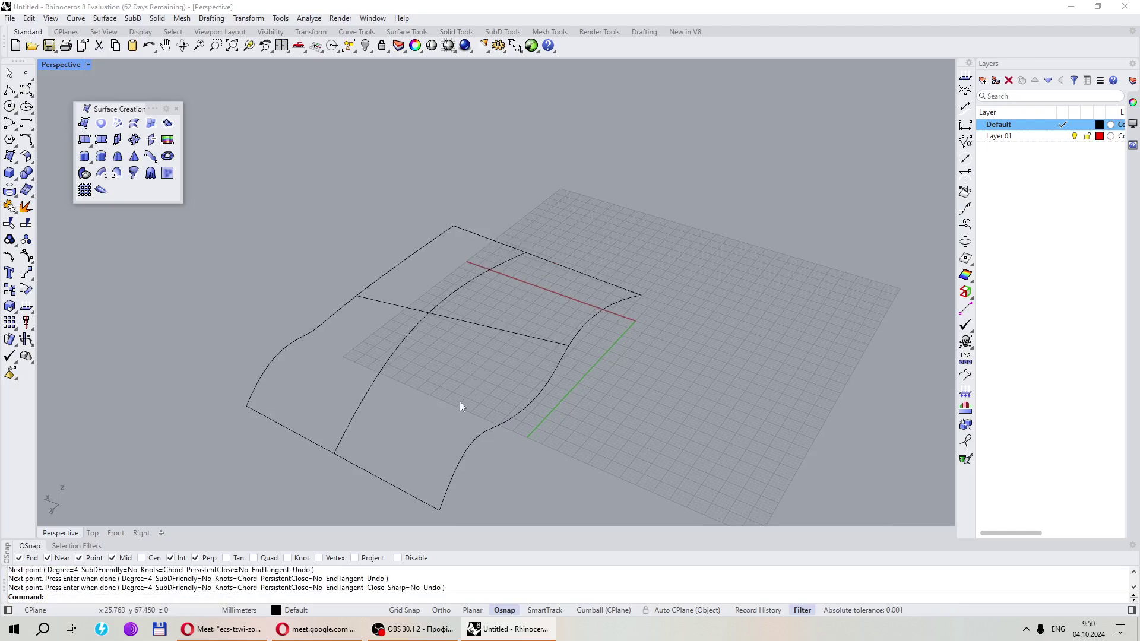
right_click_drag(459, 401, 716, 338)
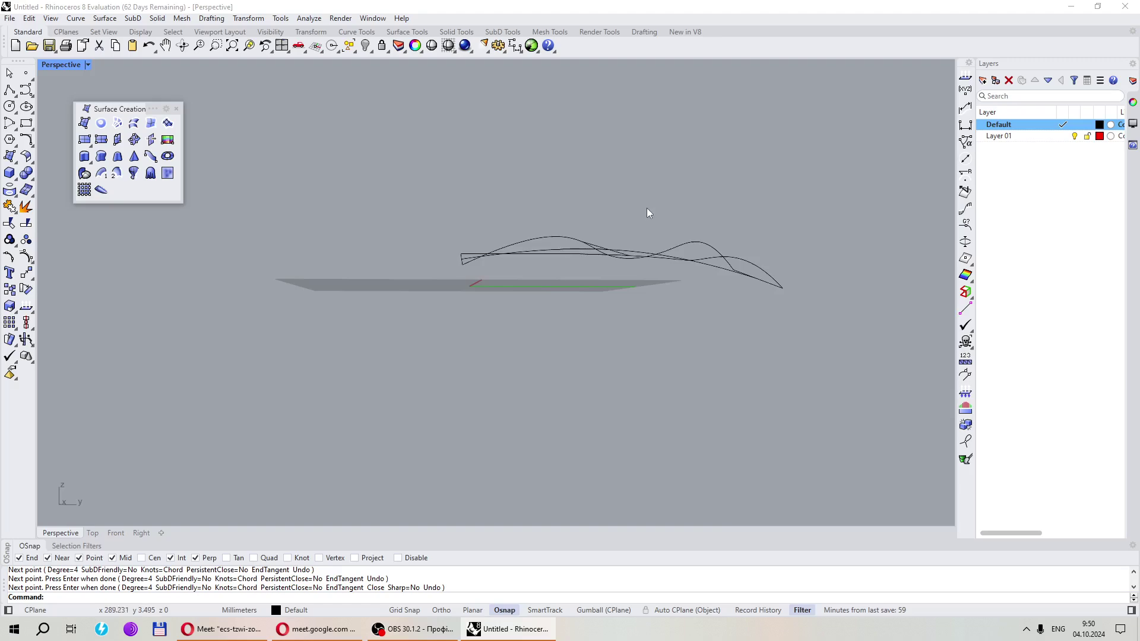
right_click_drag(649, 211, 552, 307)
left_click_drag(552, 307, 446, 249)
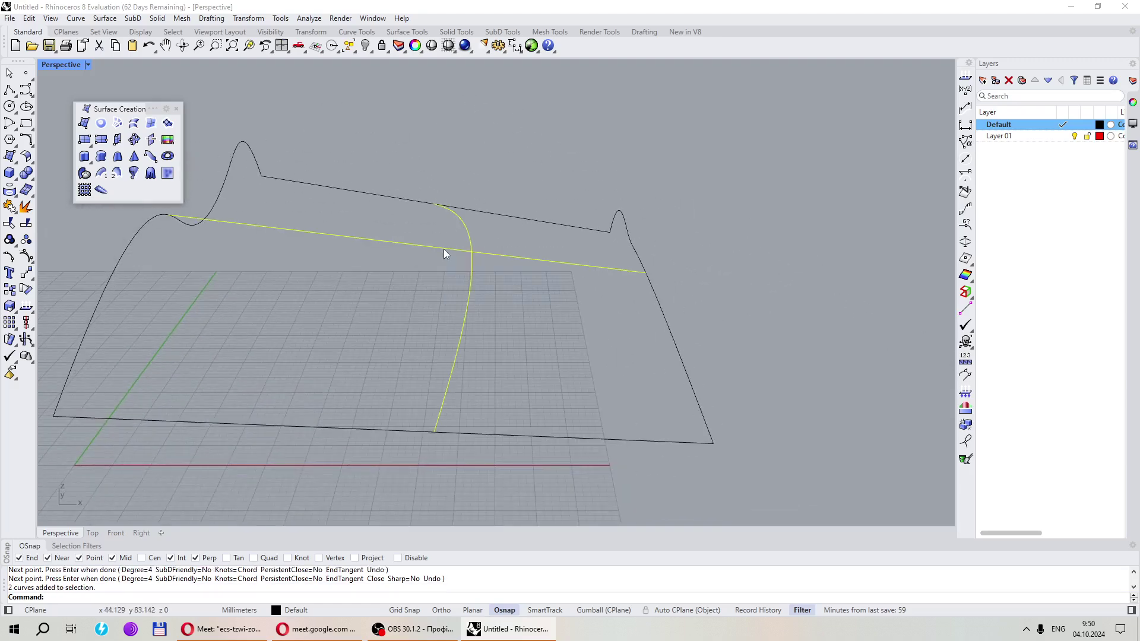
mouse_move(445, 250)
right_mouse_down()
mouse_move(519, 257)
mouse_move(492, 314)
mouse_move(471, 297)
mouse_move(496, 284)
mouse_move(551, 305)
mouse_move(586, 281)
mouse_move(623, 331)
mouse_move(500, 209)
mouse_move(536, 318)
mouse_move(449, 246)
right_mouse_up()
left_click(592, 303)
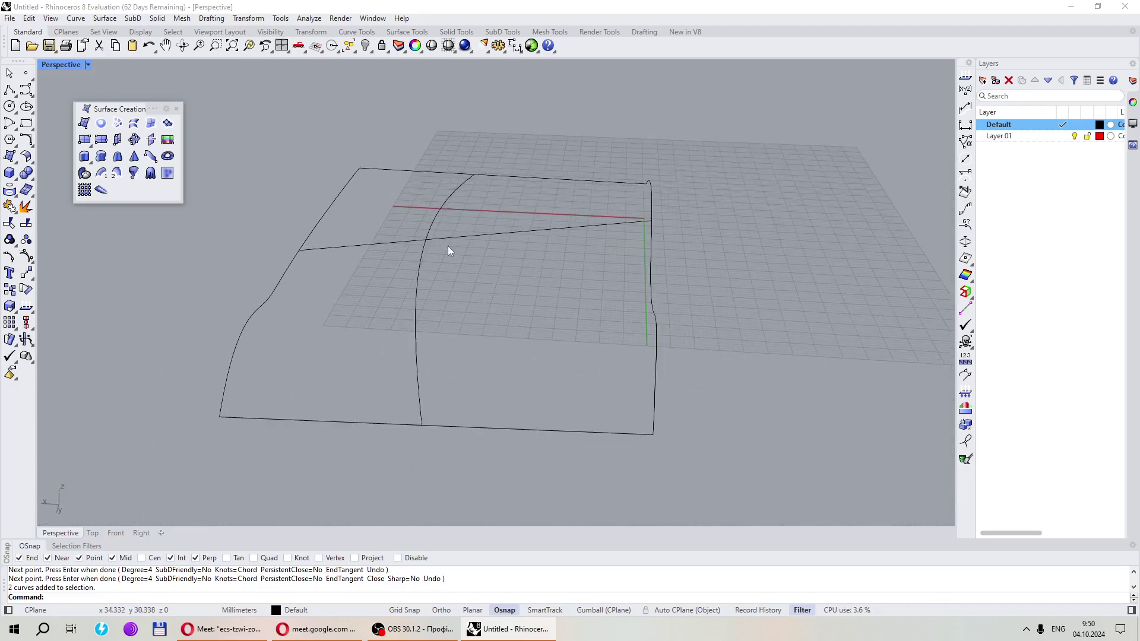
Start a surface from a curve network using all four frame sides and both interior crossing curves, with automatic sorting
left_click(117, 125)
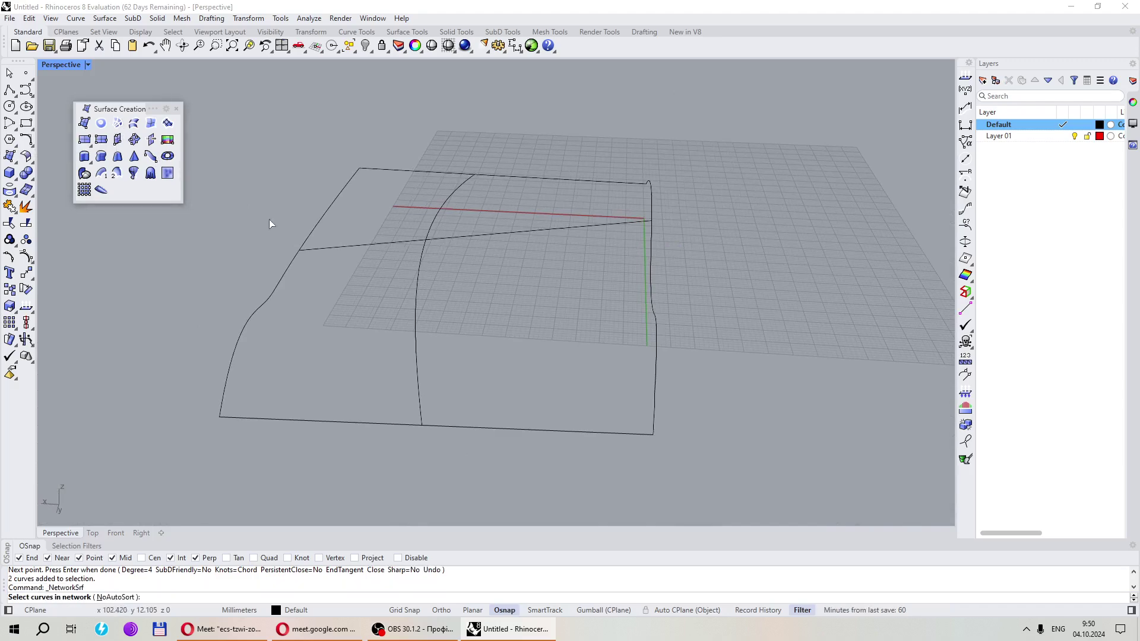
right_click_drag(272, 221, 358, 247)
scroll(368, 271, "down", 3)
left_click(364, 314)
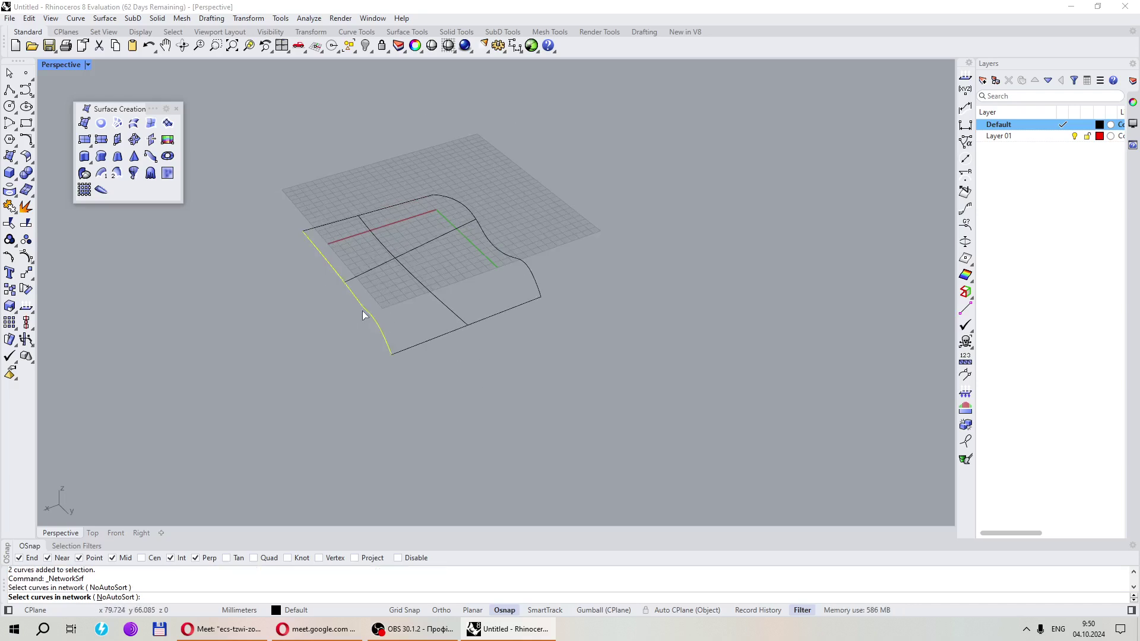
left_click(509, 252)
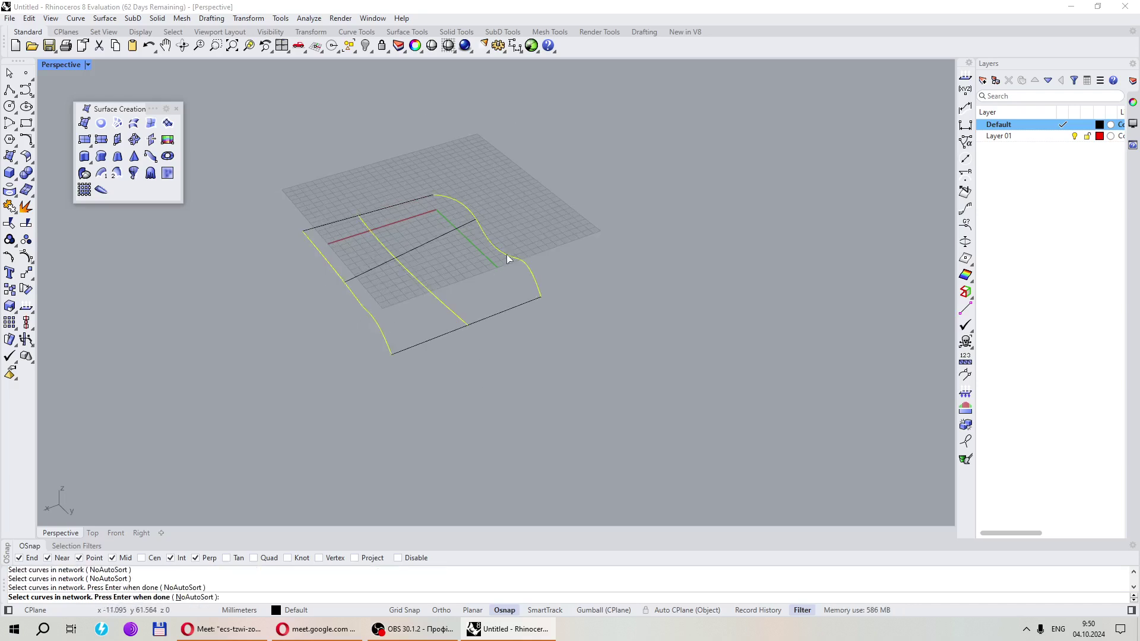
left_click(443, 236)
left_click(472, 328)
left_click(475, 324)
left_click(380, 210)
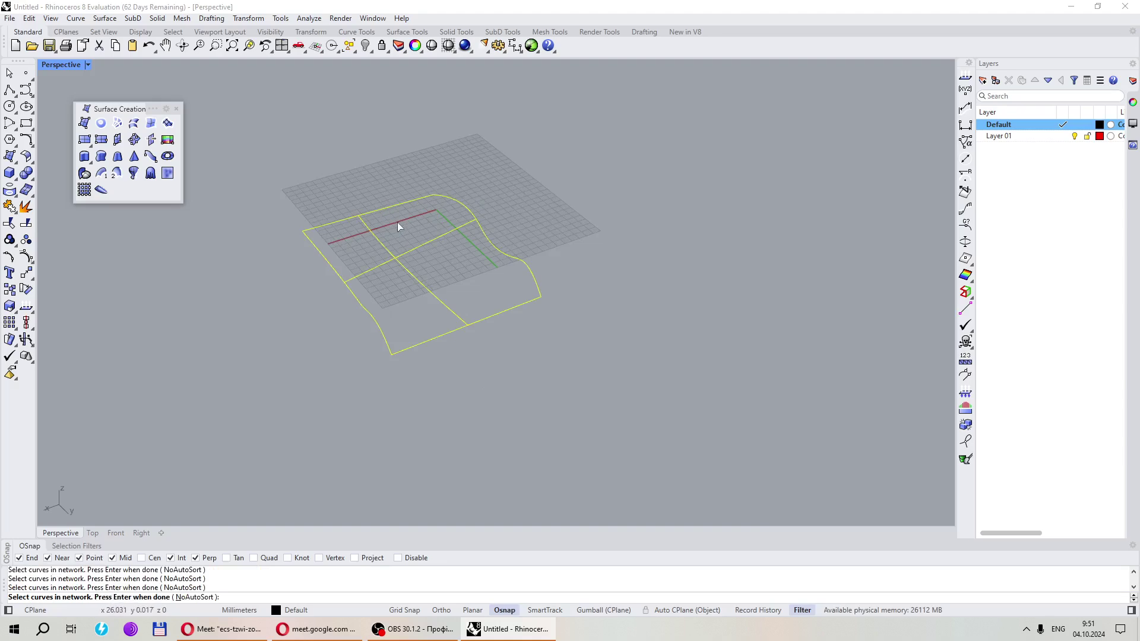
key("Return")
right_click_drag(375, 251, 304, 249)
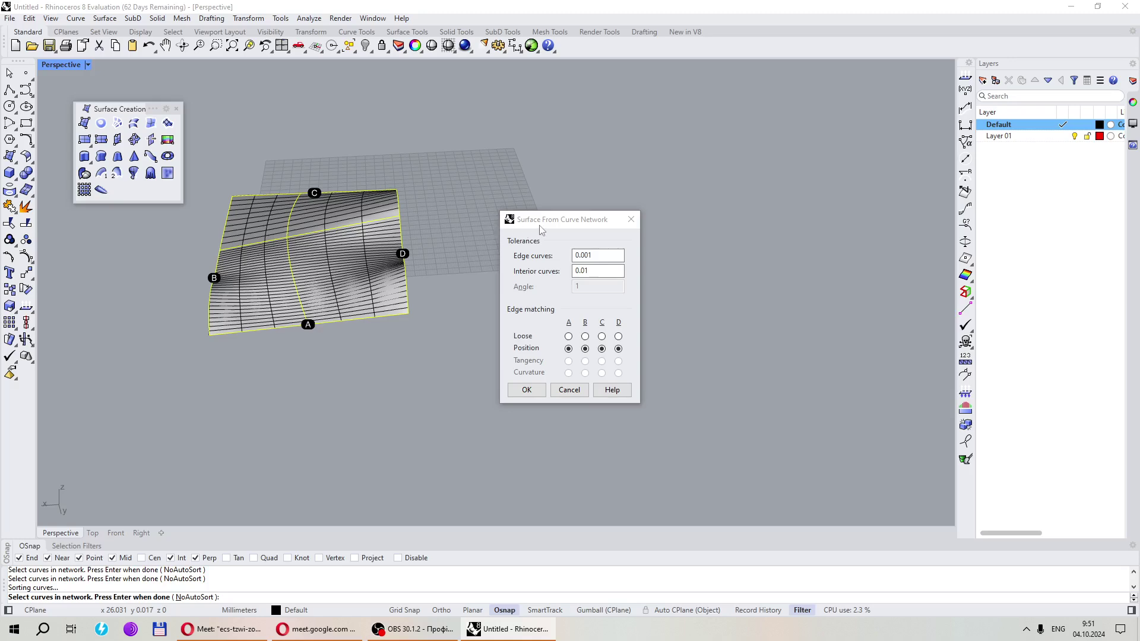
Examine the network surface preview along edges A to D together with the edge and interior curve tolerances
left_click_drag(541, 226, 582, 208)
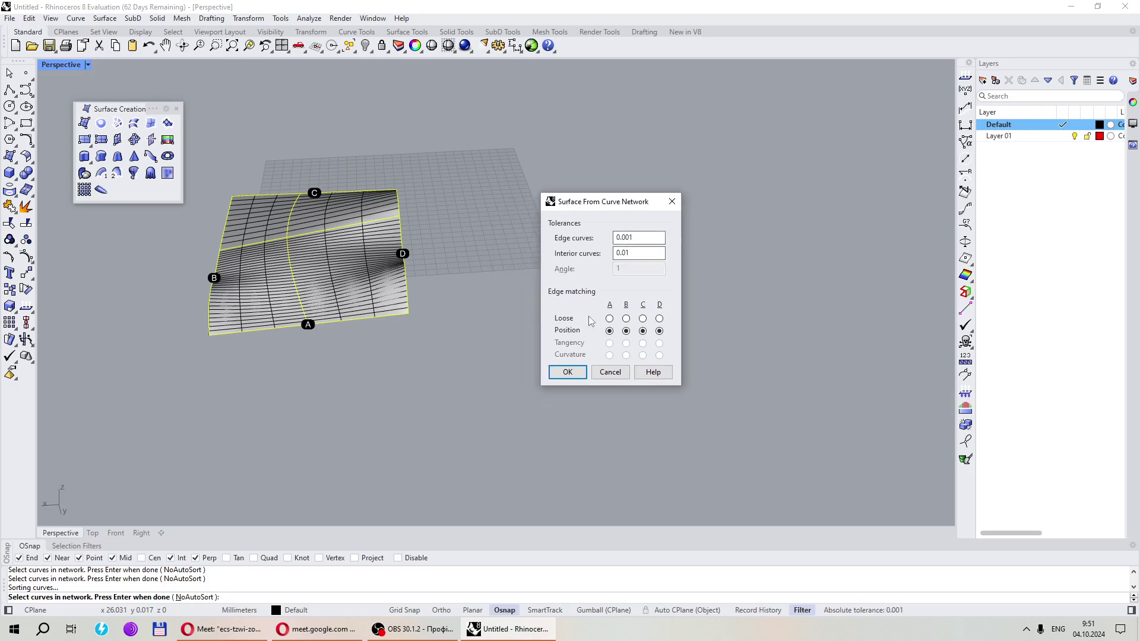
right_click_drag(364, 292, 397, 366)
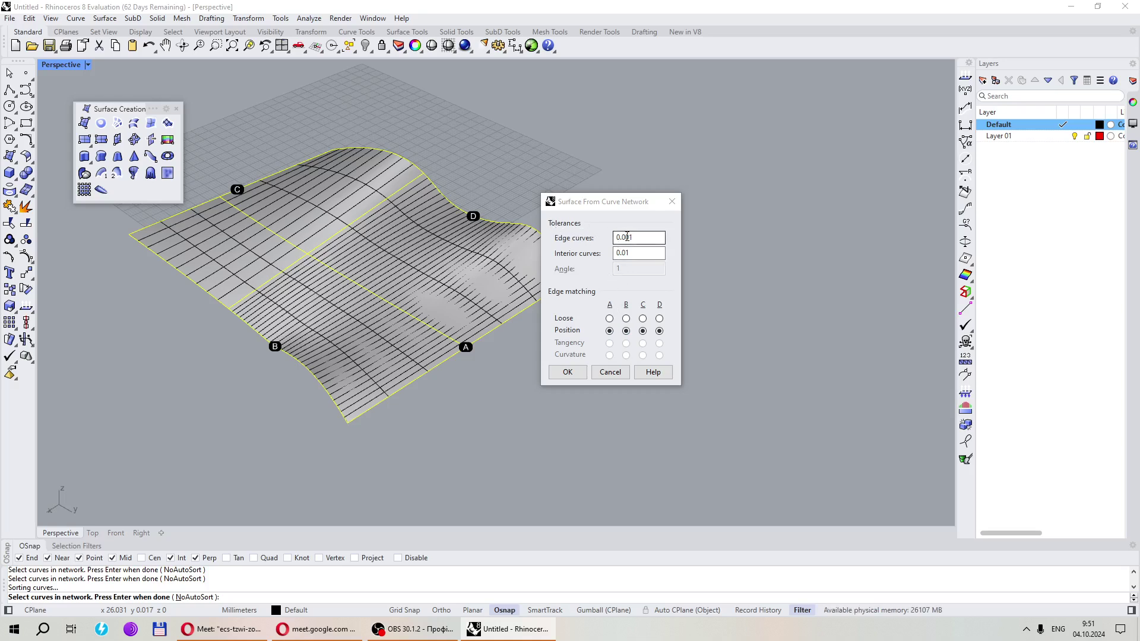
right_click_drag(336, 305, 380, 290)
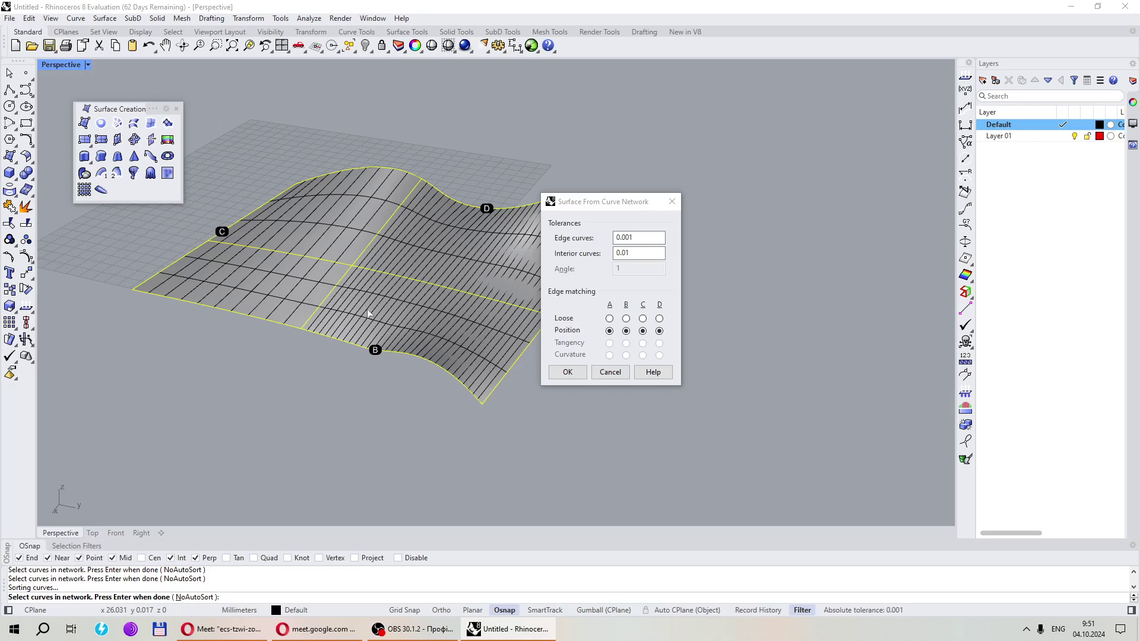
scroll(310, 333, "up", 1)
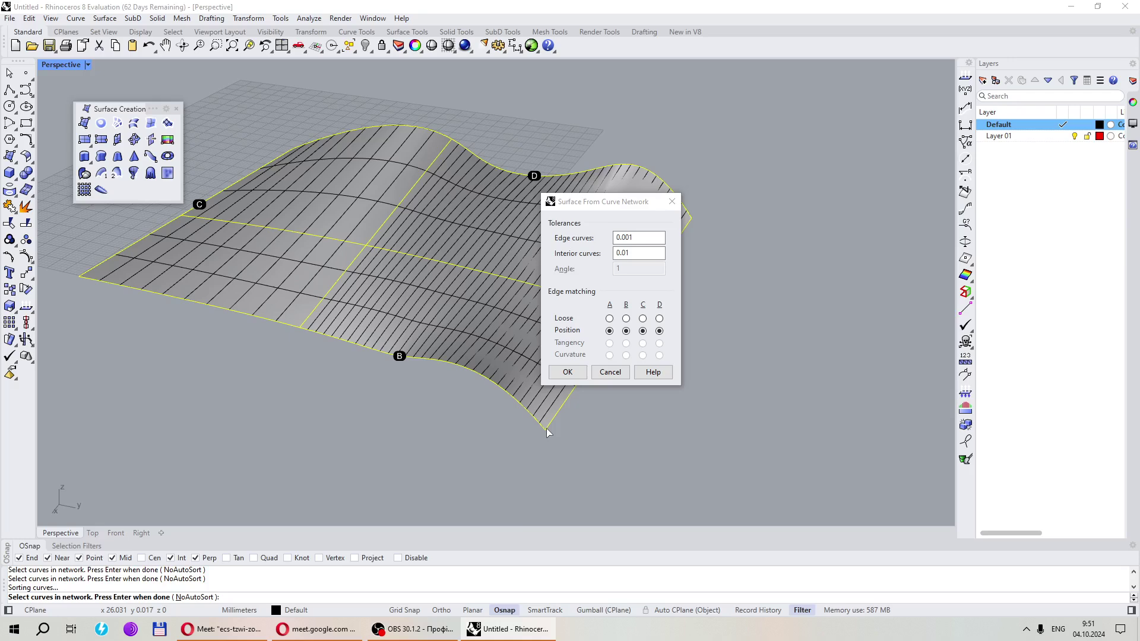
right_click_drag(480, 369, 457, 368)
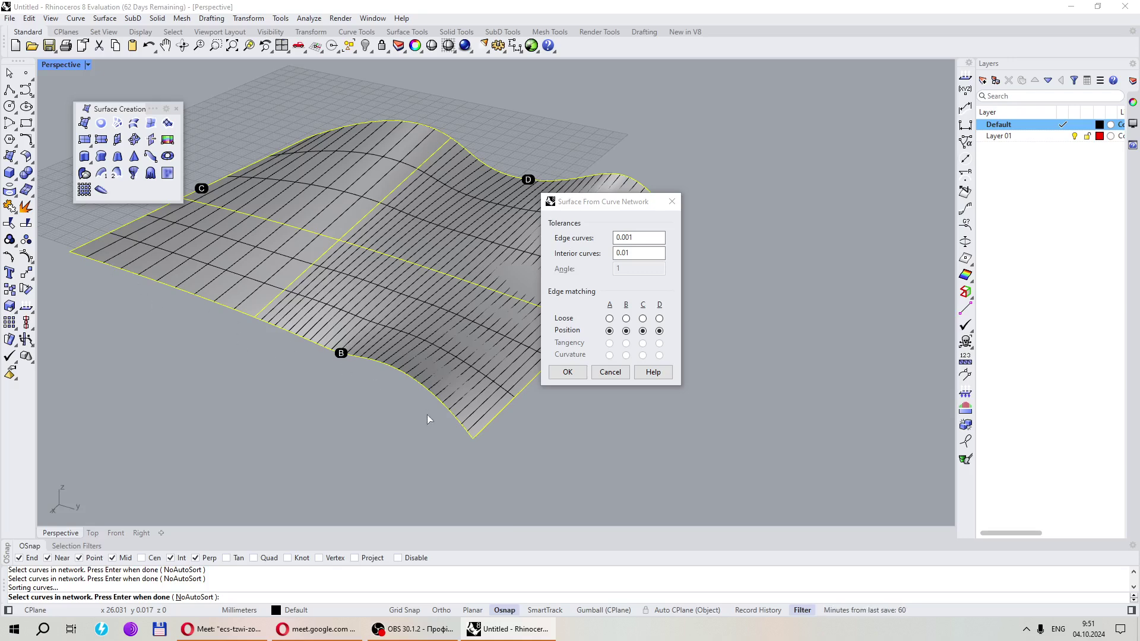
right_click_drag(421, 379, 124, 297)
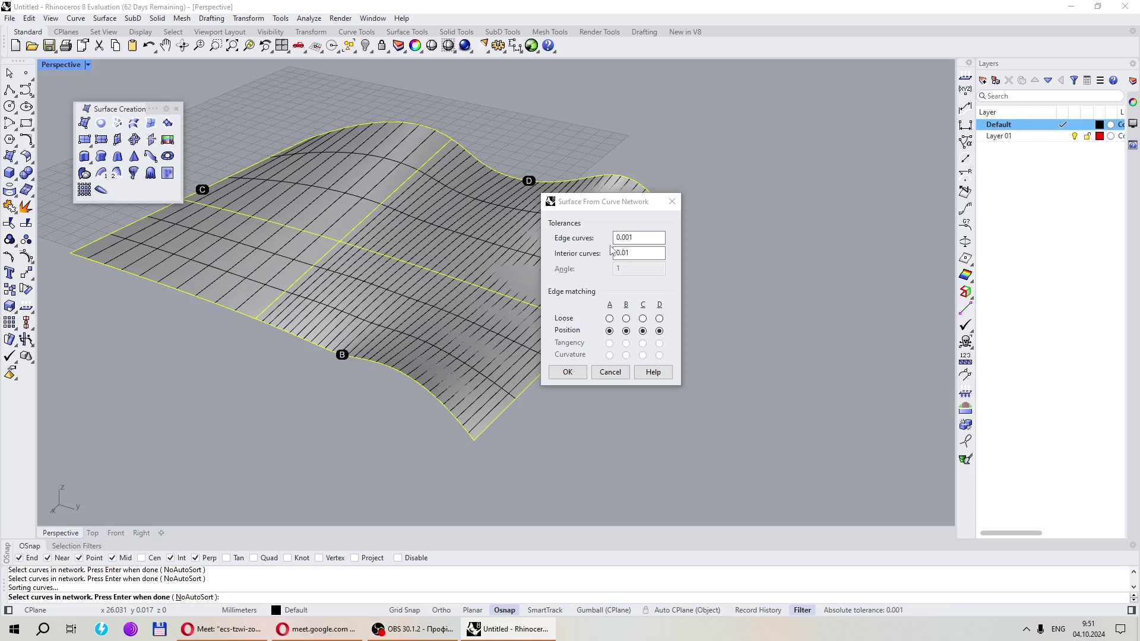
left_click(630, 238)
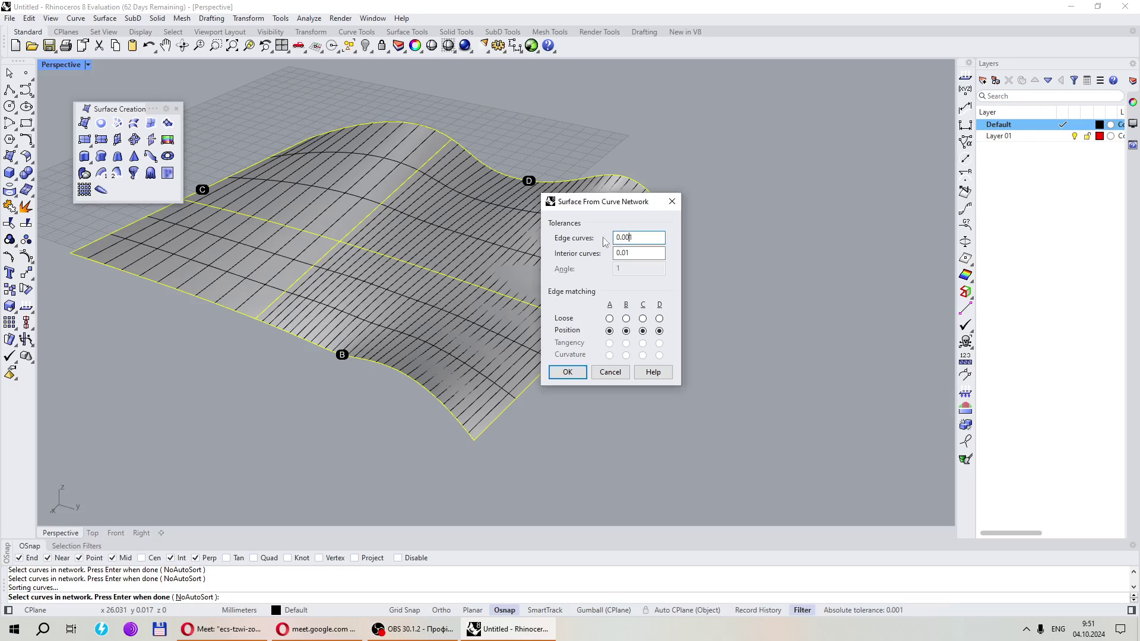
double_click(640, 238)
right_click_drag(423, 267, 296, 135)
scroll(254, 155, "up", 5)
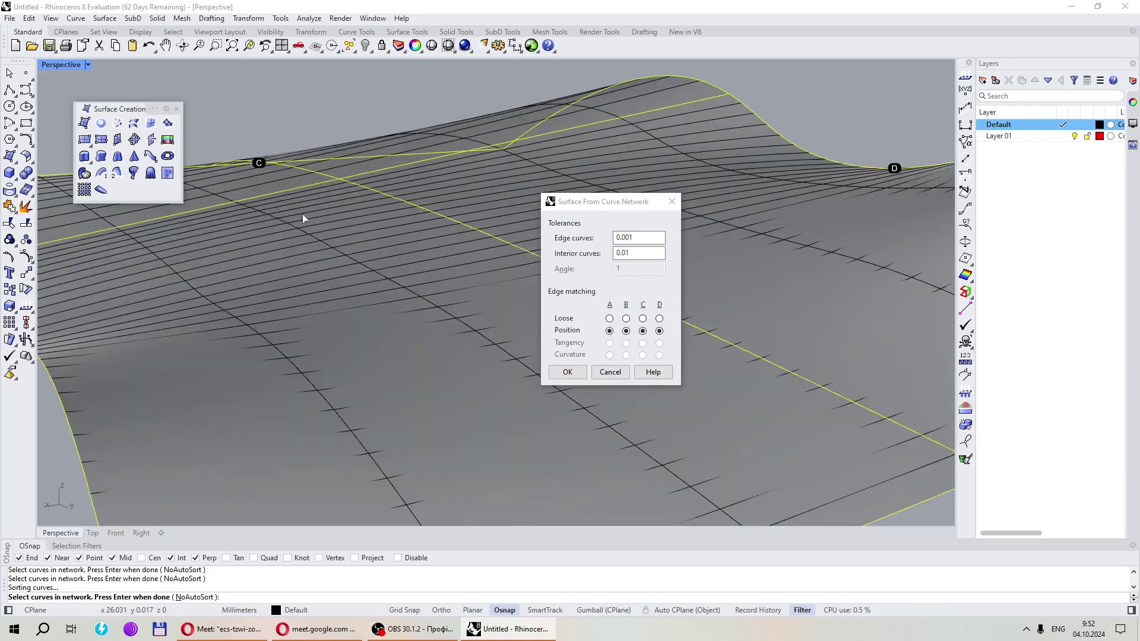
scroll(379, 259, "down", 5)
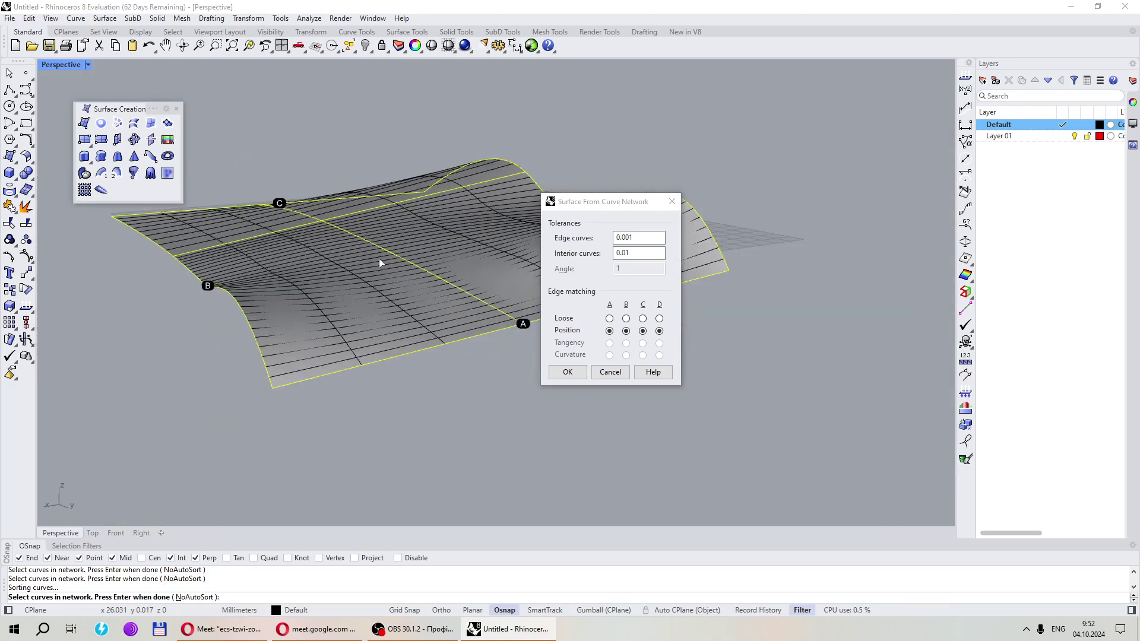
right_click_drag(379, 259, 398, 272)
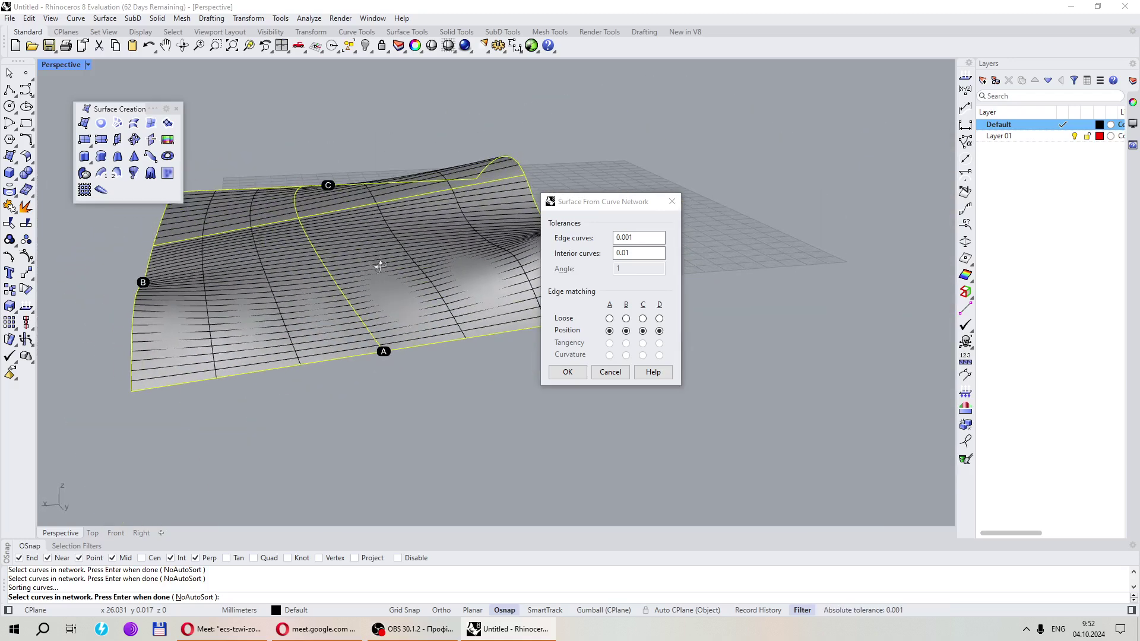
Create the network surface with edge tolerance 0.001, interior tolerance 0.01 and Position matching on all four edges
left_click(629, 252)
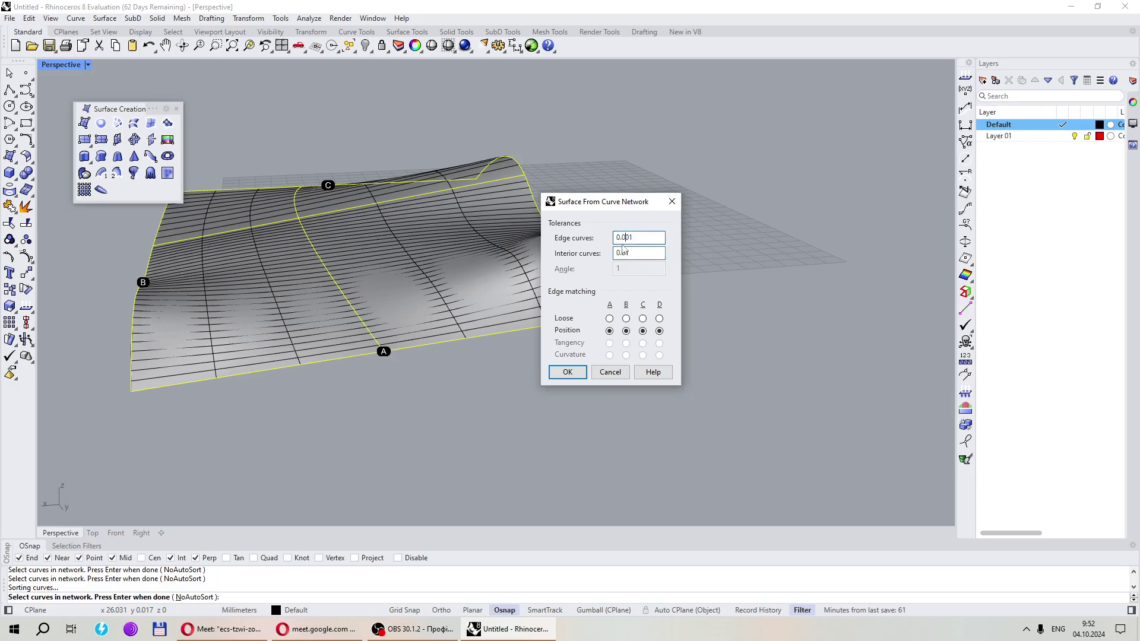
right_click_drag(427, 282, 530, 274)
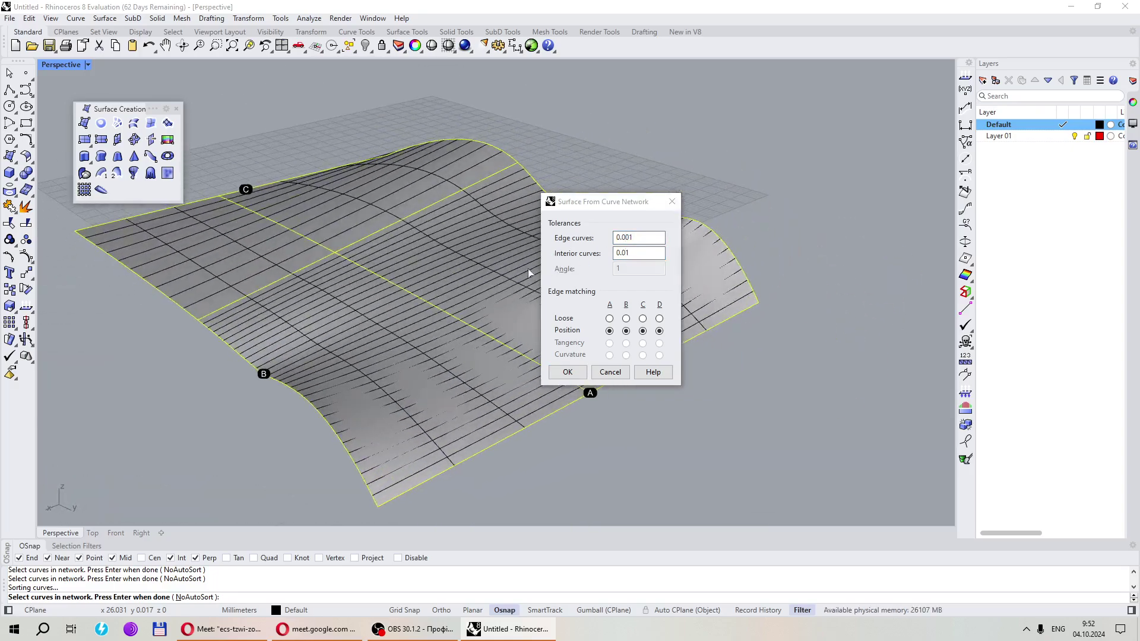
left_click(568, 372)
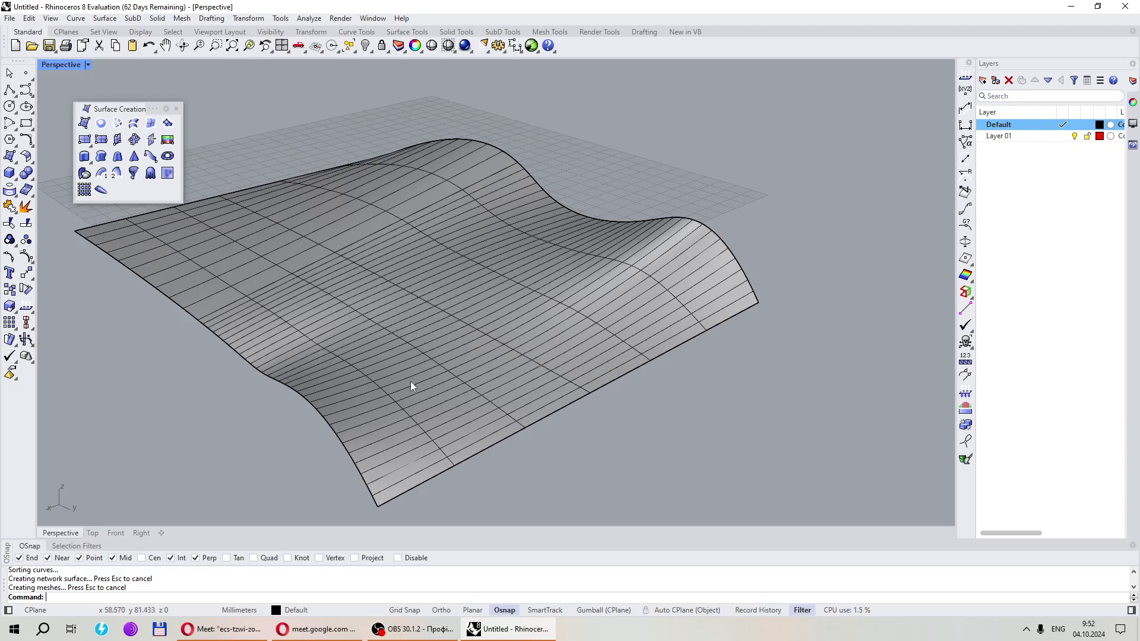
Inspect the finished network surface from several angles, checking its isocurves and wavy edges, and leave it deselected
right_click_drag(250, 249, 439, 276)
scroll(441, 300, "up", 5)
scroll(493, 325, "down", 3)
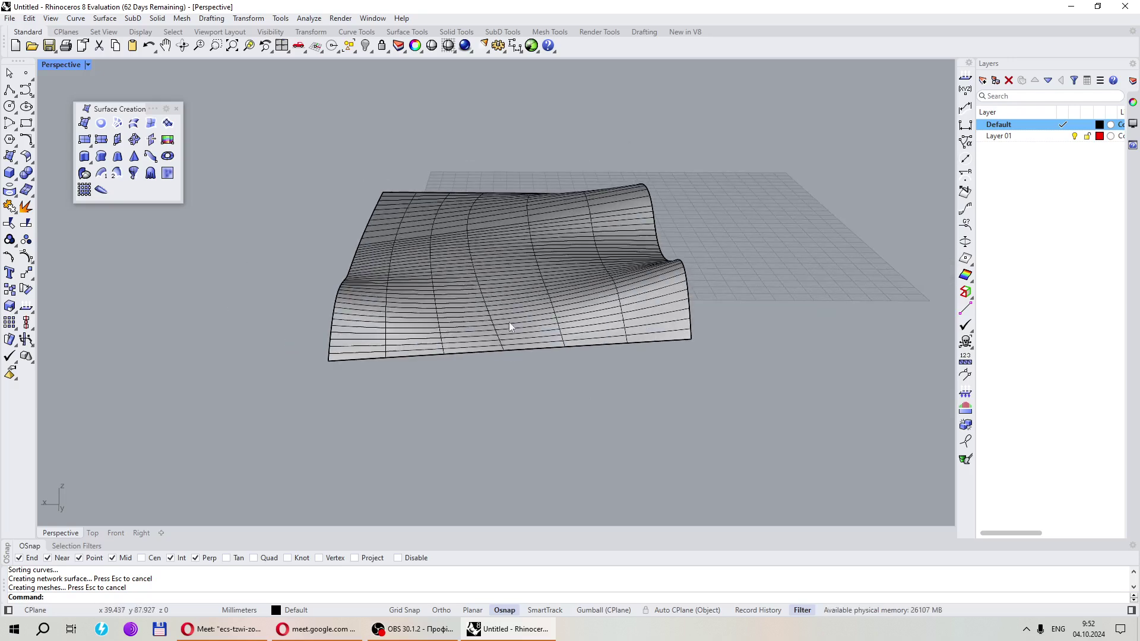
right_click_drag(500, 274, 879, 308)
left_click(580, 300)
left_click(689, 278)
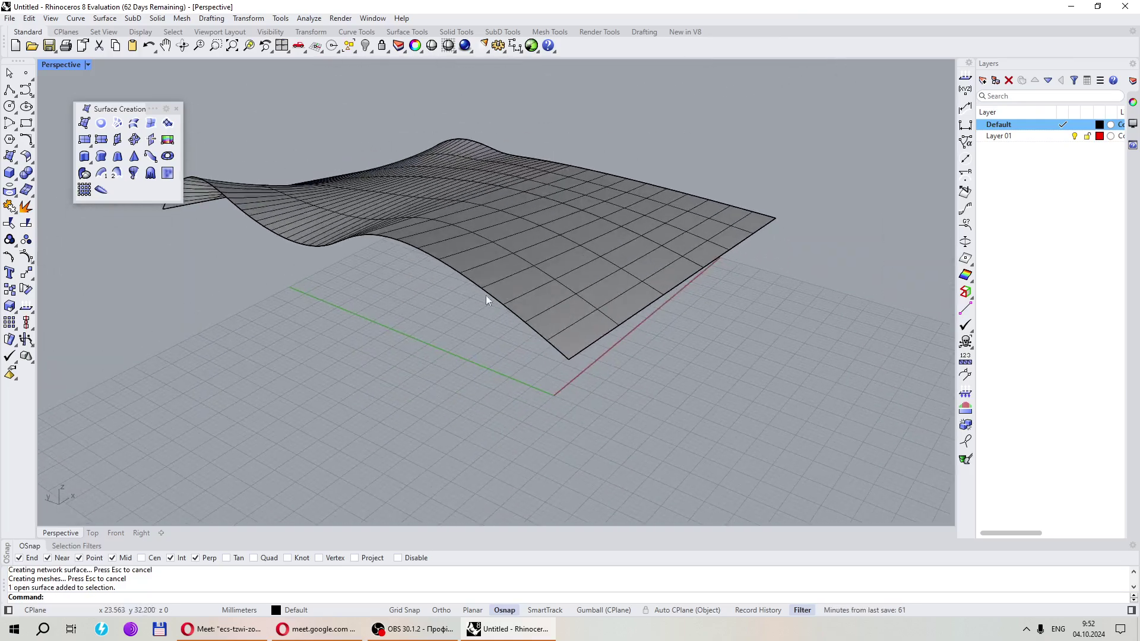
right_click_drag(483, 298, 718, 224)
mouse_move(634, 295)
right_mouse_down()
mouse_move(311, 257)
mouse_move(285, 305)
mouse_move(409, 252)
mouse_move(504, 274)
mouse_move(339, 296)
right_mouse_up()
mouse_move(464, 329)
right_mouse_down()
mouse_move(440, 279)
mouse_move(426, 347)
right_mouse_up()
left_click(504, 362)
key("Escape")
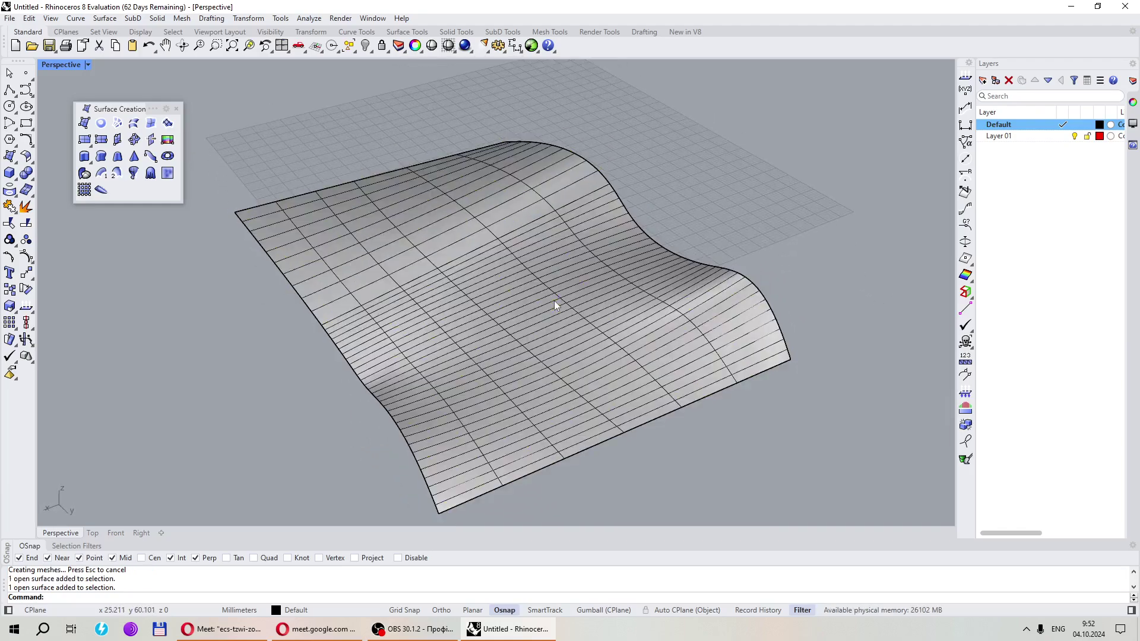
Examine the network surface's curvature and isocurve layout from near and far and from both sides
mouse_move(554, 300)
right_mouse_down()
mouse_move(463, 224)
mouse_move(523, 303)
mouse_move(519, 394)
mouse_move(415, 196)
mouse_move(473, 91)
mouse_move(517, 276)
mouse_move(558, 309)
mouse_move(552, 219)
mouse_move(521, 291)
right_mouse_up()
scroll(526, 305, "down", 3)
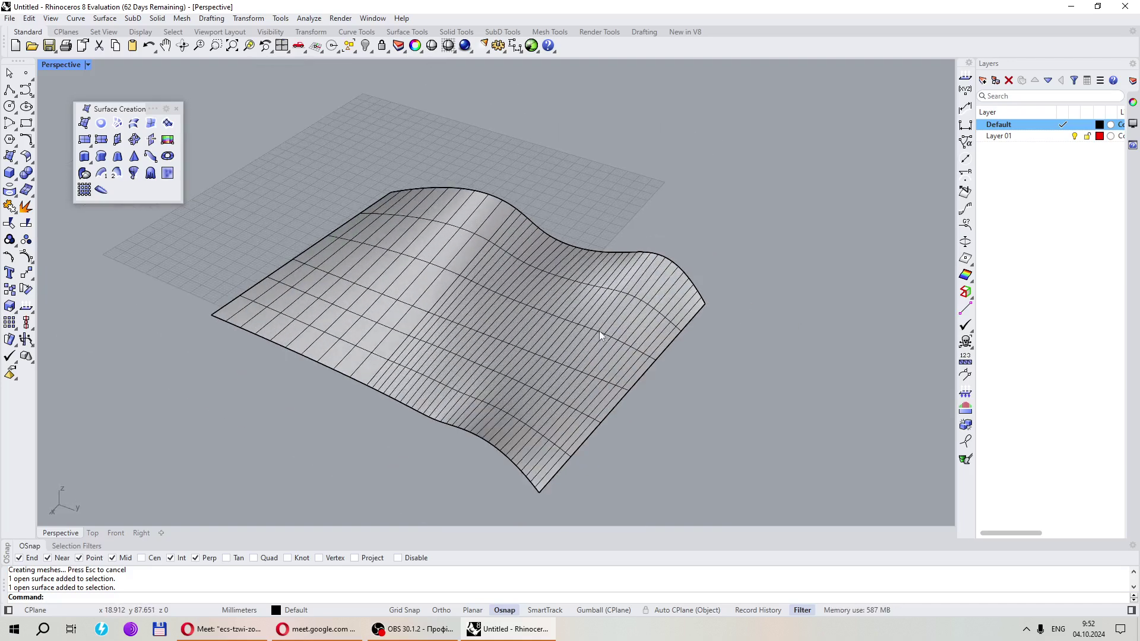
mouse_move(580, 350)
right_mouse_down()
mouse_move(457, 311)
mouse_move(422, 216)
mouse_move(386, 306)
mouse_move(555, 305)
mouse_move(561, 370)
mouse_move(557, 355)
right_mouse_up()
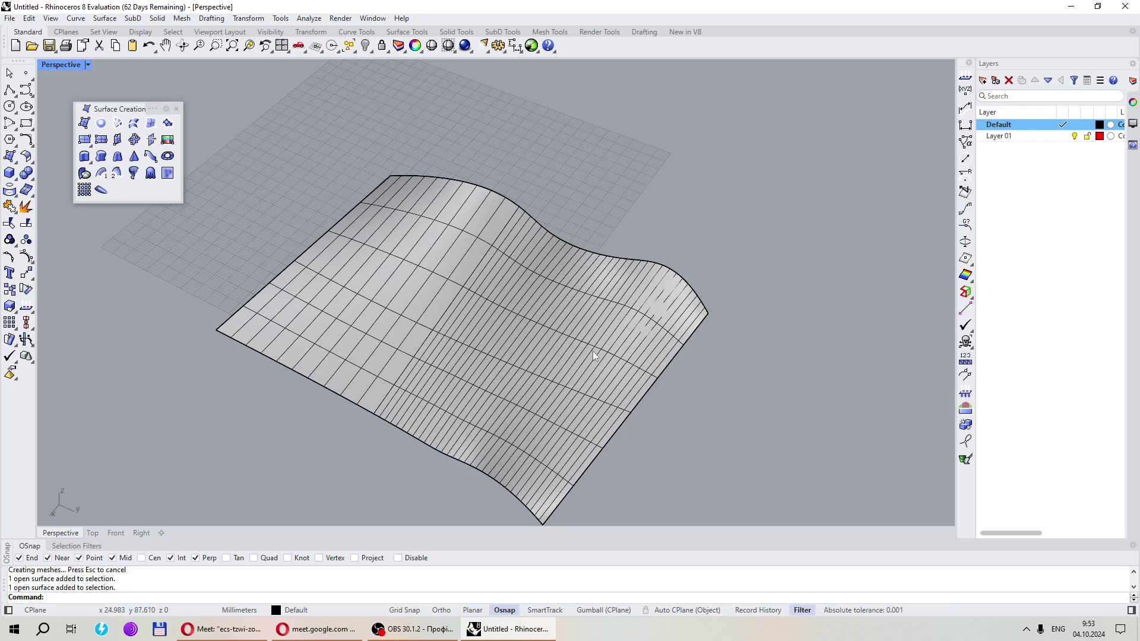
mouse_move(583, 355)
right_mouse_down()
mouse_move(556, 333)
mouse_move(547, 255)
mouse_move(471, 270)
mouse_move(465, 298)
mouse_move(547, 323)
right_mouse_up()
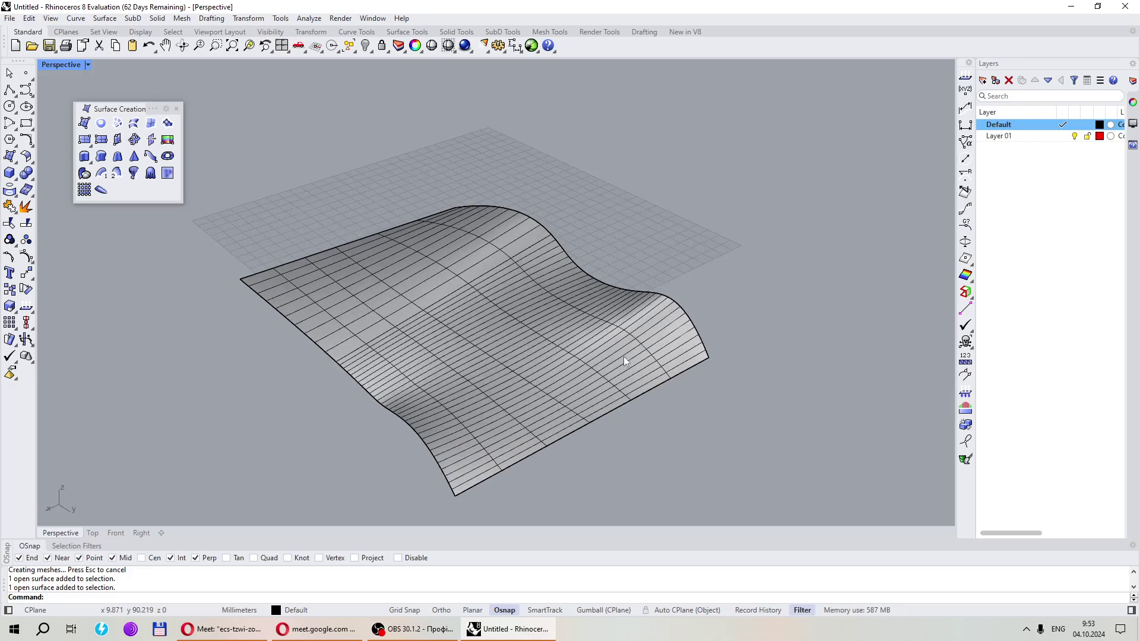
mouse_move(621, 360)
right_mouse_down()
mouse_move(559, 300)
mouse_move(629, 326)
mouse_move(628, 359)
mouse_move(608, 359)
right_mouse_up()
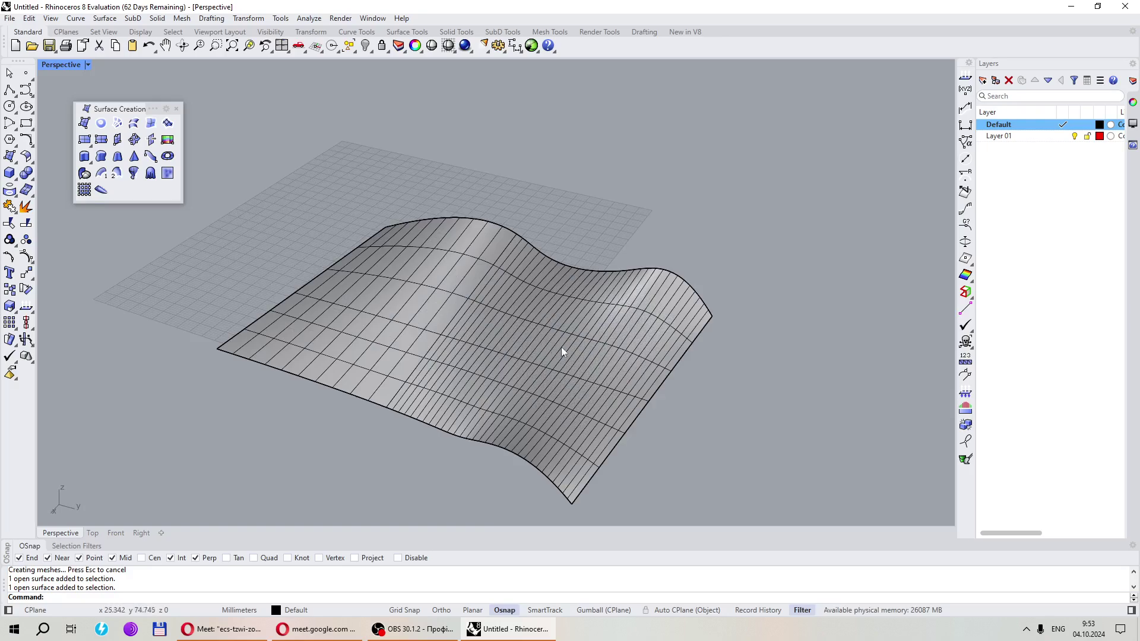
mouse_move(573, 351)
right_mouse_down()
mouse_move(465, 251)
mouse_move(468, 214)
mouse_move(449, 318)
mouse_move(516, 350)
right_mouse_up()
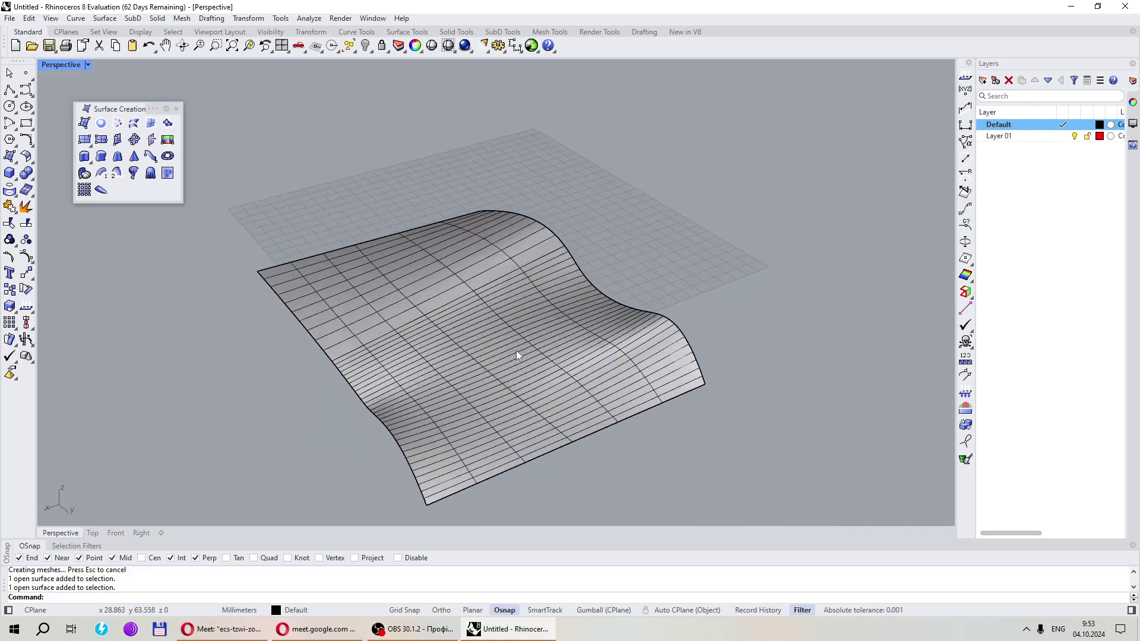
scroll(515, 350, "down", 3)
scroll(515, 350, "up", 2)
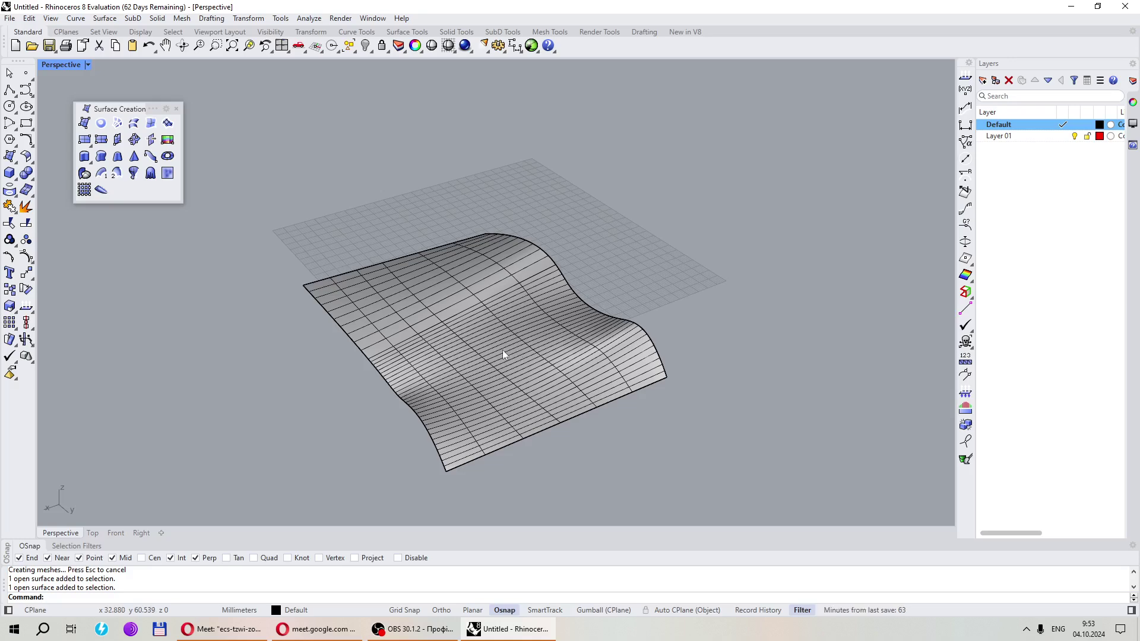
scroll(510, 354, "up", 2)
scroll(517, 353, "up", 3)
scroll(506, 354, "down", 4)
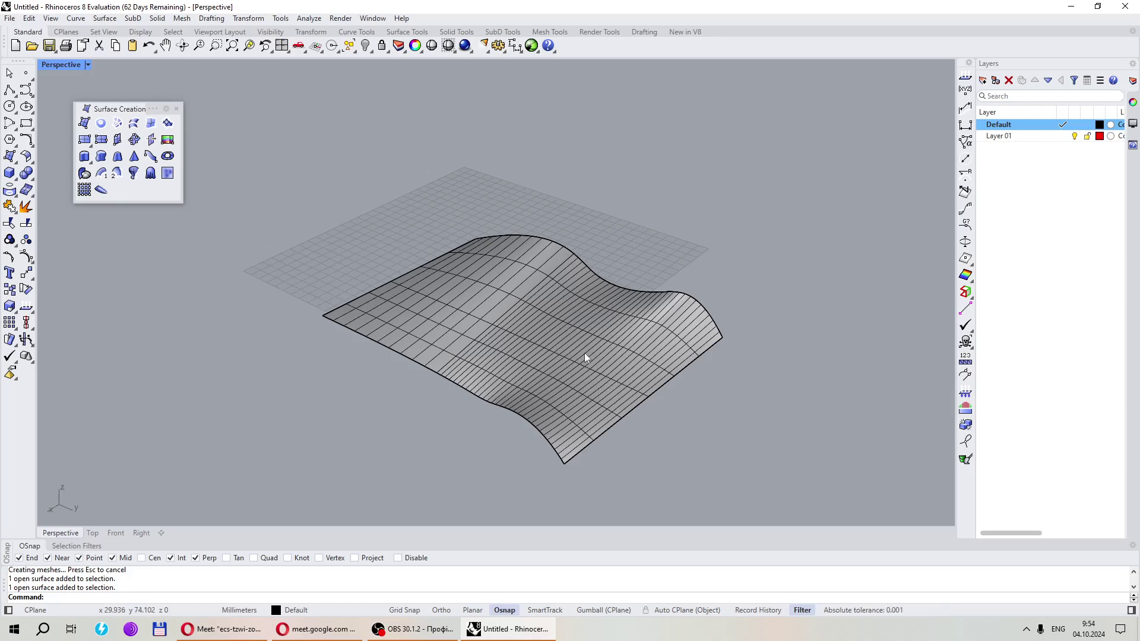
Delete the network surface while keeping the frame and interior curves
right_click_drag(640, 355, 630, 392)
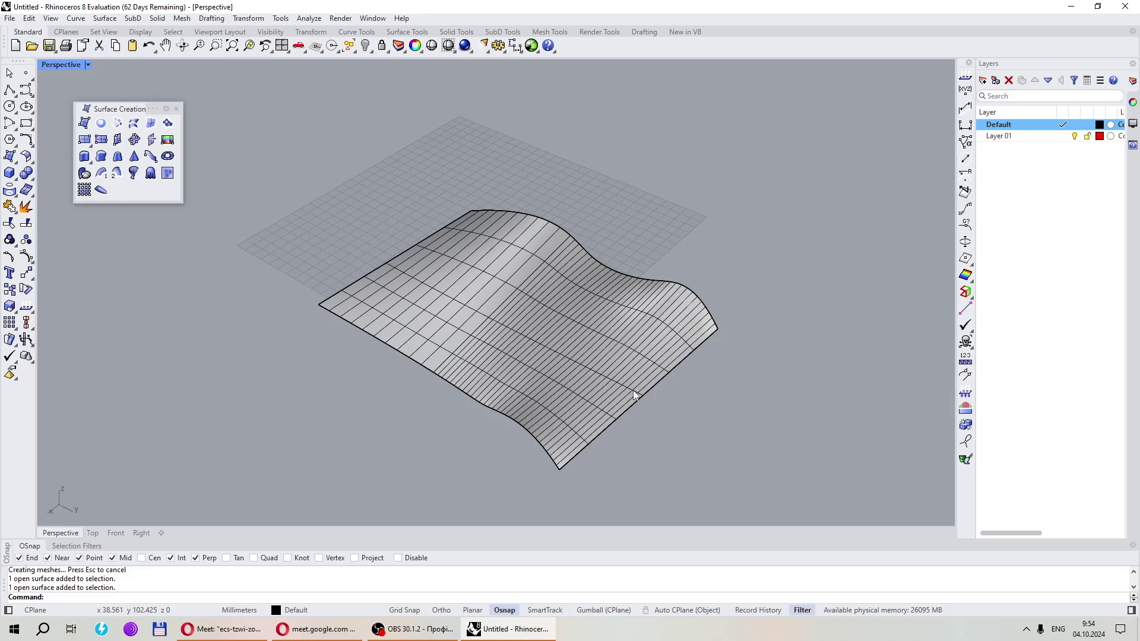
left_click(609, 333)
key("Delete")
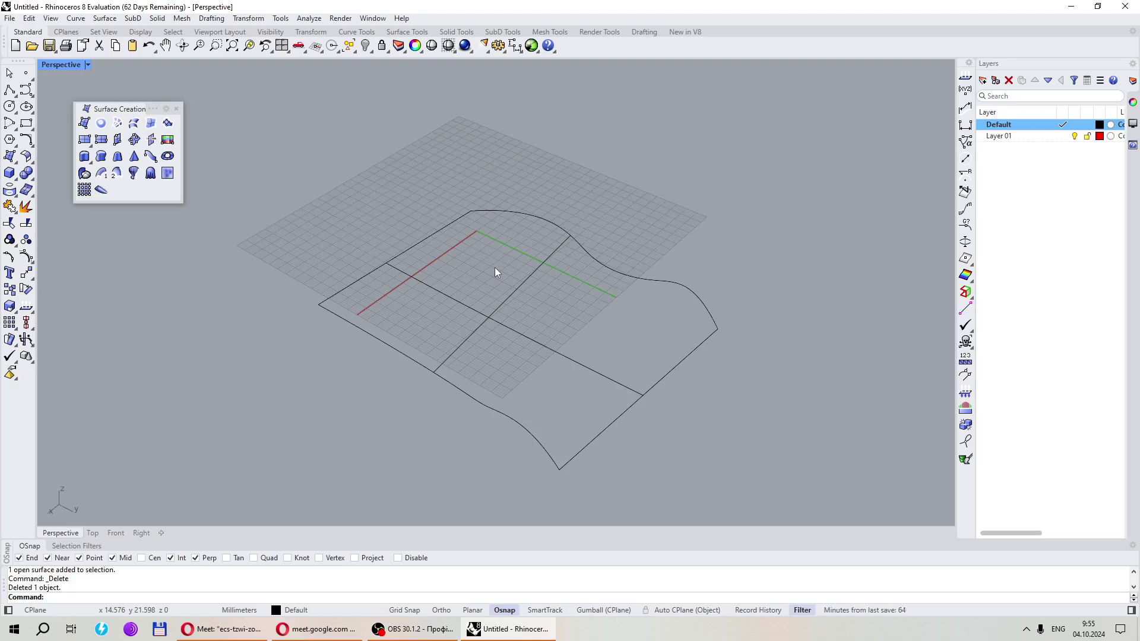
Examine the bare curve network from several angles, checking how the interior curves cross and meet the frame
scroll(591, 360, "down", 3)
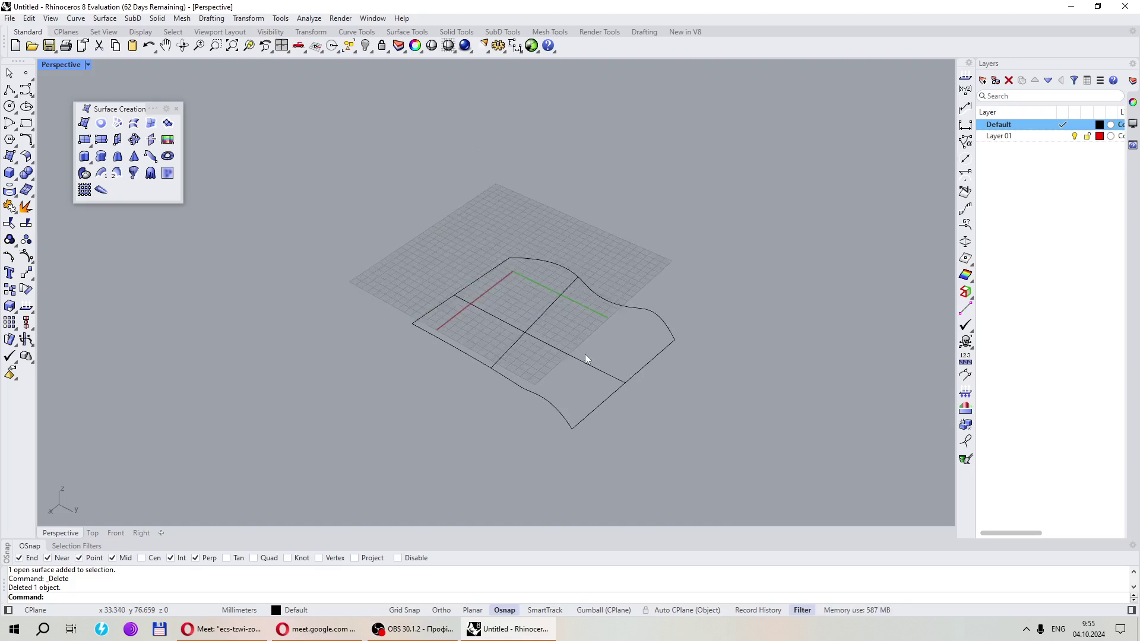
scroll(585, 354, "up", 2)
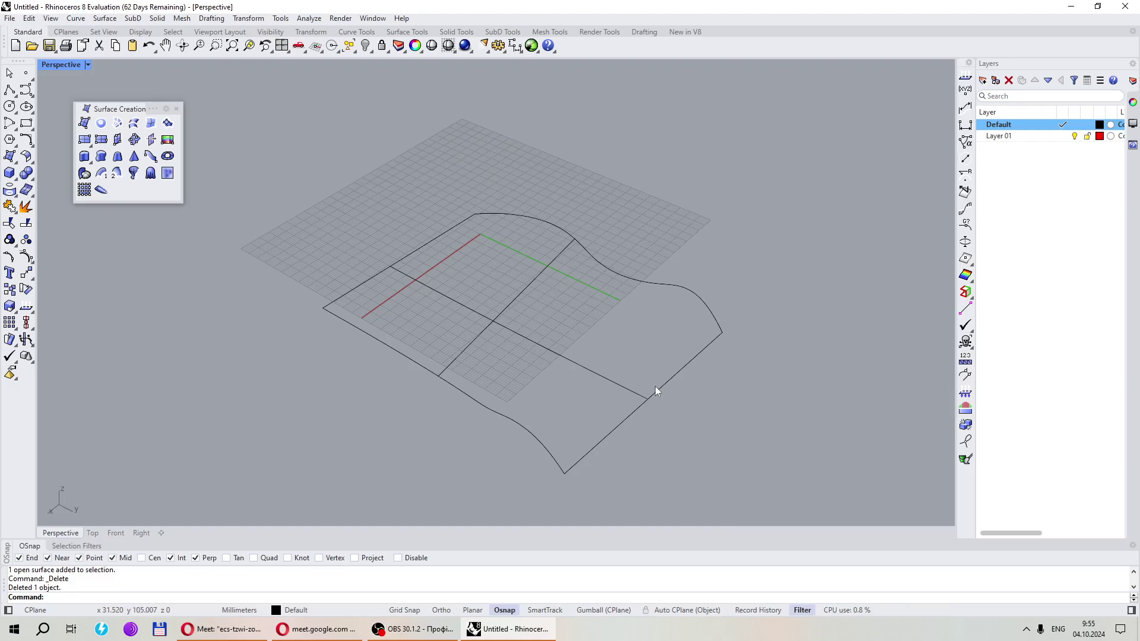
right_click_drag(655, 385, 614, 342)
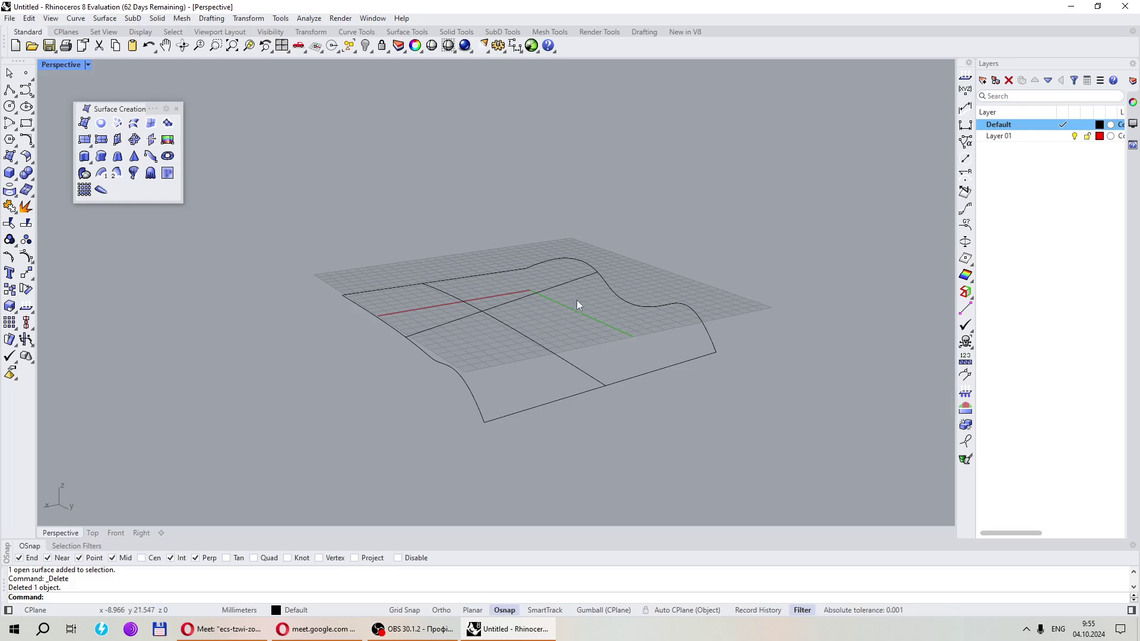
scroll(576, 301, "up", 4)
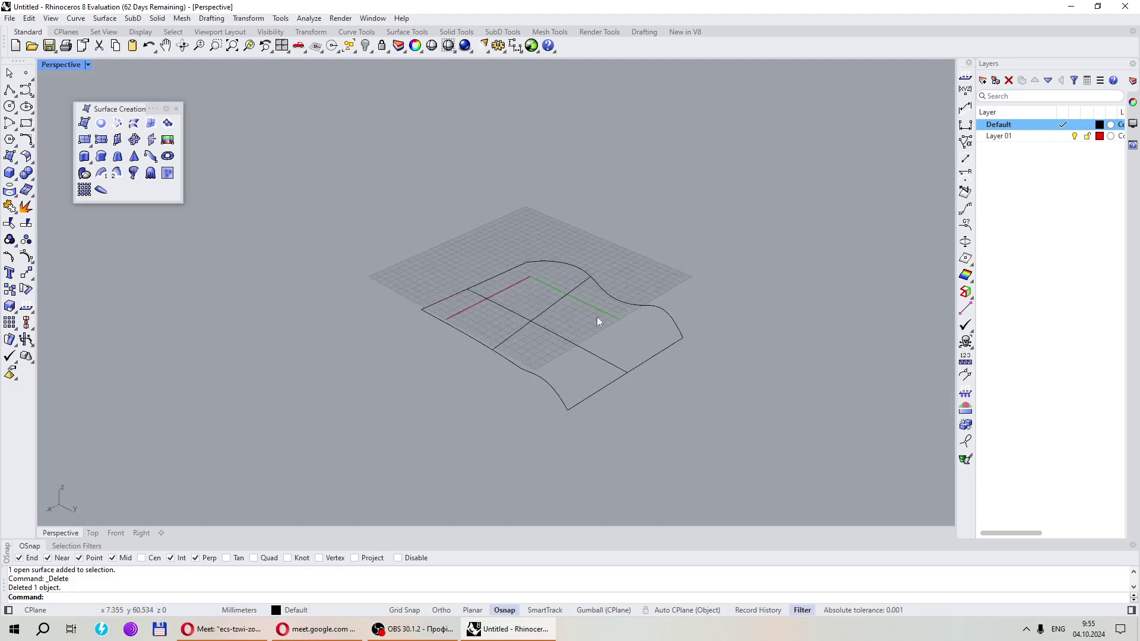
scroll(534, 303, "down", 3)
scroll(547, 313, "up", 3)
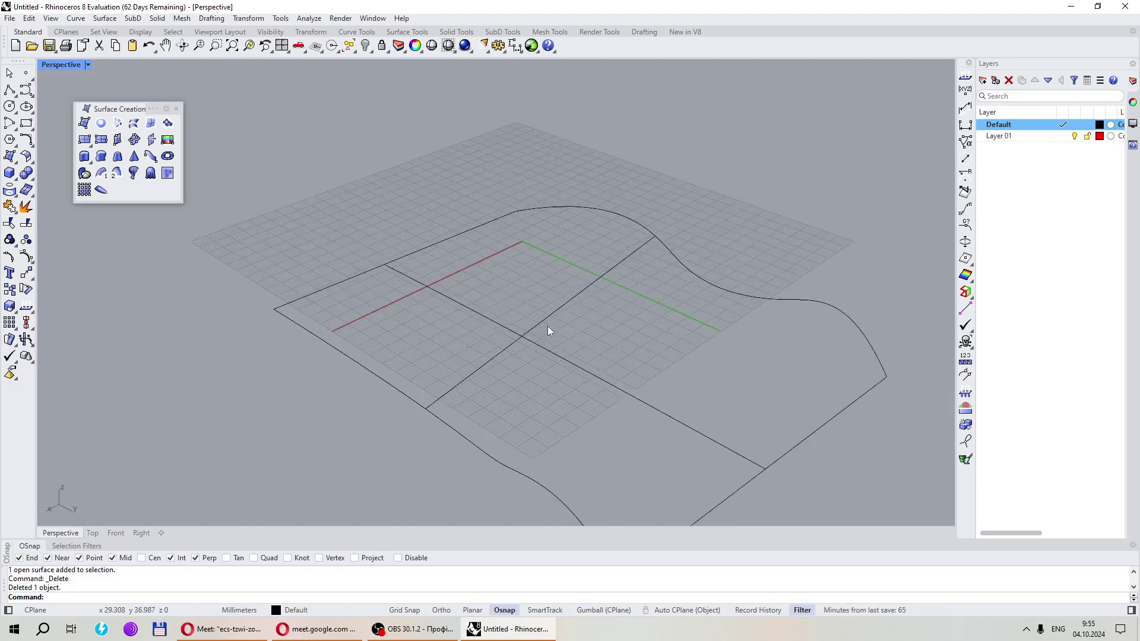
mouse_move(548, 326)
right_mouse_down()
mouse_move(565, 345)
mouse_move(509, 298)
mouse_move(535, 315)
right_mouse_up()
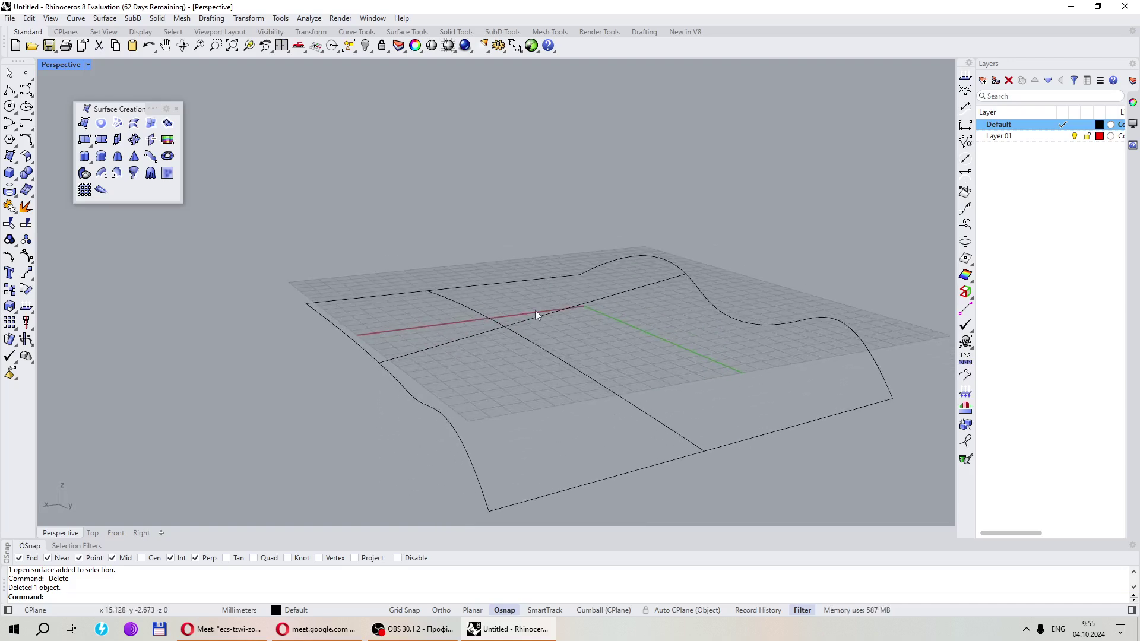
right_click_drag(546, 365, 607, 372)
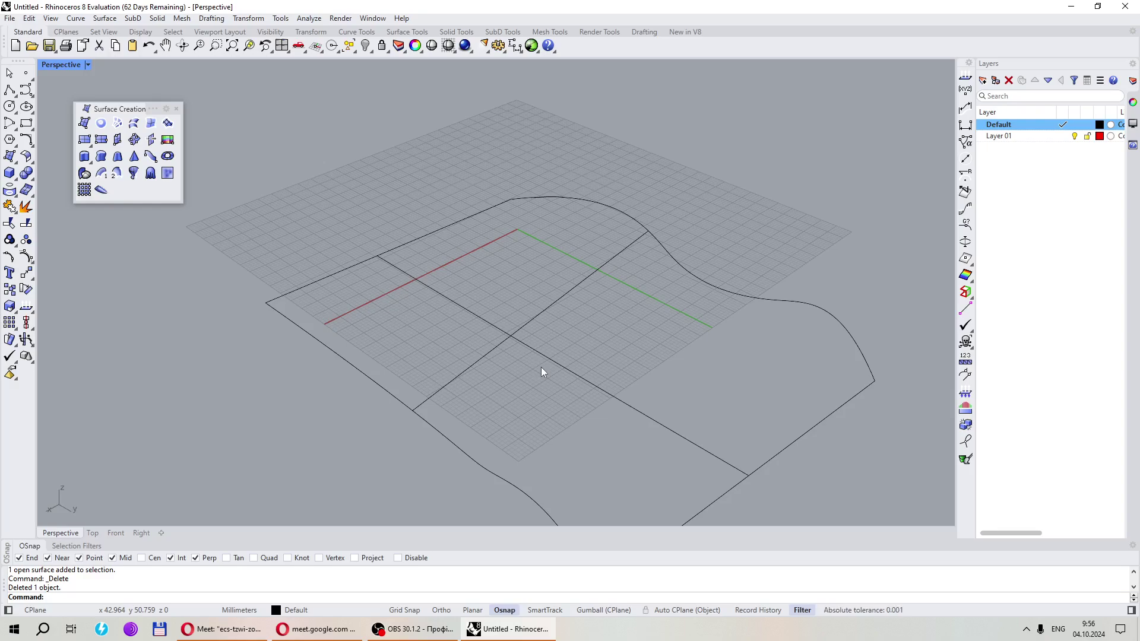
scroll(520, 326, "down", 3)
scroll(529, 330, "up", 3)
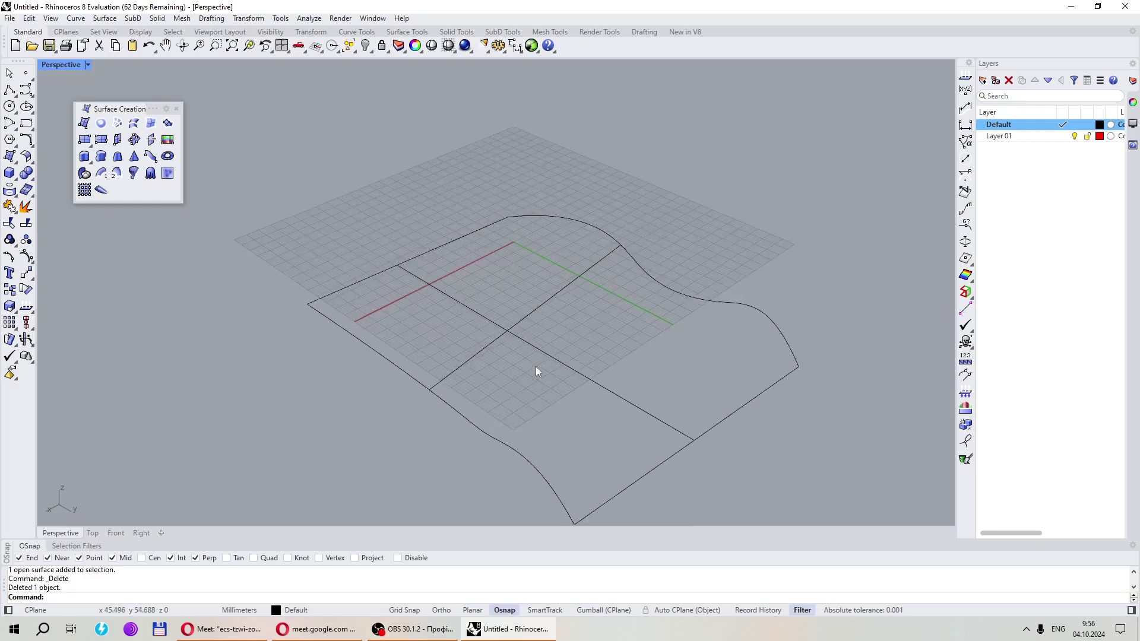
Delete all six curves of the network to empty the scene
mouse_move(536, 366)
right_mouse_down()
mouse_move(518, 364)
mouse_move(568, 354)
mouse_move(478, 340)
mouse_move(527, 354)
right_mouse_up()
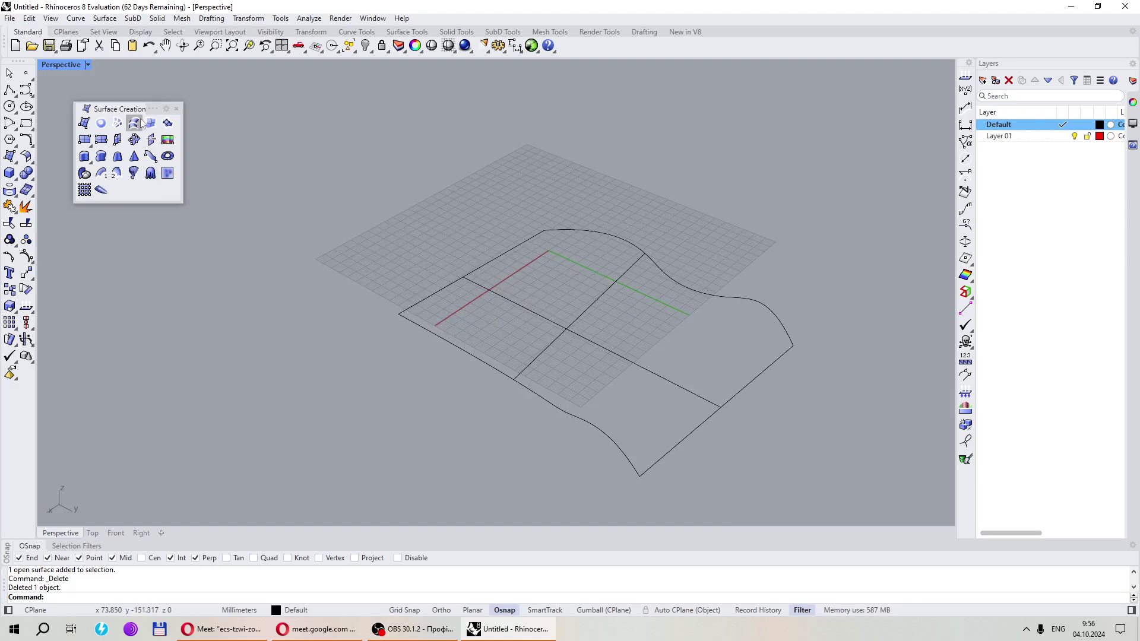
left_click_drag(741, 454, 443, 264)
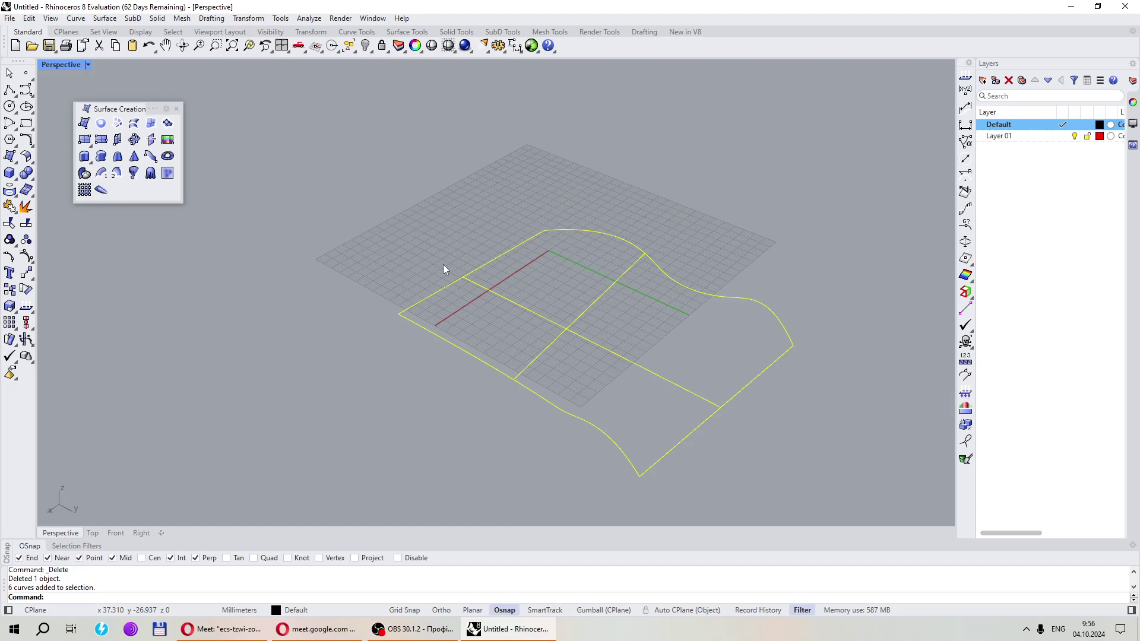
key("Delete")
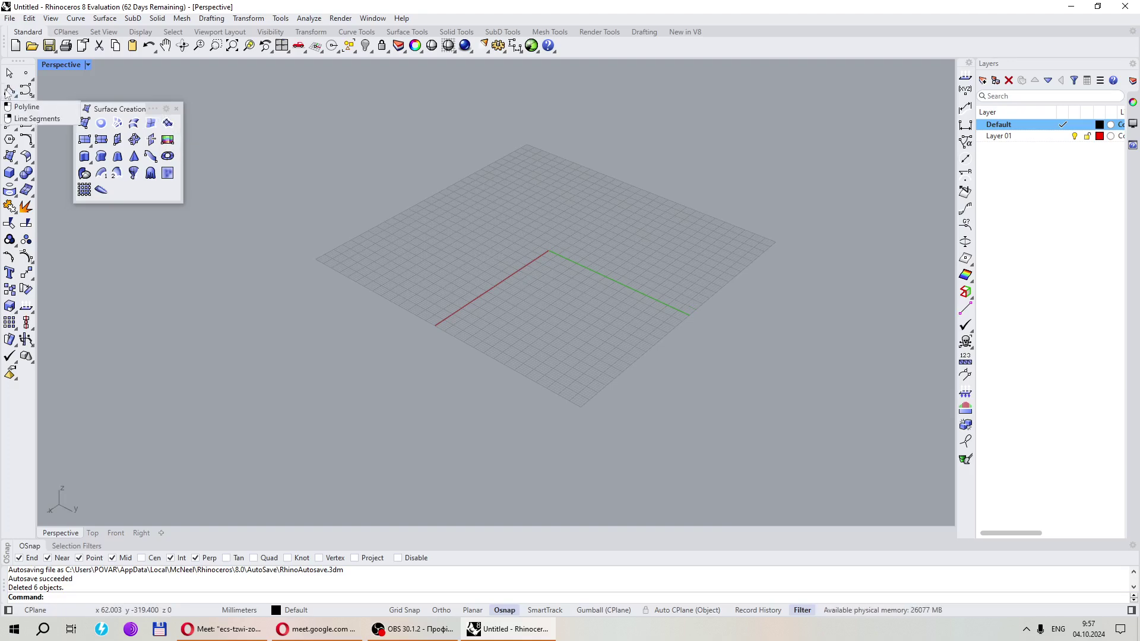
Create a rectangular plane over the origin from two opposite corners, look at it from another angle and delete it
left_click(102, 124)
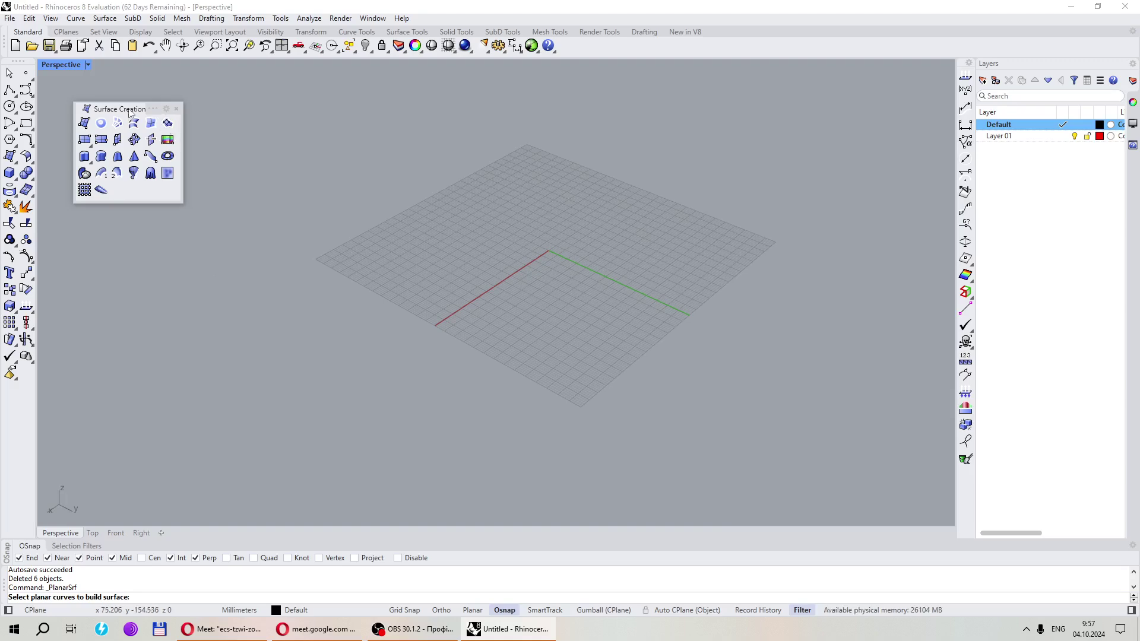
left_click_drag(151, 108, 148, 120)
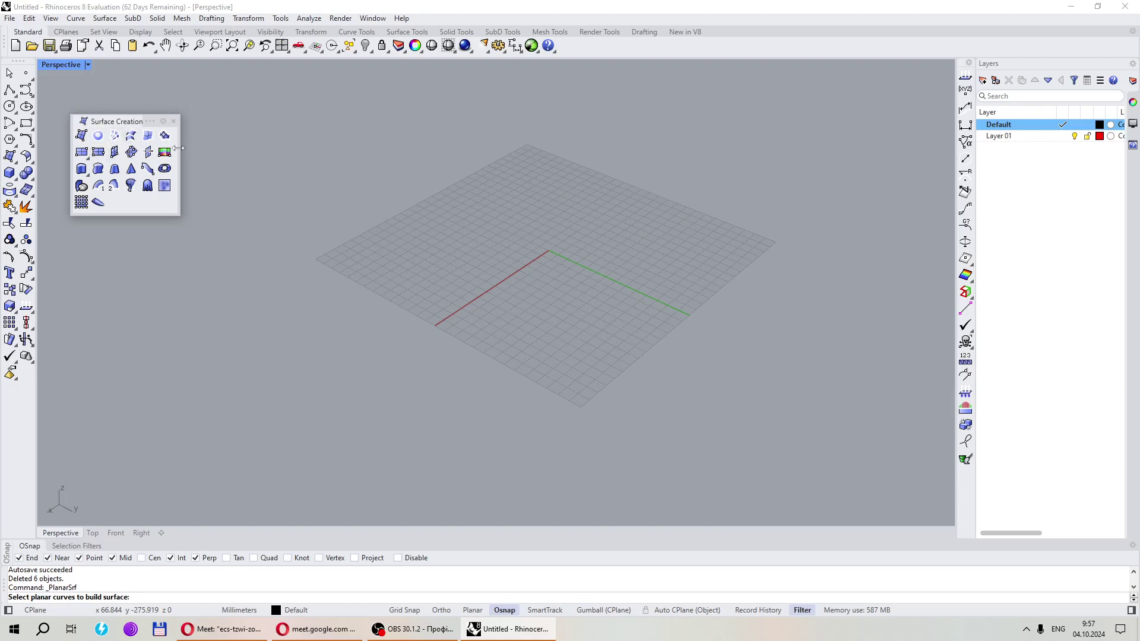
left_click(80, 153)
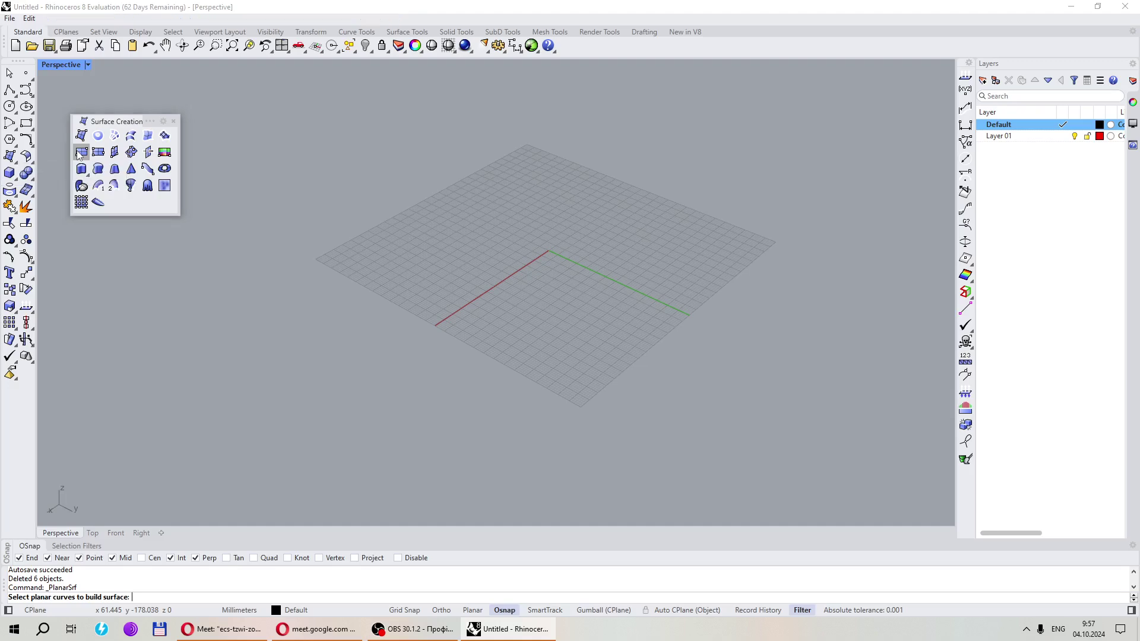
left_click(405, 281)
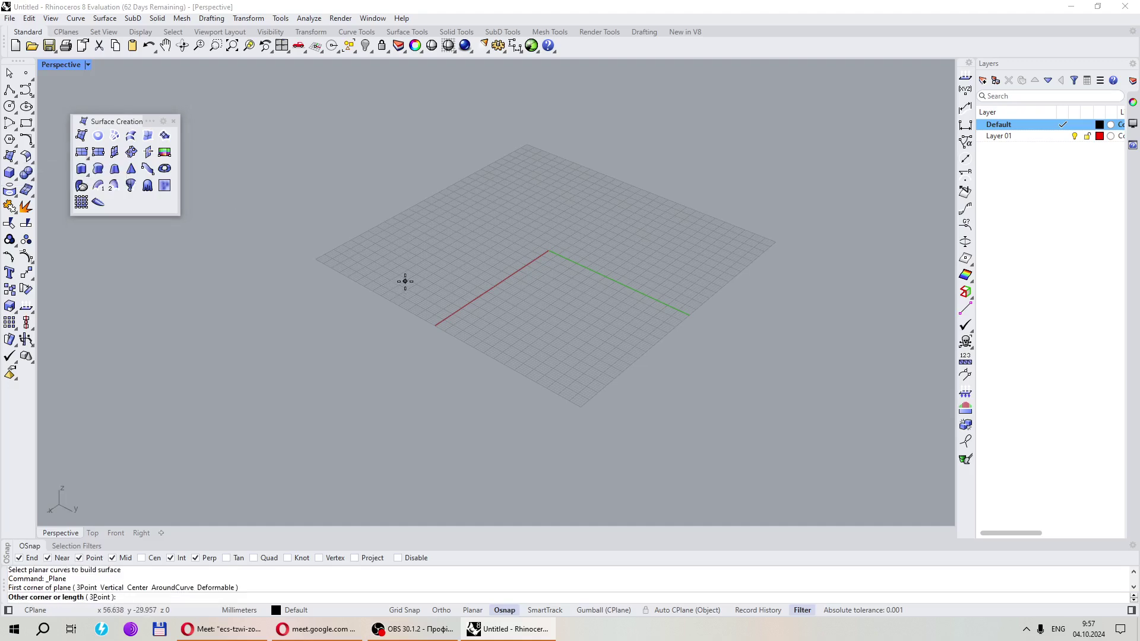
left_click(674, 279)
right_click_drag(693, 313, 607, 320)
left_click(607, 320)
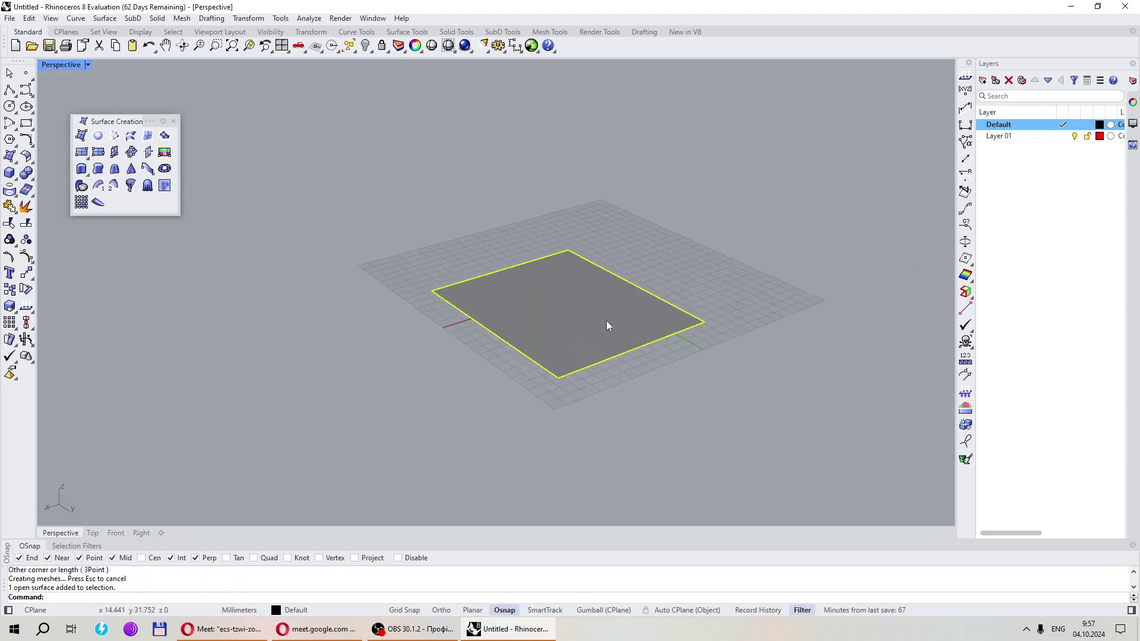
key("Delete")
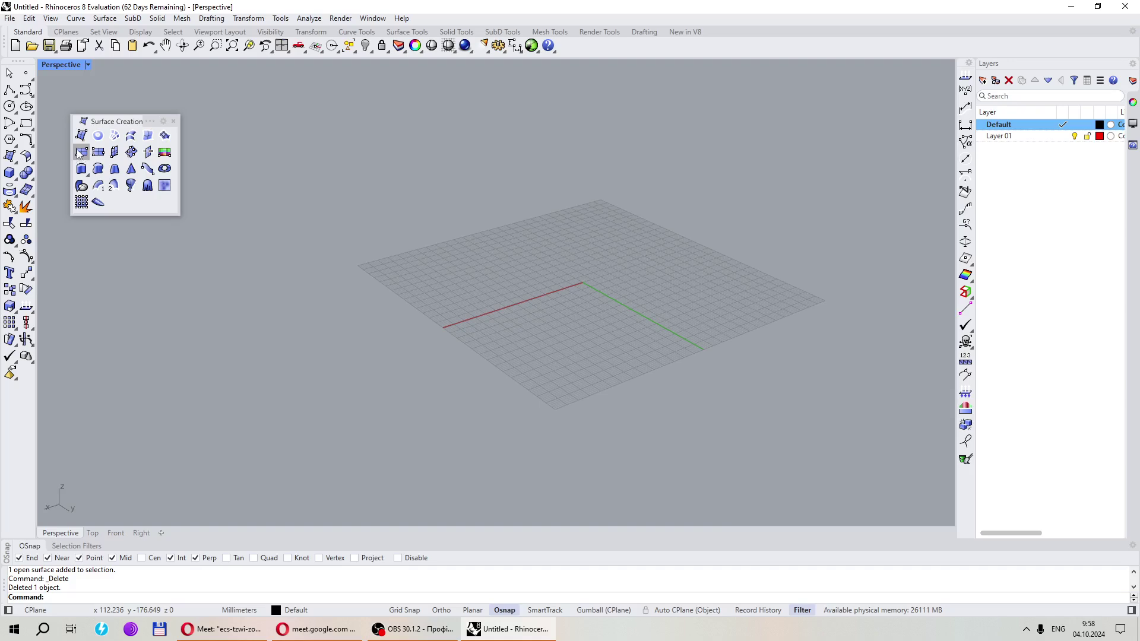
Create a rotated rectangular plane by three points, setting one edge and then the width, and delete it
left_click(98, 152)
left_click(509, 363)
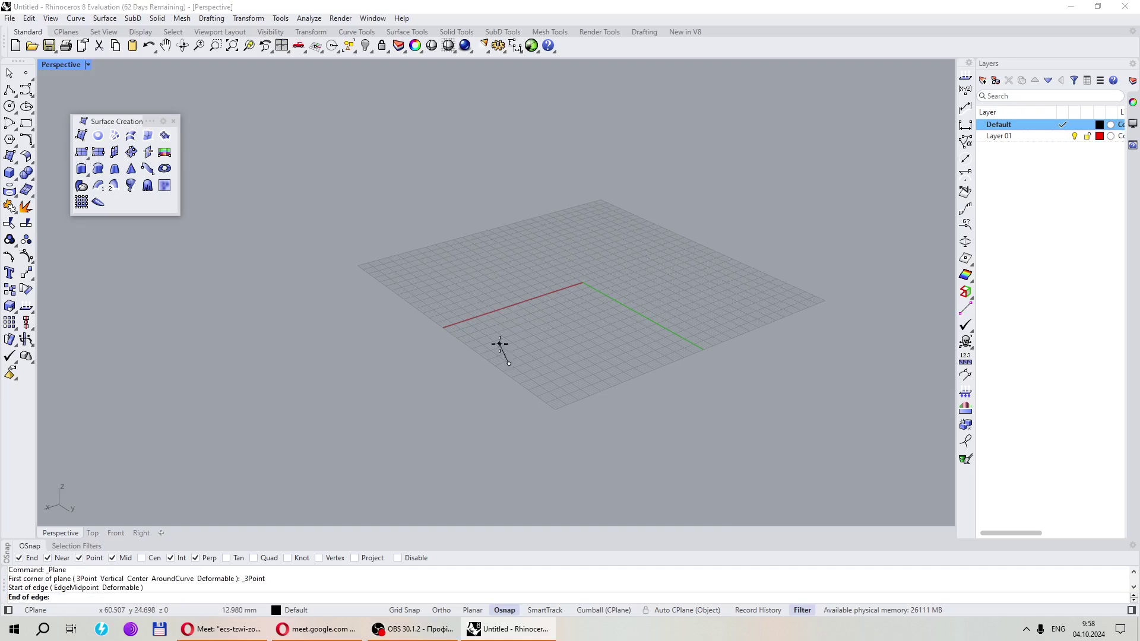
left_click(469, 274)
left_click(764, 315)
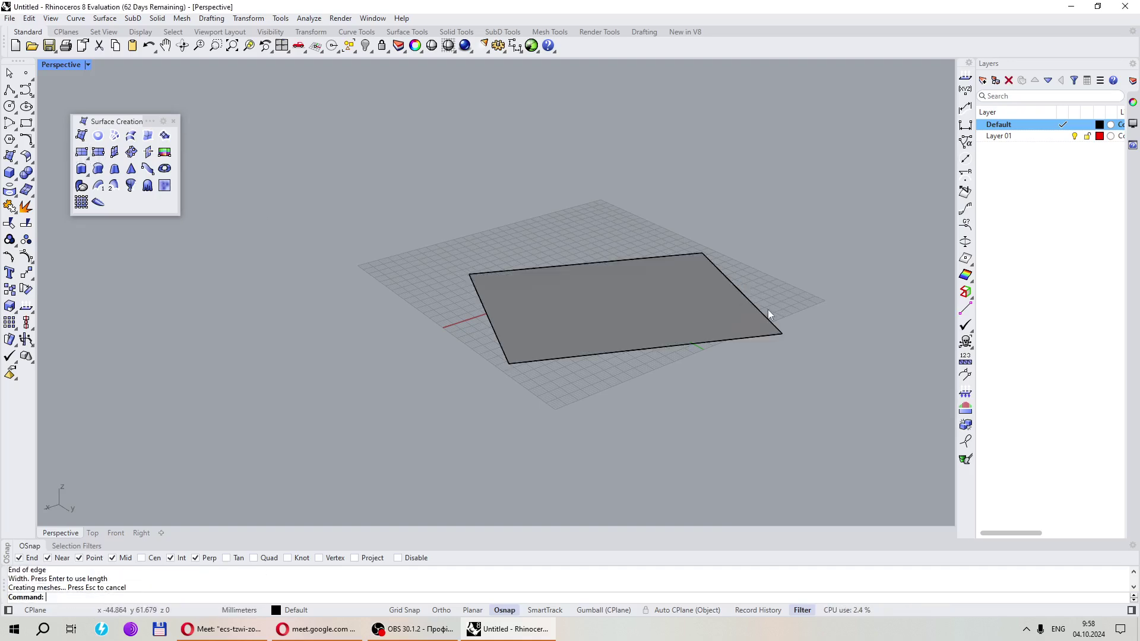
mouse_move(764, 316)
right_mouse_down()
mouse_move(580, 249)
mouse_move(632, 378)
right_mouse_up()
left_click(597, 378)
key("Delete")
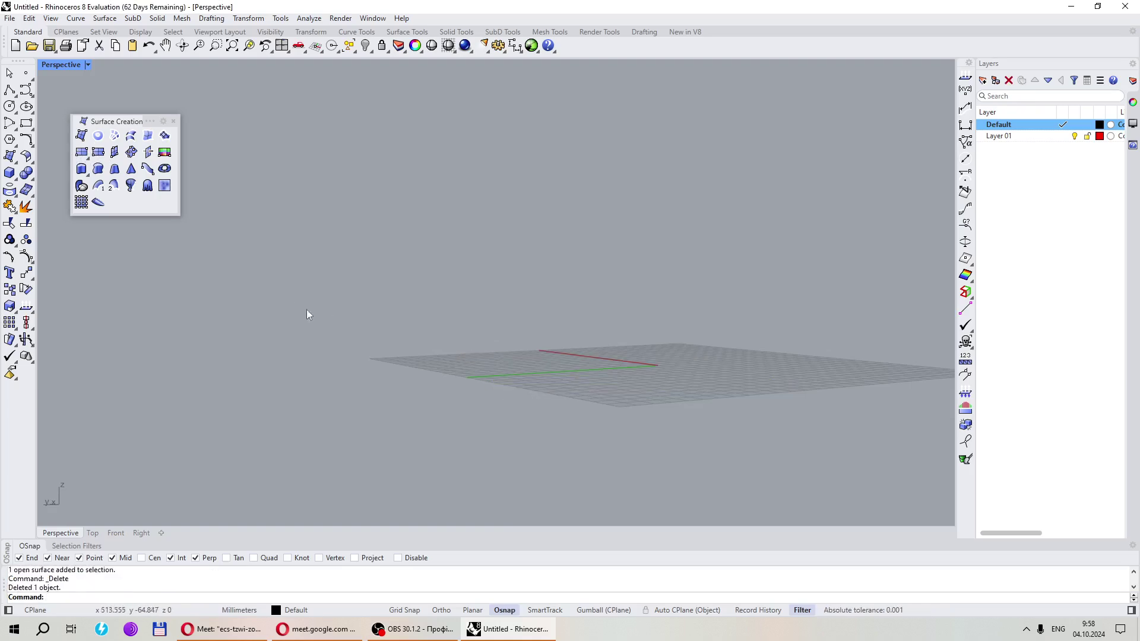
Create another corner-to-corner plane spanning most of the grid's width, view it from a different angle and delete it
right_click_drag(306, 309, 408, 339)
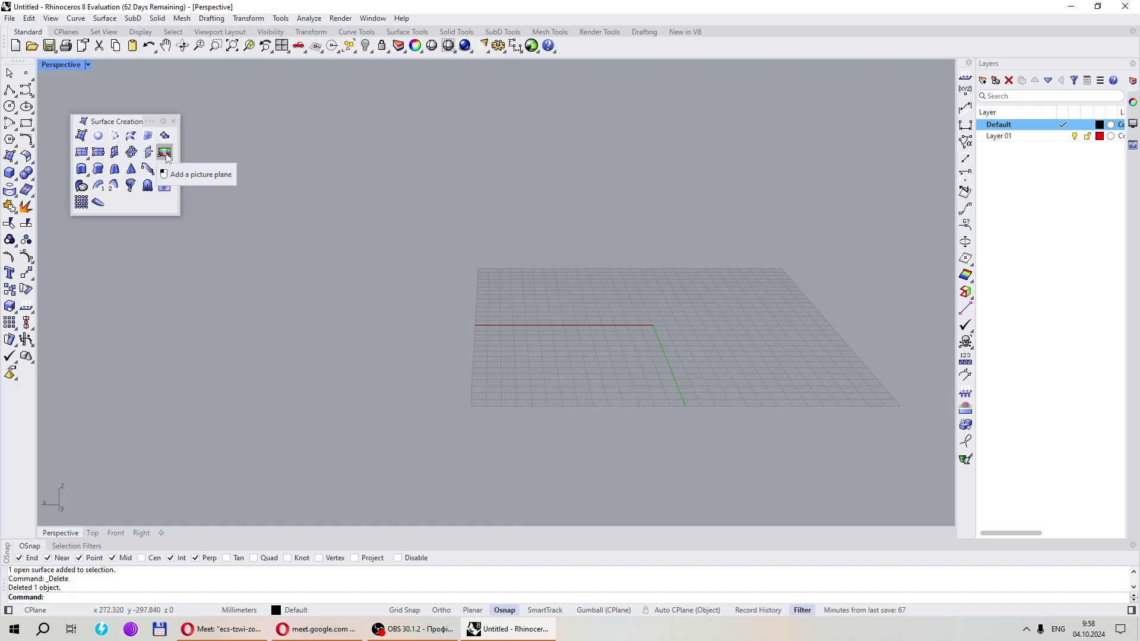
left_click(81, 152)
left_click(529, 361)
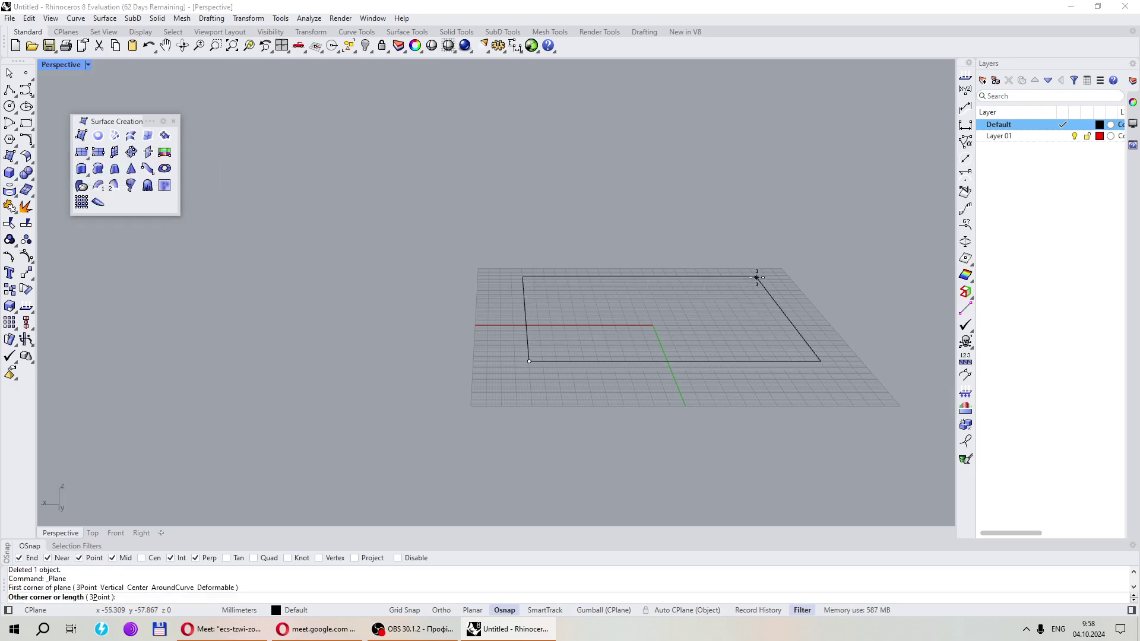
left_click(816, 277)
right_click_drag(725, 344, 595, 418)
key("Delete")
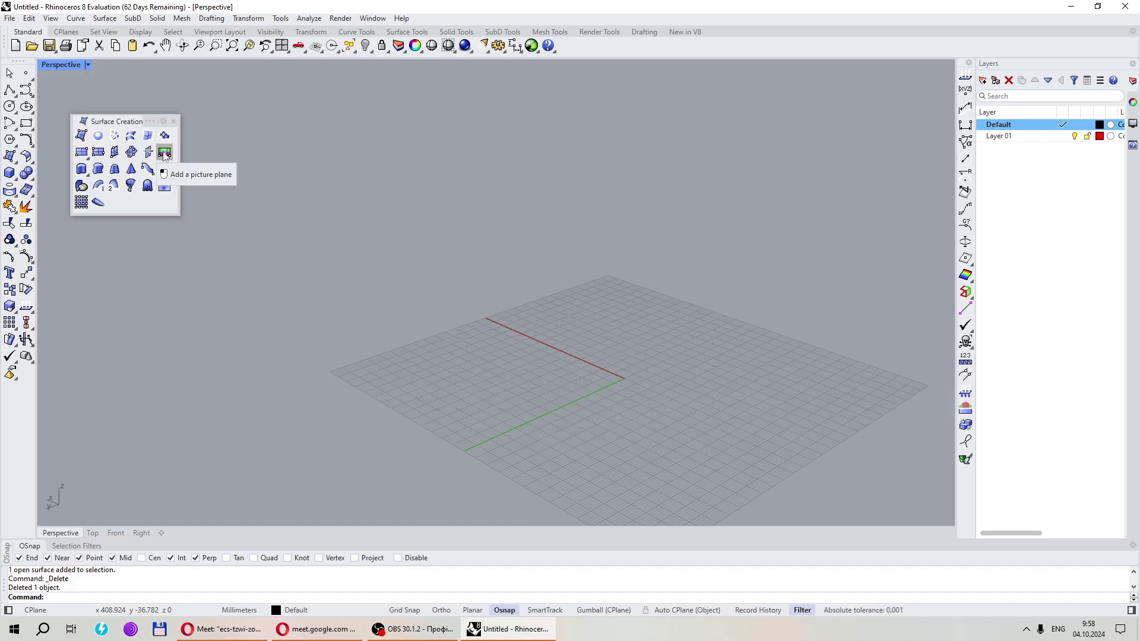
Draw a large circle by center and radius on the construction plane, centered between the positive X and Y axes
right_click_drag(237, 225, 159, 241)
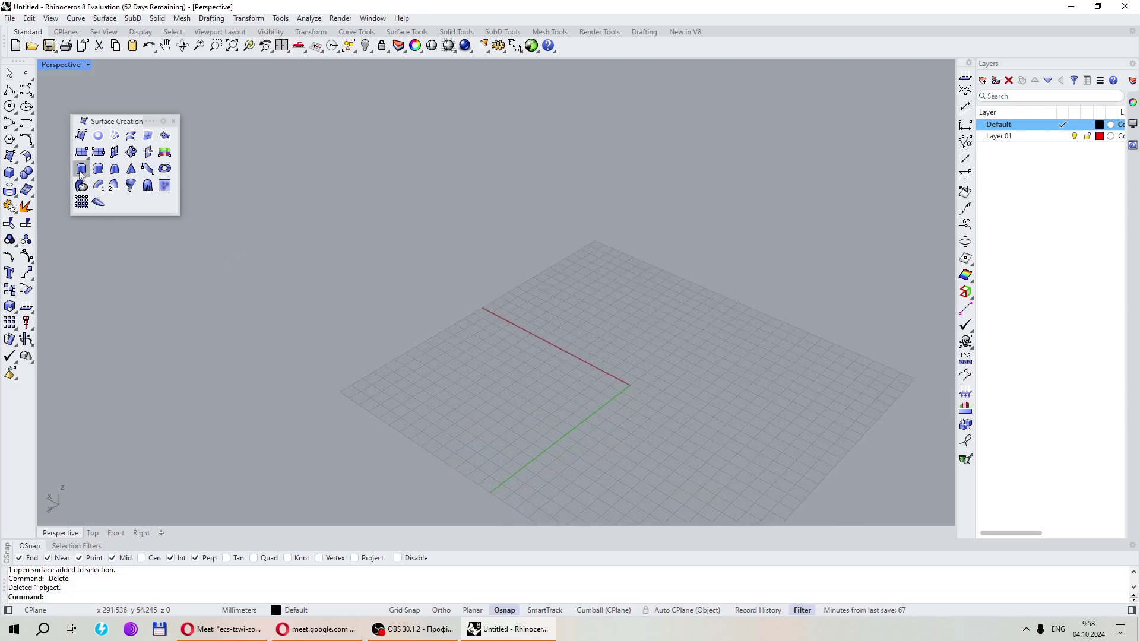
left_click(9, 106)
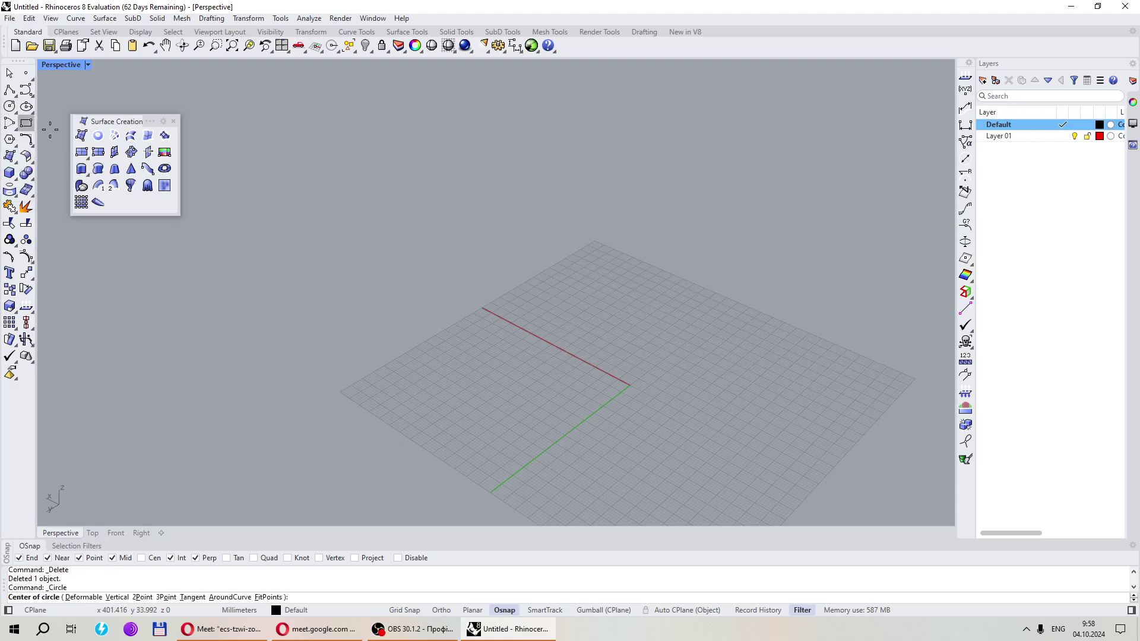
left_click(538, 376)
left_click(667, 360)
left_click(157, 186)
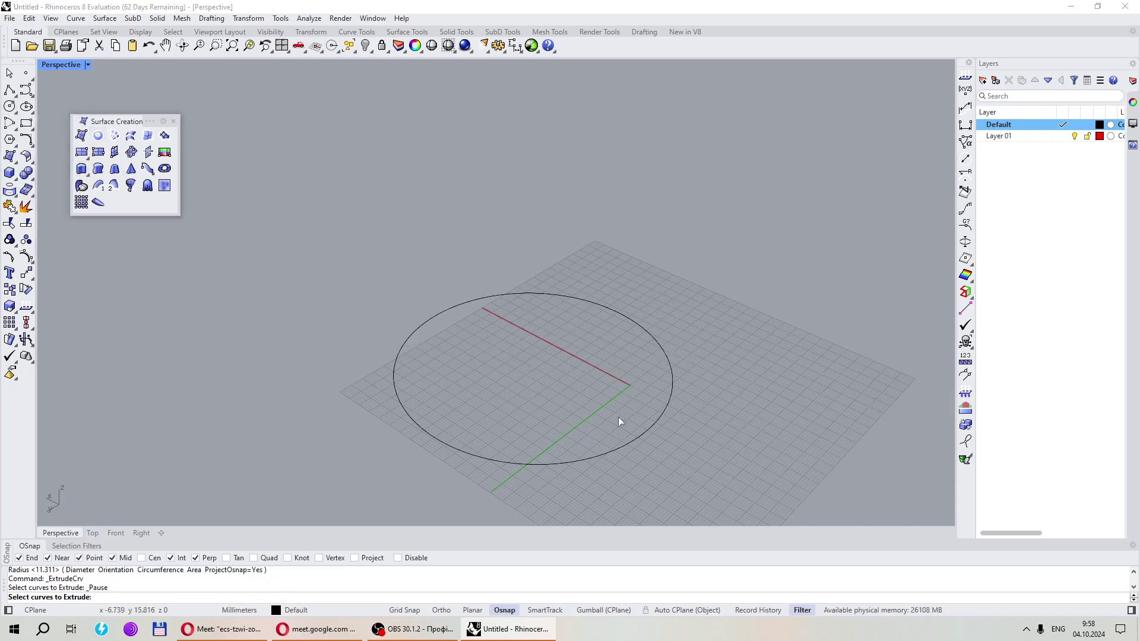
left_click(620, 448)
key("Return")
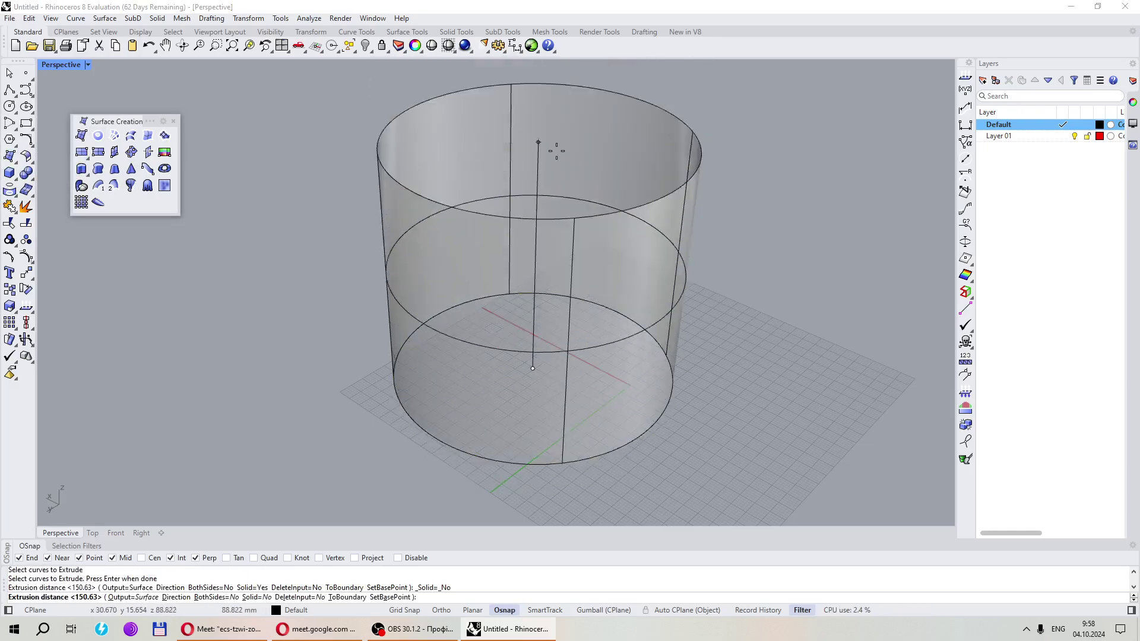
Draw a single-segment polyline from a point on the circle's edge, slanting upward and outward away from the circle in the Front view
left_click(9, 89)
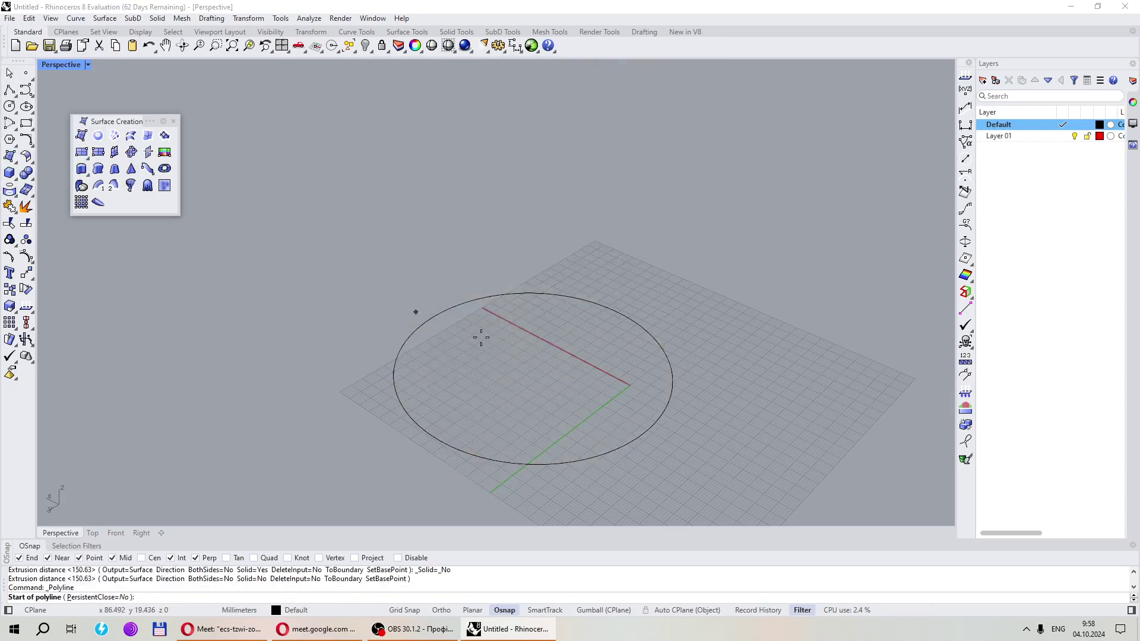
left_click(653, 425)
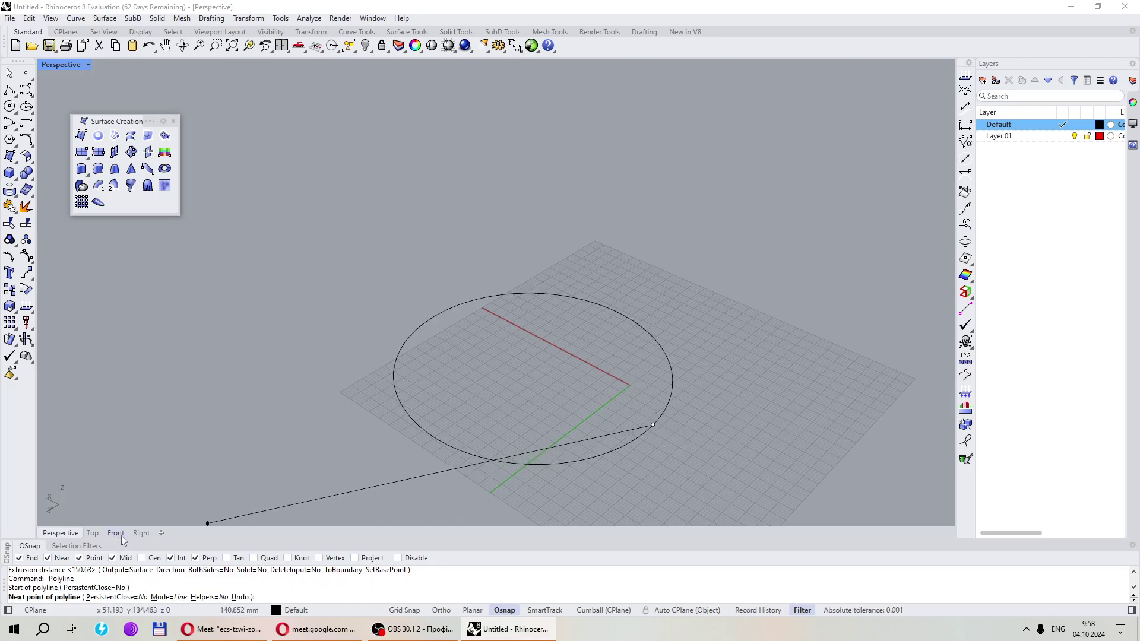
left_click(115, 532)
scroll(416, 428, "down", 5)
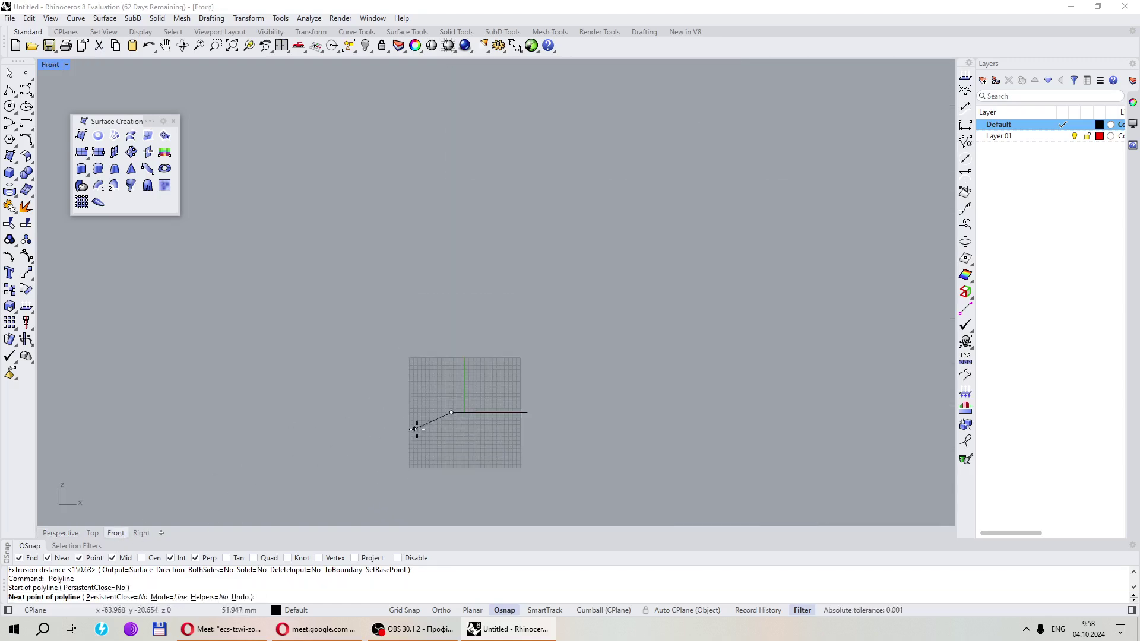
left_click(366, 259)
key("Return")
left_click(61, 532)
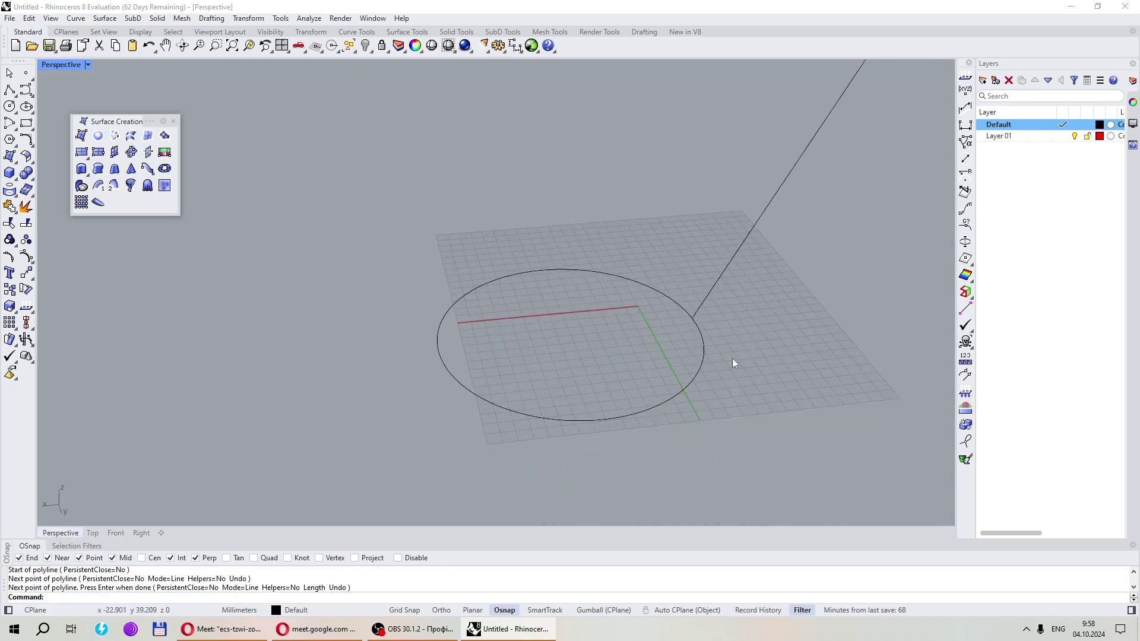
Begin extruding the circle, defining the extrusion direction by two points on the slanted line
scroll(656, 330, "down", 5)
scroll(677, 333, "up", 2)
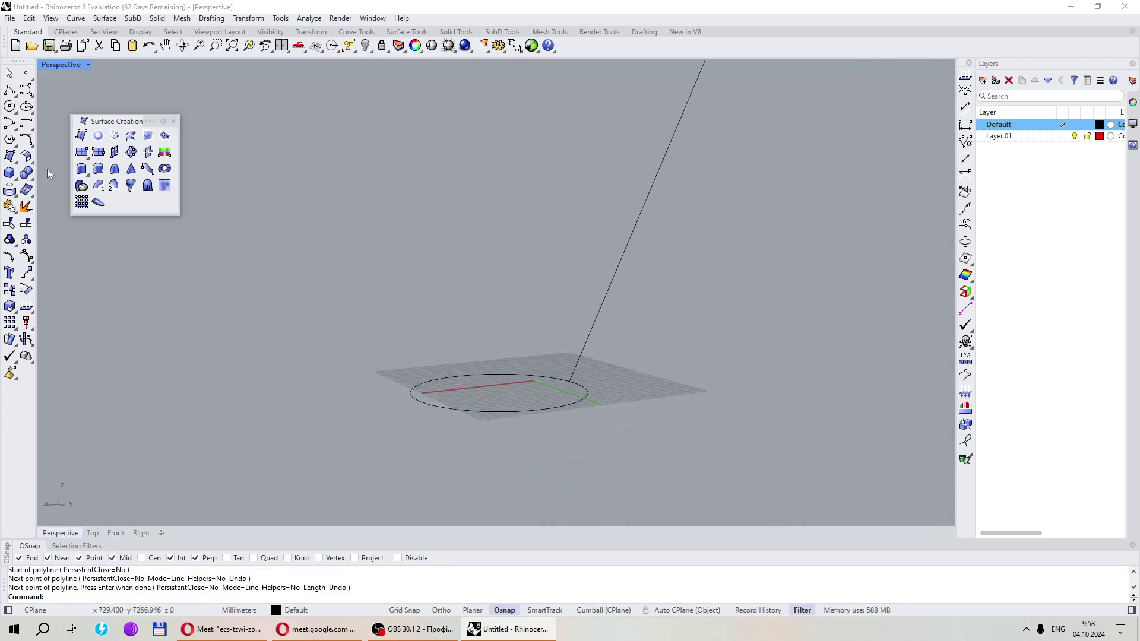
left_click(81, 168)
left_click(567, 408)
key("Return")
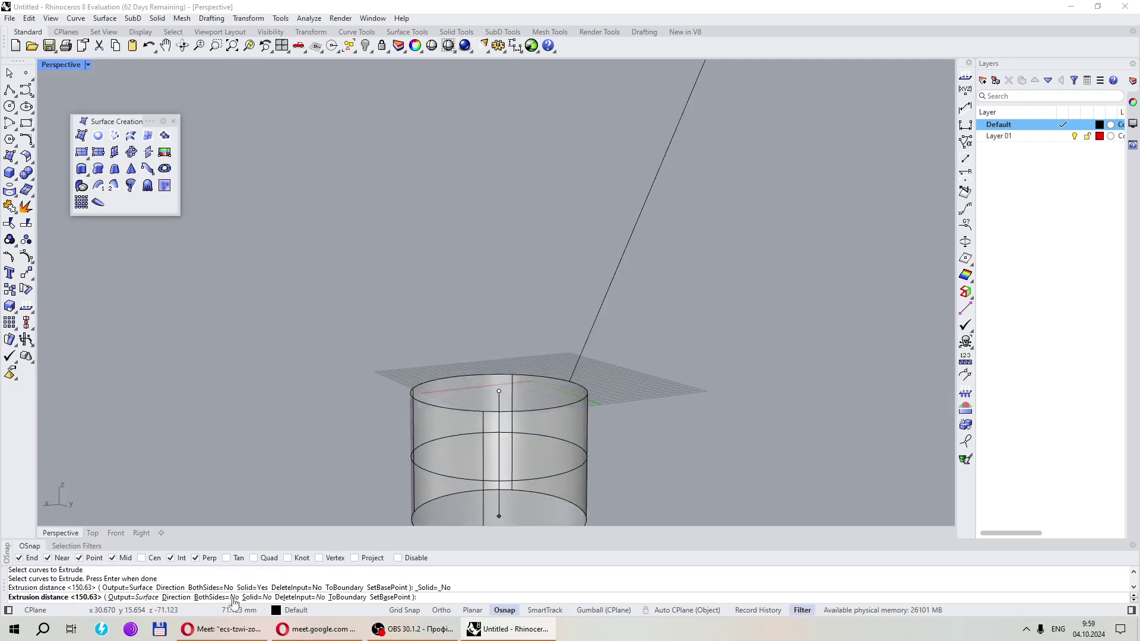
left_click(255, 598)
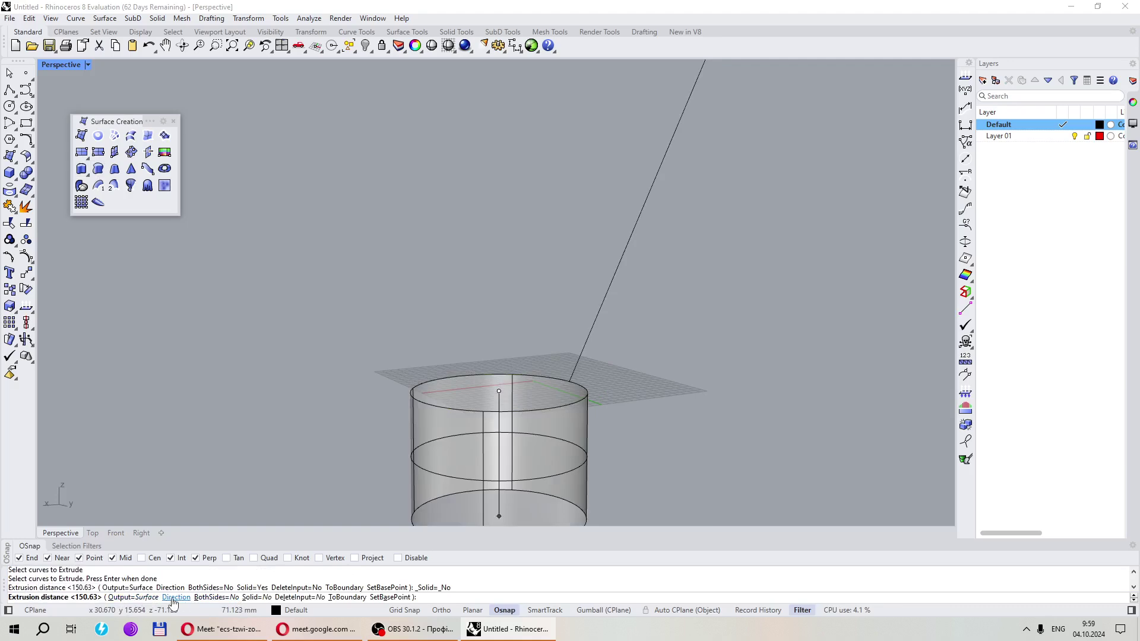
left_click(182, 599)
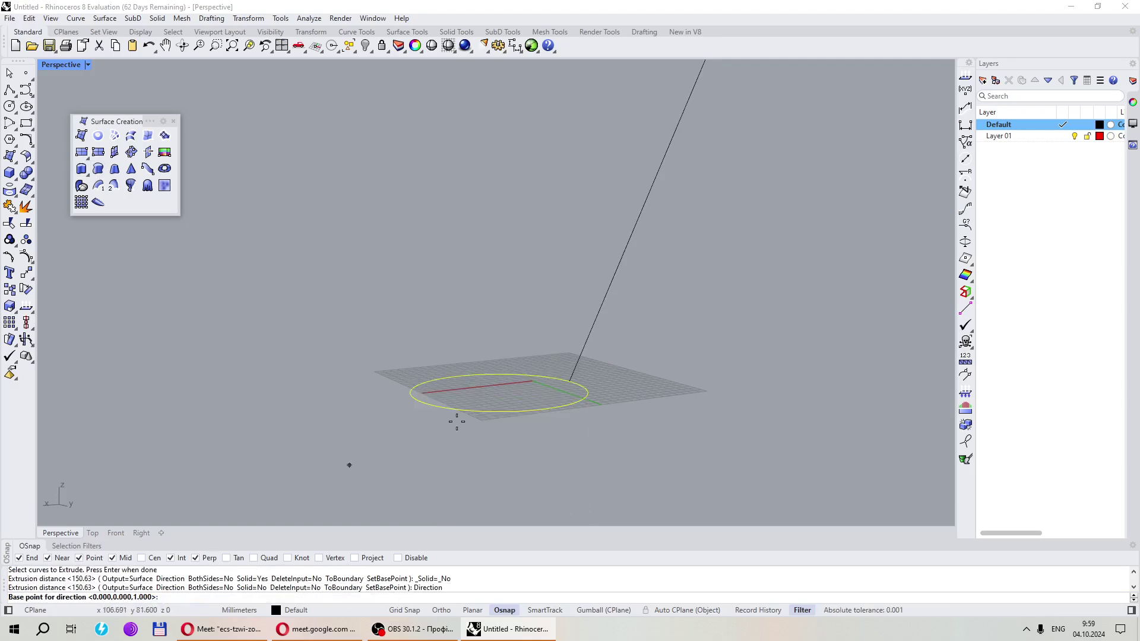
left_click(596, 316)
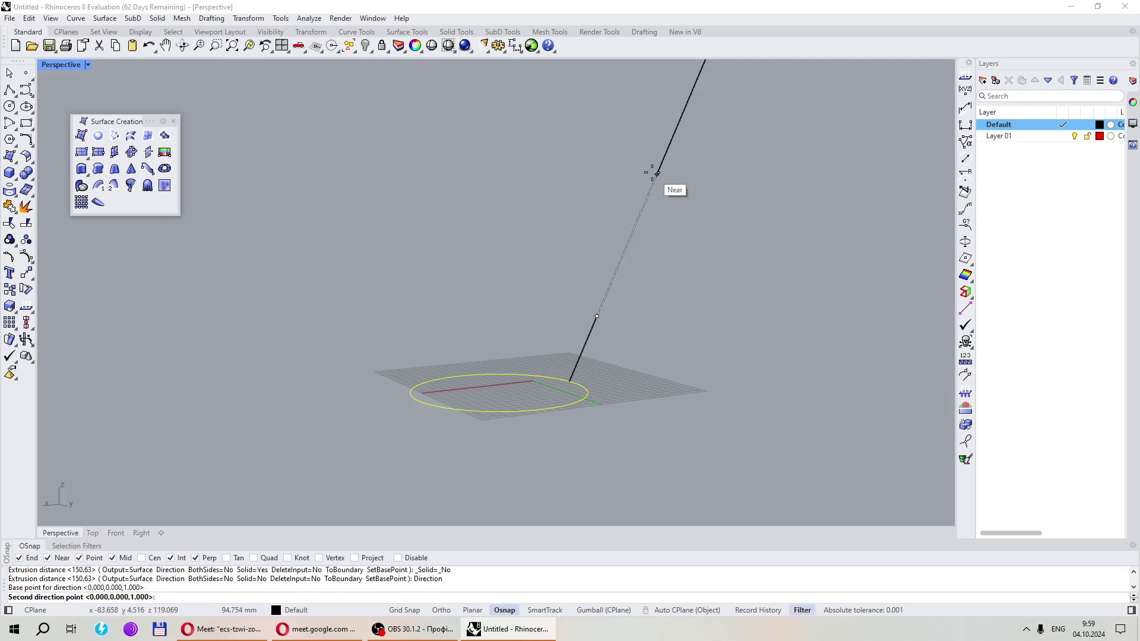
right_click_drag(657, 175, 595, 247)
left_click(611, 249)
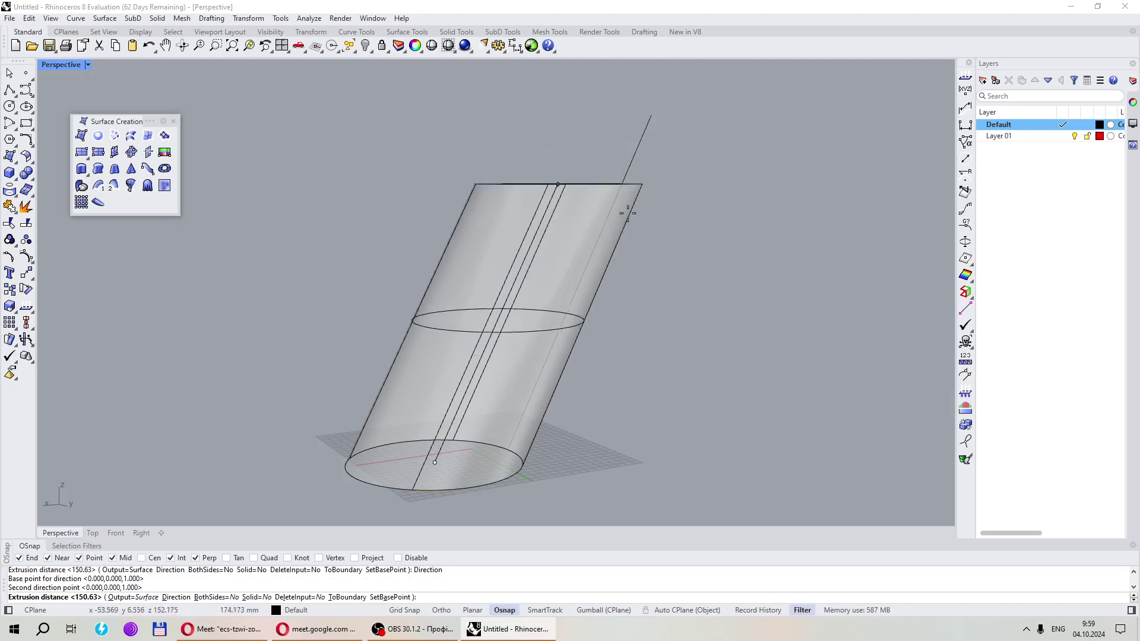
Try the extrusion's Output option as SubD and Surface, and its Solid option as Yes and No
right_click_drag(563, 333, 649, 234)
scroll(573, 273, "down", 3)
scroll(612, 272, "up", 3)
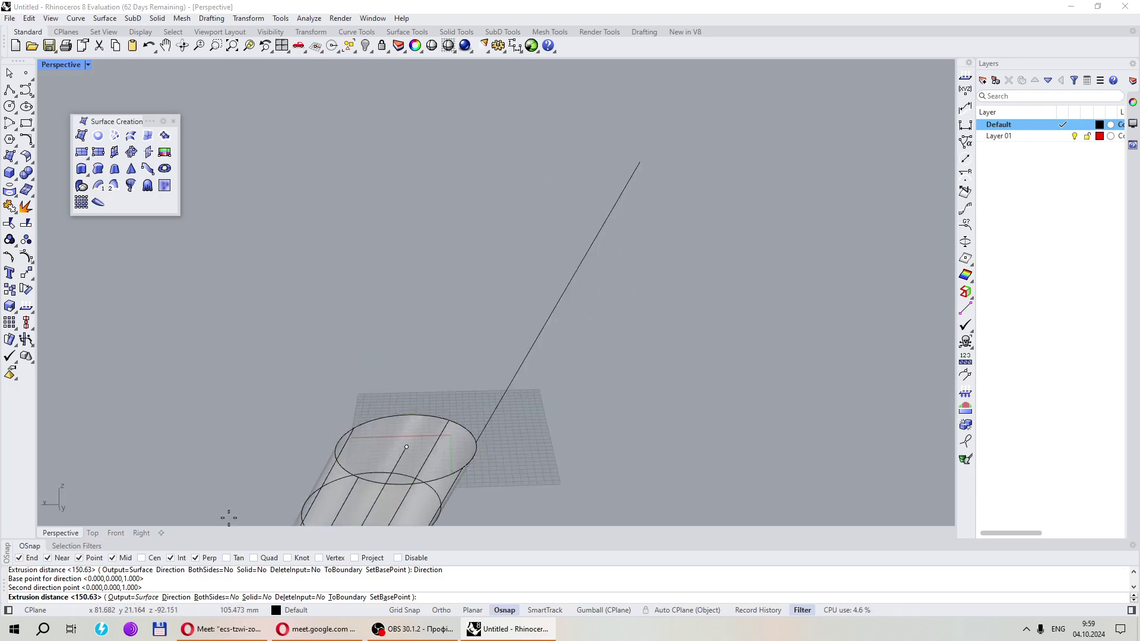
left_click(135, 598)
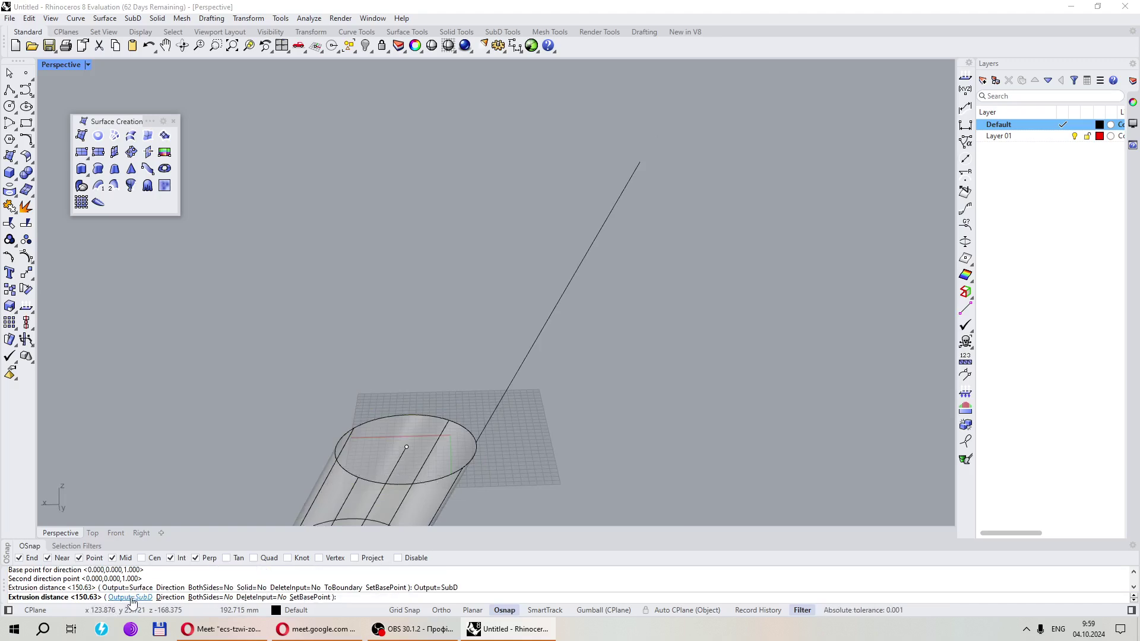
left_click(130, 598)
double_click(133, 599)
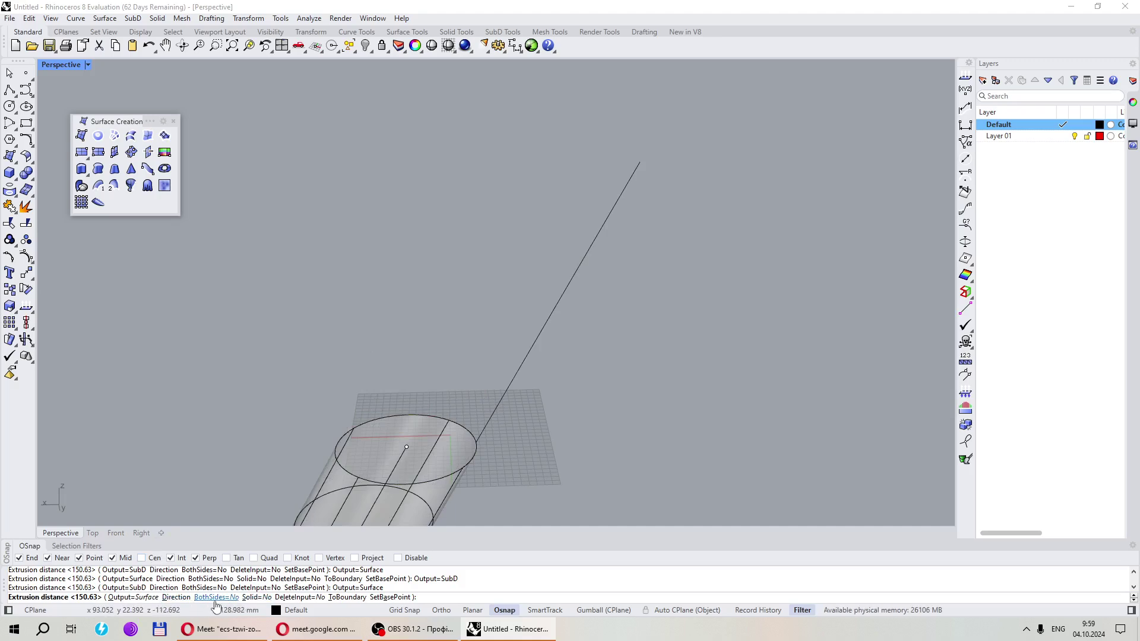
left_click(257, 598)
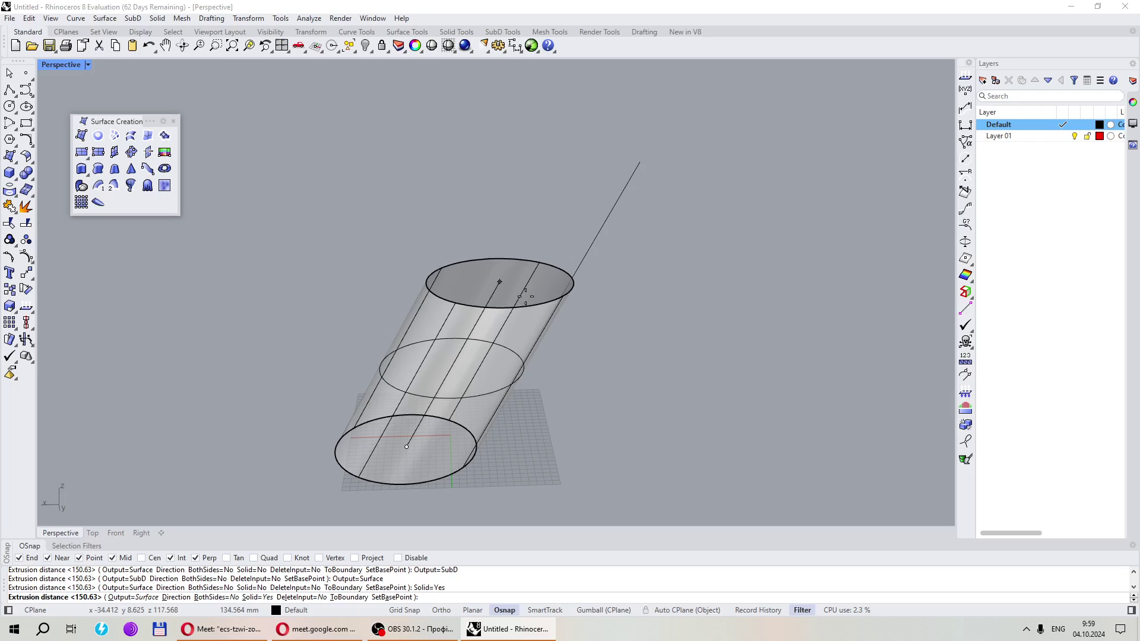
left_click(257, 597)
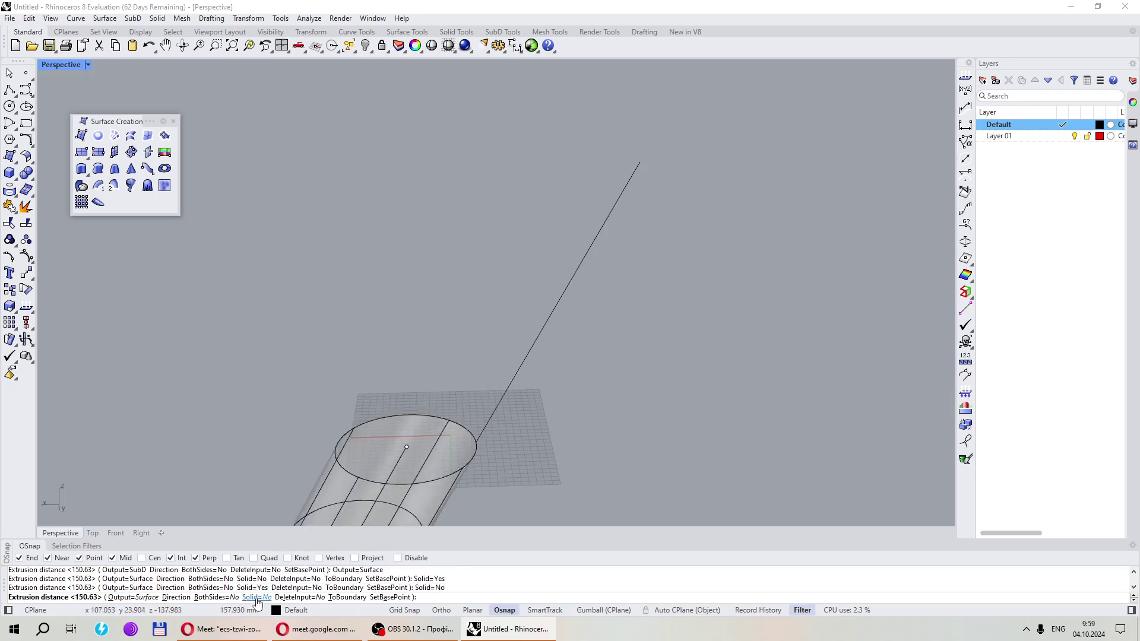
left_click(257, 597)
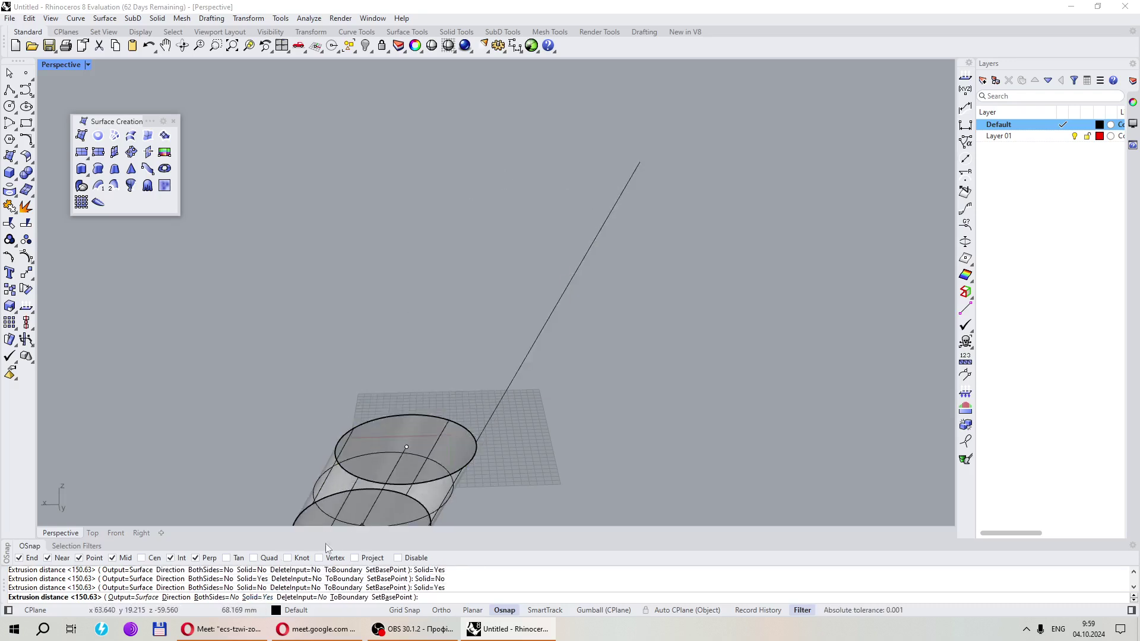
left_click(257, 597)
Finish the circle's slanted extrusion as an open surface ending a little over halfway up the slanted line
right_click(483, 358)
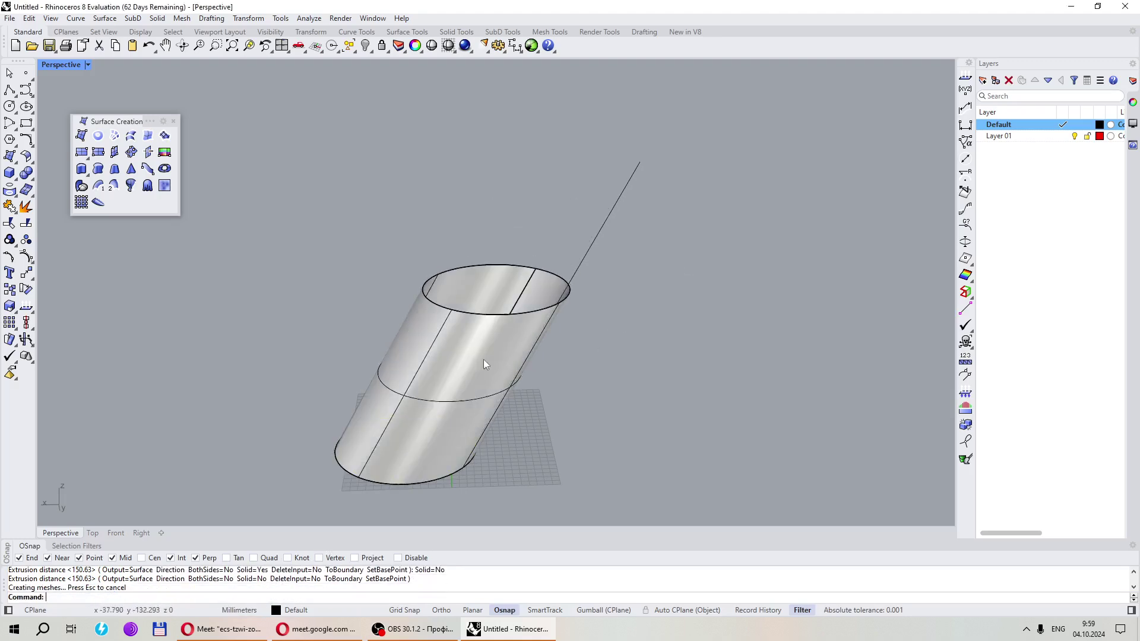
mouse_move(483, 359)
right_mouse_down()
mouse_move(632, 383)
mouse_move(580, 420)
mouse_move(530, 368)
mouse_move(491, 411)
mouse_move(656, 275)
mouse_move(407, 319)
right_mouse_up()
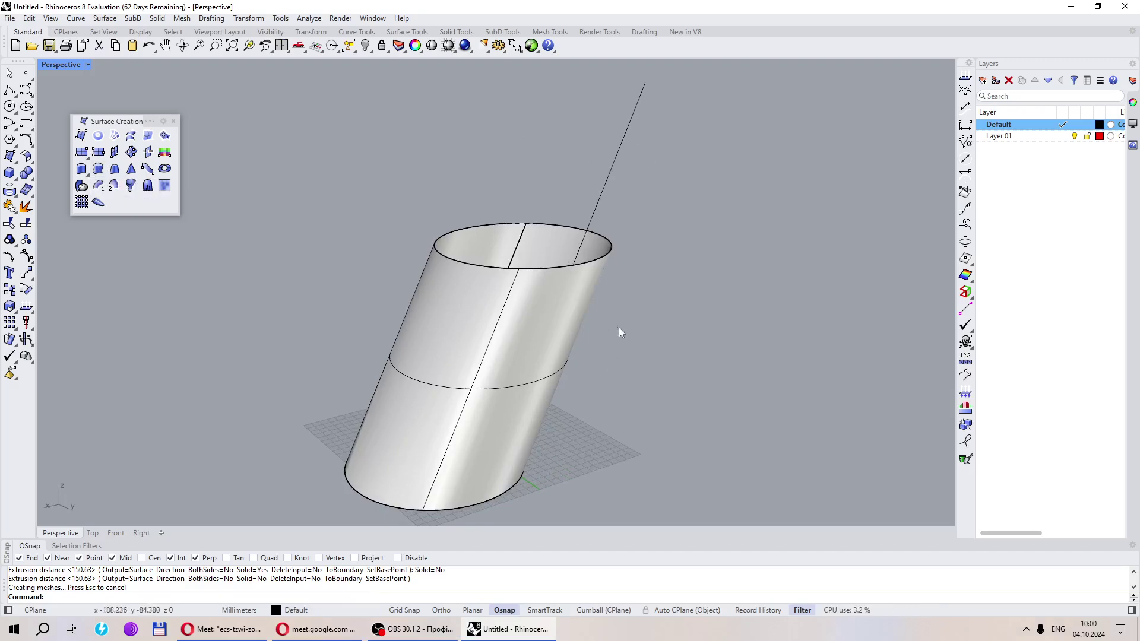
mouse_move(581, 302)
right_mouse_down()
mouse_move(466, 340)
mouse_move(649, 224)
mouse_move(585, 300)
right_mouse_up()
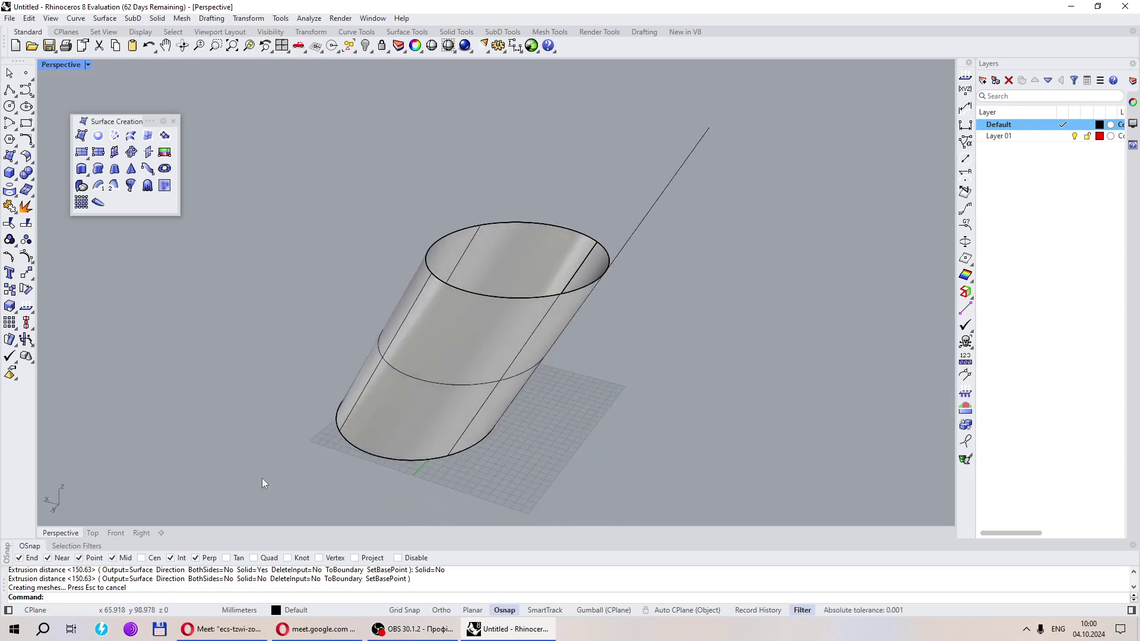
Draw a degree 3 control-point curve in the Front view, rising in an S-shape from the circle's outer edge beside the slanted surface
left_click(116, 533)
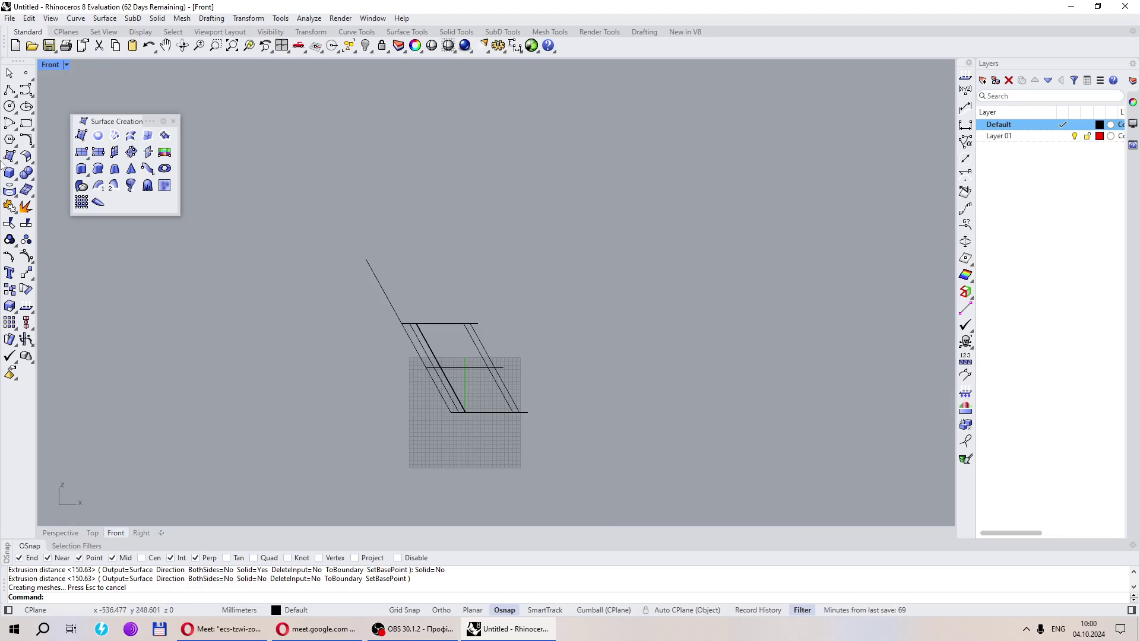
left_click(25, 90)
left_click(451, 412)
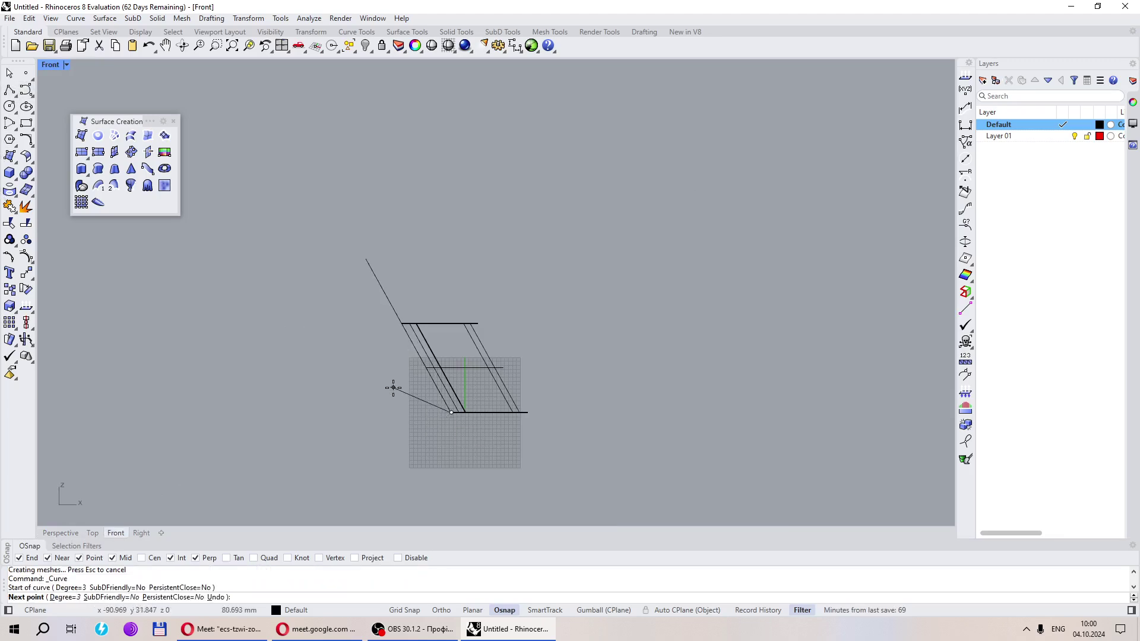
left_click(393, 387)
left_click(399, 355)
left_click(363, 299)
key("Return")
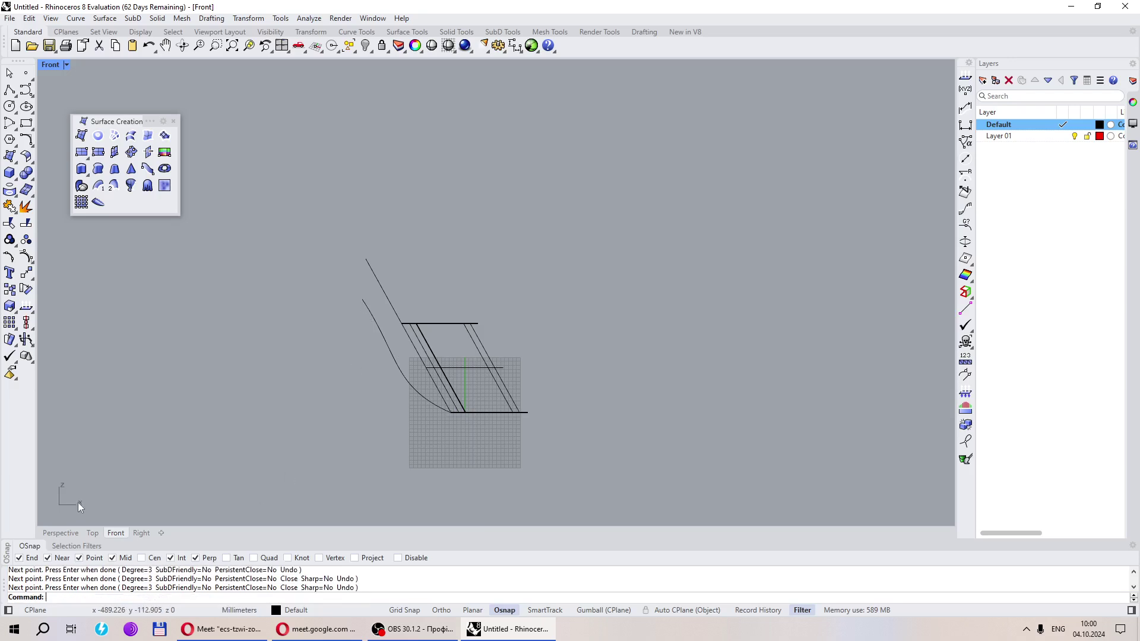
Delete the slanted extruded surface and the straight direction line, keeping the circle and the S-shaped curve
left_click(66, 536)
left_click(486, 388)
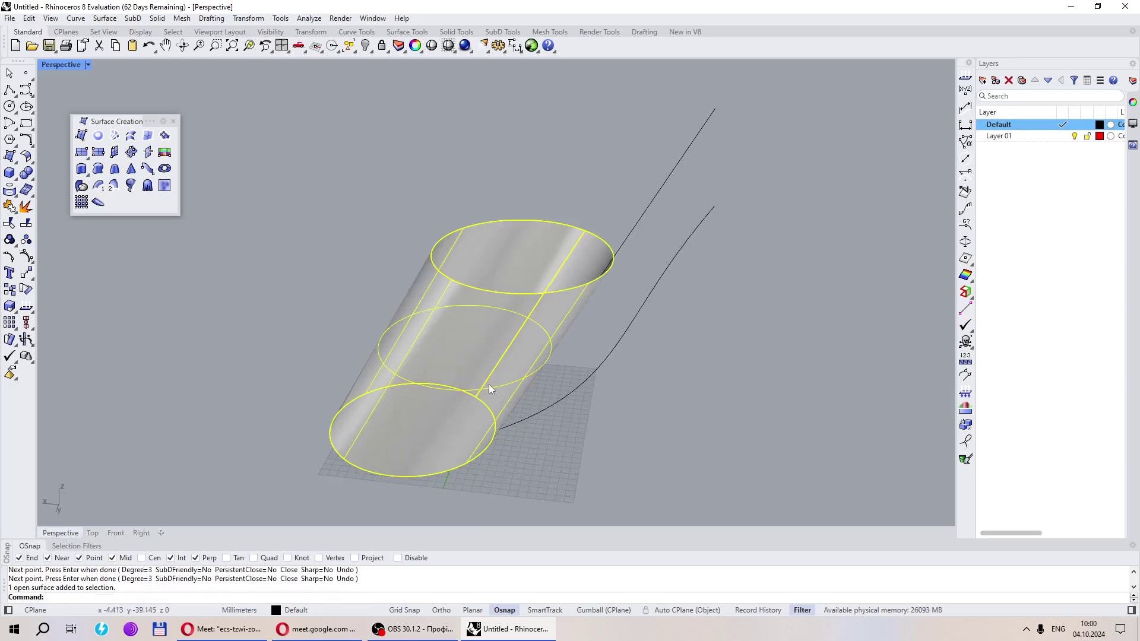
key("Delete")
left_click(615, 252)
key("Delete")
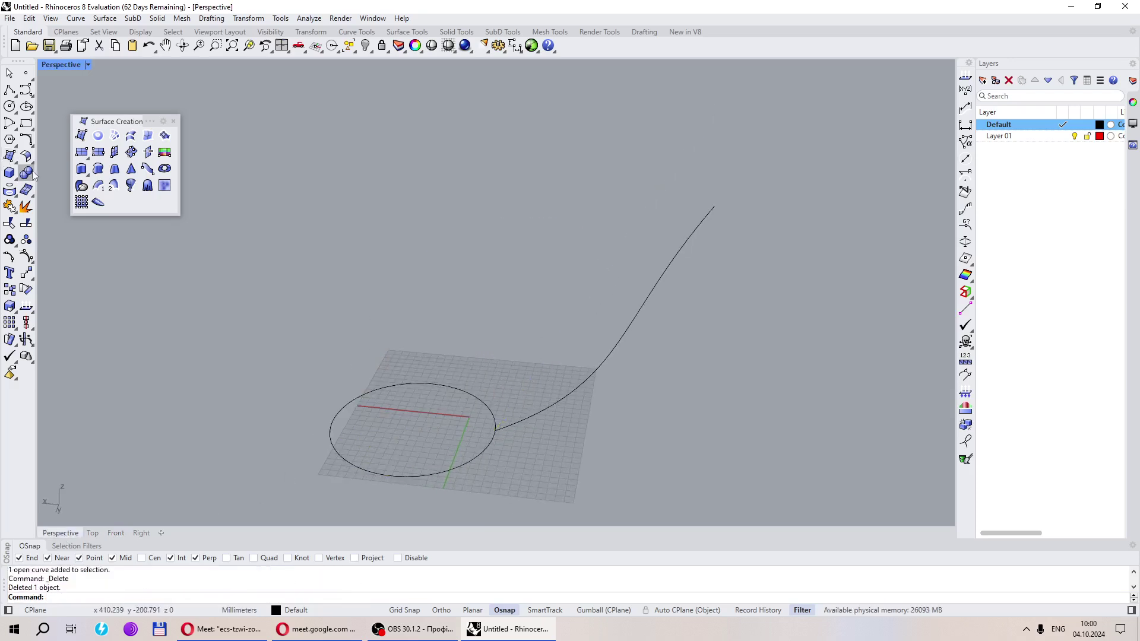
left_click(98, 170)
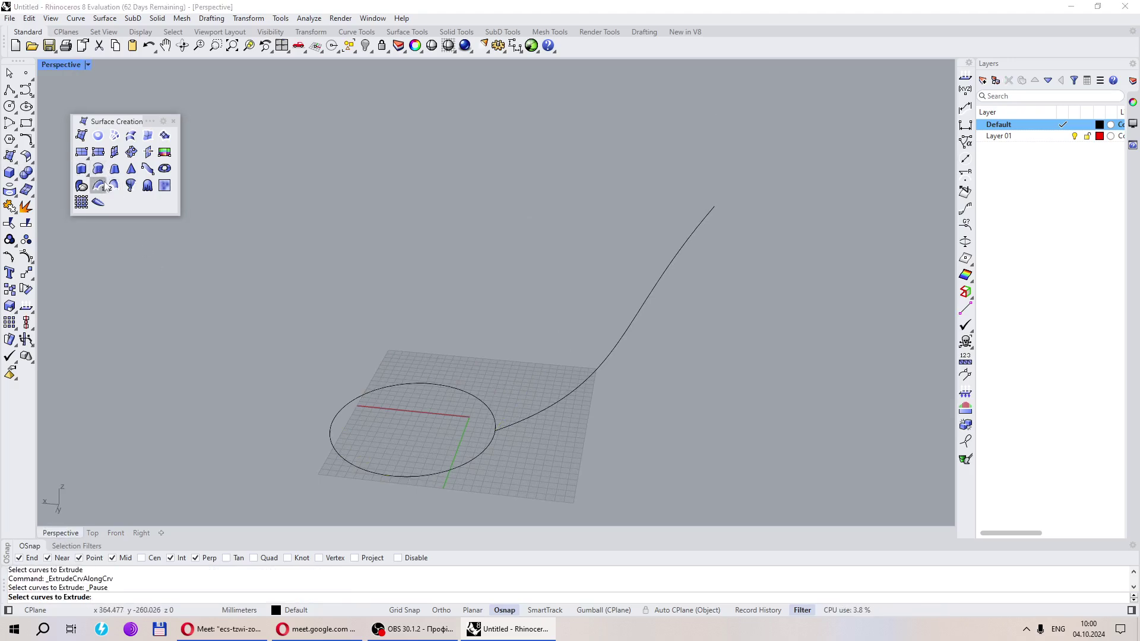
left_click(447, 471)
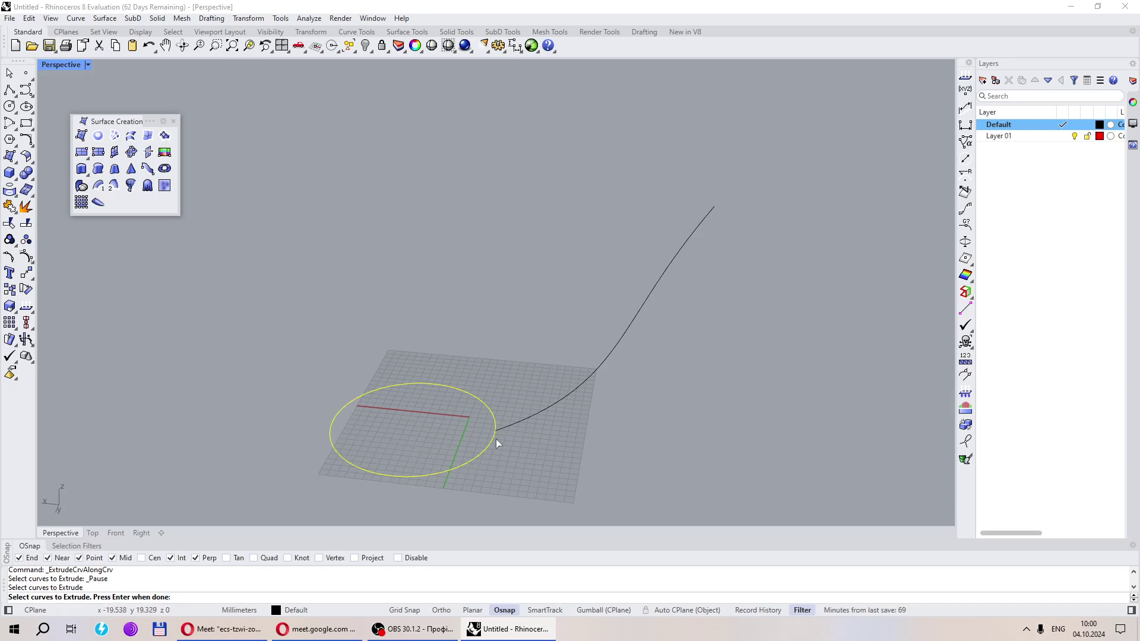
left_click(519, 424)
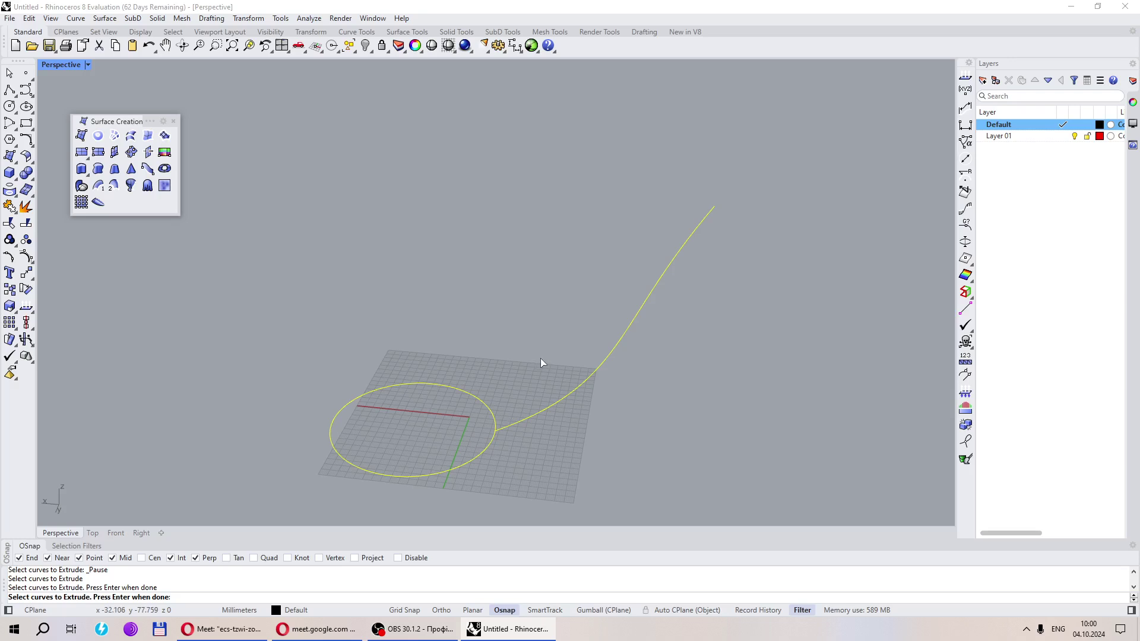
key("Return")
key("Return")
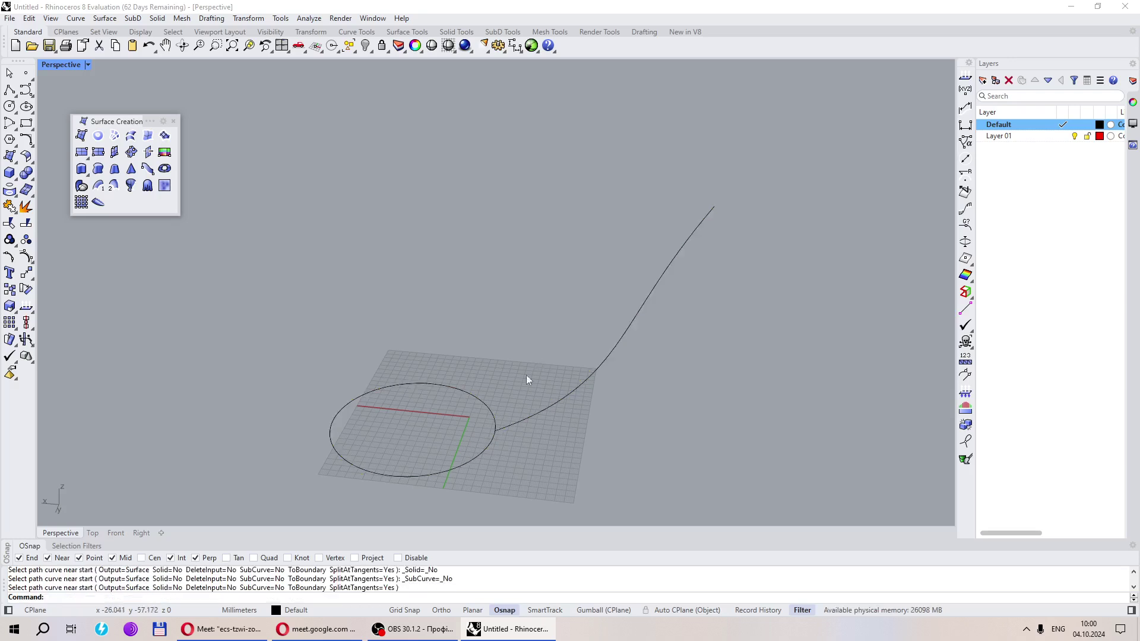
Extrude the circle along the S-shaped curve as an open surface, picking the path near its start, and delete the surface
key("Return")
left_click(457, 464)
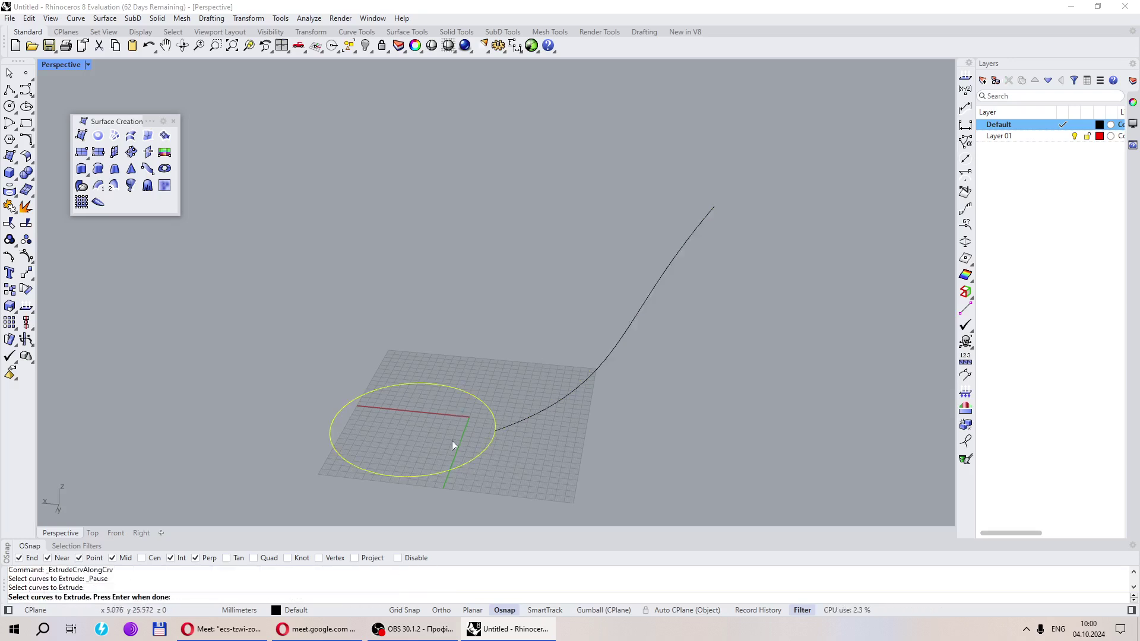
key("Return")
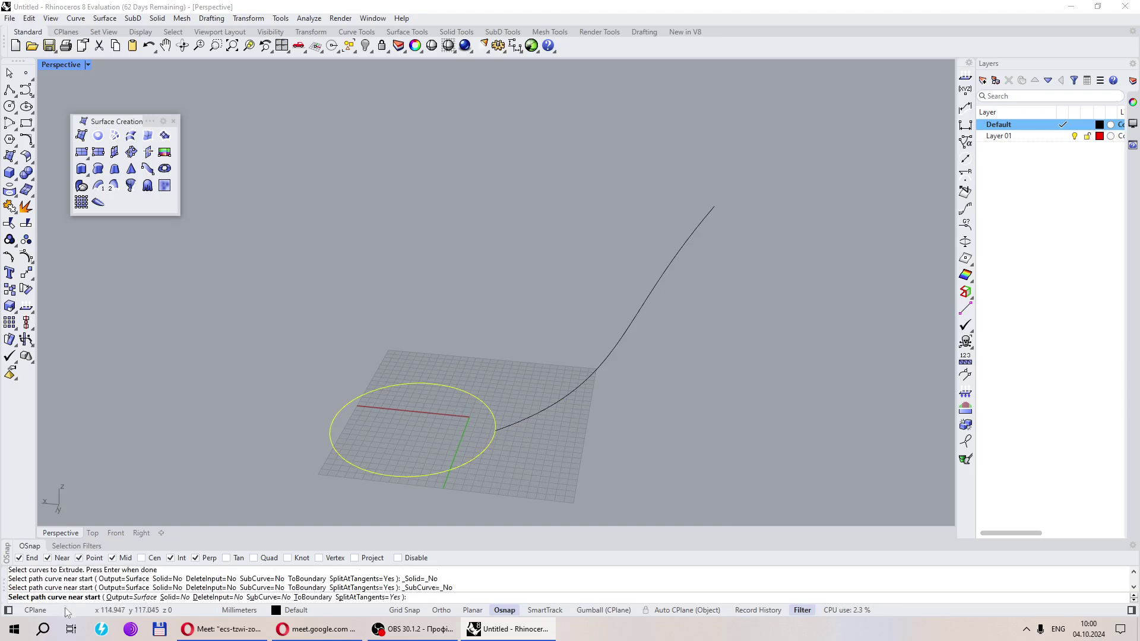
left_click(505, 429)
right_click_drag(505, 430, 528, 421)
left_click(510, 383)
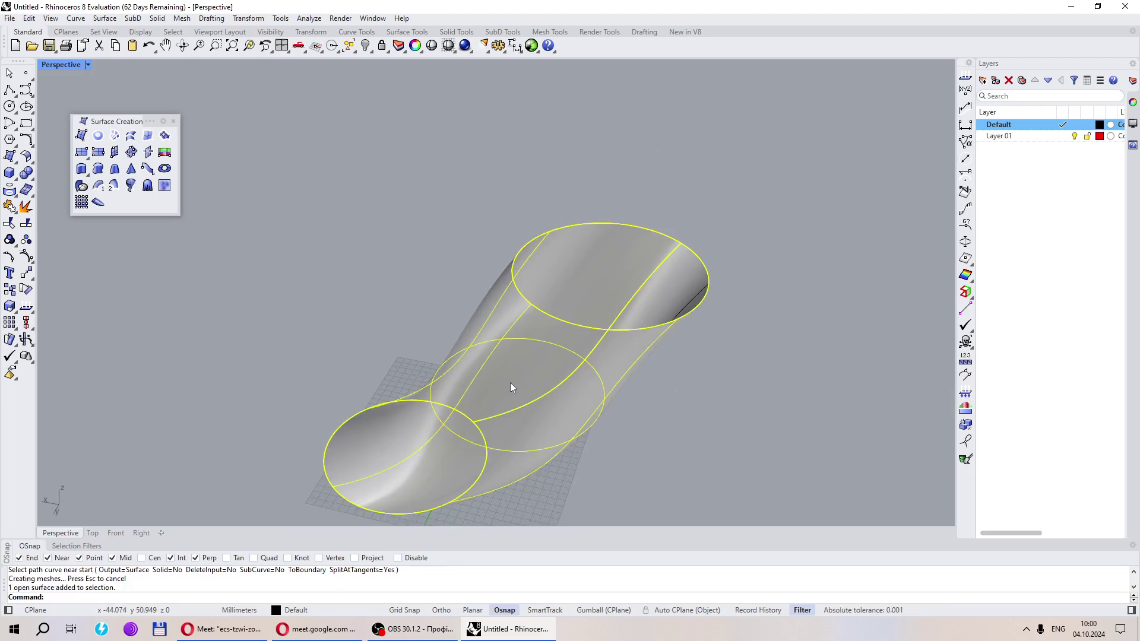
key("Delete")
Start a one-rail sweep with the S-shaped curve as the rail and the circle as the cross section
left_click(536, 452)
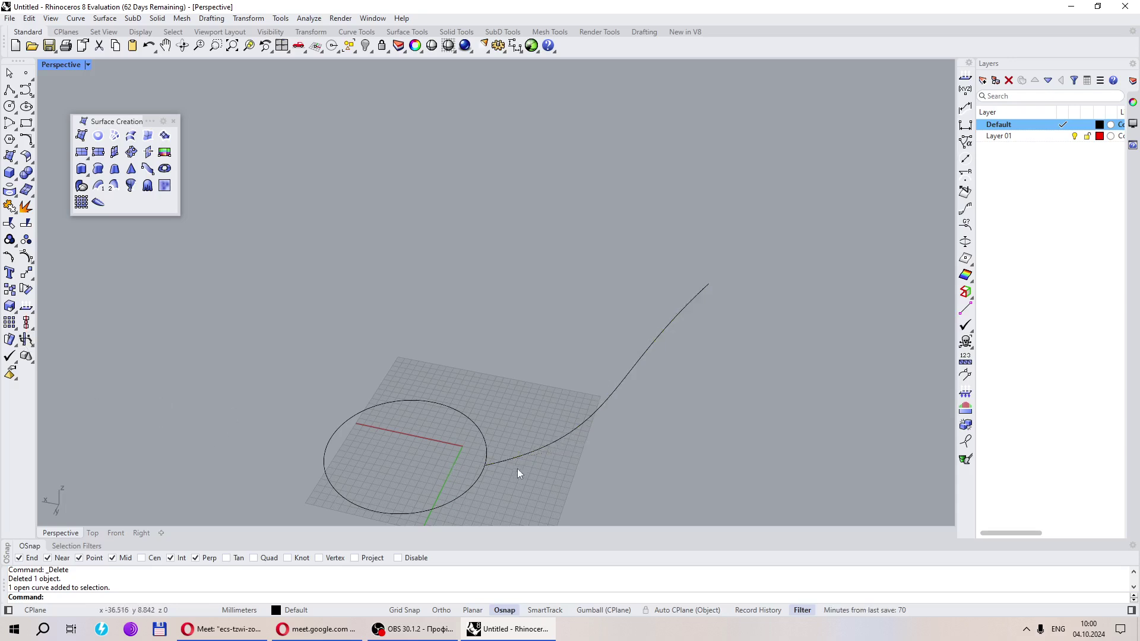
left_click(98, 186)
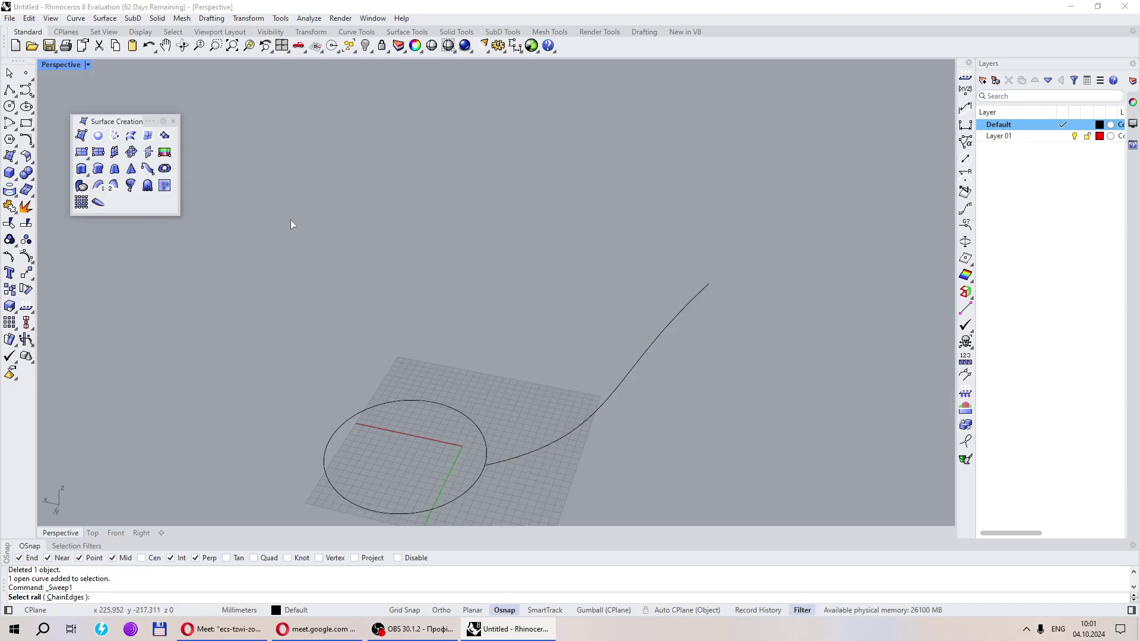
scroll(486, 403, "down", 2)
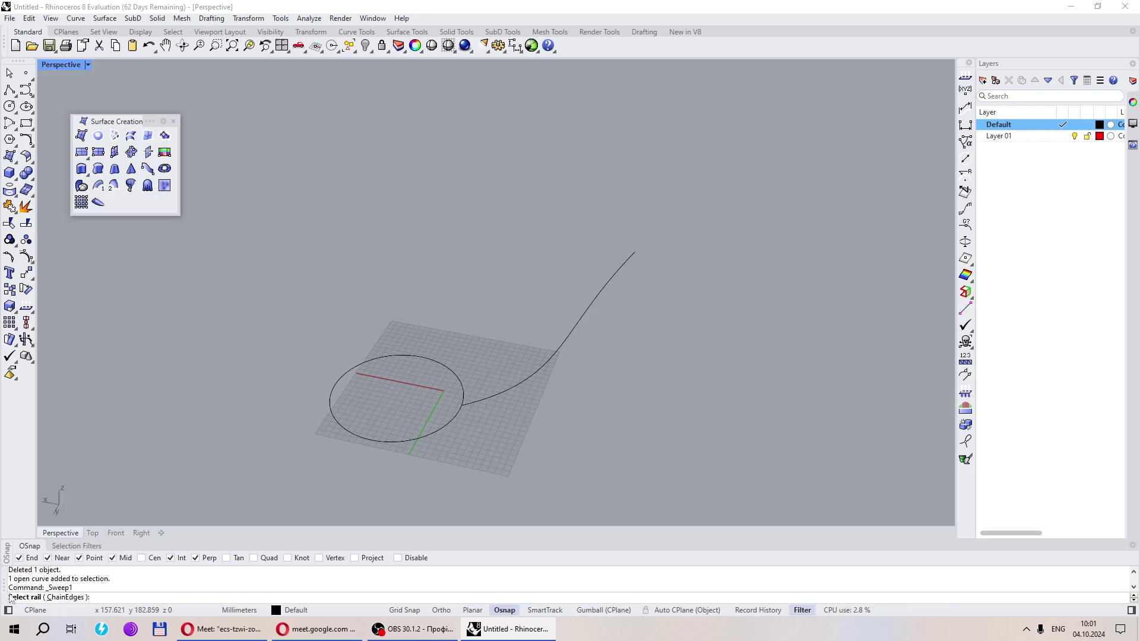
left_click(475, 402)
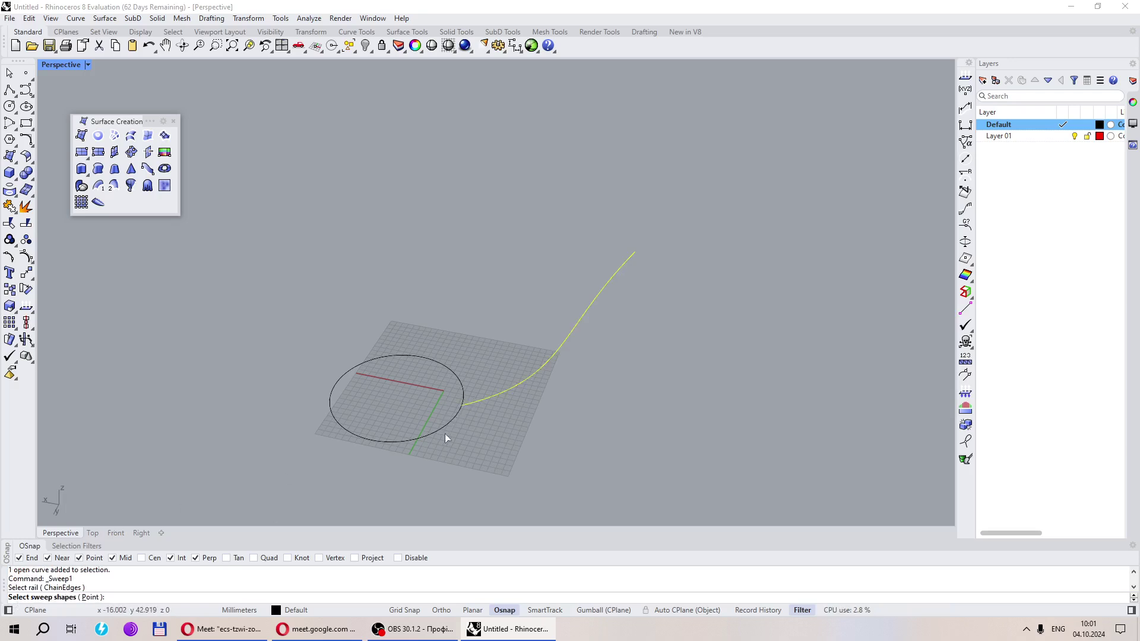
left_click(429, 438)
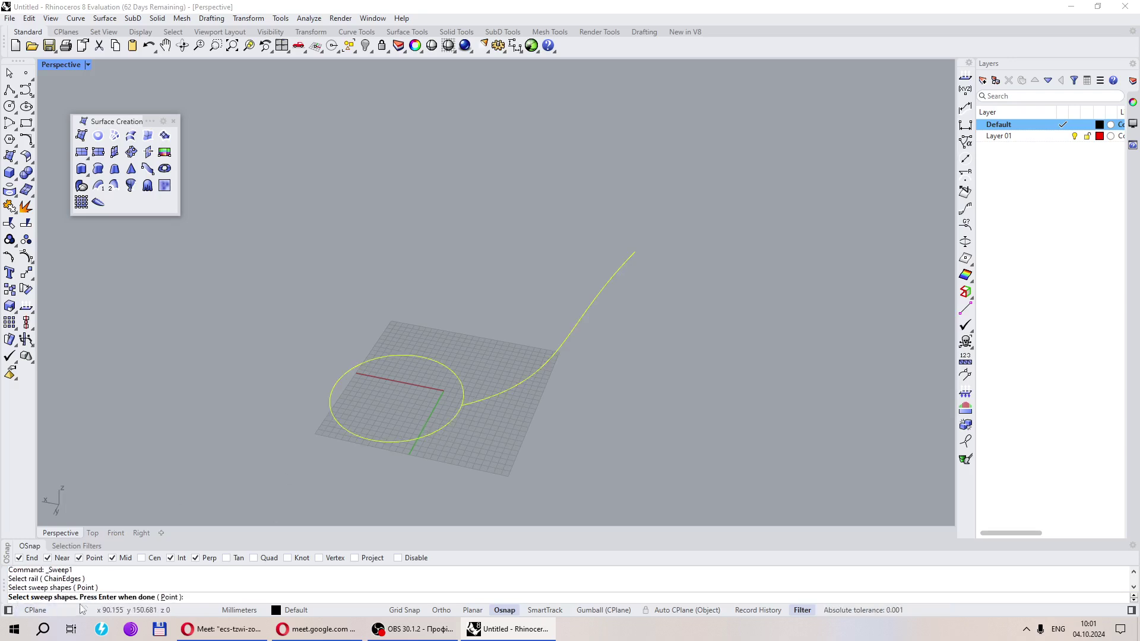
key("Return")
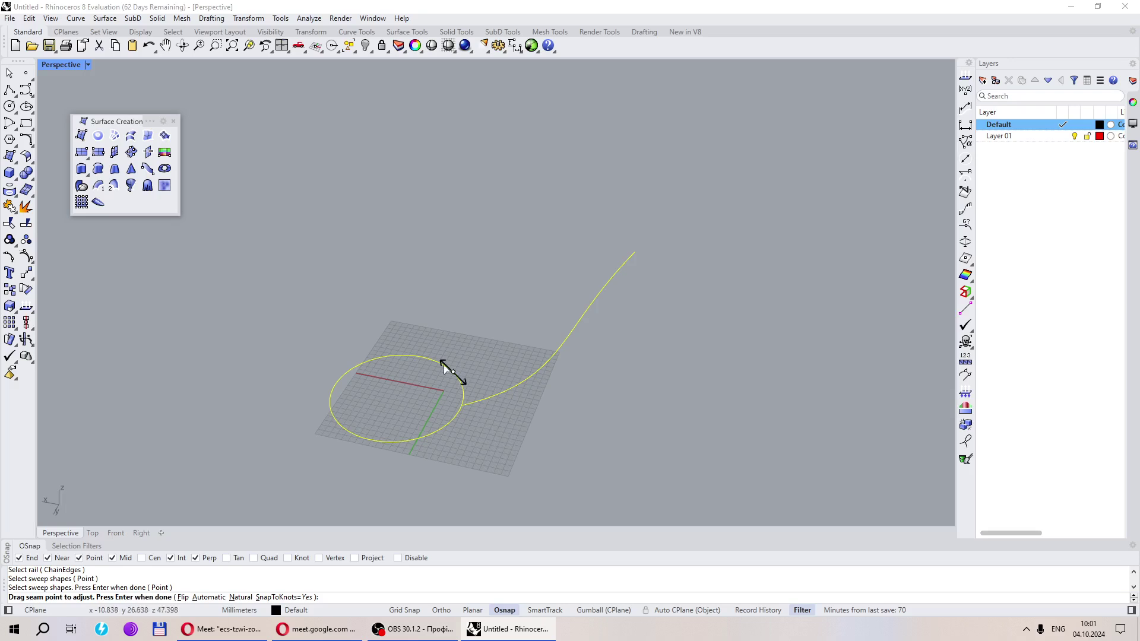
Flip the circle's seam direction twice, and create the sweep with the Freeform frame style and unchanged cross sections
right_click_drag(461, 387, 475, 419)
scroll(472, 415, "up", 4)
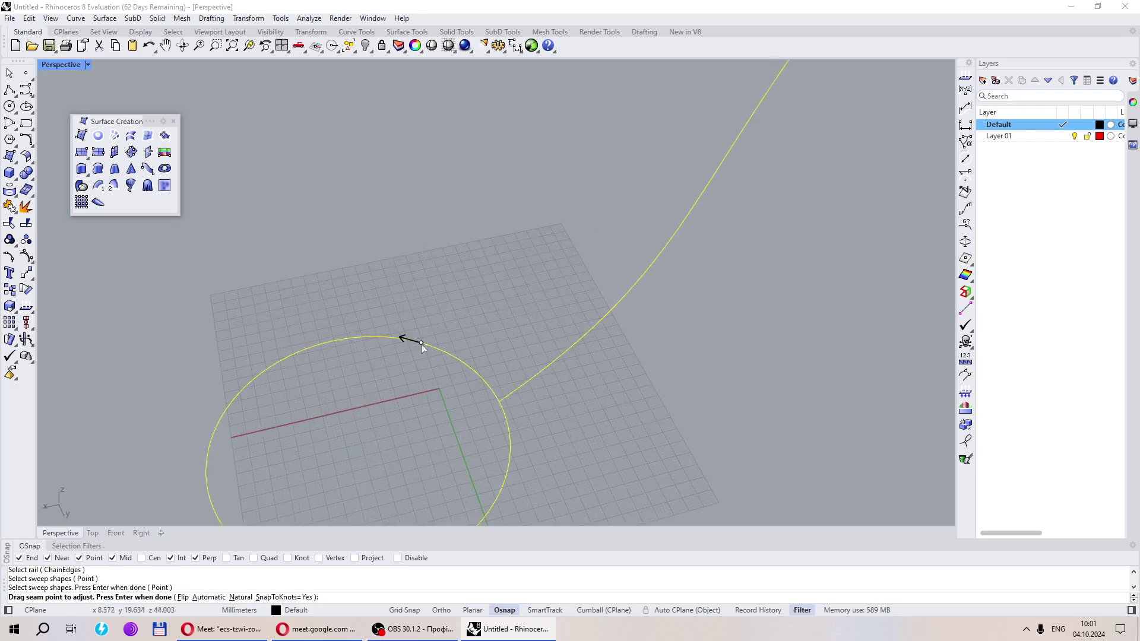
scroll(409, 356, "down", 5)
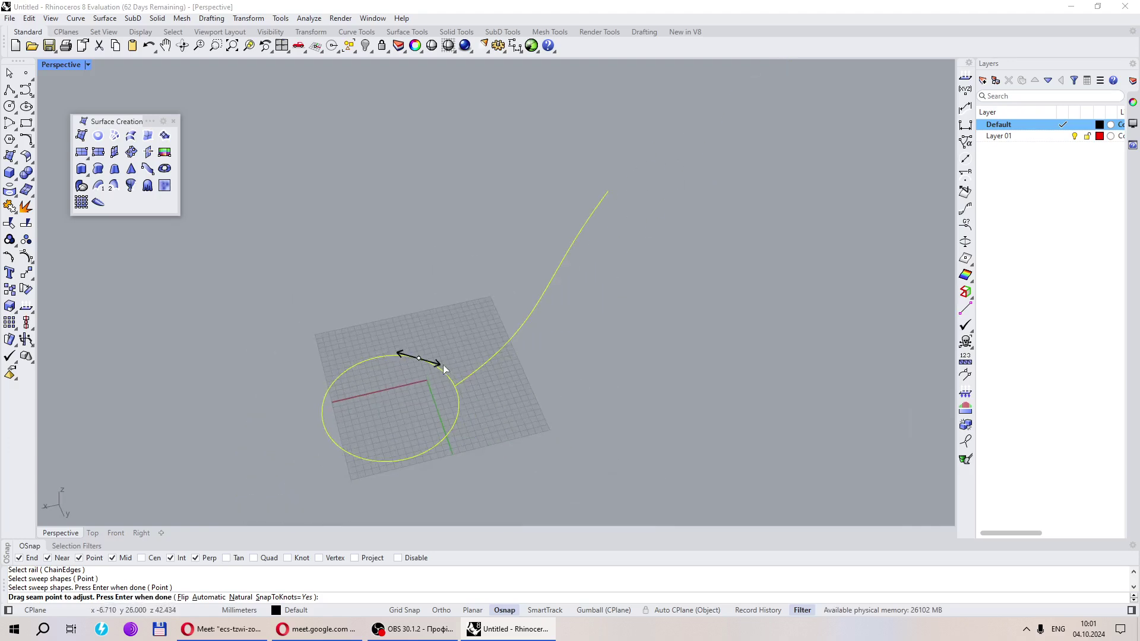
left_click(444, 369)
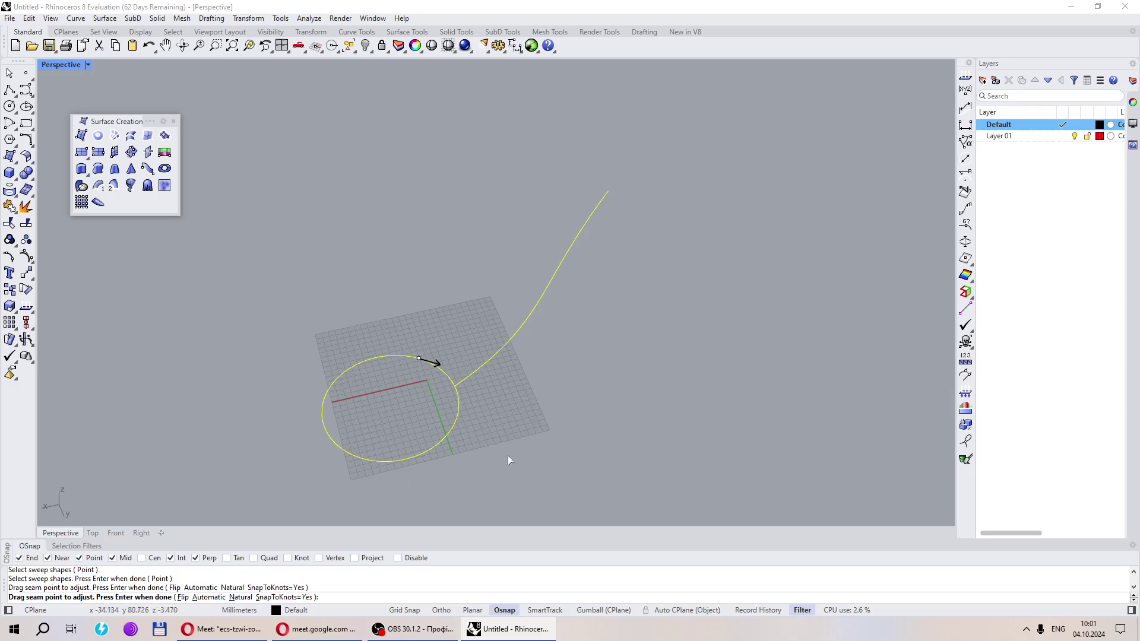
left_click(402, 356)
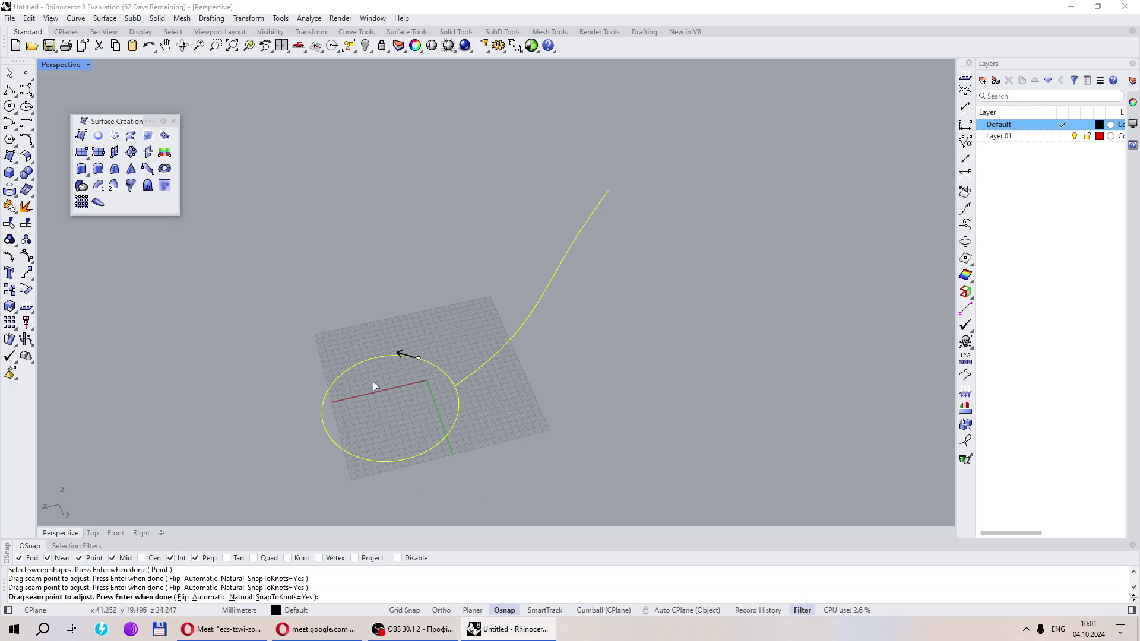
key("Return")
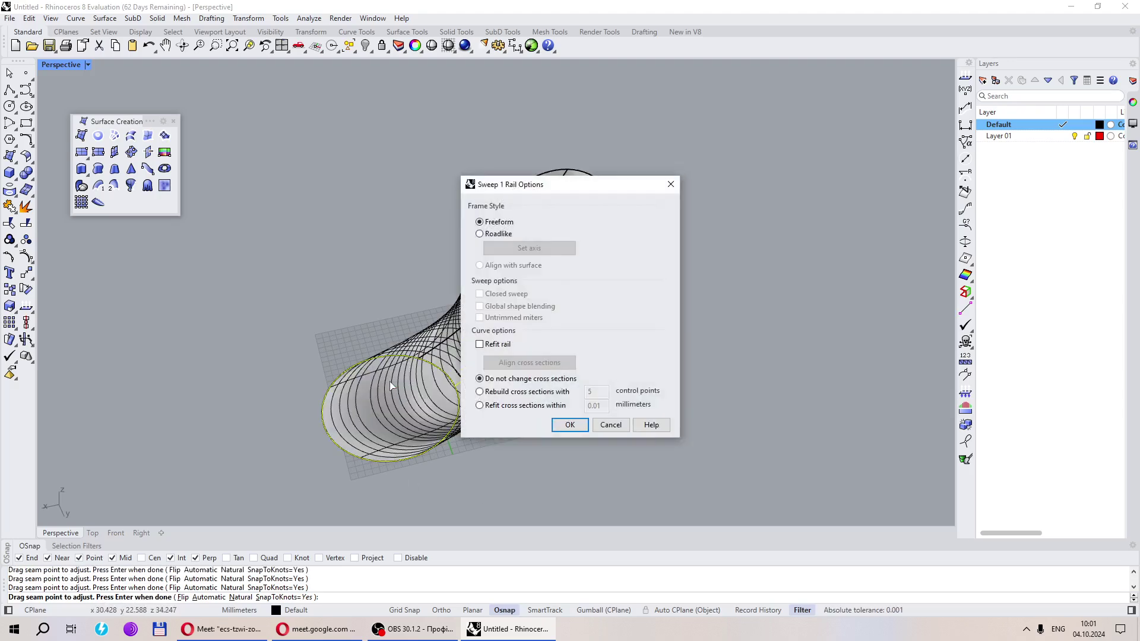
left_click(568, 425)
Delete the swept surface, keeping the circle and the S-shaped curve
right_click_drag(539, 429, 478, 466)
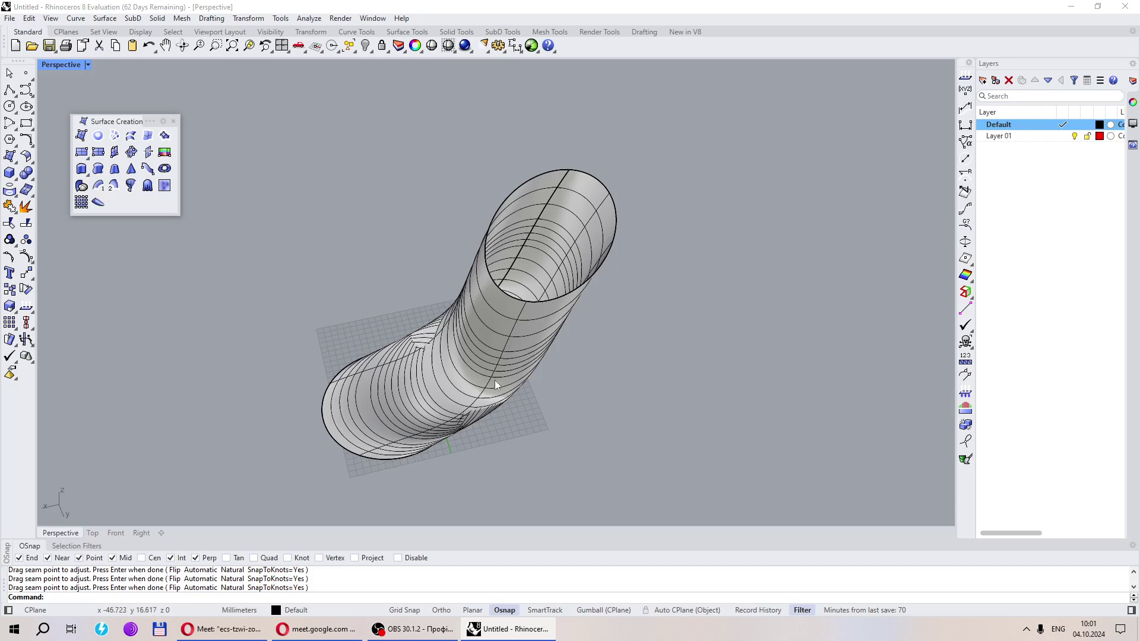
left_click(505, 350)
key("Delete")
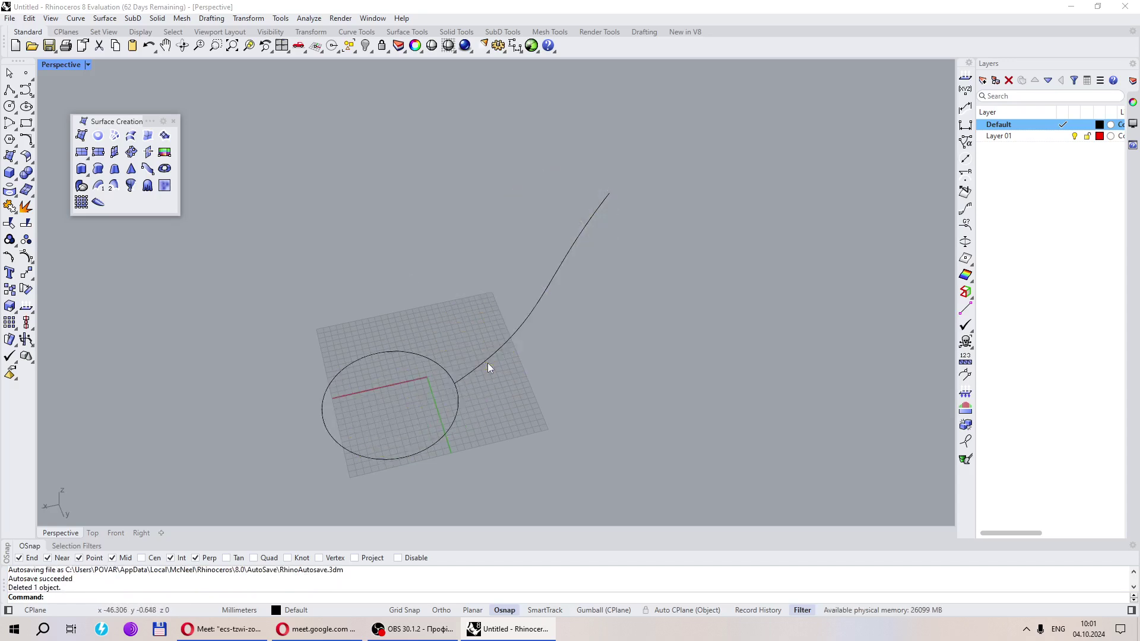
Extrude the circle along the S-shaped curve once more, picking the path near its start, and delete the resulting surface
right_click_drag(482, 369, 539, 361)
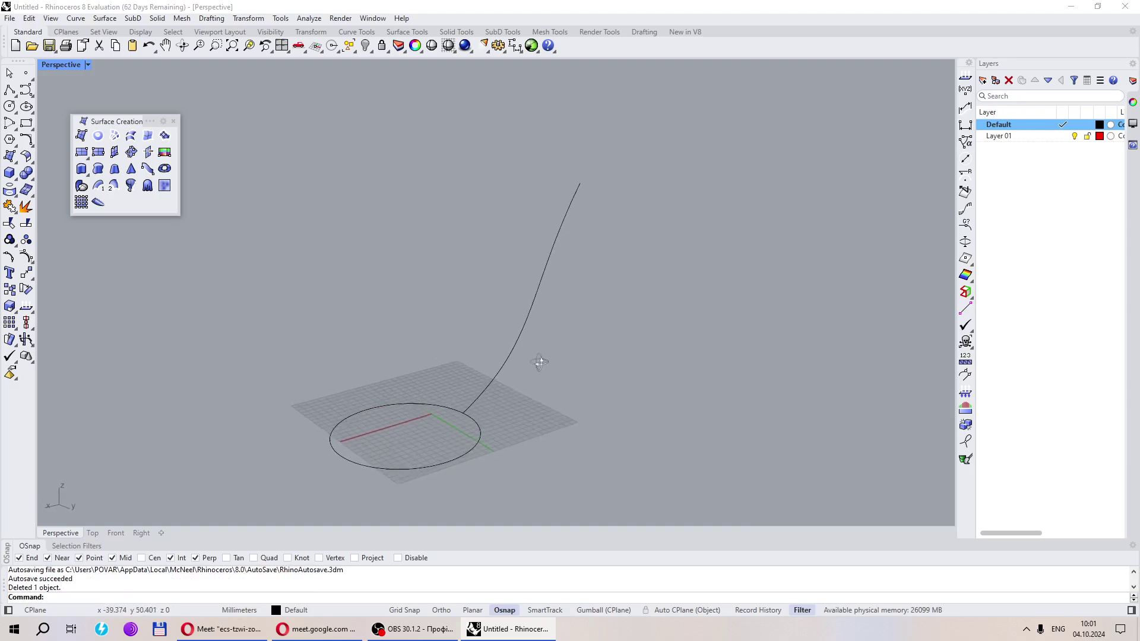
left_click(99, 171)
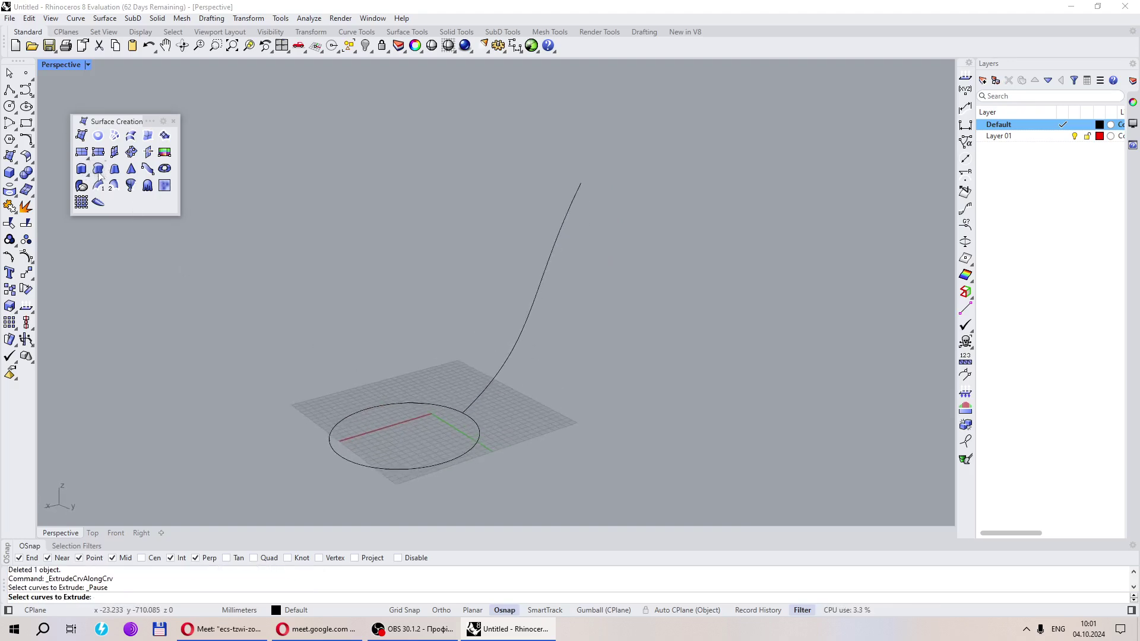
left_click(473, 447)
key("Return")
left_click(485, 398)
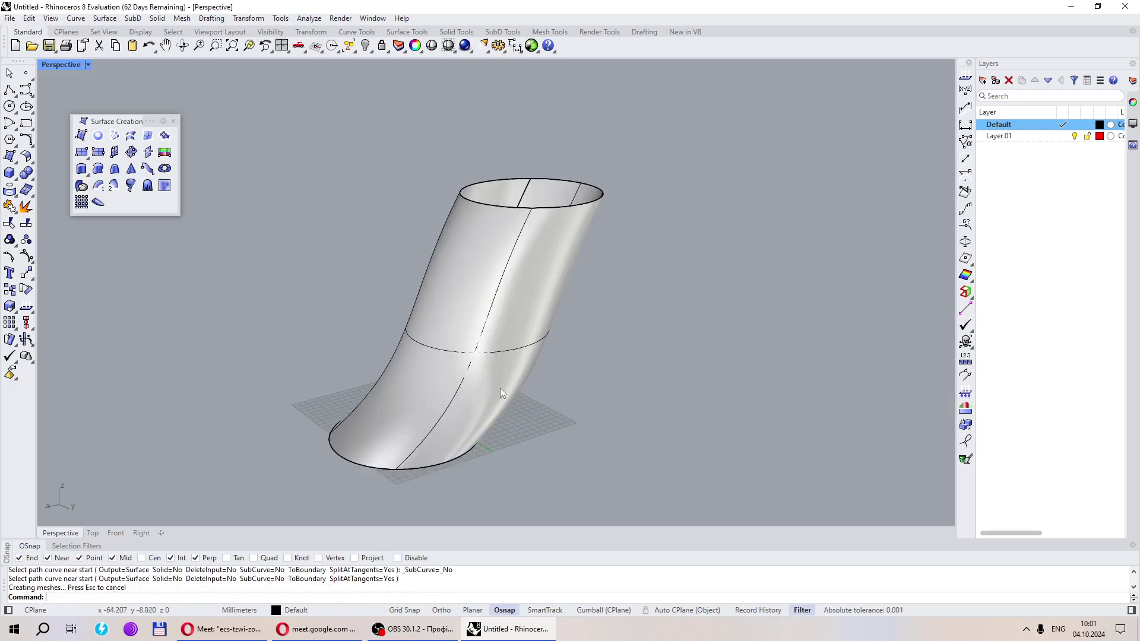
key("Escape")
left_click(479, 401)
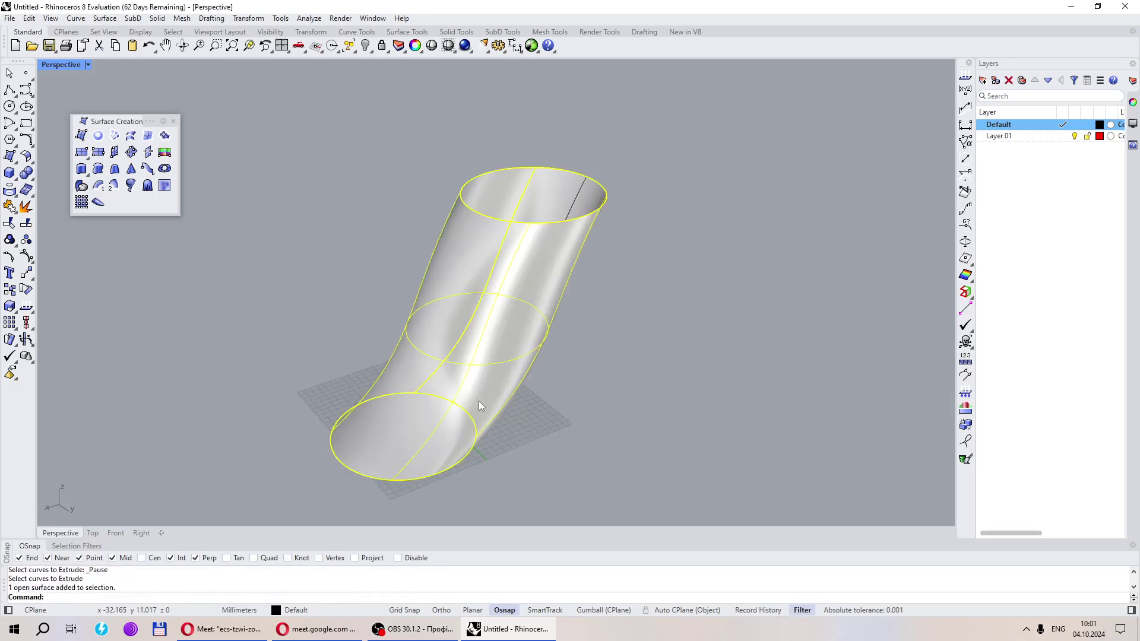
key("Delete")
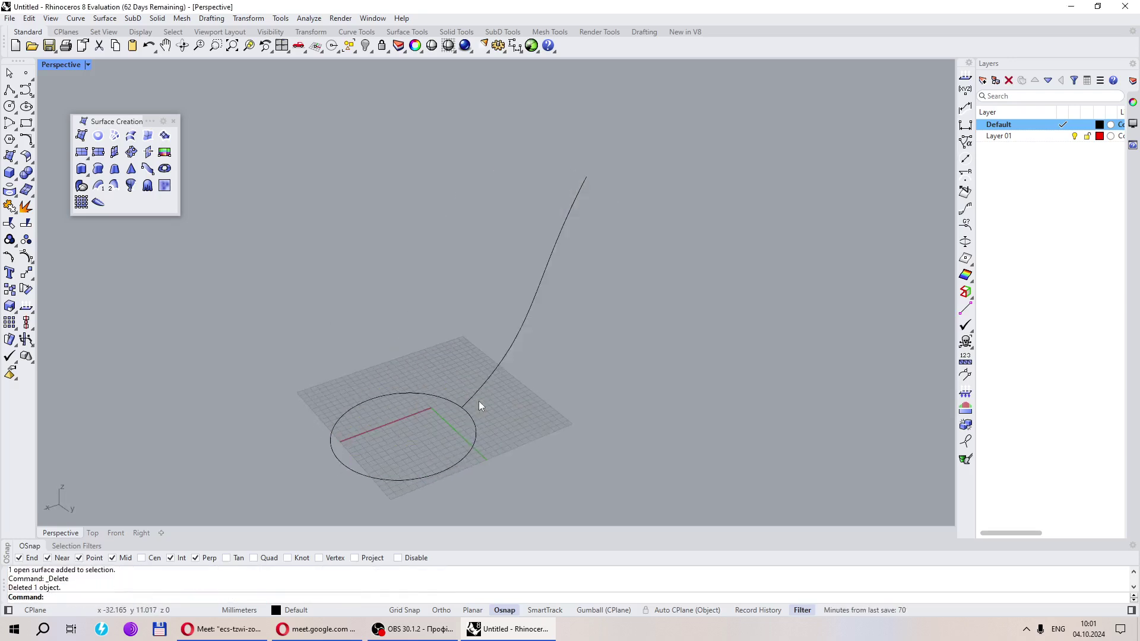
Extrude the circle upward about 144 mm as a tapered solid with a draft angle of 10
left_click(114, 170)
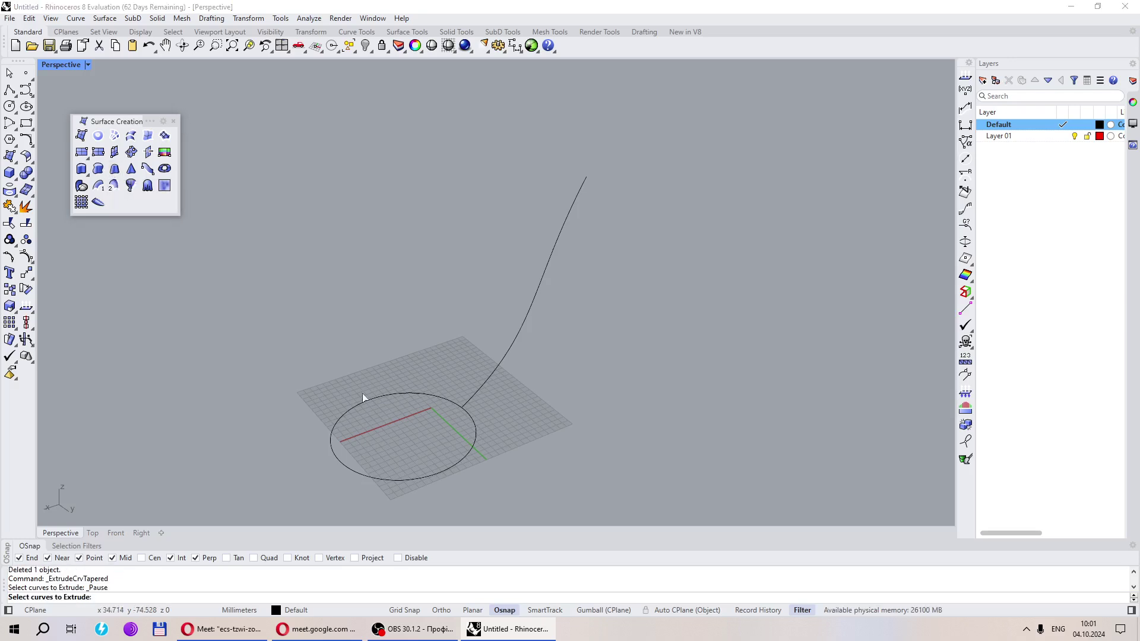
left_click(440, 470)
key("Return")
left_click(172, 588)
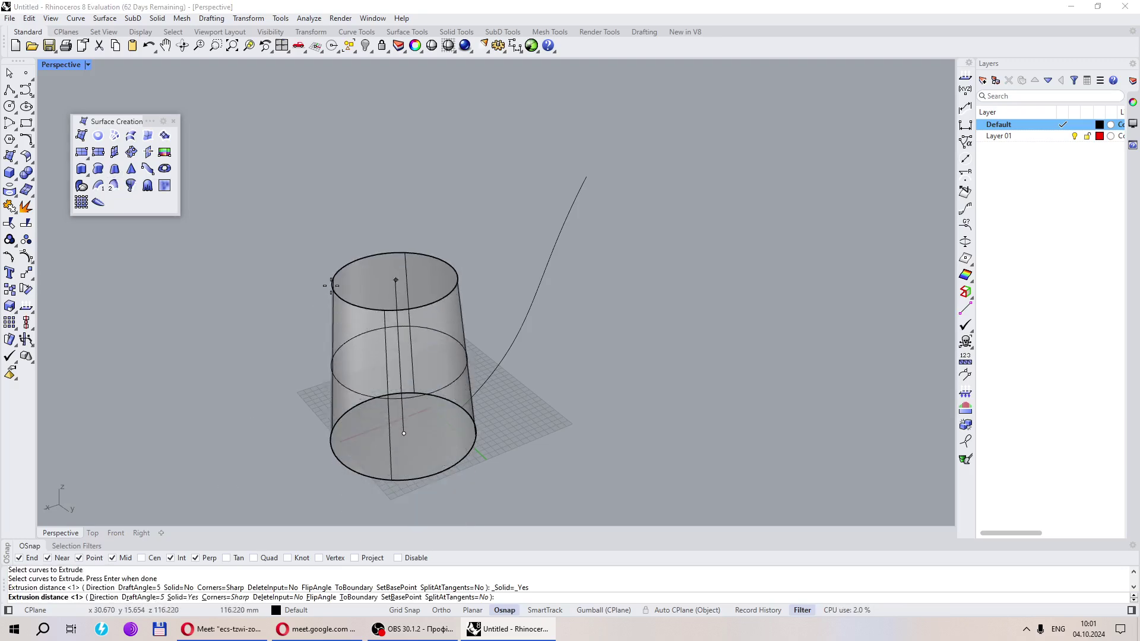
left_click(150, 597)
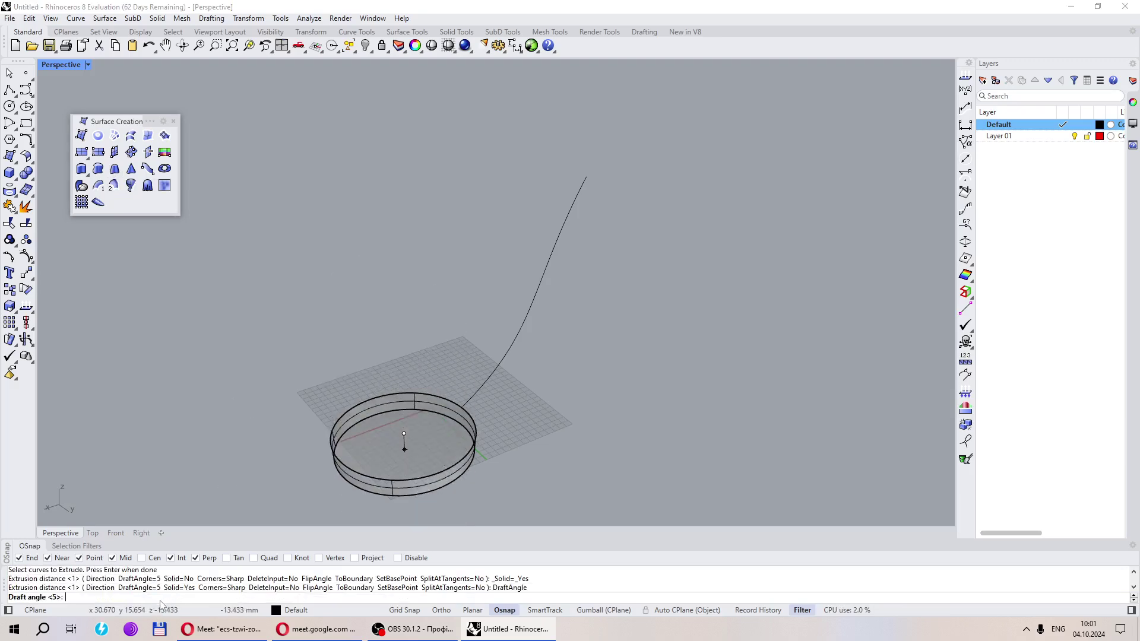
type("10")
key("Return")
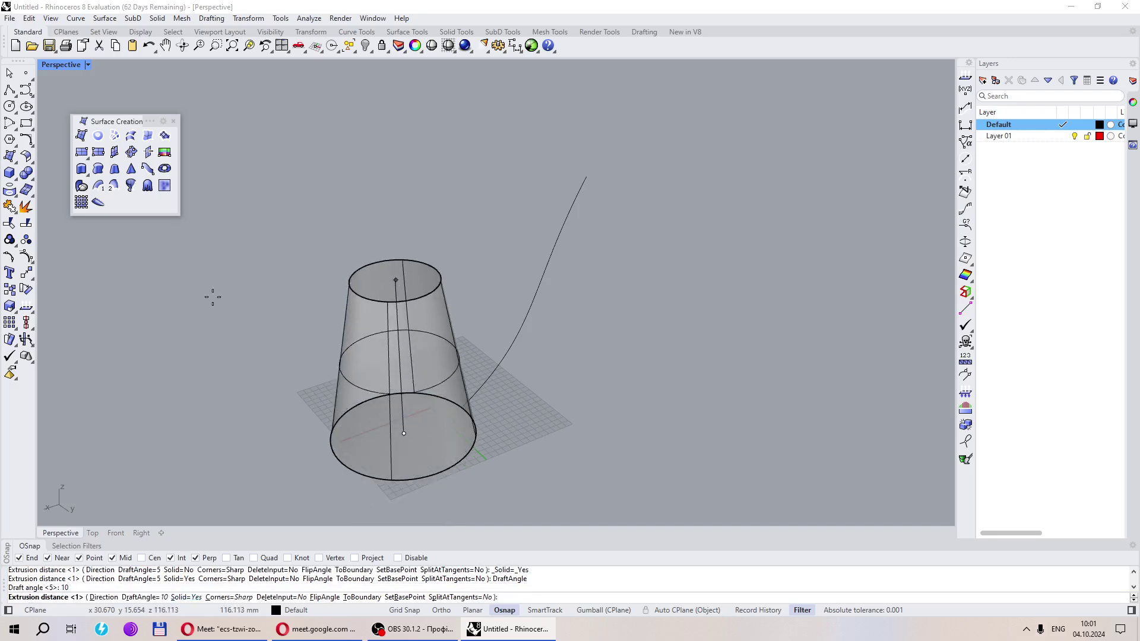
left_click(317, 398)
Draw a closed degree 3 control-point curve with an irregular rounded outline on the ground beside the tapered solid
right_click_drag(316, 398, 338, 396)
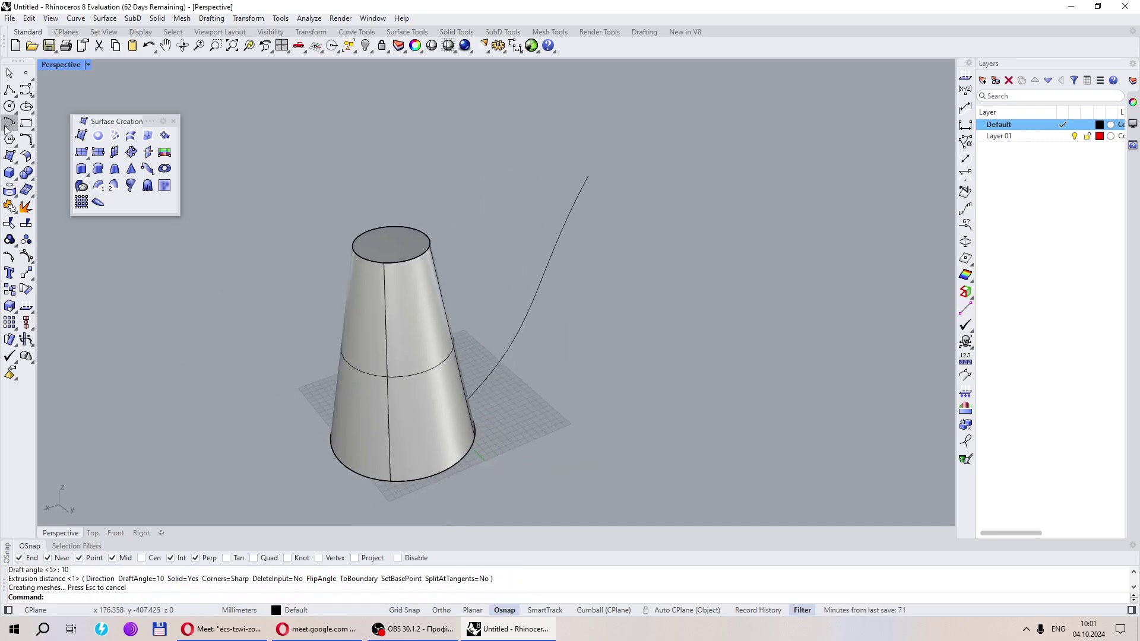
left_click(26, 90)
left_click(534, 433)
left_click(601, 348)
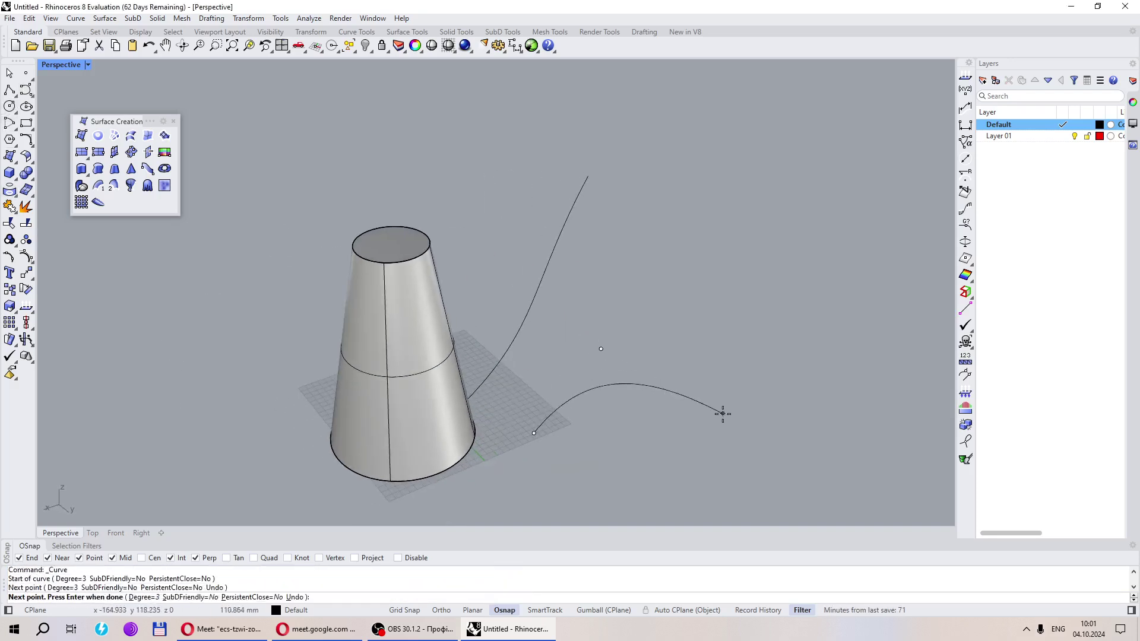
left_click(754, 425)
left_click(789, 475)
left_click(601, 497)
left_click(533, 433)
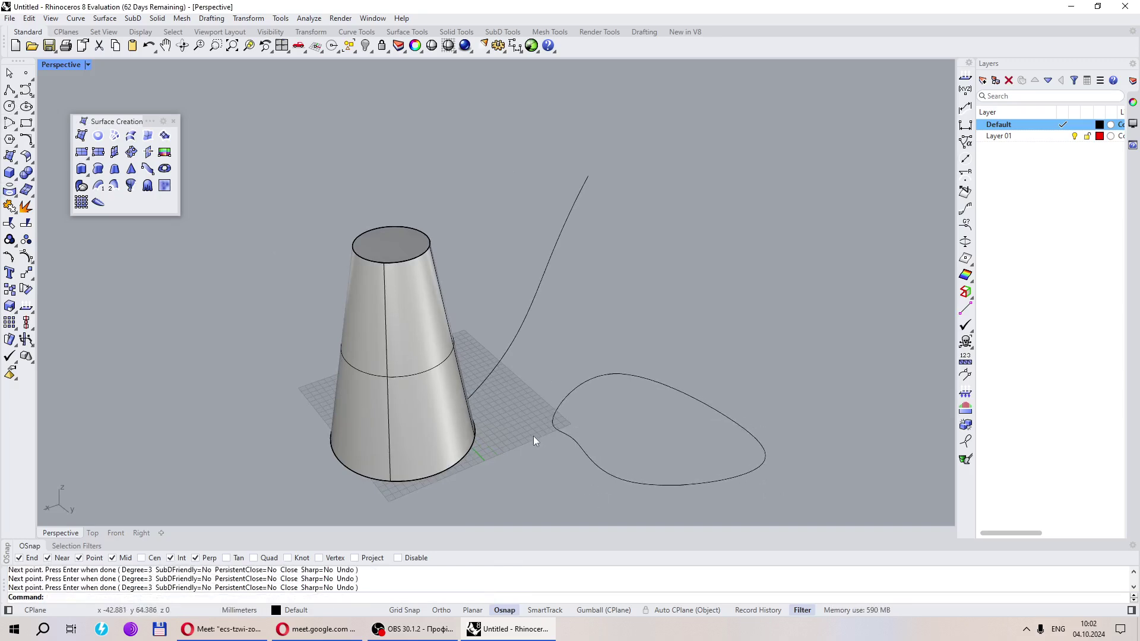
right_click(533, 436)
key("Escape")
Start a tapered solid extrusion of the closed irregular curve and set its draft angle to 20
left_click(115, 169)
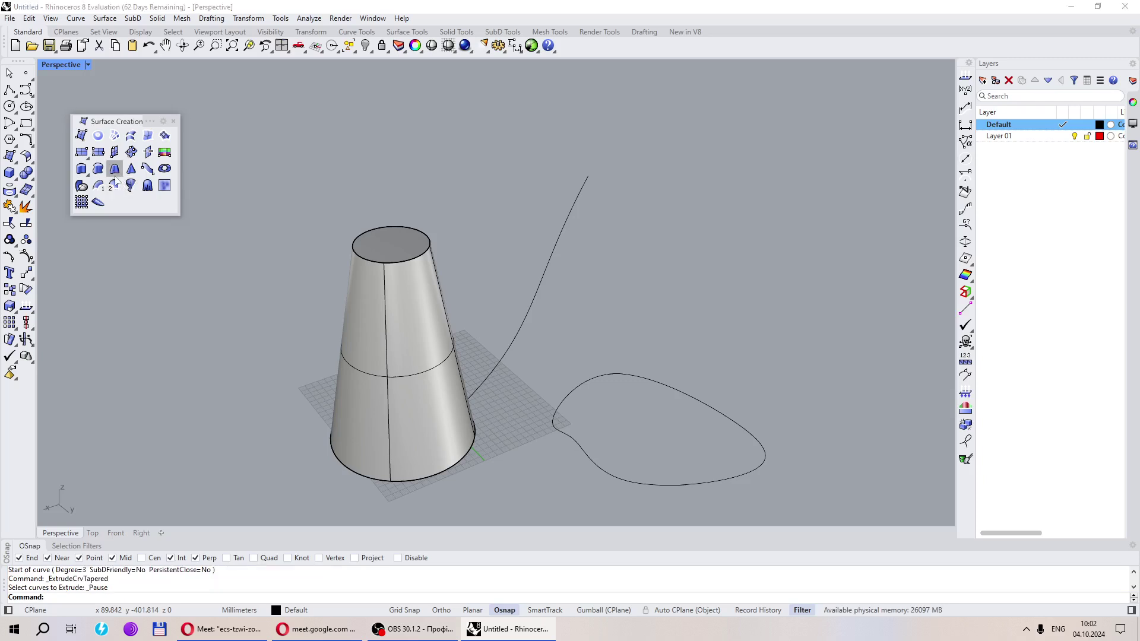
left_click(605, 475)
key("Return")
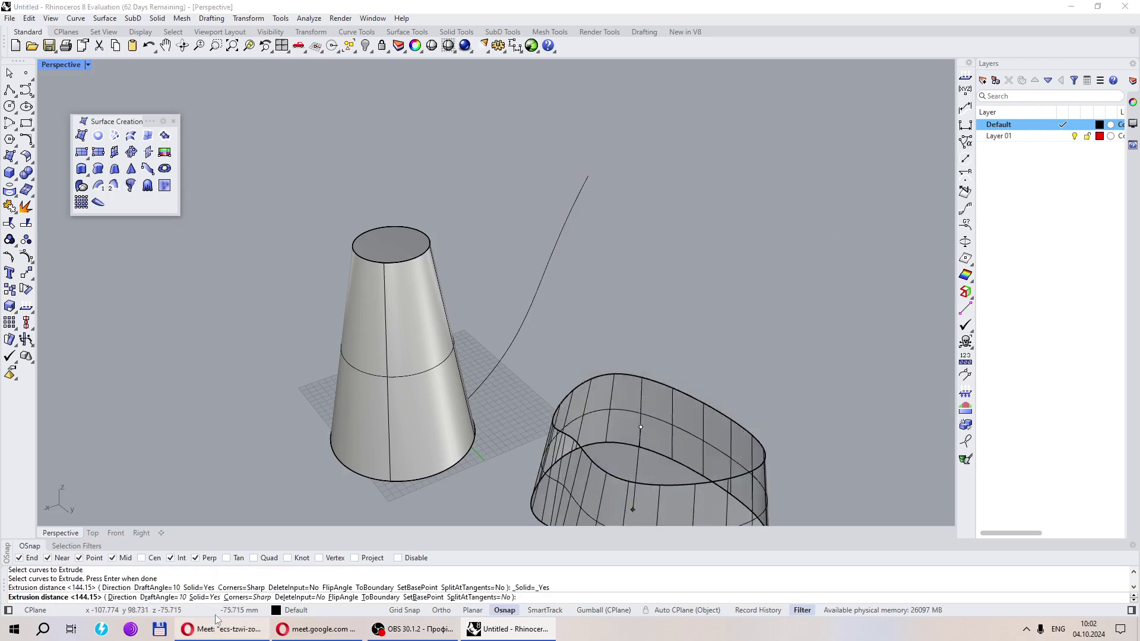
left_click(257, 596)
left_click(157, 597)
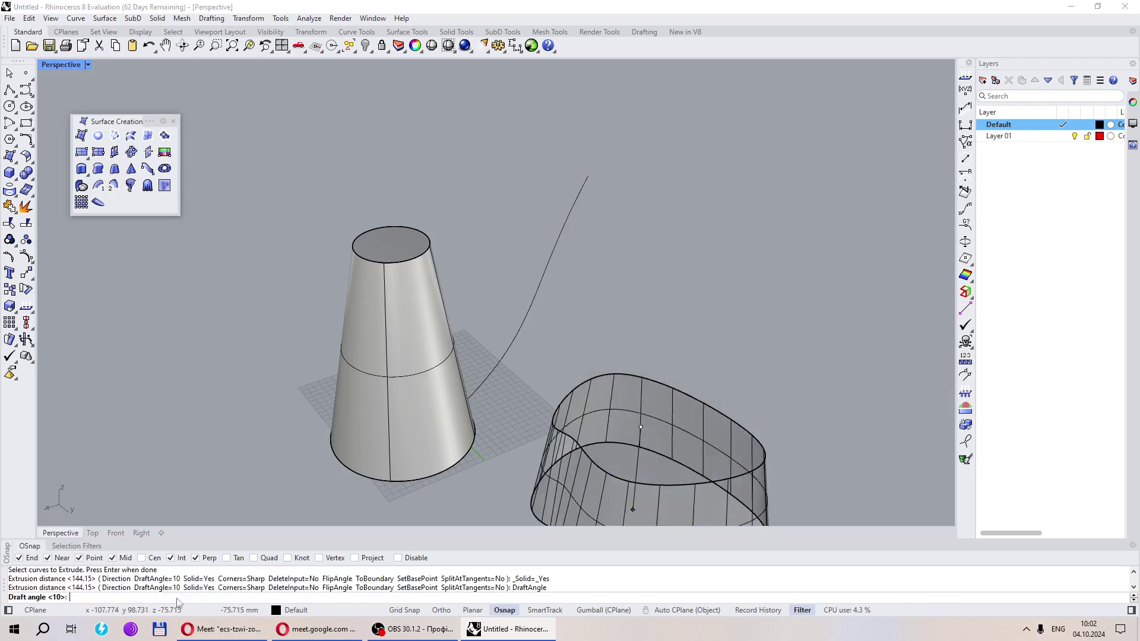
type("20")
key("Return")
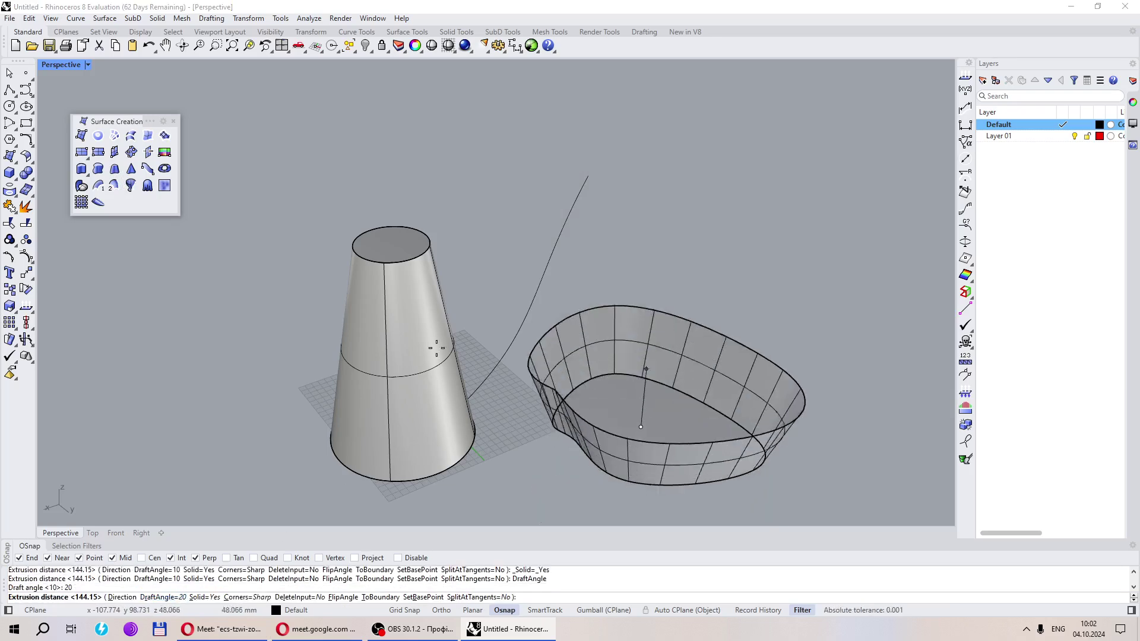
scroll(535, 280, "down", 2)
scroll(570, 276, "down", 3)
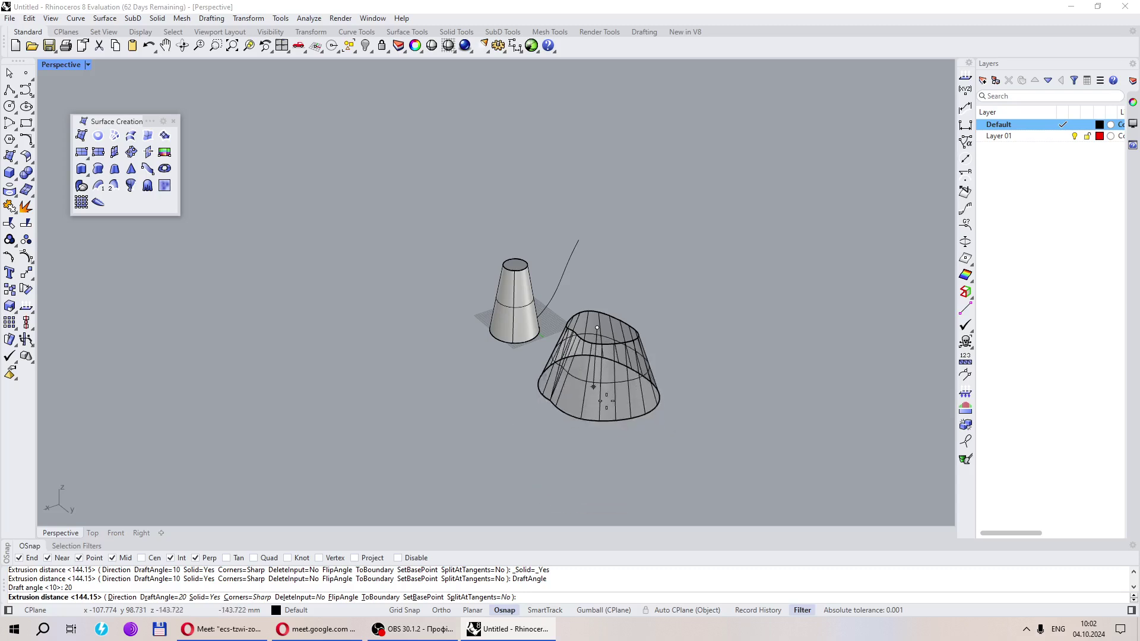
Set the draft angle to -20 and finish the irregular curve's tapered solid extrusion upward
left_click(177, 599)
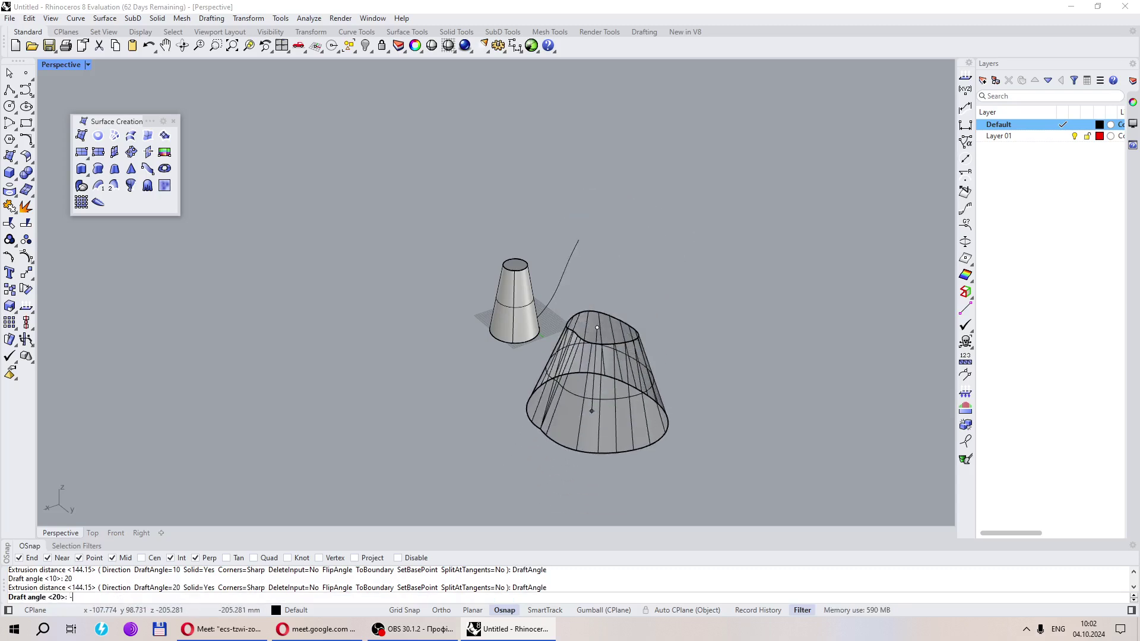
type("-20")
key("Return")
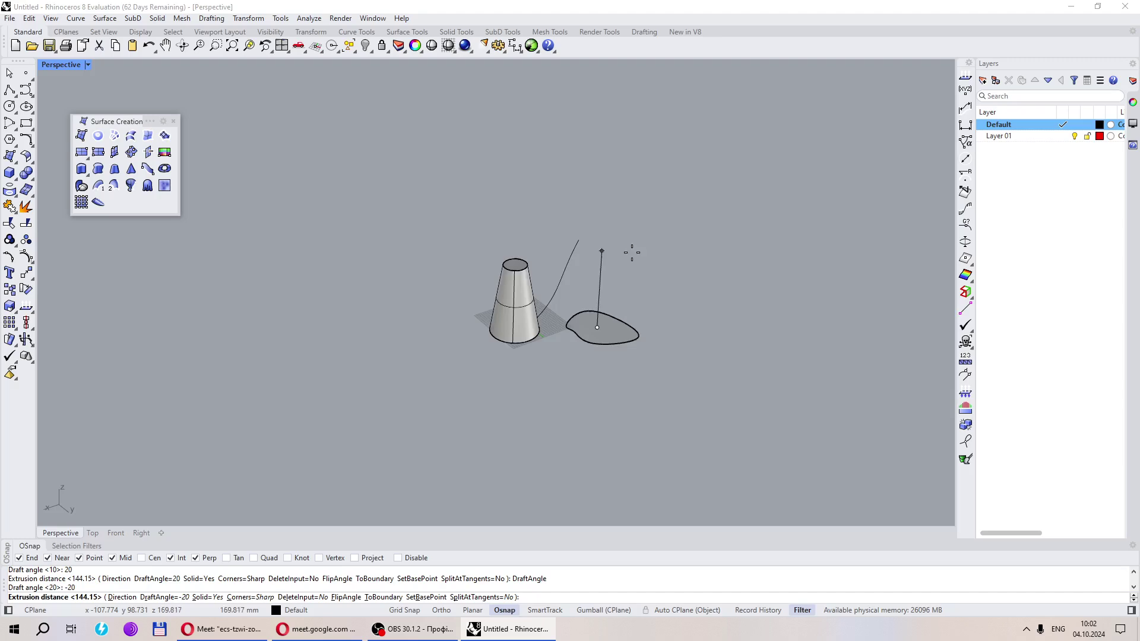
scroll(632, 252, "up", 8)
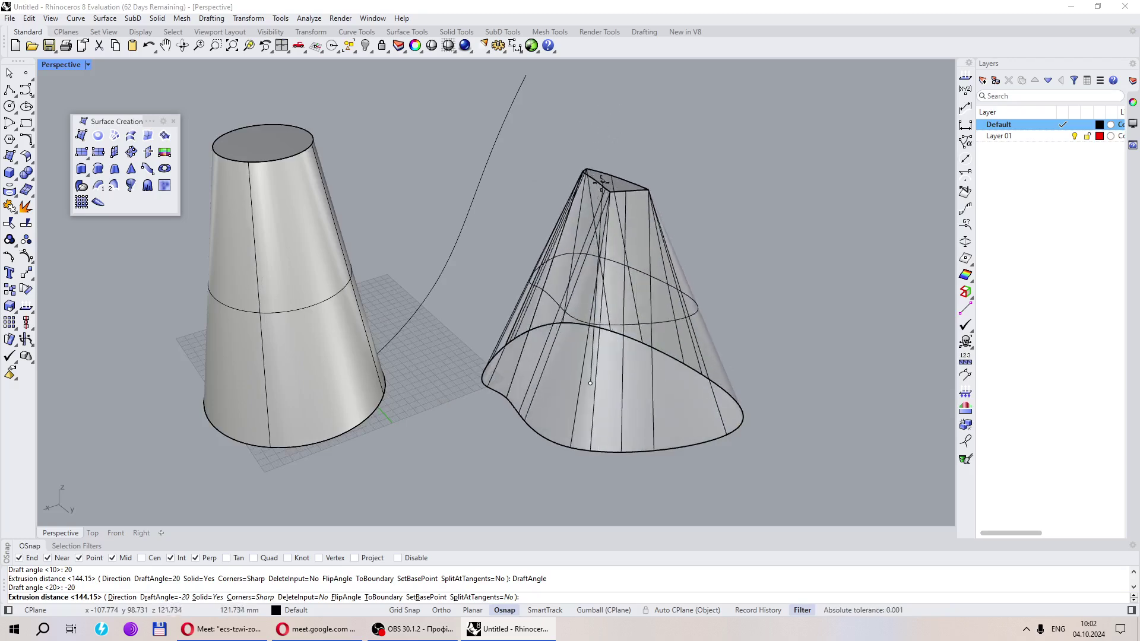
left_click(609, 237)
Delete both tapered solids together with all three curves, leaving the scene empty
right_click_drag(611, 241, 674, 389)
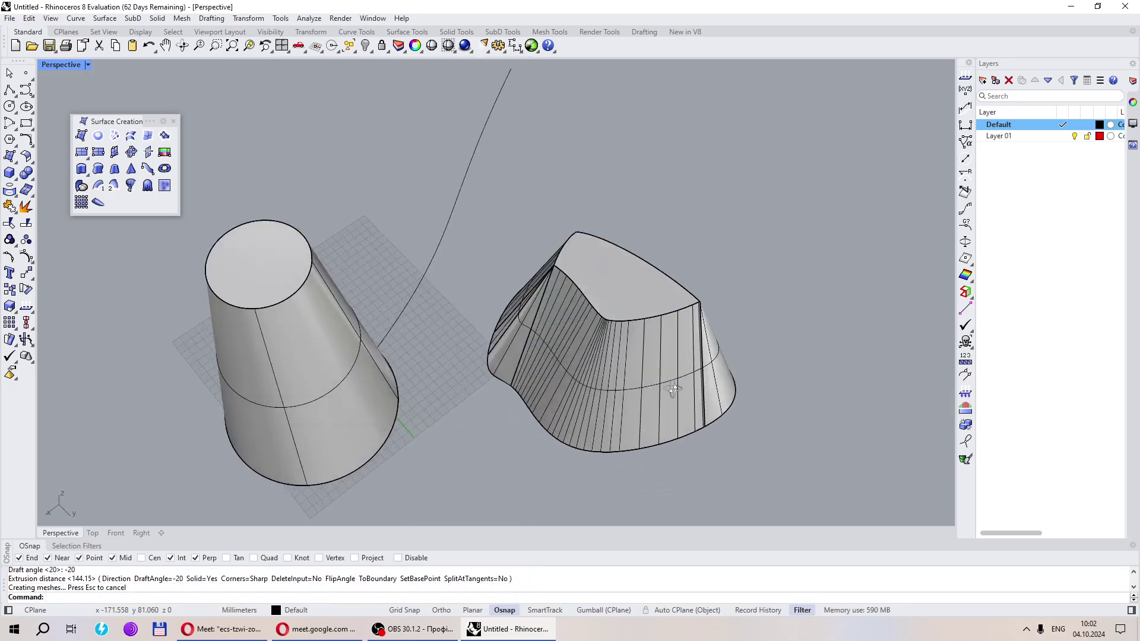
left_click(604, 386)
key("Escape")
scroll(604, 386, "down", 6)
left_click_drag(724, 460, 347, 228)
key("Delete")
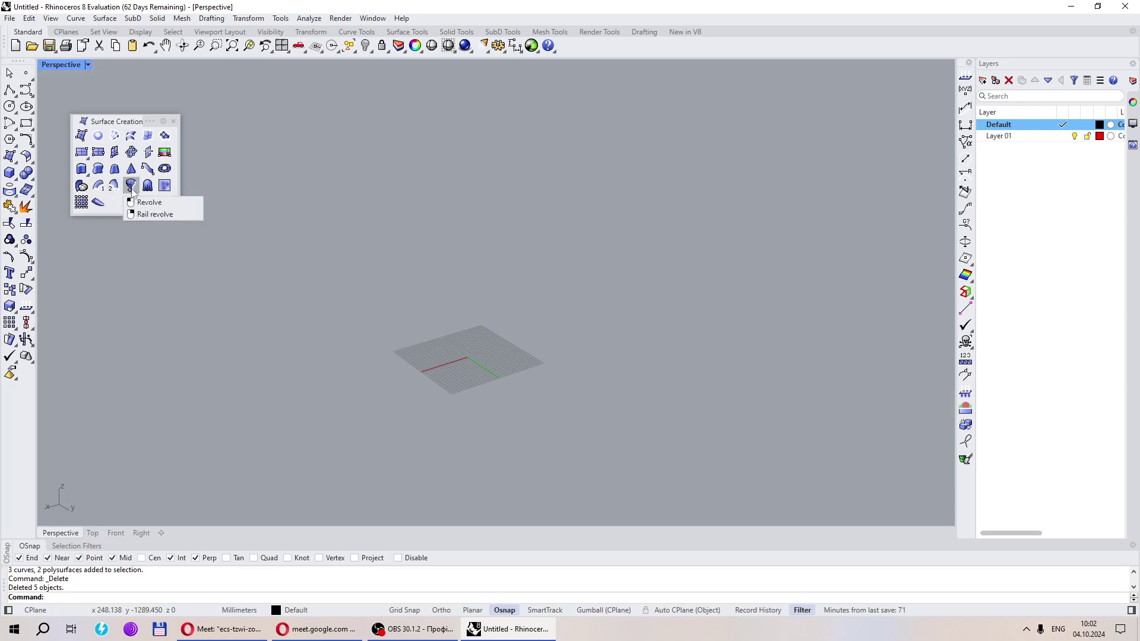
Draw a straight two-point polyline diagonally across the ground, just beyond the construction grid's corner
left_click(9, 90)
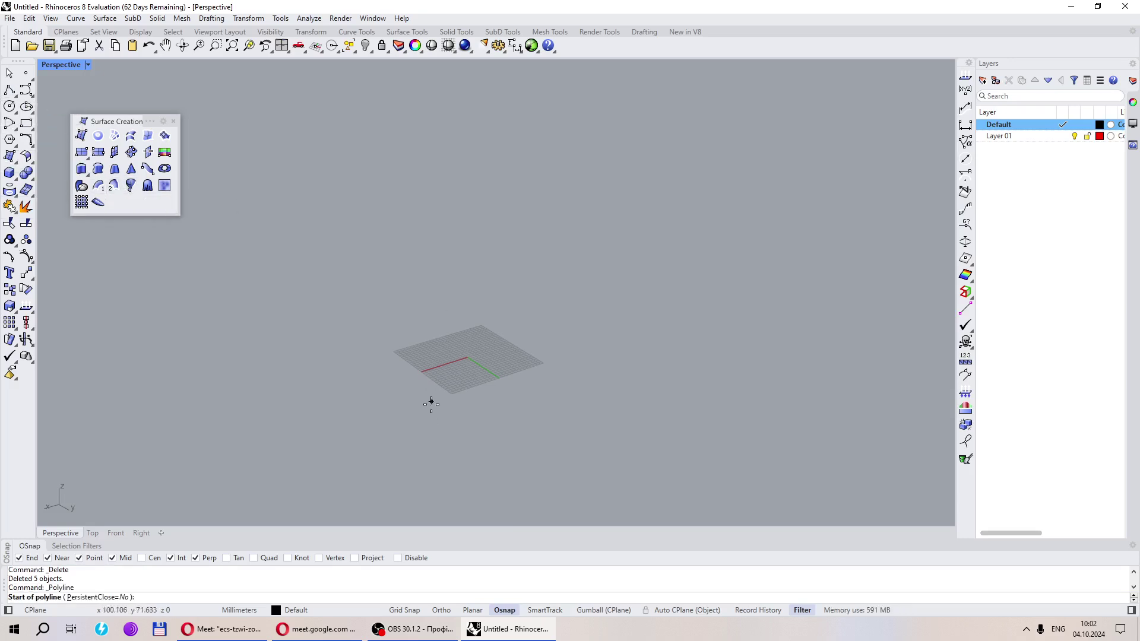
left_click(451, 436)
left_click(659, 305)
key("Return")
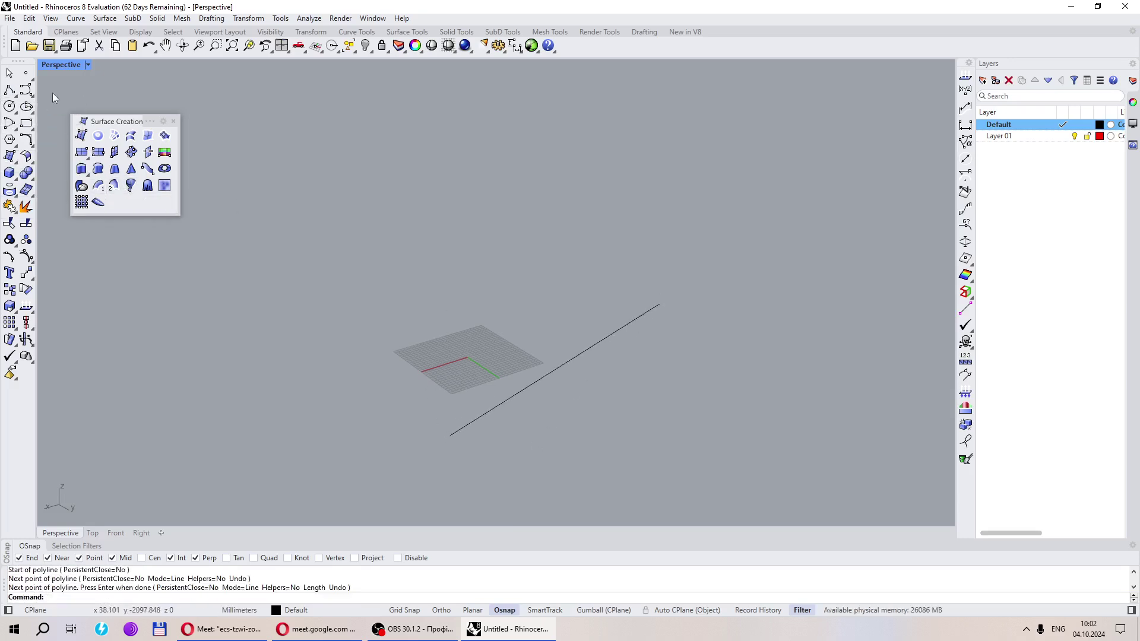
Draw an open degree 3 control-point curve with five points, winding along one side of the straight line
left_click(23, 91)
left_click(532, 449)
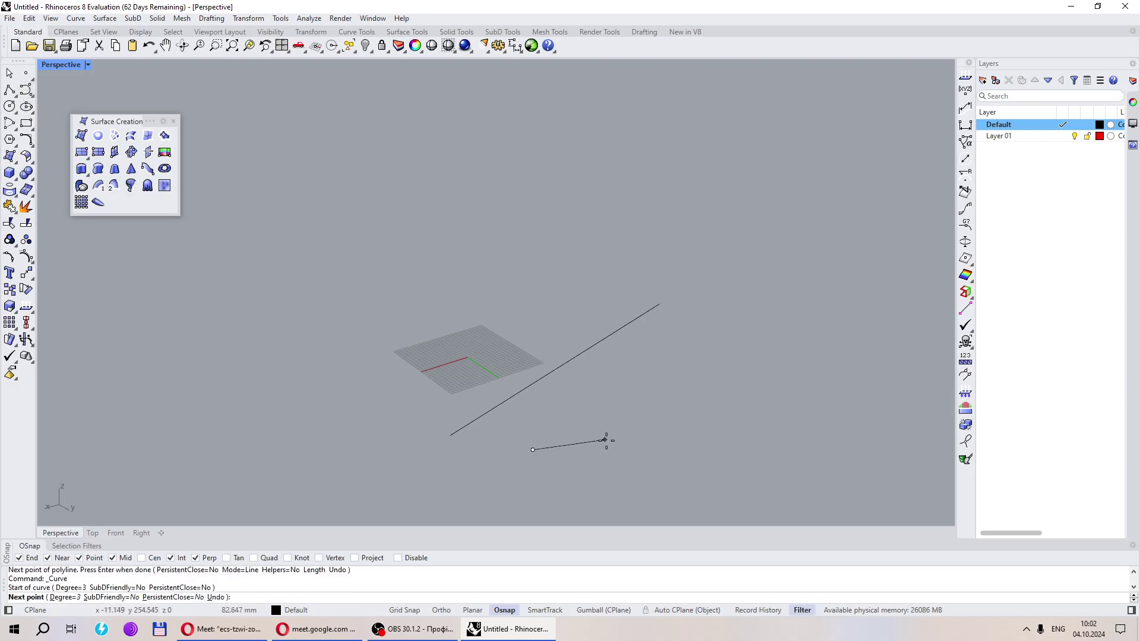
left_click(640, 450)
left_click(625, 364)
left_click(740, 376)
left_click(707, 331)
key("Return")
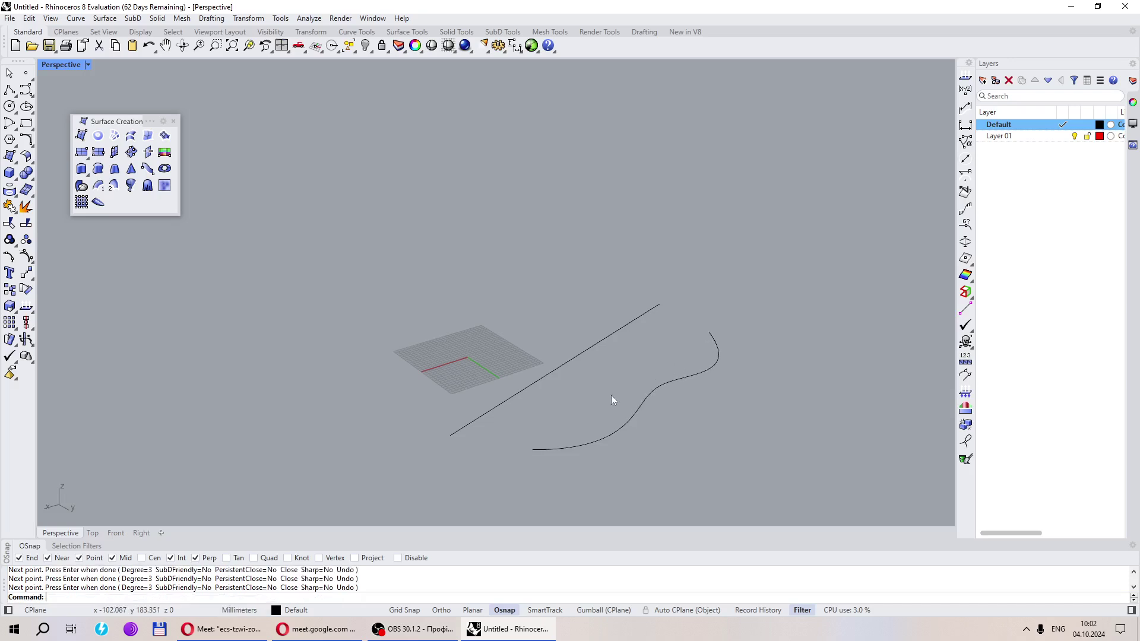
Start revolving the winding curve, with two points on the straight line as the revolve axis
left_click(147, 169)
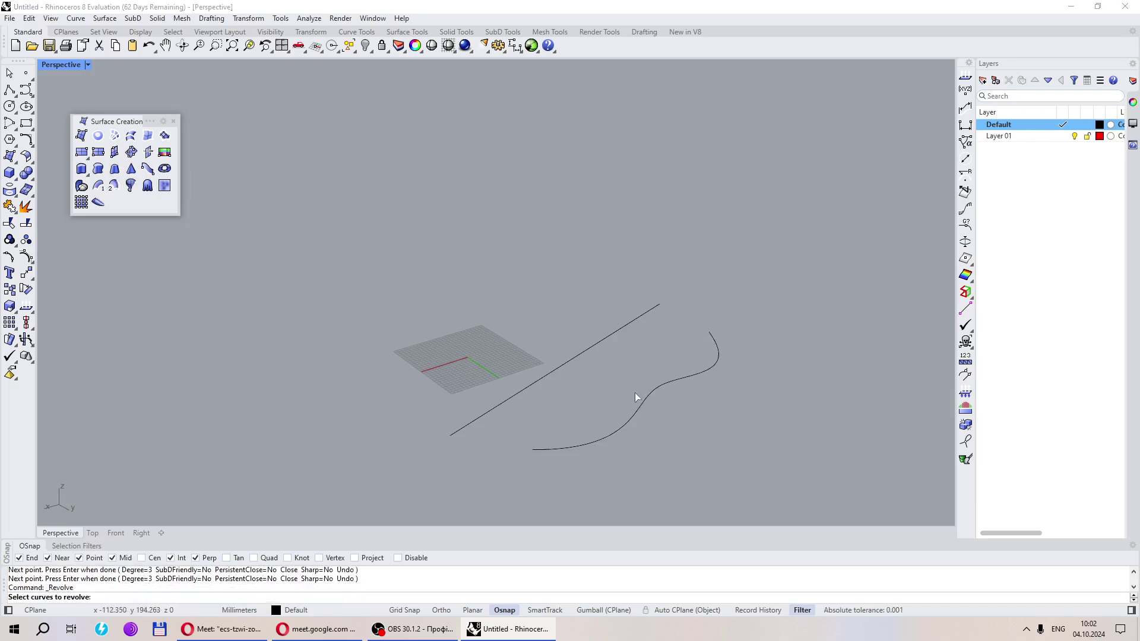
left_click(639, 414)
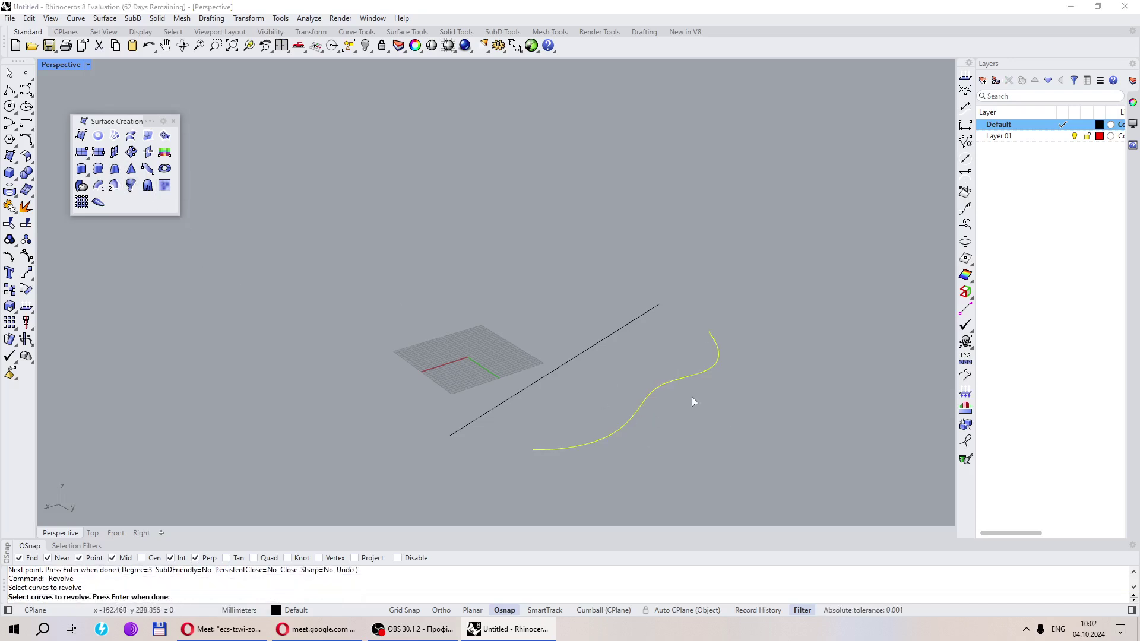
right_click_drag(692, 397, 594, 389)
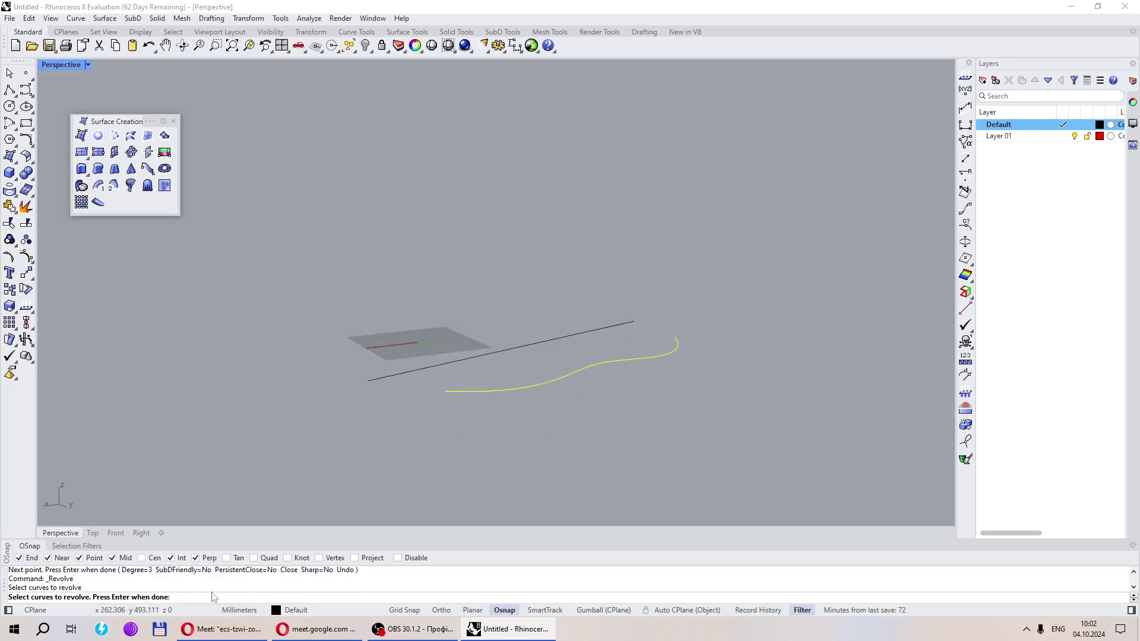
key("Return")
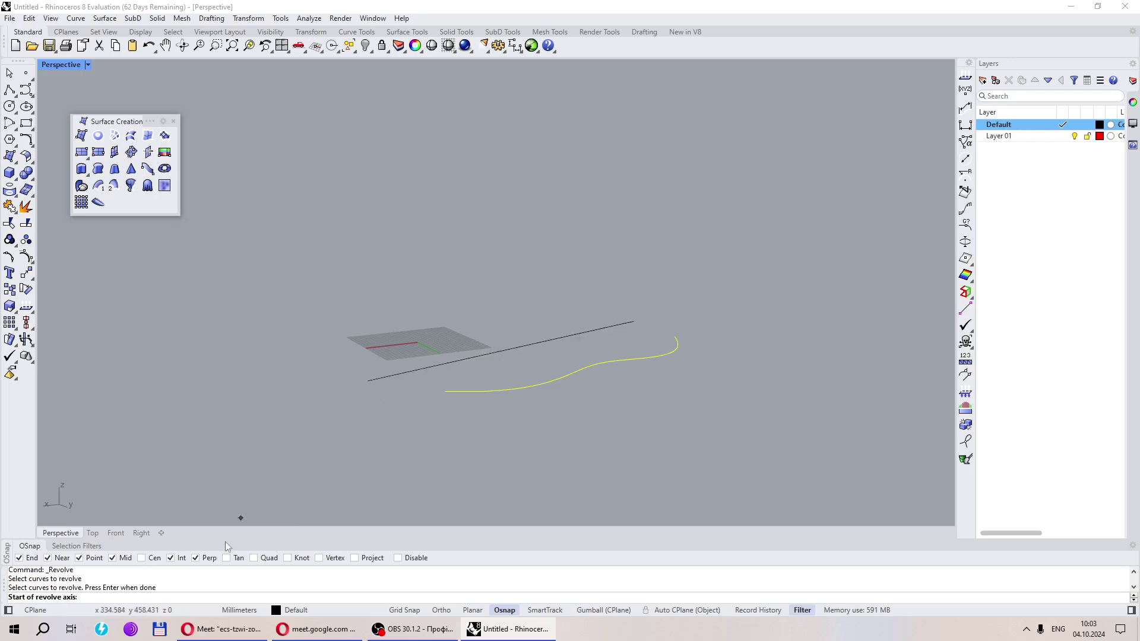
left_click(431, 367)
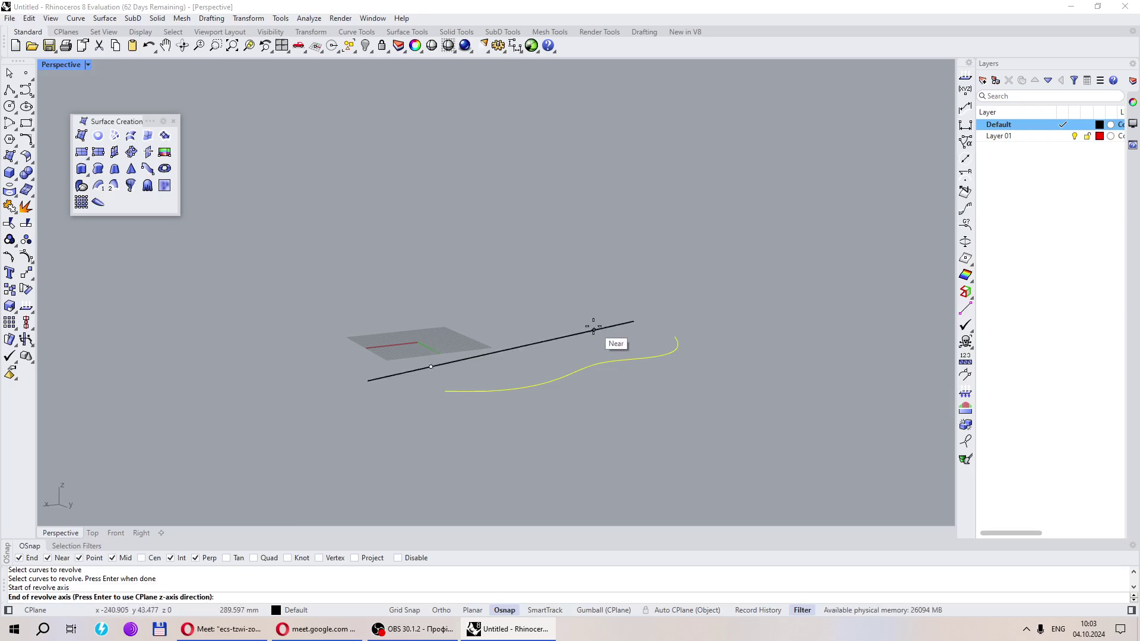
left_click(594, 330)
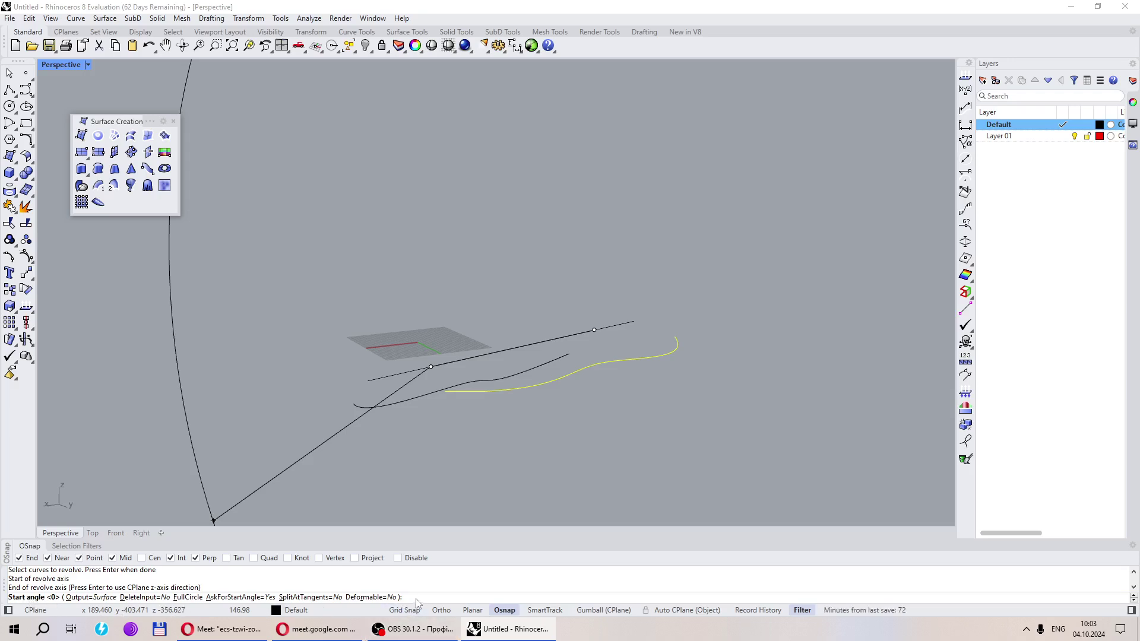
Set the start angle to 10 and the revolution angle to 250 to finish the partial revolve
type("1")
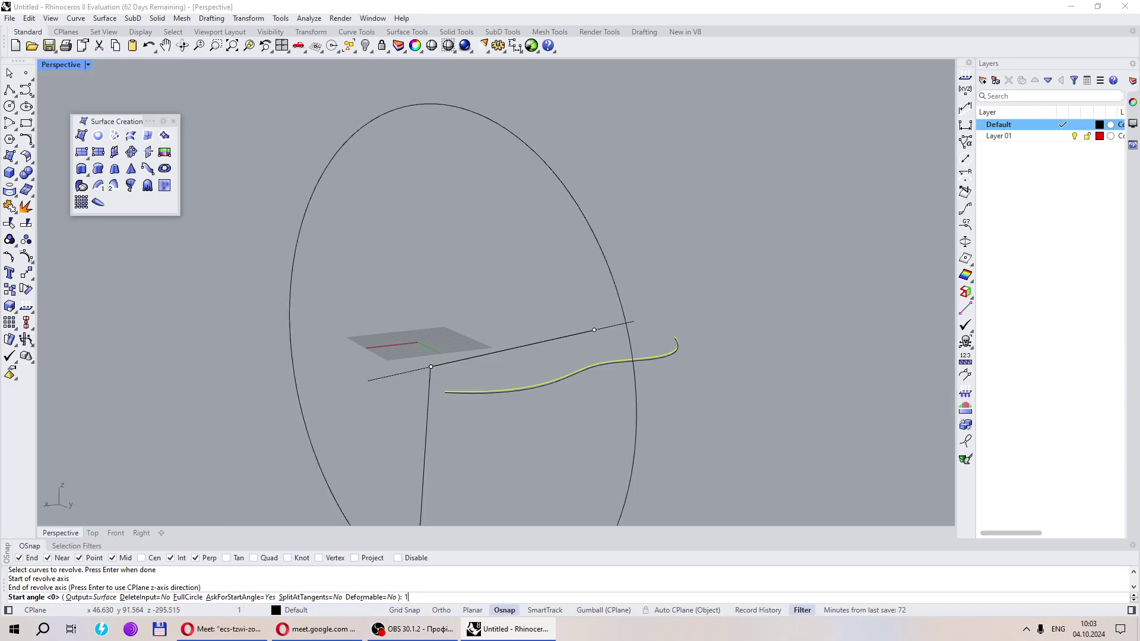
type("0")
key("Return")
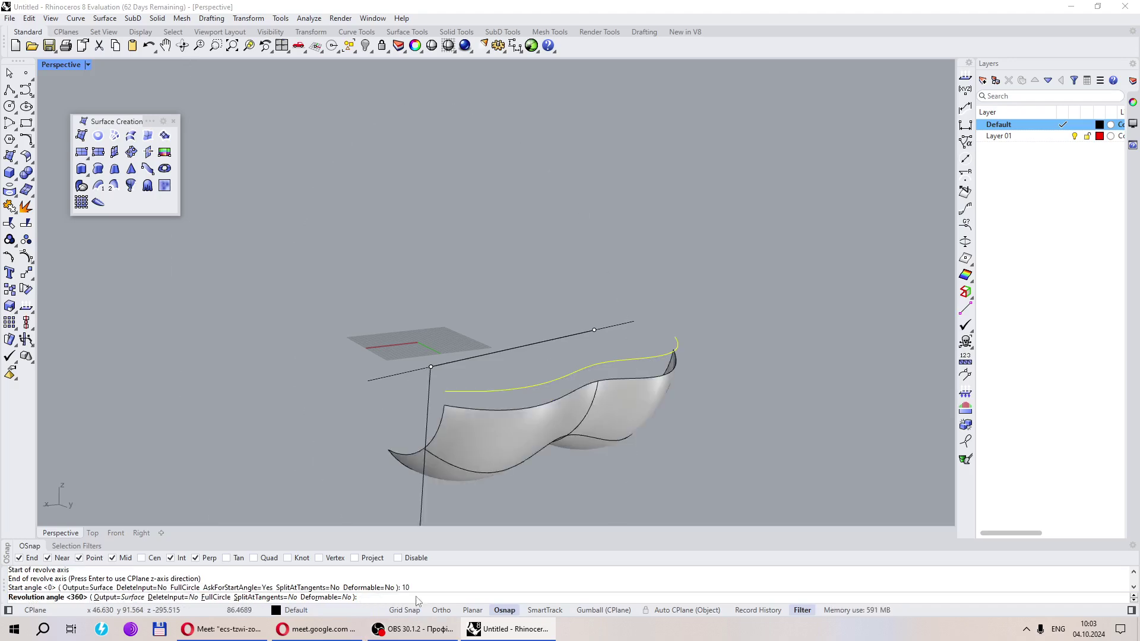
type("250")
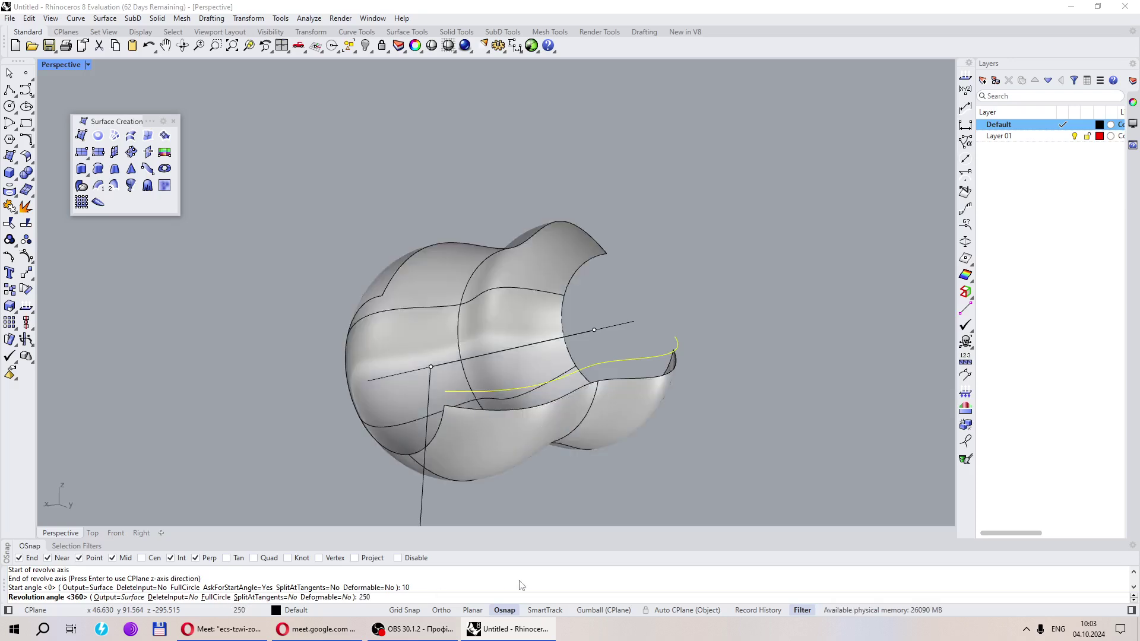
key("Return")
Delete the partially revolved surface, keeping the straight line and the winding curve
right_click_drag(600, 416, 664, 340)
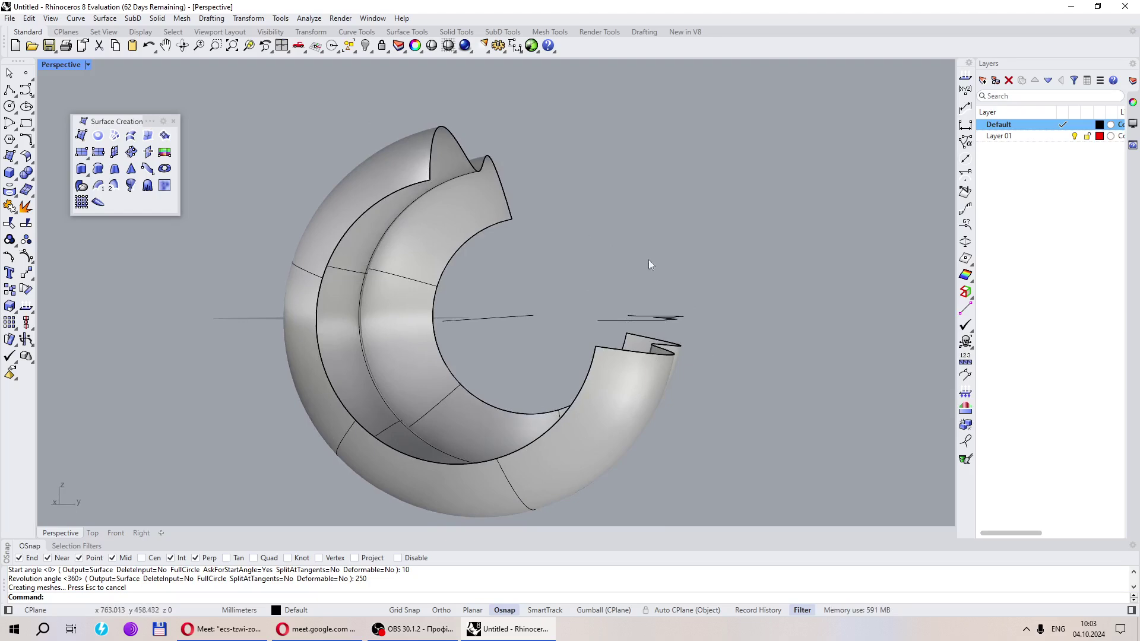
right_click_drag(649, 259, 528, 278)
left_click(525, 277)
key("Delete")
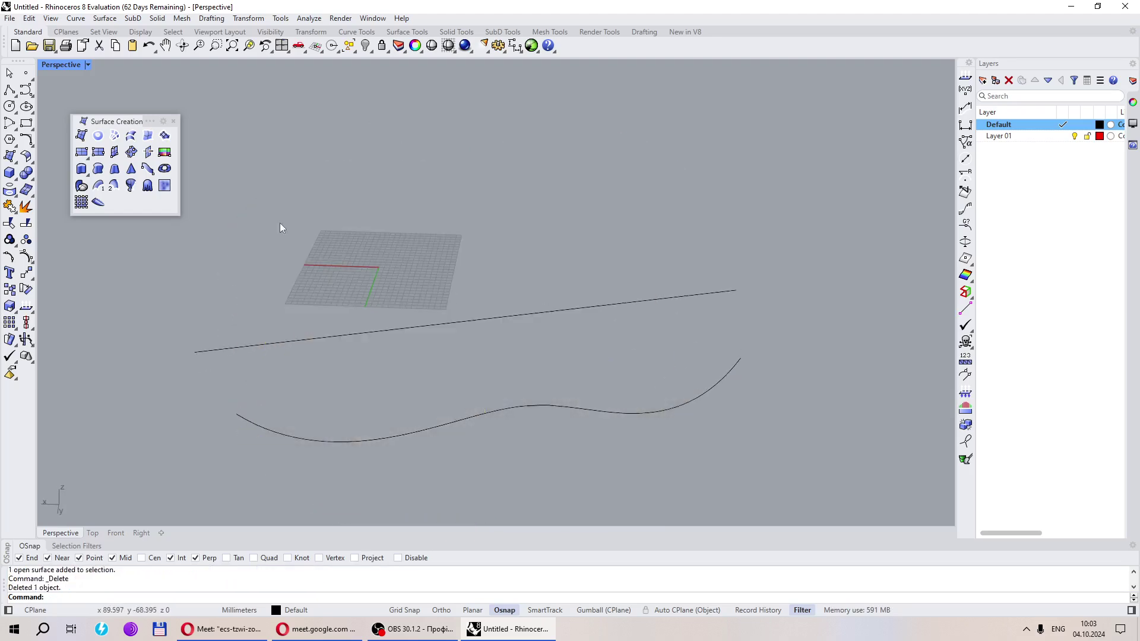
left_click(131, 186)
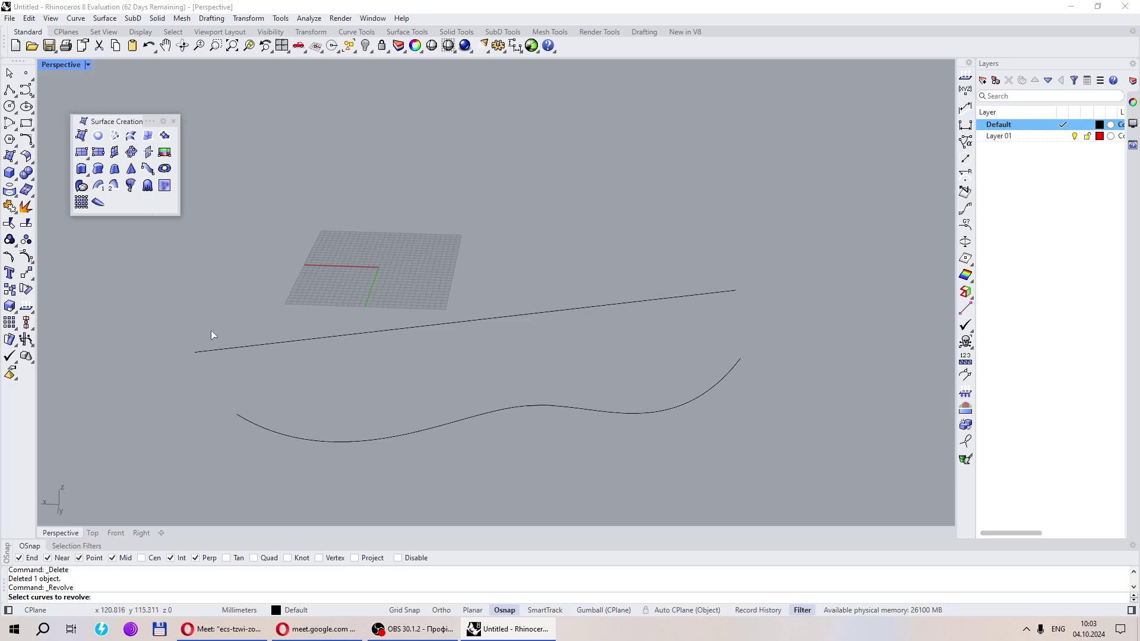
left_click(352, 442)
right_click_drag(351, 389, 411, 366)
key("Return")
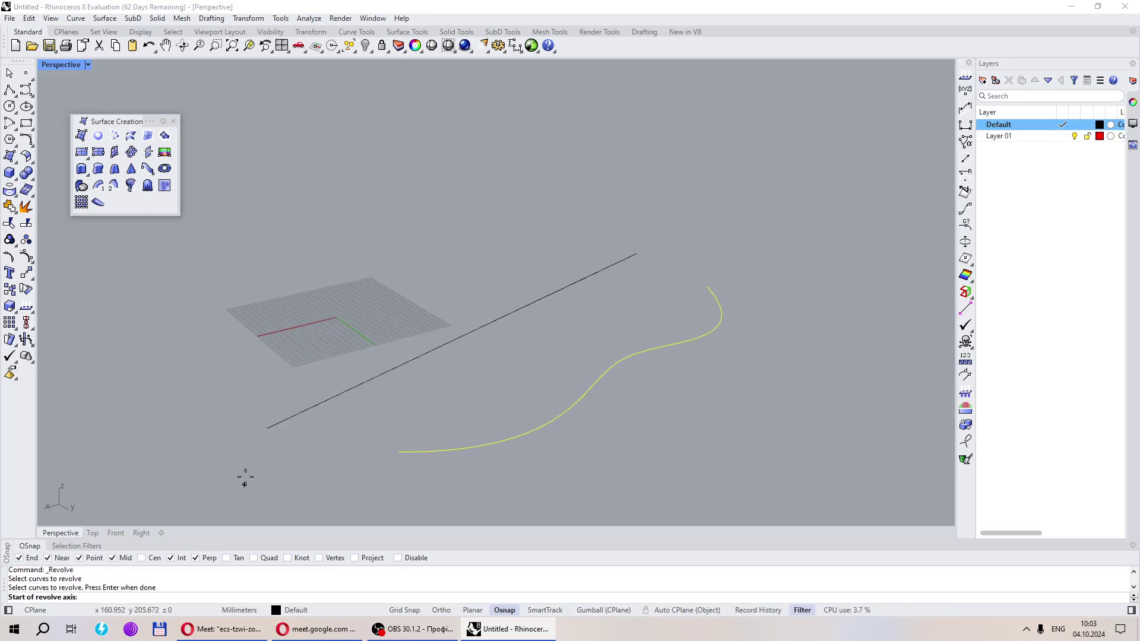
left_click(308, 409)
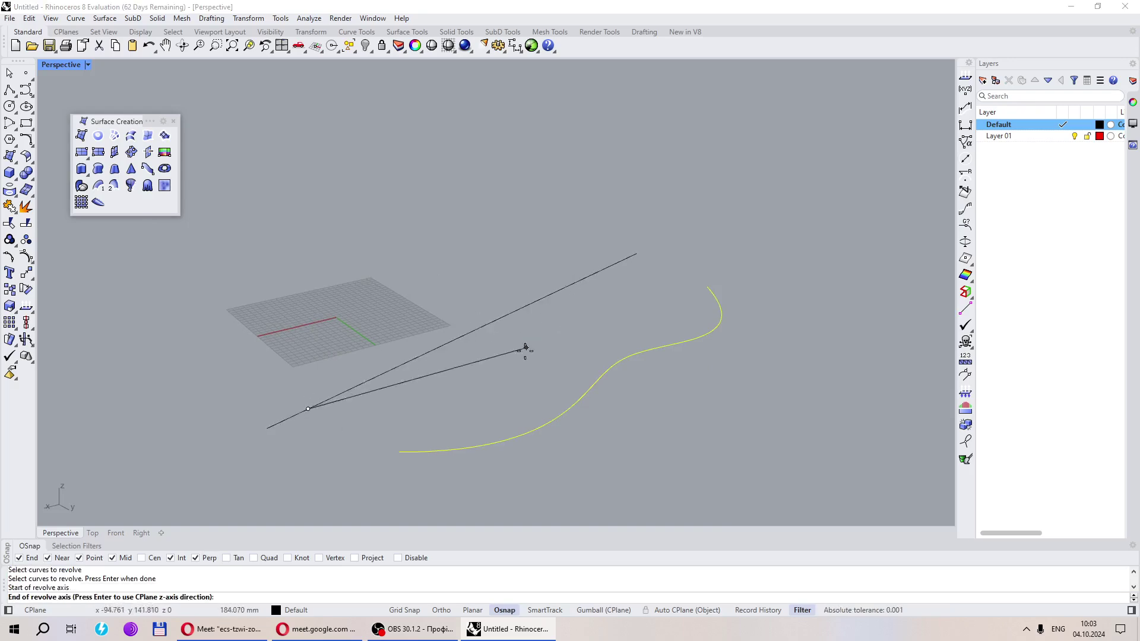
key("Escape")
Revolve the winding curve around the straight line with the FullCircle option to make a complete surface of revolution
key("Return")
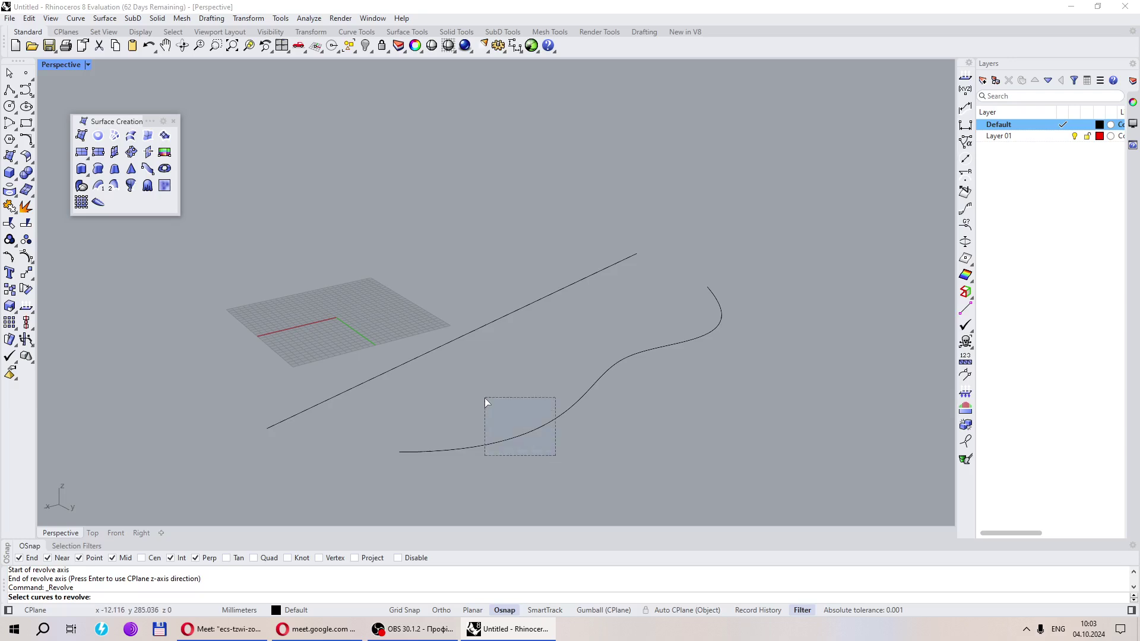
left_click_drag(484, 398, 508, 385)
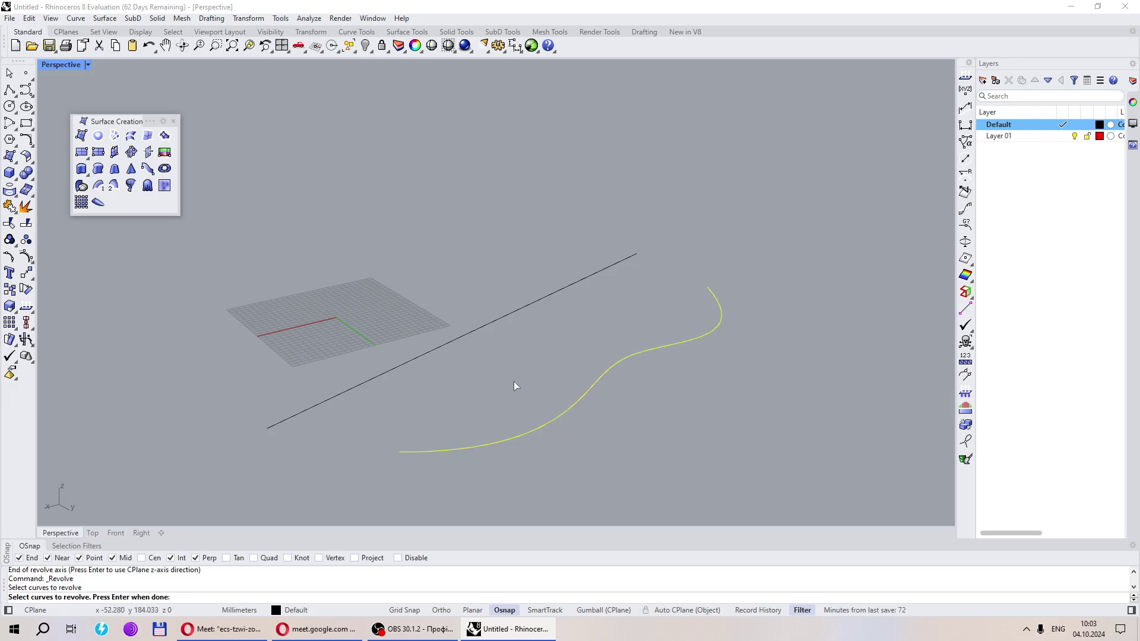
key("Return")
left_click(305, 410)
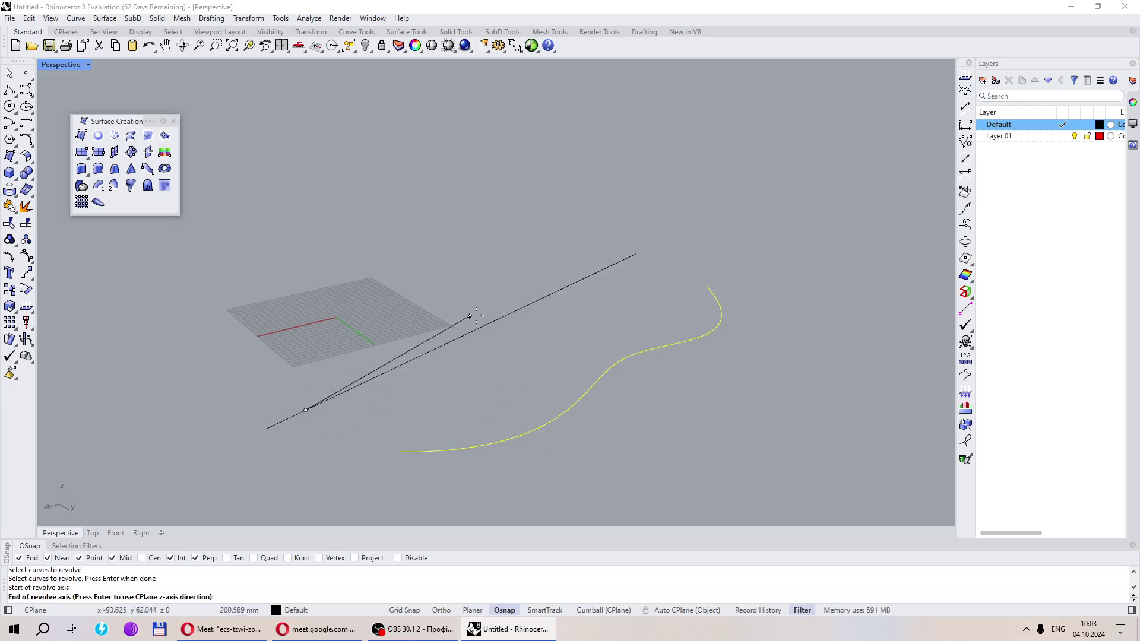
left_click(554, 293)
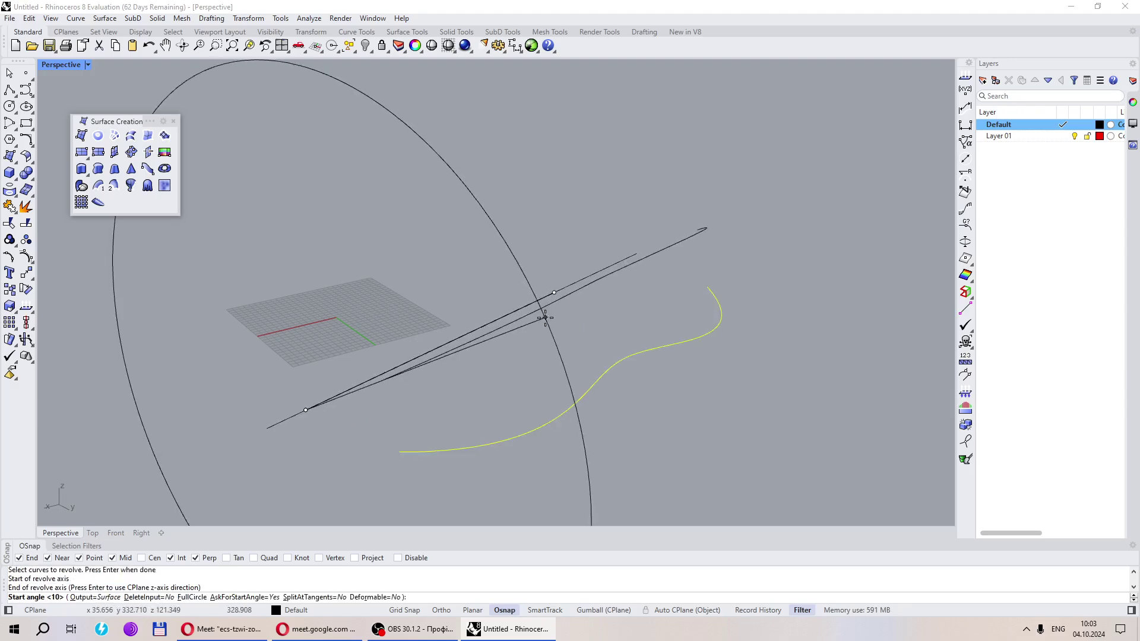
left_click(189, 597)
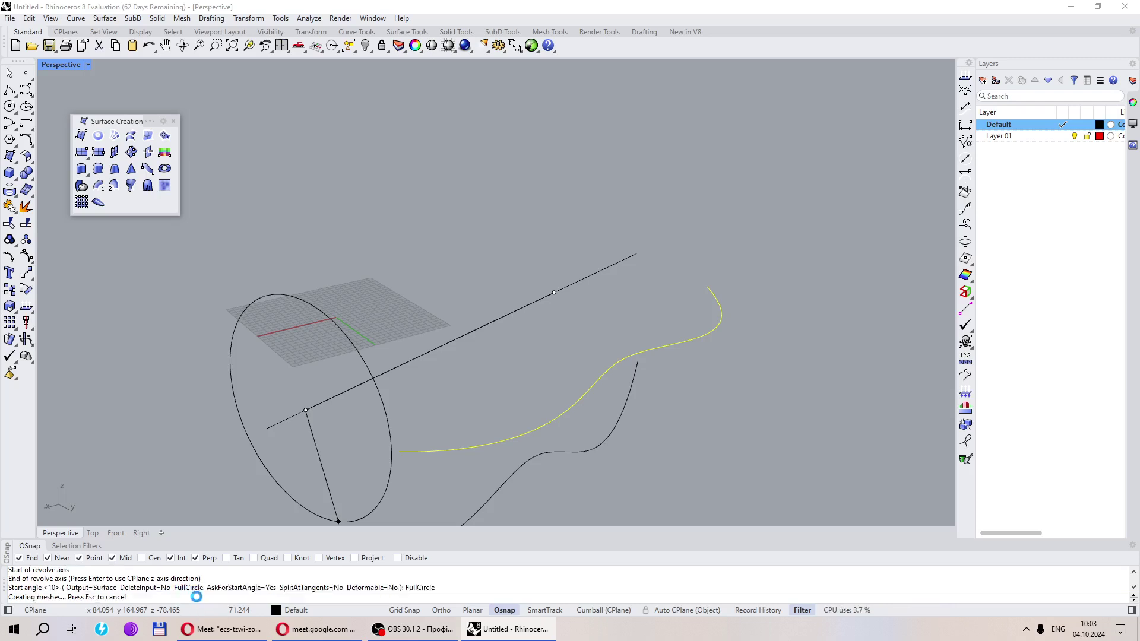
Examine the full-circle revolved surface from its open end and from the side
scroll(428, 387, "down", 3)
right_click_drag(435, 391, 547, 327)
left_click(498, 390)
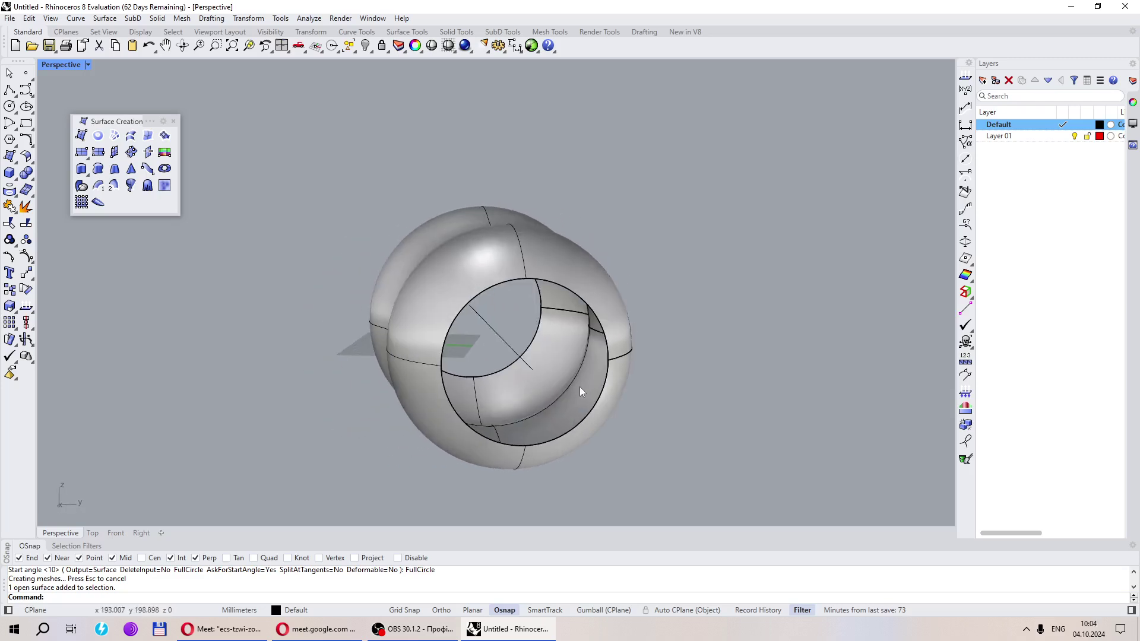
mouse_move(582, 392)
right_mouse_down()
mouse_move(381, 420)
mouse_move(481, 428)
mouse_move(452, 380)
right_mouse_up()
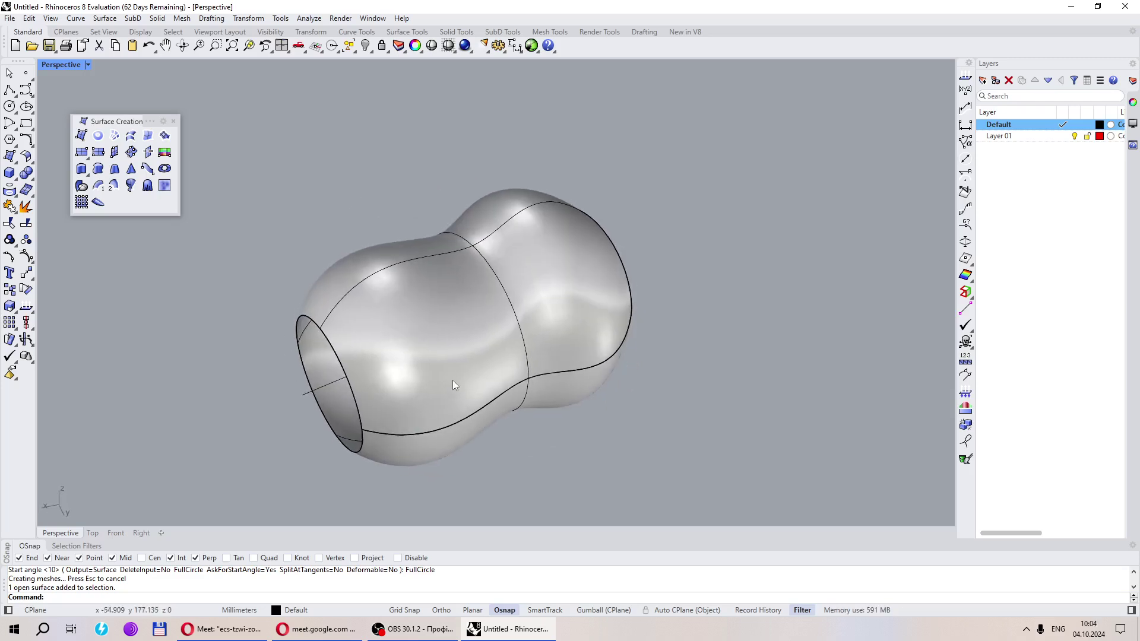
left_click(518, 349)
key("Escape")
right_click_drag(460, 396, 544, 374)
scroll(545, 376, "down", 3)
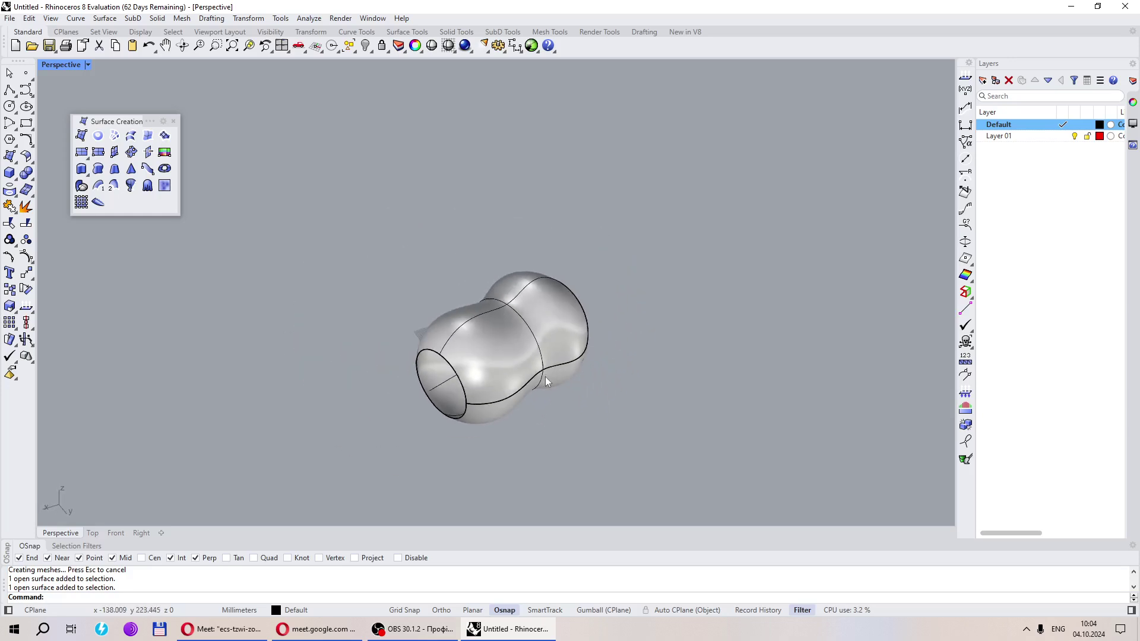
scroll(546, 376, "up", 2)
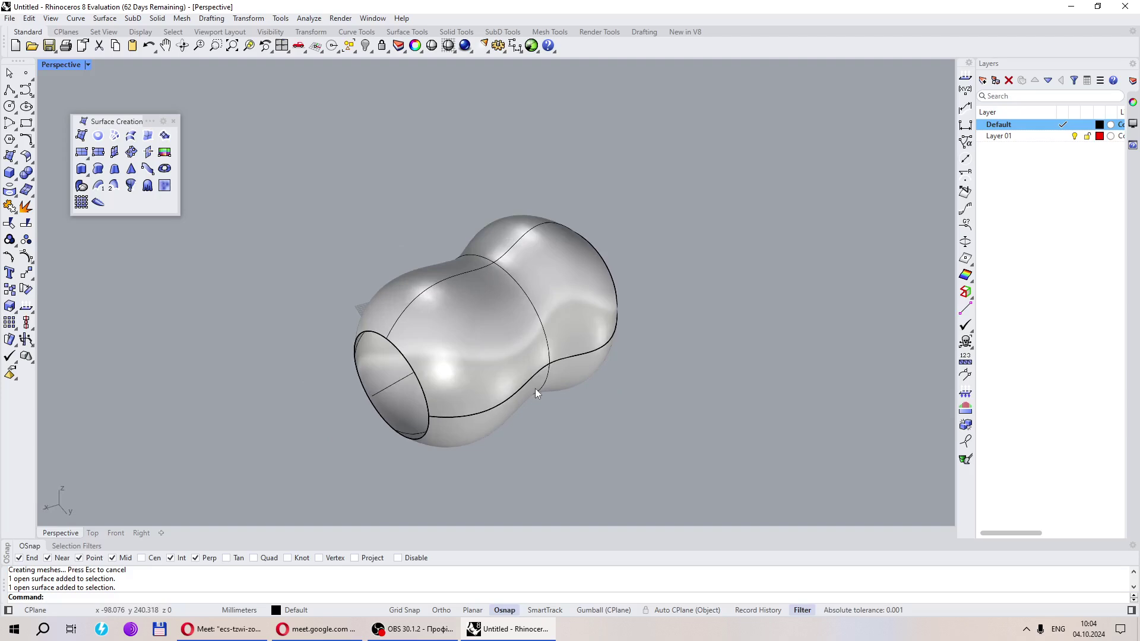
Delete the full-circle revolved surface, keeping the straight line and the winding curve
left_click(497, 376)
key("Delete")
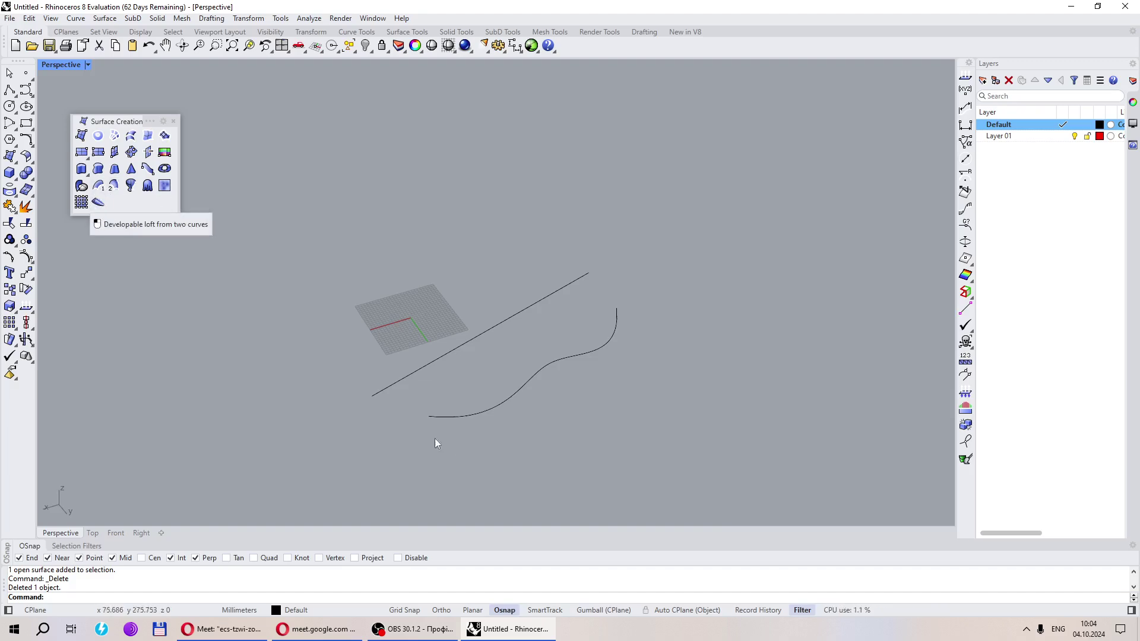
right_click_drag(437, 395, 457, 386)
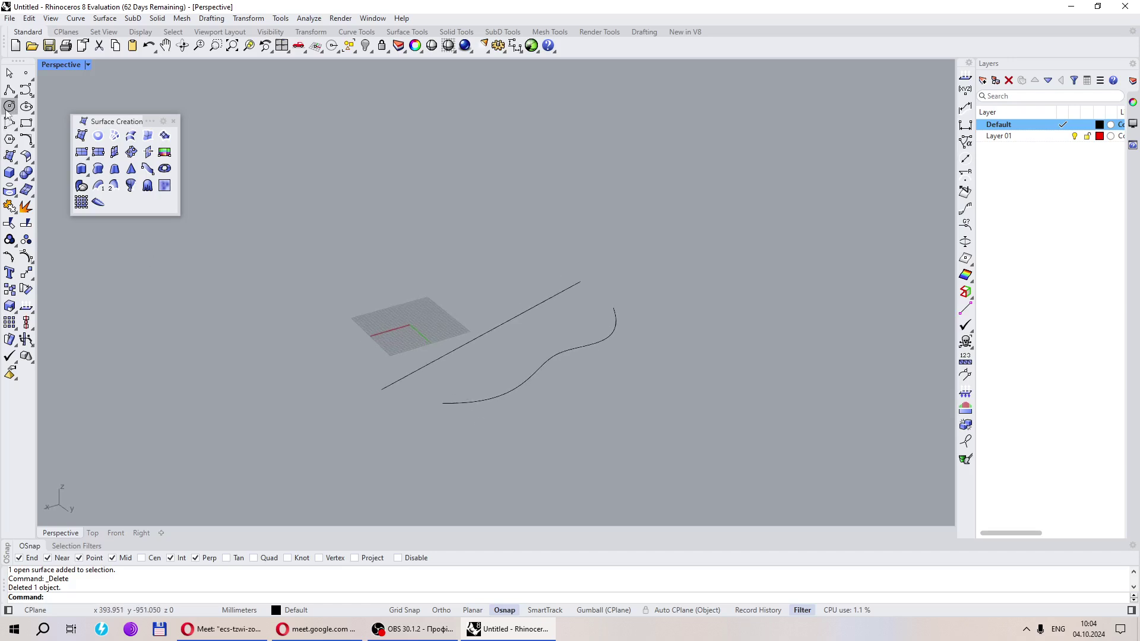
Draw a vertical line about 55 mm high upward from the near end of the winding curve
left_click(9, 90)
key("Escape")
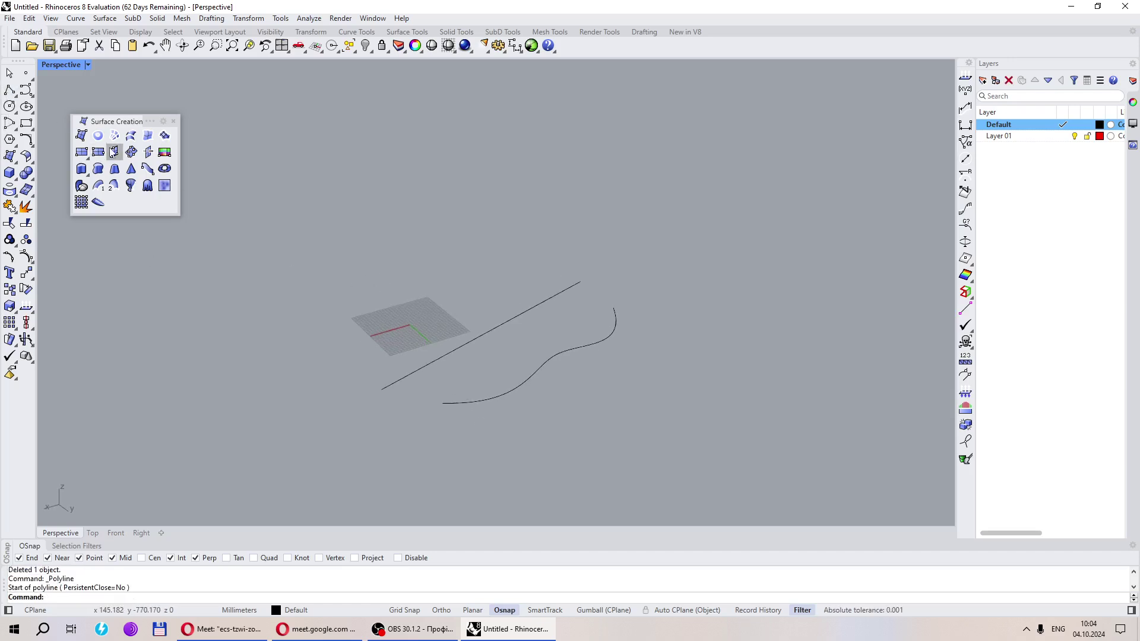
left_click(9, 89)
left_click(95, 95)
scroll(552, 398, "up", 3)
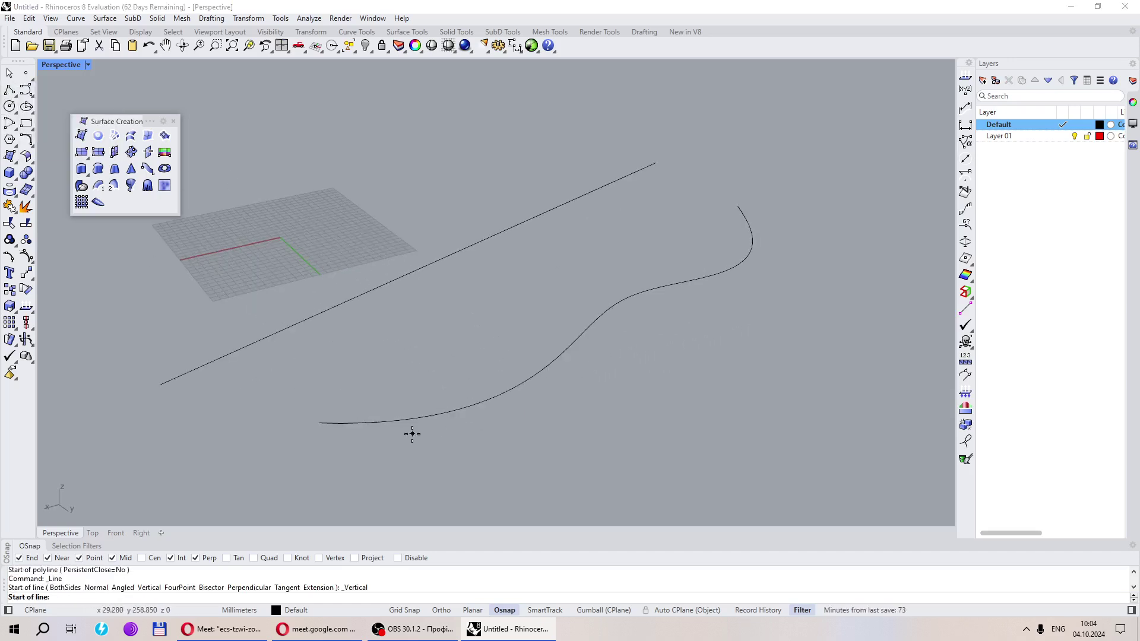
left_click(320, 422)
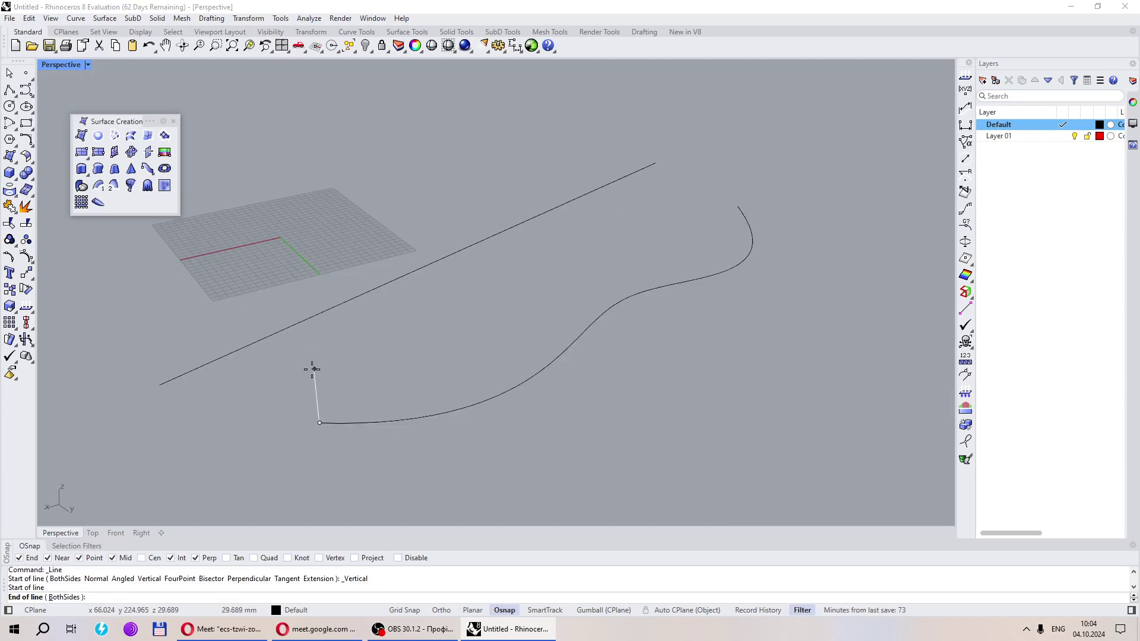
left_click(326, 323)
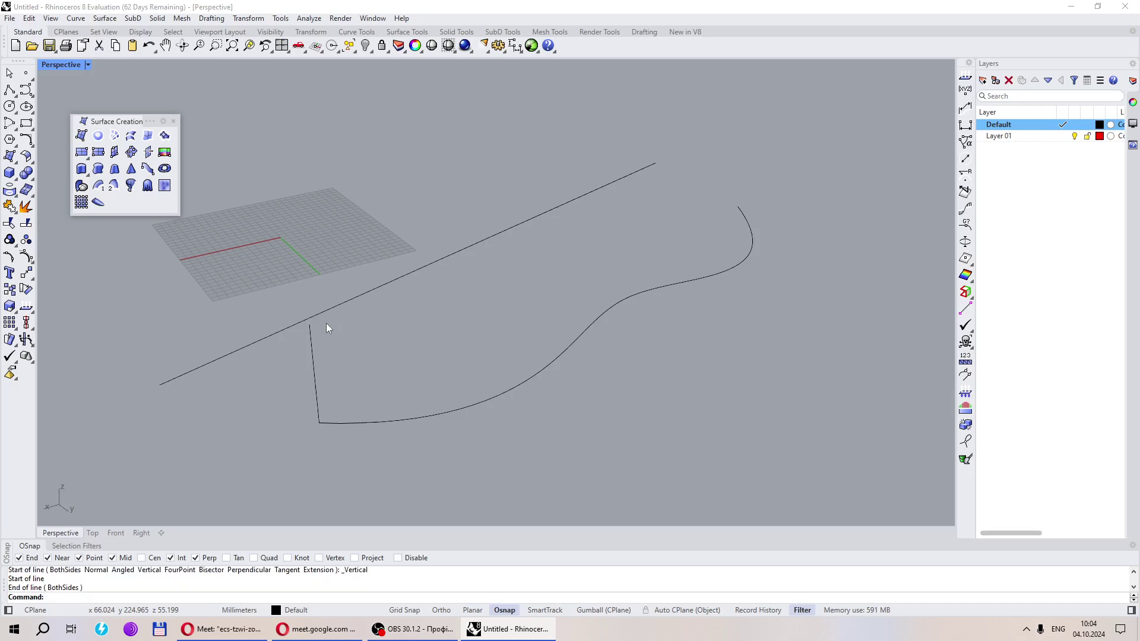
Sweep the vertical line along the winding curve as a one-rail sweep
left_click(99, 186)
left_click(358, 423)
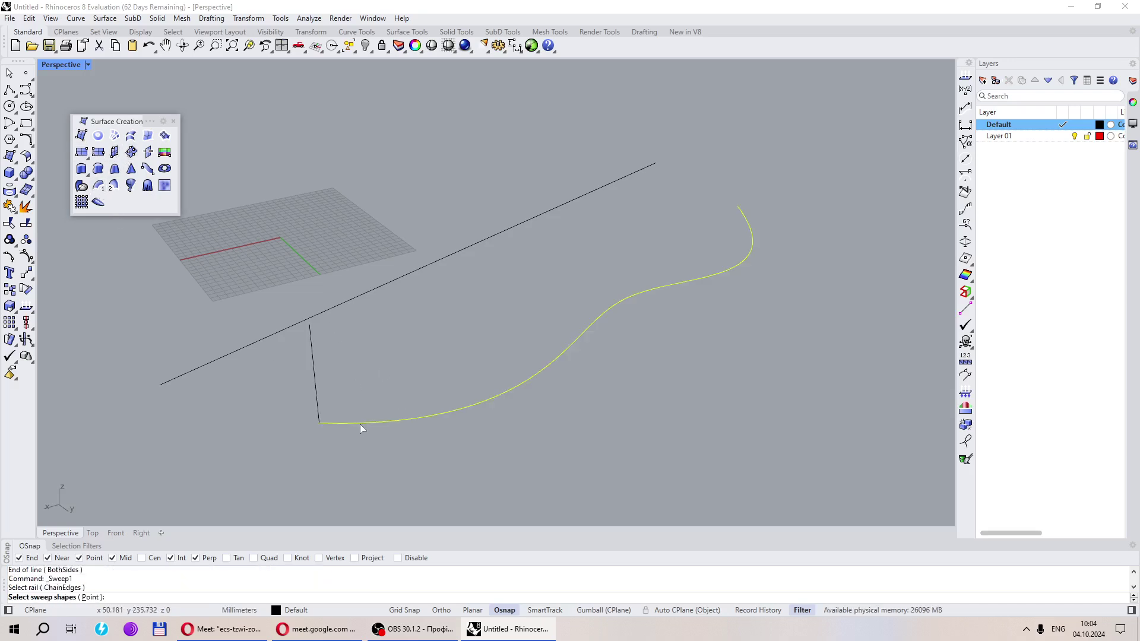
right_click_drag(359, 426, 540, 430)
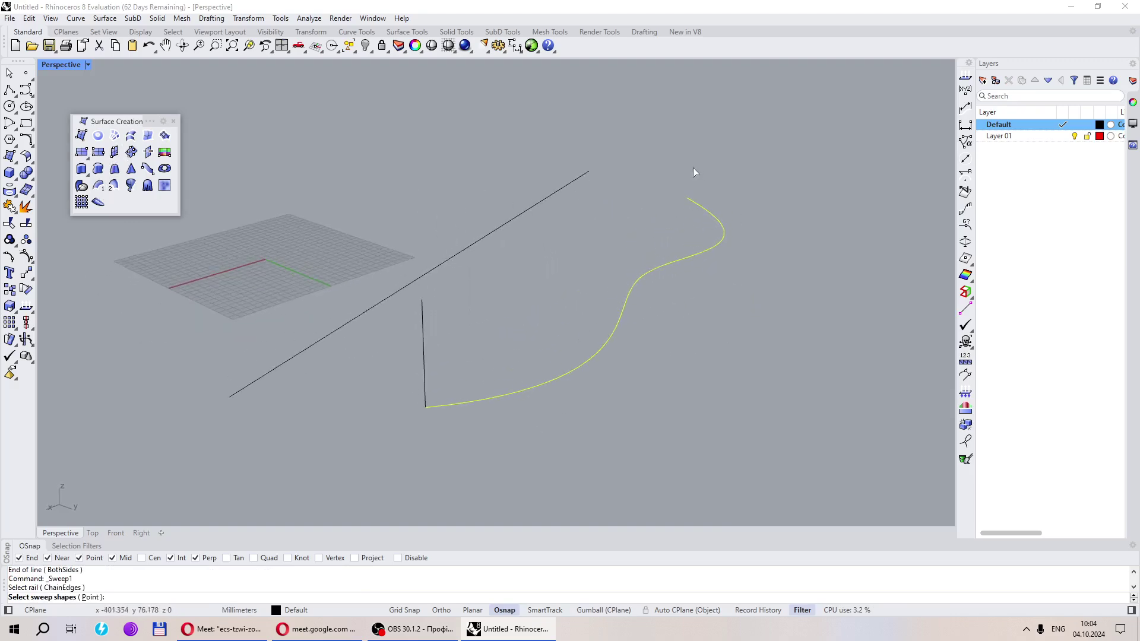
left_click(427, 384)
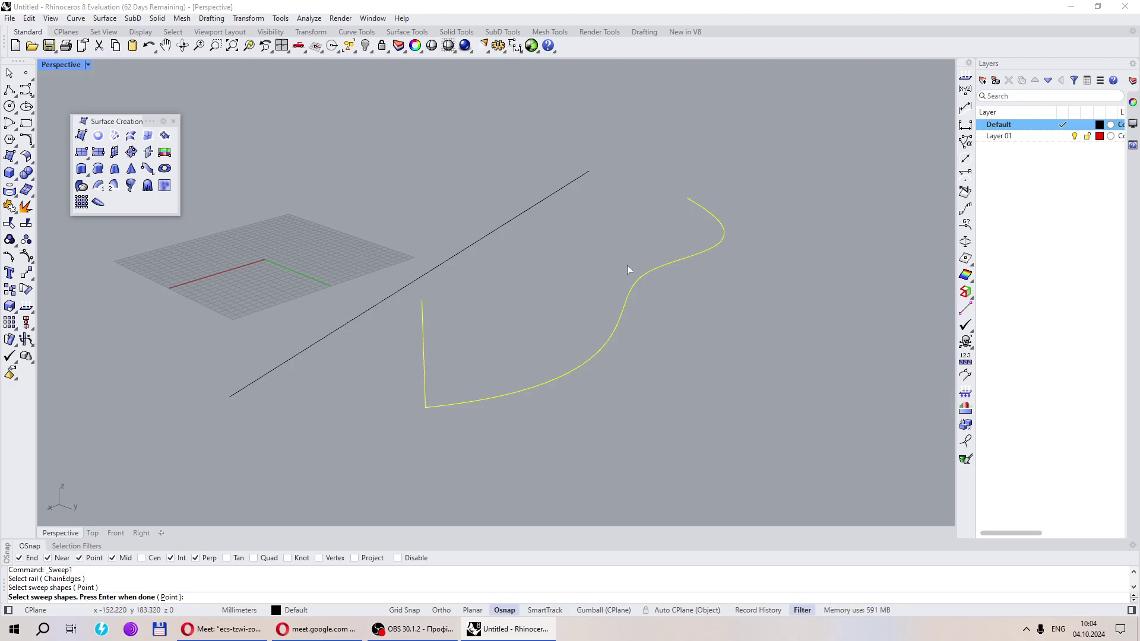
key("Return")
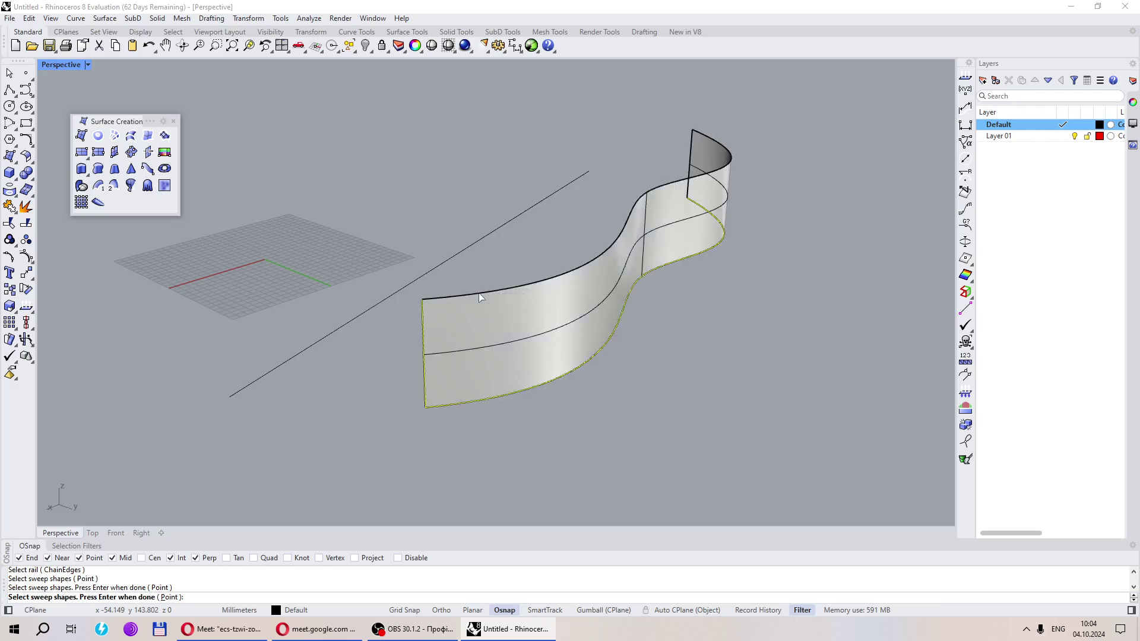
left_click(573, 426)
Delete the one-rail swept surface, keeping the vertical line and the winding curve
right_click_drag(583, 426, 381, 449)
left_click(618, 276)
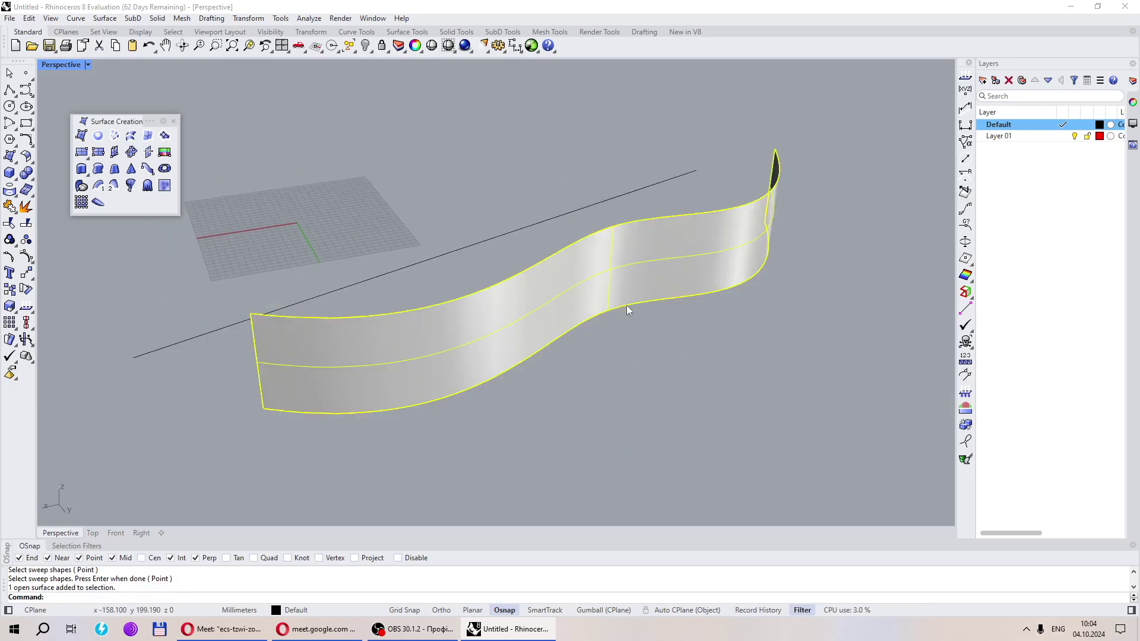
key("Delete")
Draw a slanted line rising from the far end of the winding curve, placing its end point in the Front view
right_click_drag(672, 258, 765, 228)
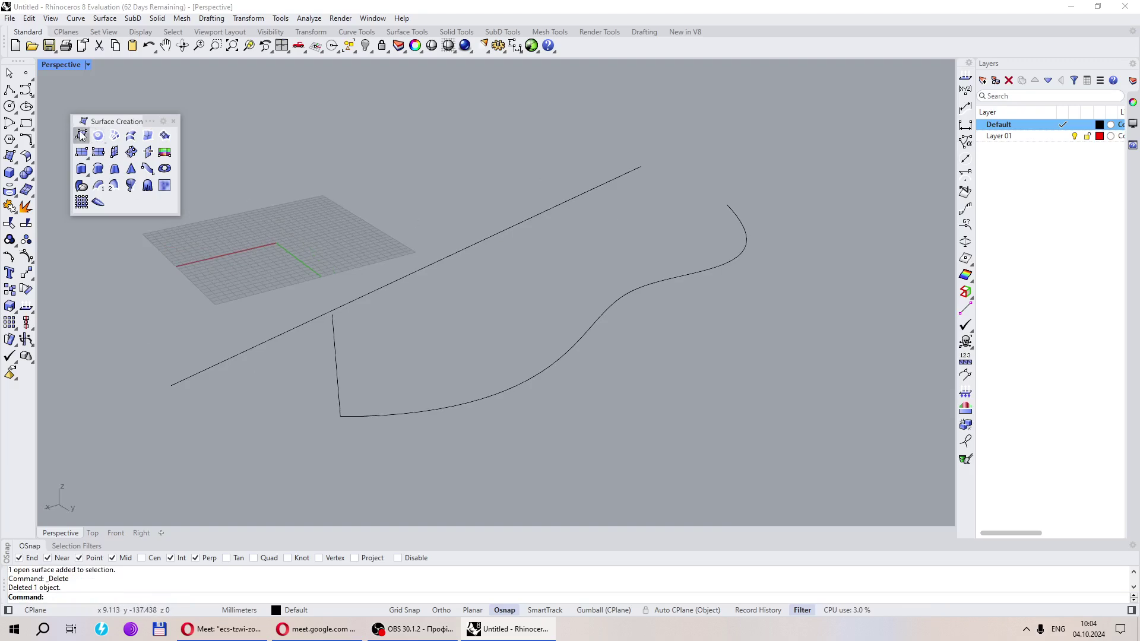
left_click(10, 89)
left_click(725, 208)
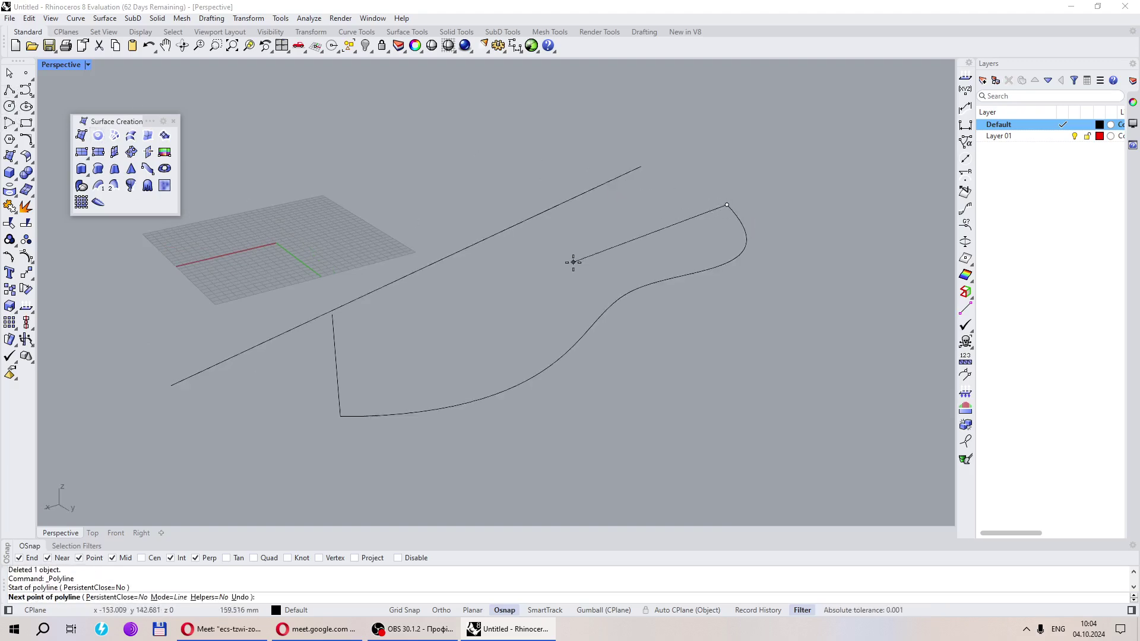
left_click(116, 533)
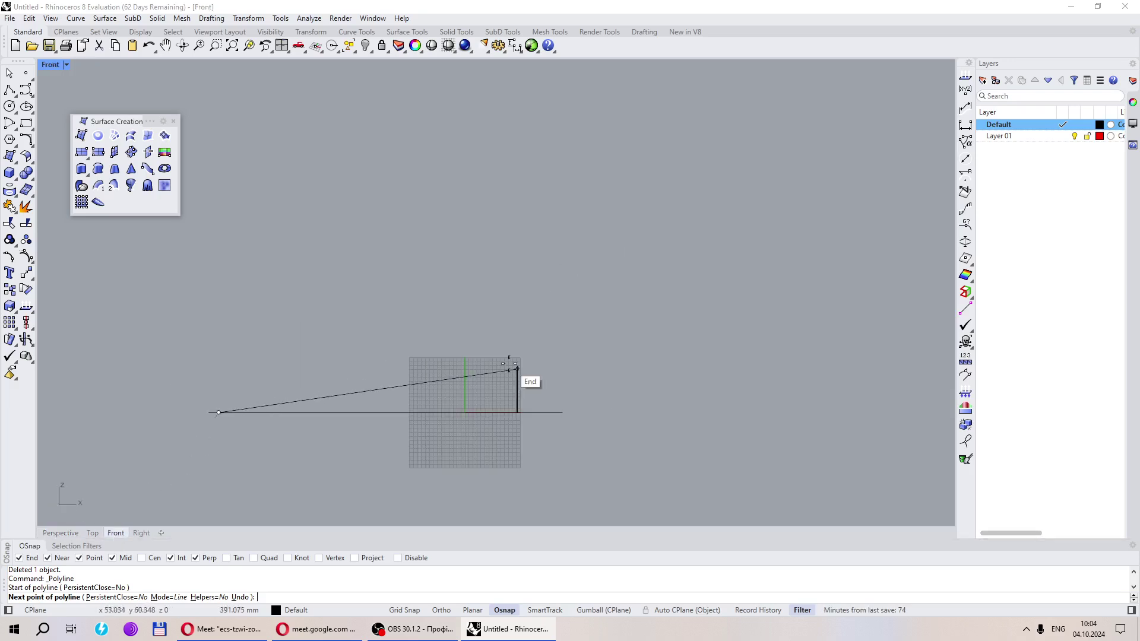
left_click(250, 373)
key("Return")
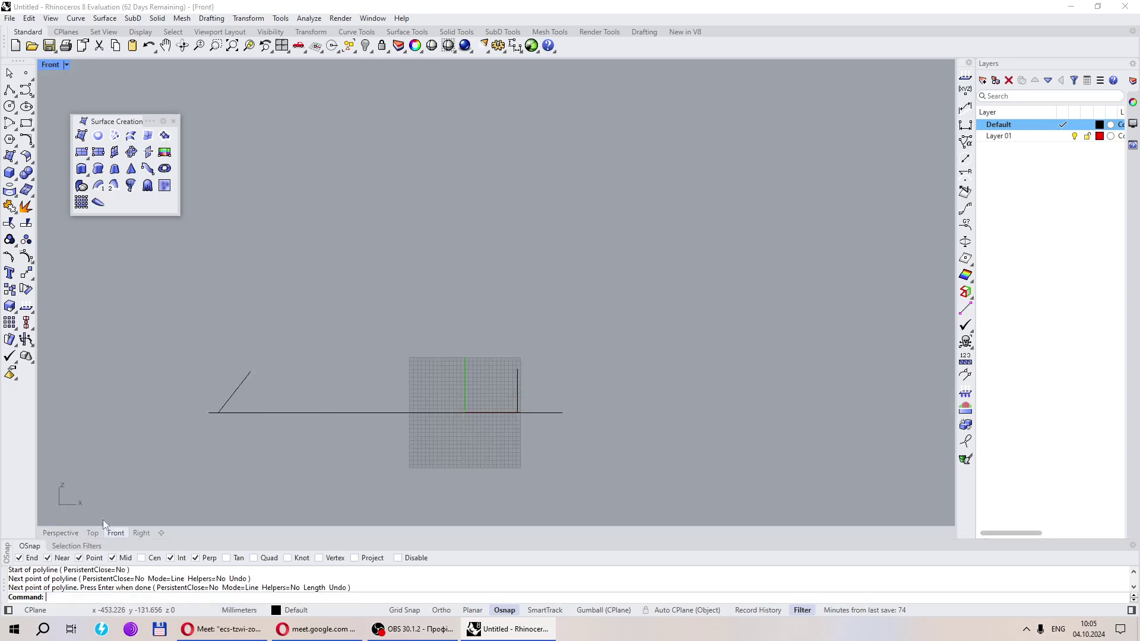
left_click(60, 533)
Create a one-rail sweep along the winding curve using both the vertical and the slanted line as cross sections, with Freeform frame style
right_click_drag(547, 329, 612, 315)
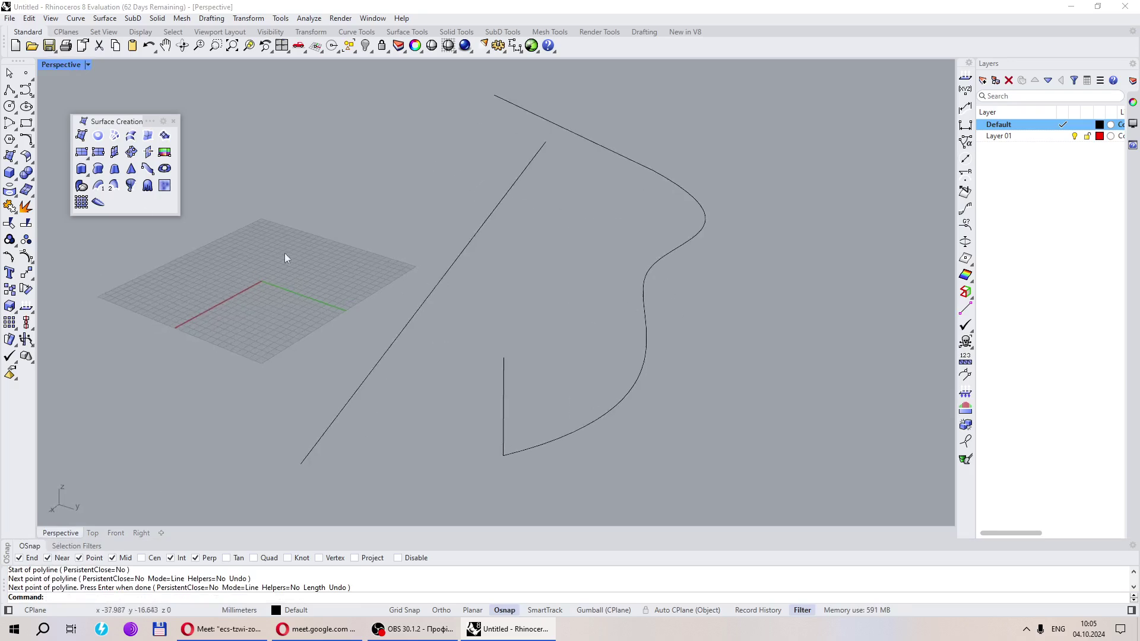
left_click(98, 186)
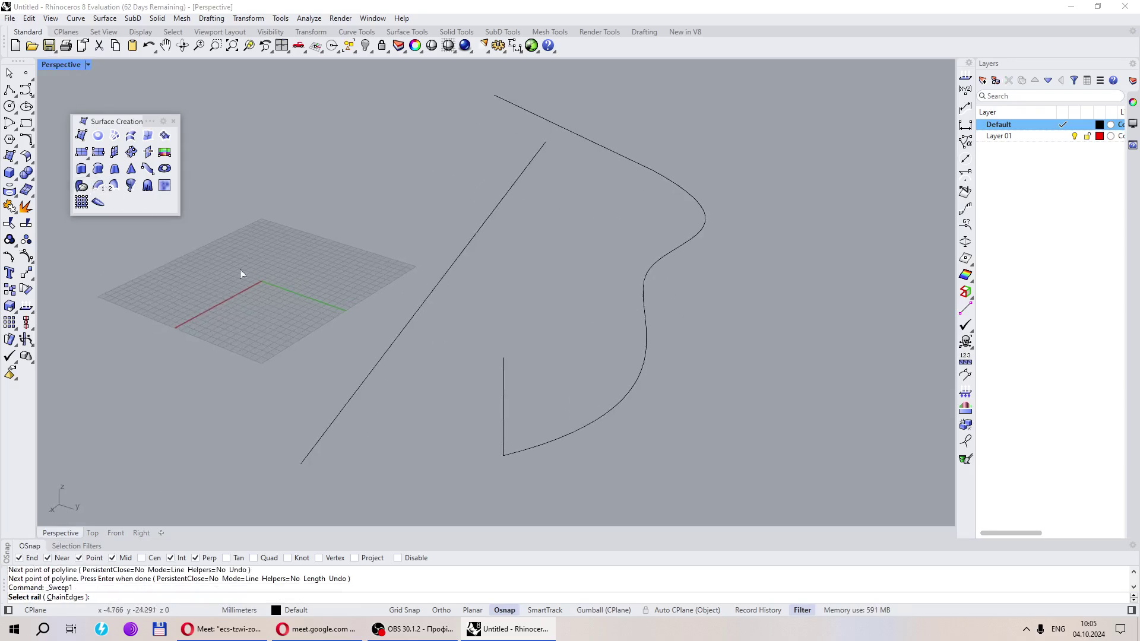
left_click(543, 440)
left_click(502, 437)
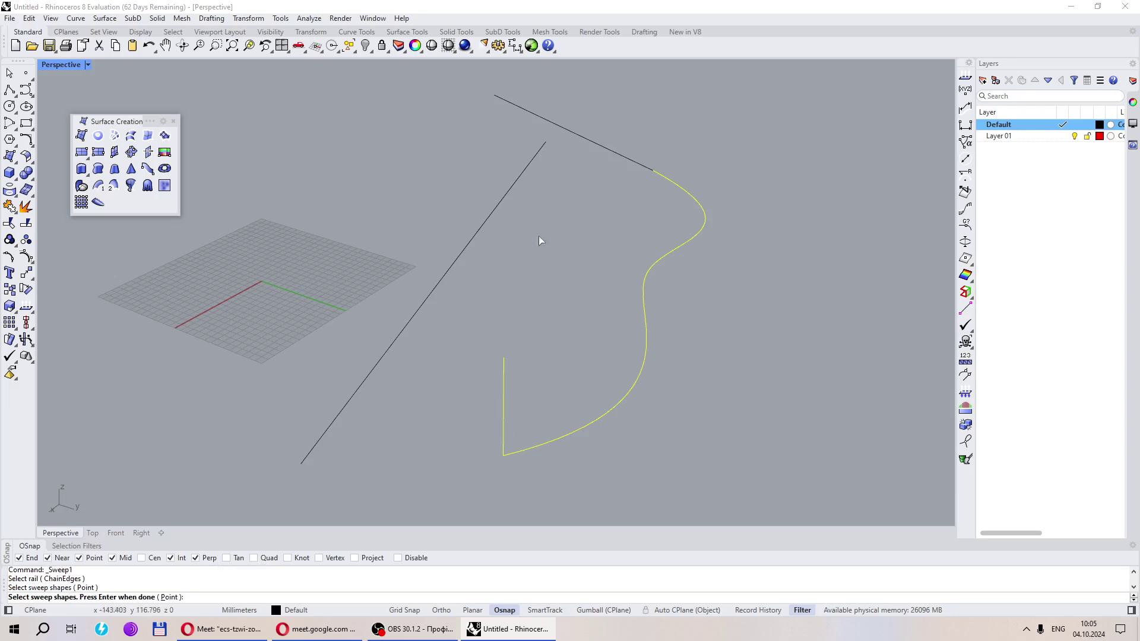
left_click(620, 162)
key("Return")
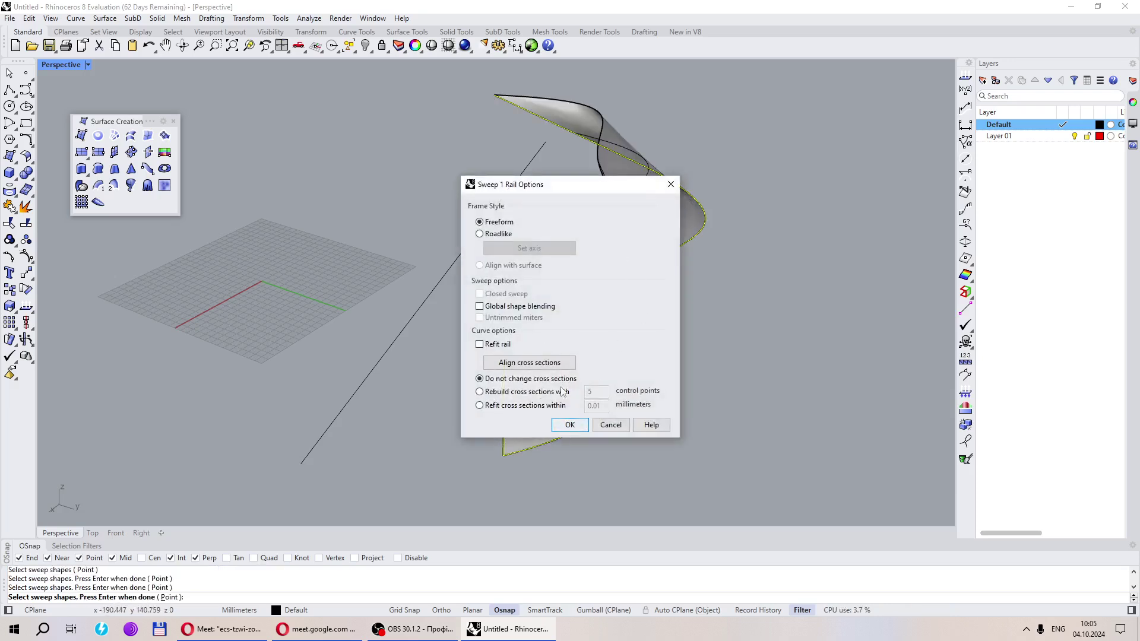
left_click(570, 426)
Inspect the twisting swept surface and delete it, keeping its rail and cross-section curves
right_click_drag(573, 404, 592, 304)
scroll(504, 340, "up", 5)
scroll(475, 347, "down", 5)
scroll(575, 256, "up", 3)
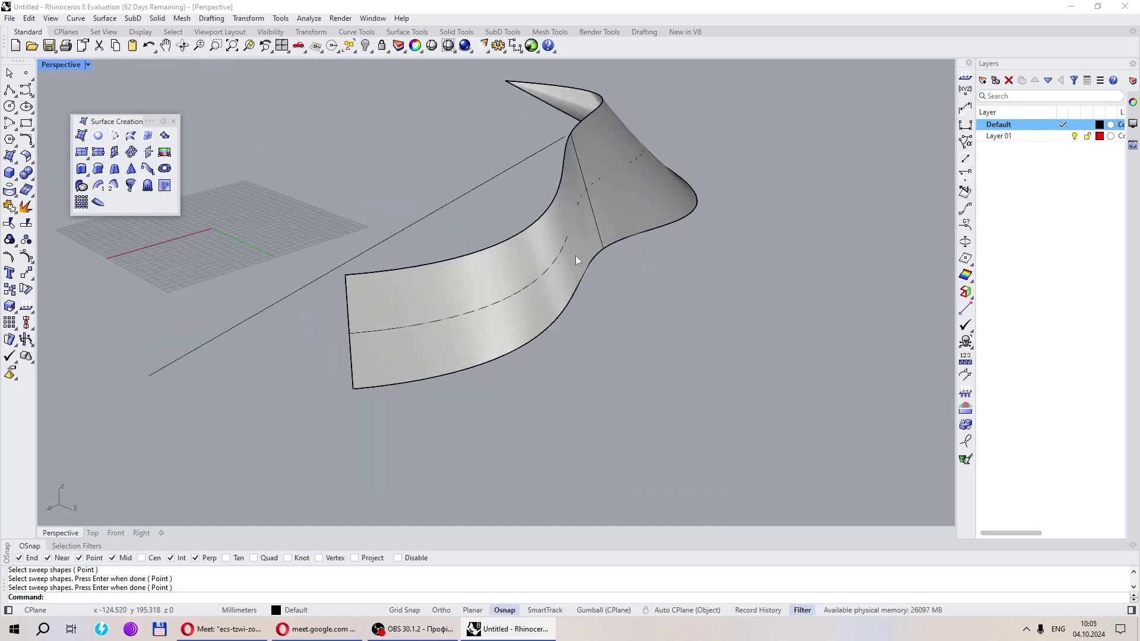
left_click(576, 252)
key("Delete")
Create a two-rail sweep with the vertical and slanted lines as rails and the winding curve as the cross section
mouse_move(517, 255)
right_mouse_down()
mouse_move(498, 303)
mouse_move(517, 232)
right_mouse_up()
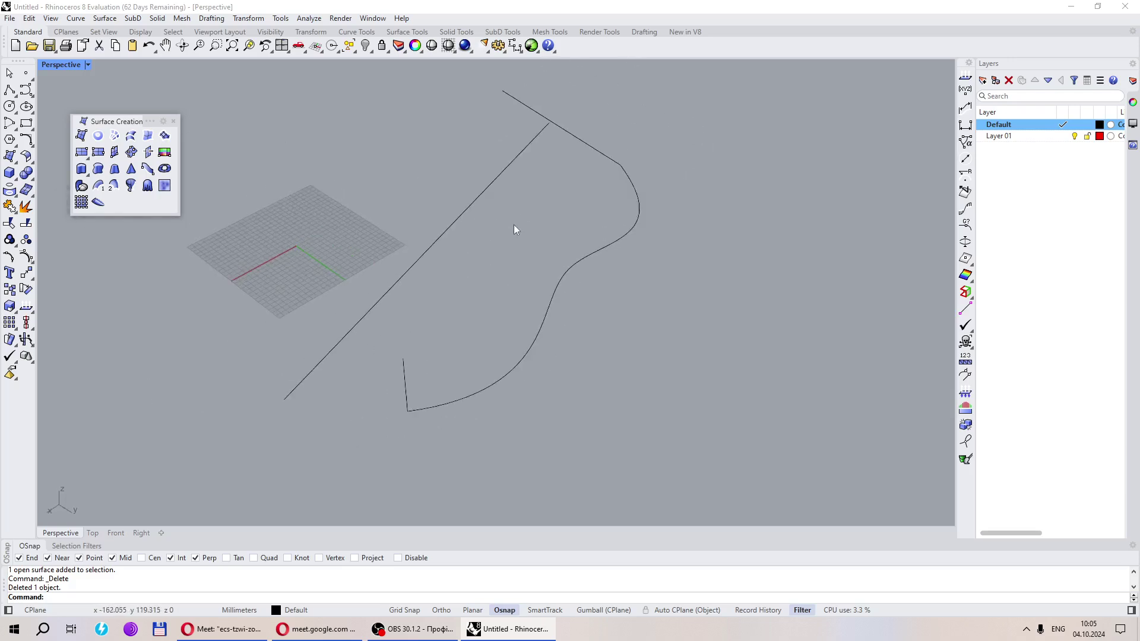
left_click(114, 186)
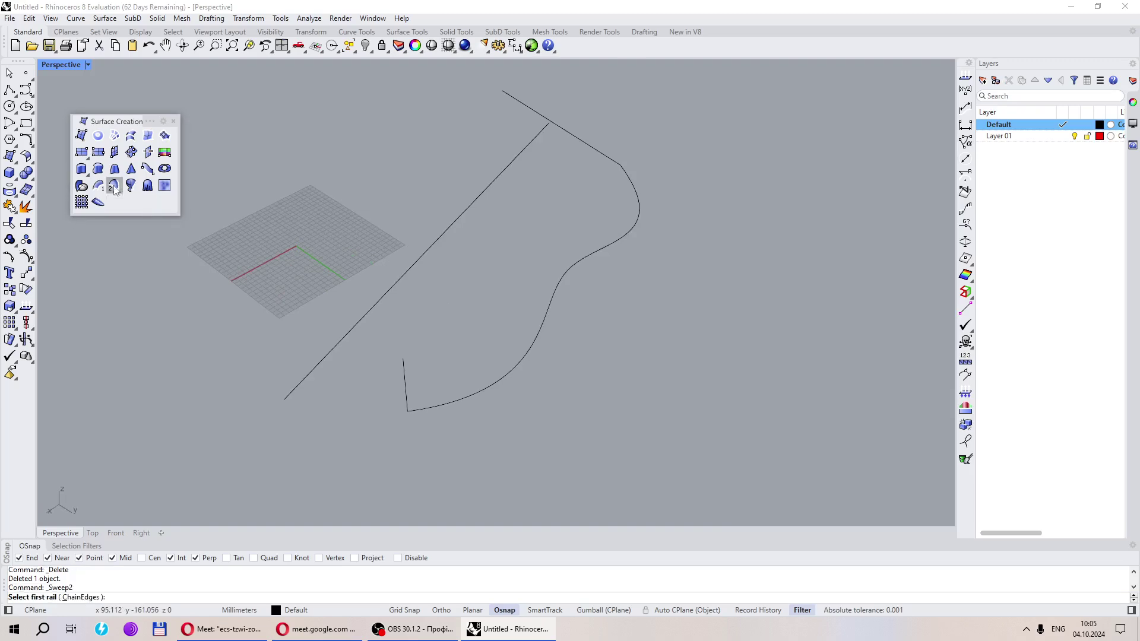
left_click(405, 401)
right_click_drag(564, 229, 671, 247)
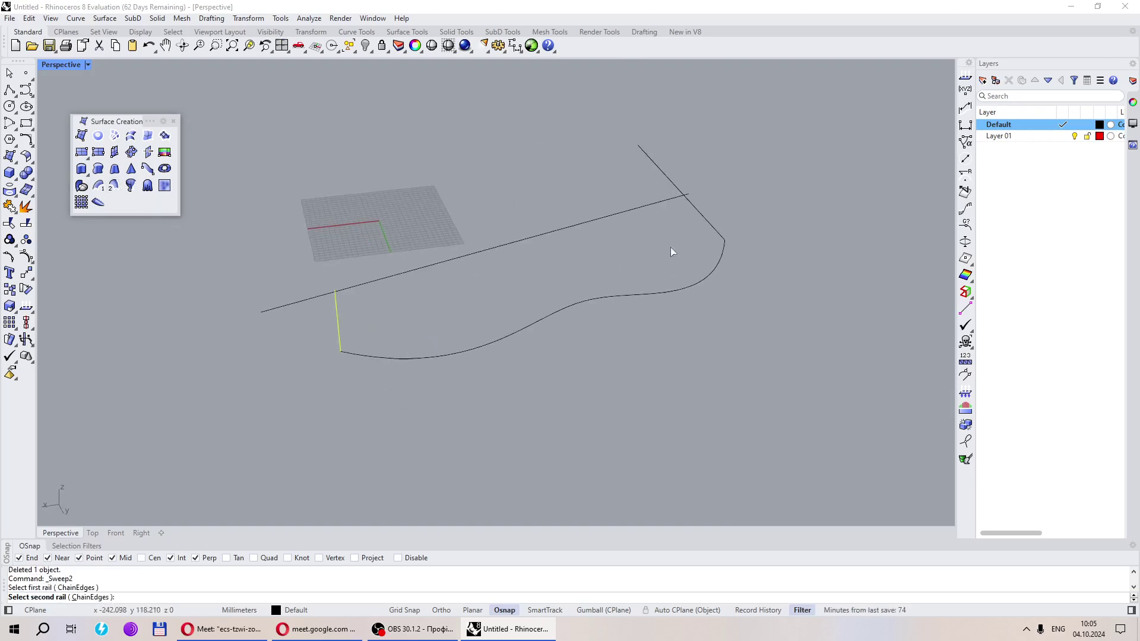
left_click(723, 238)
left_click(418, 360)
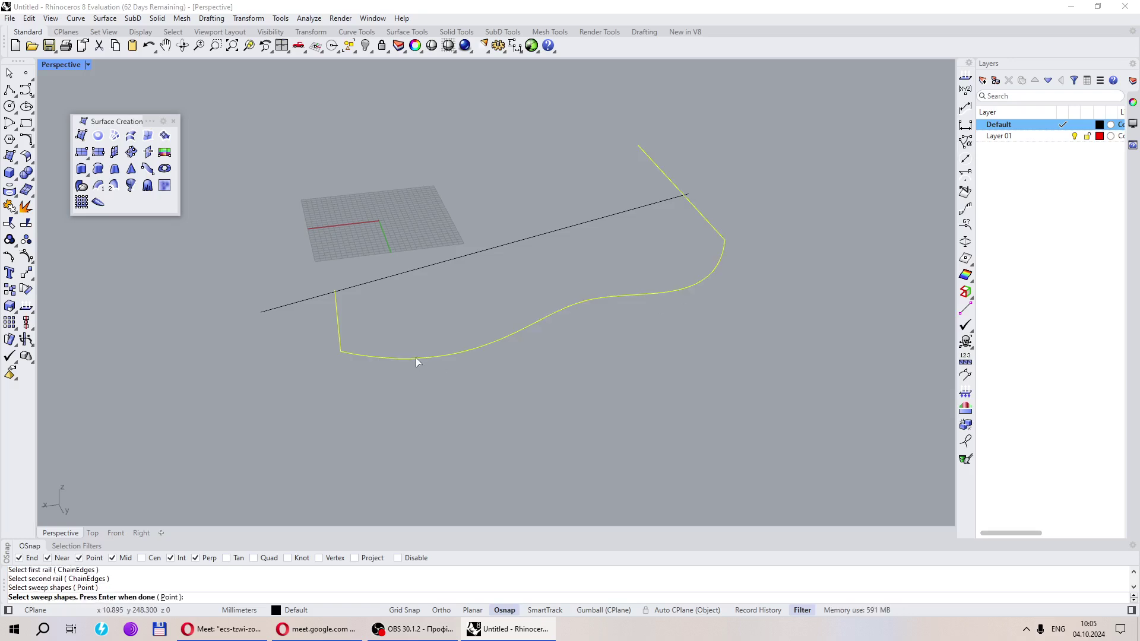
key("Return")
left_click(668, 408)
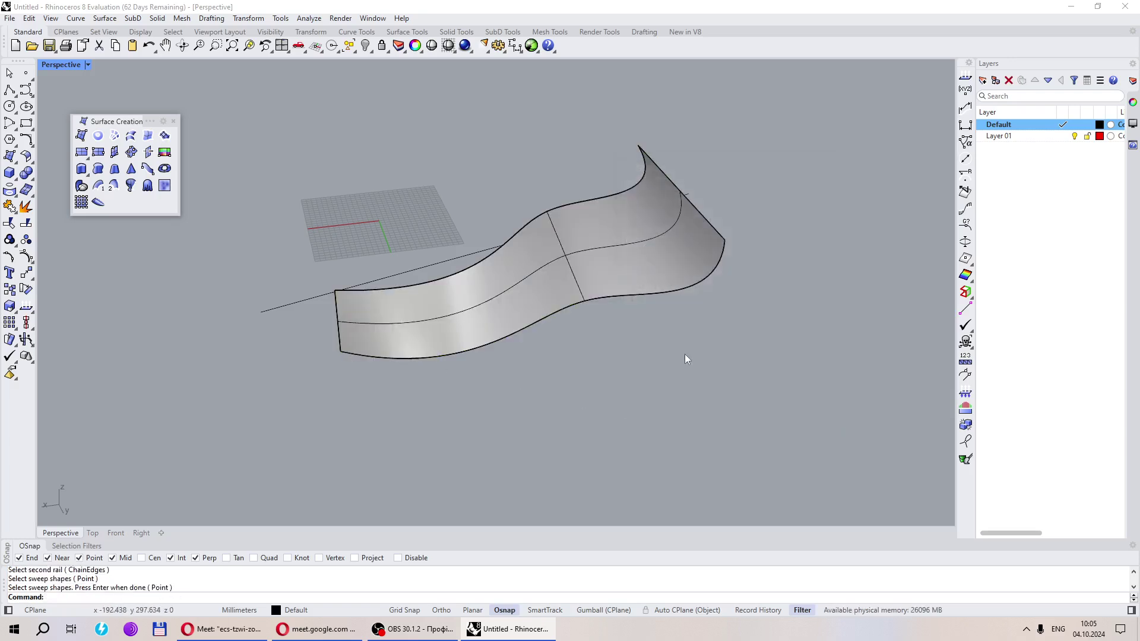
Inspect the two-rail swept surface from several angles and delete it, keeping its curves
mouse_move(685, 354)
right_mouse_down()
mouse_move(451, 303)
mouse_move(523, 261)
mouse_move(559, 268)
mouse_move(368, 279)
mouse_move(594, 333)
mouse_move(712, 345)
mouse_move(495, 320)
mouse_move(530, 272)
right_mouse_up()
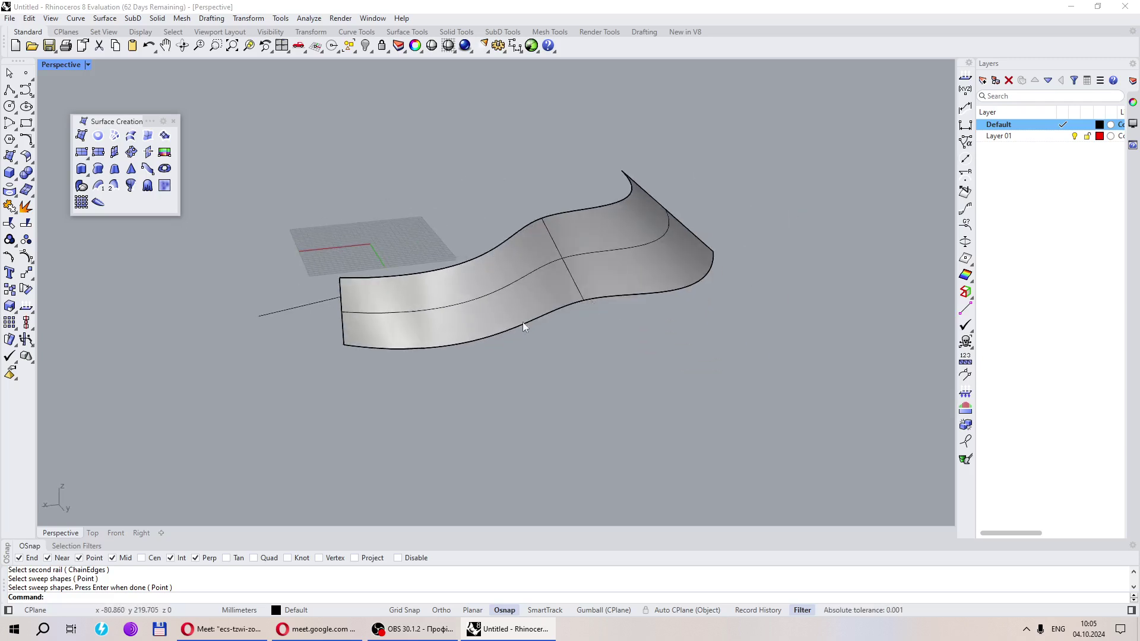
mouse_move(404, 323)
right_mouse_down()
mouse_move(592, 344)
mouse_move(558, 329)
mouse_move(590, 247)
mouse_move(590, 309)
mouse_move(647, 399)
mouse_move(529, 517)
mouse_move(471, 395)
mouse_move(335, 291)
mouse_move(329, 264)
mouse_move(530, 284)
mouse_move(649, 322)
mouse_move(631, 335)
right_mouse_up()
scroll(504, 376, "up", 5)
scroll(517, 371, "down", 3)
left_click(535, 340)
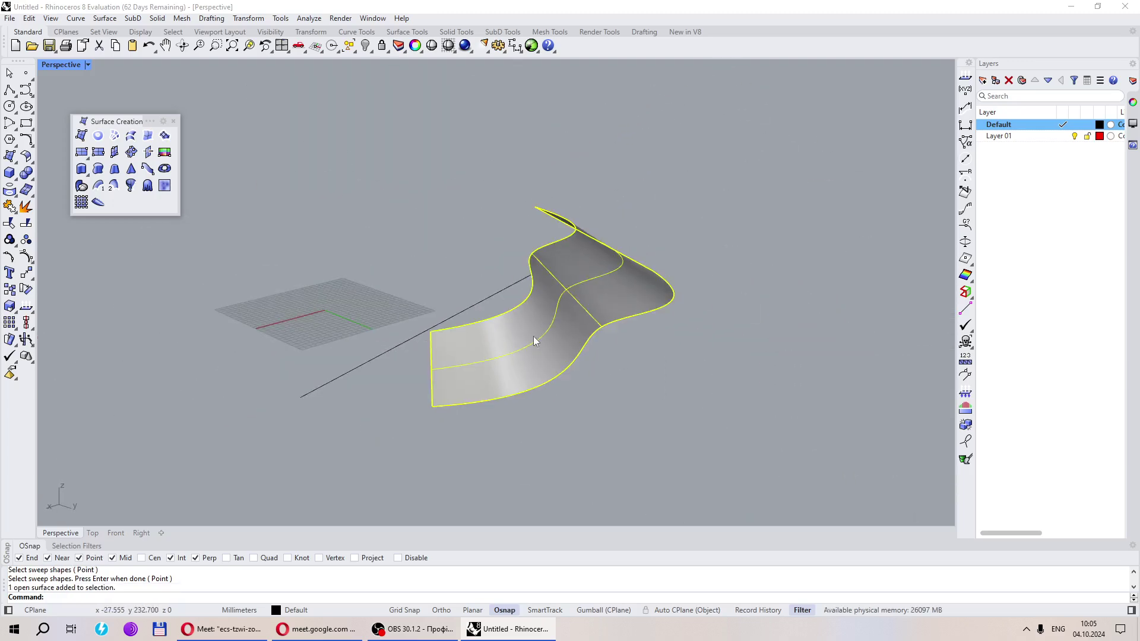
key("Delete")
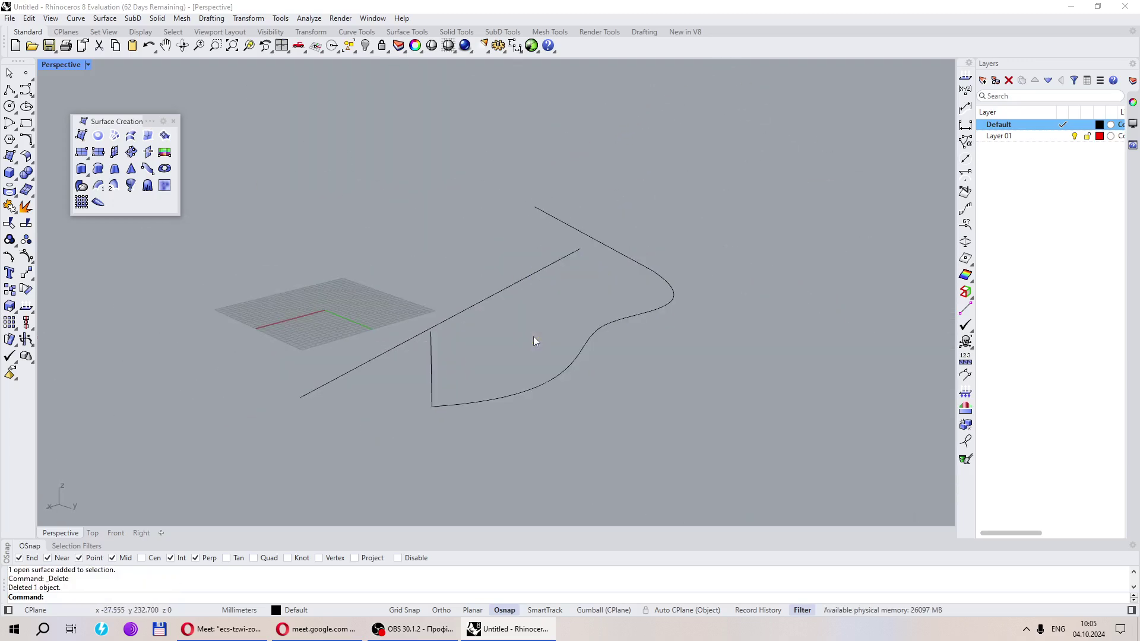
Delete all four remaining curves from the scene
left_click(99, 204)
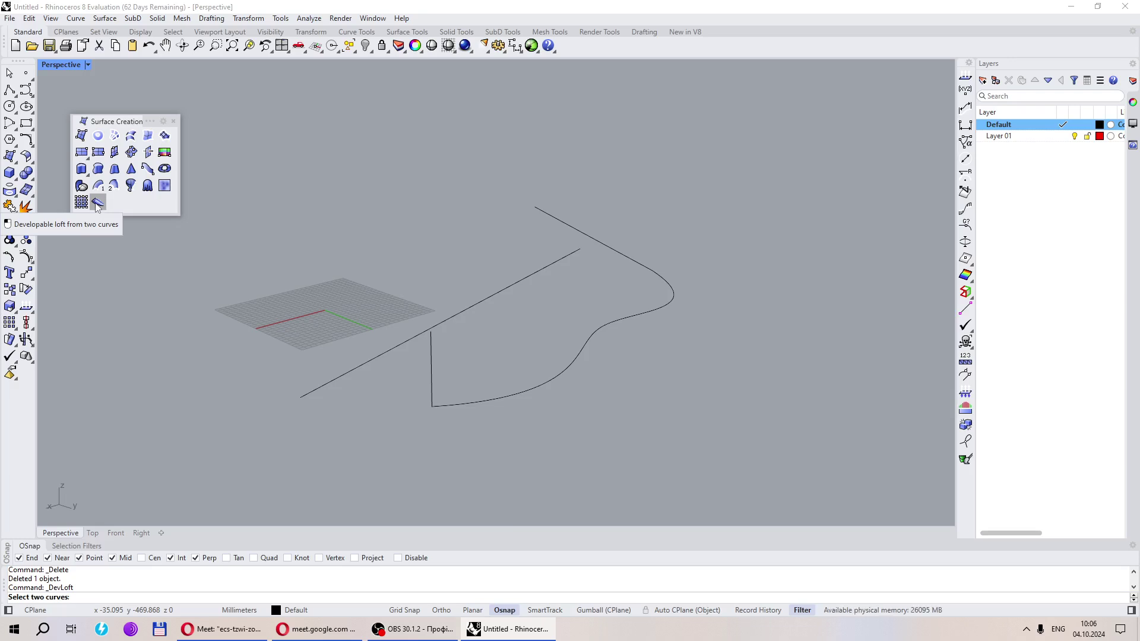
key("Escape")
right_click_drag(262, 197, 542, 331)
left_click_drag(611, 411, 388, 202)
key("Delete")
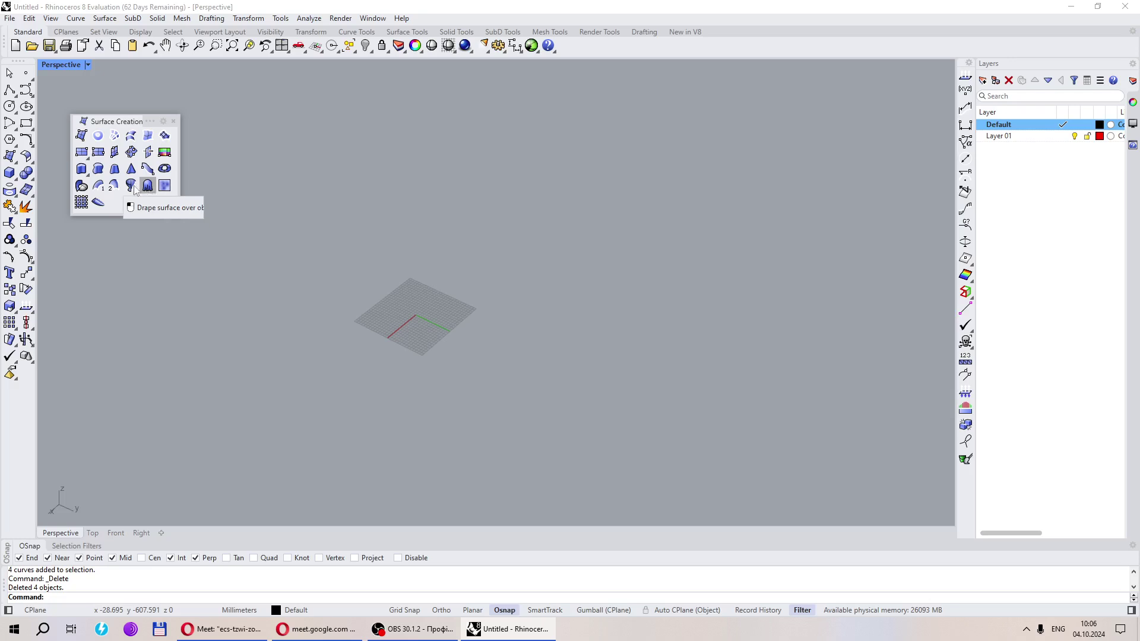
Create a solid box standing on the construction plane grid
left_click(9, 173)
left_click(395, 343)
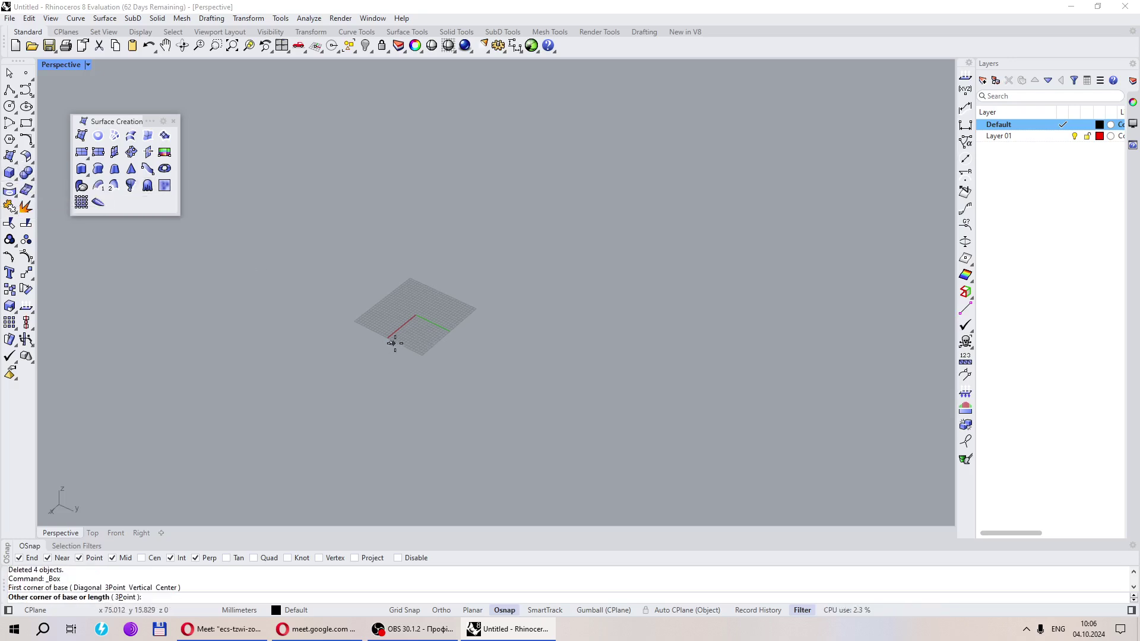
left_click(456, 349)
left_click(465, 310)
scroll(465, 303, "up", 3)
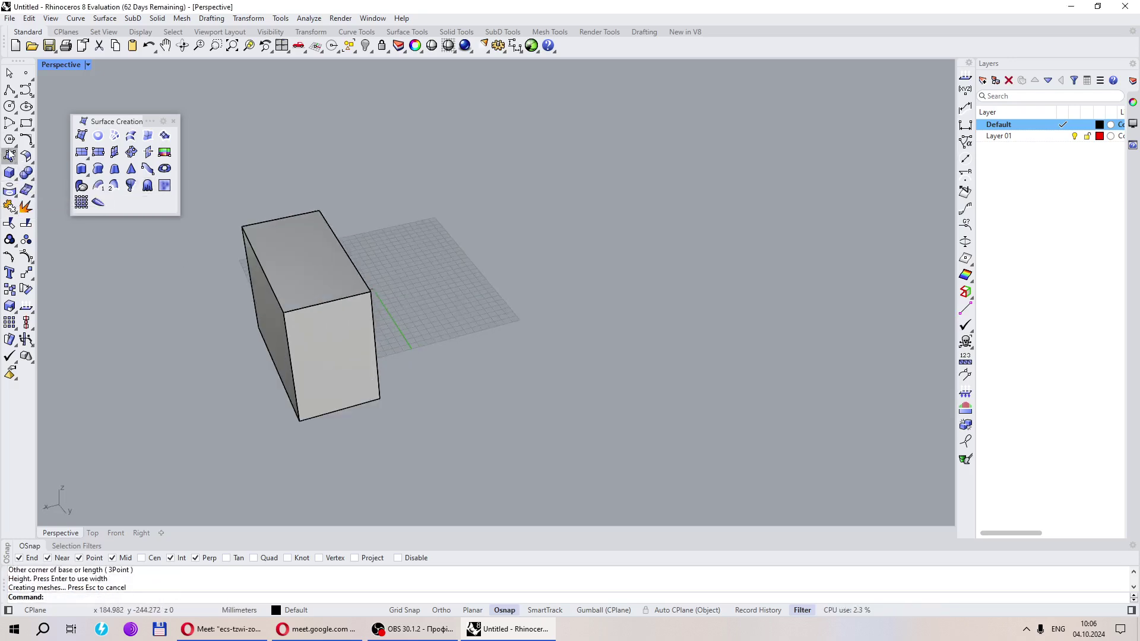
Create a sphere beside the box, centred on the construction plane
left_click(12, 174)
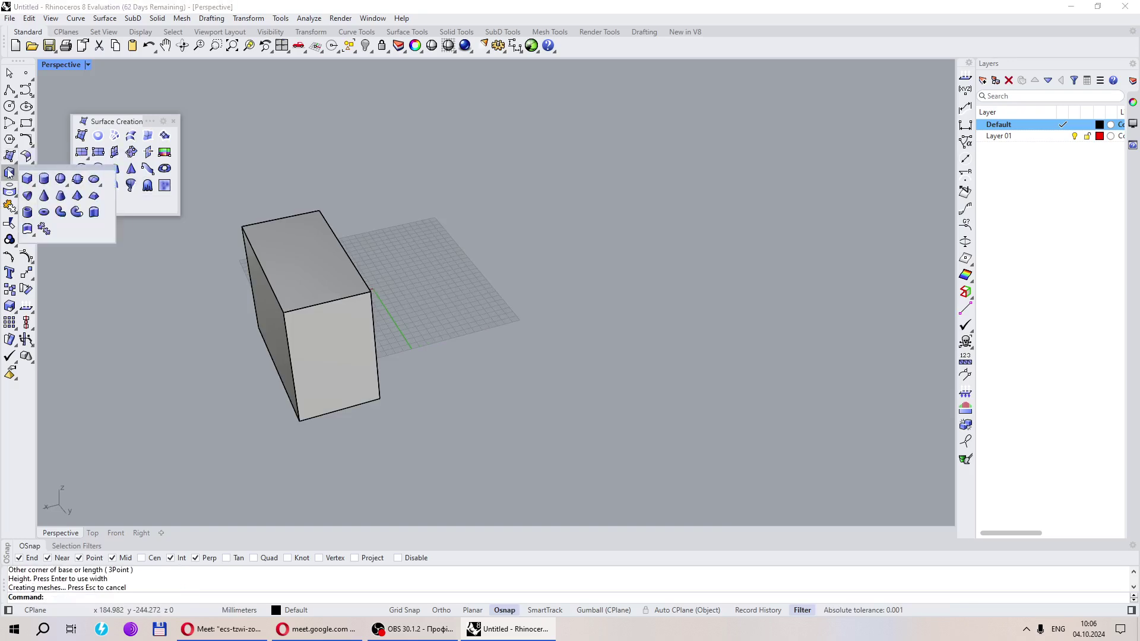
left_click(60, 178)
left_click(456, 276)
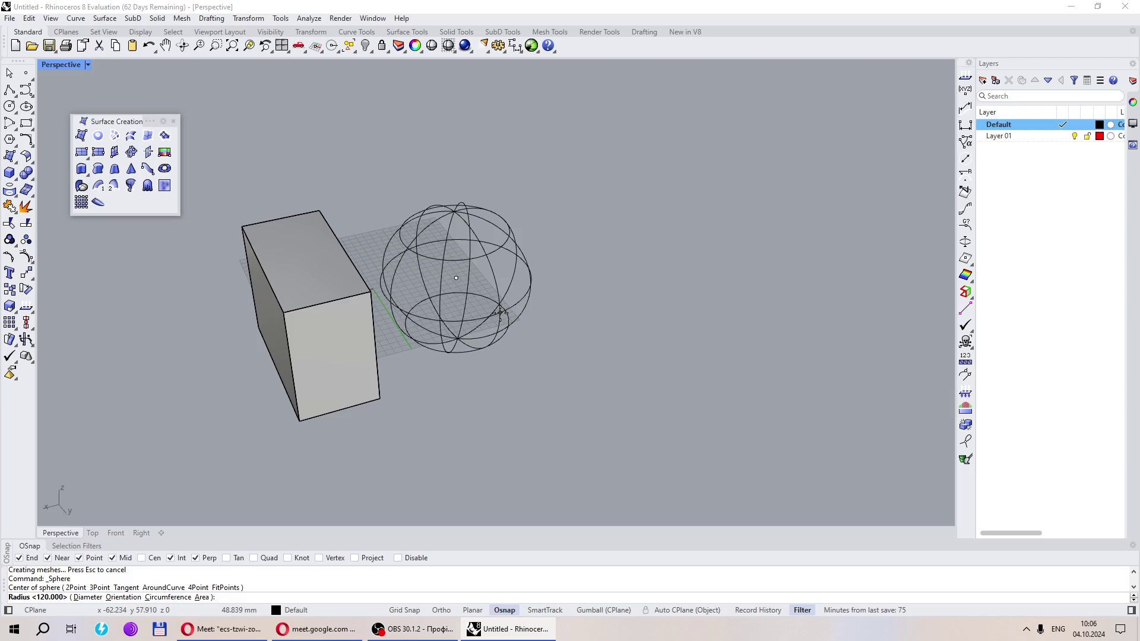
left_click(531, 328)
Create a second, larger and taller box near the sphere and the first box
left_click(11, 175)
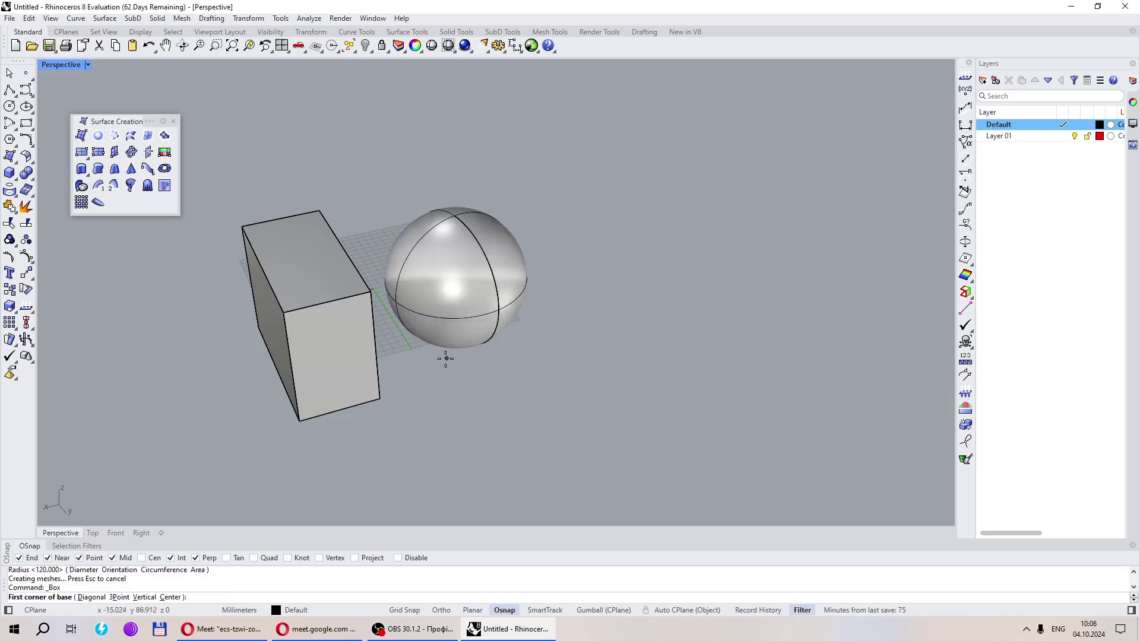
left_click(431, 379)
left_click(626, 457)
left_click(649, 229)
Drape a surface over the two boxes and the sphere with a window enclosing all three
right_click_drag(649, 229, 498, 299)
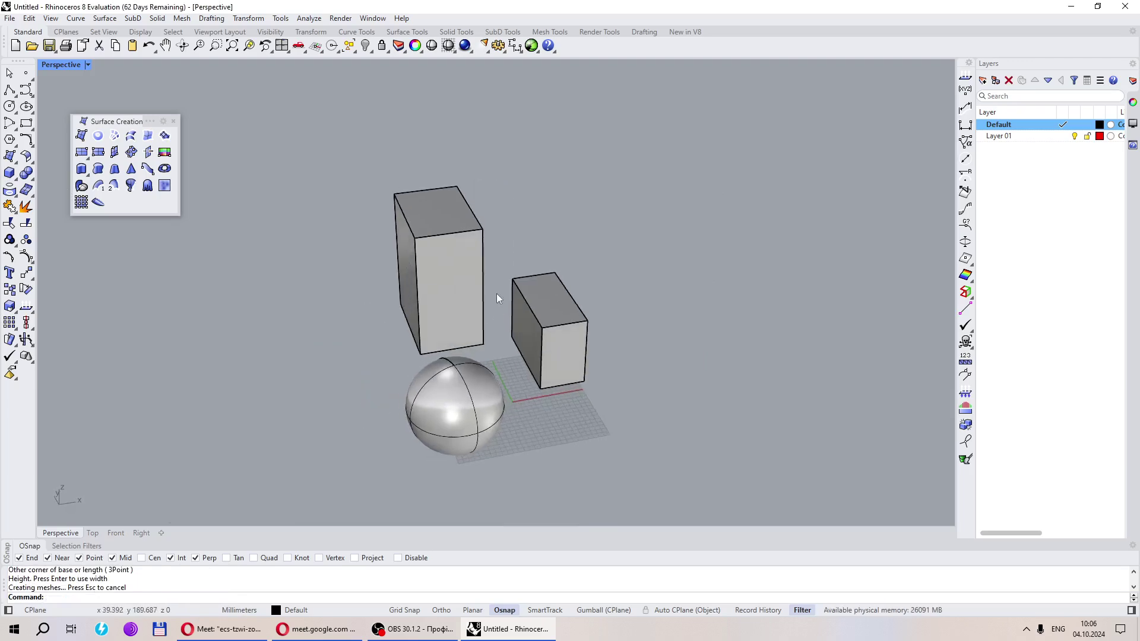
left_click(126, 171)
left_click_drag(656, 455, 315, 181)
Move the draped surface sideways, clear of the boxes and the sphere
right_click_drag(412, 330, 385, 274)
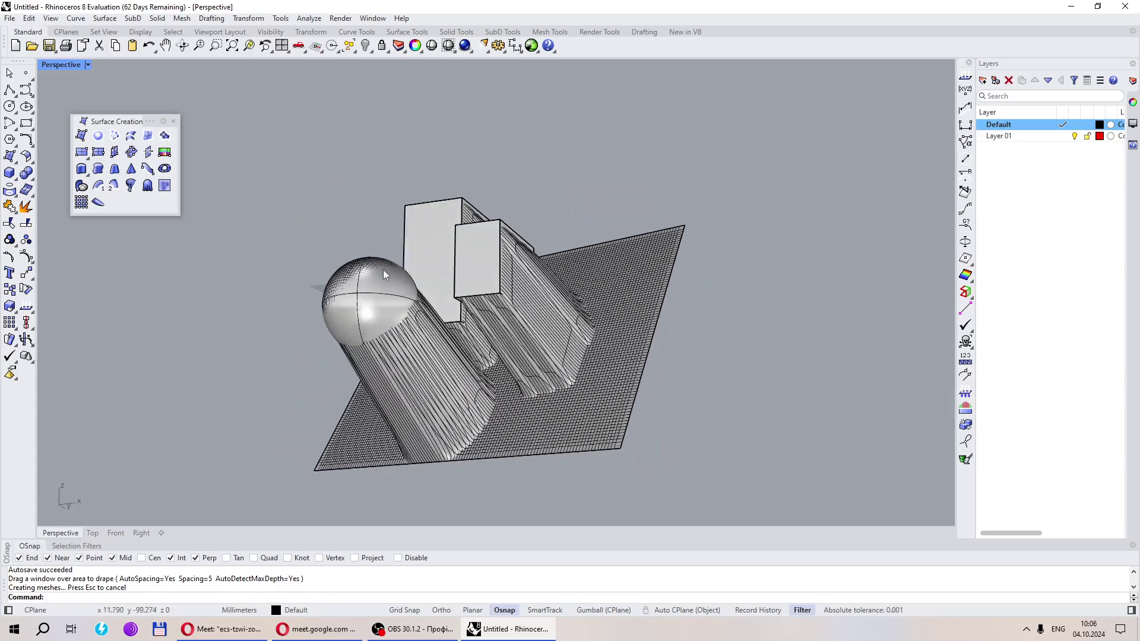
right_click_drag(348, 310, 380, 333)
left_click_drag(420, 396, 557, 354)
Examine the draped surface from several angles and compare its shape with the boxes and the sphere
right_click_drag(556, 355, 490, 340)
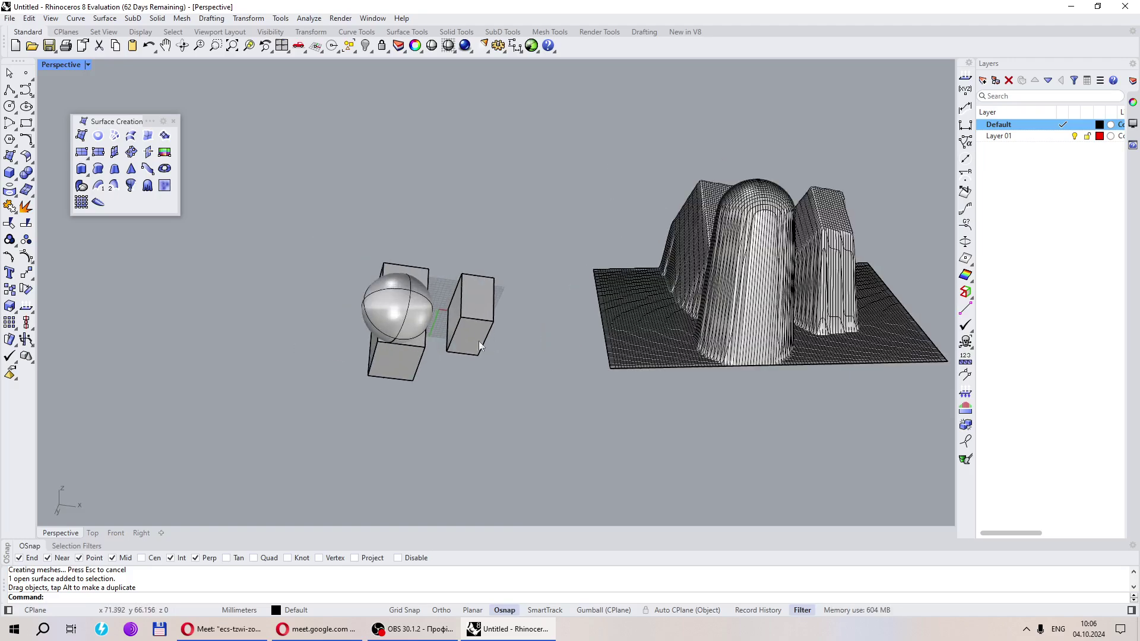
right_click_drag(768, 351, 667, 379)
scroll(666, 379, "down", 5)
scroll(561, 359, "up", 5)
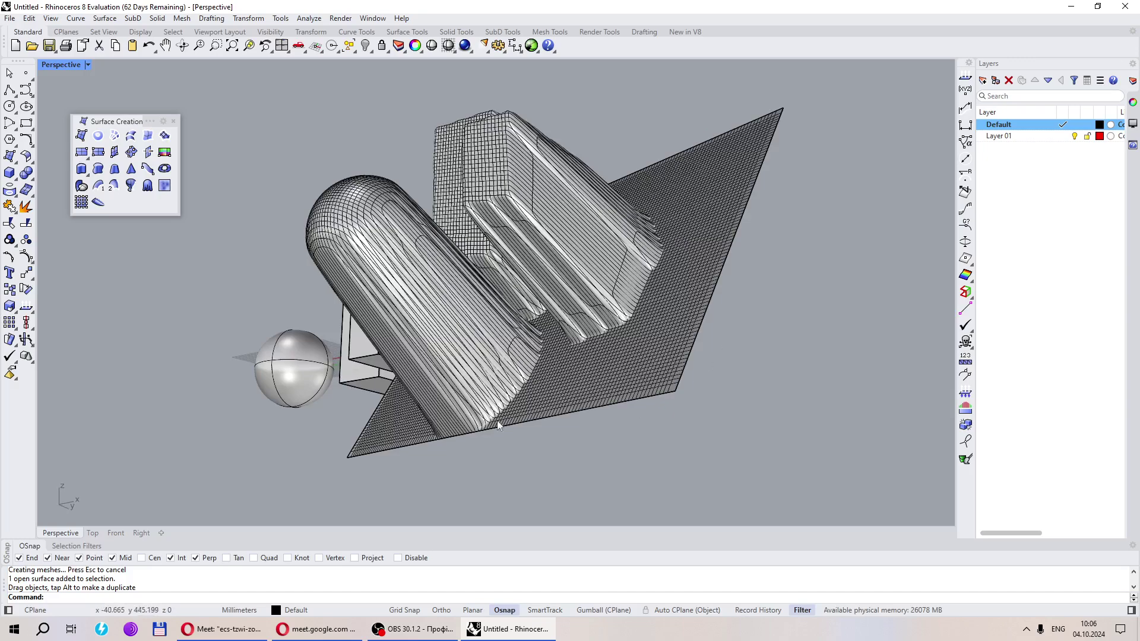
right_click_drag(550, 308, 562, 320)
right_click_drag(444, 311, 537, 386)
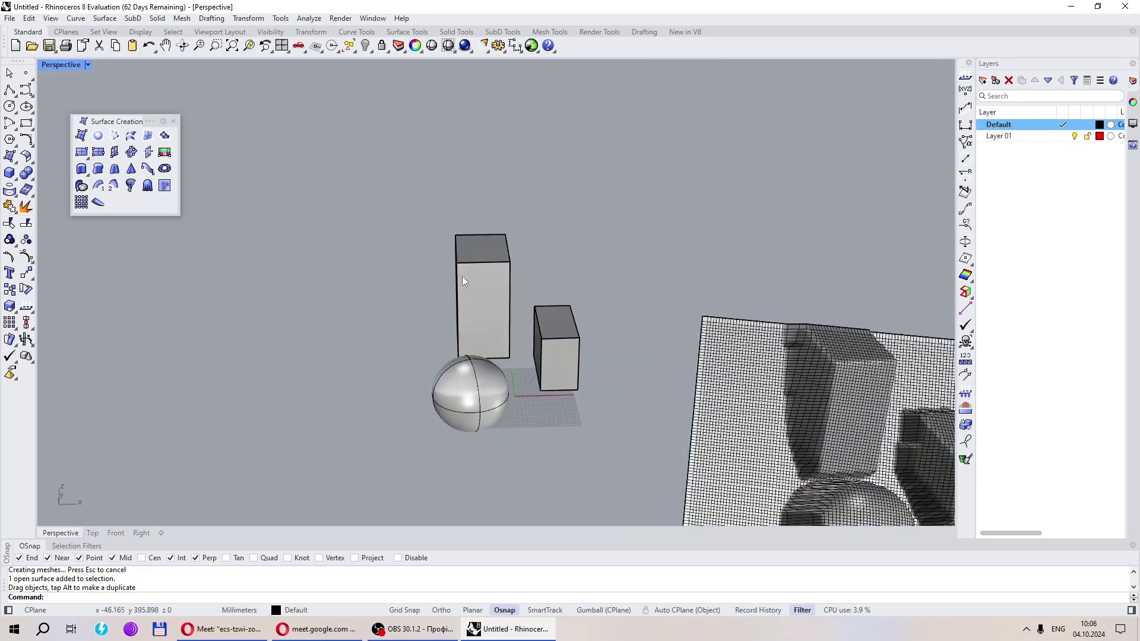
right_click_drag(611, 379, 778, 425)
scroll(549, 319, "down", 10)
left_click_drag(778, 426, 586, 357)
key("Escape")
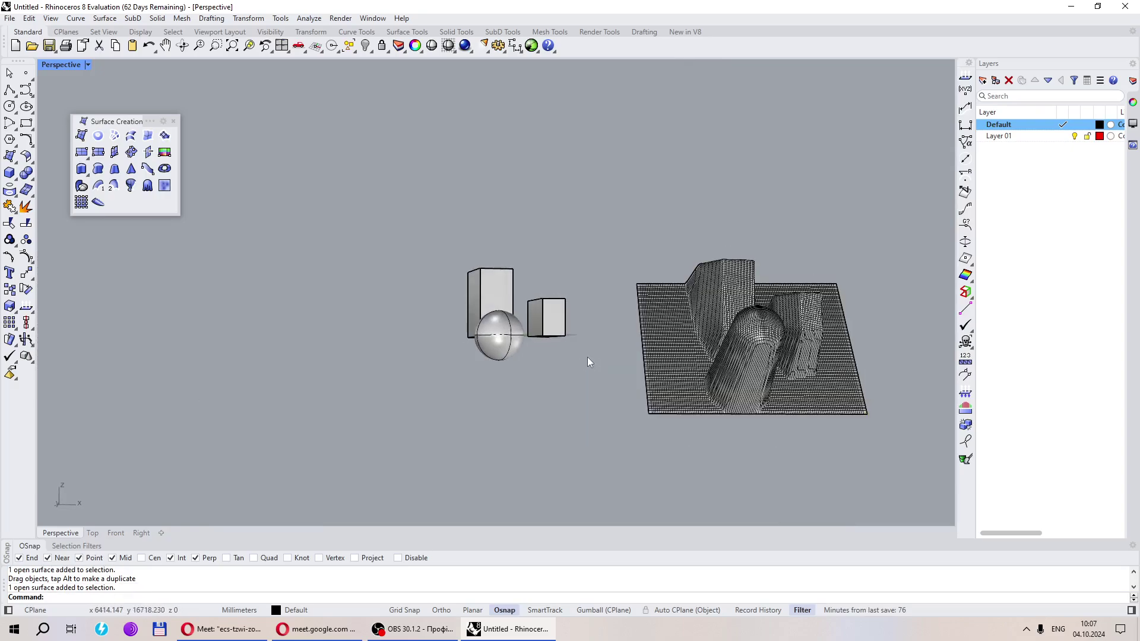
Delete the draped surface, both boxes and the sphere, and close the floating Surface Creation toolbar
scroll(734, 394, "up", 5)
right_click_drag(734, 395, 751, 342)
left_click_drag(820, 509, 608, 313)
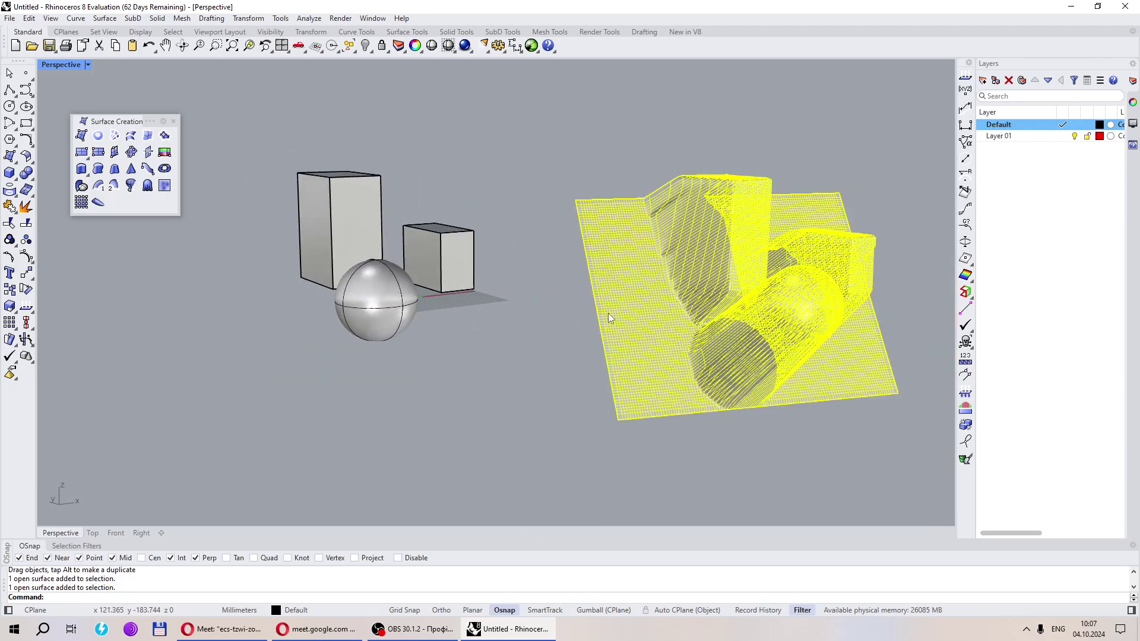
key("Delete")
left_click_drag(538, 414, 218, 153)
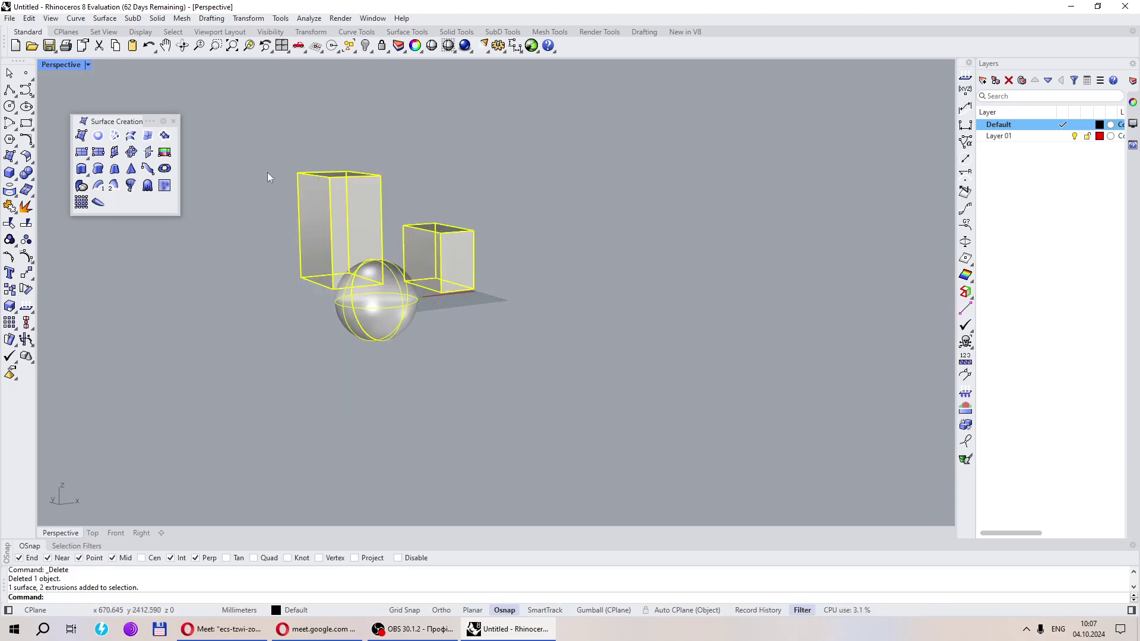
key("Delete")
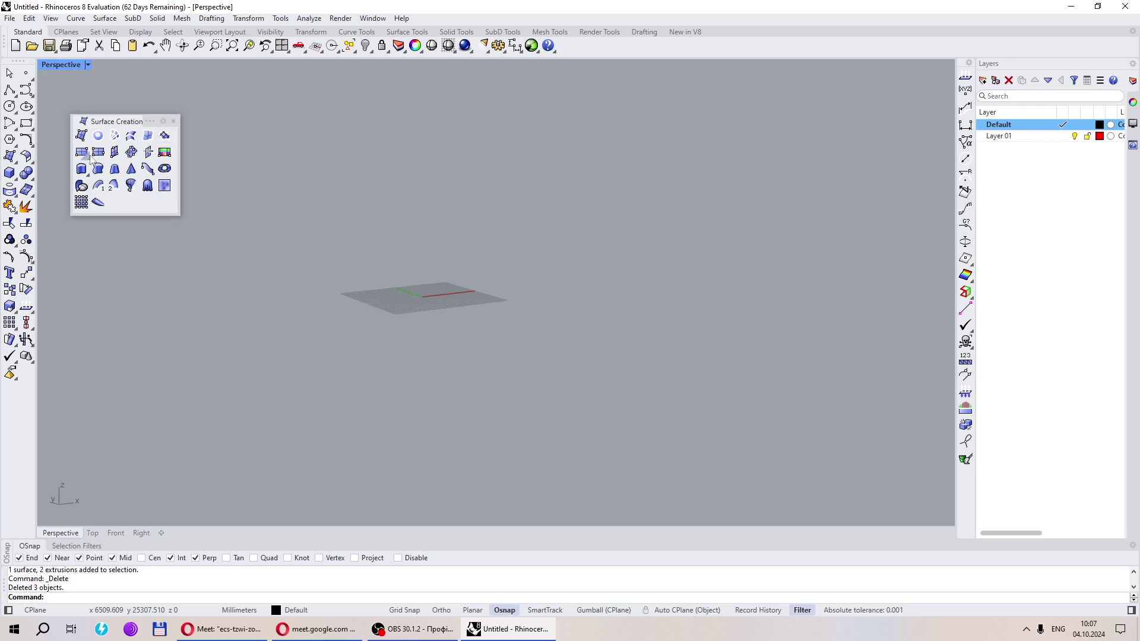
left_click(173, 122)
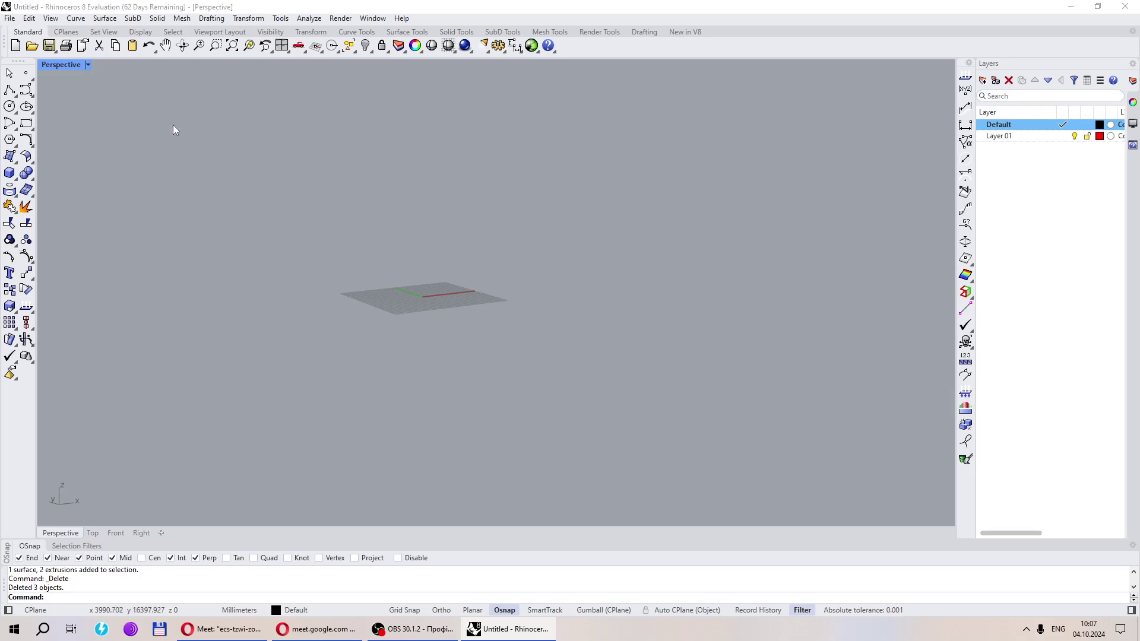
Create a solid box on the construction plane near the origin by picking two base corners and a height
left_click(10, 173)
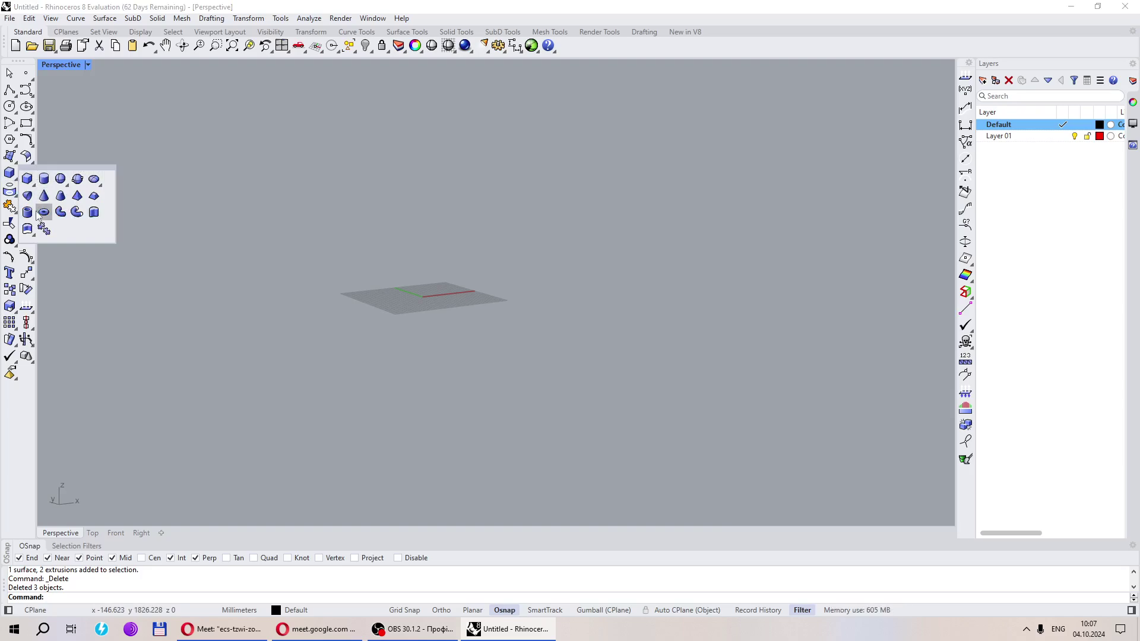
left_click(27, 179)
left_click(389, 331)
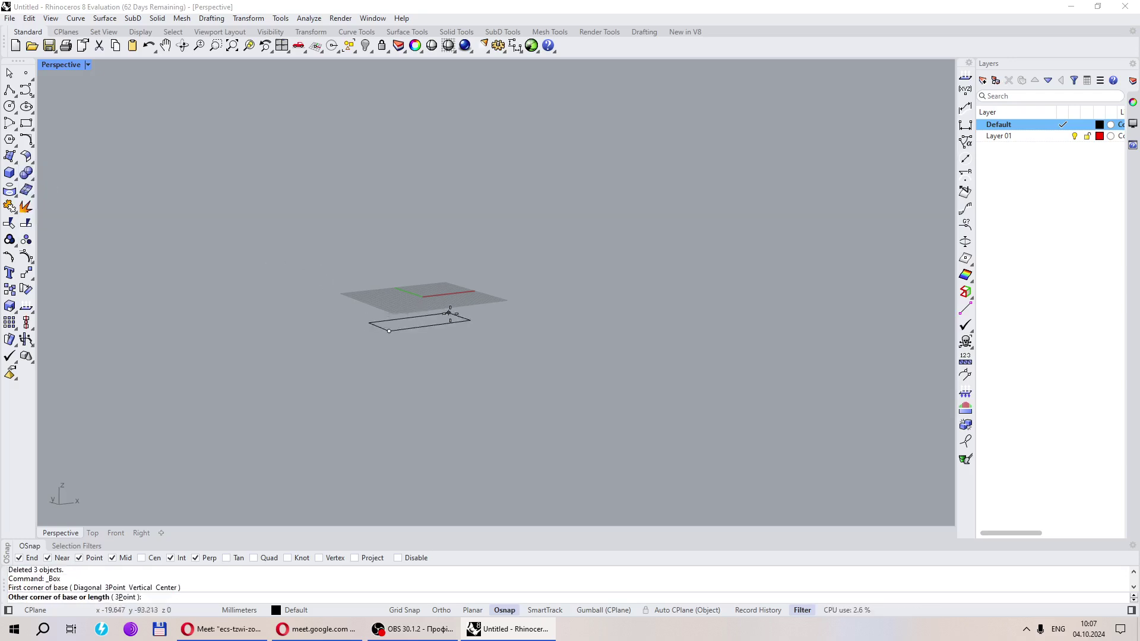
left_click(523, 300)
left_click(466, 226)
right_click_drag(466, 226, 333, 279)
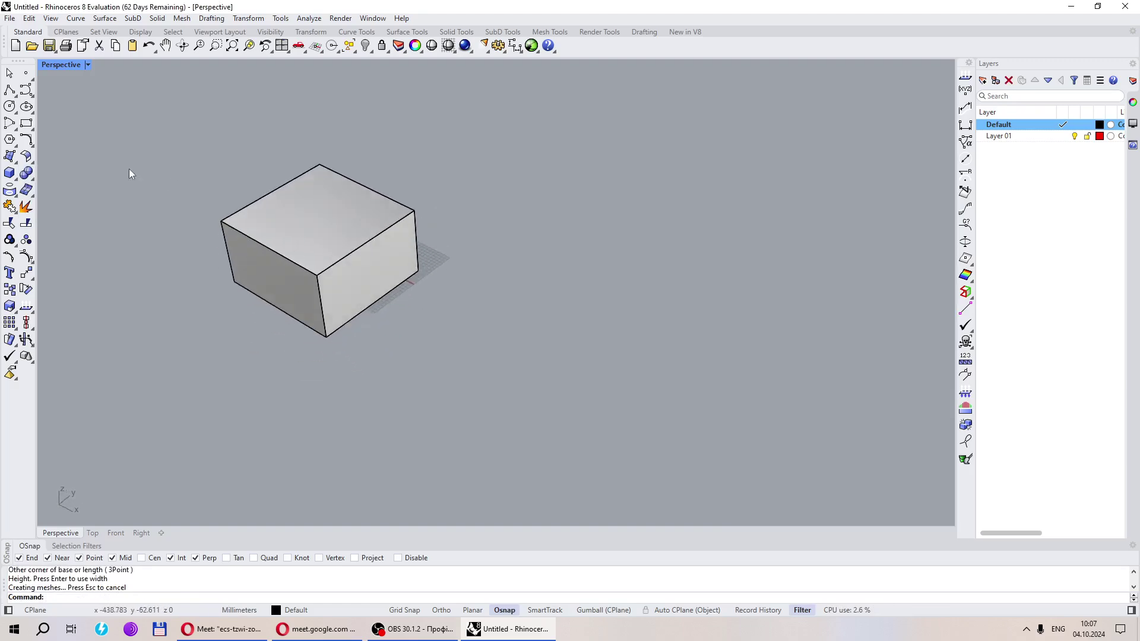
Create a smaller box inside the first one, starting from a top corner and extending down part of its height
left_click(10, 173)
scroll(430, 206, "up", 3)
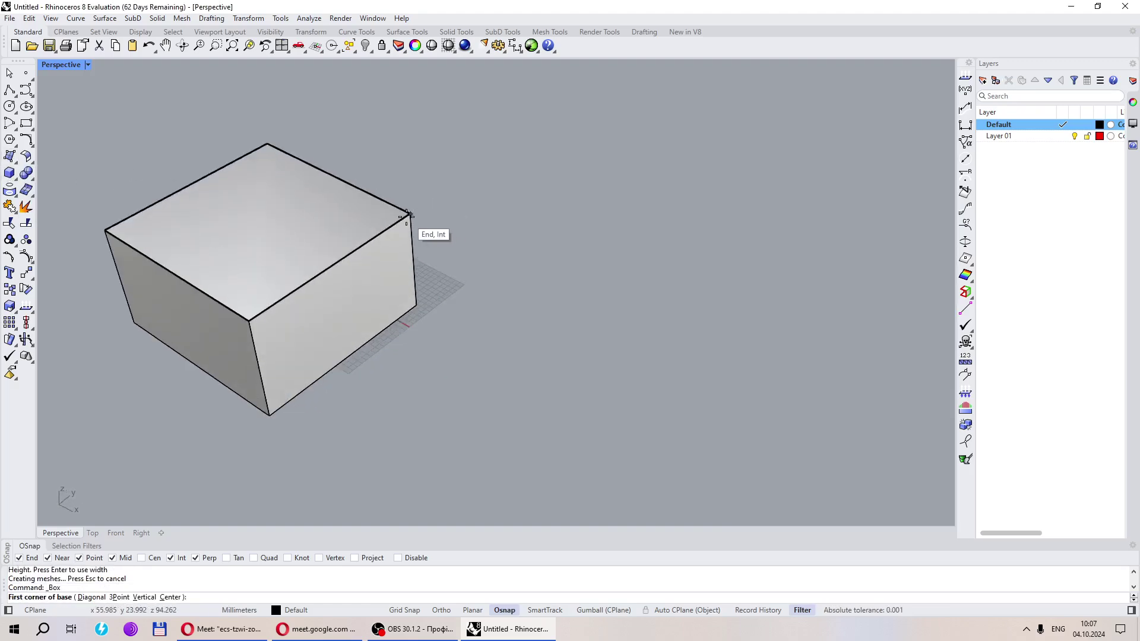
left_click(411, 214)
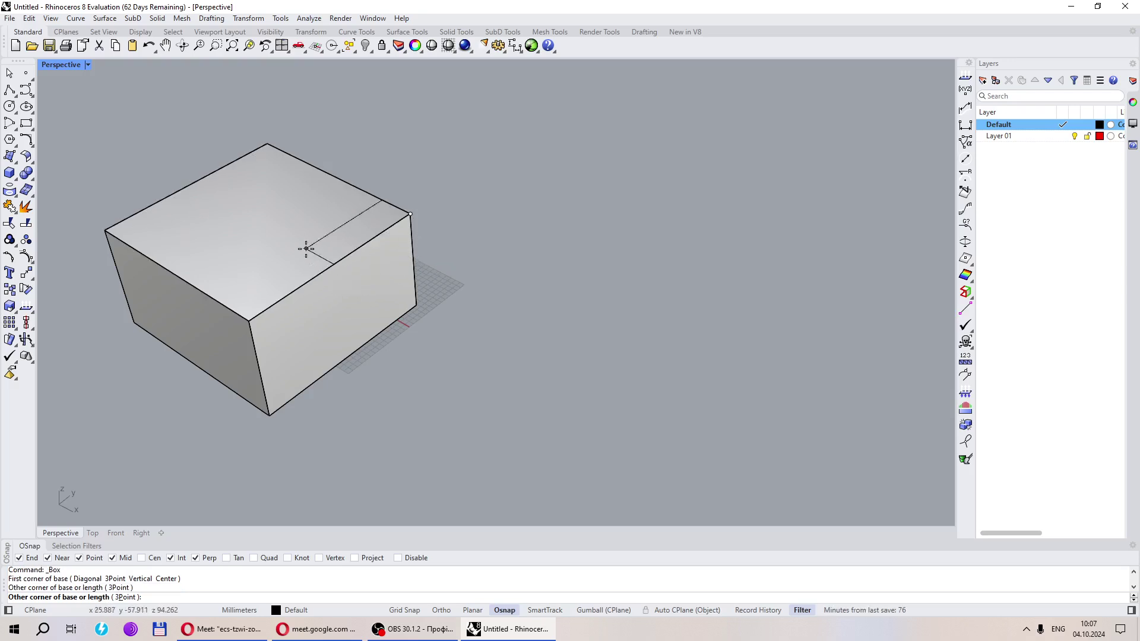
left_click(282, 219)
left_click(306, 292)
right_click_drag(313, 296, 343, 267)
left_click(356, 285)
left_click(383, 308)
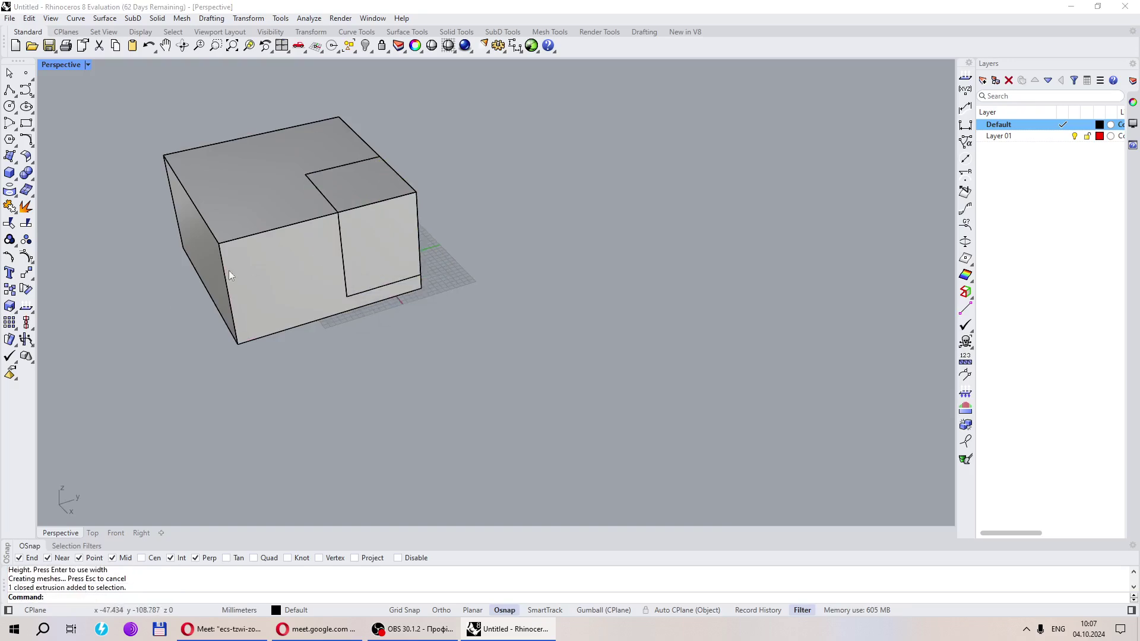
Subtract the small corner box from the large box with Boolean Difference
left_click(30, 176)
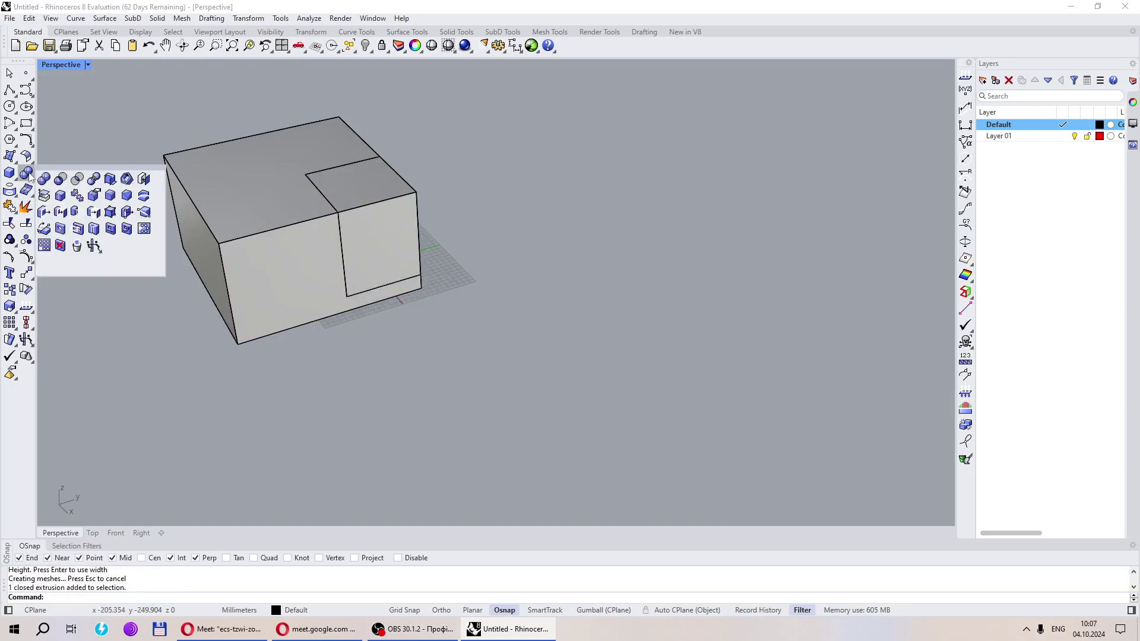
left_click(60, 179)
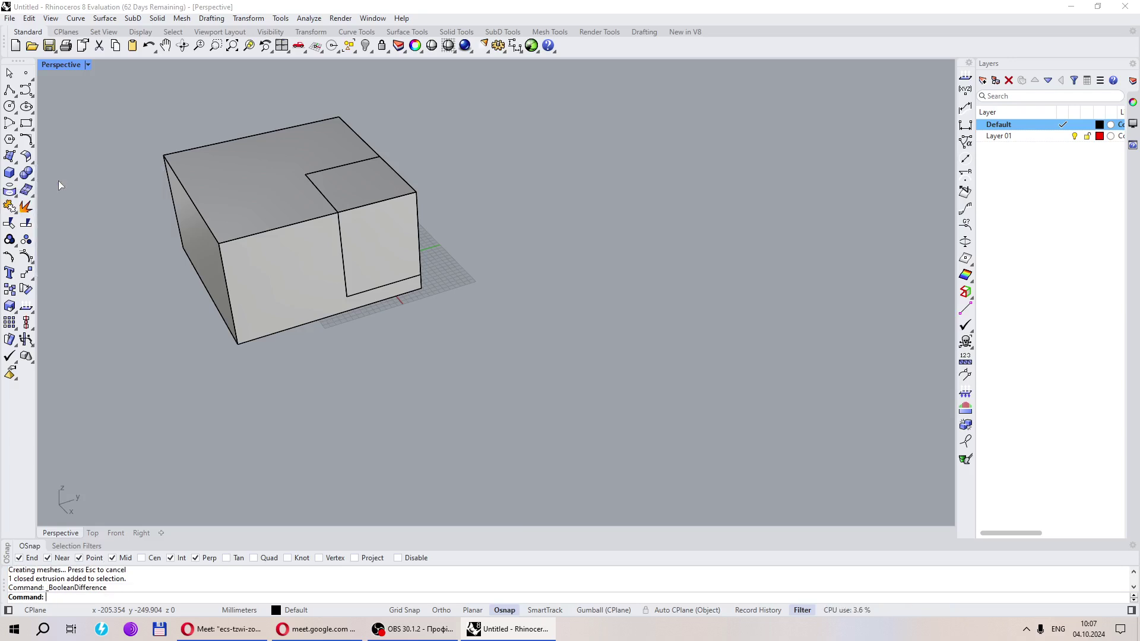
left_click(283, 233)
key("Return")
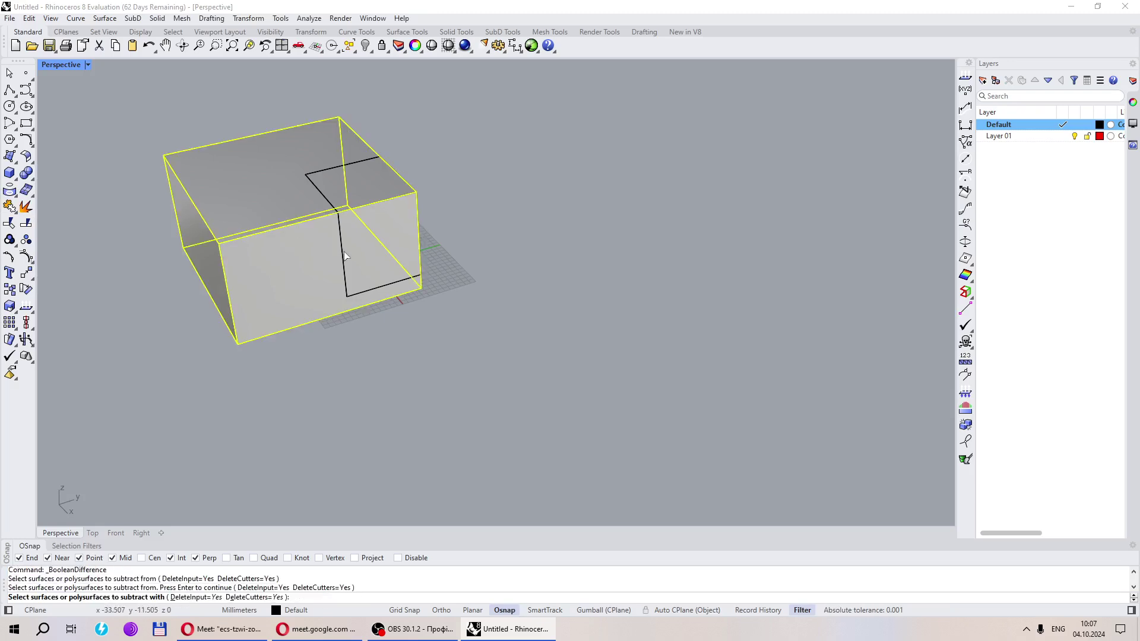
left_click(345, 258)
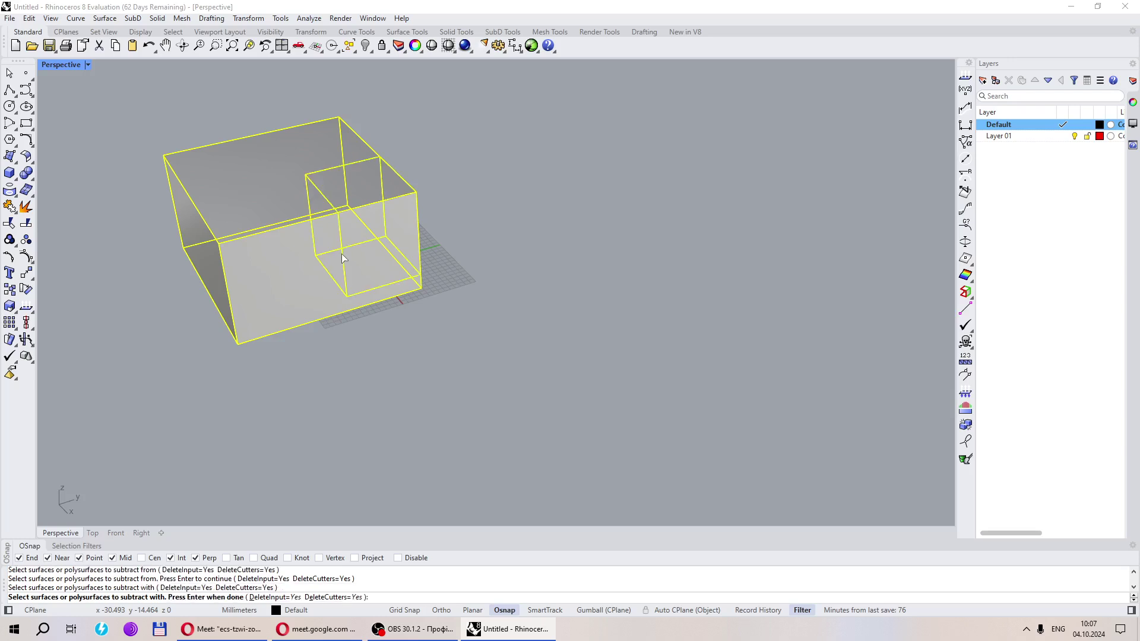
key("Return")
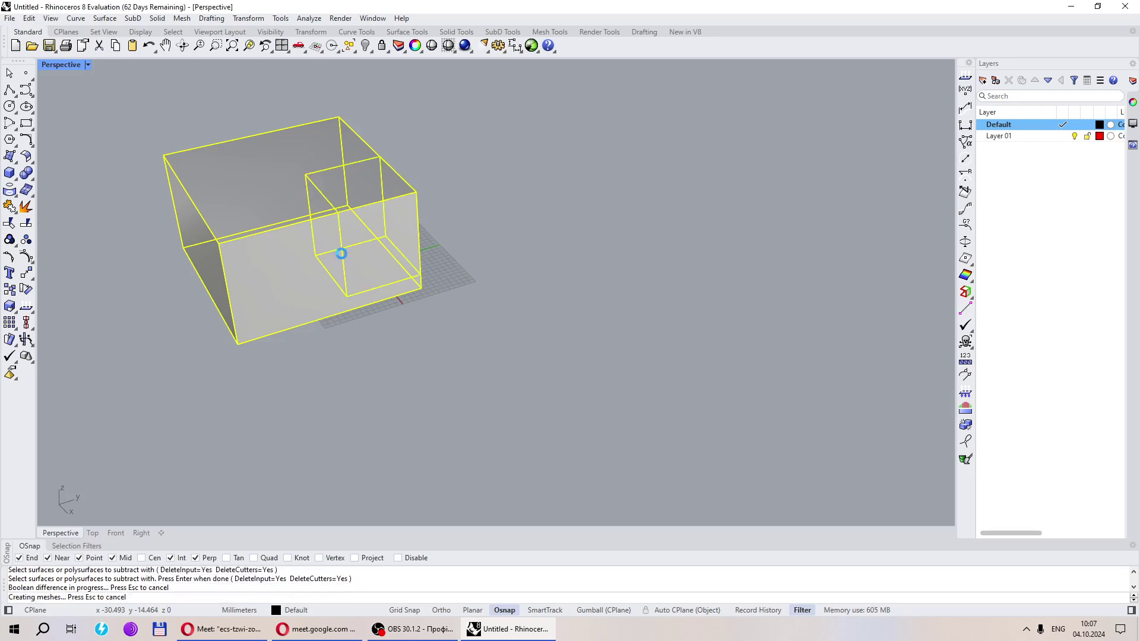
Examine the notched corner of the box from several angles and distances
right_click_drag(404, 265, 310, 286)
scroll(400, 234, "up", 3)
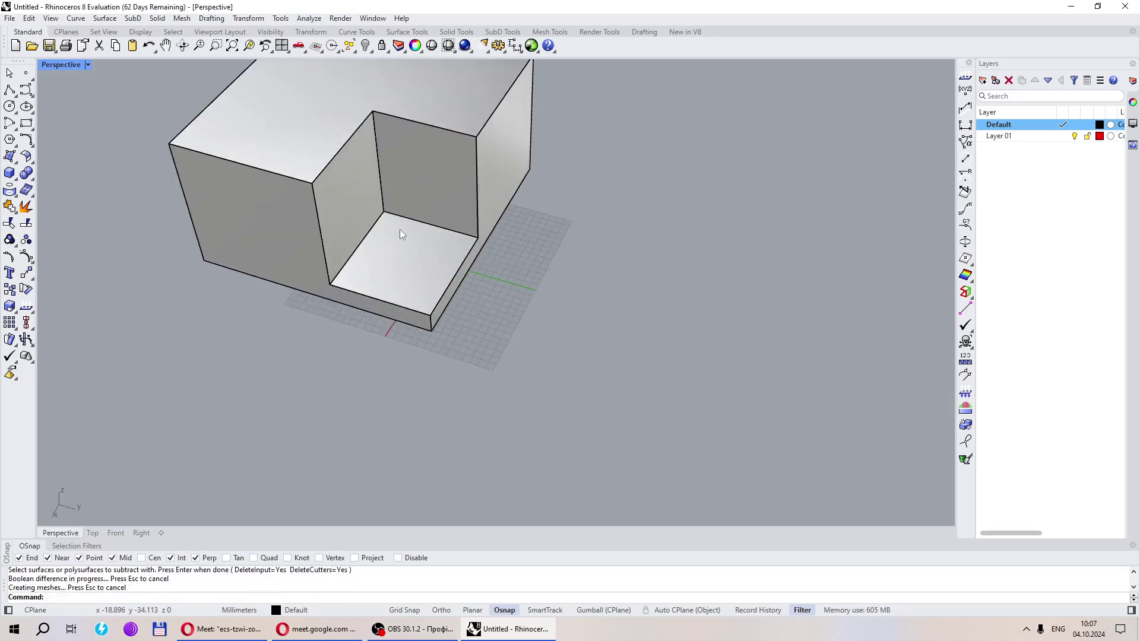
right_click_drag(372, 202, 82, 213)
left_click(359, 232)
key("Escape")
scroll(413, 269, "down", 3)
scroll(447, 289, "up", 4)
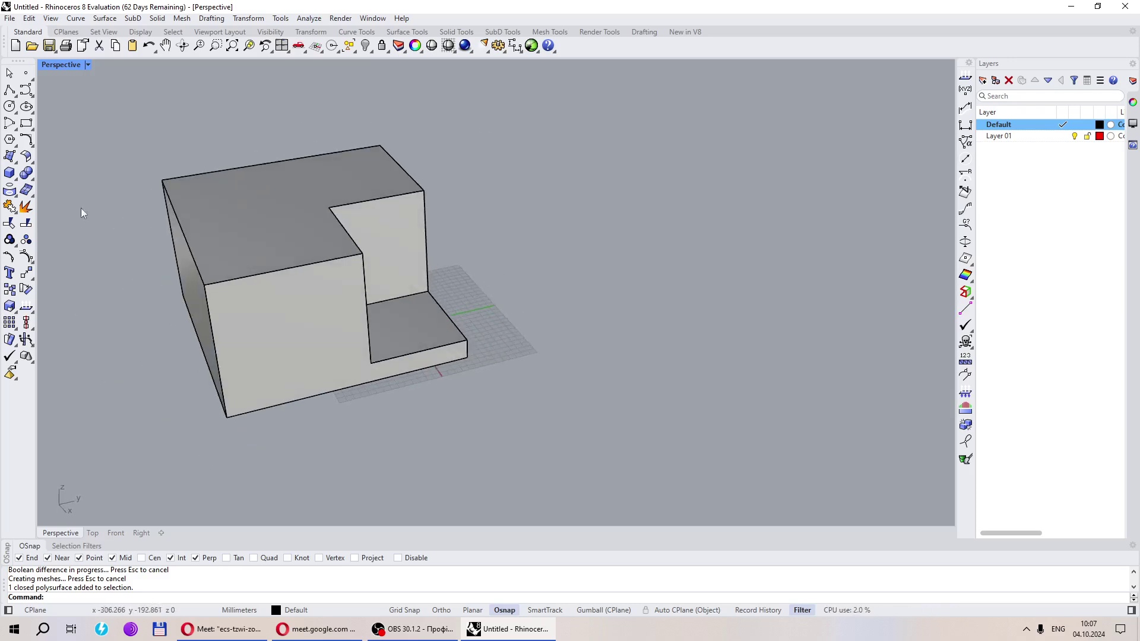
right_click_drag(333, 288, 157, 208)
scroll(415, 261, "down", 3)
scroll(458, 243, "up", 3)
scroll(465, 262, "down", 3)
scroll(400, 301, "up", 2)
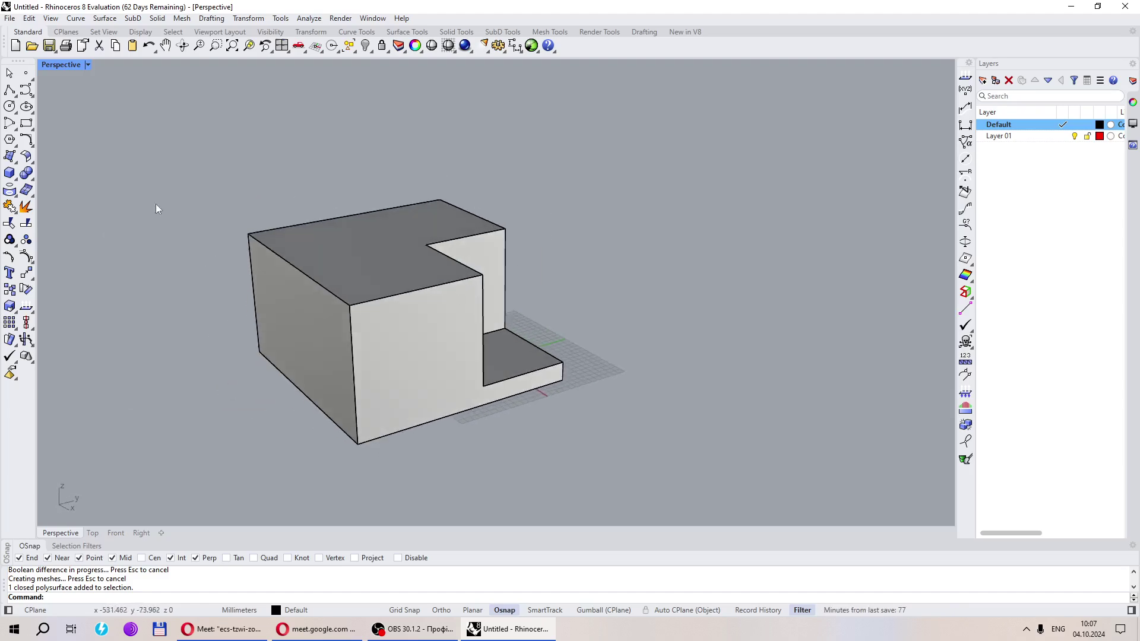
Create a sphere with a radius of about 62 mm centred on an upper corner of the notched box
left_click(10, 176)
left_click(61, 181)
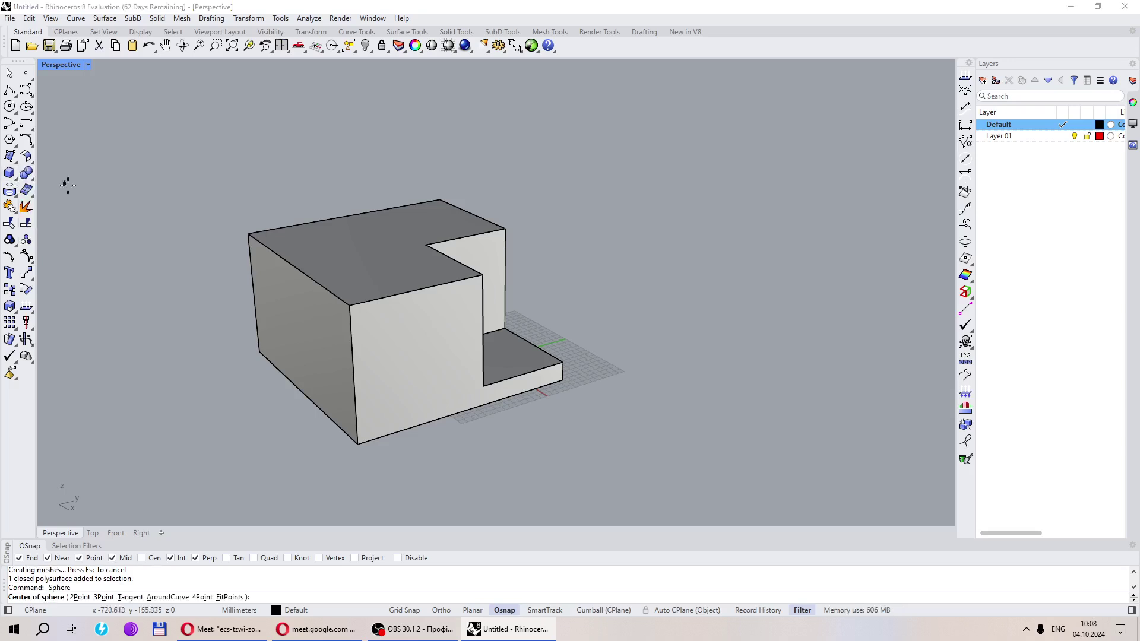
left_click(248, 234)
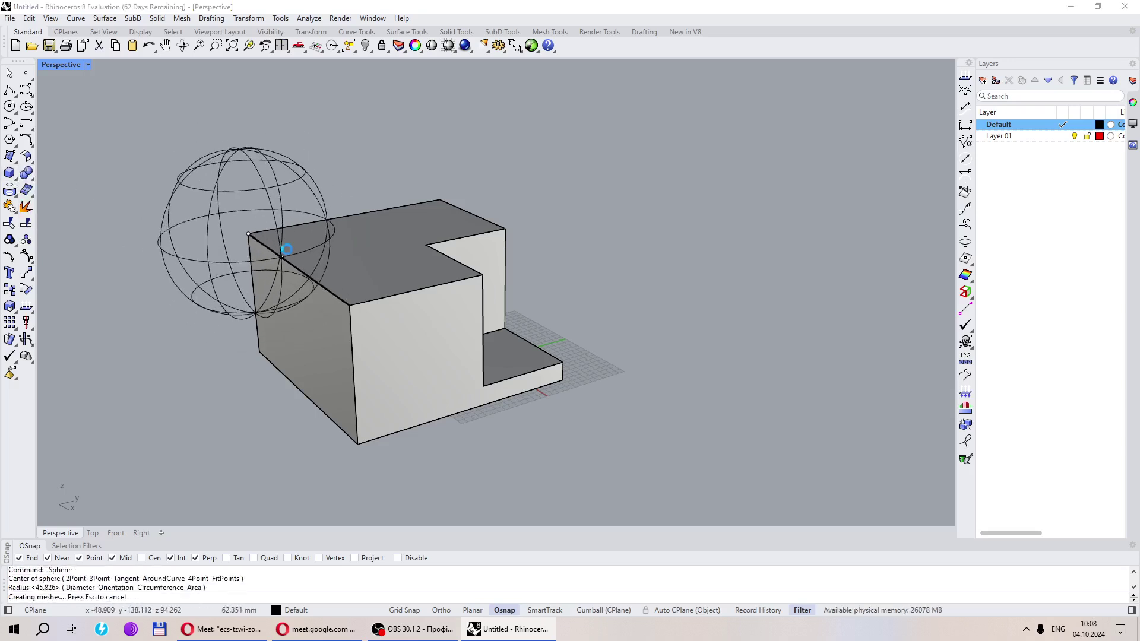
right_click_drag(287, 250, 204, 274)
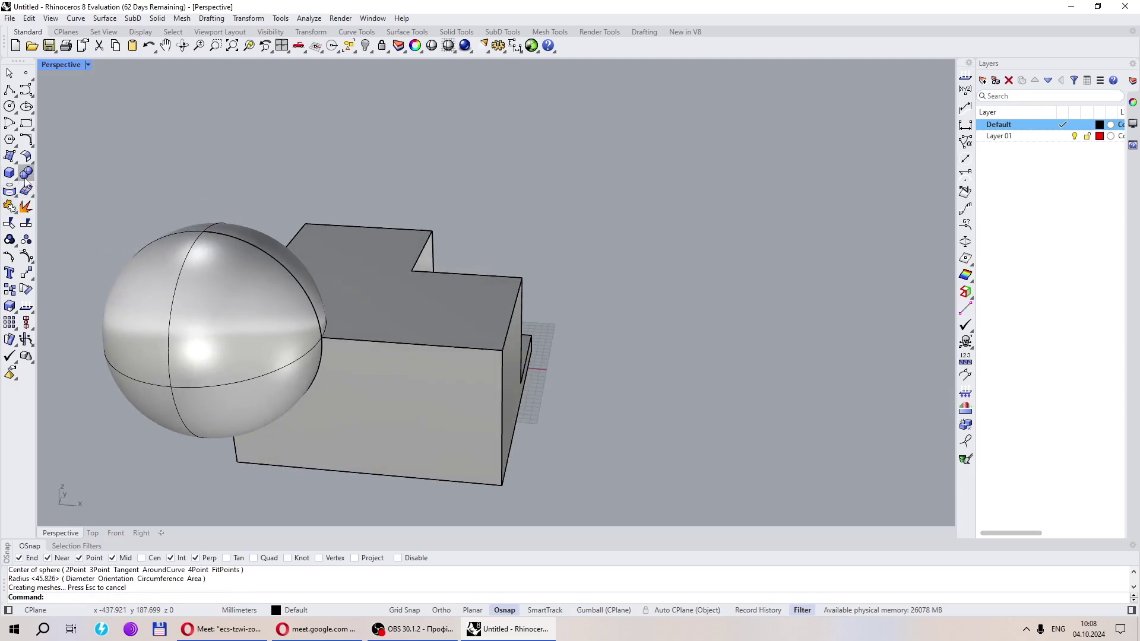
Combine the sphere and the notched box with Boolean Union, and delete the combined solid
left_click(26, 173)
left_click(240, 295)
left_click(327, 301)
key("Return")
mouse_move(333, 300)
right_mouse_down()
mouse_move(361, 303)
mouse_move(275, 343)
mouse_move(476, 315)
mouse_move(748, 347)
mouse_move(325, 322)
mouse_move(348, 314)
right_mouse_up()
left_click(360, 303)
key("Escape")
left_click_drag(575, 442, 299, 239)
key("Delete")
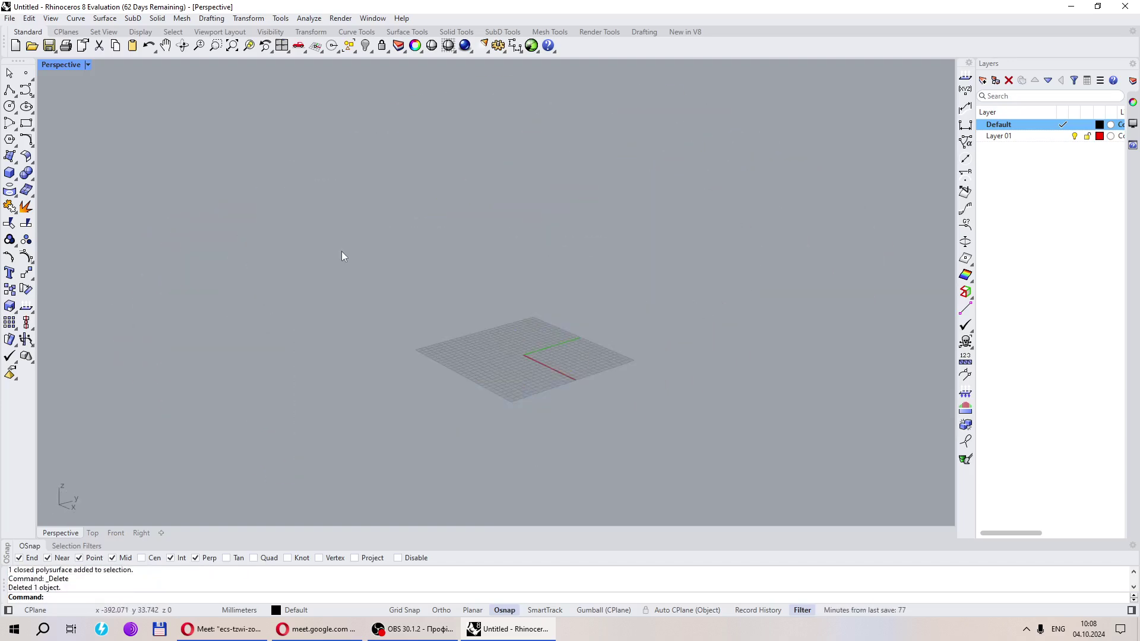
Start the Paraboloid command and open its online help page
left_click(8, 172)
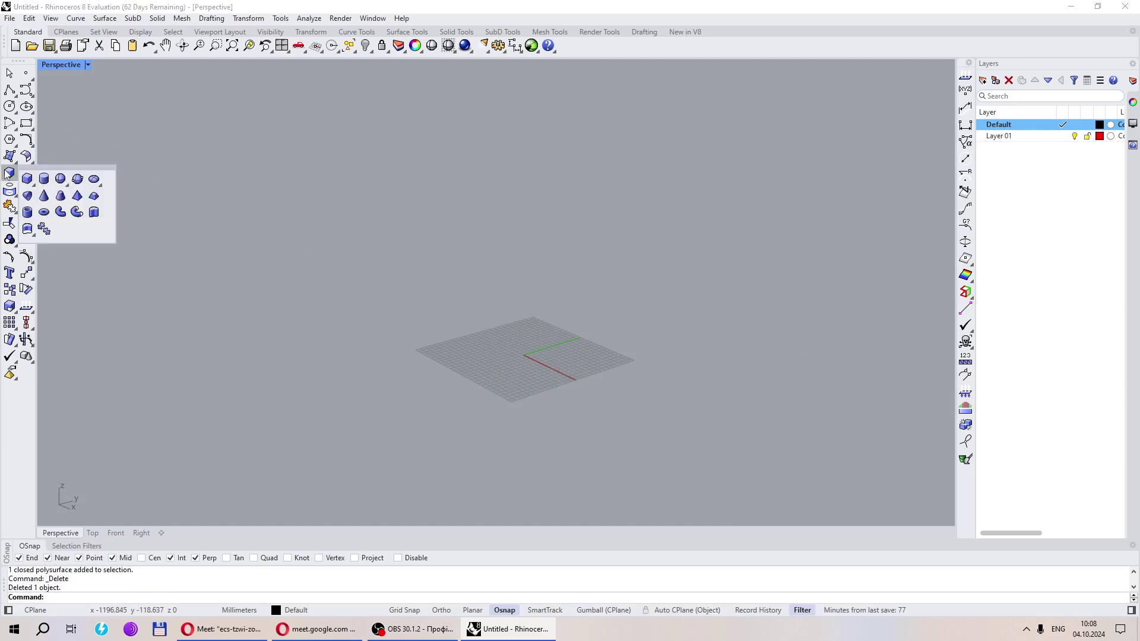
left_click(27, 196)
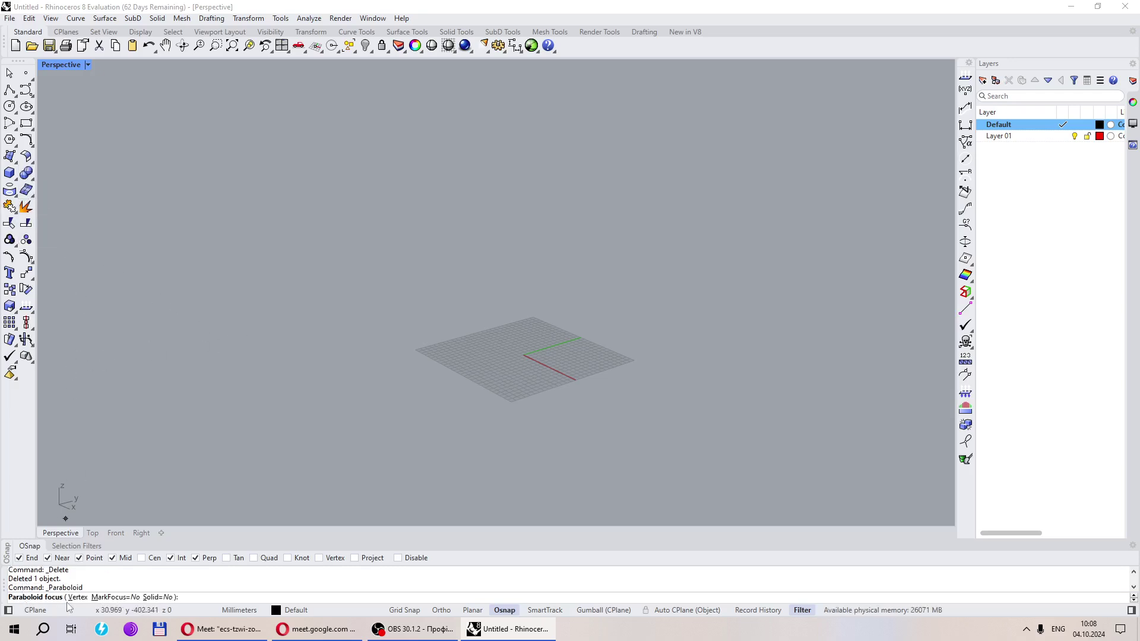
key("F1")
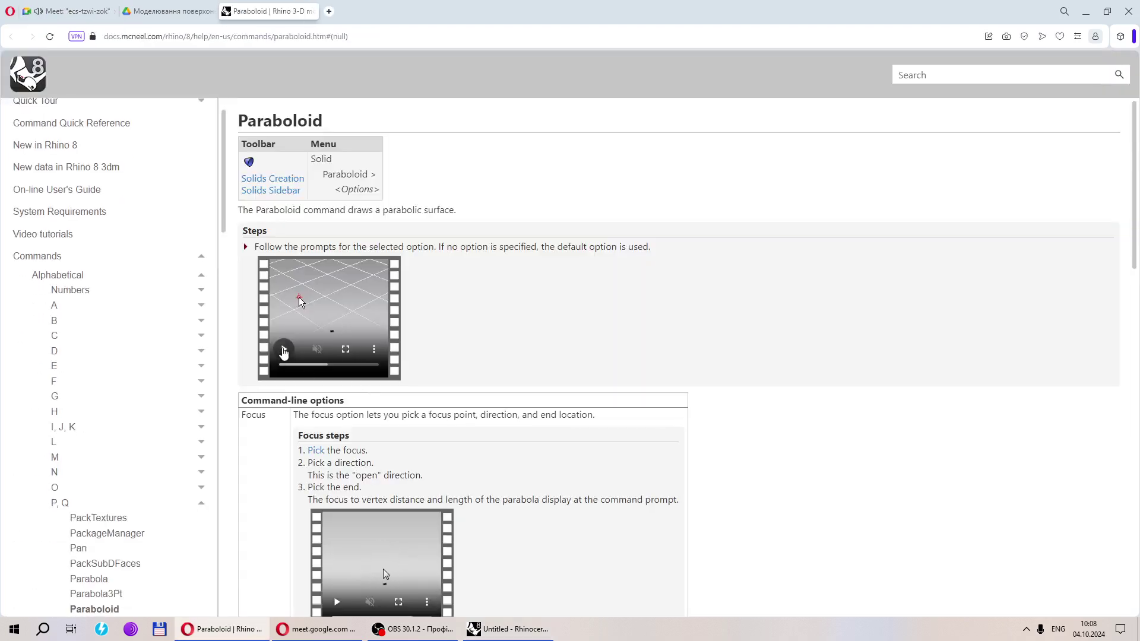
Watch the Paraboloid example video in full screen and look over the command-line options below it
left_click(374, 349)
left_click(345, 349)
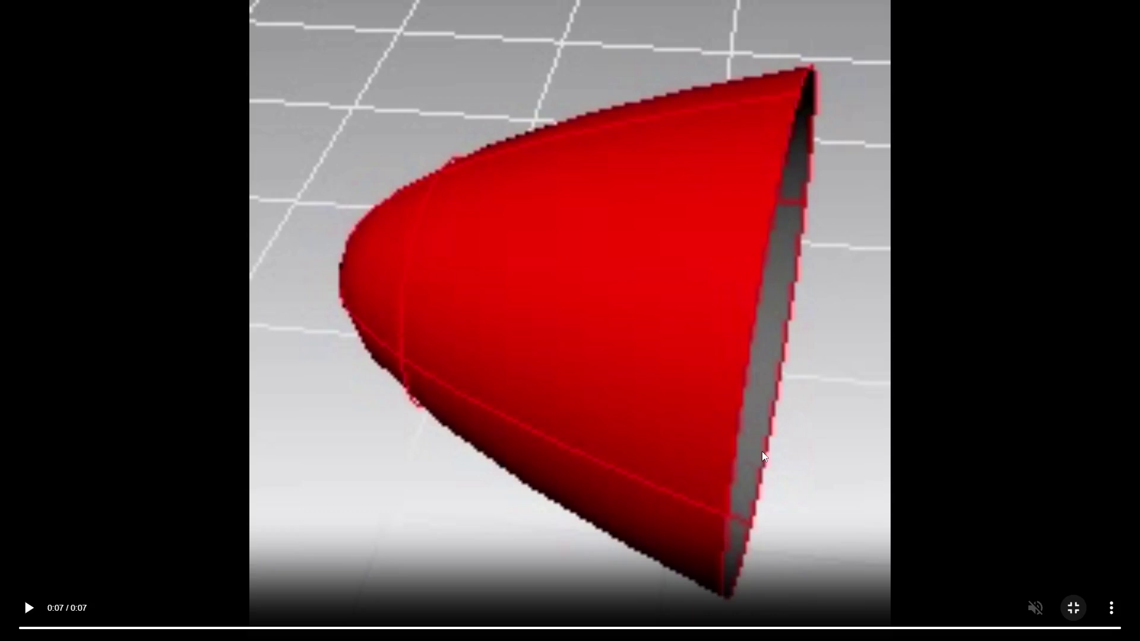
left_click(28, 629)
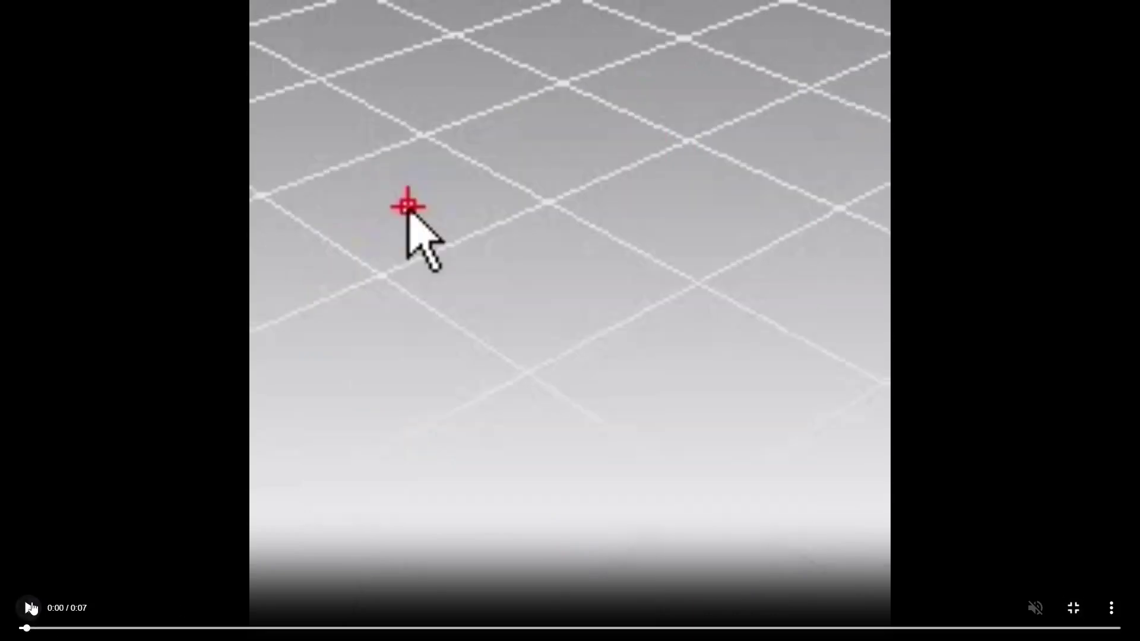
left_click(28, 608)
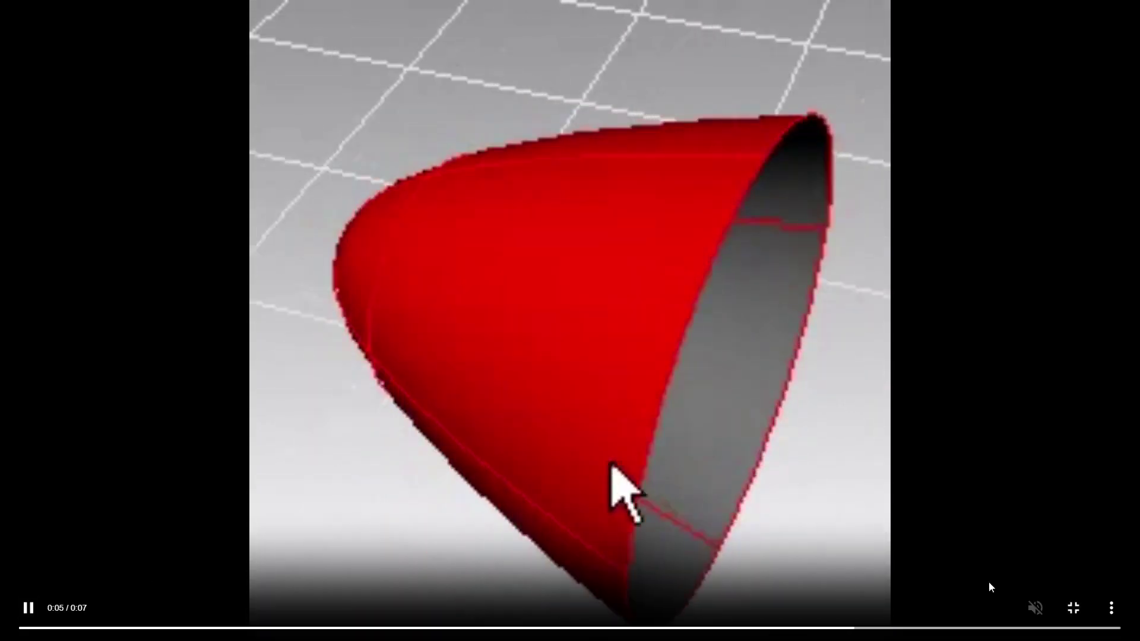
left_click(1073, 608)
scroll(383, 558, "down", 2)
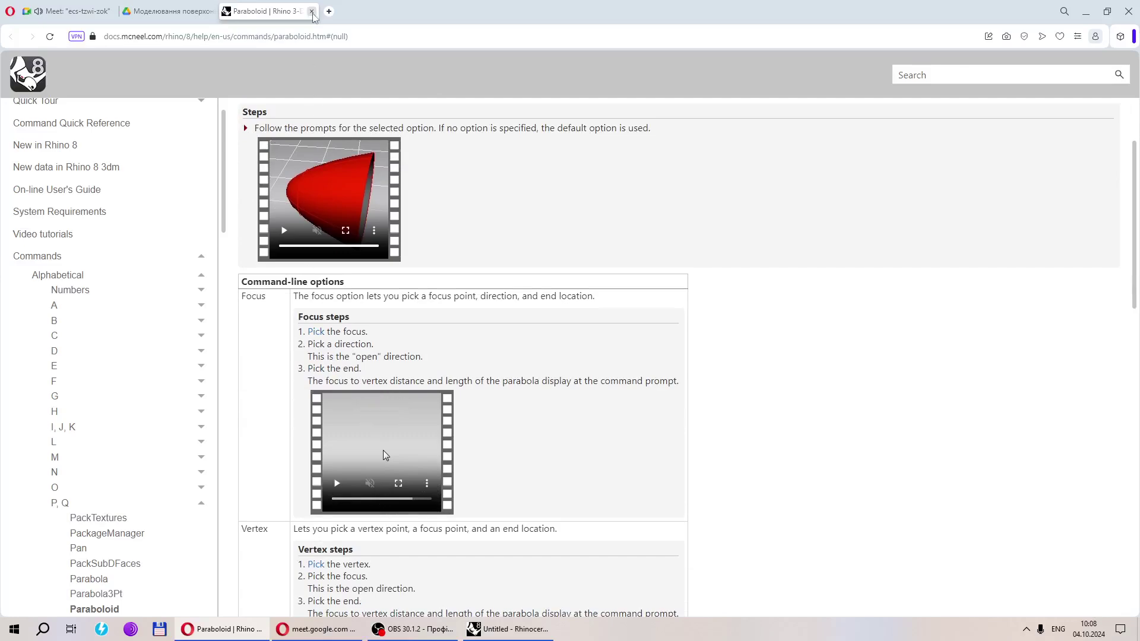
Close the Paraboloid help page, switch back to Rhino and cancel the Paraboloid command
left_click(311, 11)
left_click(61, 9)
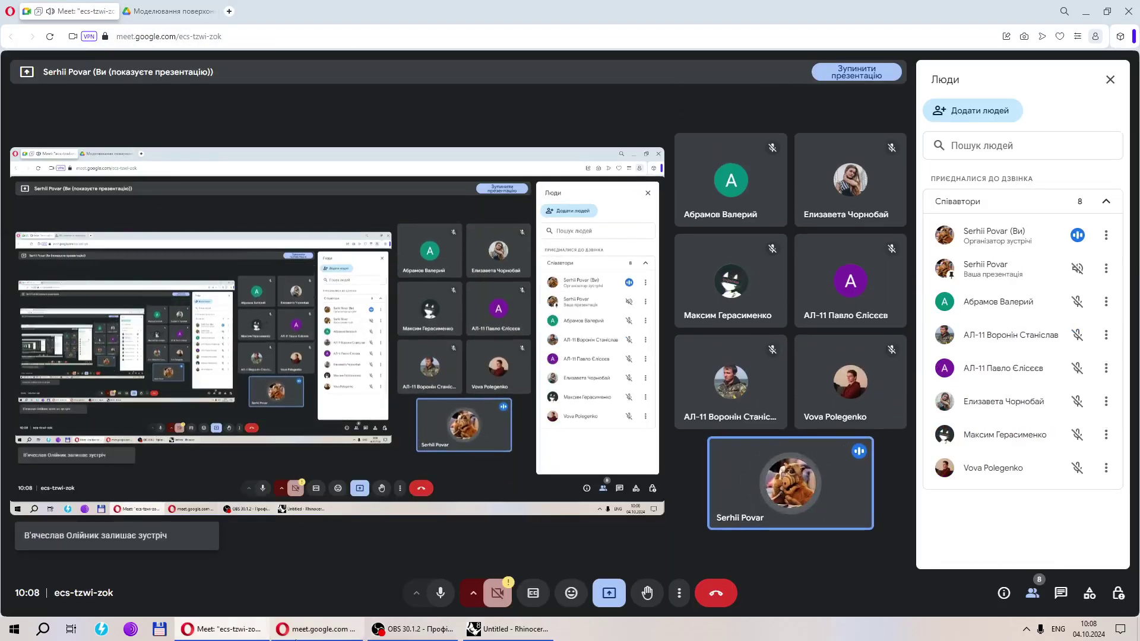
left_click(509, 629)
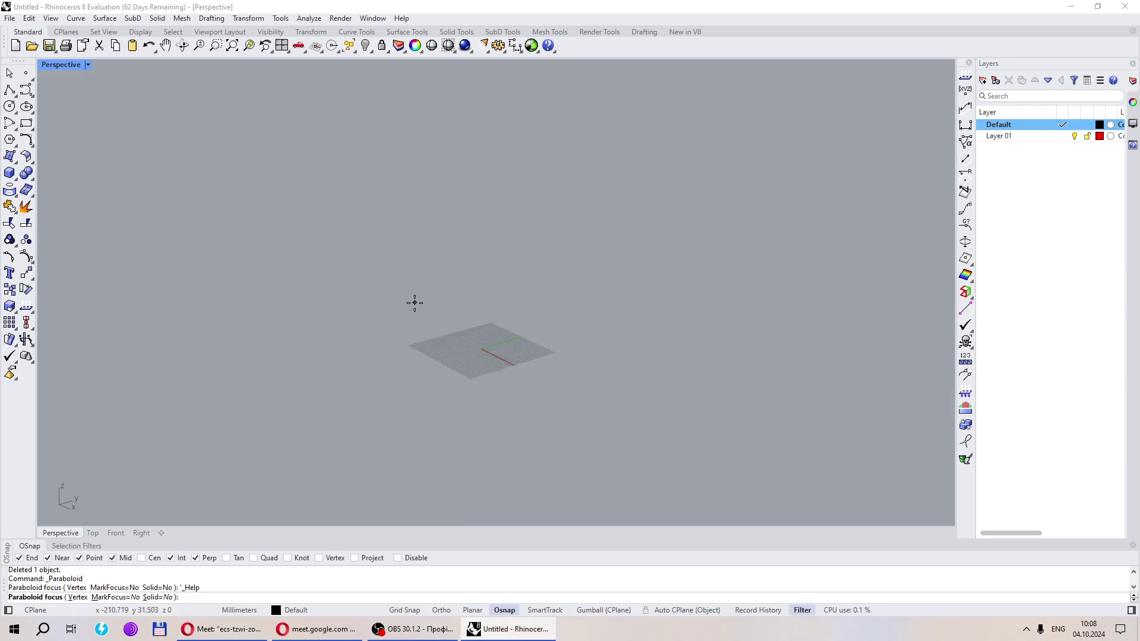
scroll(414, 304, "up", 1)
key("Escape")
right_click_drag(618, 384, 565, 311)
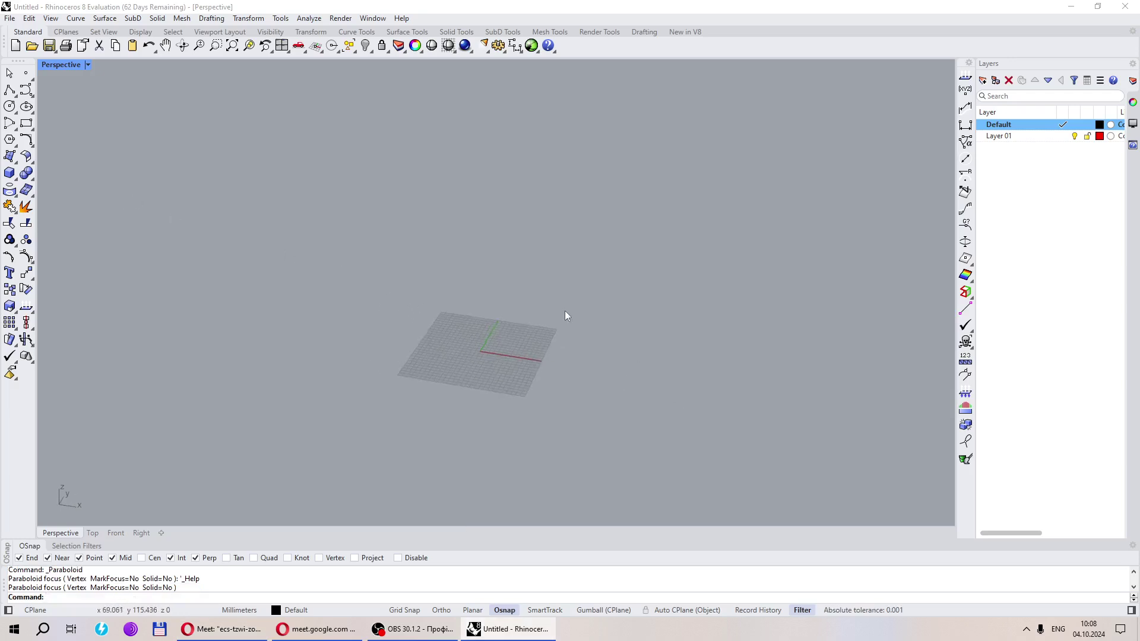
scroll(540, 375, "up", 2)
scroll(536, 370, "down", 1)
scroll(472, 409, "up", 2)
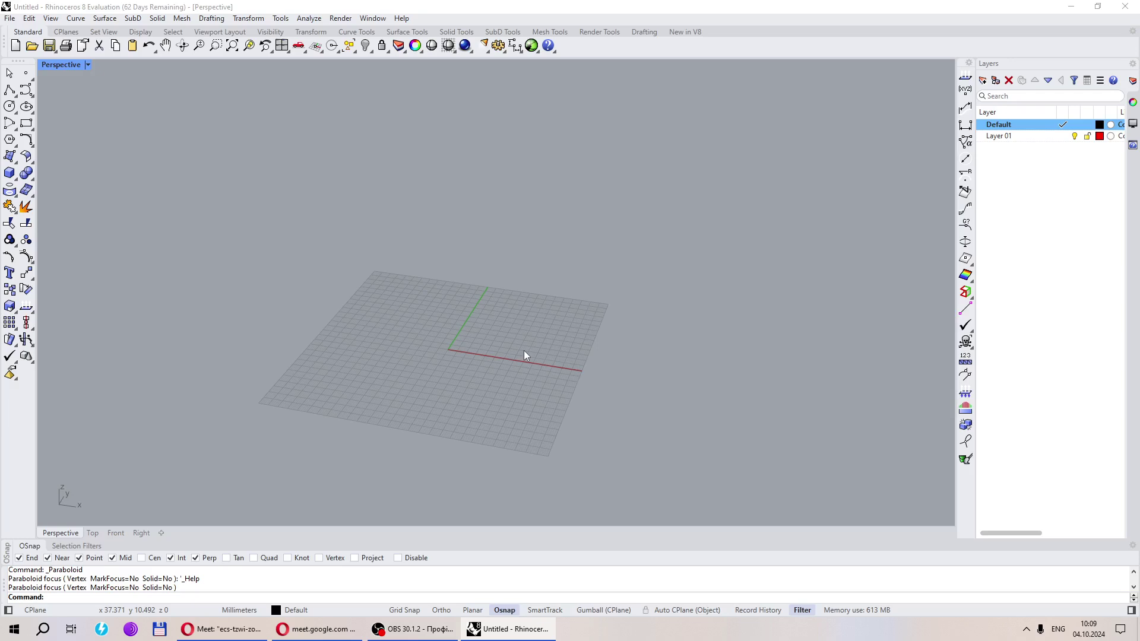
right_click_drag(397, 308, 470, 371)
right_click_drag(536, 385, 492, 388)
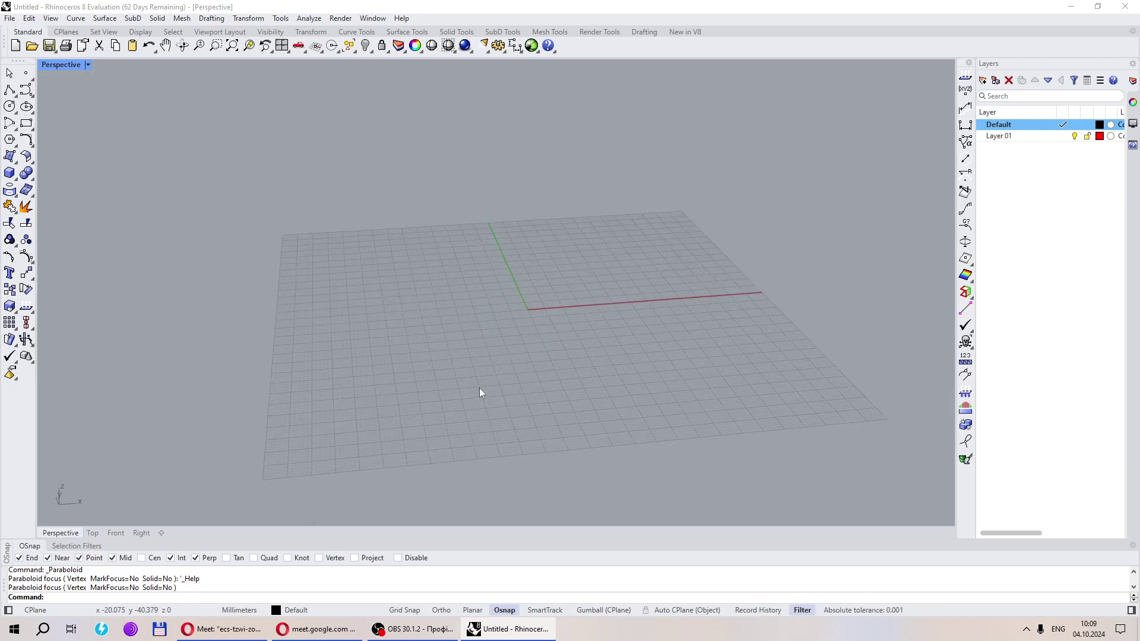
Switch to the Google Meet call in the browser
left_click(233, 631)
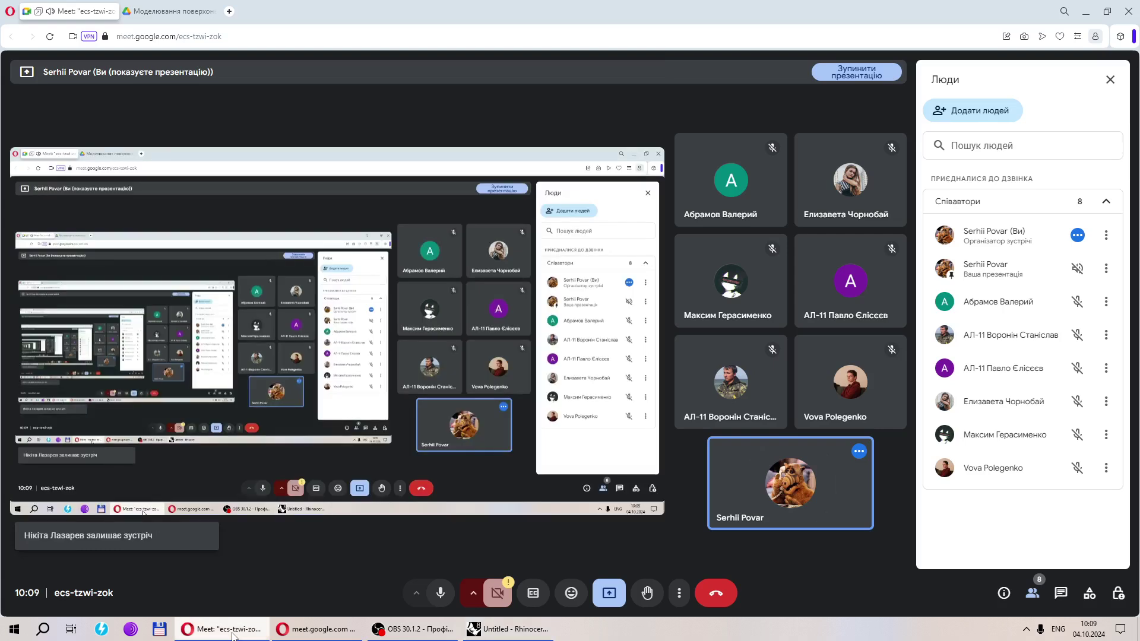